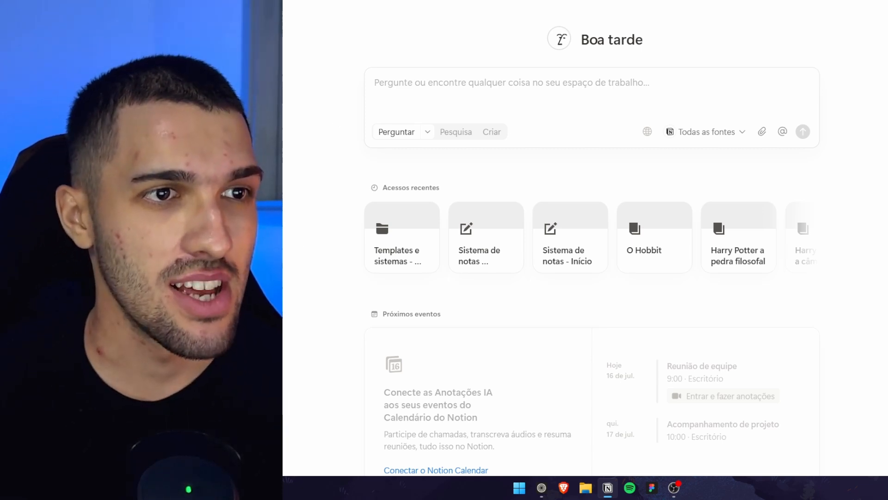
# Create a new page titled "Título página" and start its body
pyautogui.hotkey('ctrl', 'n')
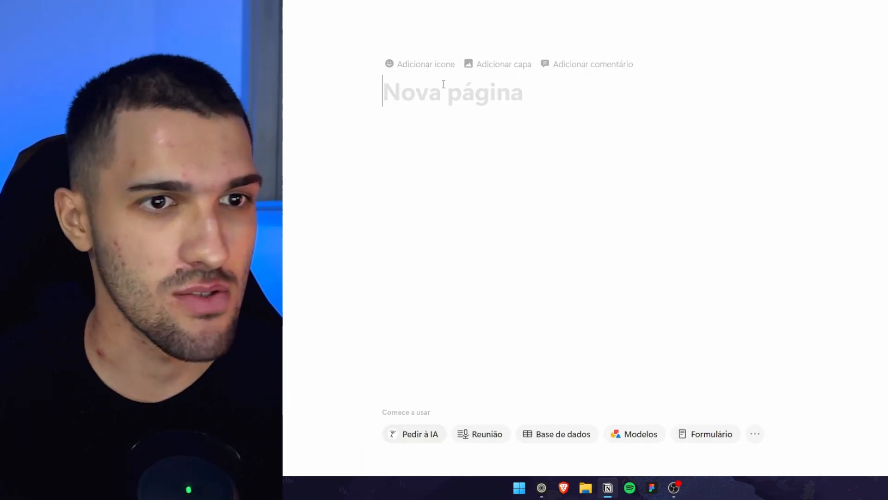
pyautogui.click(444, 84)
pyautogui.write('Título página')
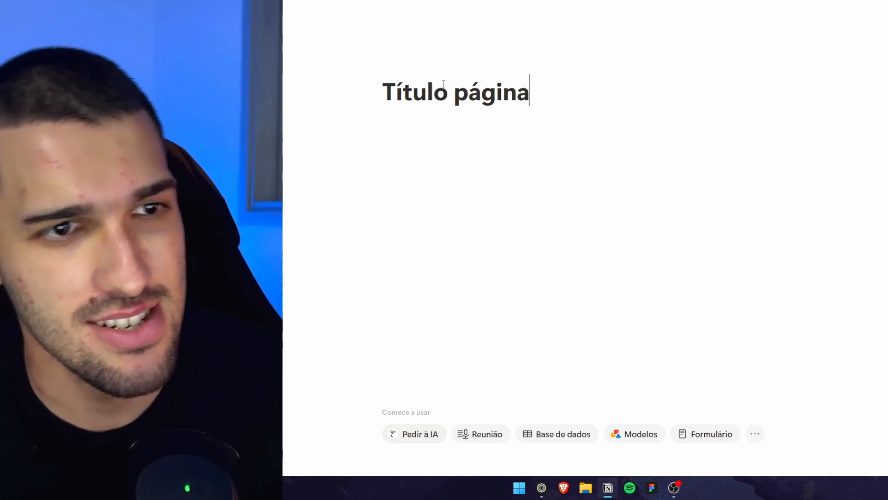
pyautogui.press('Return')
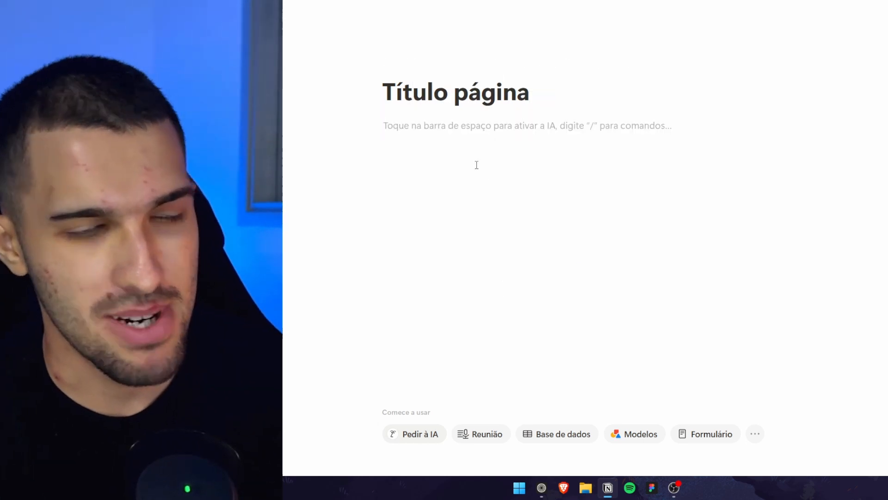
# Open the block command list in the page body and survey it all, from basic blocks and media to integrations, imports, columns and background colours
pyautogui.write('/')
pyautogui.scroll(-4, 490, 185)
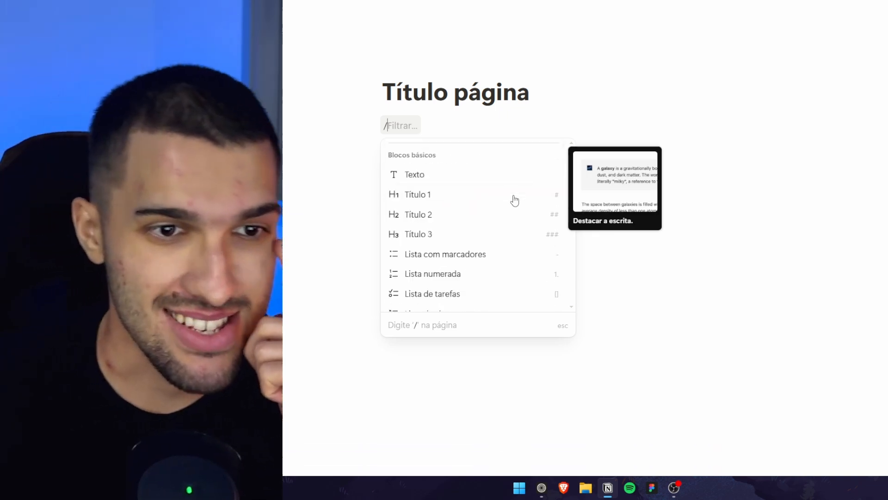
pyautogui.scroll(-15, 575, 215)
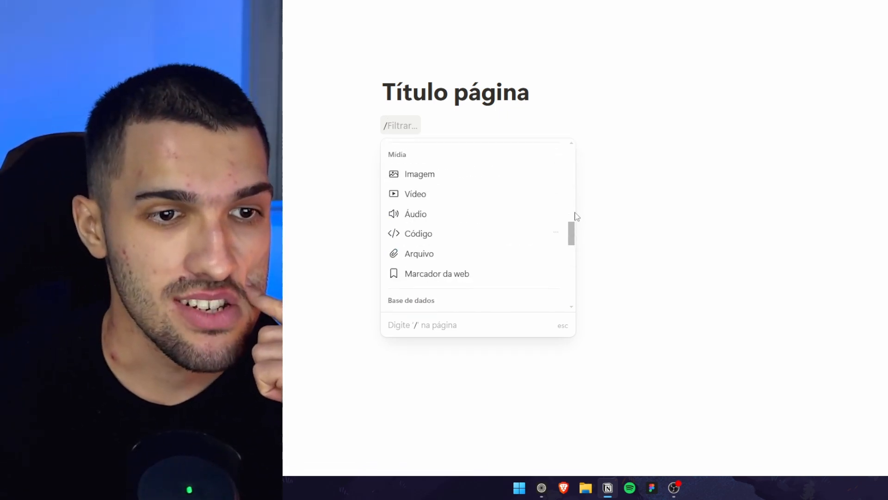
pyautogui.scroll(-20, 576, 216)
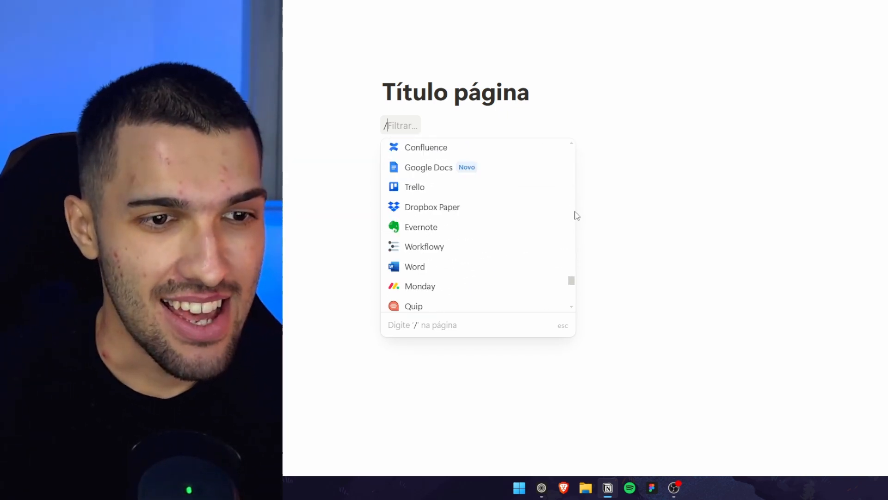
pyautogui.scroll(-15, 576, 216)
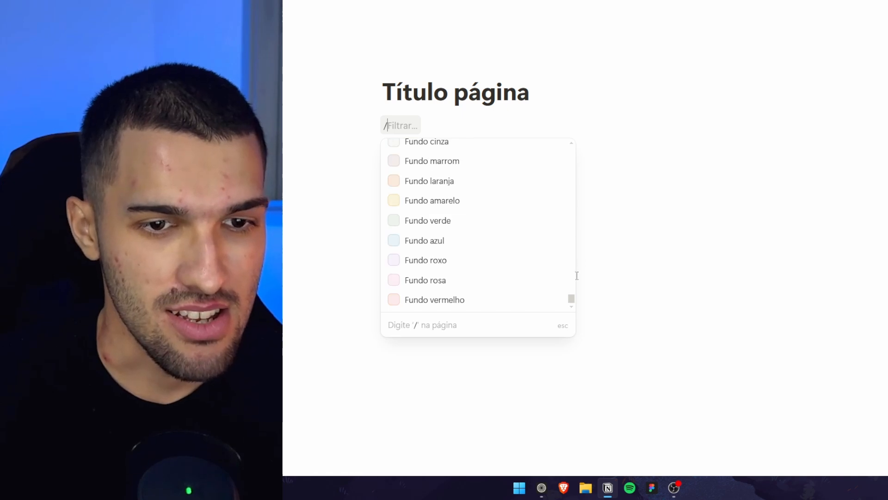
pyautogui.scroll(12, 577, 279)
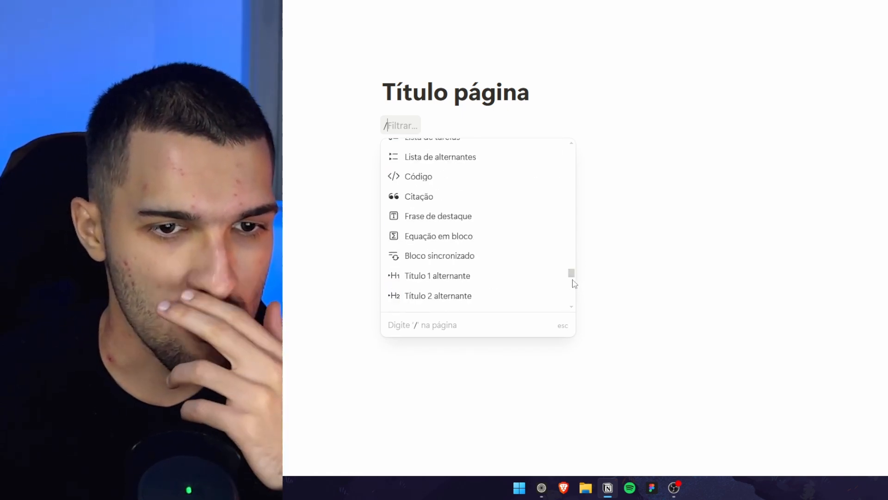
pyautogui.scroll(4, 575, 276)
pyautogui.scroll(10, 574, 274)
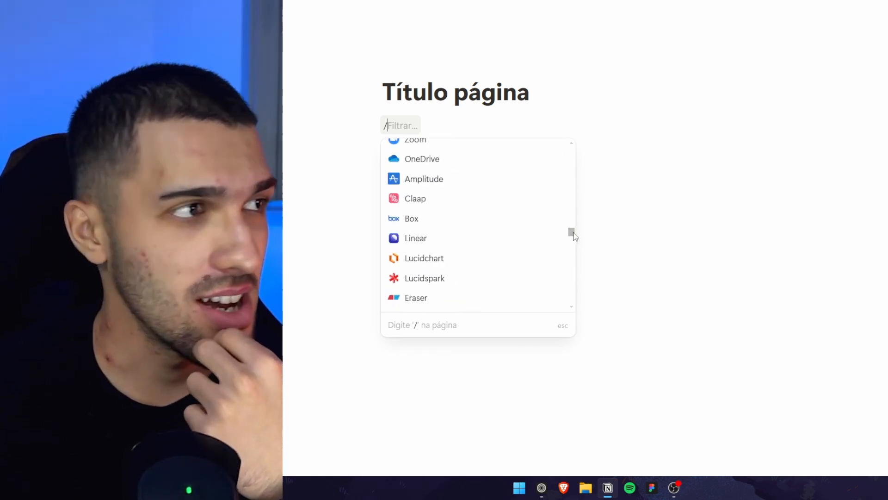
pyautogui.moveTo(573, 236)
pyautogui.mouseDown()
pyautogui.moveTo(570, 188)
pyautogui.moveTo(581, 185)
pyautogui.moveTo(580, 203)
pyautogui.mouseUp()
pyautogui.scroll(-15, 522, 224)
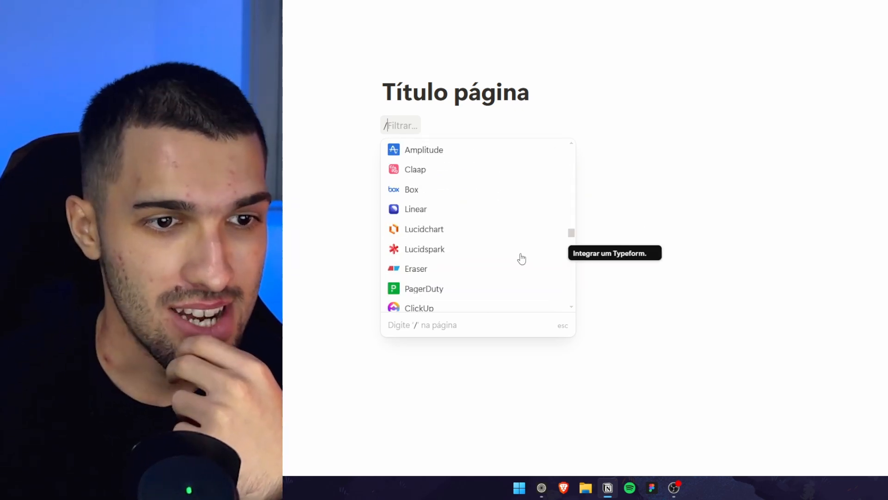
pyautogui.scroll(-7, 527, 266)
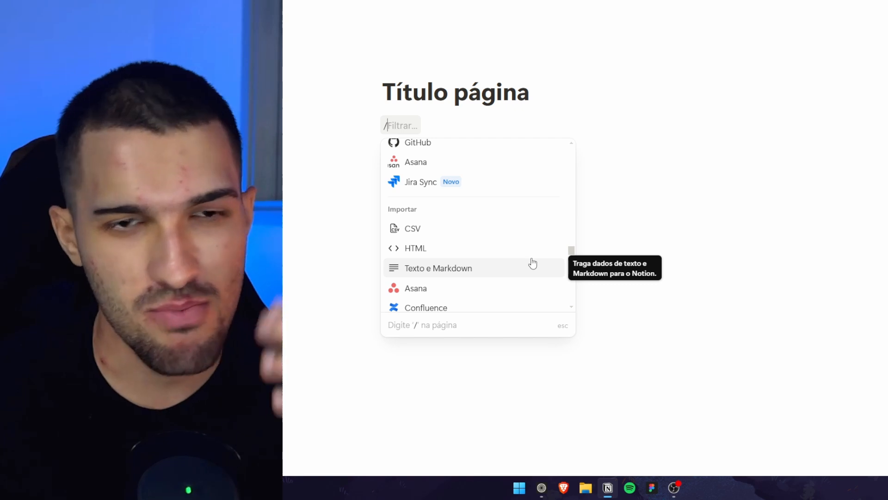
pyautogui.scroll(-2, 533, 262)
pyautogui.scroll(-20, 533, 262)
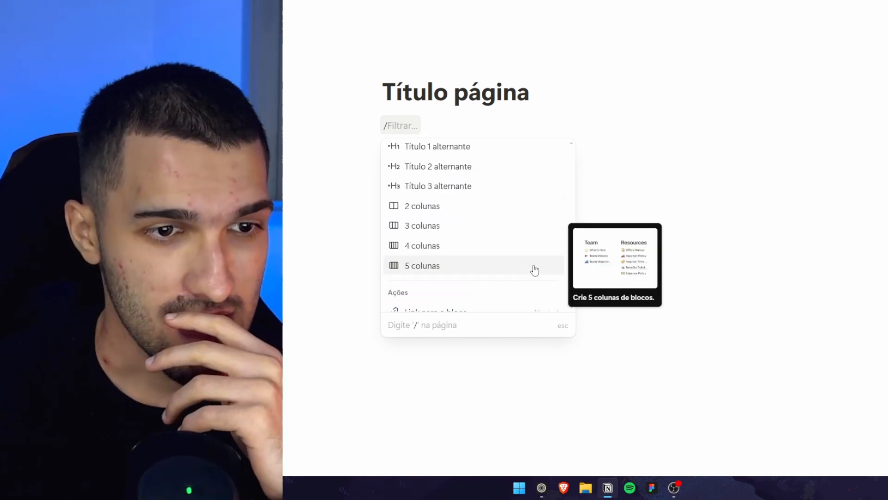
pyautogui.scroll(-4, 540, 282)
pyautogui.moveTo(572, 300); pyautogui.dragTo(581, 233)
pyautogui.scroll(10, 575, 251)
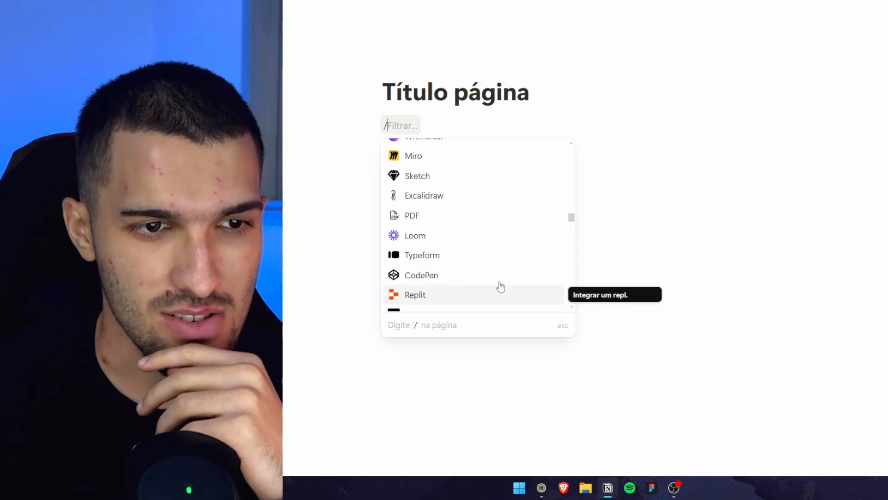
pyautogui.scroll(2, 465, 266)
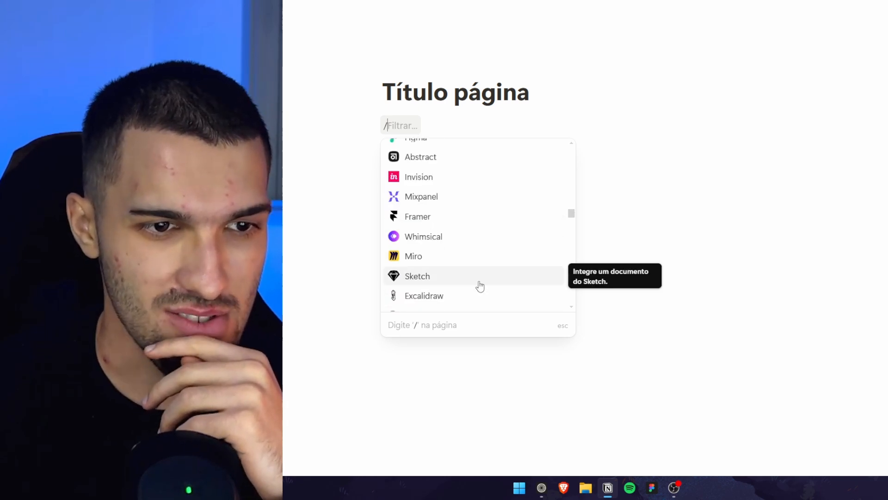
pyautogui.scroll(10, 486, 268)
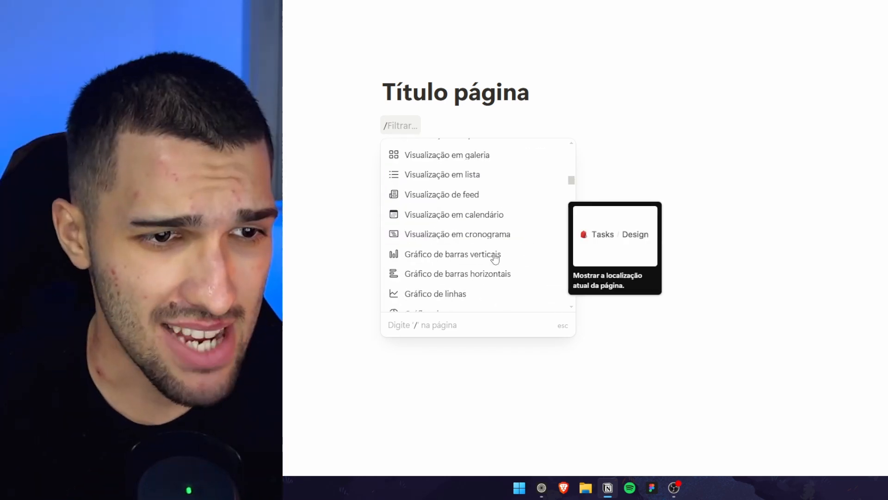
pyautogui.scroll(10, 495, 264)
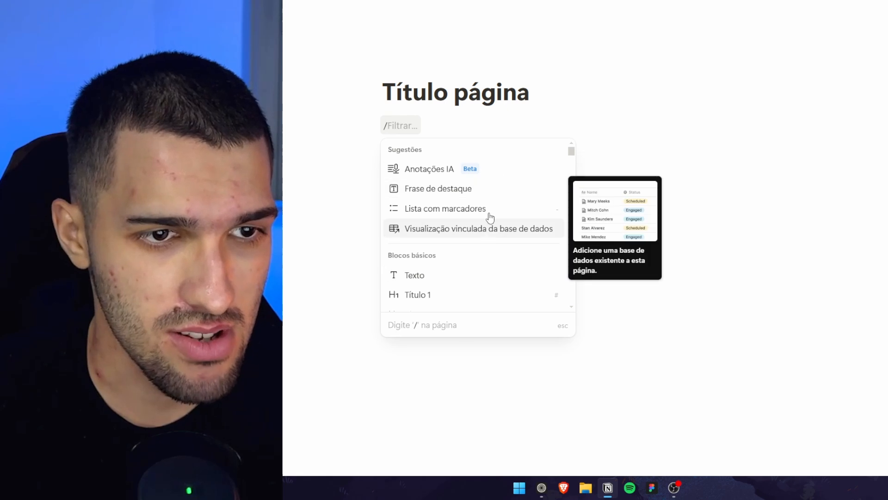
# Examine the basic block, Notion AI, media, database view and column options in the block command list
pyautogui.scroll(-2, 426, 159)
pyautogui.scroll(-5, 446, 168)
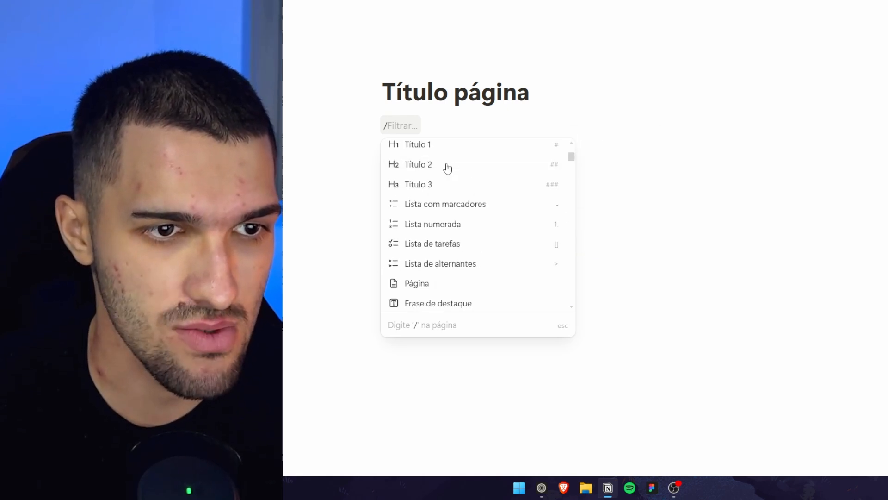
pyautogui.scroll(5, 532, 214)
pyautogui.scroll(-7, 569, 210)
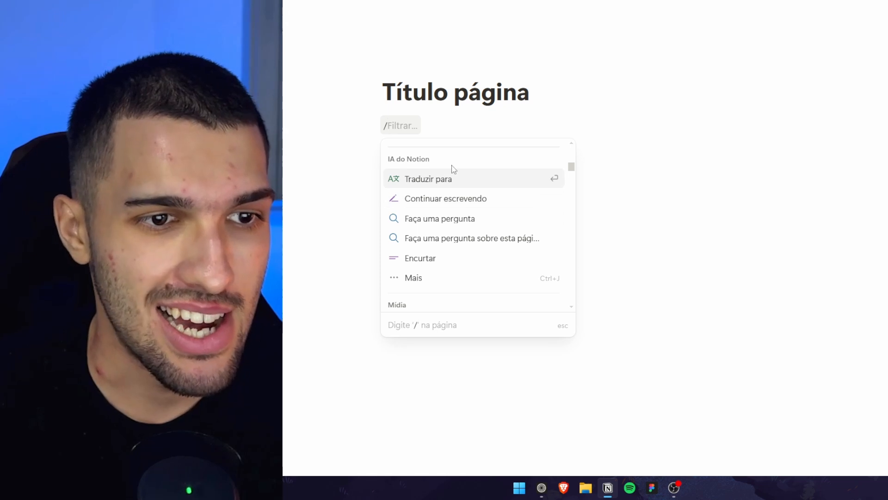
pyautogui.scroll(-2, 485, 231)
pyautogui.scroll(-1, 484, 229)
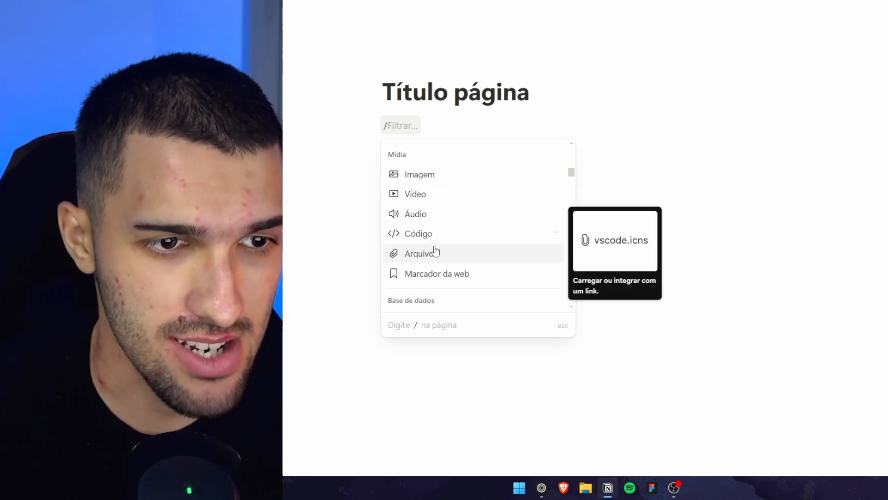
pyautogui.scroll(-1, 511, 238)
pyautogui.scroll(1, 512, 237)
pyautogui.scroll(-1, 467, 239)
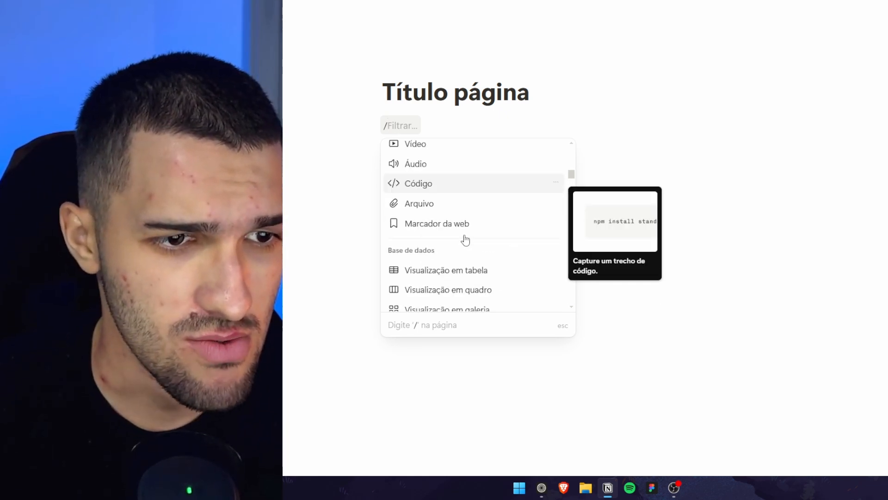
pyautogui.scroll(1, 458, 240)
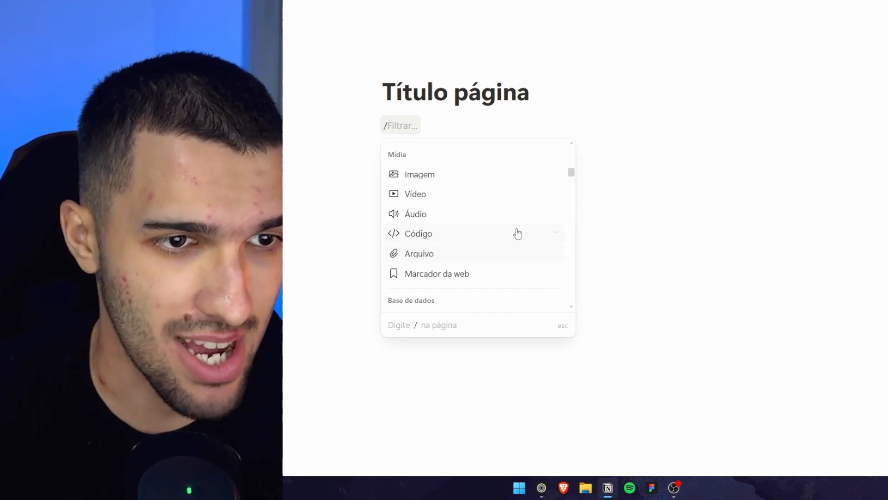
pyautogui.scroll(-1, 490, 273)
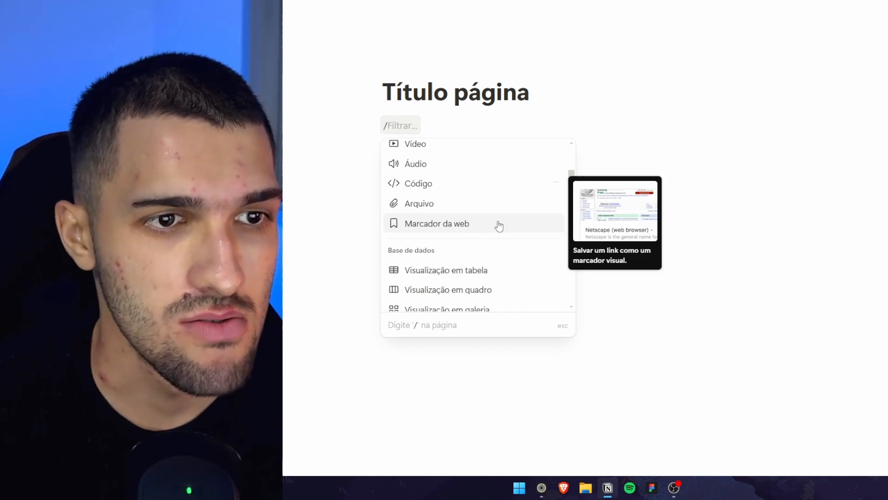
pyautogui.scroll(1, 496, 236)
pyautogui.scroll(-3, 509, 231)
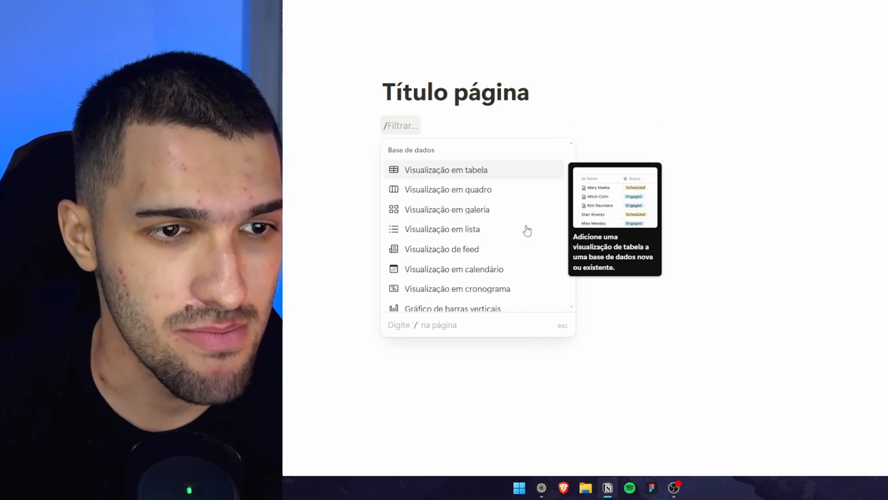
pyautogui.scroll(-5, 527, 230)
pyautogui.scroll(5, 506, 268)
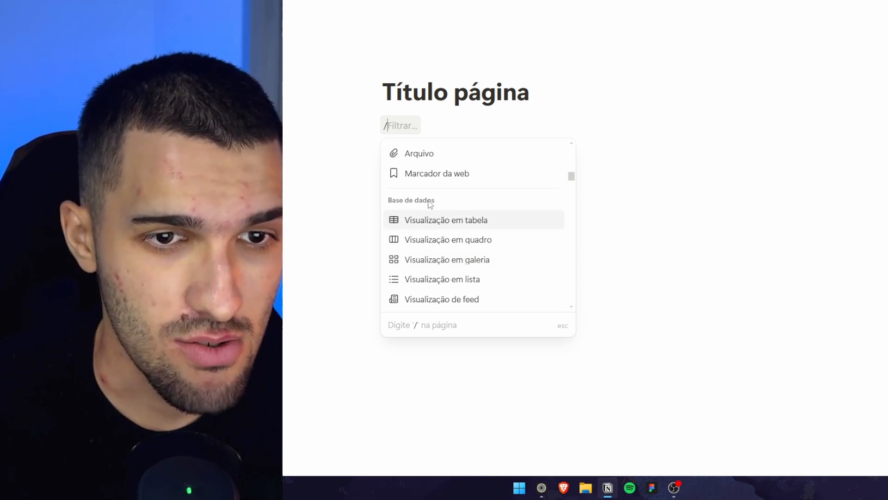
pyautogui.scroll(-10, 564, 232)
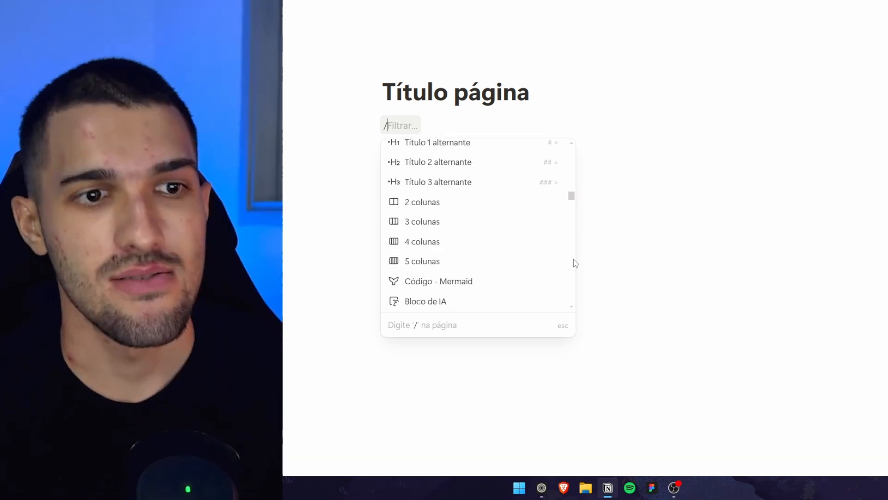
# Close the block command list and clear the leftover slash and extra empty lines from the page body
pyautogui.click(595, 241)
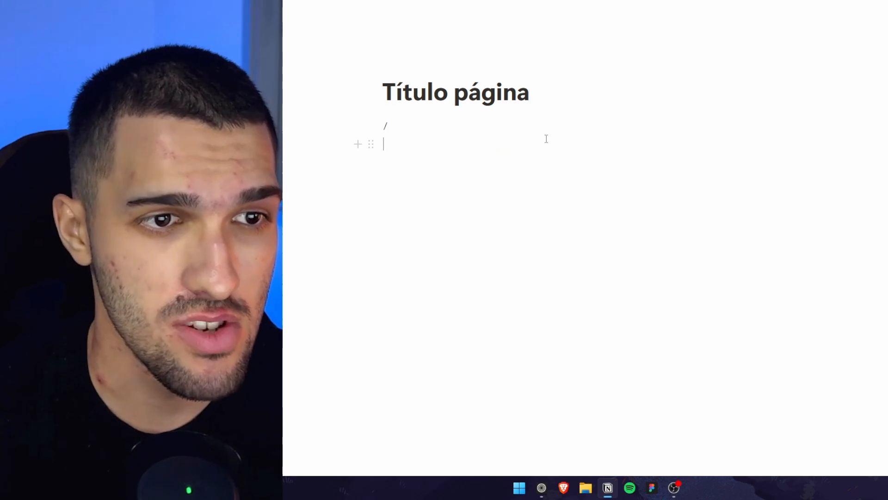
pyautogui.press('BackSpace')
pyautogui.press('BackSpace')
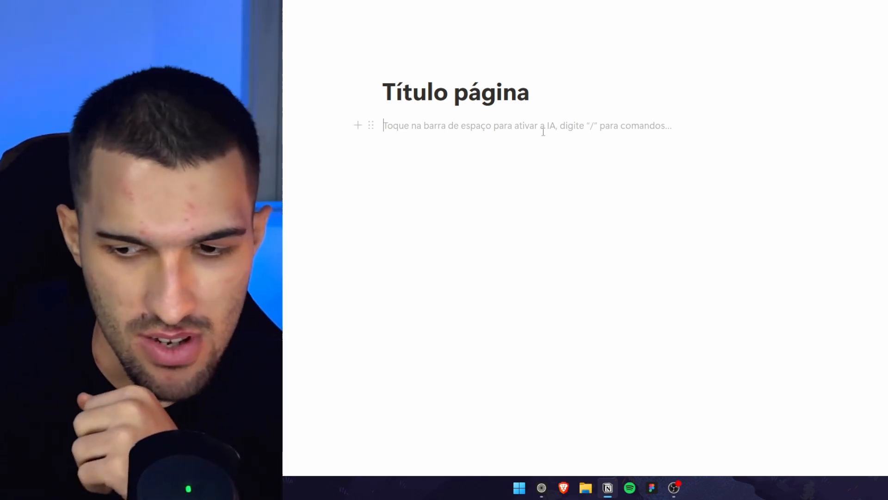
pyautogui.press('BackSpace')
pyautogui.press('Return')
pyautogui.press('Return')
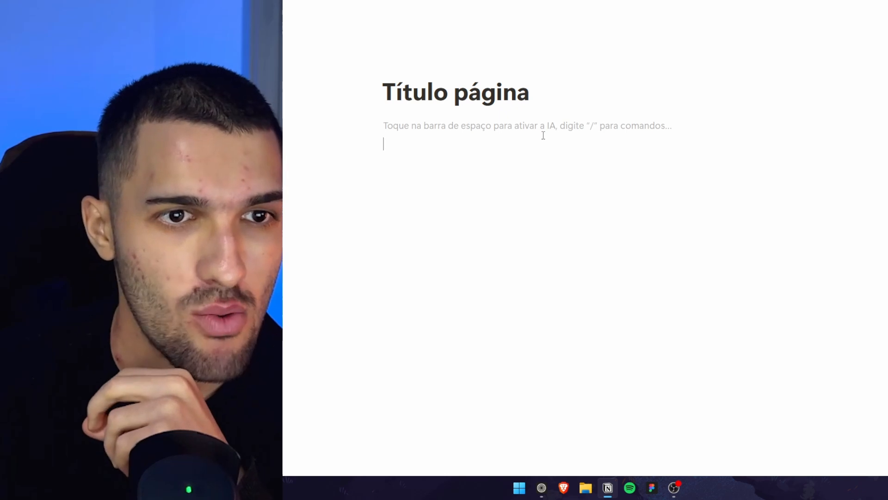
pyautogui.press('BackSpace')
# Write "hoje eu fiz tal coisa, entao a minha ideia pra amanhã é fazer tal coisa 2" as the paragraph below the title
pyautogui.click(551, 93)
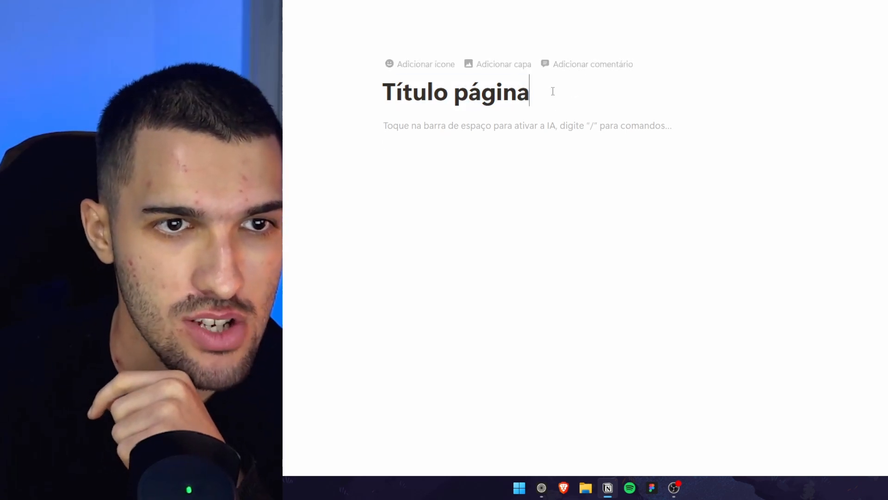
pyautogui.click(553, 129)
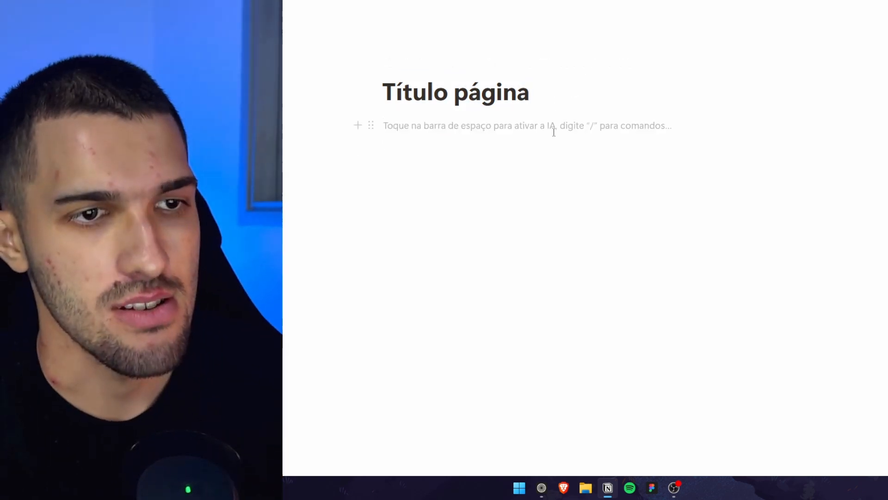
pyautogui.write('hoje e uma')
pyautogui.press('BackSpace')
pyautogui.press('BackSpace')
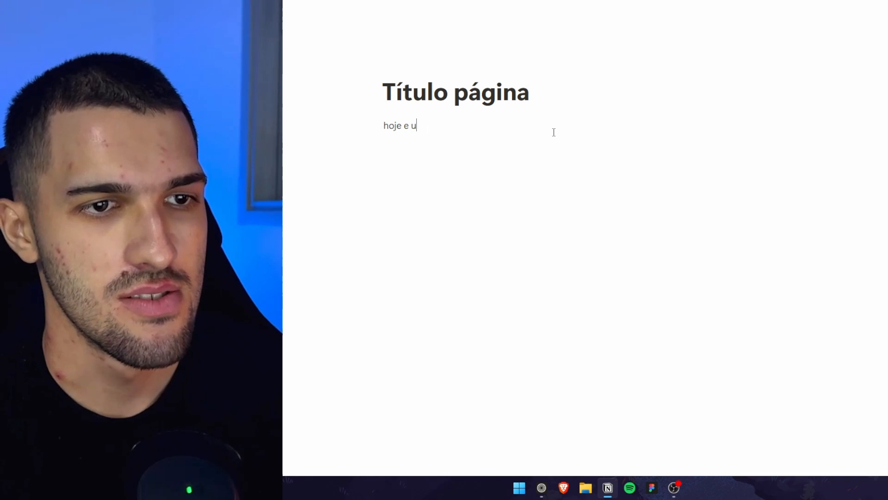
pyautogui.press('BackSpace')
pyautogui.press('BackSpace')
pyautogui.write('u fiz tal coisa, entao a min')
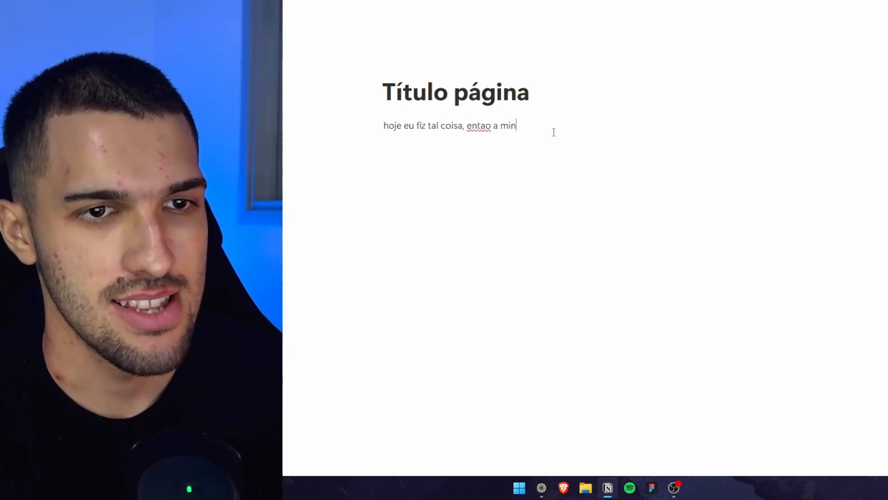
pyautogui.write('ha ideia pra amanhã é fazer')
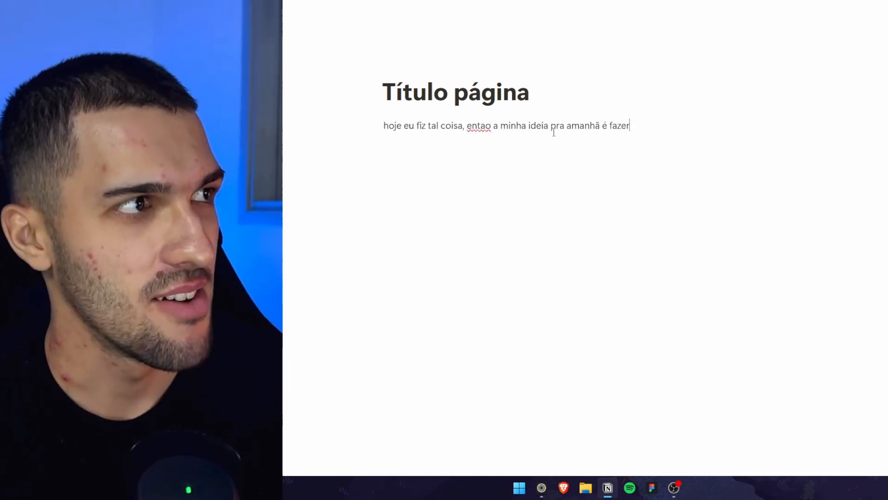
pyautogui.write(' tal coisa 2')
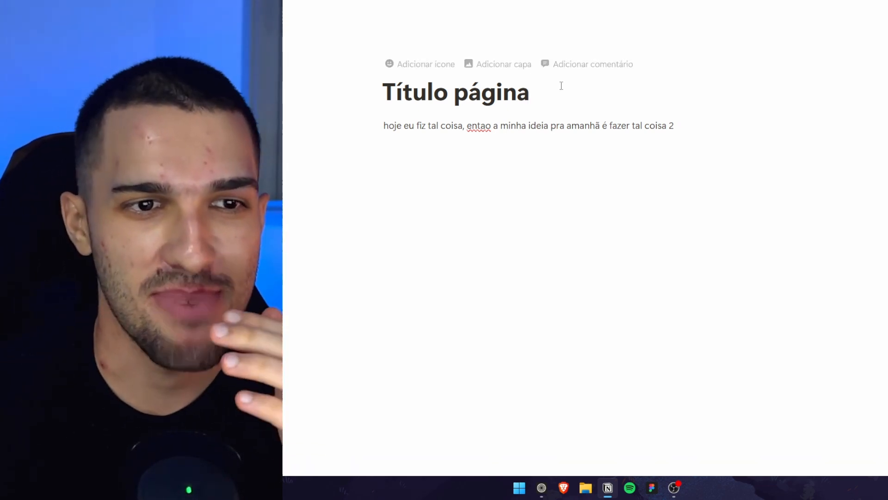
pyautogui.click(561, 86)
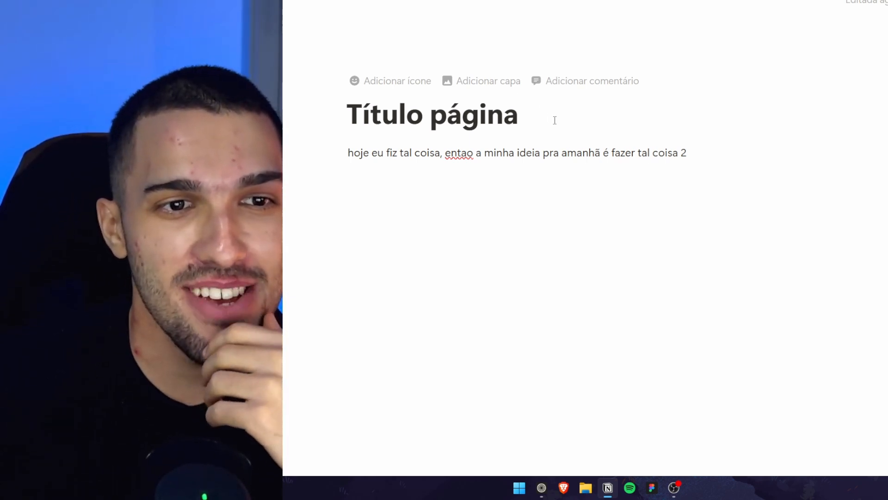
# Go back to the Templates e sistemas - canal page and look over its list of template pages
pyautogui.click(718, 158)
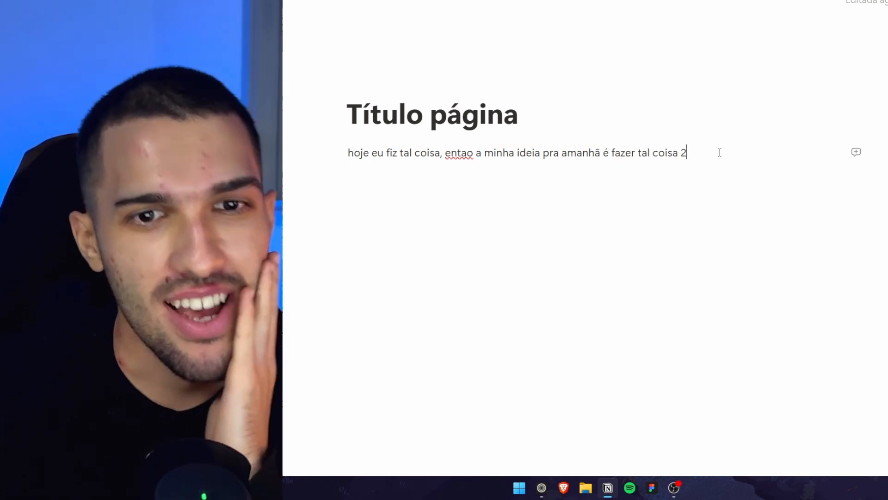
pyautogui.click(660, 130)
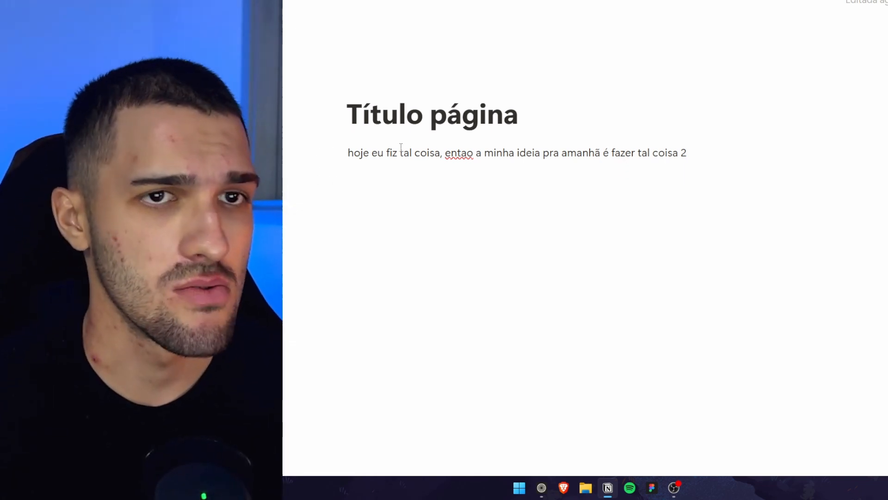
pyautogui.hotkey('alt', 'Left')
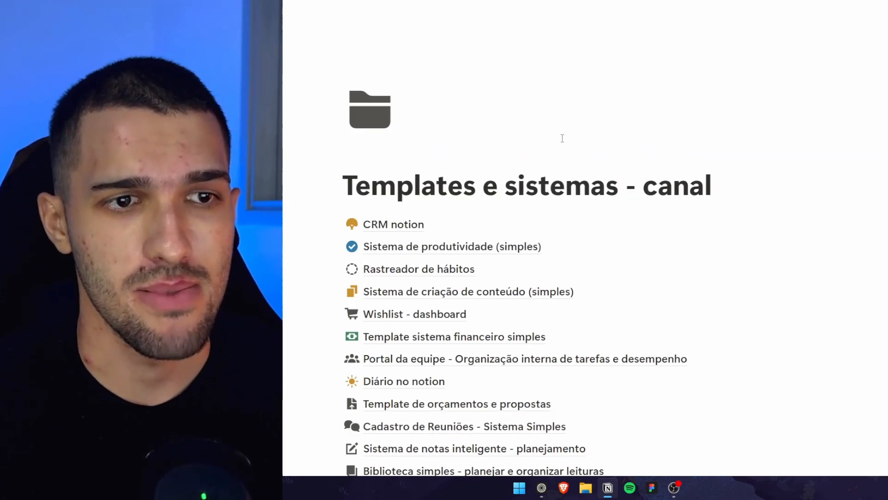
pyautogui.scroll(-3, 310, 163)
pyautogui.scroll(1, 308, 167)
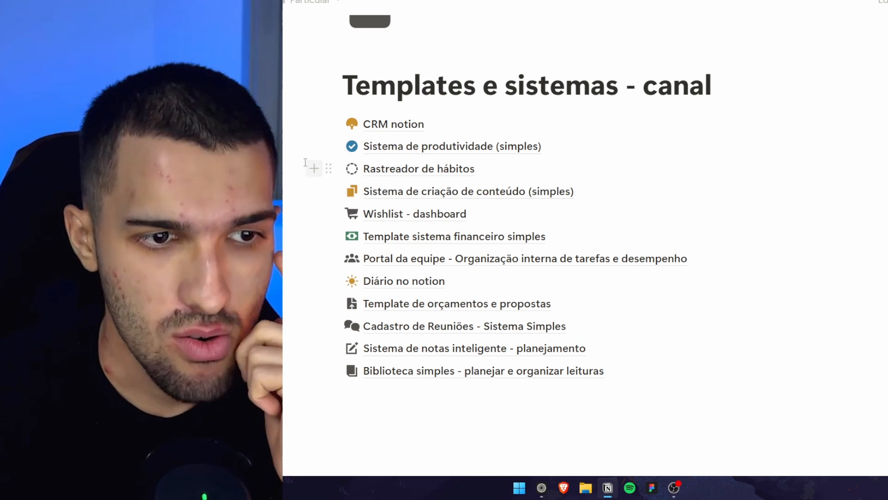
pyautogui.moveTo(291, 120); pyautogui.dragTo(326, 282)
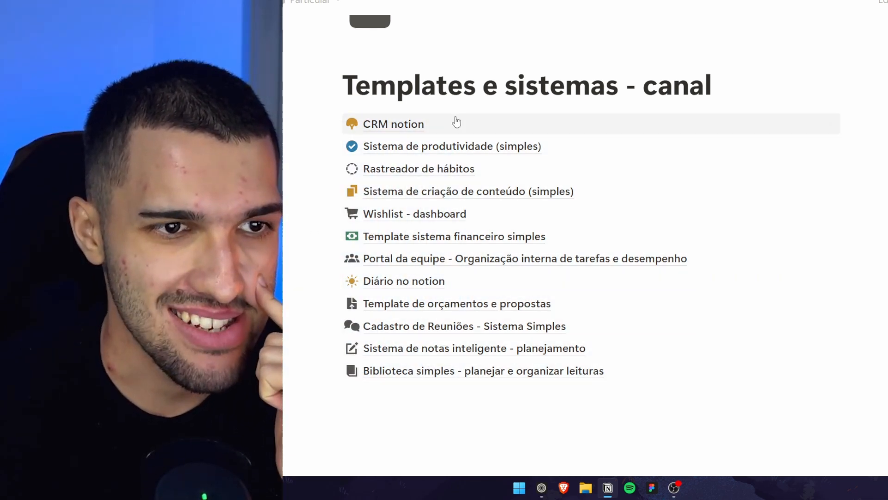
# Open the CRM notion template page and look through its recent leads section and contact tables
pyautogui.click(456, 124)
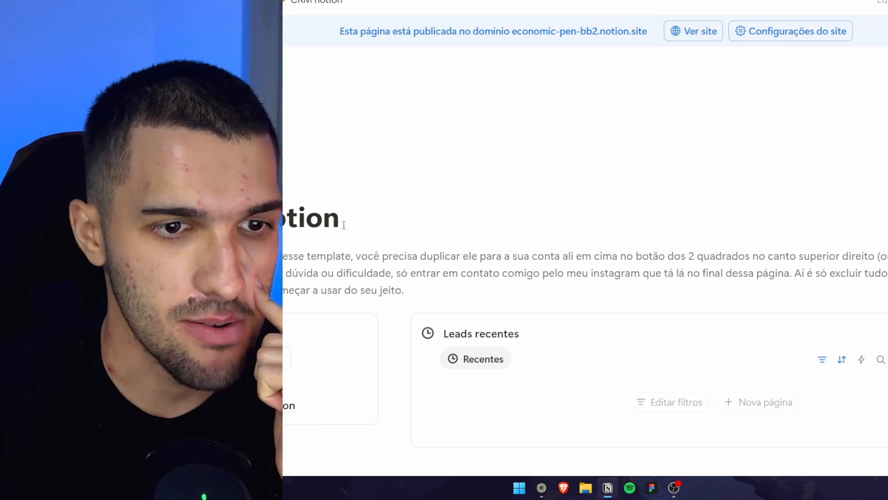
pyautogui.scroll(-2, 440, 241)
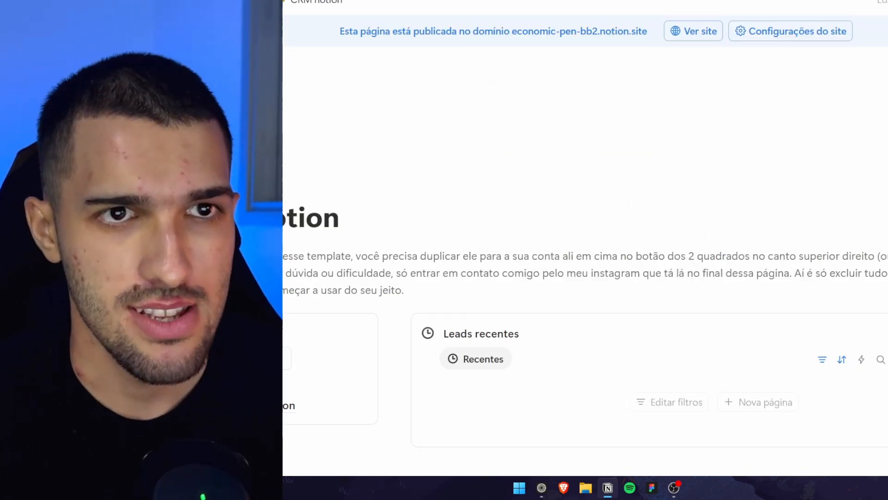
pyautogui.scroll(-2, 434, 147)
pyautogui.scroll(2, 409, 183)
pyautogui.scroll(-5, 463, 214)
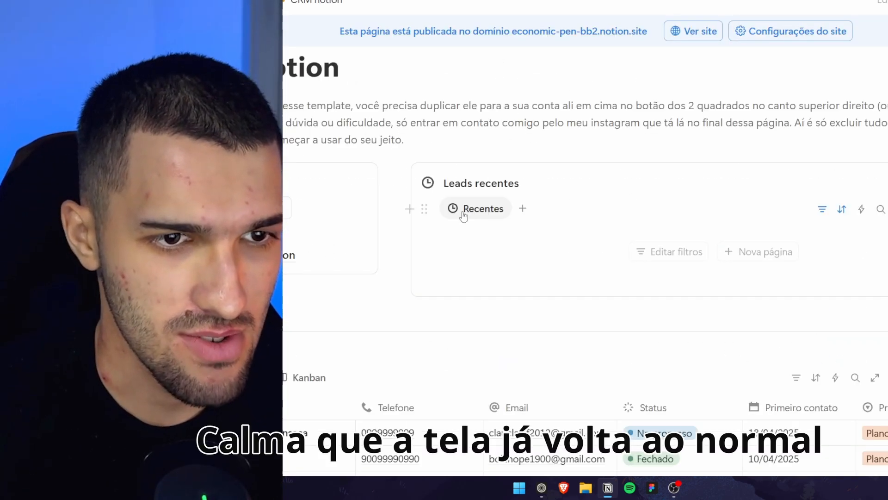
pyautogui.scroll(-7, 483, 141)
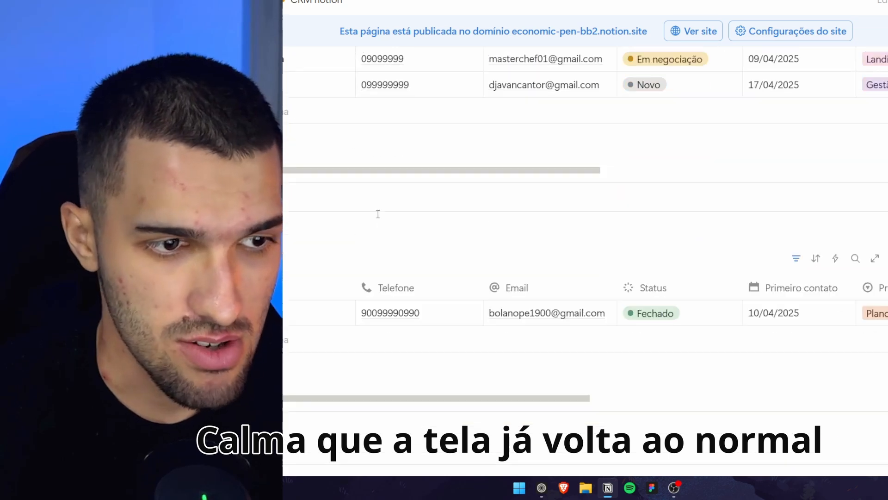
pyautogui.scroll(-3, 426, 291)
pyautogui.scroll(10, 426, 291)
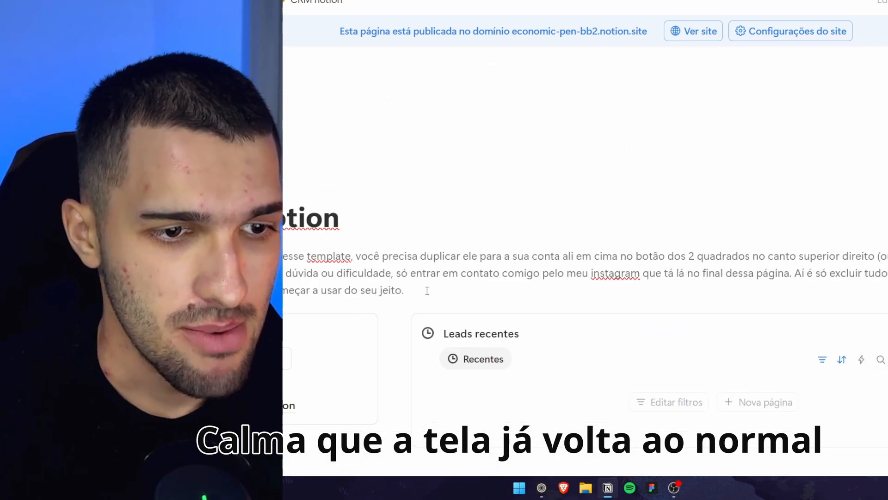
# Examine the usage reminder paragraph under the CRM notion title and the blocks right below it
pyautogui.moveTo(259, 256); pyautogui.dragTo(363, 290)
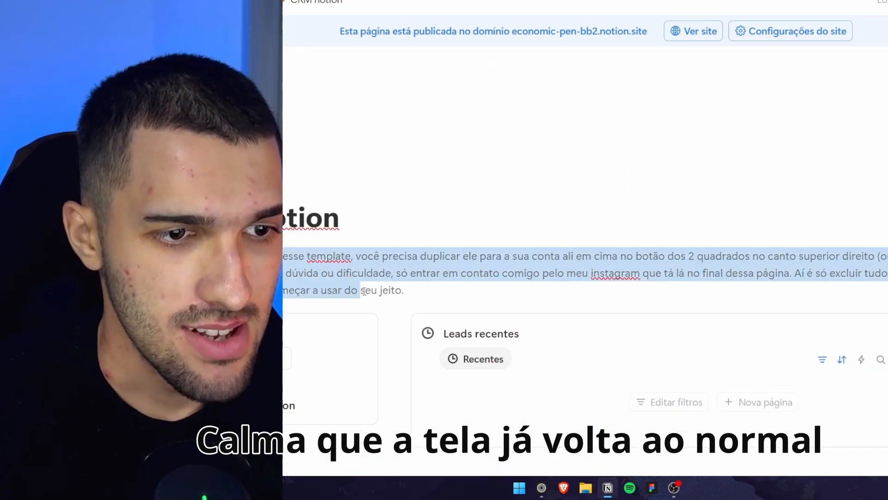
pyautogui.click(365, 291)
pyautogui.scroll(-3, 393, 310)
pyautogui.scroll(3, 392, 310)
pyautogui.scroll(-5, 387, 314)
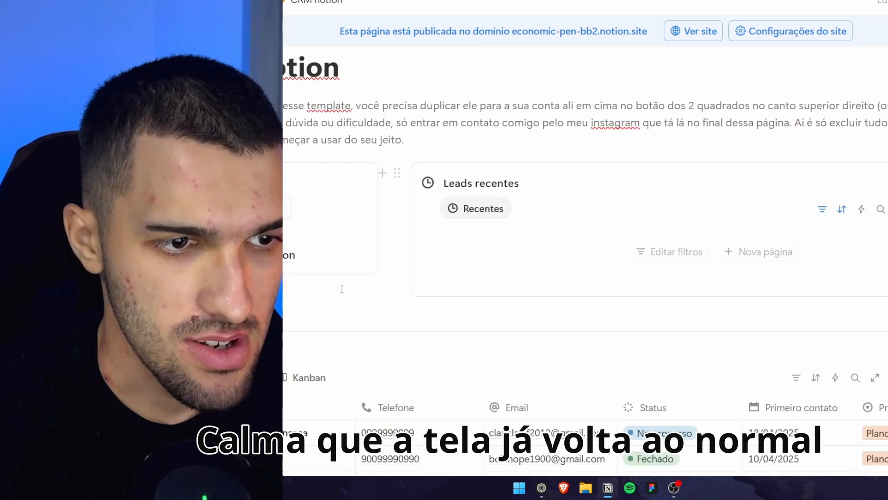
pyautogui.scroll(5, 285, 271)
pyautogui.moveTo(259, 256); pyautogui.dragTo(365, 290)
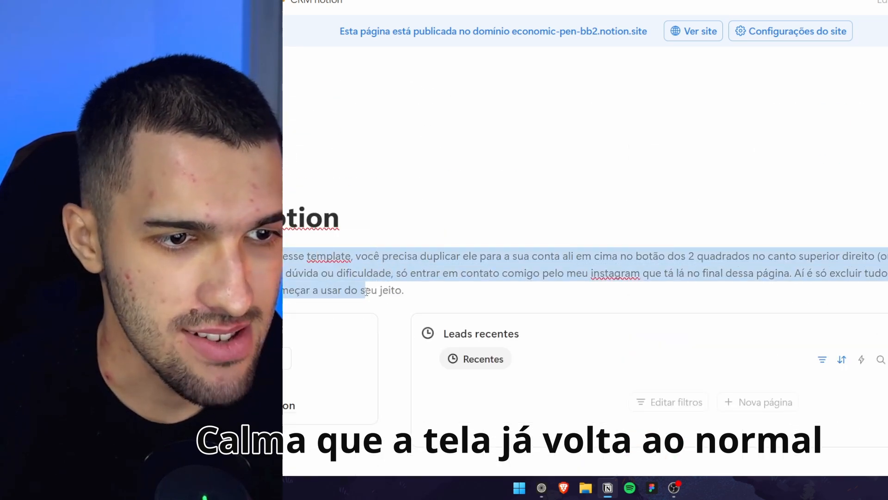
pyautogui.click(404, 287)
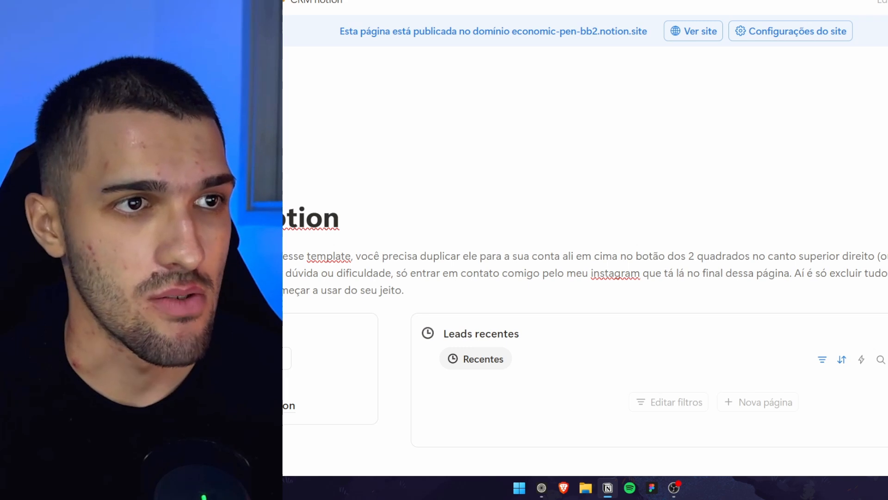
# Return to the Templates e sistemas - canal page and review the template pages it holds
pyautogui.click(232, 1)
pyautogui.scroll(-2, 286, 222)
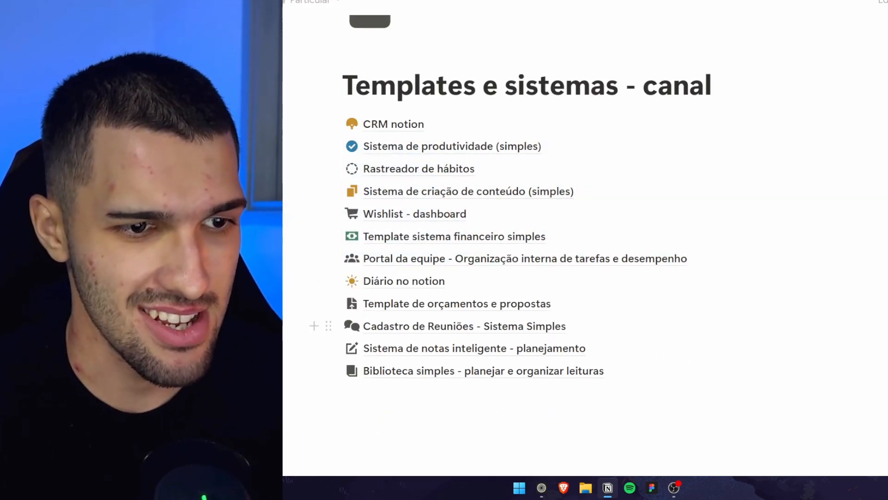
pyautogui.moveTo(348, 320); pyautogui.dragTo(746, 166)
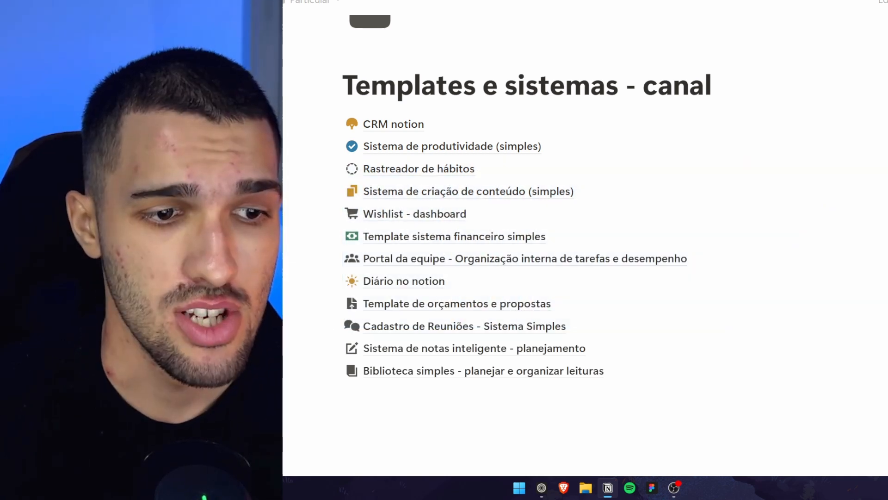
pyautogui.moveTo(321, 309); pyautogui.dragTo(887, 165)
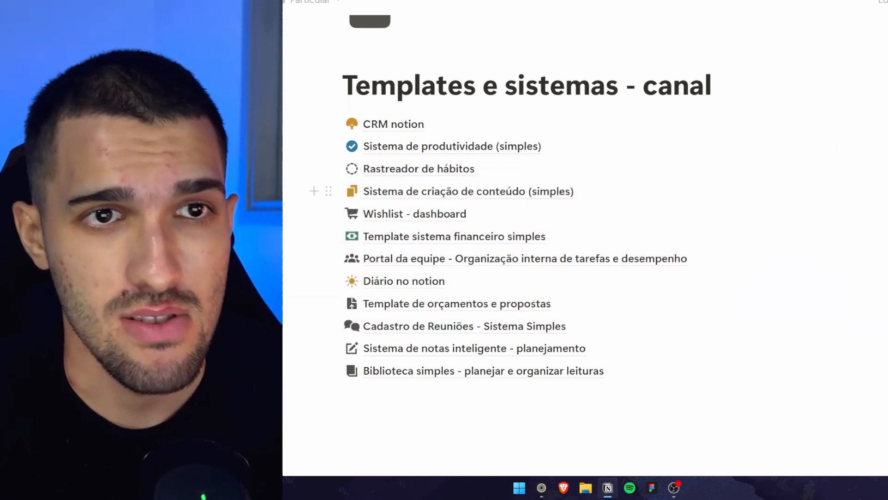
pyautogui.scroll(2, 528, 176)
pyautogui.scroll(-3, 528, 204)
pyautogui.scroll(2, 527, 231)
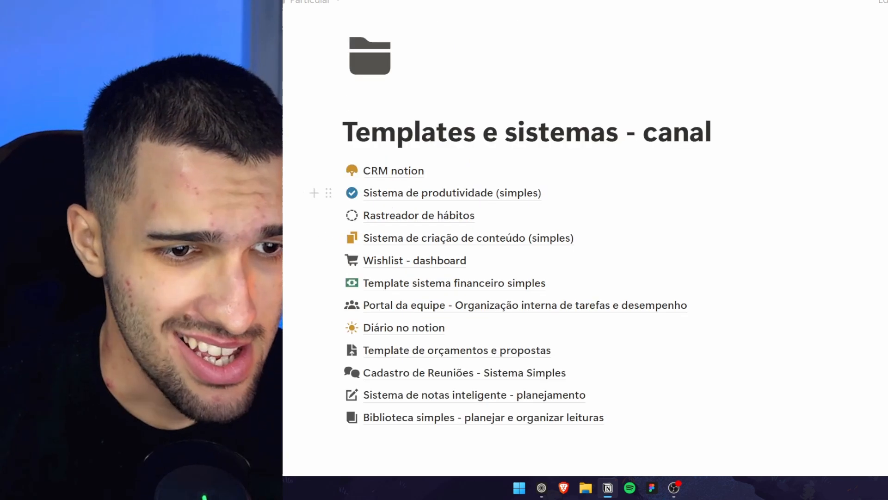
pyautogui.moveTo(288, 235); pyautogui.dragTo(418, 341)
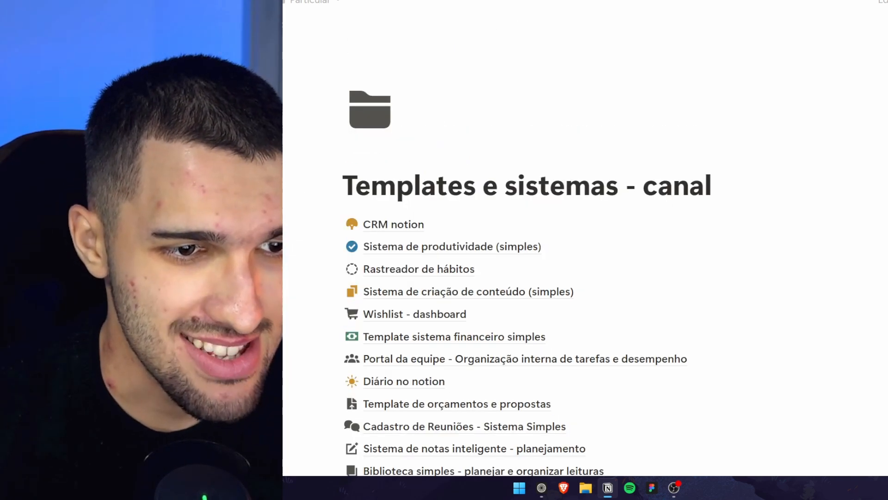
pyautogui.scroll(-2, 527, 231)
pyautogui.scroll(1, 528, 232)
pyautogui.scroll(-1, 527, 231)
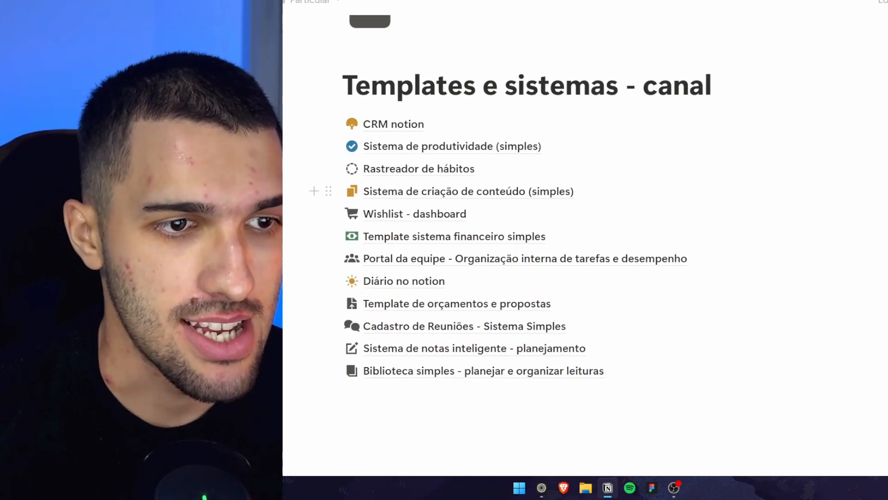
pyautogui.moveTo(280, 168); pyautogui.dragTo(887, 324)
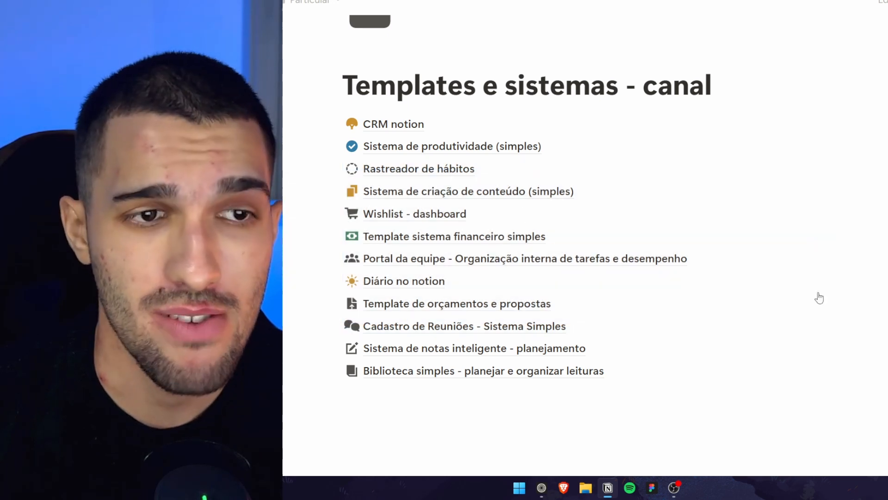
pyautogui.moveTo(280, 167); pyautogui.dragTo(887, 334)
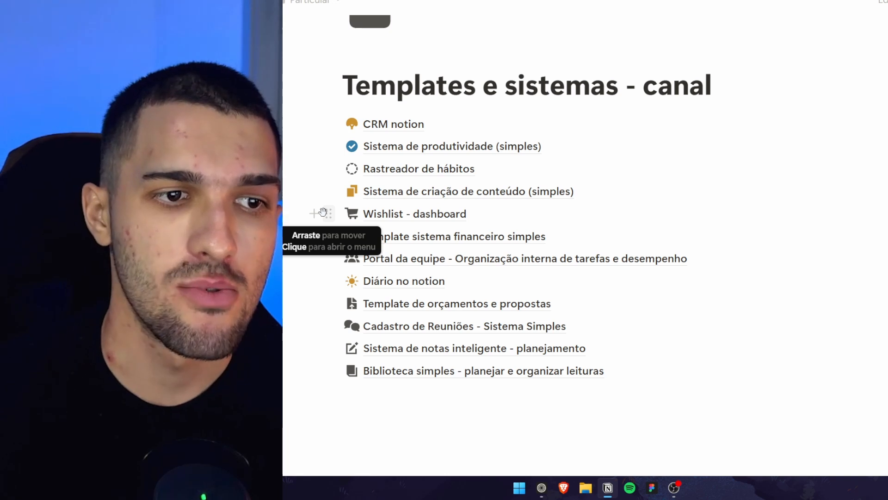
# Compare the Templates e sistemas - canal title with the title and paragraph of the Título página page
pyautogui.click(412, 82)
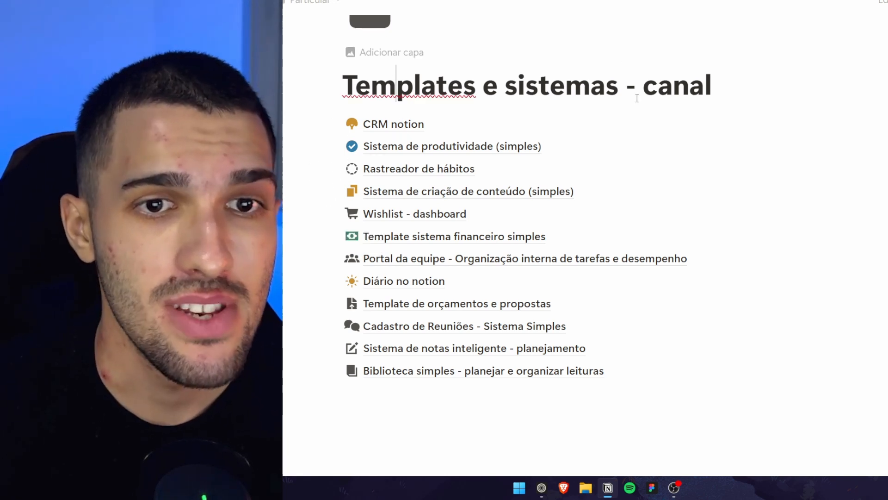
pyautogui.moveTo(674, 87); pyautogui.dragTo(387, 87)
pyautogui.click(394, 86)
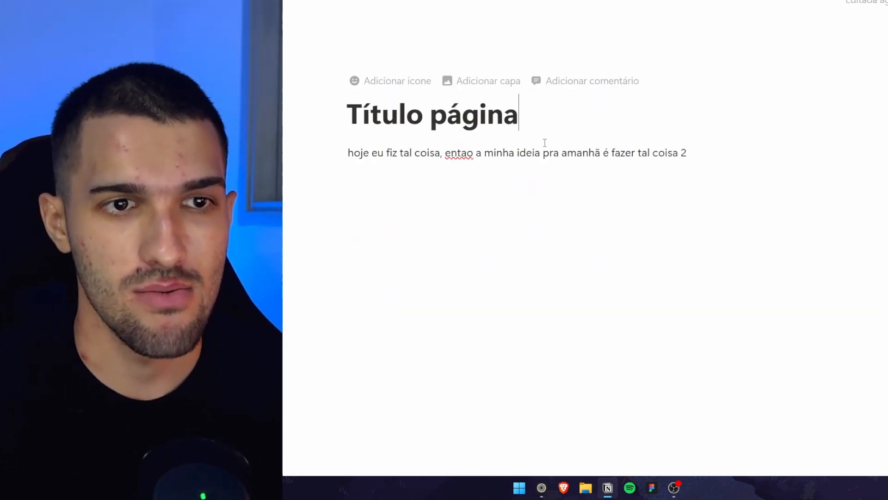
pyautogui.moveTo(379, 118); pyautogui.dragTo(491, 118)
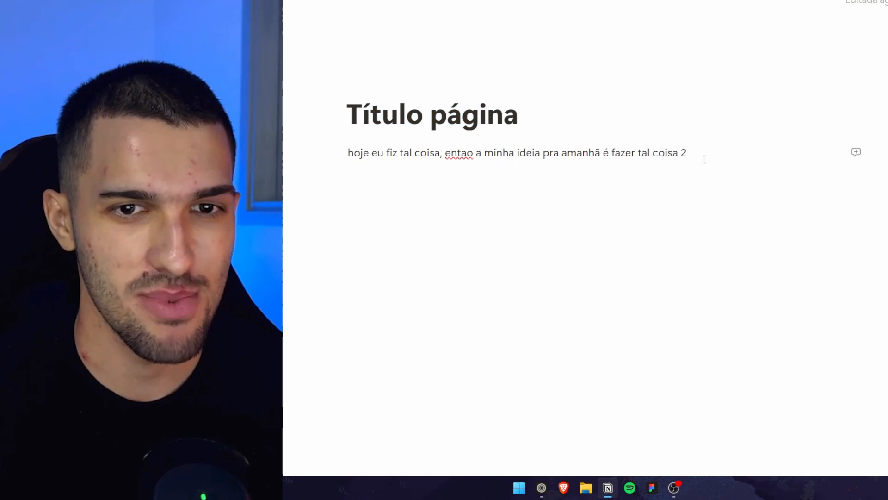
pyautogui.moveTo(703, 159); pyautogui.dragTo(345, 147)
pyautogui.click(494, 155)
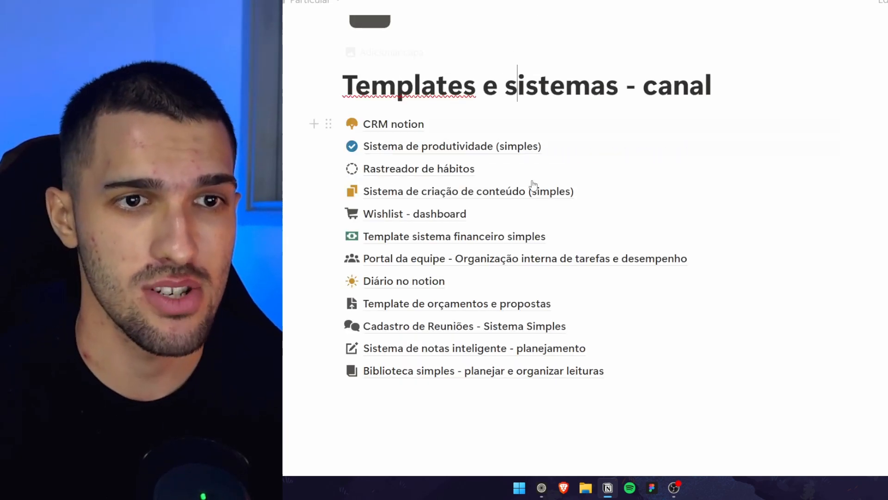
# Open the Diário - Página inicial page from Diário no notion and survey its whole layout
pyautogui.click(440, 283)
pyautogui.click(492, 222)
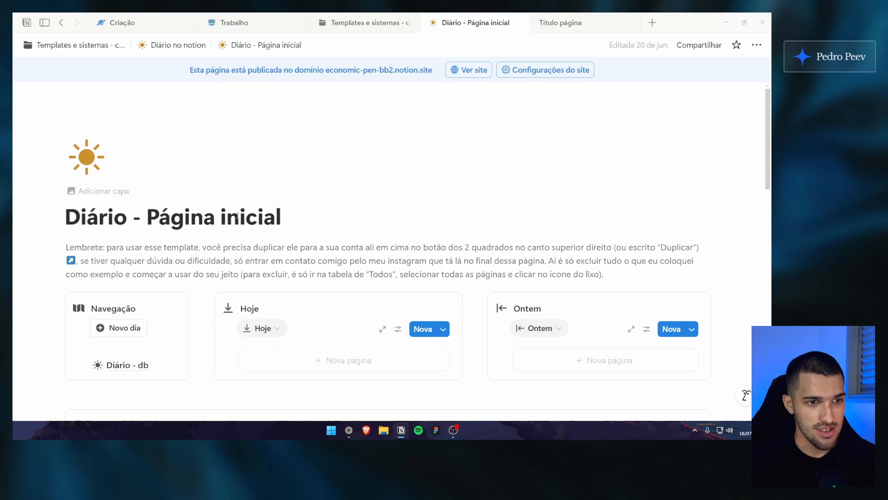
pyautogui.scroll(-5, 244, 207)
pyautogui.scroll(-5, 245, 207)
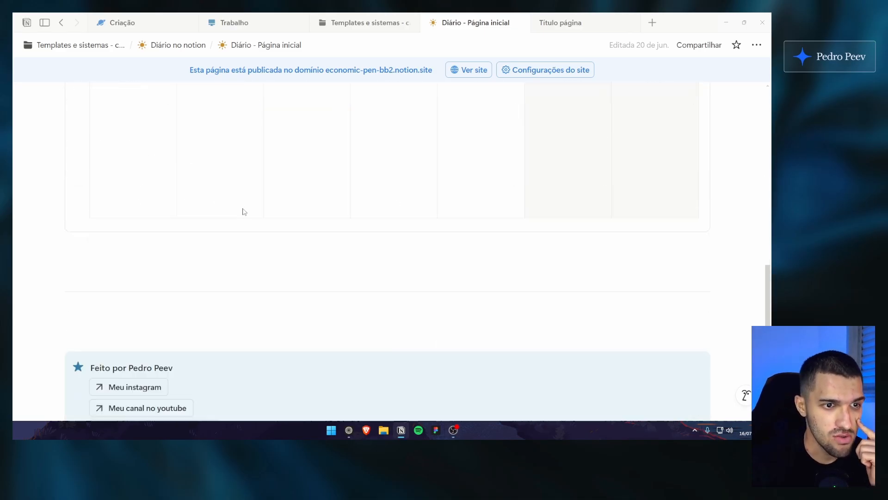
pyautogui.scroll(7, 242, 212)
pyautogui.scroll(2, 218, 287)
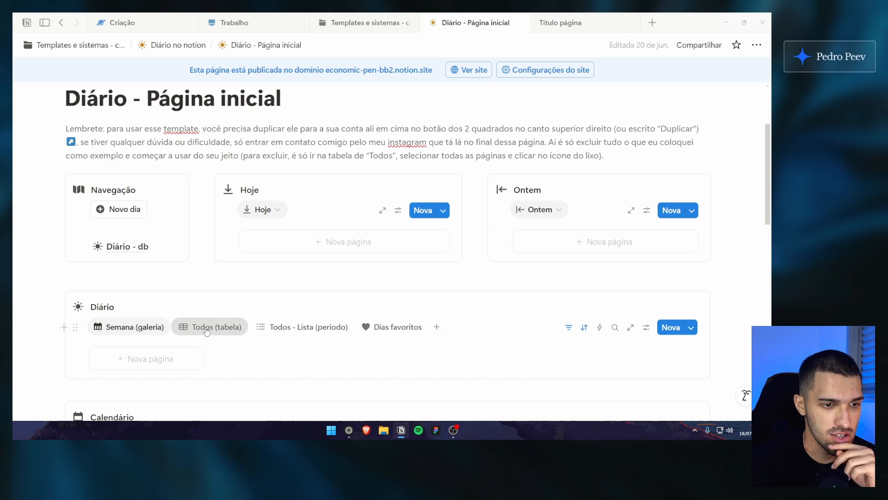
# Show the Diário database in its Todos (tabela) view, read through the 20/06/25 entry's sections, and close the entry
pyautogui.click(208, 326)
pyautogui.scroll(-2, 221, 292)
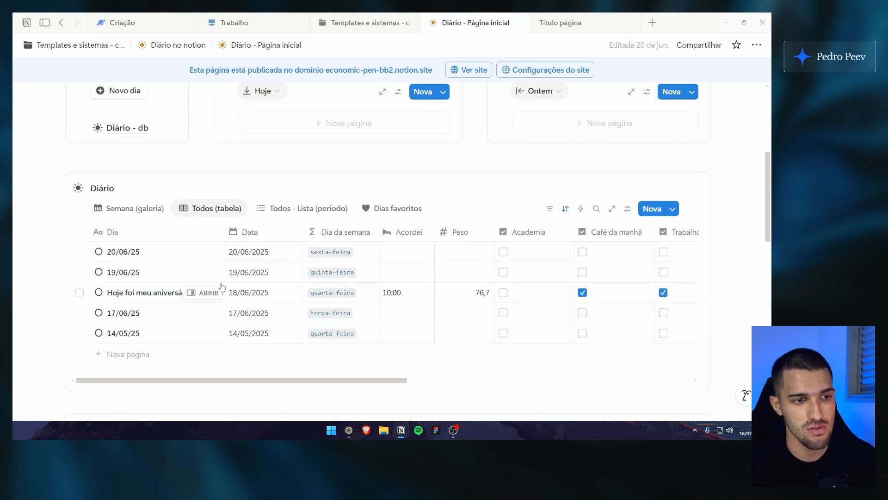
pyautogui.click(203, 252)
pyautogui.scroll(-10, 511, 241)
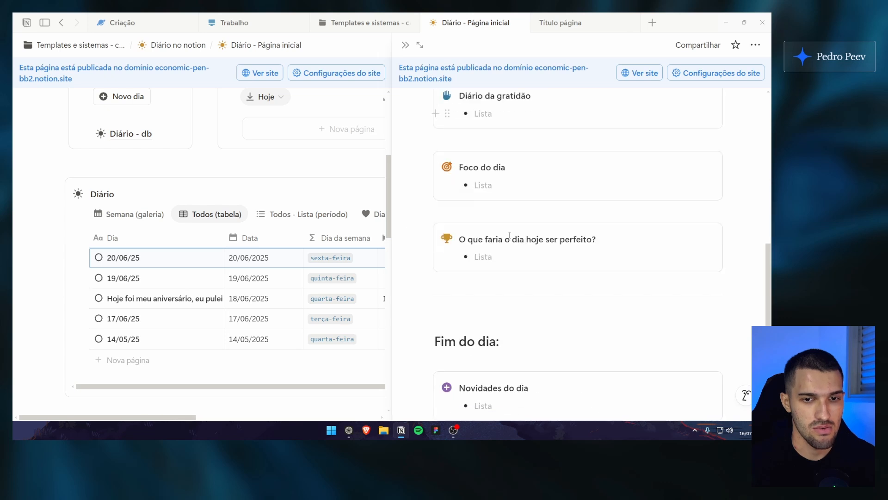
pyautogui.scroll(-2, 511, 241)
pyautogui.scroll(8, 528, 236)
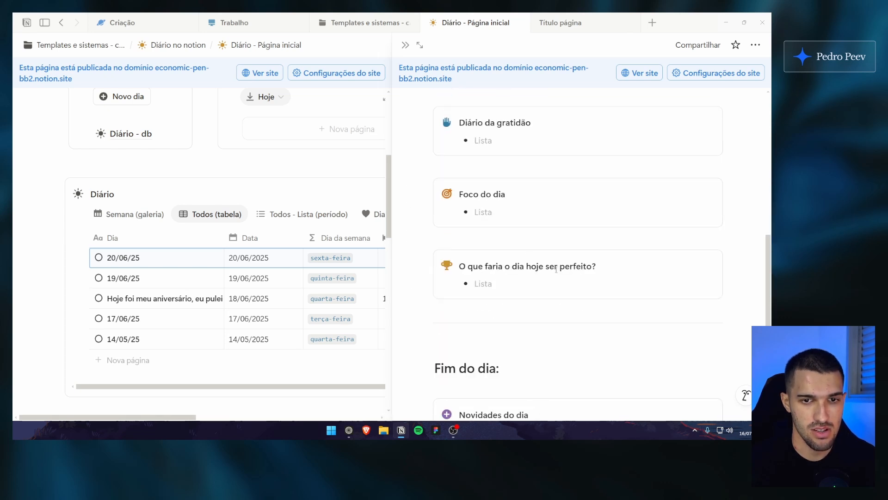
pyautogui.scroll(5, 537, 232)
pyautogui.click(405, 45)
# View the Título página page and return to the Templates e sistemas - canal list
pyautogui.click(561, 22)
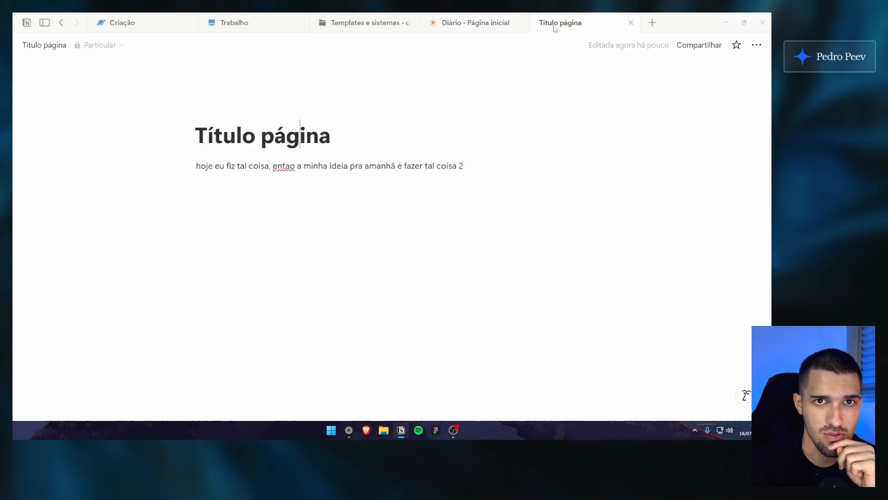
pyautogui.click(364, 23)
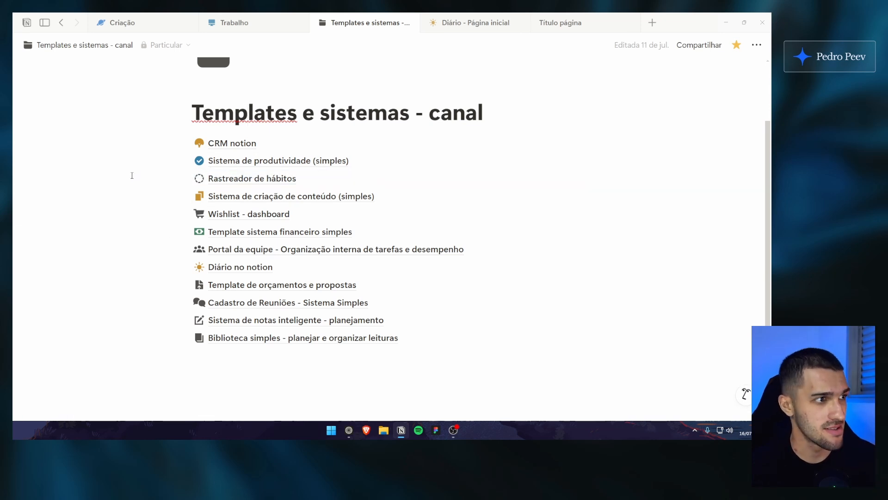
pyautogui.moveTo(128, 175); pyautogui.dragTo(174, 225)
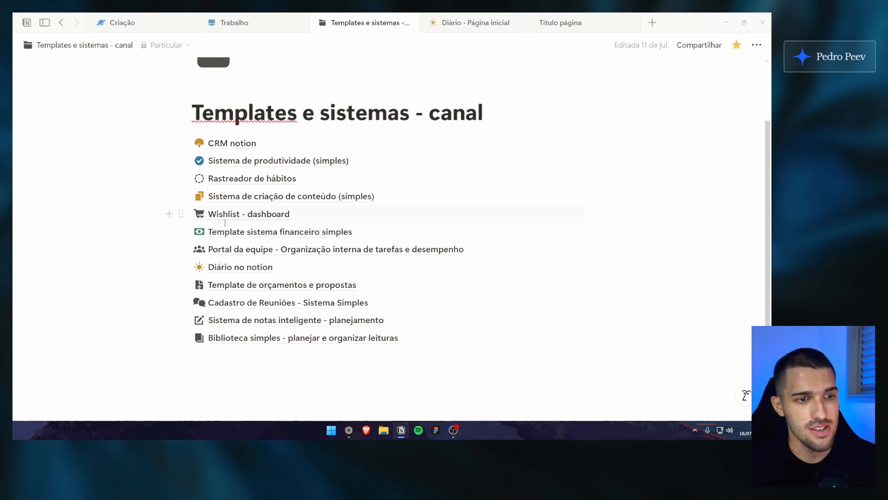
# Open the Início - Gestão financeira page from Template sistema financeiro simples and survey its whole layout
pyautogui.middleClick(259, 234)
pyautogui.click(541, 24)
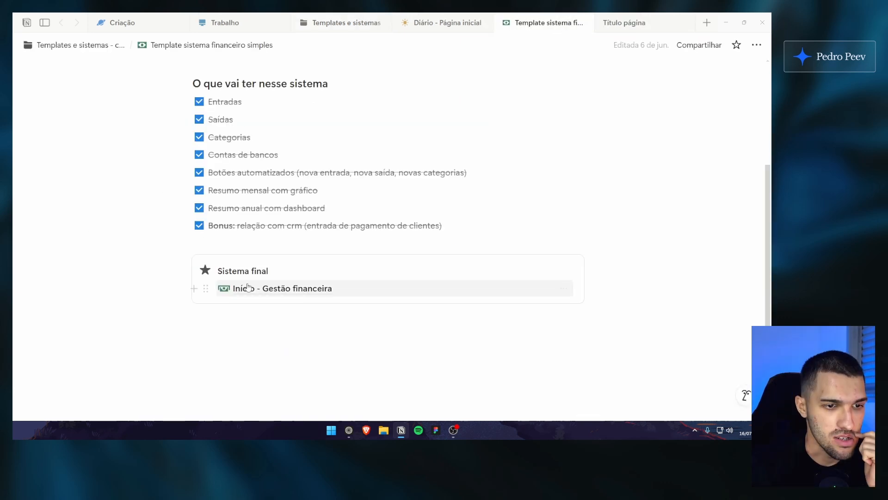
pyautogui.click(249, 288)
pyautogui.scroll(-10, 144, 241)
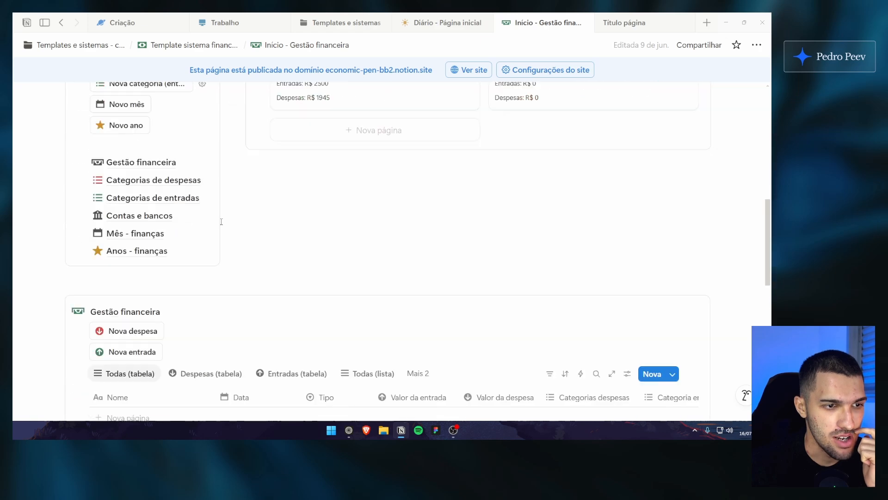
pyautogui.scroll(-6, 225, 263)
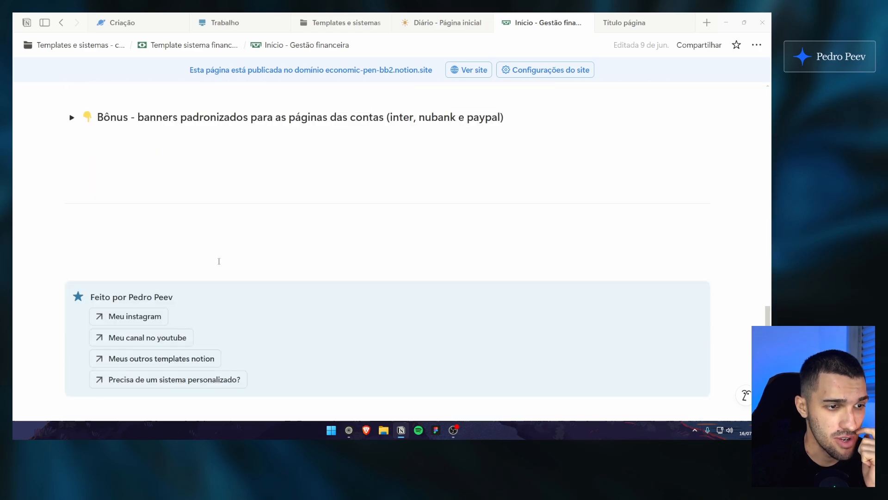
pyautogui.scroll(10, 218, 261)
pyautogui.scroll(5, 259, 269)
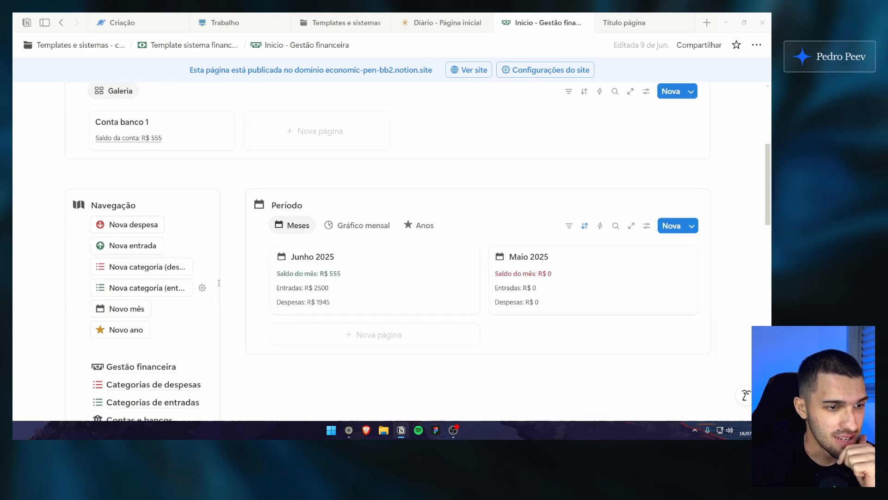
# Review the Navegação and Período sections and the introductory reminder text of the Início - Gestão financeira page
pyautogui.scroll(5, 291, 259)
pyautogui.scroll(-5, 277, 243)
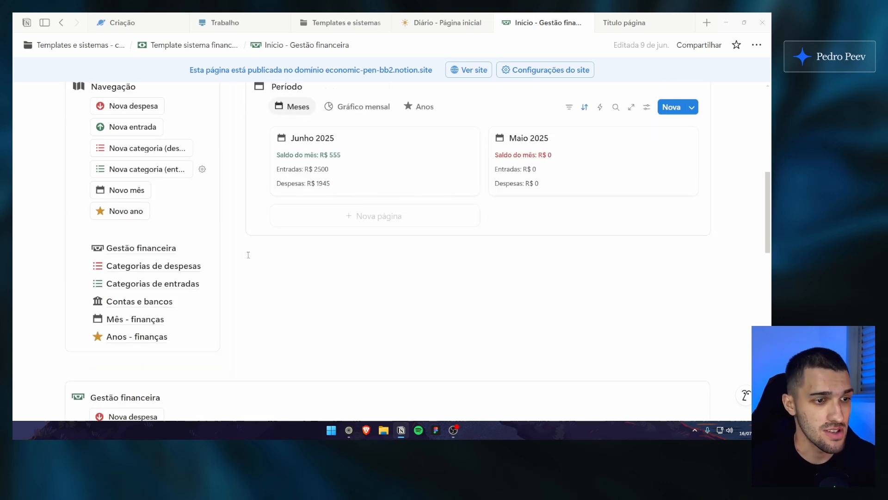
pyautogui.scroll(6, 248, 255)
pyautogui.tripleClick(101, 245)
pyautogui.click(102, 246)
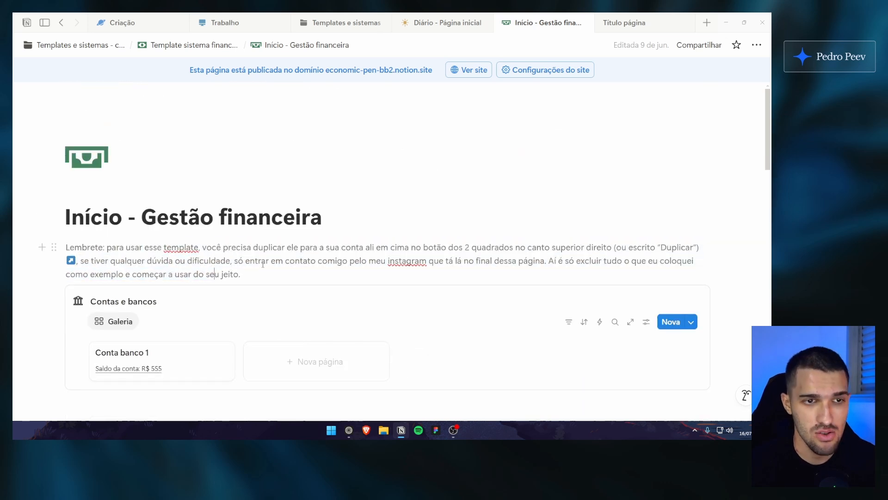
pyautogui.click(363, 133)
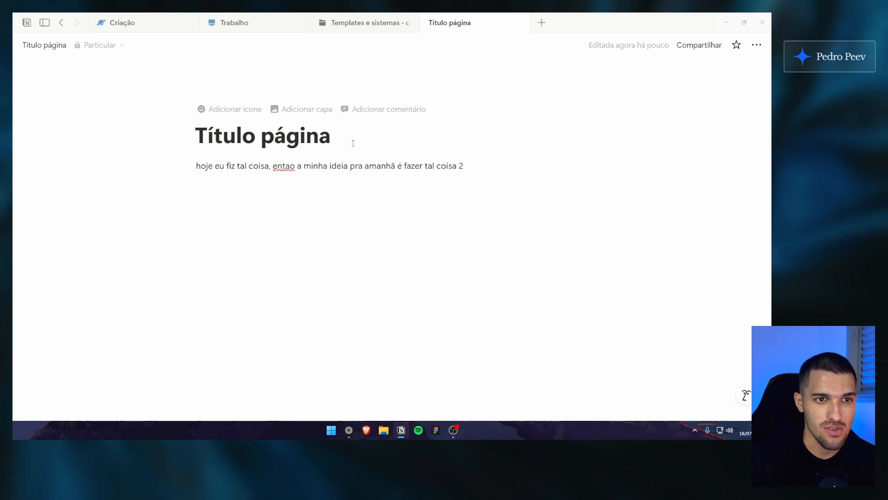
# Compare the Template sistema financeiro simples entry in the templates list with the plain Título página page
pyautogui.click(364, 23)
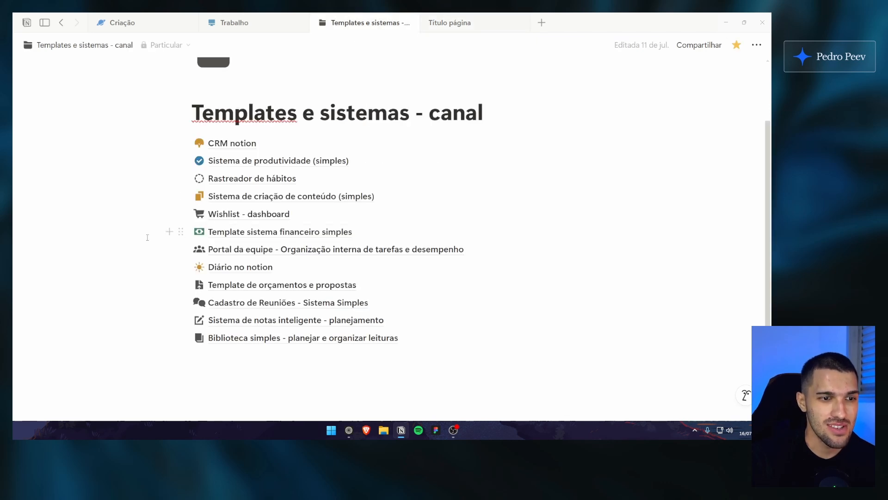
pyautogui.moveTo(133, 234); pyautogui.dragTo(361, 237)
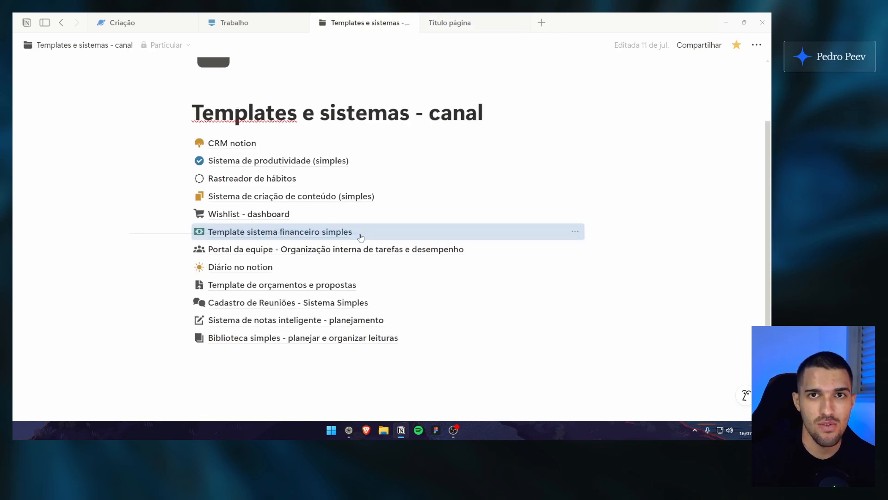
pyautogui.click(460, 24)
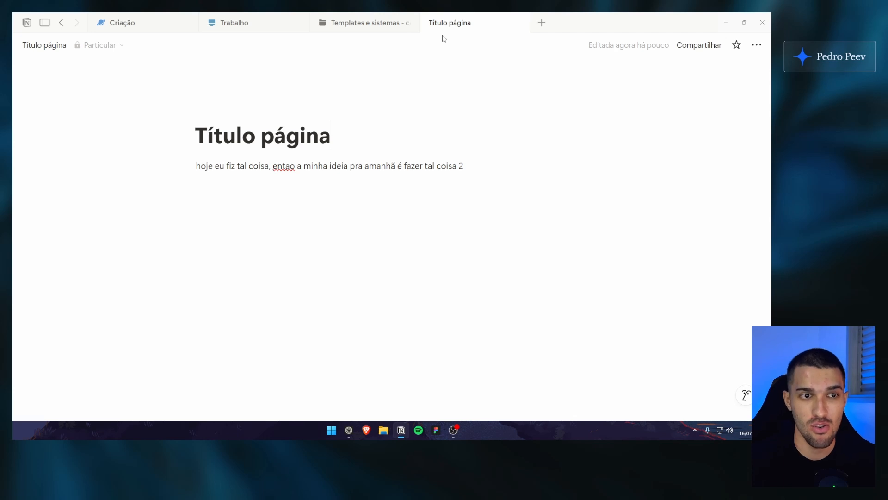
# Reopen Início - Gestão financeira from Template sistema financeiro simples in a separate tab and show its Período section
pyautogui.click(402, 22)
pyautogui.keyDown('ctrl'); pyautogui.click(259, 230); pyautogui.keyUp('ctrl')
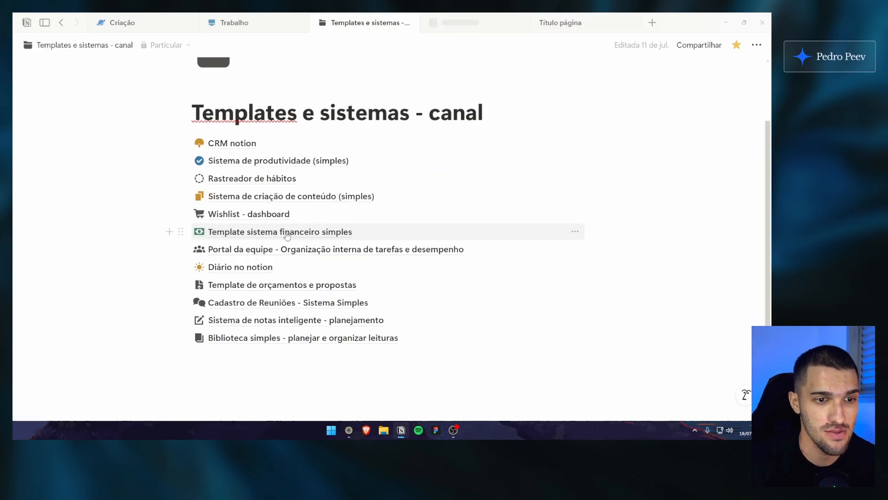
pyautogui.click(474, 24)
pyautogui.scroll(-3, 287, 231)
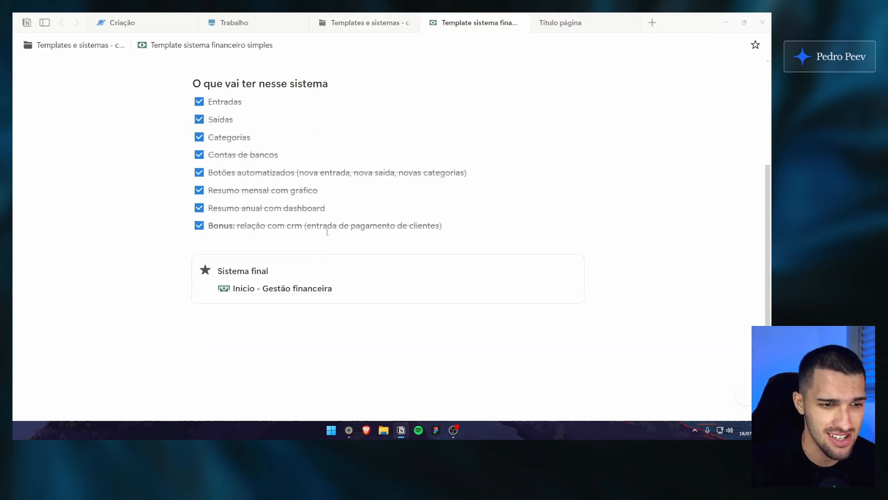
pyautogui.click(288, 290)
pyautogui.scroll(-5, 359, 214)
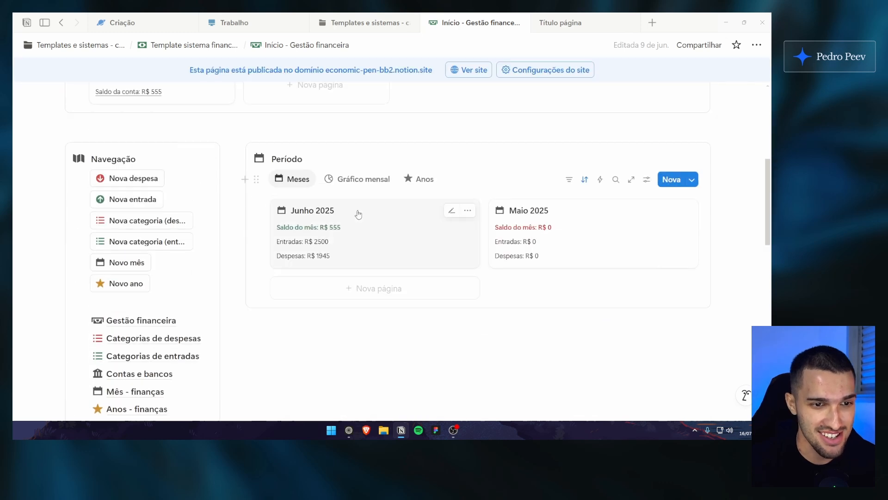
# Open the Junho 2025 month entry and read through all of its properties
pyautogui.click(318, 256)
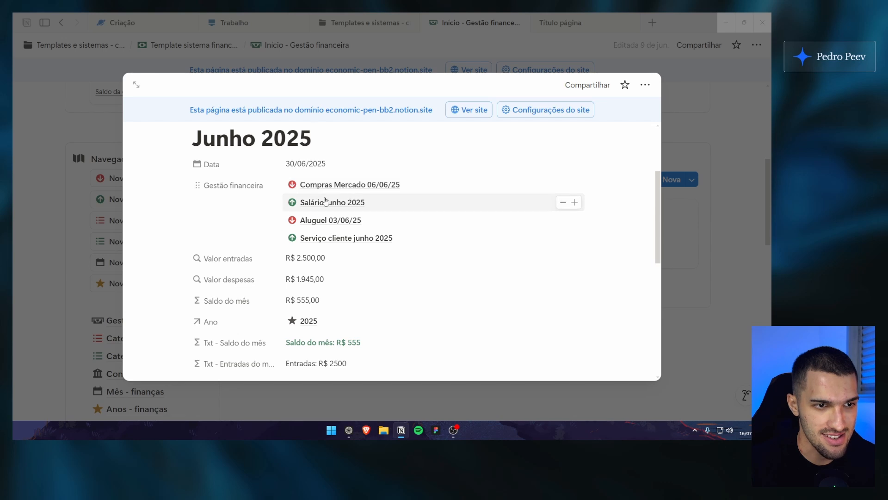
pyautogui.scroll(2, 363, 162)
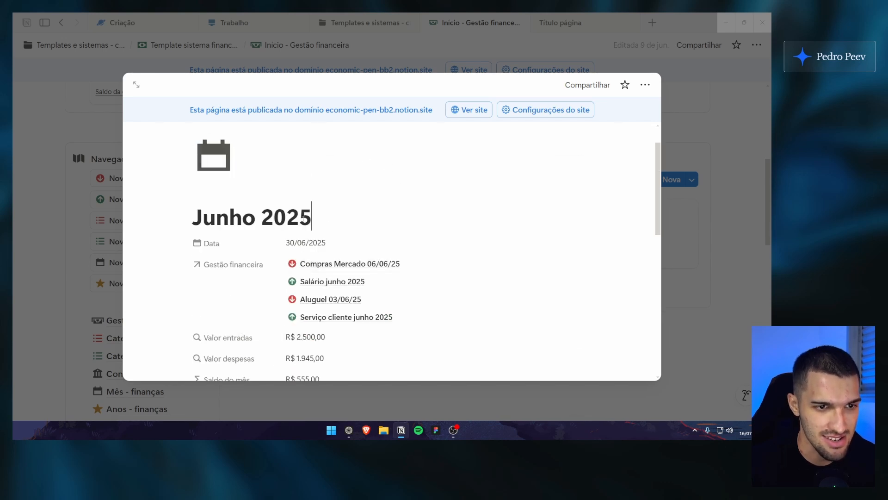
pyautogui.scroll(-4, 363, 176)
pyautogui.scroll(1, 342, 199)
pyautogui.scroll(-1, 311, 222)
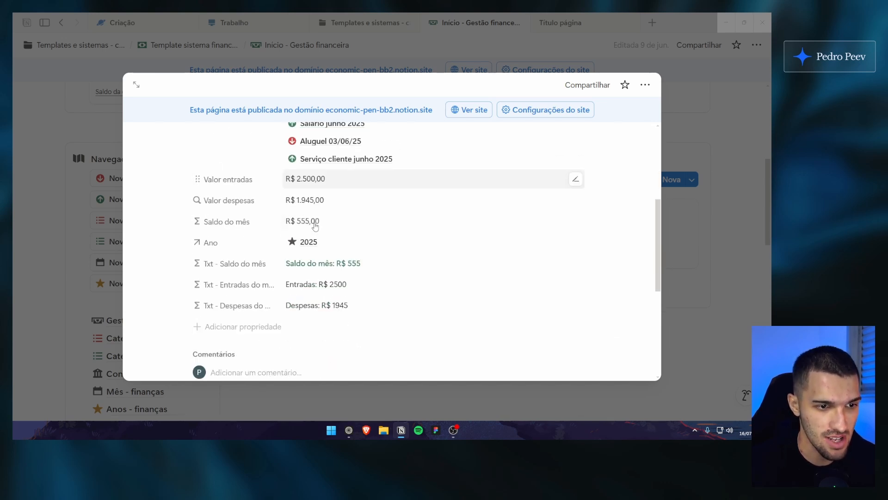
# Inspect the formulas behind the Txt - Entradas and Saldo do mês properties and check the Valor despesas property
pyautogui.click(311, 305)
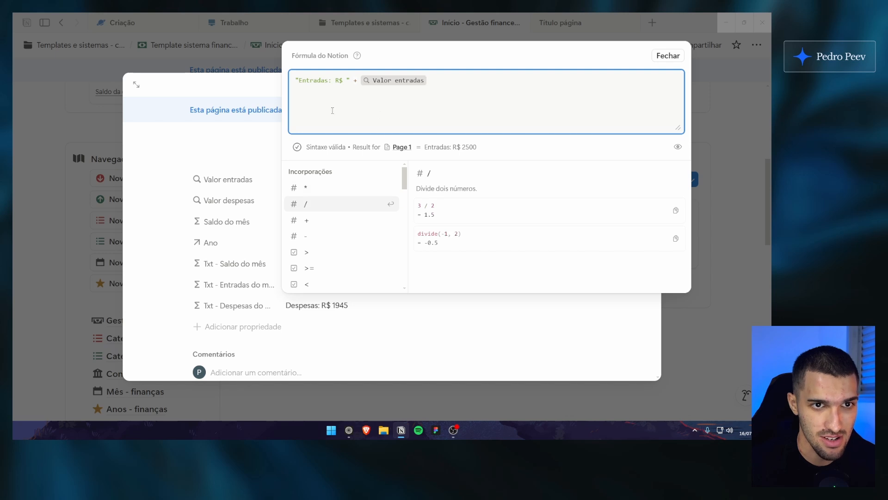
pyautogui.press('Escape')
pyautogui.click(307, 221)
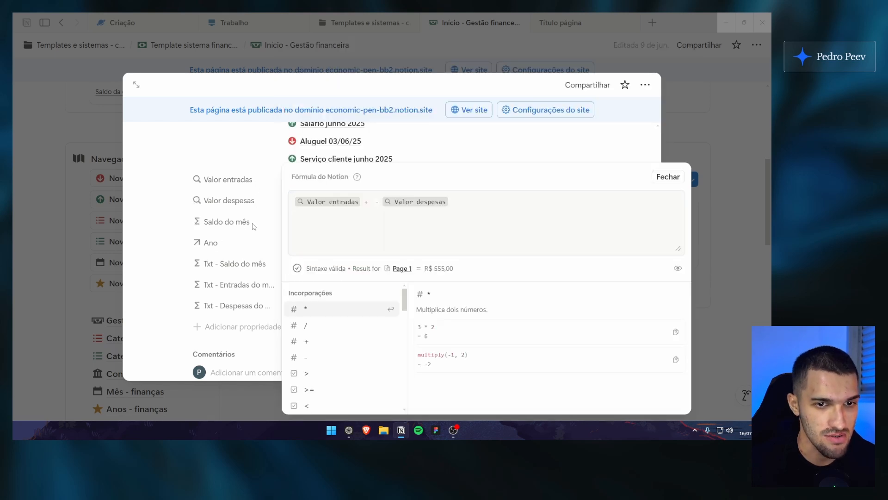
pyautogui.press('Escape')
pyautogui.click(305, 200)
pyautogui.press('Escape')
pyautogui.click(314, 221)
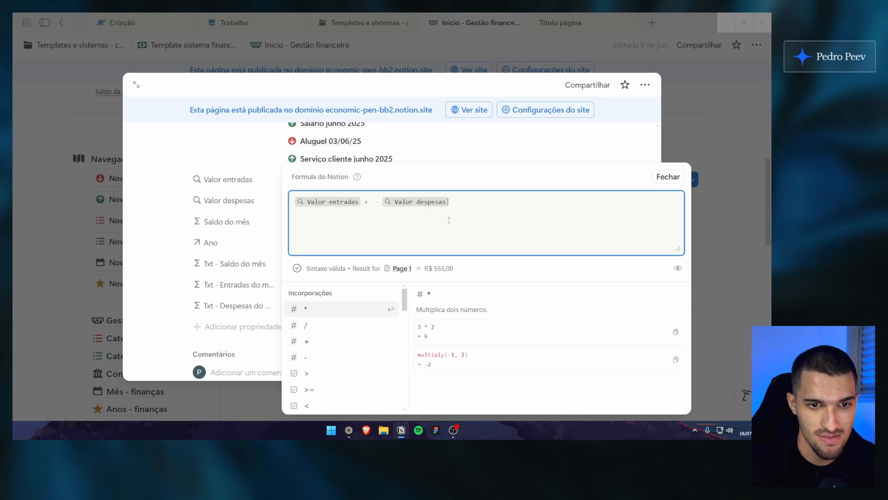
pyautogui.press('Escape')
# Close the Junho 2025 entry and the Início - Gestão financeira tab, and return to the Título página page
pyautogui.click(710, 218)
pyautogui.scroll(5, 399, 240)
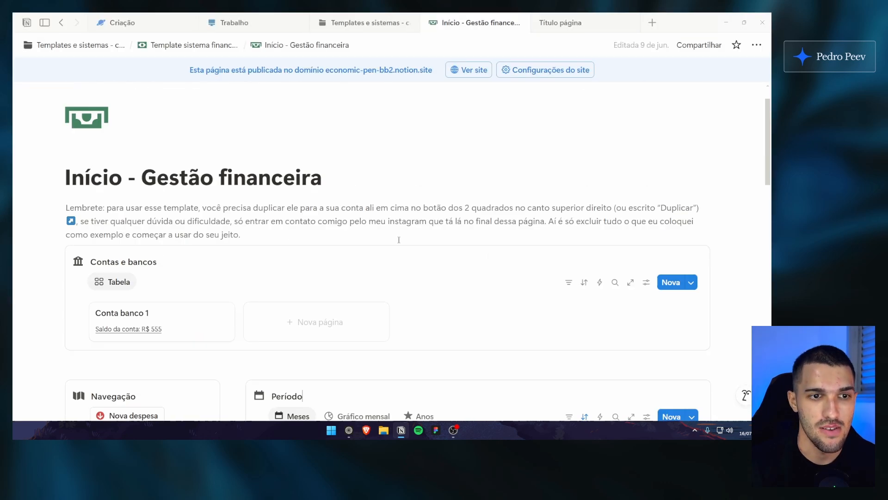
pyautogui.scroll(2, 399, 240)
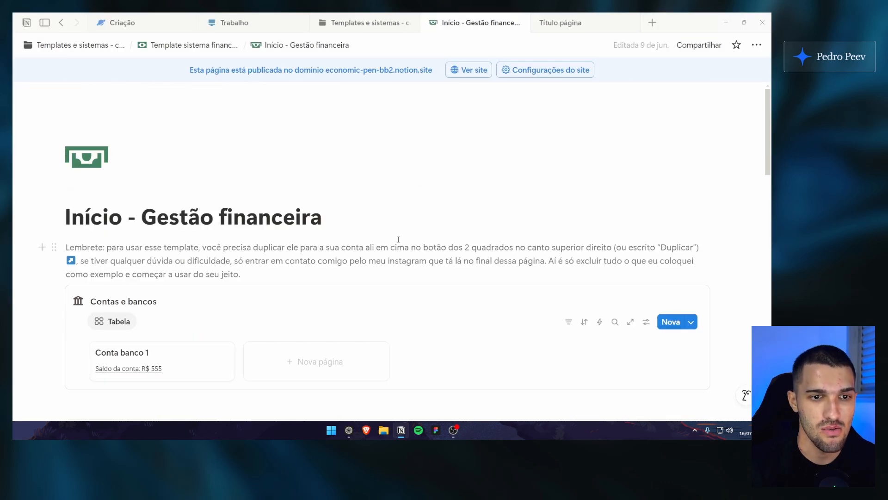
pyautogui.click(522, 23)
pyautogui.click(481, 22)
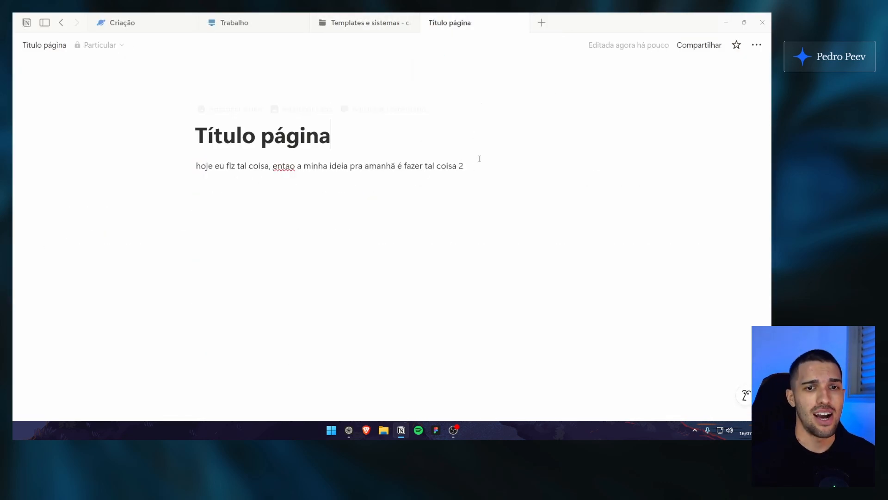
pyautogui.click(472, 165)
pyautogui.moveTo(472, 166)
pyautogui.mouseDown()
pyautogui.moveTo(182, 163)
pyautogui.moveTo(472, 164)
pyautogui.mouseUp()
pyautogui.click(461, 135)
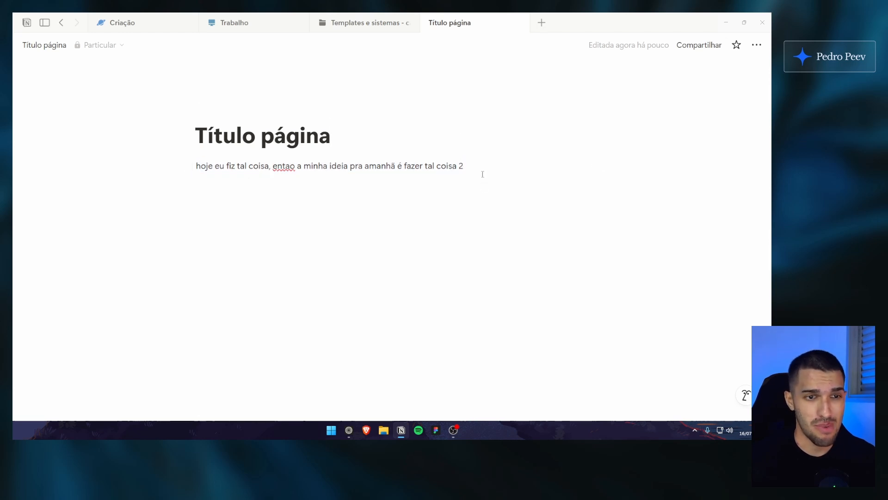
pyautogui.click(474, 141)
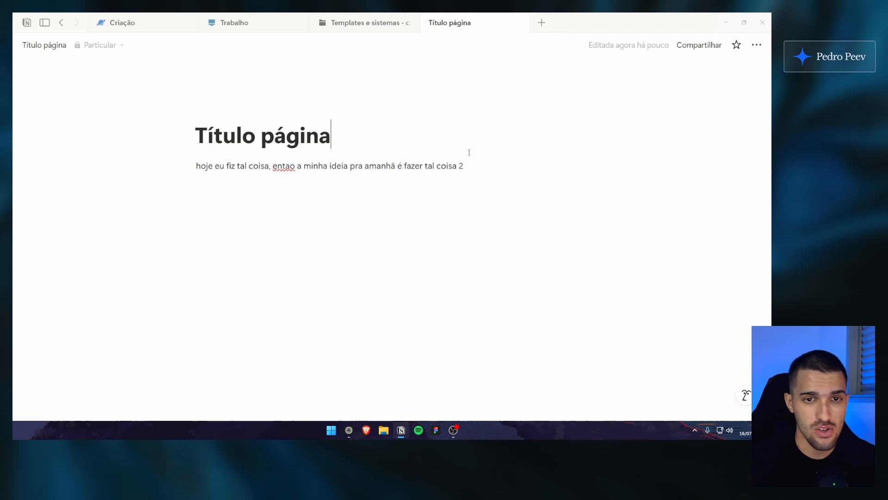
# Insert a simple Tabela block on a new line below the paragraph of the Título página page
pyautogui.press('Down')
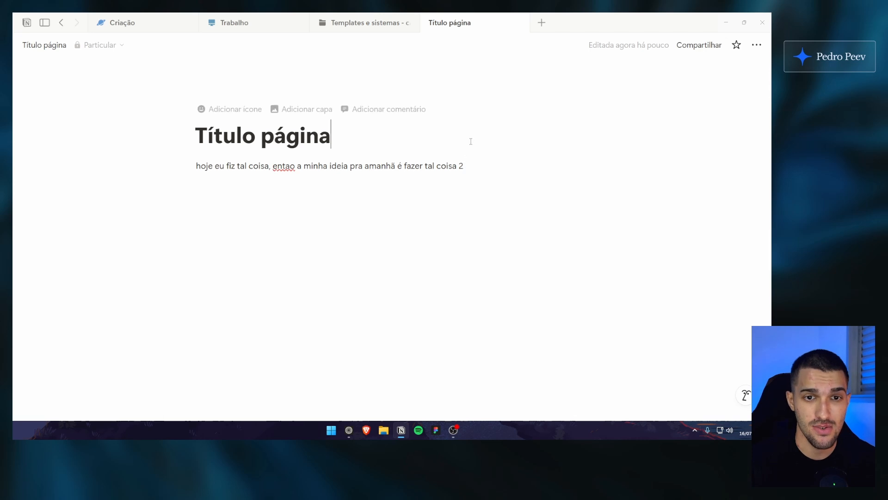
pyautogui.press('Return')
pyautogui.write('/table')
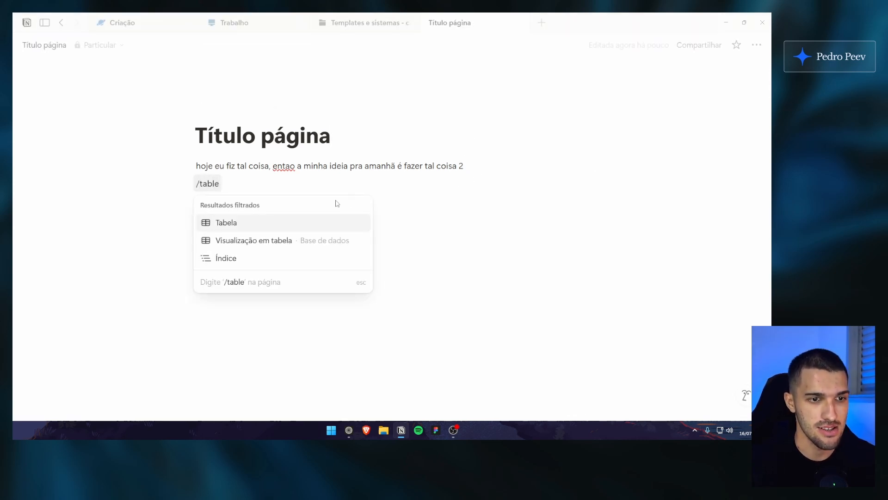
pyautogui.click(327, 219)
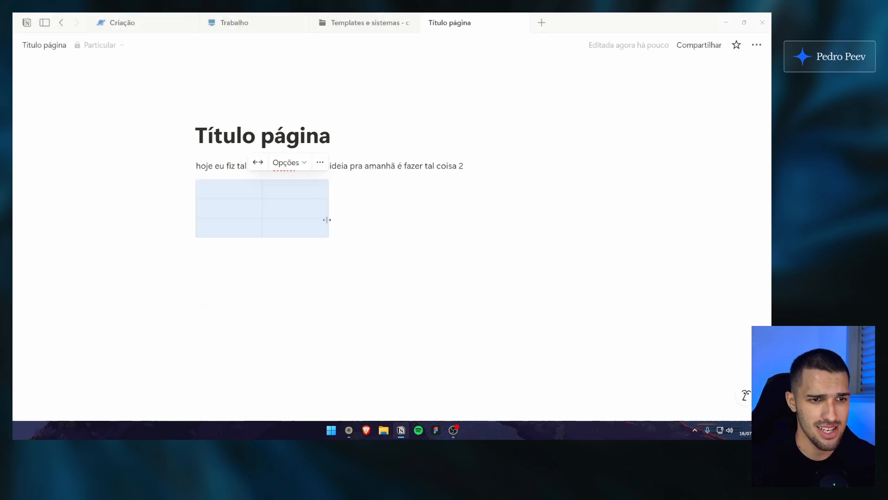
pyautogui.click(315, 309)
# Expand the empty table to four columns and five rows
pyautogui.click(334, 223)
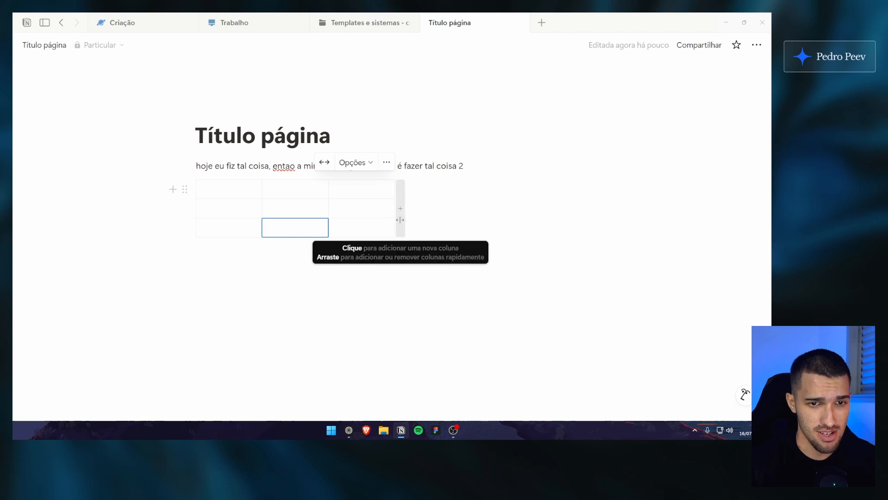
pyautogui.click(400, 220)
pyautogui.moveTo(368, 243); pyautogui.dragTo(359, 271)
pyautogui.click(234, 192)
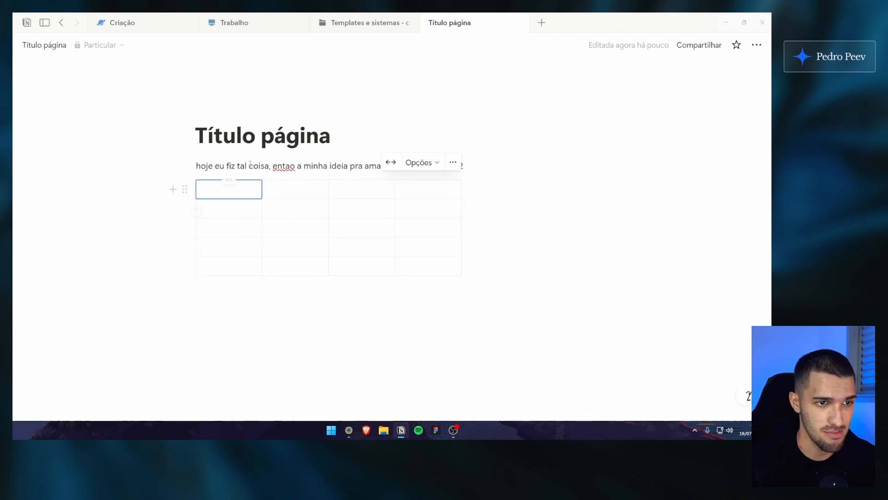
pyautogui.click(297, 167)
pyautogui.moveTo(222, 136); pyautogui.dragTo(305, 141)
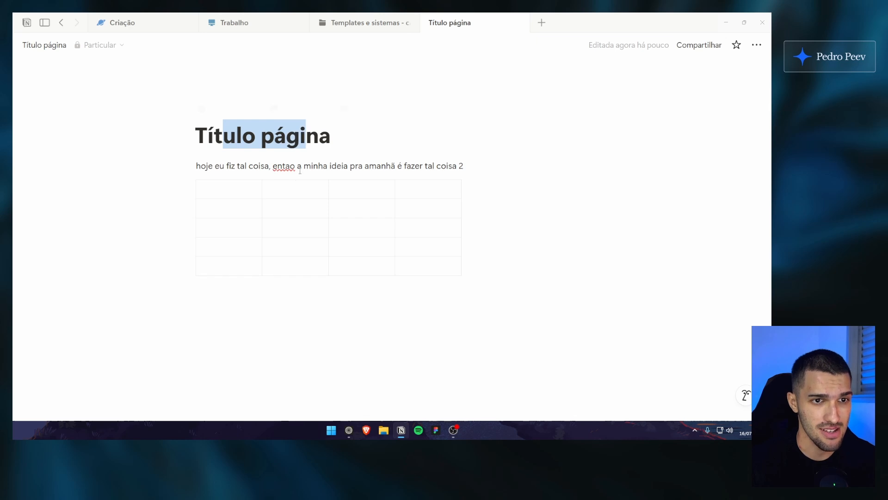
# Enter "Nome" and "email" as the first two column headings in the table's first row
pyautogui.click(225, 189)
pyautogui.write('Nome')
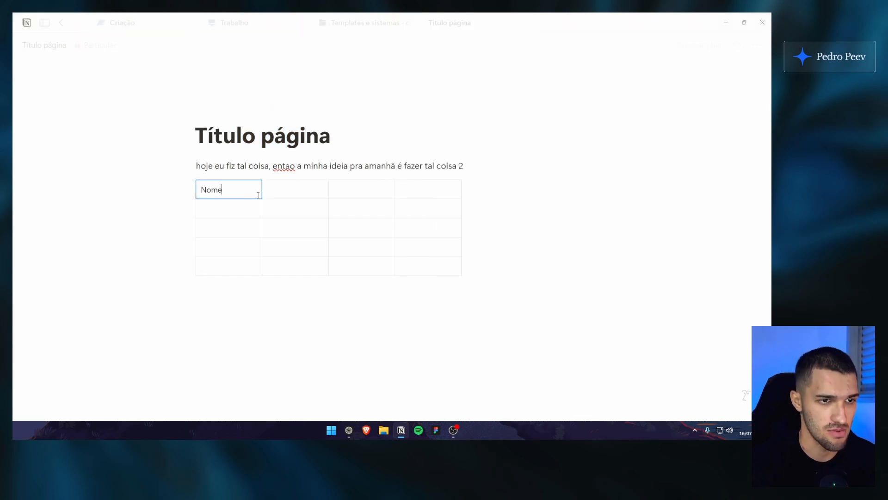
pyautogui.press('Tab')
pyautogui.write('data')
pyautogui.hotkey('ctrl', 'BackSpace')
pyautogui.write('Clie')
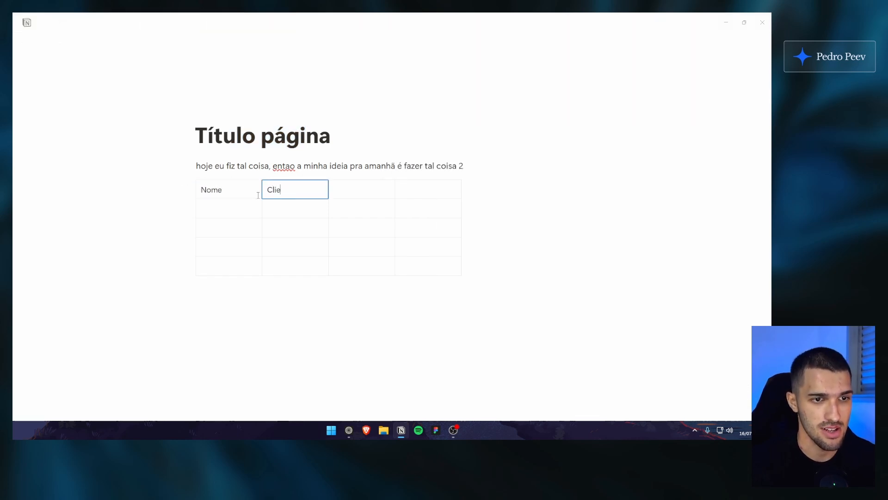
pyautogui.write('nte')
pyautogui.hotkey('ctrl', 'BackSpace')
pyautogui.write('email')
pyautogui.press('Tab')
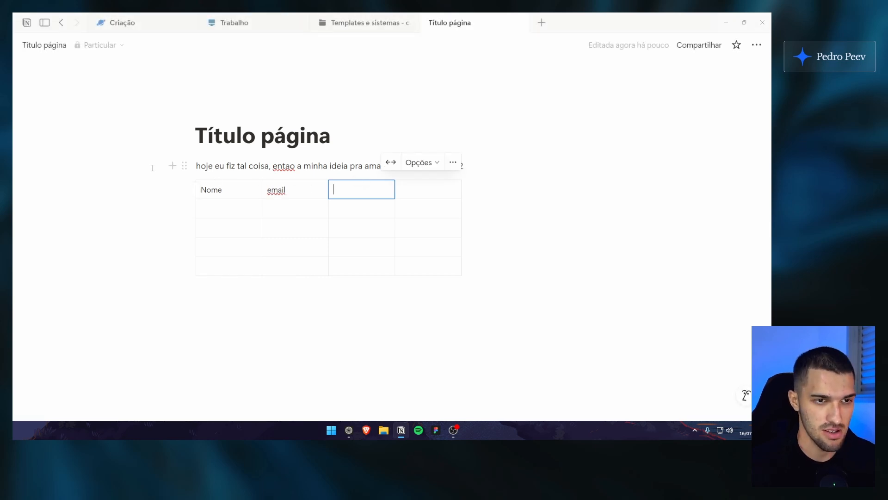
# Enter "data de entrada" and "status" as the third and fourth column headings
pyautogui.write('data de entrada')
pyautogui.press('Tab')
pyautogui.write('status')
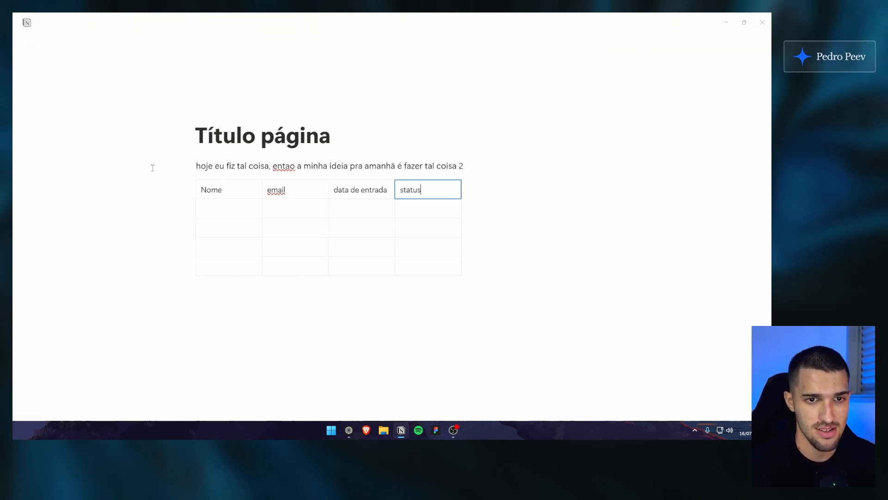
pyautogui.press('Tab')
# Turn the table's first row into a header row (Linha do cabeçalho)
pyautogui.click(196, 189)
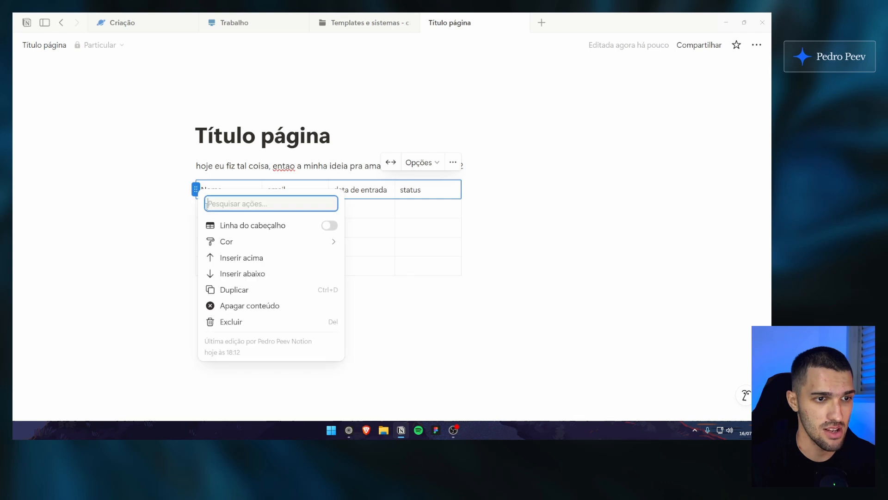
pyautogui.click(329, 224)
pyautogui.press('Escape')
# Fill the first row below the headings with the contact's name, the contact's e-mail, entry date 23/04/25 and status "novo lead"
pyautogui.click(214, 213)
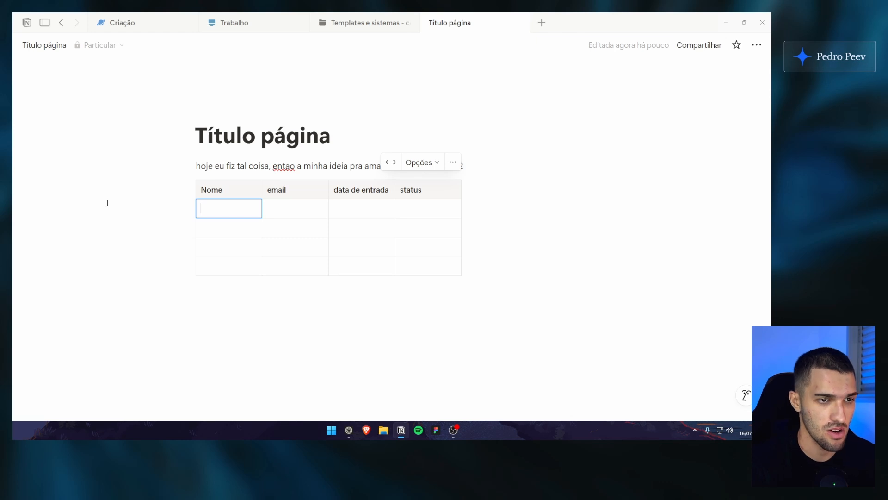
pyautogui.write('pedro')
pyautogui.press('Tab')
pyautogui.write('pedropeev')
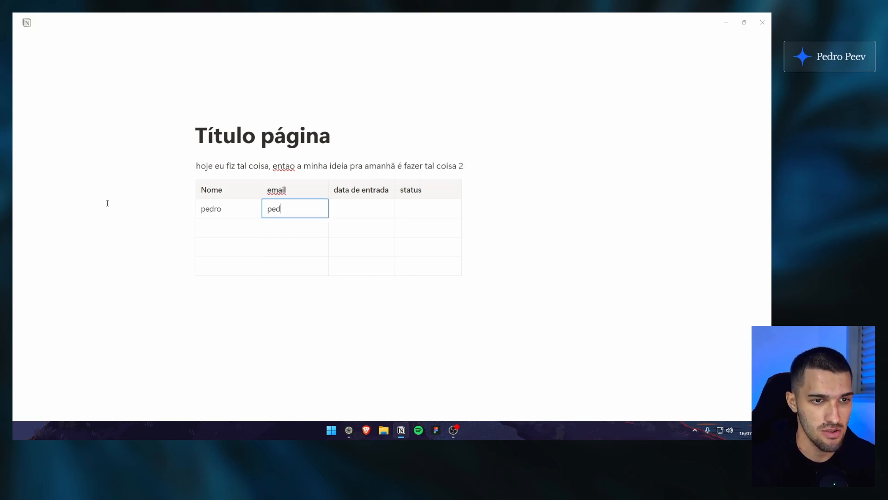
pyautogui.press('Tab')
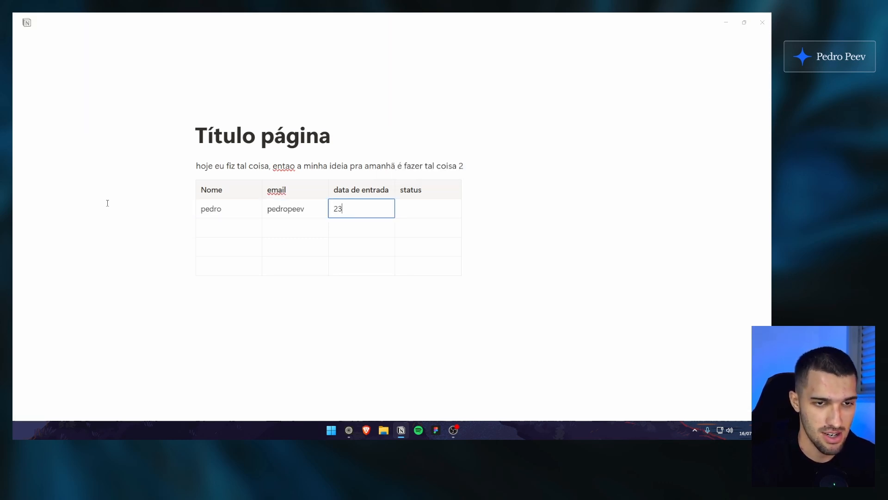
pyautogui.write('23/04/')
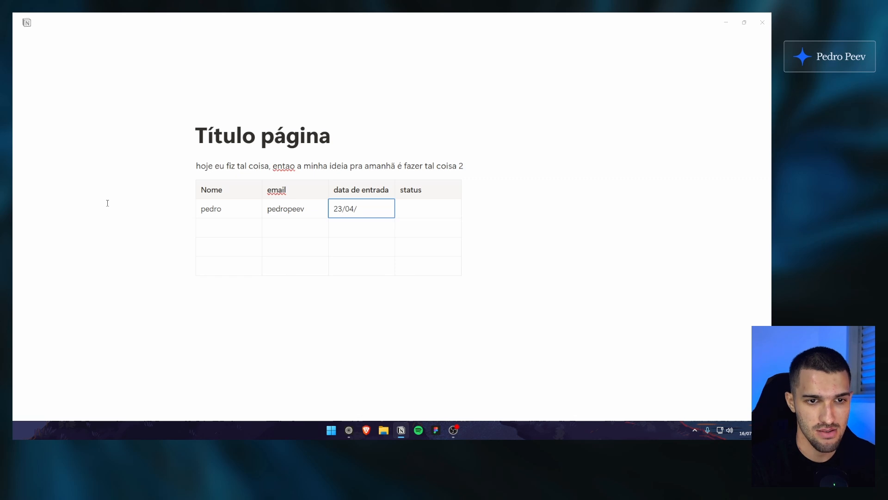
pyautogui.write('25')
pyautogui.press('Tab')
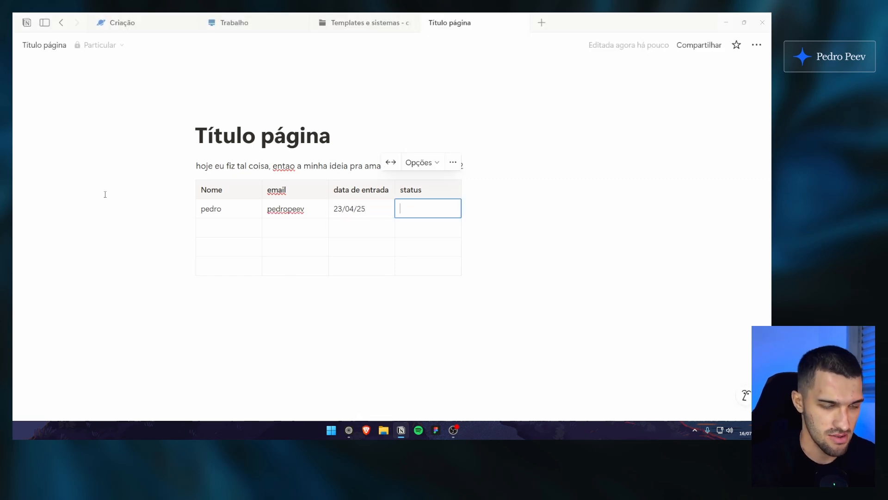
pyautogui.write('novo lead')
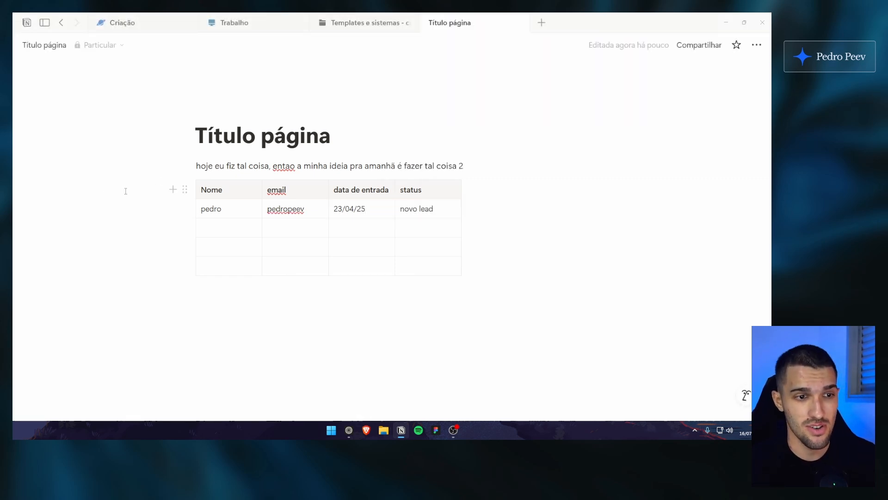
pyautogui.press('Escape')
pyautogui.press('Escape')
# Add a Título 2 heading "CRM" directly above the table, separated from the paragraph by an empty line
pyautogui.click(493, 172)
pyautogui.press('Return')
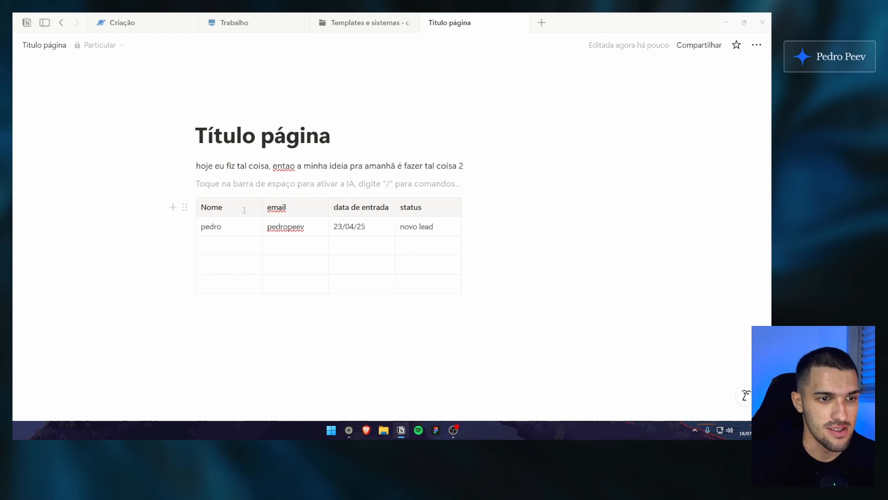
pyautogui.click(244, 210)
pyautogui.moveTo(129, 204); pyautogui.dragTo(249, 214)
pyautogui.click(233, 186)
pyautogui.press('Return')
pyautogui.write('/h2')
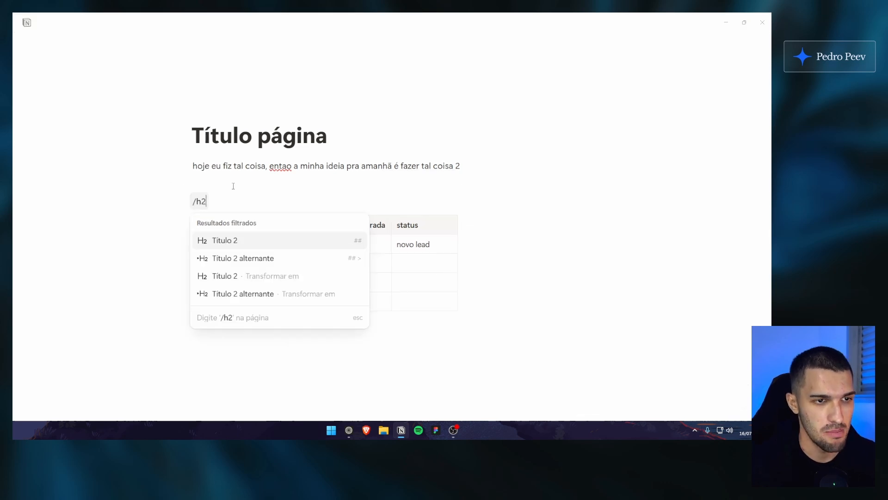
pyautogui.press('Return')
pyautogui.write('CRM')
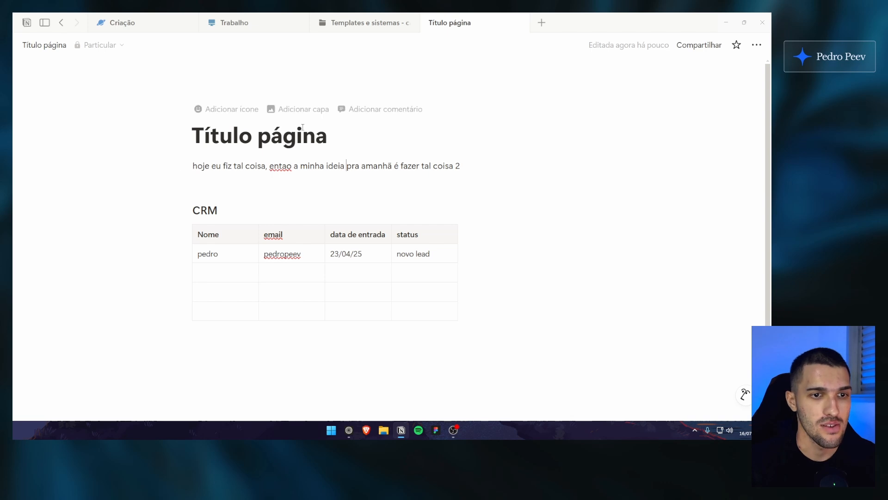
# Compare the Templates e sistemas - canal page with the simple text and CRM table on the Título página page
pyautogui.click(354, 20)
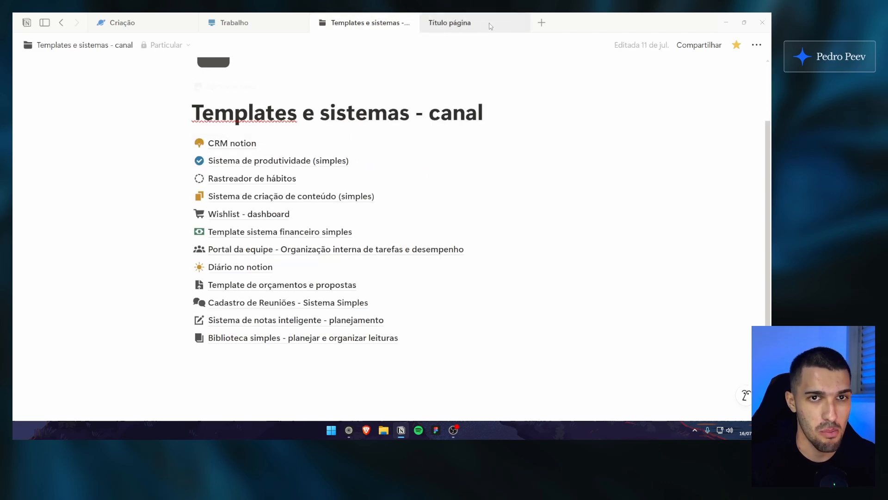
pyautogui.click(451, 22)
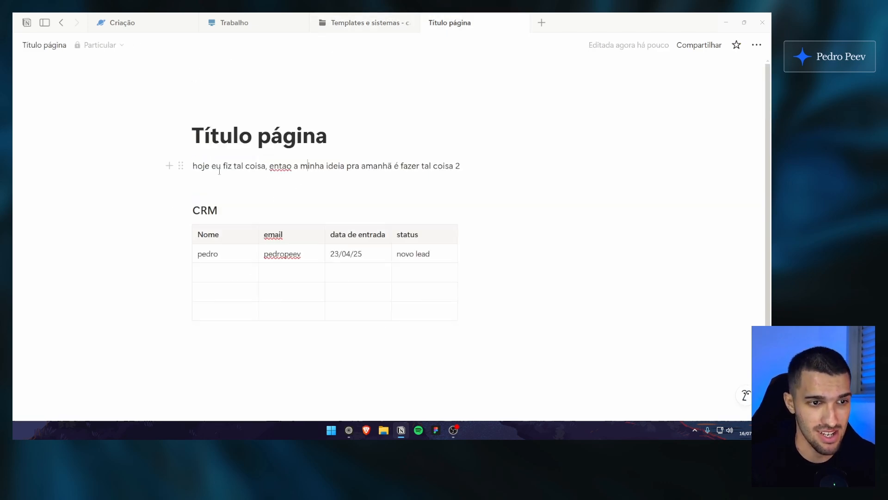
pyautogui.moveTo(217, 169); pyautogui.dragTo(425, 164)
pyautogui.click(432, 163)
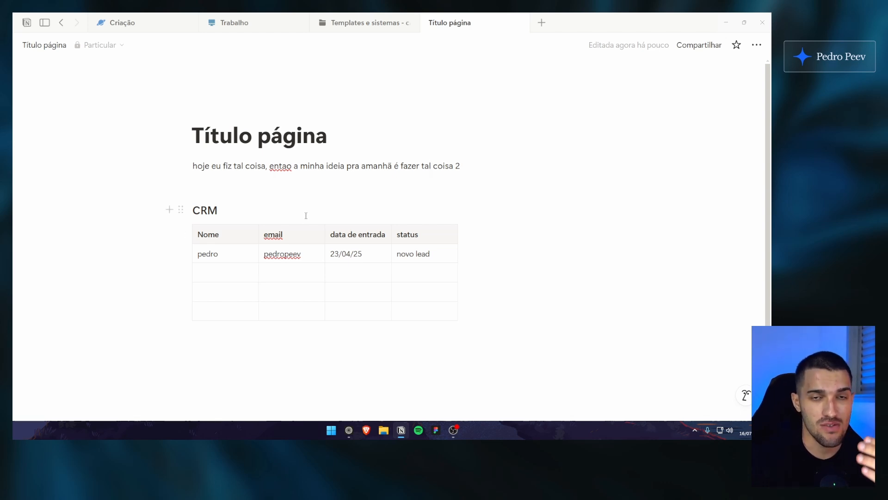
pyautogui.click(320, 189)
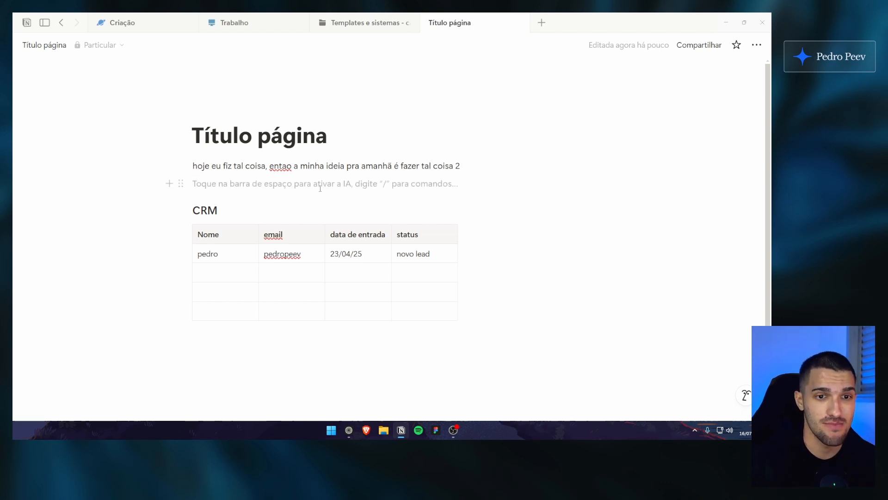
pyautogui.click(467, 167)
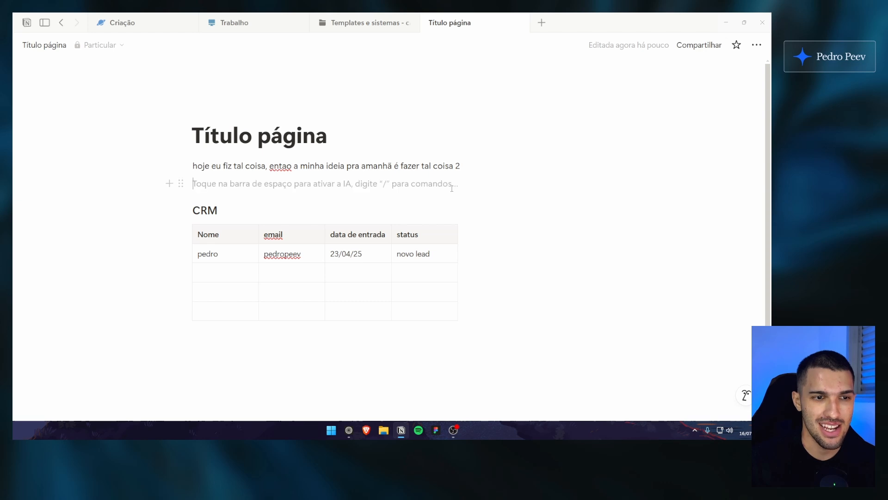
pyautogui.scroll(-2, 485, 311)
pyautogui.click(374, 311)
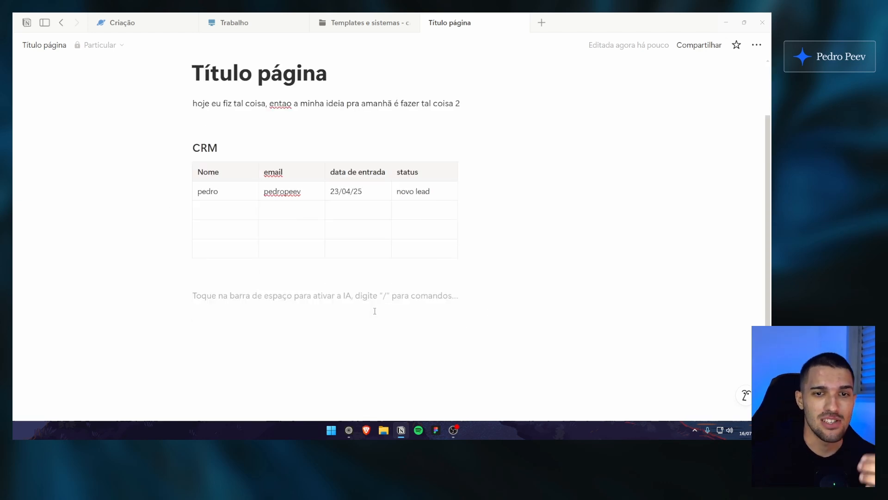
pyautogui.scroll(2, 289, 188)
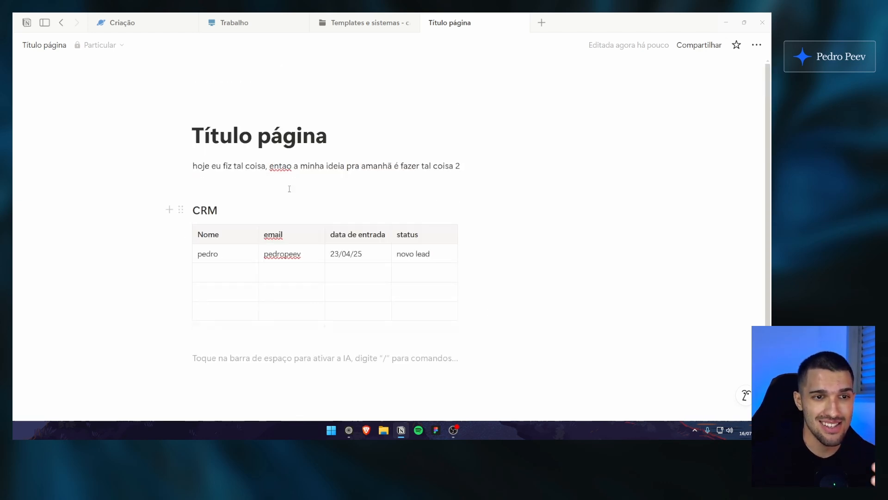
# Add a page icon and set it to the yellow sparkles emoji
pyautogui.click(224, 109)
pyautogui.click(213, 131)
pyautogui.scroll(-15, 200, 268)
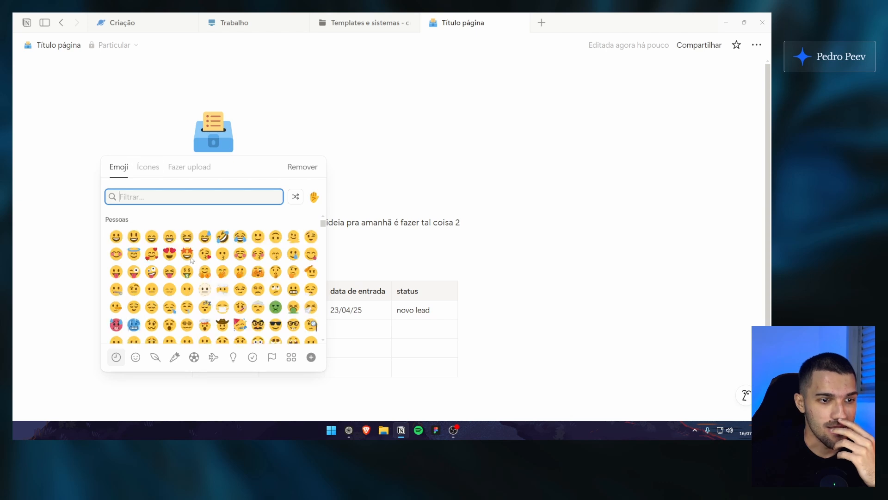
pyautogui.scroll(-10, 200, 268)
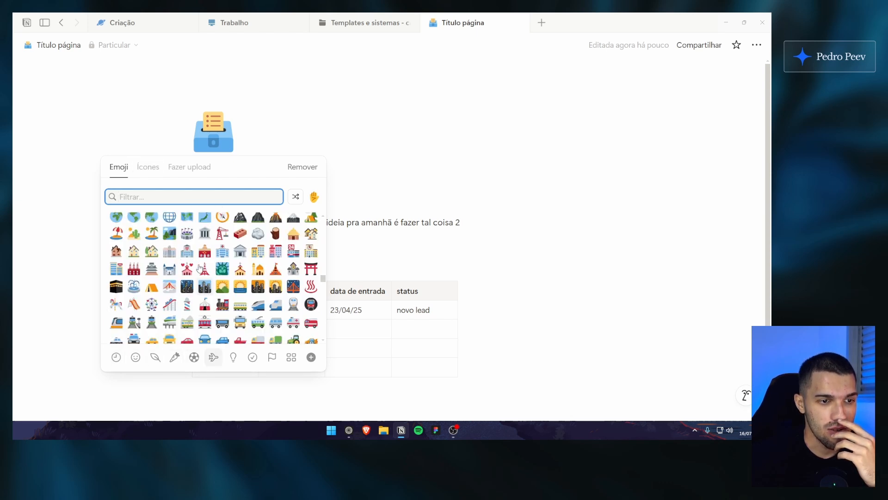
pyautogui.click(205, 238)
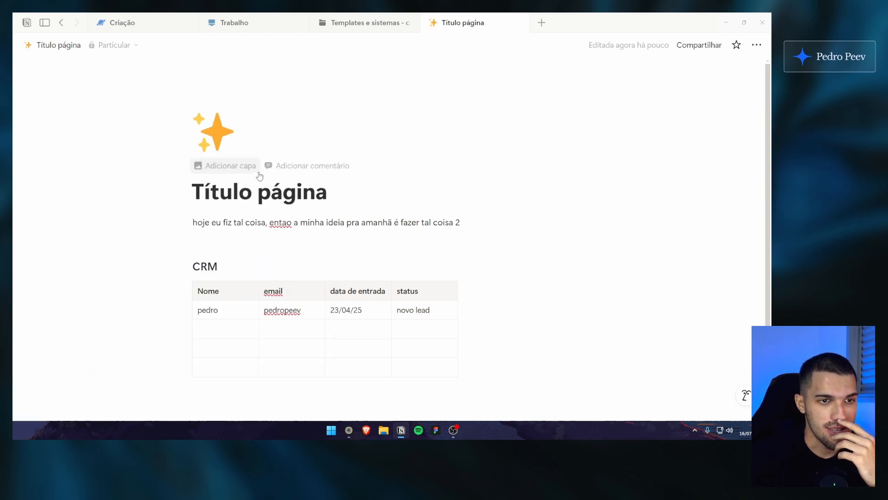
# Add a page cover using the pastel sailboat painting from the gallery's O Museu MET collection
pyautogui.click(227, 165)
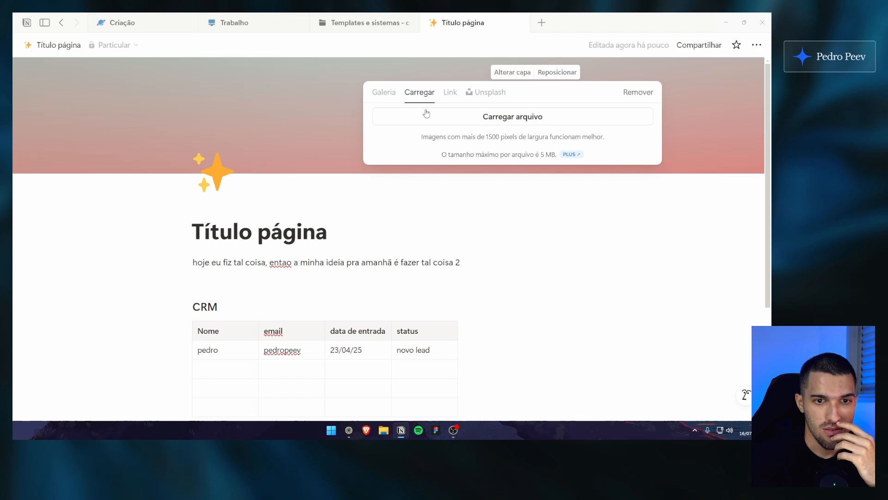
pyautogui.click(485, 93)
pyautogui.scroll(-5, 443, 192)
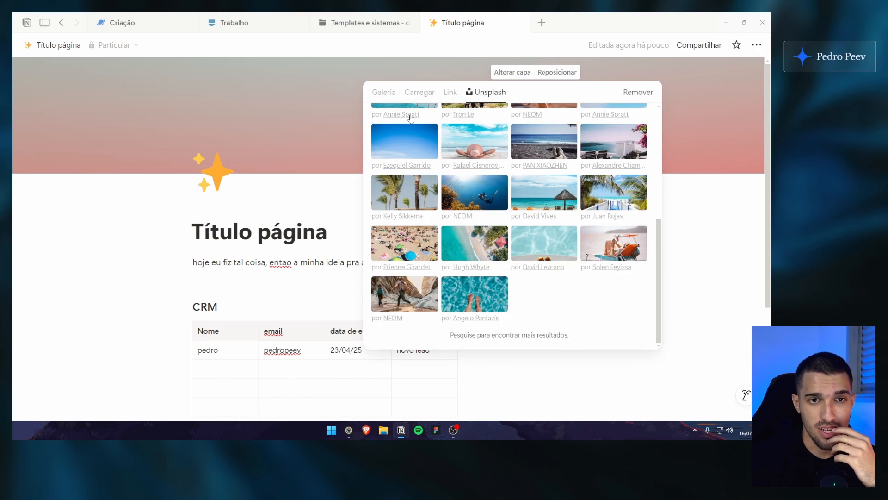
pyautogui.click(384, 92)
pyautogui.scroll(-5, 438, 230)
pyautogui.scroll(-10, 438, 230)
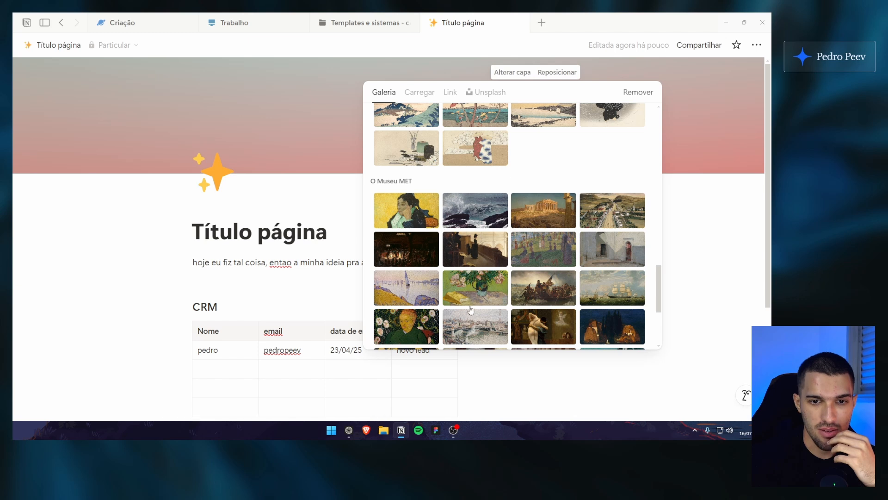
pyautogui.click(423, 296)
# Replace the page title with "organização" in lowercase
pyautogui.doubleClick(299, 235)
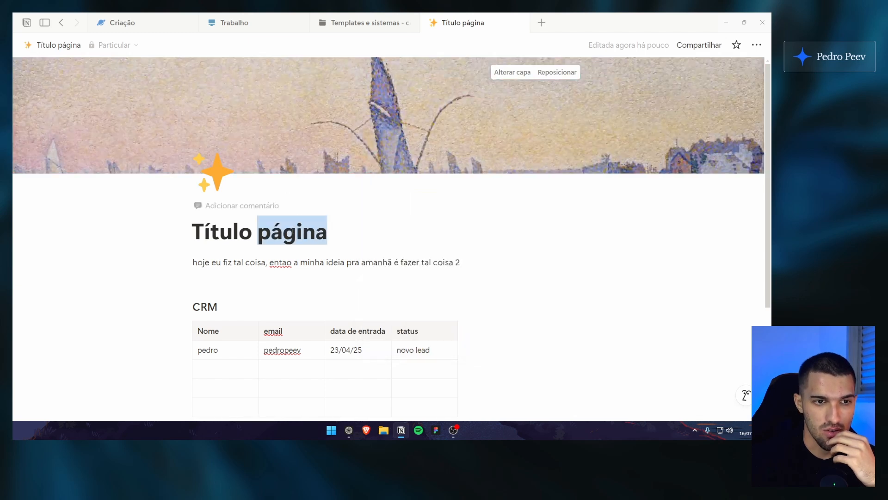
pyautogui.click(296, 231)
pyautogui.hotkey('ctrl', 'a')
pyautogui.write('Organização')
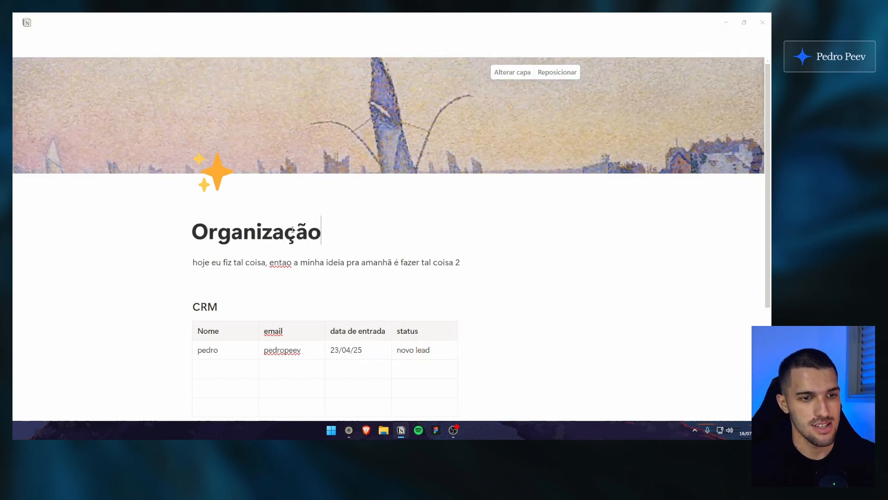
pyautogui.hotkey('ctrl', 'a')
pyautogui.press('BackSpace')
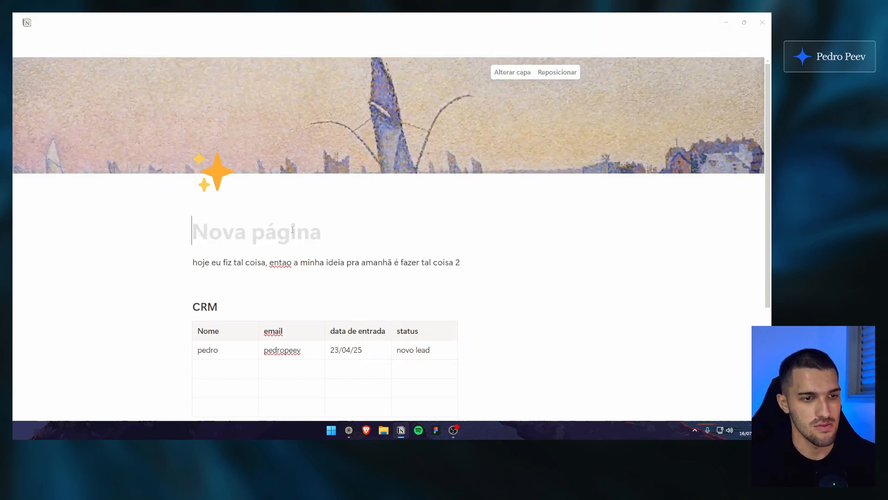
pyautogui.write('organização')
pyautogui.press('super+period')
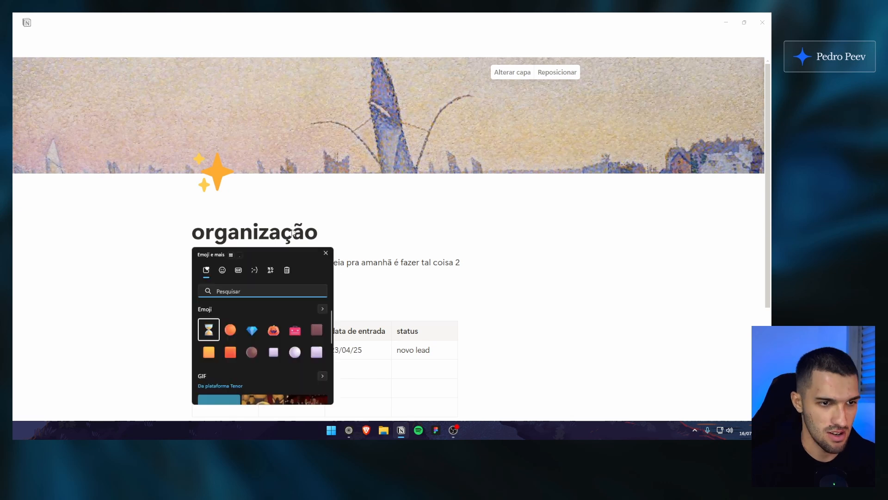
pyautogui.press('Escape')
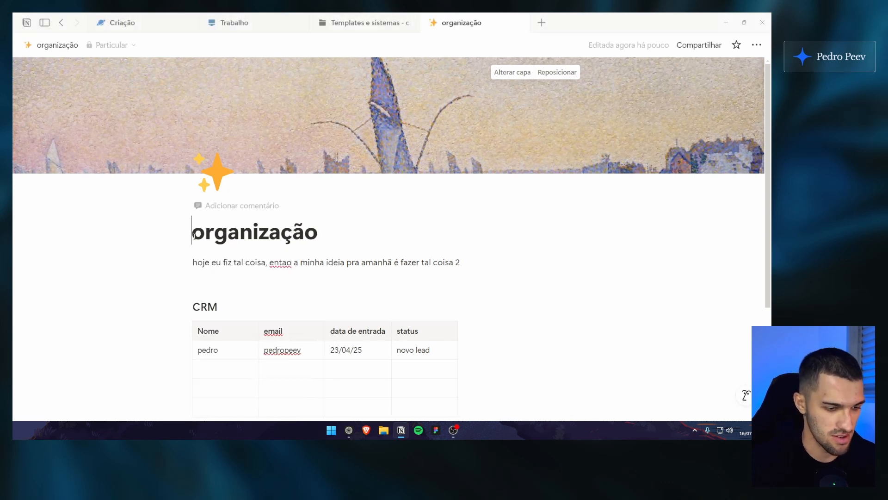
# Extend the page title to "* organização pessoal *", with an asterisk at each end
pyautogui.write('*')
pyautogui.click(392, 236)
pyautogui.write('*')
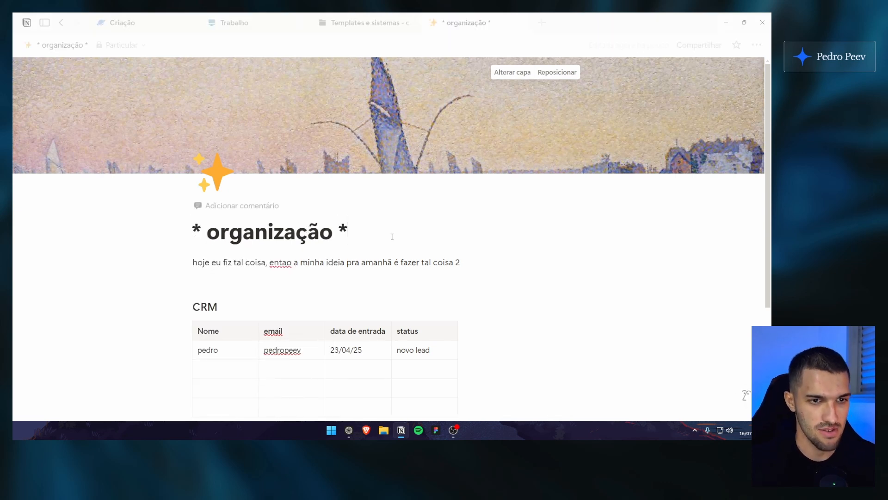
pyautogui.press('Left')
pyautogui.press('Left')
pyautogui.write('pessoal')
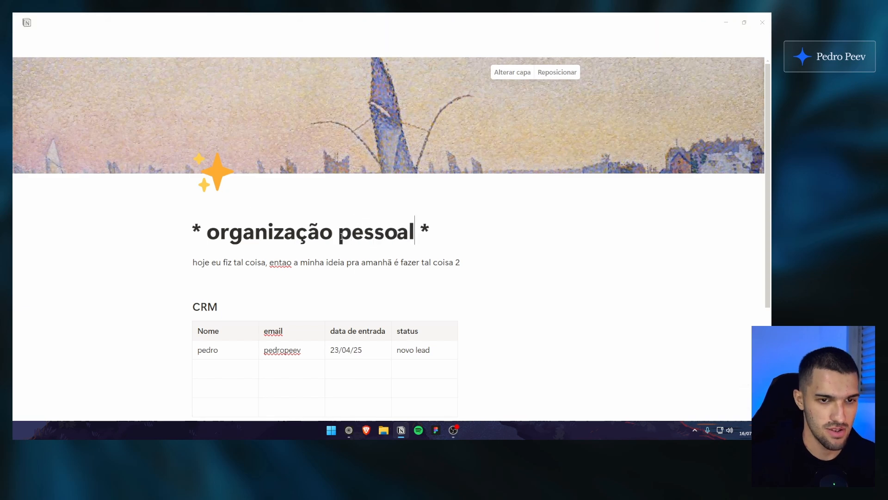
# Reposition the cover painting so the sailboats and waterline fill the banner, and save the position
pyautogui.click(557, 72)
pyautogui.moveTo(592, 158); pyautogui.dragTo(597, 46)
pyautogui.click(521, 72)
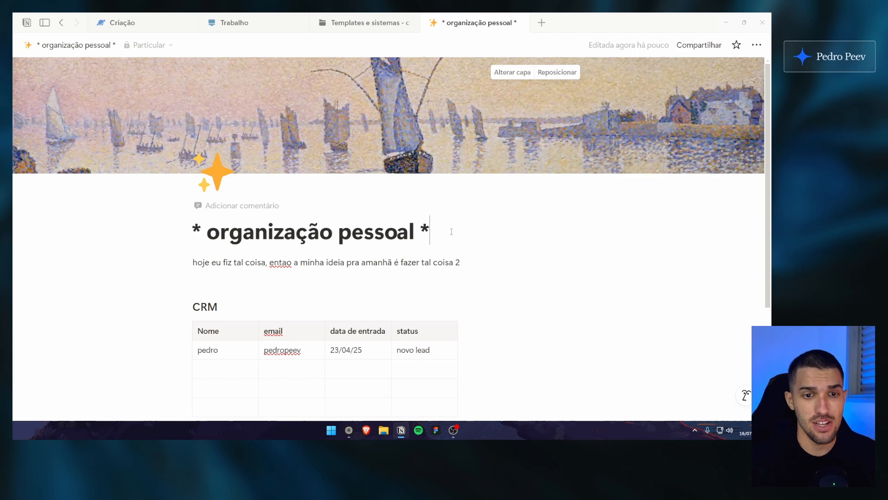
pyautogui.scroll(-3, 453, 227)
pyautogui.scroll(3, 453, 227)
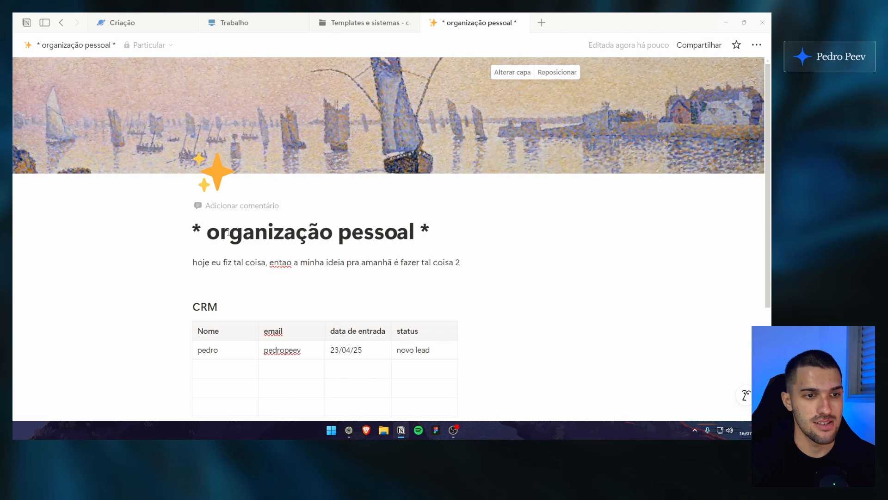
pyautogui.click(216, 172)
pyautogui.click(329, 156)
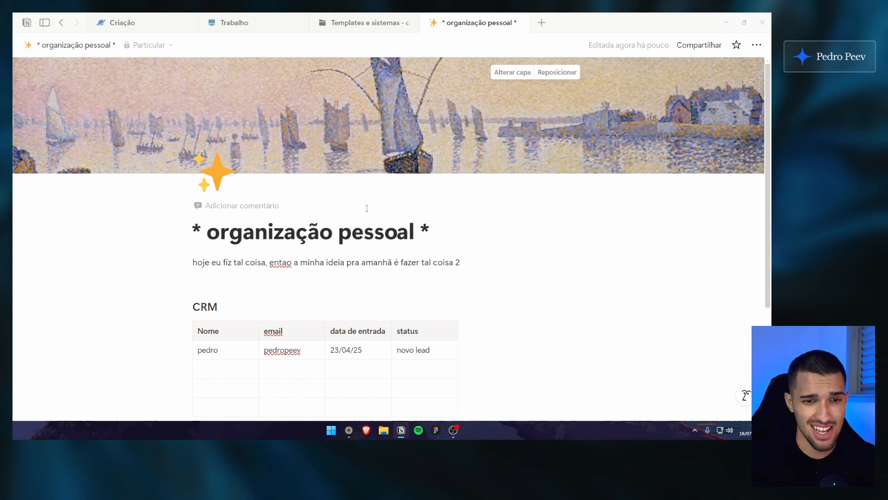
pyautogui.press('Return')
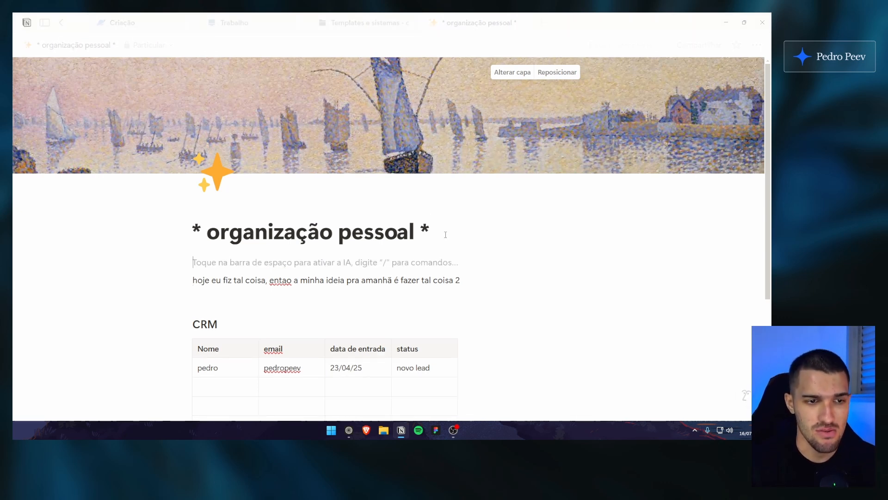
pyautogui.press('BackSpace')
pyautogui.click(470, 264)
pyautogui.scroll(-2, 409, 235)
pyautogui.scroll(2, 409, 235)
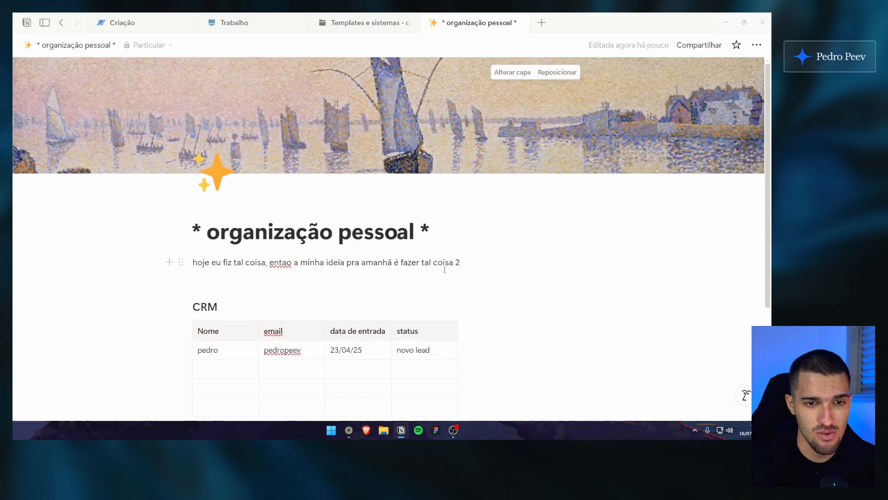
# Review the * organização pessoal * page from the cover and title down to the CRM table
pyautogui.click(471, 233)
pyautogui.press('Return')
pyautogui.press('BackSpace')
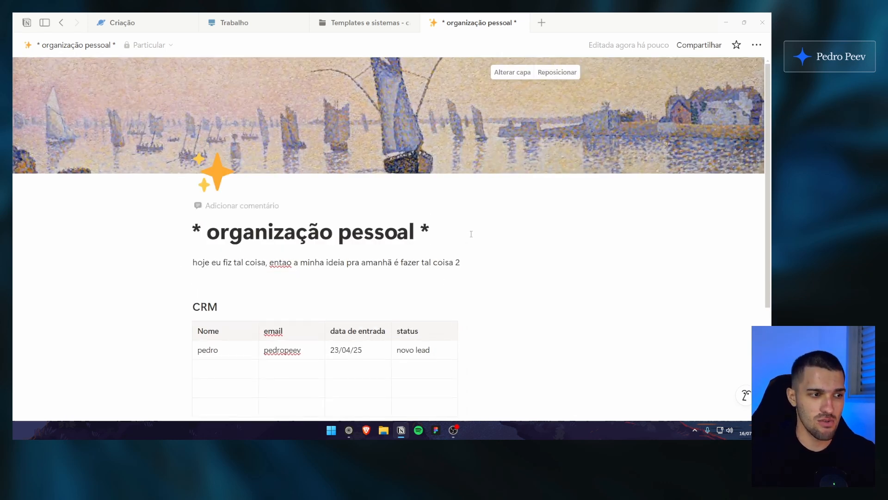
pyautogui.scroll(-3, 453, 237)
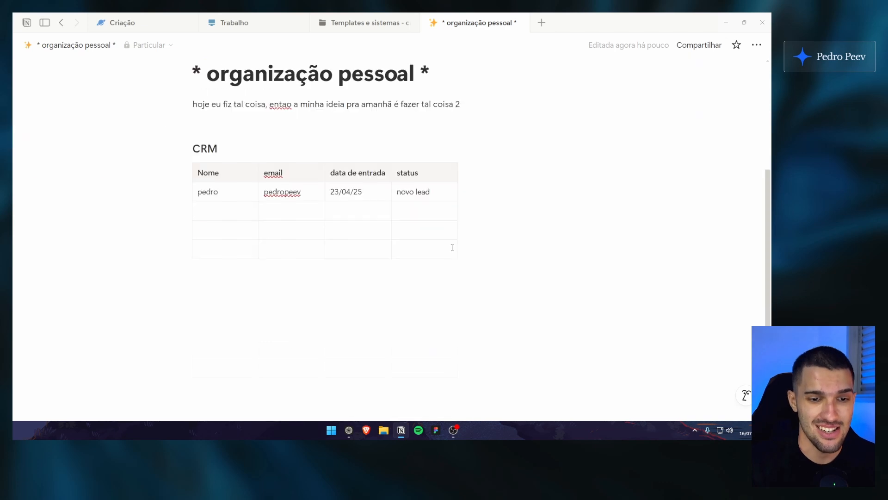
pyautogui.scroll(2, 480, 256)
pyautogui.click(467, 253)
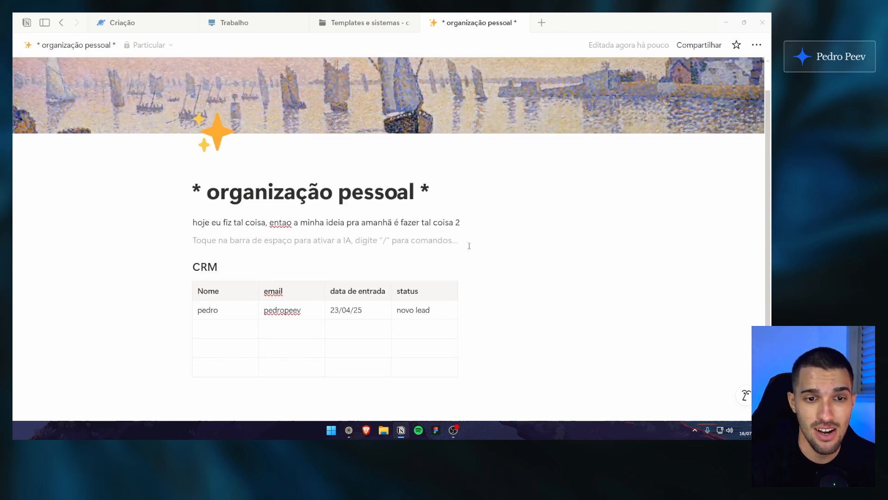
pyautogui.scroll(-2, 458, 287)
pyautogui.click(442, 351)
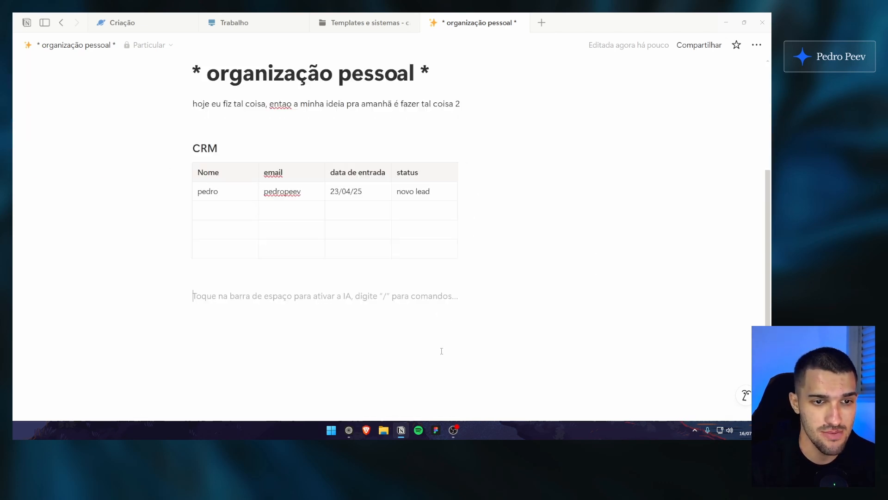
pyautogui.scroll(3, 418, 320)
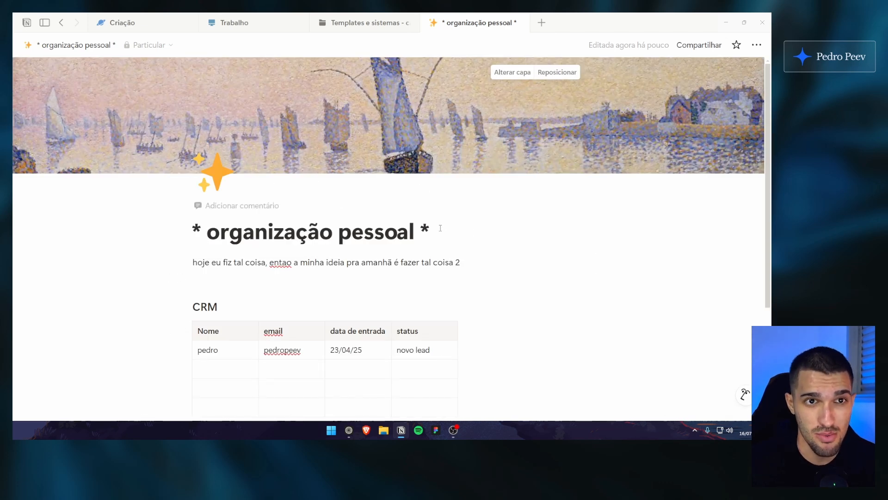
pyautogui.click(384, 230)
# Open the Cadastro de Reuniões - Sistema Simples page from Templates e sistemas - canal in its own tab and show it
pyautogui.click(378, 27)
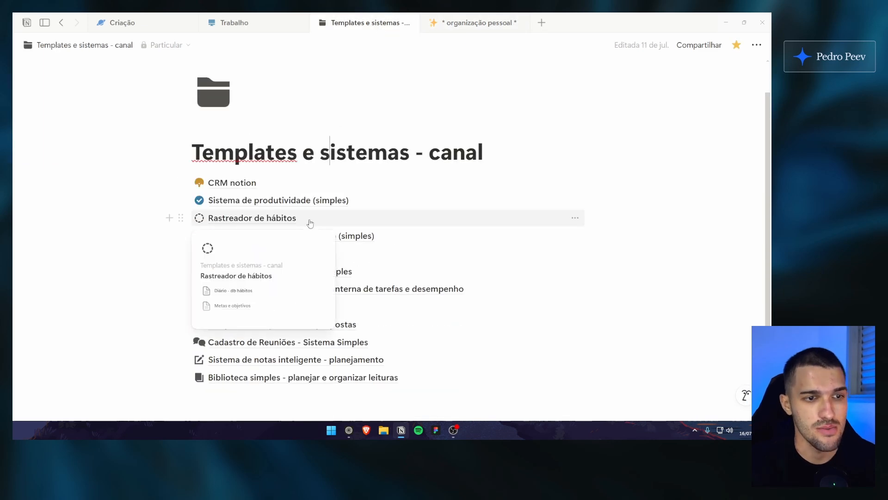
pyautogui.keyDown('ctrl'); pyautogui.click(340, 344); pyautogui.keyUp('ctrl')
pyautogui.click(487, 25)
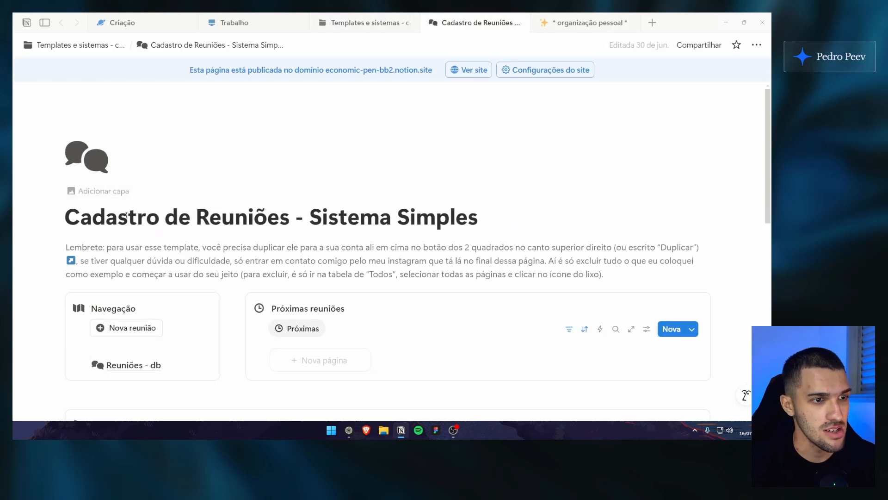
# Examine the meeting template's layout: reminder text, Navegação block, Próximas reuniões view and Reuniões database
pyautogui.scroll(-10, 284, 254)
pyautogui.scroll(10, 278, 256)
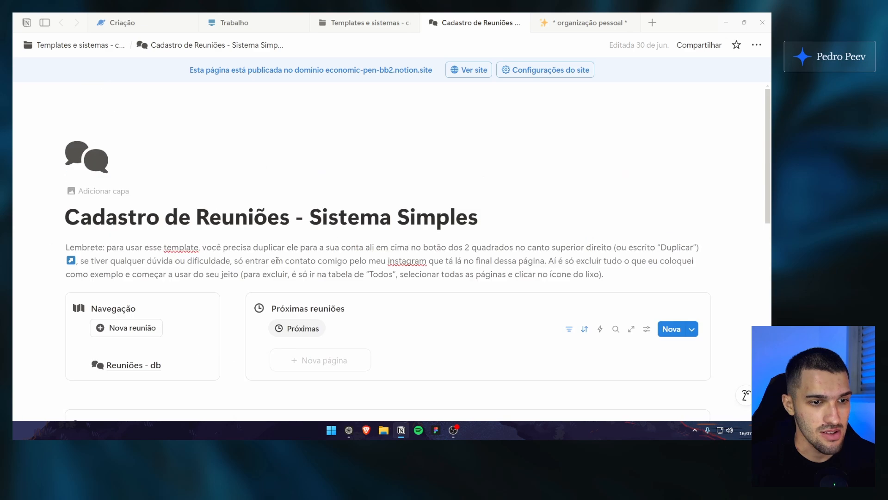
pyautogui.scroll(-5, 276, 260)
pyautogui.scroll(2, 223, 286)
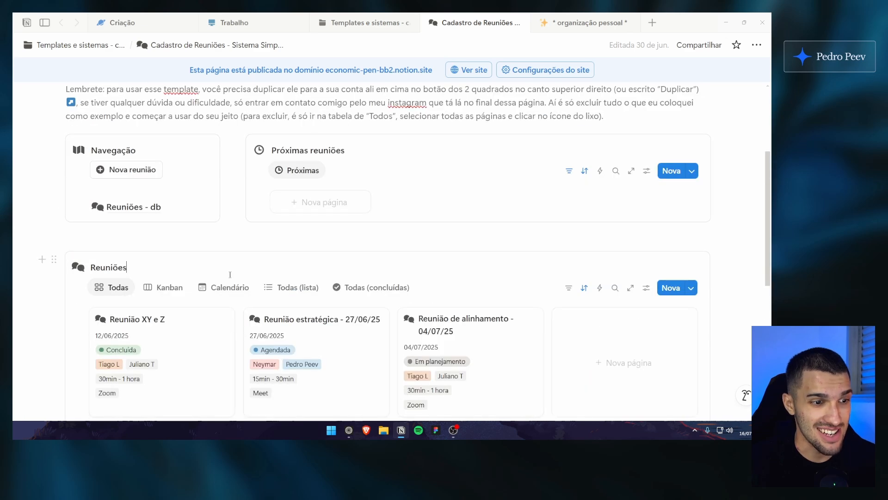
pyautogui.scroll(2, 230, 275)
pyautogui.scroll(2, 251, 256)
pyautogui.moveTo(116, 216); pyautogui.dragTo(584, 261)
pyautogui.click(585, 261)
pyautogui.scroll(-3, 249, 225)
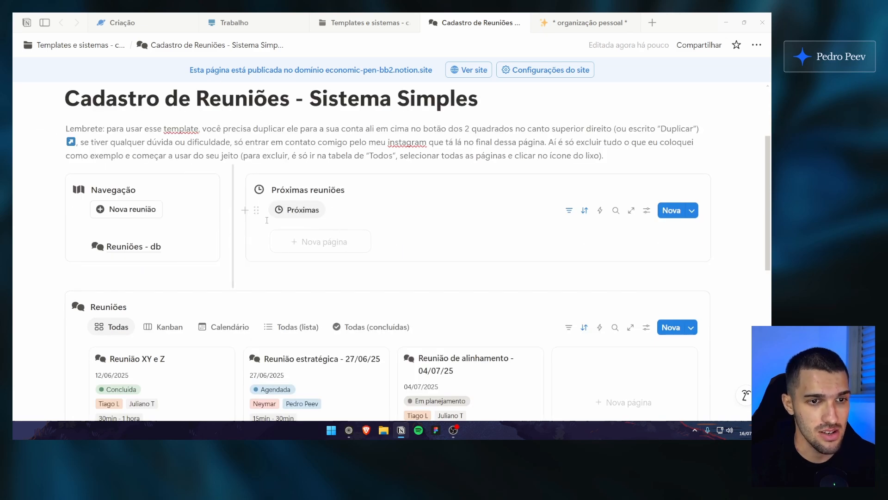
pyautogui.scroll(3, 290, 248)
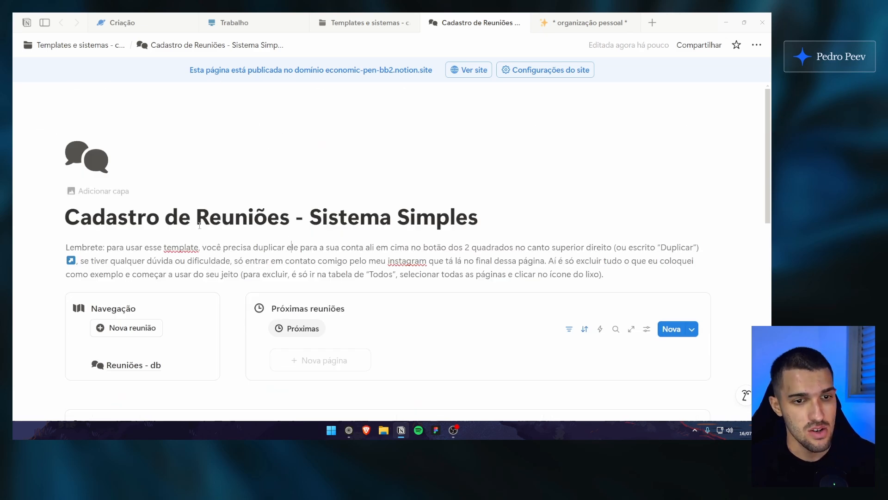
pyautogui.scroll(-6, 140, 222)
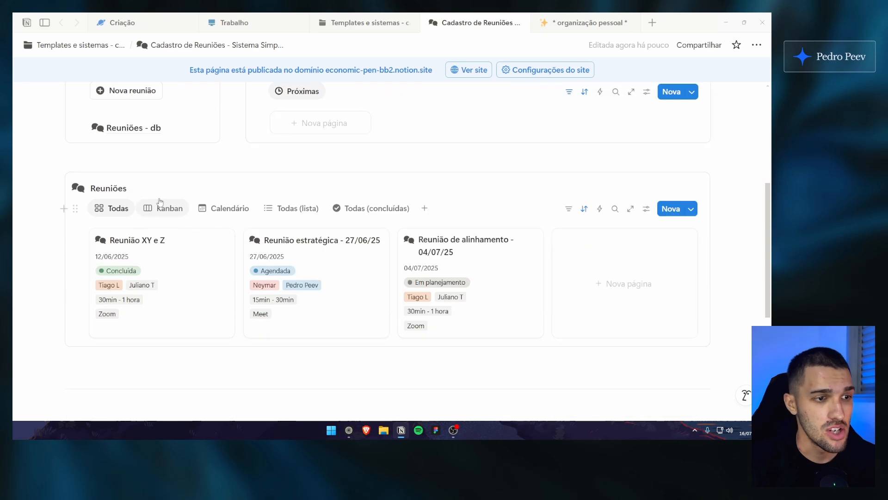
pyautogui.scroll(6, 148, 240)
pyautogui.scroll(-2, 157, 265)
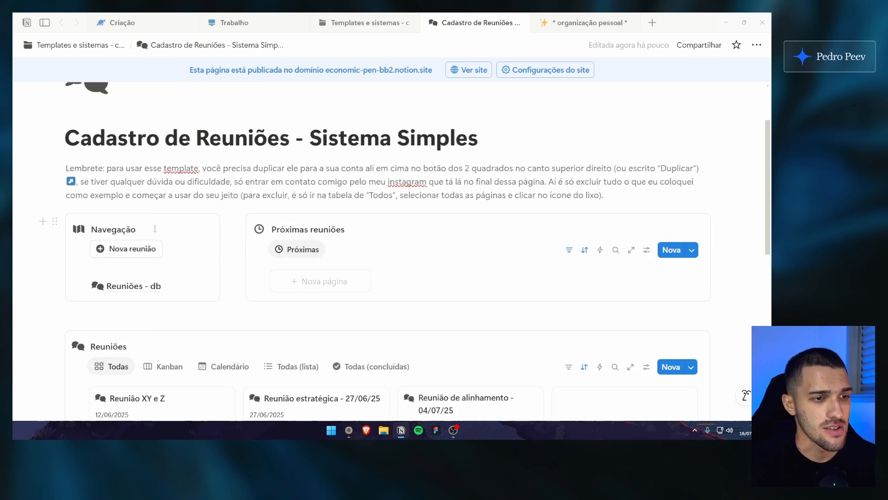
pyautogui.scroll(-2, 138, 259)
pyautogui.scroll(4, 137, 213)
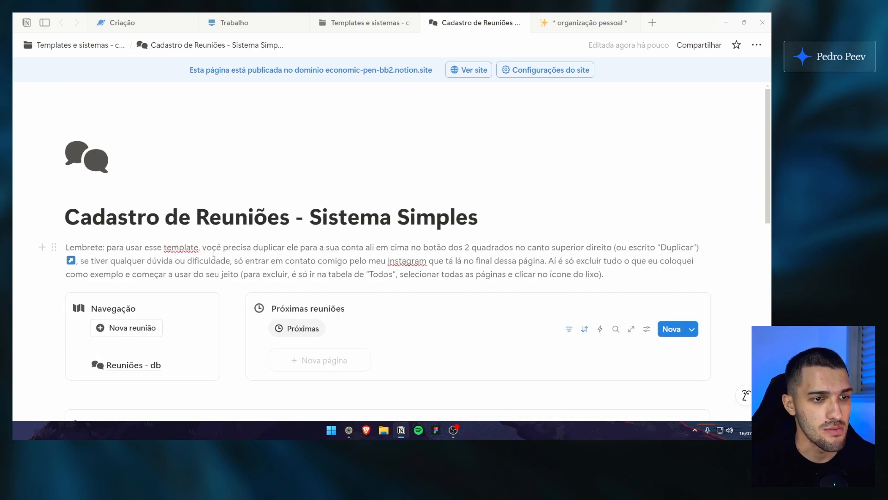
# Close the meeting template's tab and look over the * organização pessoal * page again
pyautogui.hotkey('ctrl', 'w')
pyautogui.moveTo(397, 224)
pyautogui.mouseDown()
pyautogui.moveTo(229, 232)
pyautogui.moveTo(396, 234)
pyautogui.mouseUp()
pyautogui.click(230, 232)
pyautogui.scroll(-4, 299, 222)
pyautogui.scroll(4, 292, 222)
pyautogui.click(397, 234)
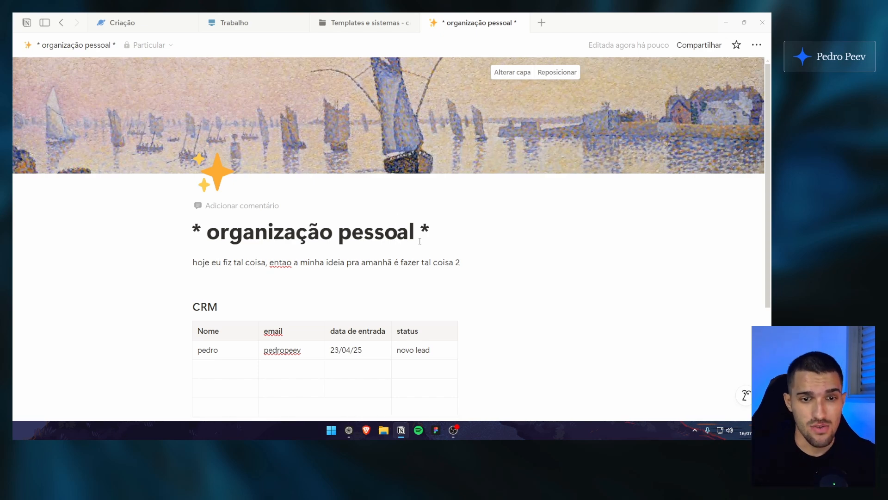
# Create a subpage titled "Mitose" directly below the title of the * organização pessoal * page
pyautogui.click(467, 227)
pyautogui.scroll(-3, 468, 227)
pyautogui.scroll(2, 444, 217)
pyautogui.press('Return')
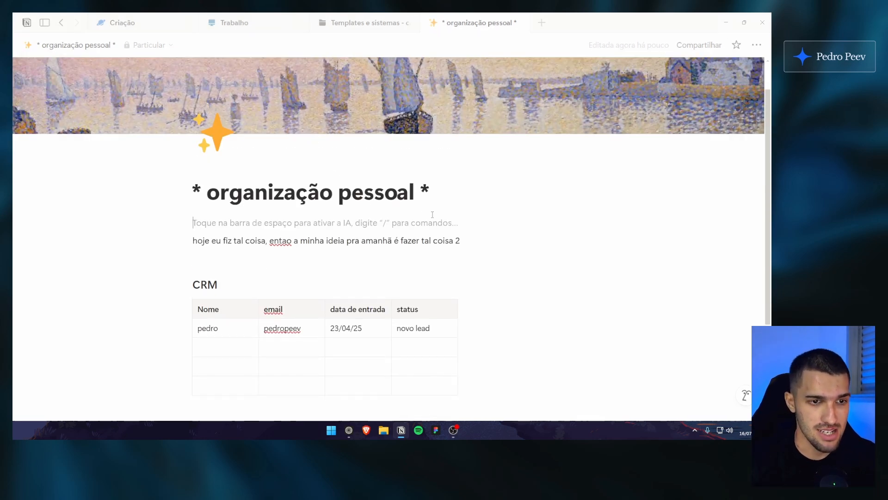
pyautogui.write('/')
pyautogui.write('Mitose')
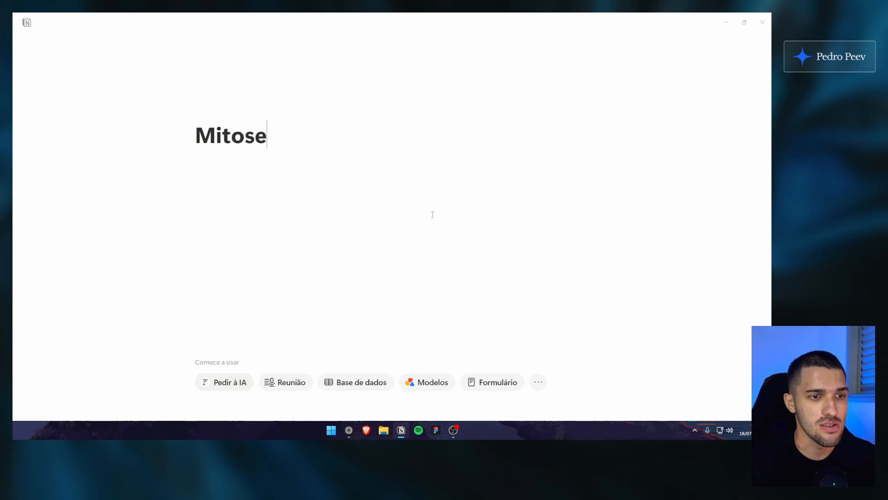
# Search the icon library for "circl" and set the dashed circle as the Mitose page's icon
pyautogui.click(216, 111)
pyautogui.click(153, 169)
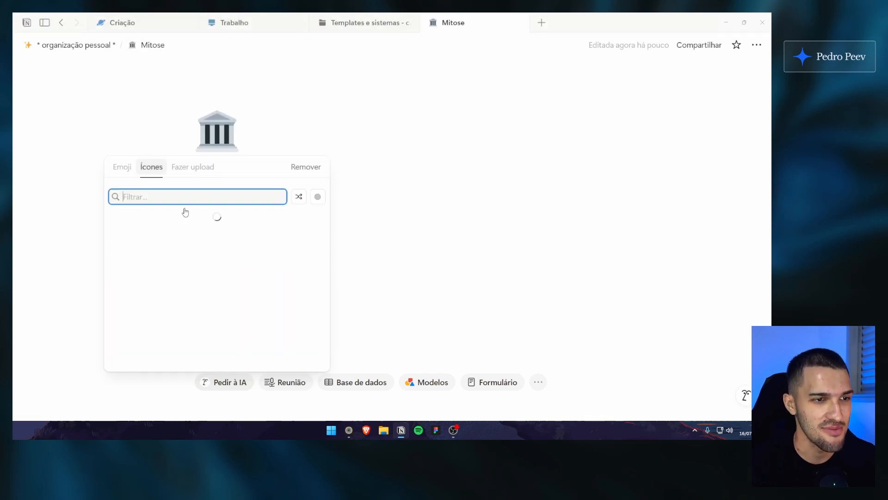
pyautogui.scroll(-3, 217, 250)
pyautogui.scroll(3, 222, 257)
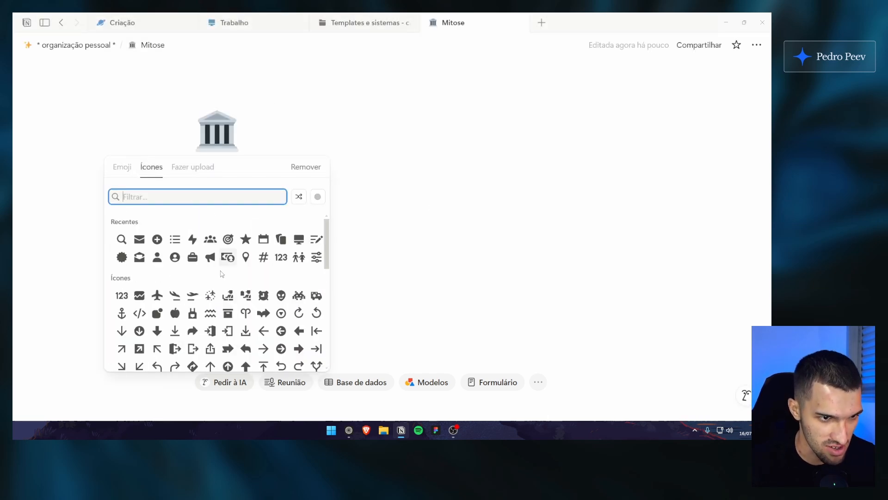
pyautogui.click(221, 273)
pyautogui.scroll(-7, 222, 273)
pyautogui.scroll(10, 221, 269)
pyautogui.click(231, 196)
pyautogui.write('circl')
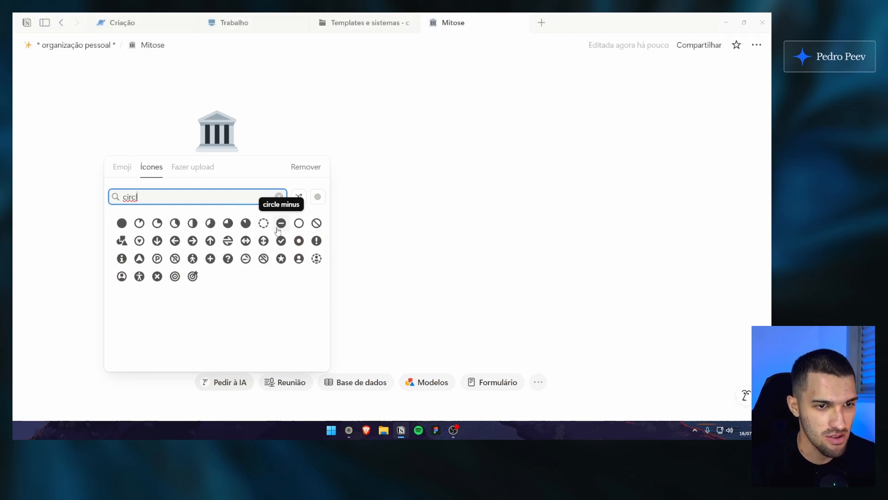
pyautogui.click(271, 308)
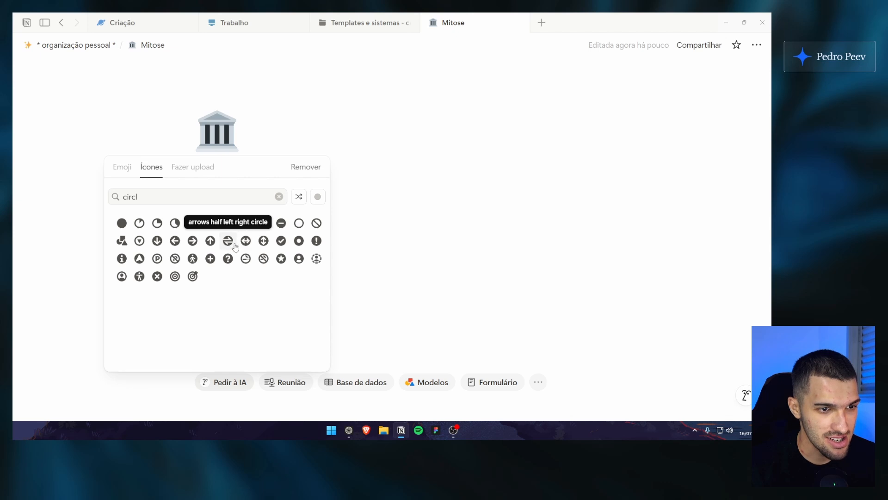
pyautogui.moveTo(263, 224)
pyautogui.click(260, 241)
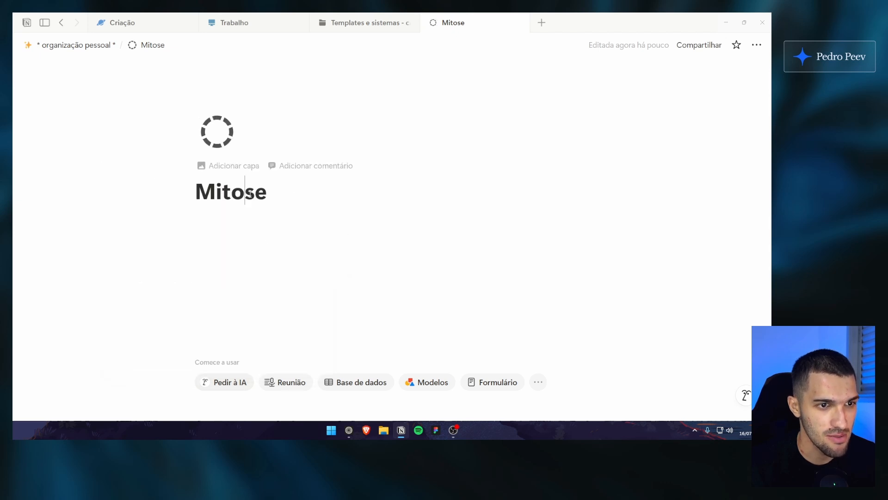
# Add a level-3 heading "Introdução" as the first block of the Mitose page
pyautogui.click(279, 221)
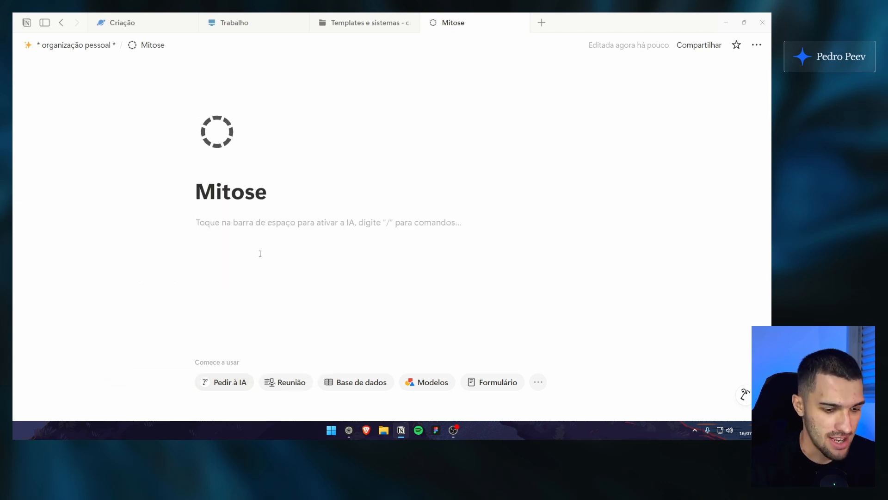
pyautogui.write('/')
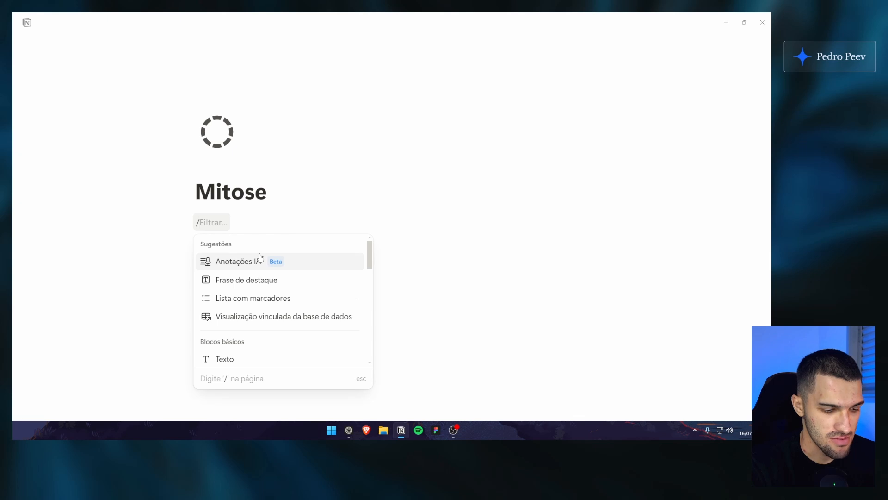
pyautogui.write('h3')
pyautogui.press('Return')
pyautogui.press('Return')
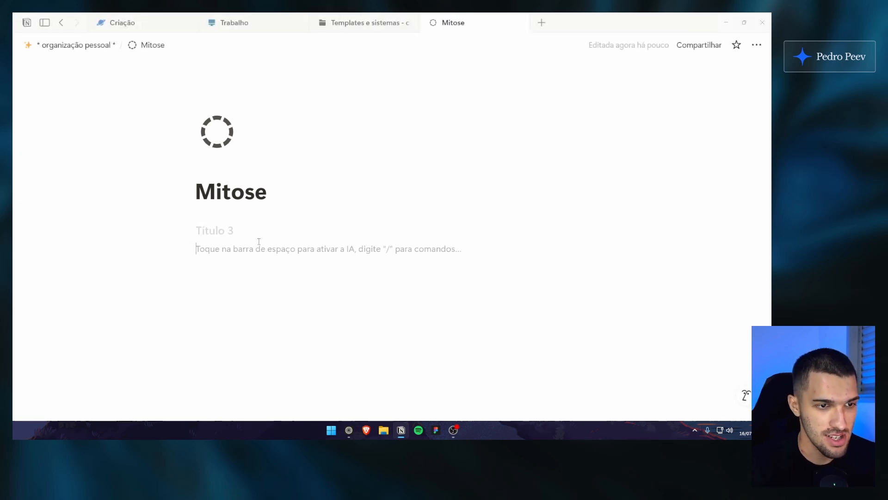
pyautogui.press('BackSpace')
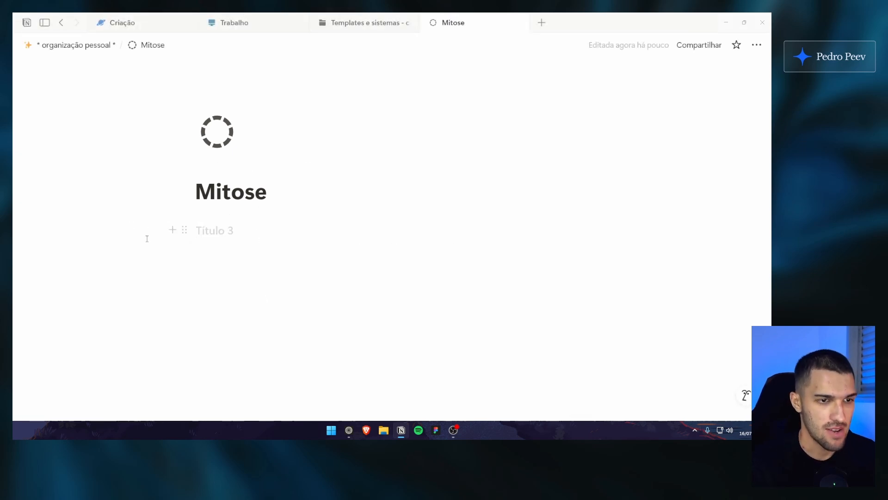
pyautogui.write('Introdução')
pyautogui.press('Return')
# Insert an empty level-3 heading below the Introdução section, leaving a blank text line between them
pyautogui.write('/')
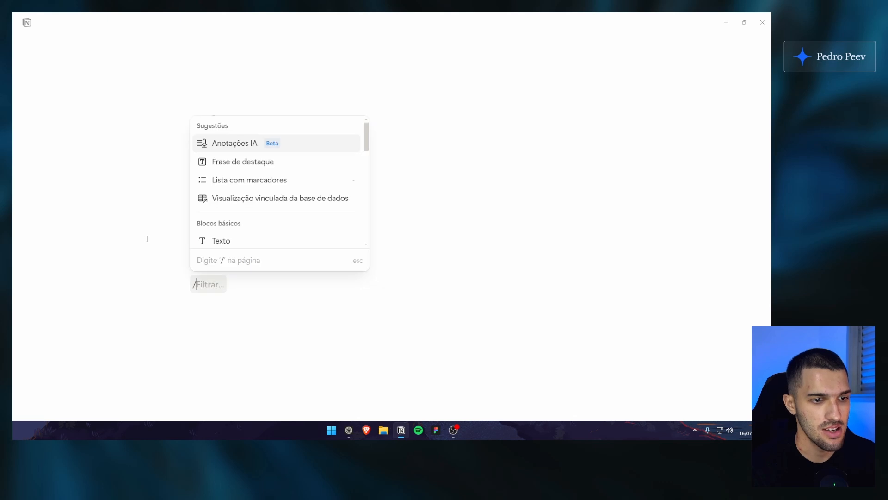
pyautogui.write('h3')
pyautogui.press('Return')
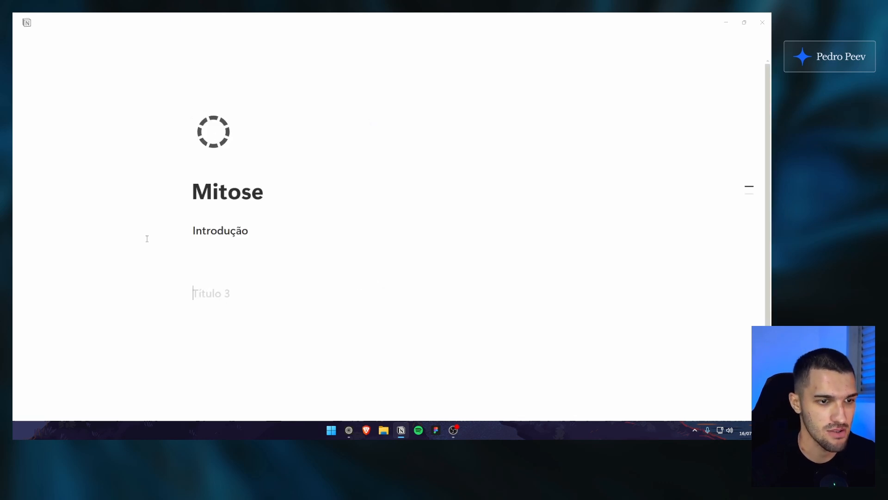
pyautogui.press('Up')
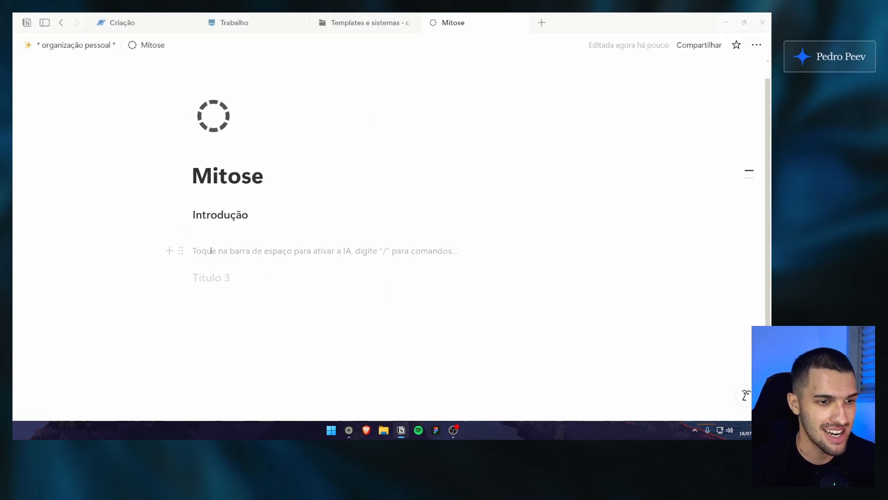
pyautogui.click(247, 274)
pyautogui.moveTo(125, 270)
pyautogui.mouseDown()
pyautogui.moveTo(218, 279)
pyautogui.moveTo(116, 270)
pyautogui.mouseUp()
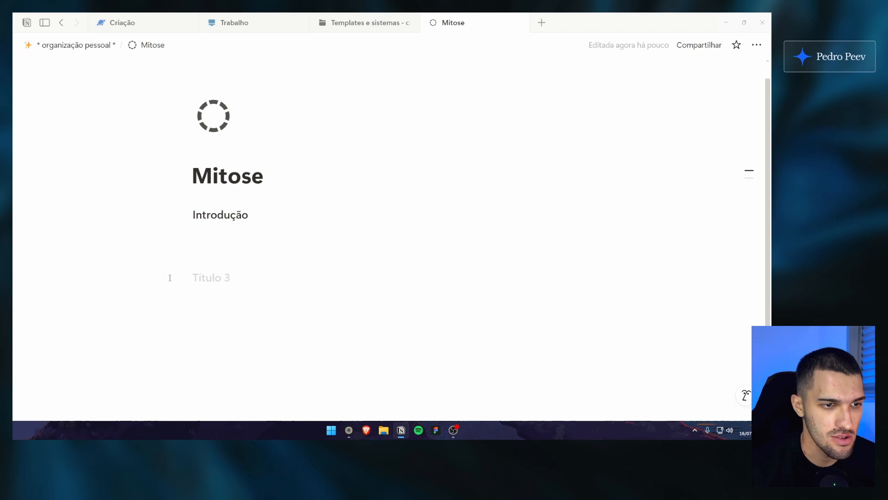
pyautogui.click(219, 309)
pyautogui.write('/lista')
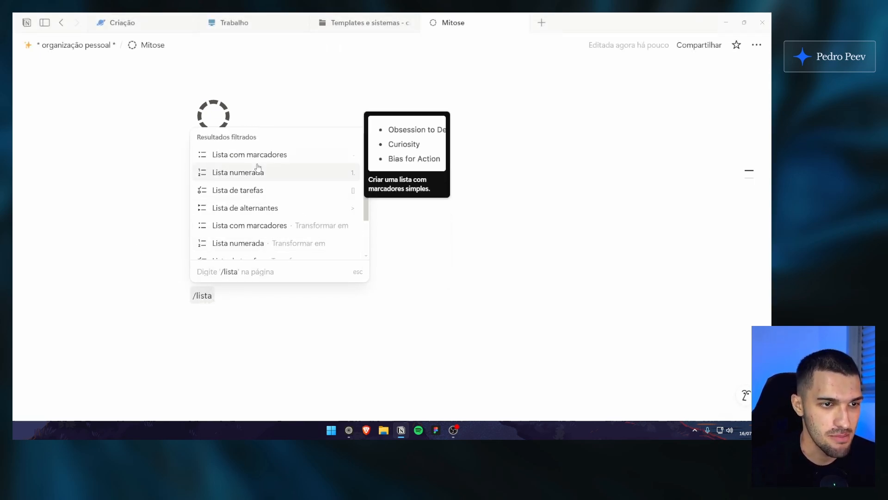
pyautogui.scroll(-2, 325, 210)
pyautogui.scroll(2, 325, 211)
pyautogui.click(139, 257)
pyautogui.moveTo(218, 305); pyautogui.dragTo(121, 318)
pyautogui.press('BackSpace')
pyautogui.press('BackSpace')
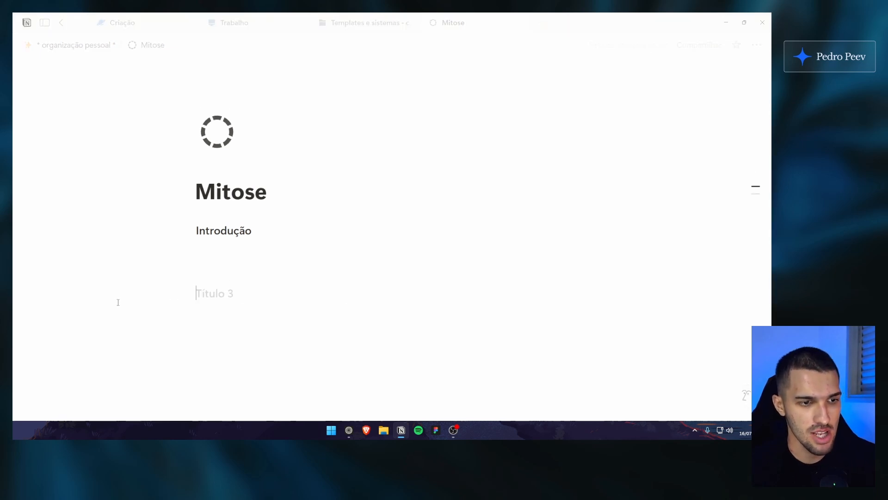
# Fill the second level-3 heading with "Processo de junção da célula - 1"
pyautogui.write('P')
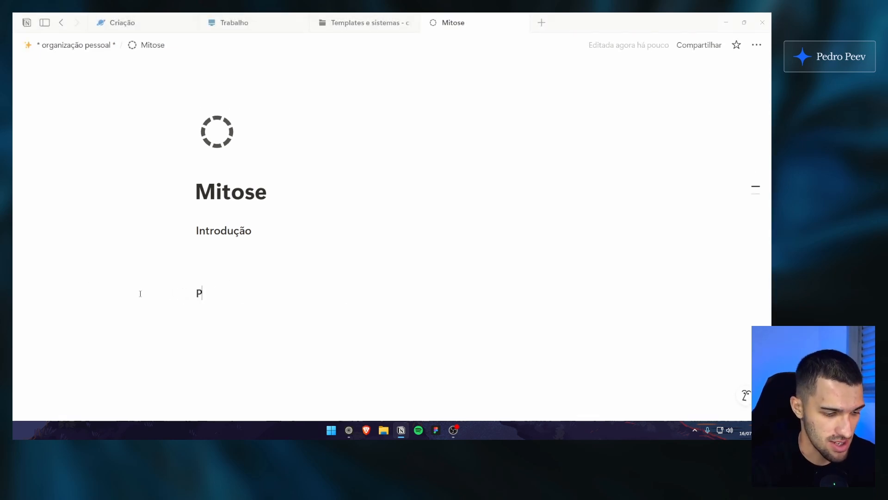
pyautogui.write('rocesso de jun')
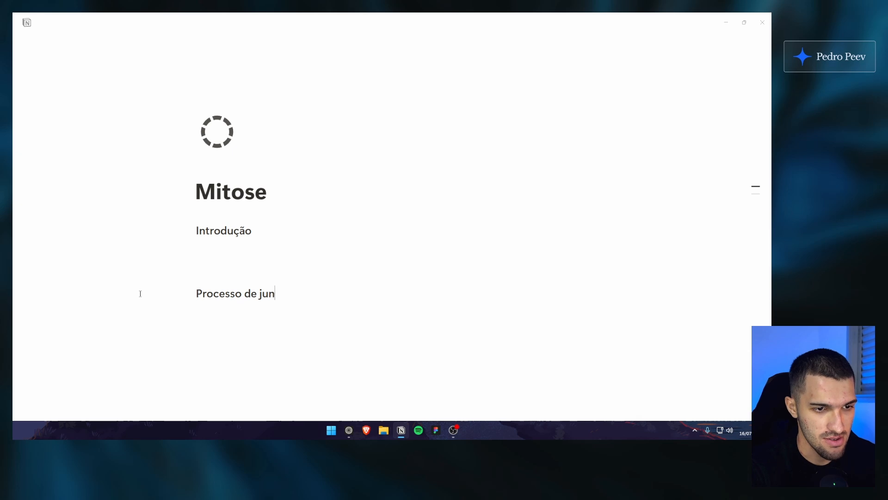
pyautogui.write('ção')
pyautogui.press('BackSpace')
pyautogui.press('BackSpace')
pyautogui.write('ção da célula - 1')
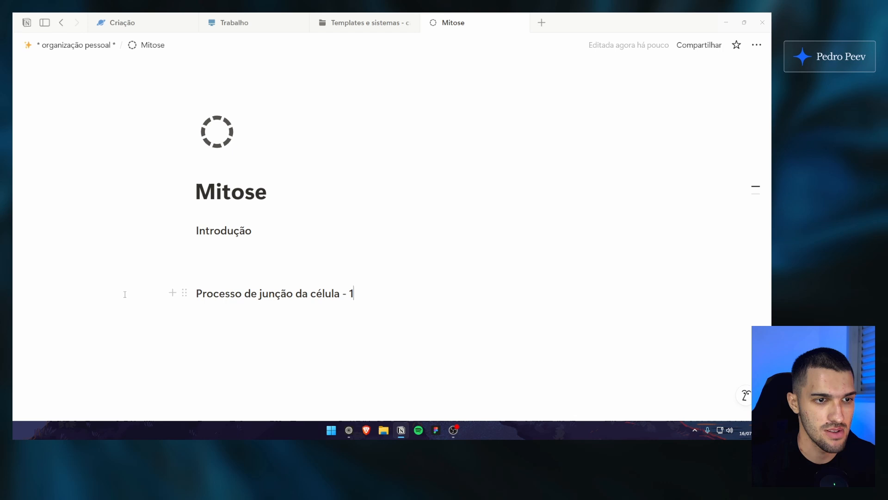
# Duplicate the heading "Processo de junção da célula - 1" directly below itself and renumber the copy to 2
pyautogui.moveTo(125, 293); pyautogui.dragTo(262, 317)
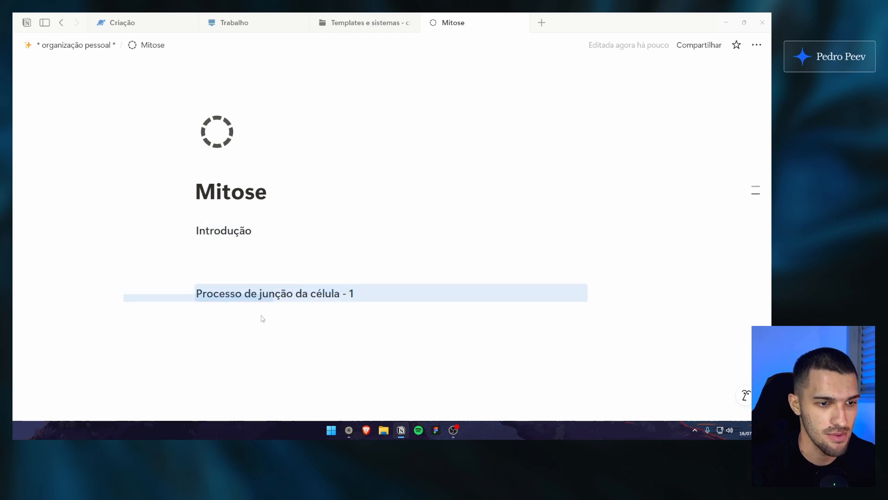
pyautogui.click(263, 319)
pyautogui.scroll(-1, 164, 276)
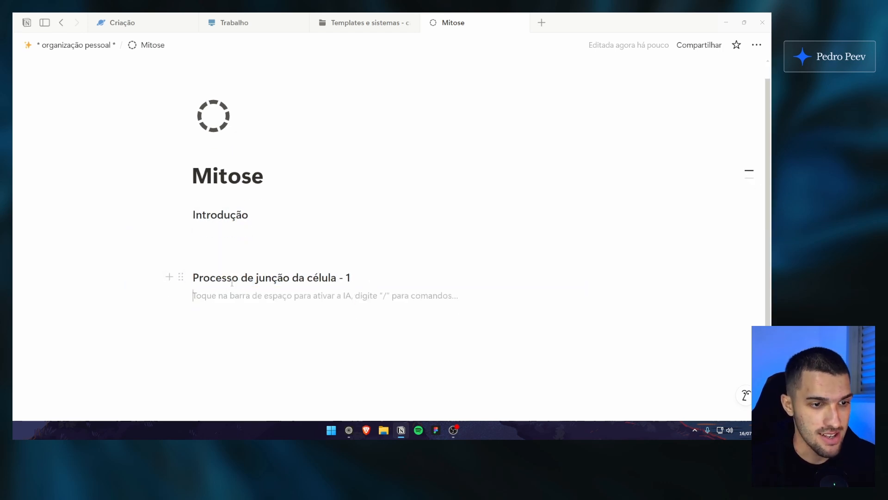
pyautogui.moveTo(126, 273); pyautogui.dragTo(195, 278)
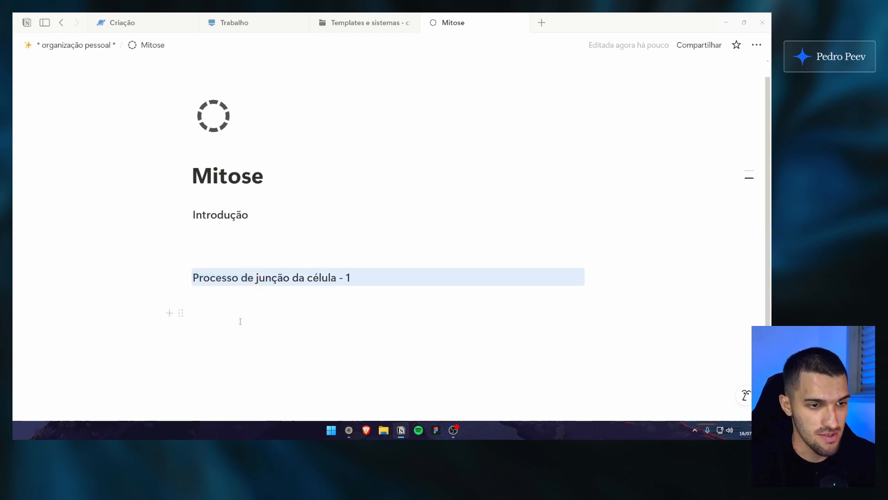
pyautogui.moveTo(119, 279); pyautogui.dragTo(220, 285)
pyautogui.moveTo(110, 275); pyautogui.dragTo(277, 289)
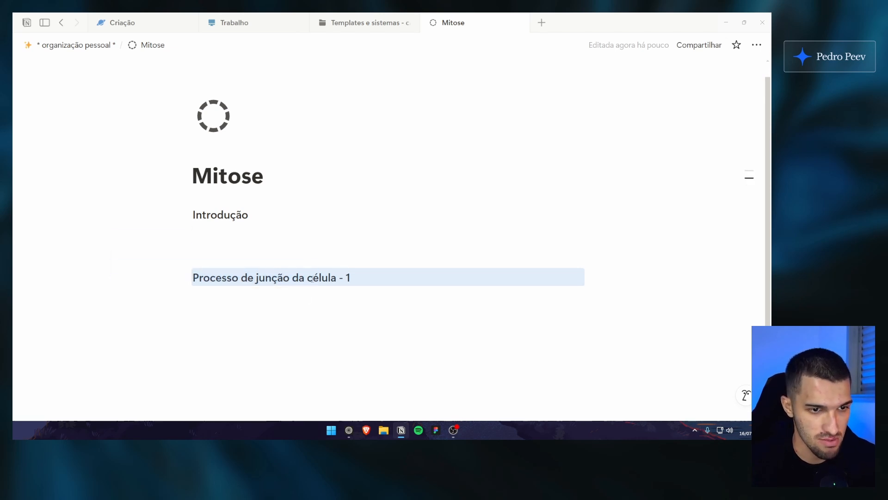
pyautogui.hotkey('ctrl', 'd')
pyautogui.click(357, 282)
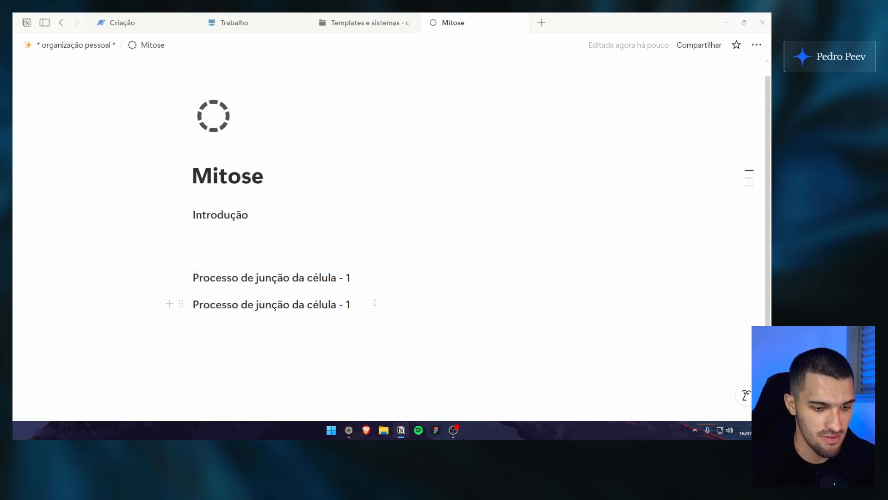
pyautogui.press('BackSpace')
pyautogui.write('2')
# Add an empty bulleted list below the heading "Processo de junção da célula - 1"
pyautogui.click(373, 279)
pyautogui.press('Return')
pyautogui.write('/bull')
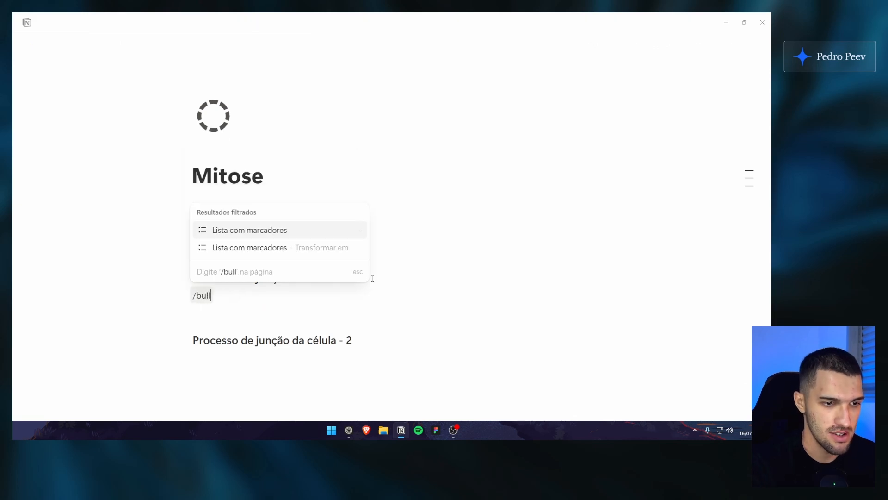
pyautogui.press('Return')
# Enter the text "sobre a intor" in the empty line below the Introdução heading
pyautogui.click(349, 230)
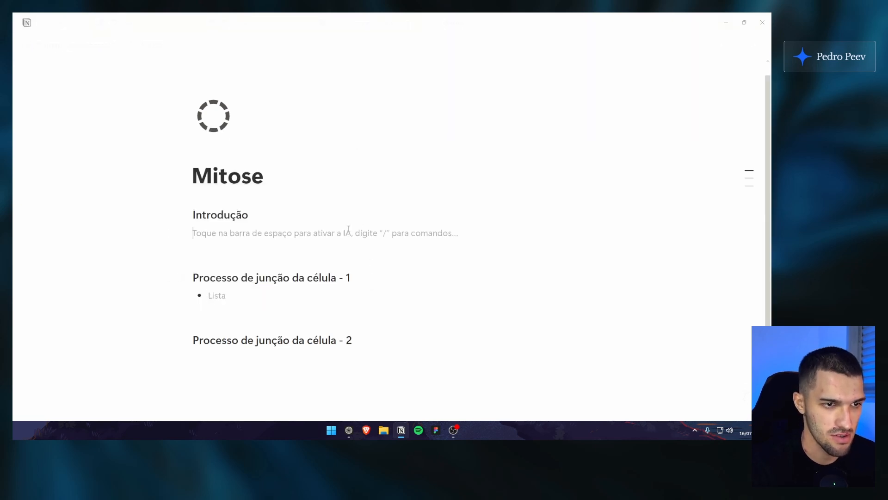
pyautogui.write('sobre a intor')
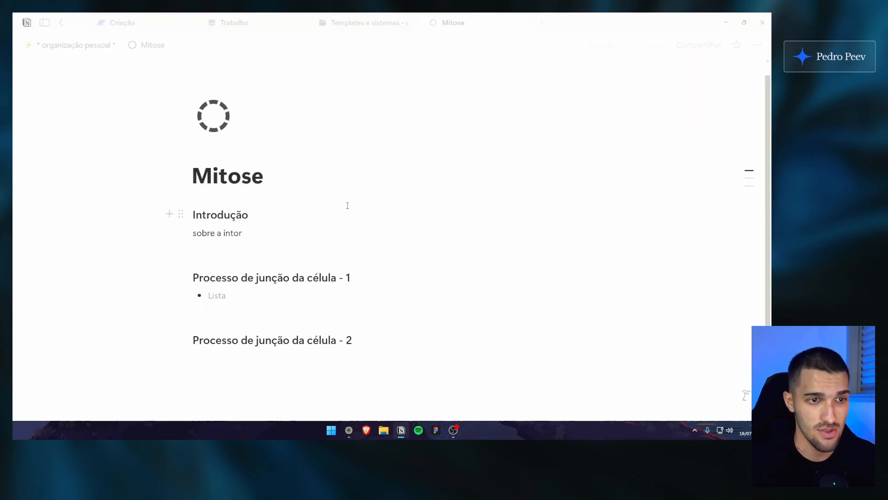
pyautogui.click(347, 185)
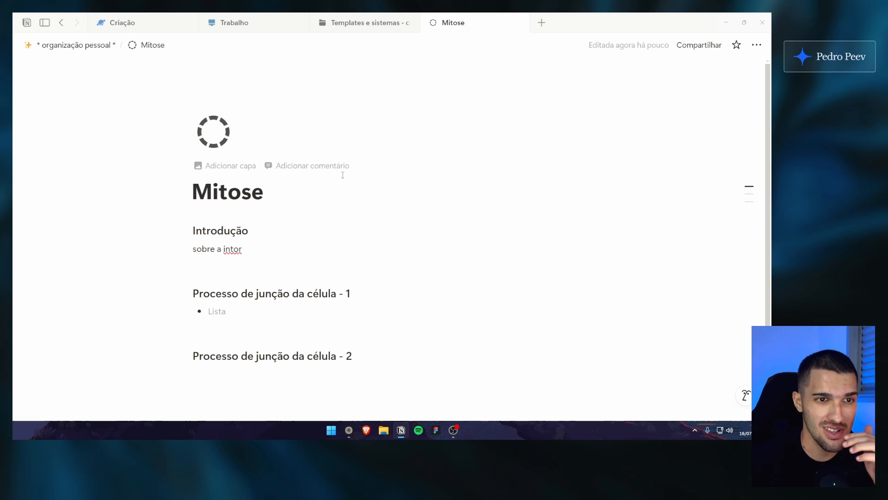
# On the parent page "* organização pessoal *", place an empty line below the Mitose link and another directly under the page title
pyautogui.click(105, 45)
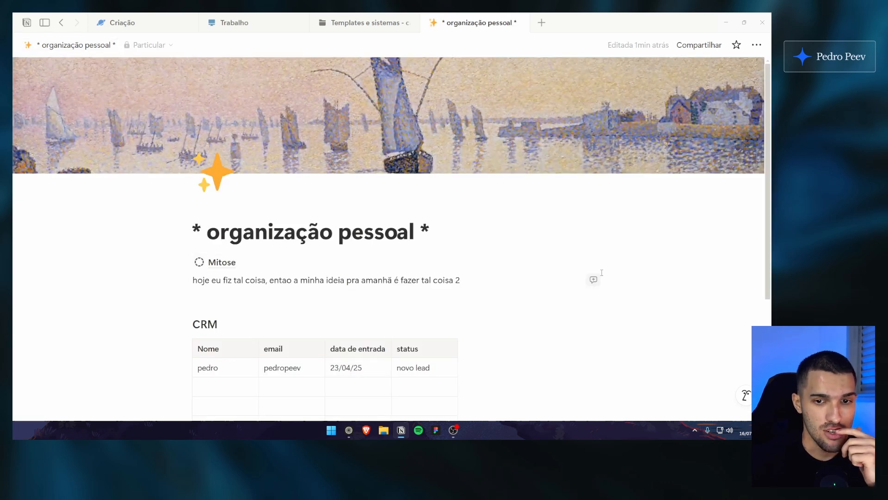
pyautogui.click(360, 304)
pyautogui.scroll(-3, 283, 358)
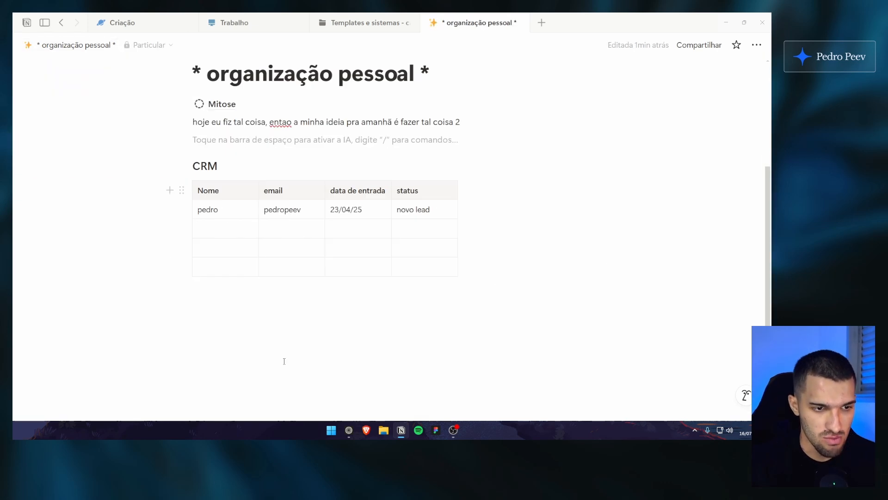
pyautogui.click(218, 323)
pyautogui.scroll(1, 204, 337)
pyautogui.moveTo(181, 353); pyautogui.dragTo(184, 159)
pyautogui.scroll(3, 240, 110)
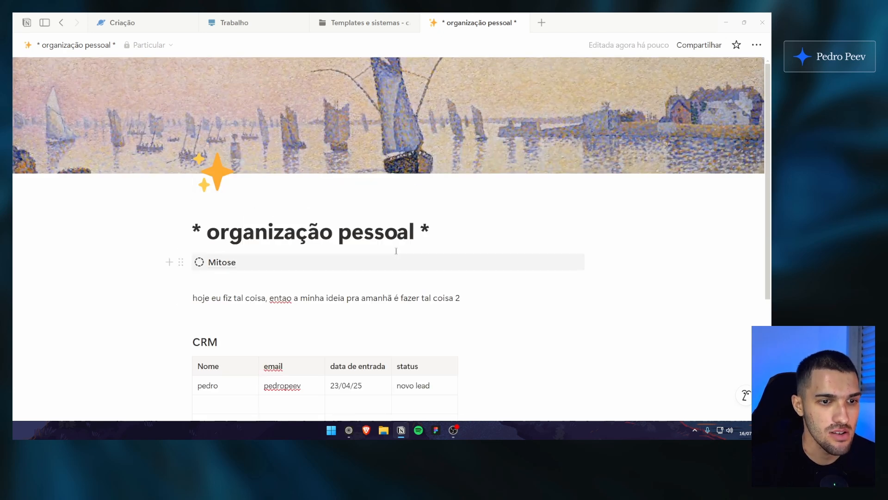
pyautogui.click(442, 231)
pyautogui.press('Return')
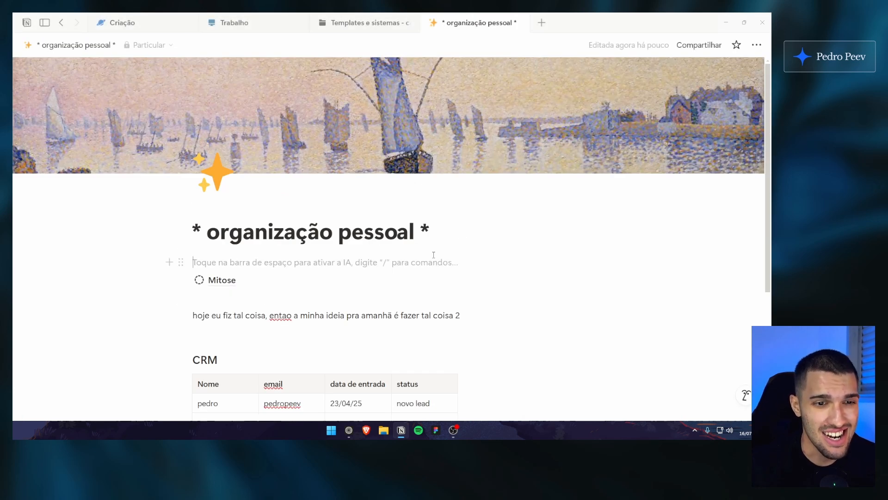
pyautogui.scroll(-3, 434, 254)
pyautogui.scroll(3, 408, 285)
pyautogui.scroll(-1, 263, 254)
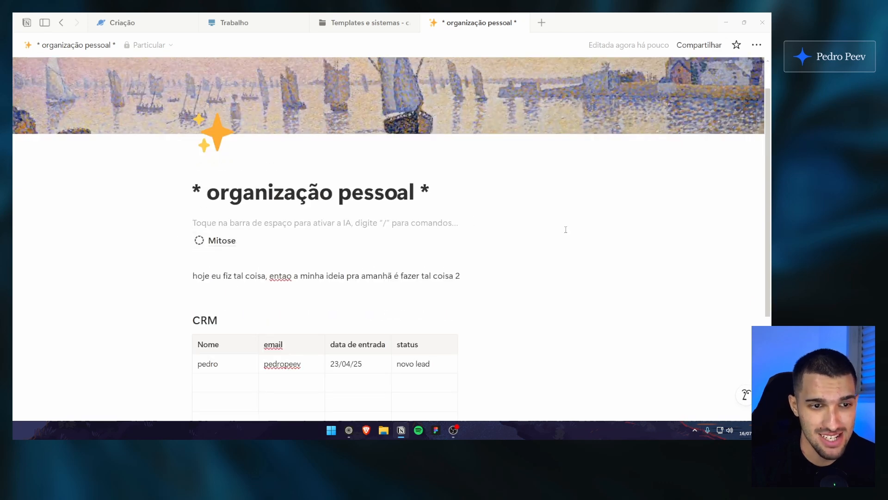
pyautogui.scroll(-4, 320, 234)
pyautogui.scroll(3, 287, 255)
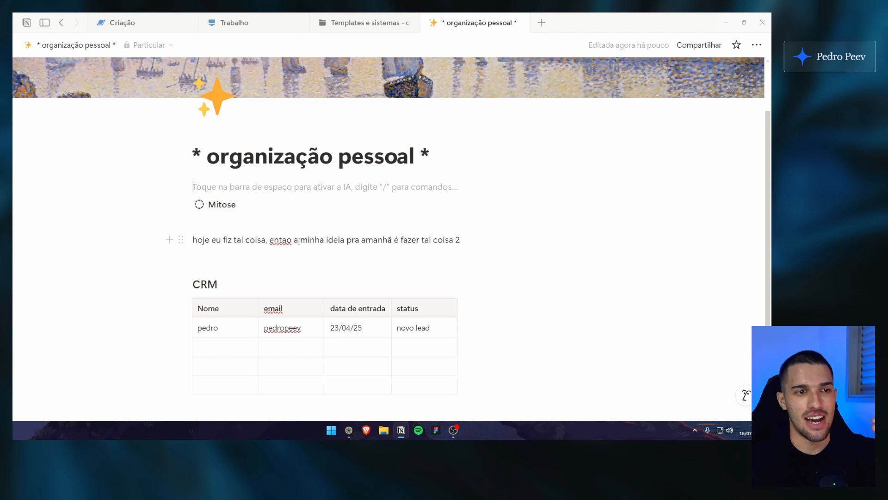
pyautogui.scroll(1, 291, 242)
pyautogui.doubleClick(227, 195)
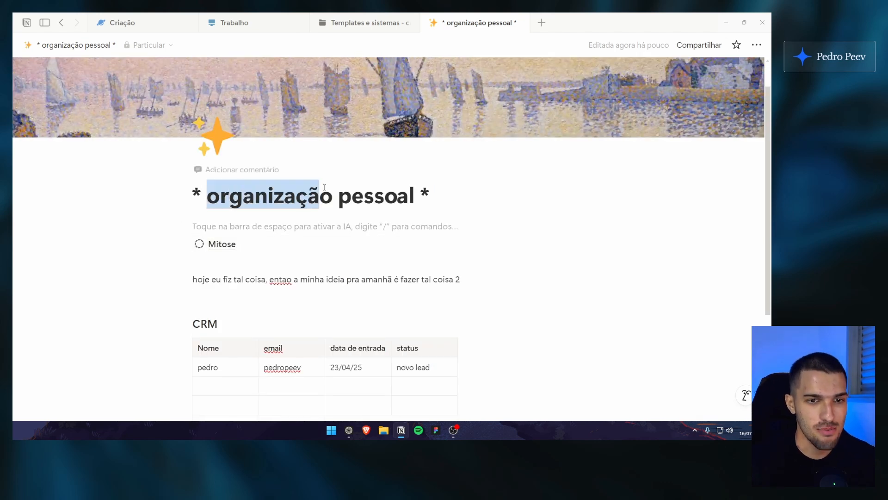
pyautogui.click(382, 191)
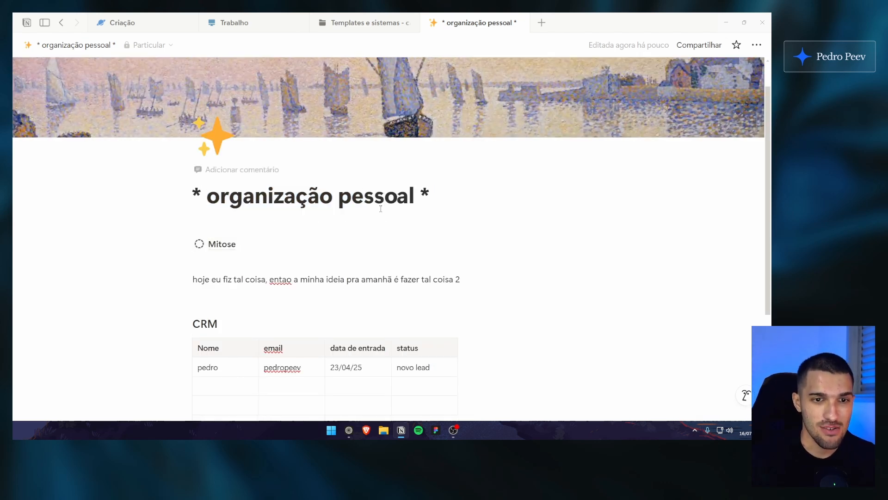
pyautogui.scroll(1, 381, 209)
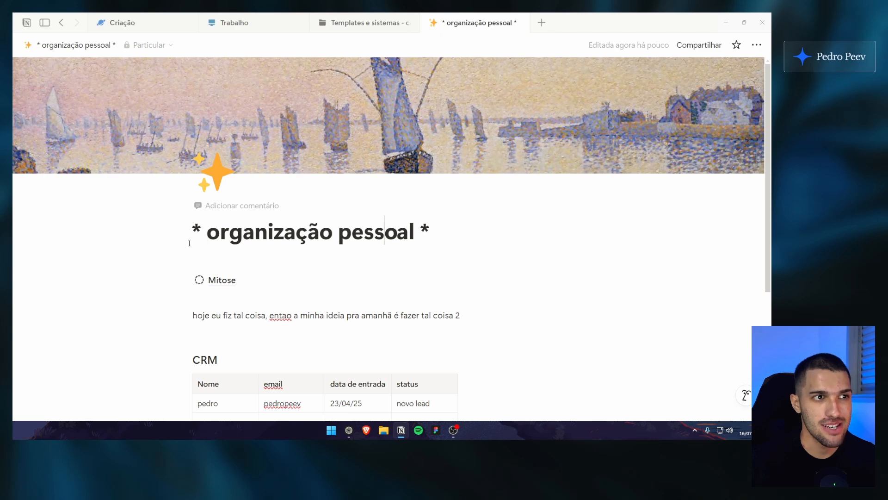
pyautogui.moveTo(24, 273)
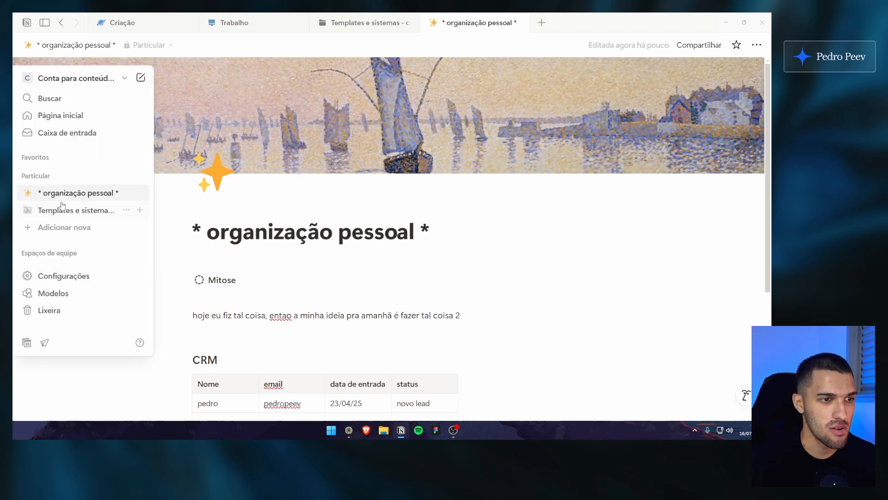
pyautogui.click(282, 230)
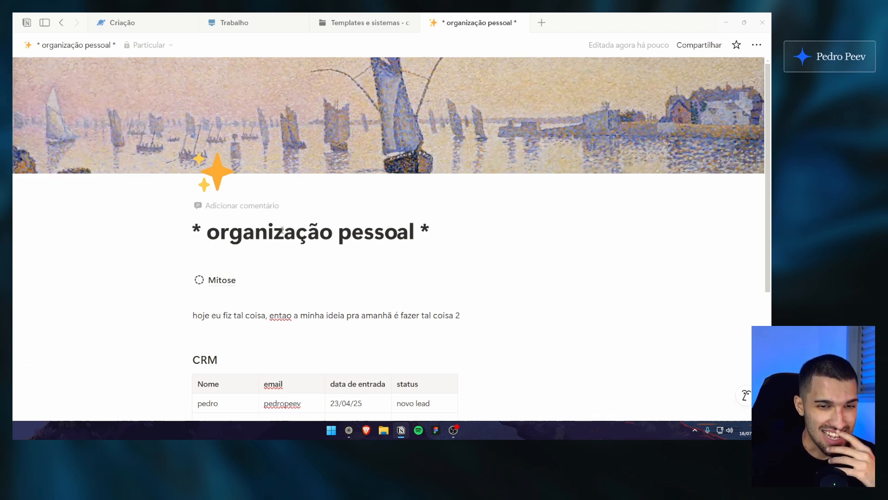
# Turn the empty line above the Mitose link into a callout block (Frase de destaque)
pyautogui.click(227, 261)
pyautogui.scroll(-1, 226, 246)
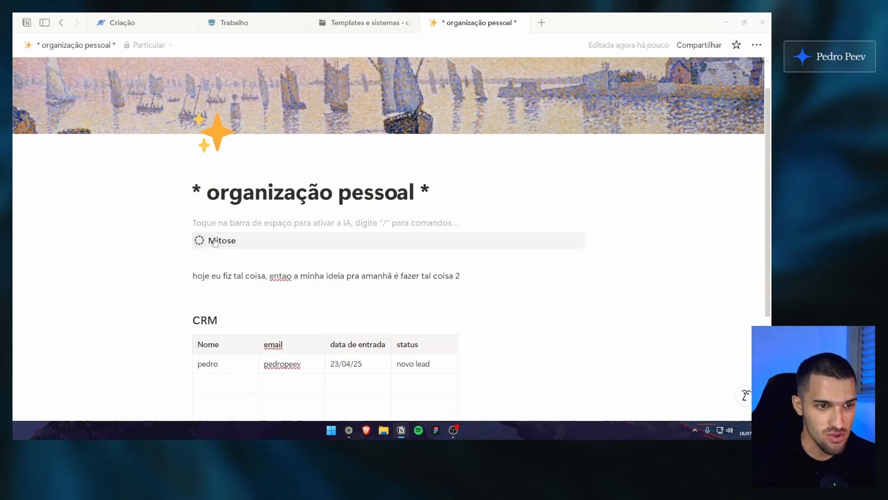
pyautogui.moveTo(228, 247)
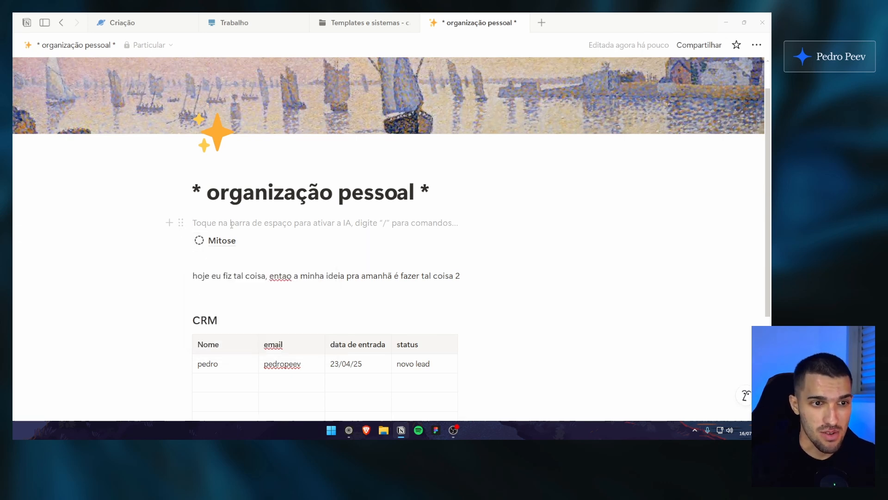
pyautogui.write('/')
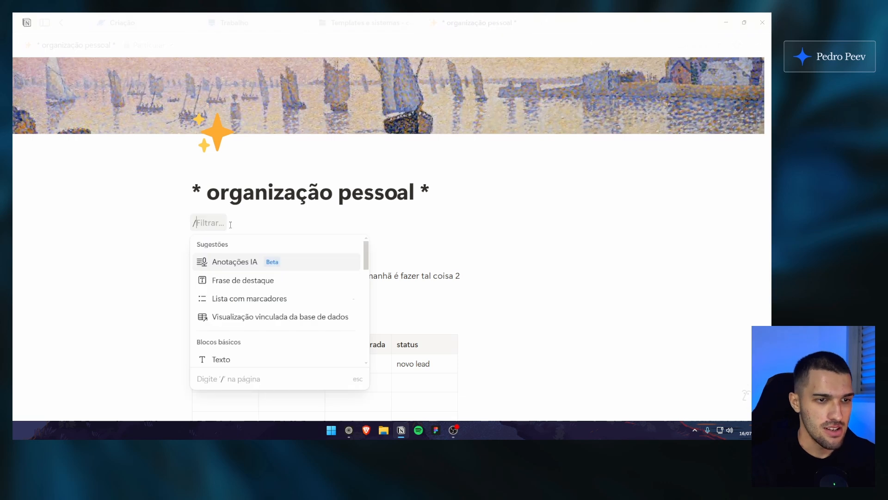
pyautogui.write('call')
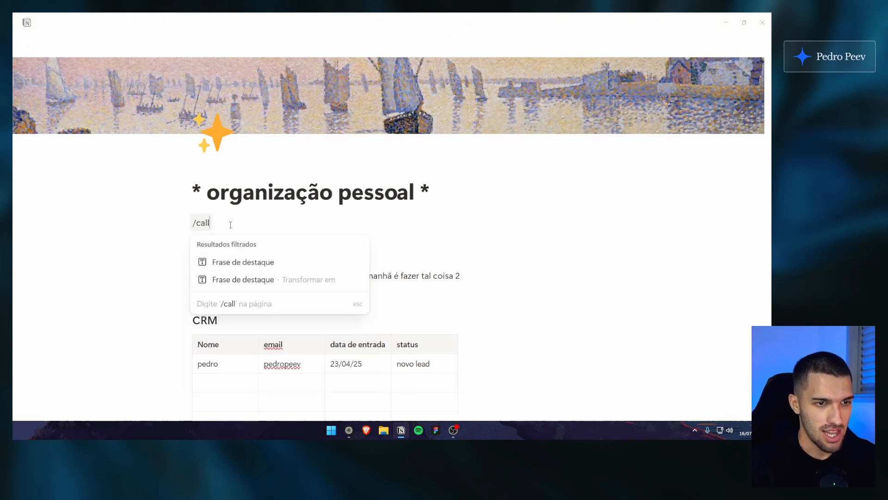
pyautogui.press('Return')
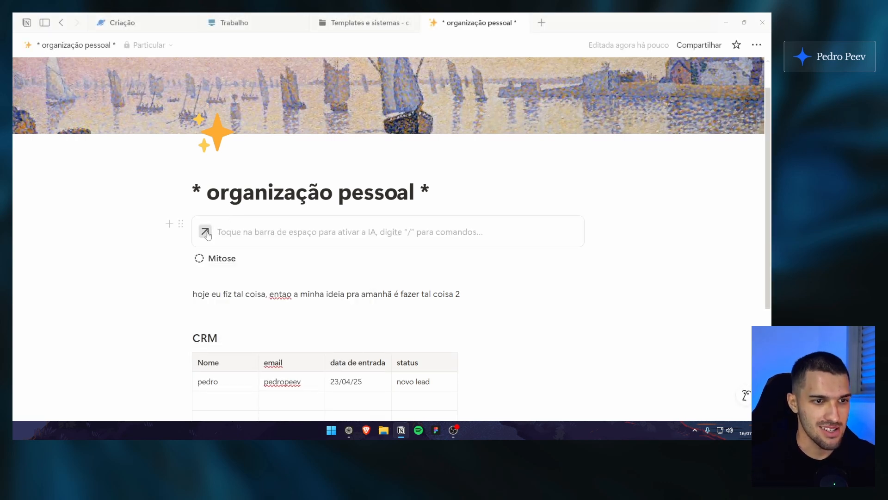
# Give the callout the dark closed-book icon and fill it with the text "Estudos importantes faculdade"
pyautogui.click(205, 231)
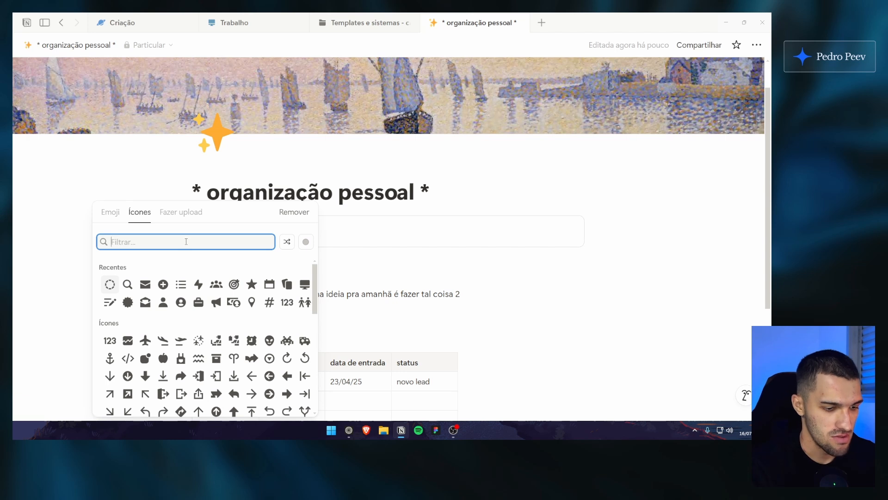
pyautogui.write('book')
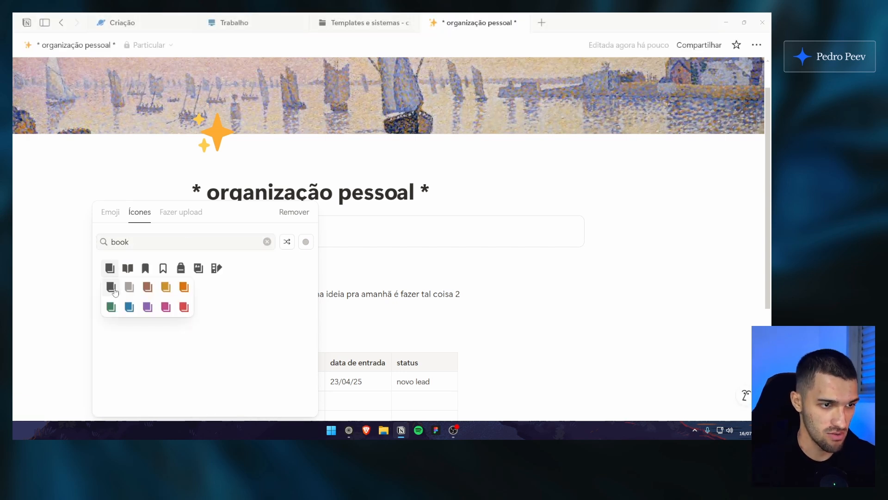
pyautogui.click(207, 260)
pyautogui.write('Estudos importantes faculdade')
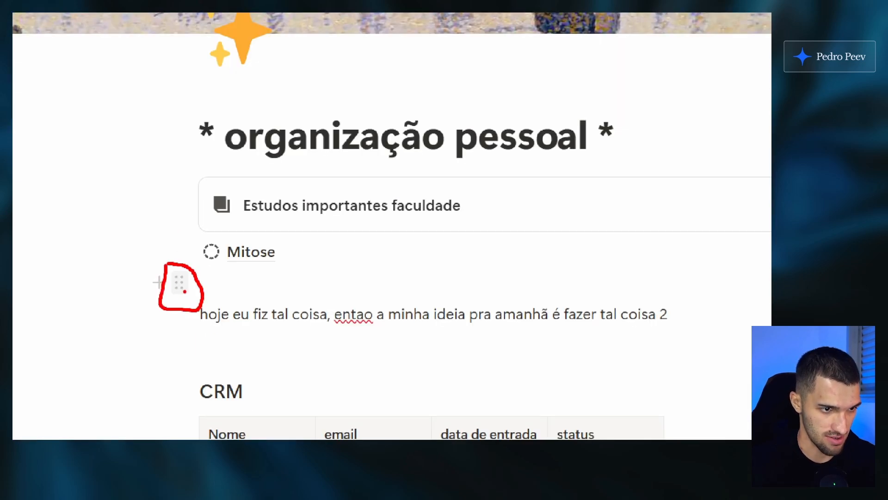
# Move the Mitose page link inside the callout, below the text "Estudos importantes faculdade"
pyautogui.moveTo(181, 251); pyautogui.dragTo(345, 230)
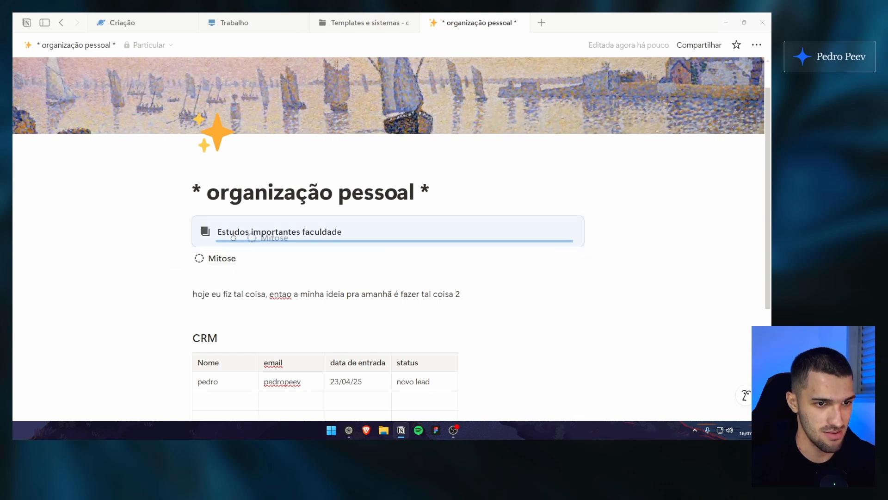
pyautogui.click(356, 229)
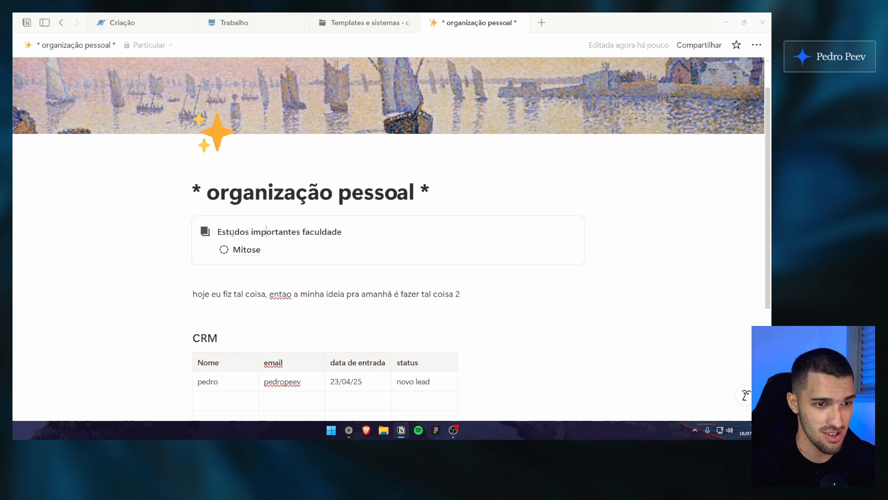
pyautogui.hotkey('ctrl', '1')
pyautogui.click(171, 249)
pyautogui.moveTo(191, 194)
pyautogui.mouseDown()
pyautogui.moveTo(279, 300)
pyautogui.moveTo(409, 180)
pyautogui.moveTo(190, 189)
pyautogui.mouseUp()
pyautogui.press('Escape')
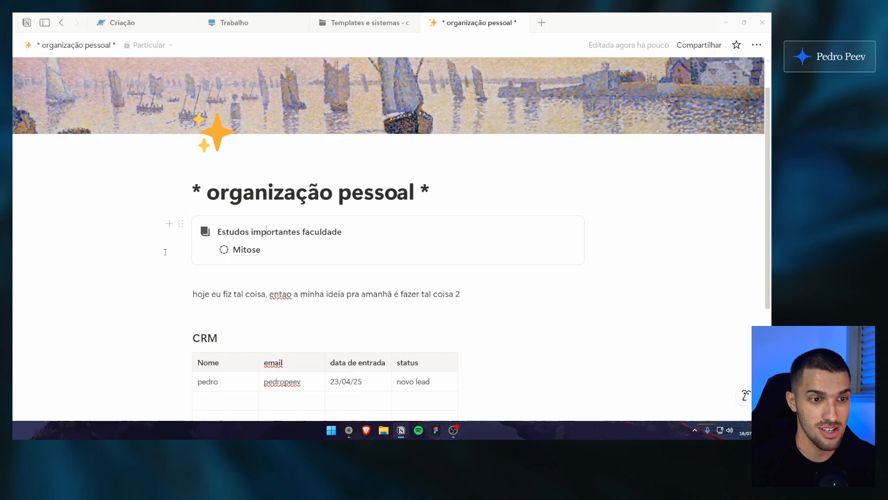
pyautogui.hotkey('ctrl', '1')
pyautogui.moveTo(154, 204)
pyautogui.mouseDown()
pyautogui.moveTo(183, 285)
pyautogui.moveTo(539, 194)
pyautogui.moveTo(163, 204)
pyautogui.mouseUp()
pyautogui.press('Escape')
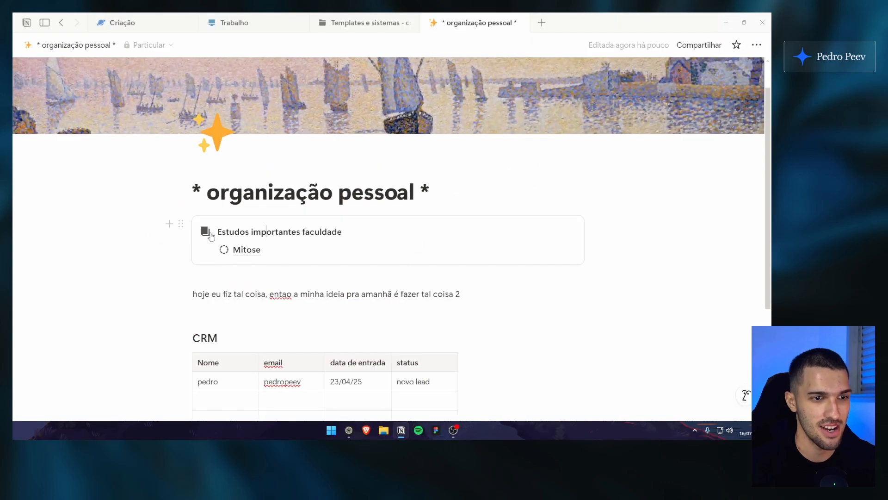
pyautogui.click(374, 234)
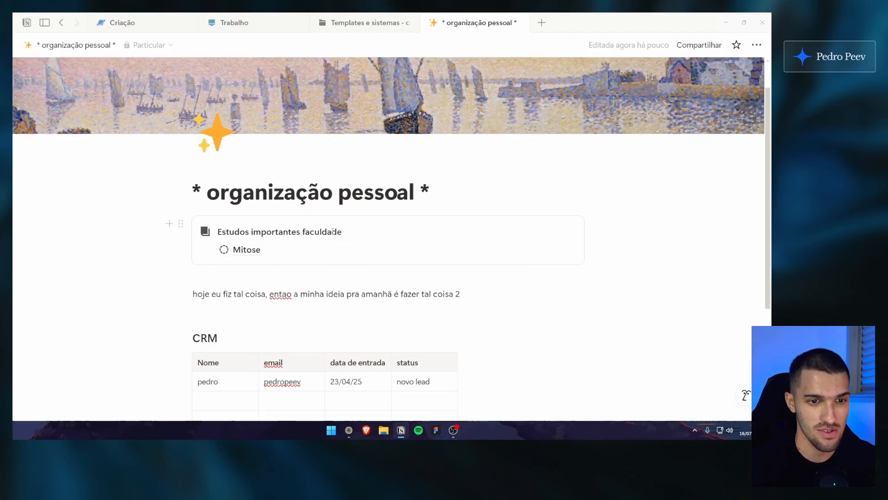
pyautogui.moveTo(328, 232); pyautogui.dragTo(234, 232)
pyautogui.click(234, 232)
pyautogui.scroll(-3, 160, 226)
pyautogui.scroll(3, 171, 245)
pyautogui.doubleClick(226, 294)
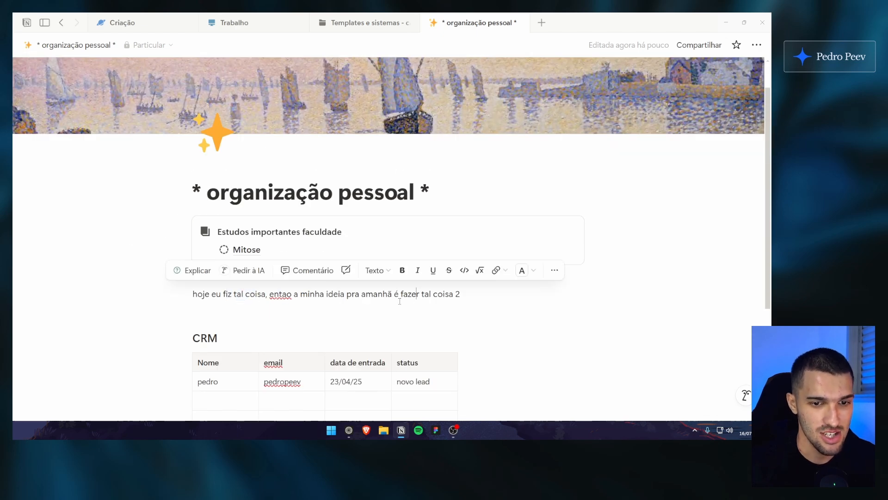
pyautogui.click(332, 283)
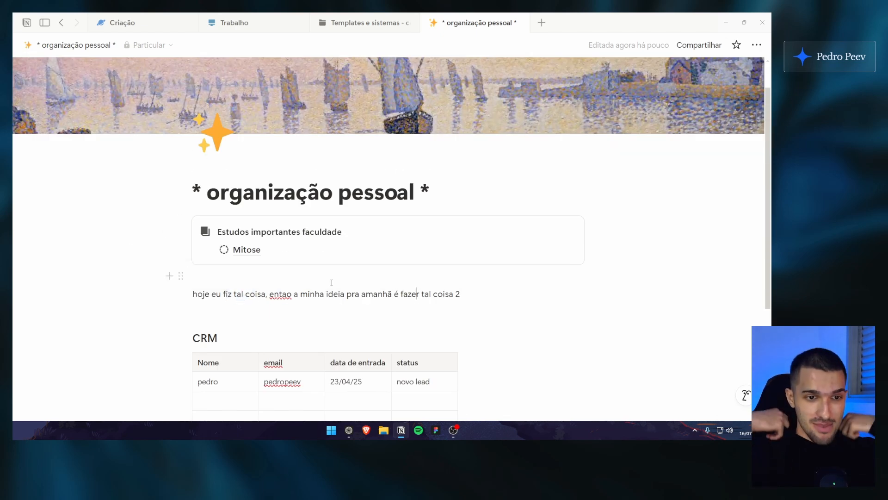
# Add another empty line between the callout and the "hoje eu fiz tal coisa" text
pyautogui.moveTo(133, 234); pyautogui.dragTo(180, 242)
pyautogui.scroll(-1, 147, 232)
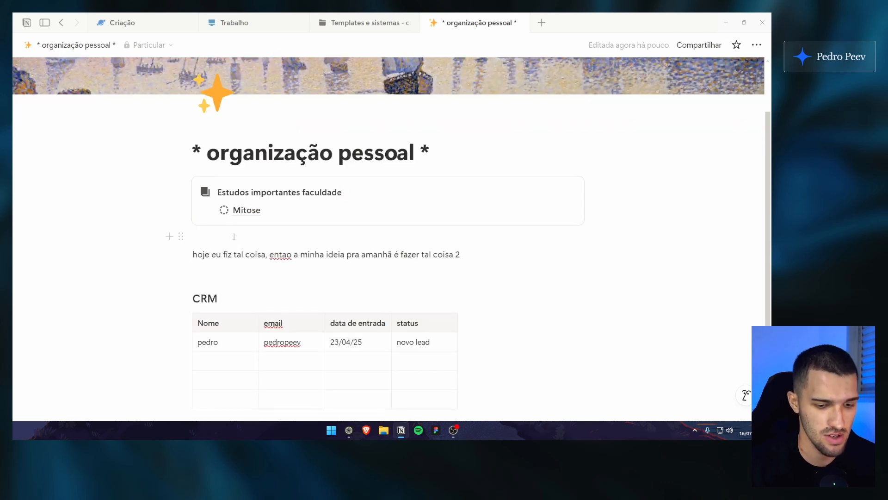
pyautogui.click(233, 237)
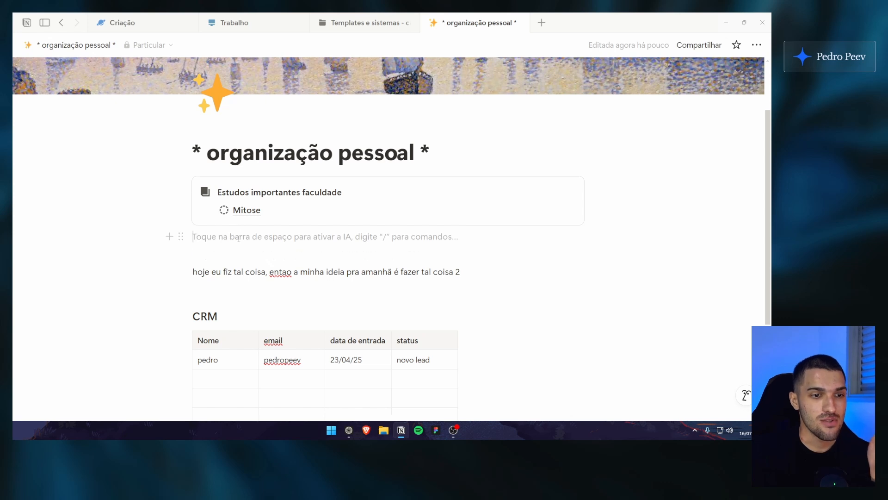
# From the "Templates e sistemas - canal" page, open "Sistema de produtividade (simples)" in a new tab and switch to it
pyautogui.click(363, 24)
pyautogui.scroll(-1, 270, 152)
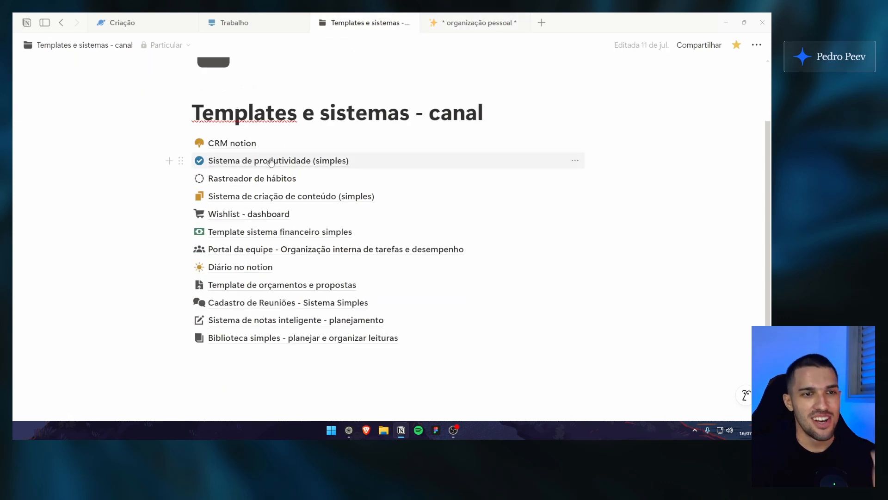
pyautogui.middleClick(277, 161)
pyautogui.hotkey('ctrl', 'Tab')
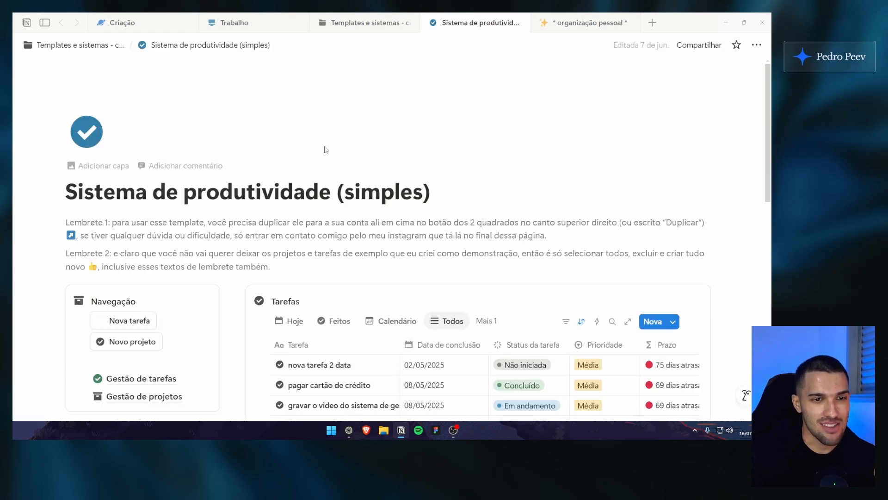
# Look through the productivity system page, from the reminders and Tarefas table down to the Projetos gallery and page footer
pyautogui.moveTo(291, 217); pyautogui.dragTo(345, 278)
pyautogui.click(348, 277)
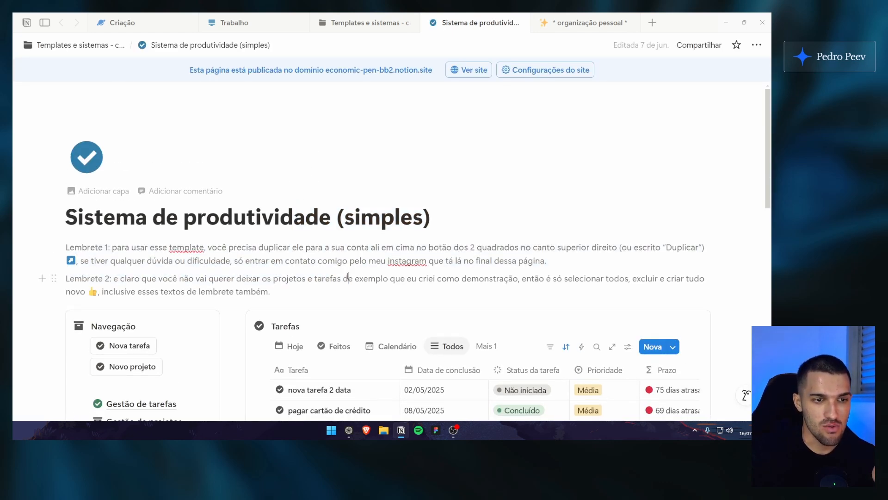
pyautogui.scroll(-15, 347, 277)
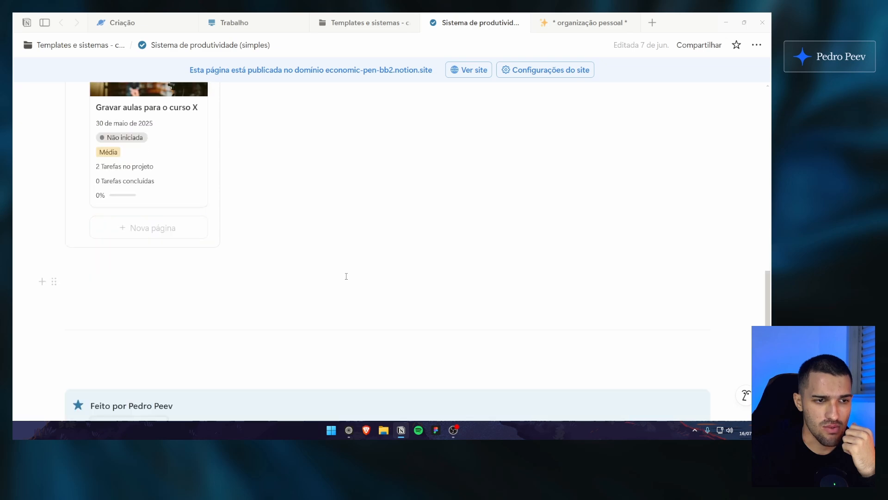
pyautogui.scroll(15, 348, 277)
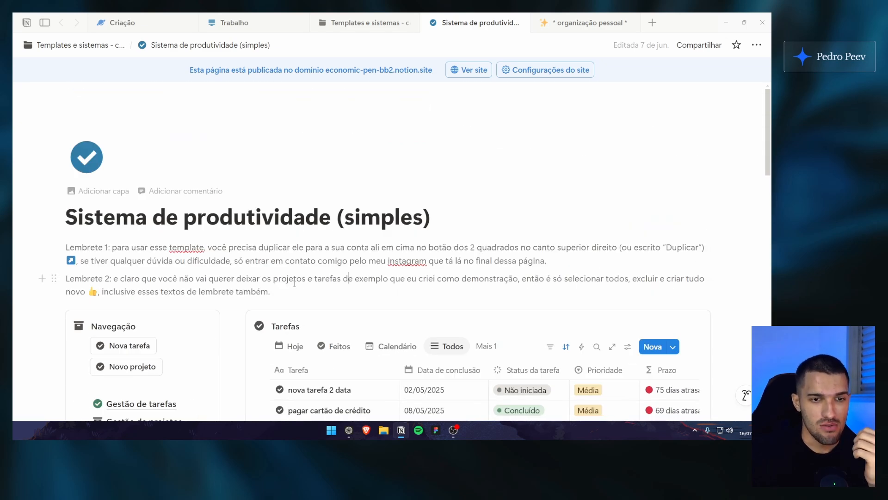
pyautogui.scroll(-3, 294, 282)
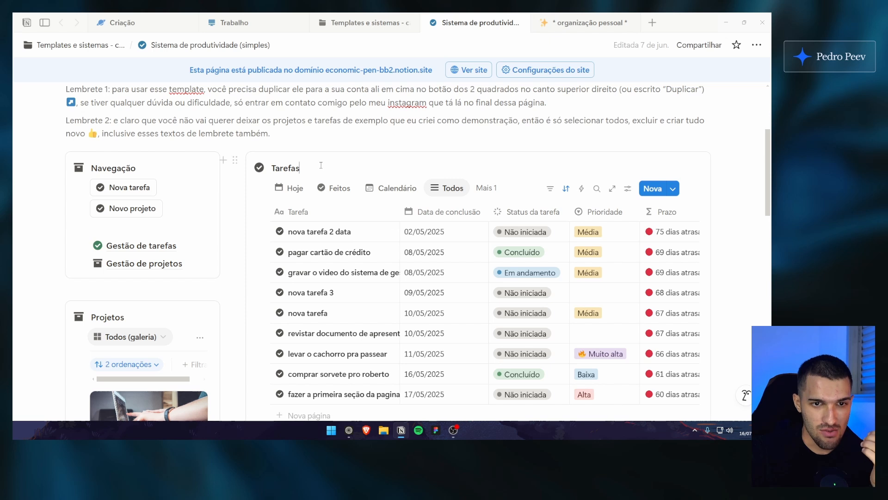
pyautogui.scroll(-1, 332, 206)
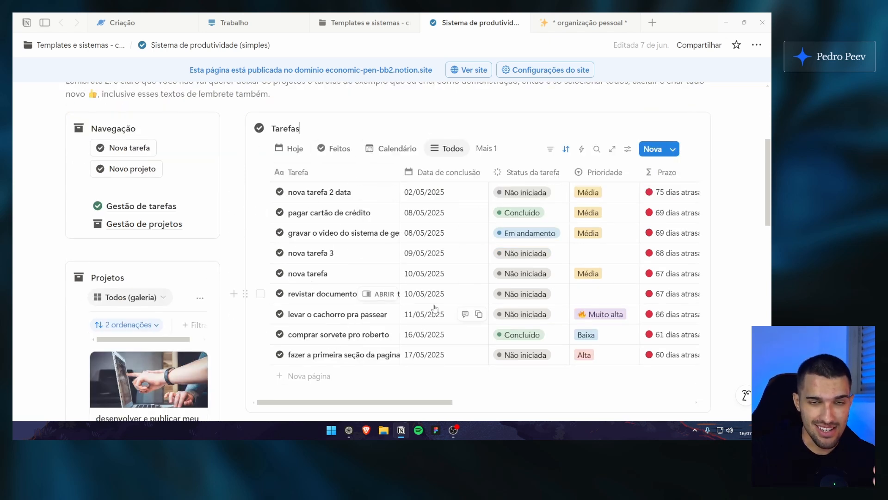
pyautogui.scroll(-5, 435, 308)
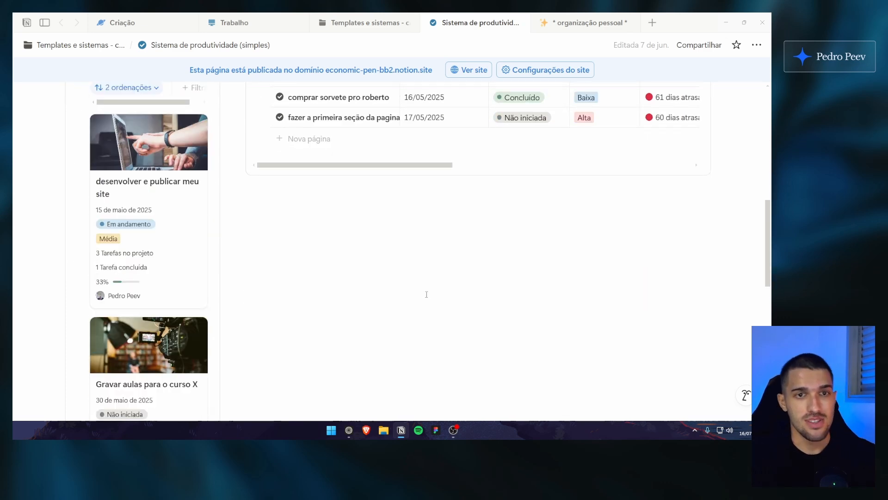
pyautogui.scroll(5, 426, 294)
# Review all columns of the Tarefas table, from the task name across to Responsável and URL
pyautogui.hscroll(5, 351, 310)
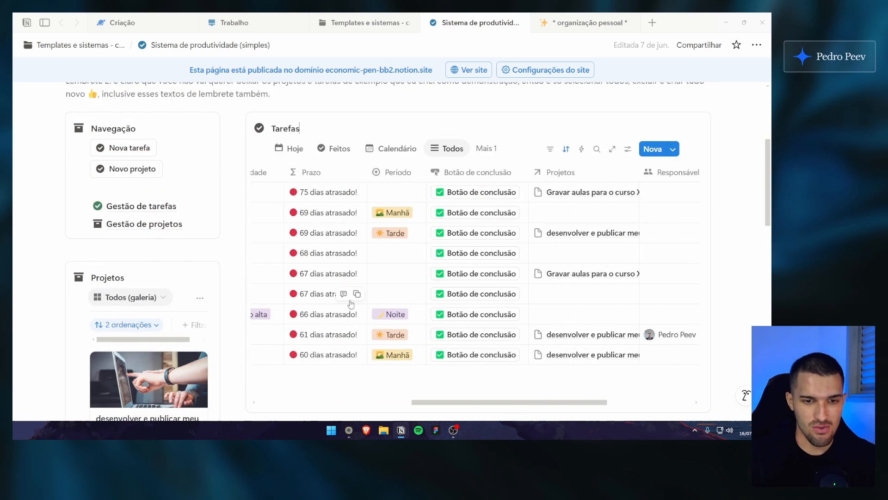
pyautogui.hscroll(-5, 361, 231)
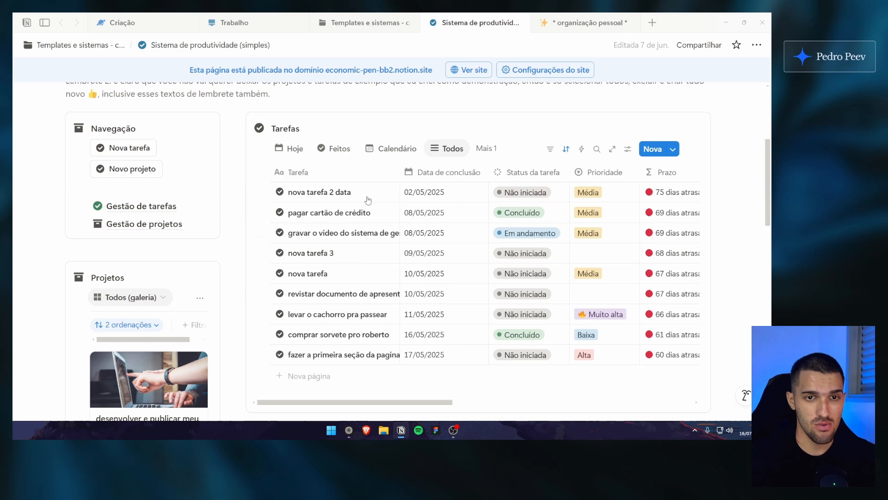
pyautogui.hscroll(10, 368, 200)
pyautogui.scroll(-1, 509, 231)
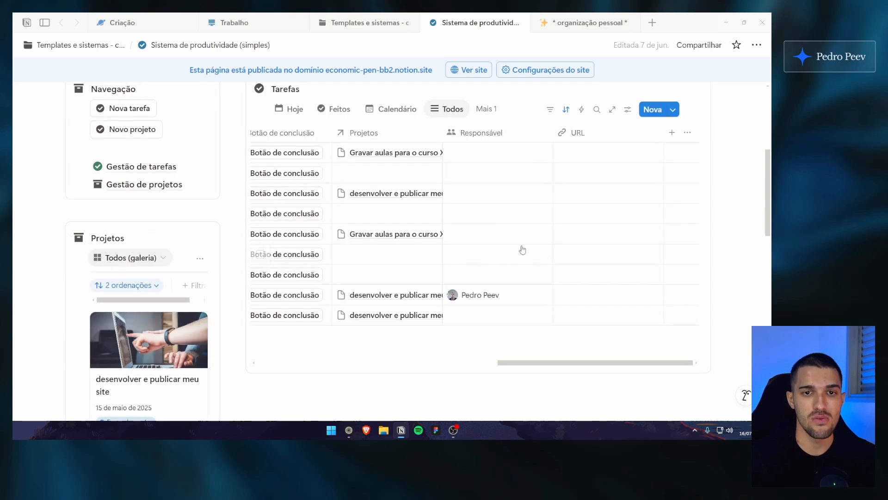
pyautogui.scroll(1, 521, 248)
pyautogui.click(542, 125)
pyautogui.hscroll(-3, 562, 214)
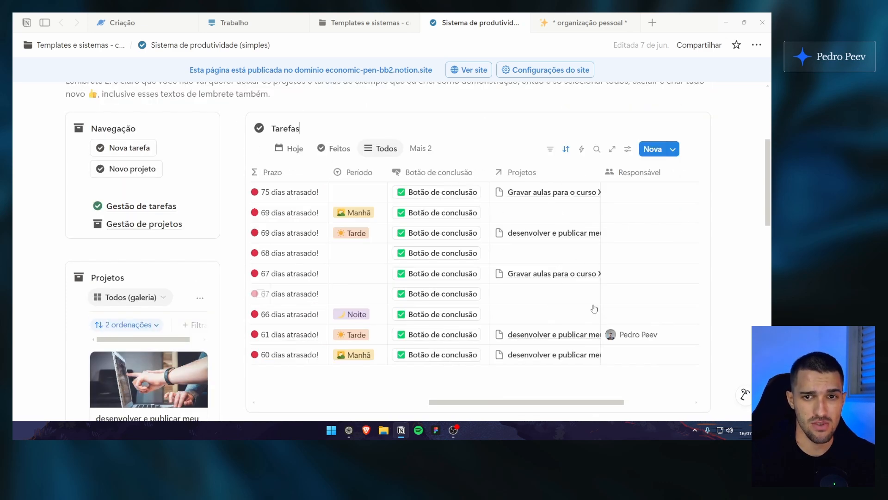
pyautogui.hscroll(2, 535, 287)
pyautogui.hscroll(-6, 470, 287)
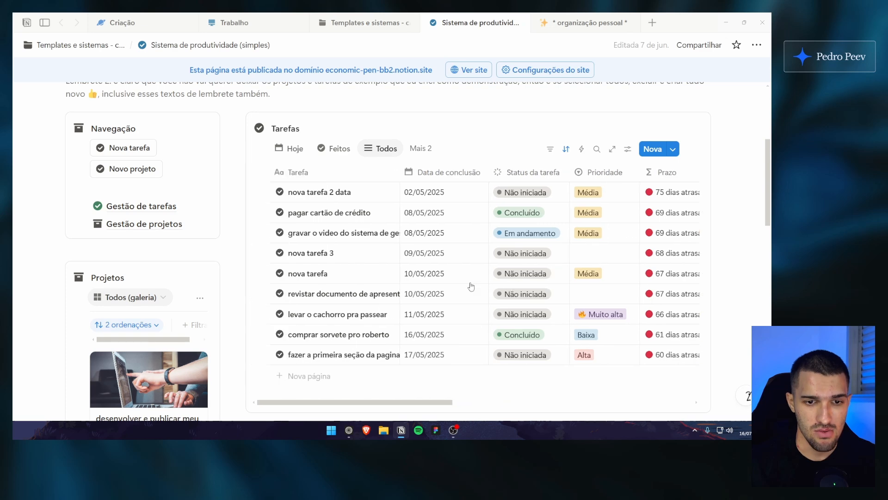
pyautogui.hscroll(2, 480, 281)
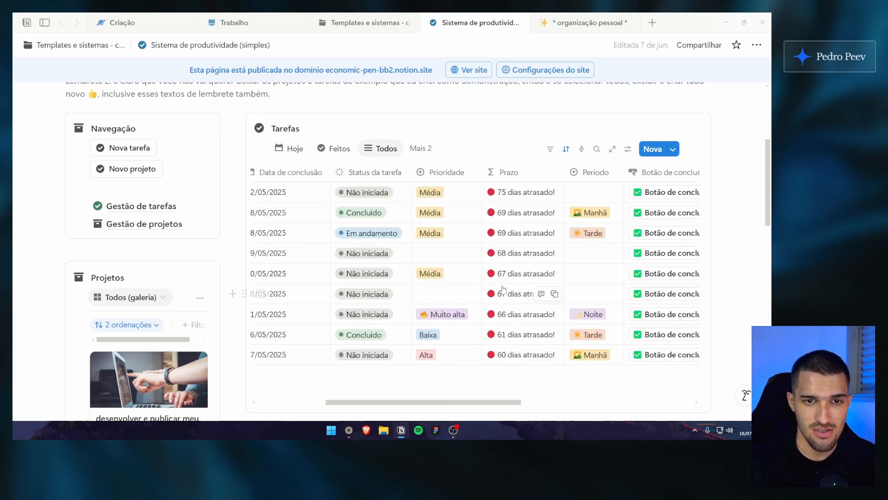
pyautogui.hscroll(-3, 437, 275)
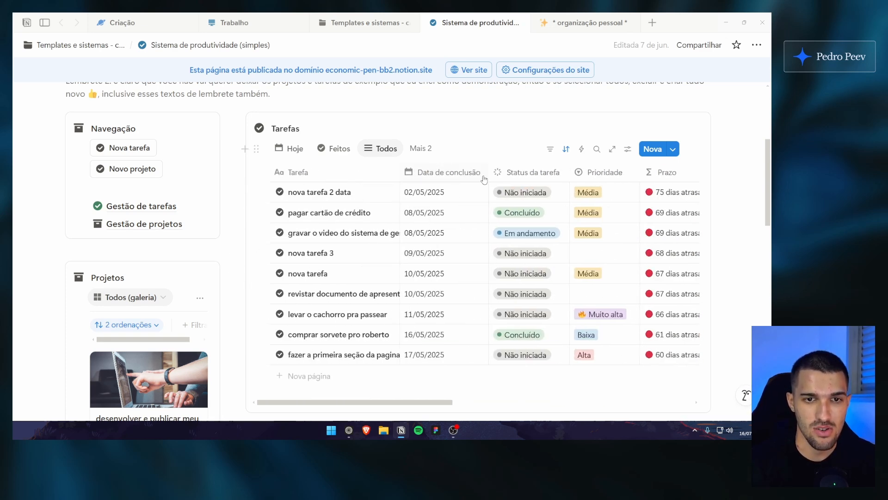
# Examine the Data de conclusão, Status da tarefa and Prioridade fields of the task "nova tarefa 2 data" without choosing other values
pyautogui.moveTo(488, 174); pyautogui.dragTo(485, 174)
pyautogui.click(442, 194)
pyautogui.click(328, 212)
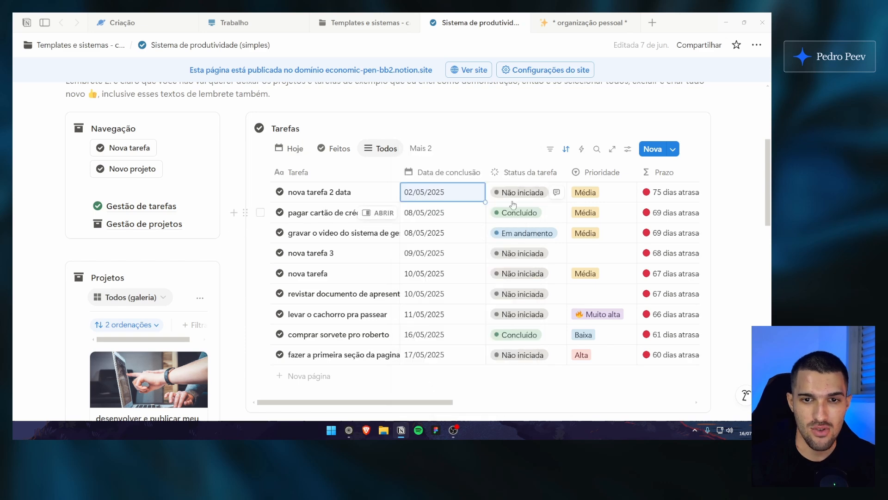
pyautogui.click(515, 196)
pyautogui.click(394, 248)
pyautogui.hscroll(3, 417, 231)
pyautogui.click(468, 194)
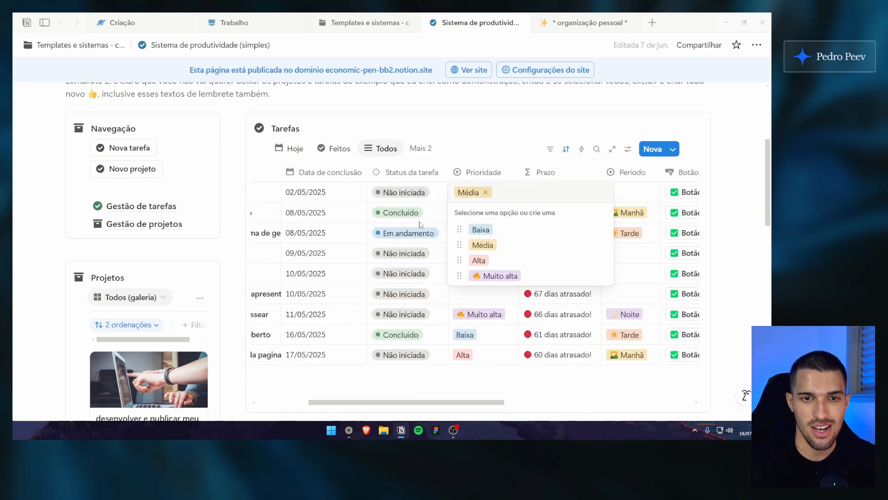
pyautogui.click(421, 226)
# View the Prazo formula and the Período options of the first task, closing both without changes
pyautogui.hscroll(2, 421, 226)
pyautogui.click(468, 199)
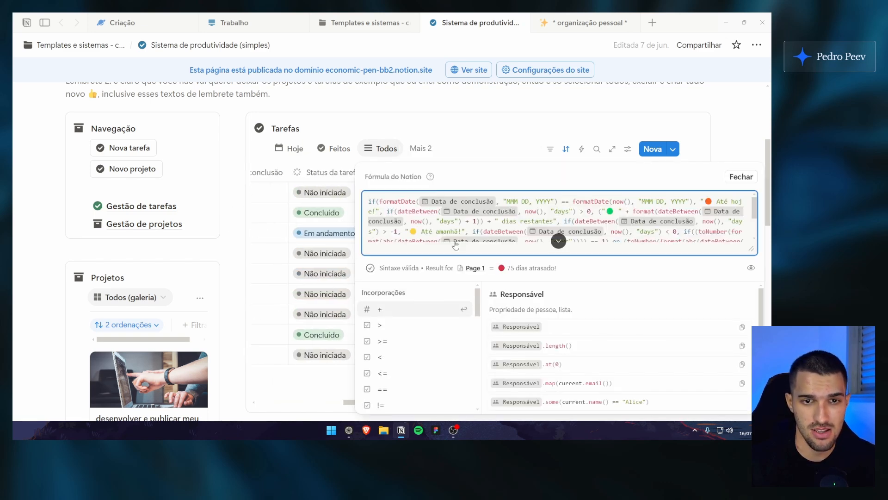
pyautogui.press('Escape')
pyautogui.hscroll(2, 455, 219)
pyautogui.click(434, 196)
pyautogui.press('Escape')
pyautogui.click(430, 198)
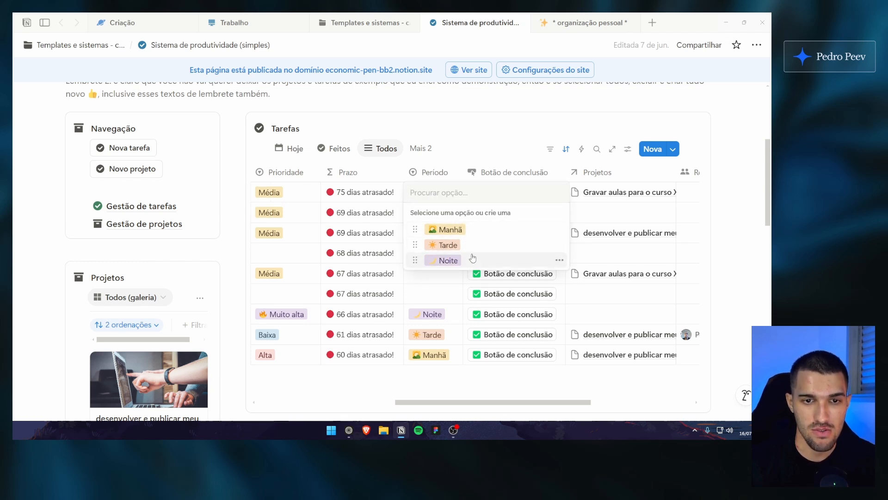
pyautogui.press('Escape')
# Run the Botão de conclusão for the task "pagar cartão de crédito" in the Tarefas table
pyautogui.hscroll(2, 380, 218)
pyautogui.hscroll(-2, 379, 217)
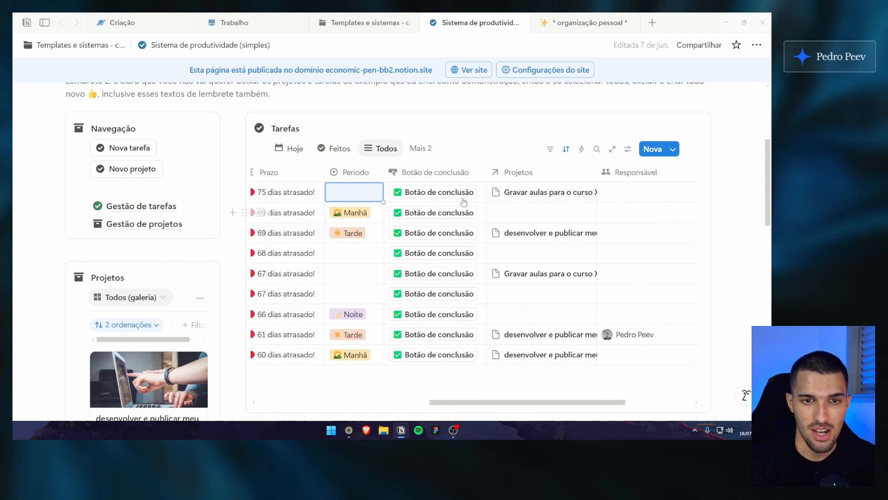
pyautogui.click(499, 212)
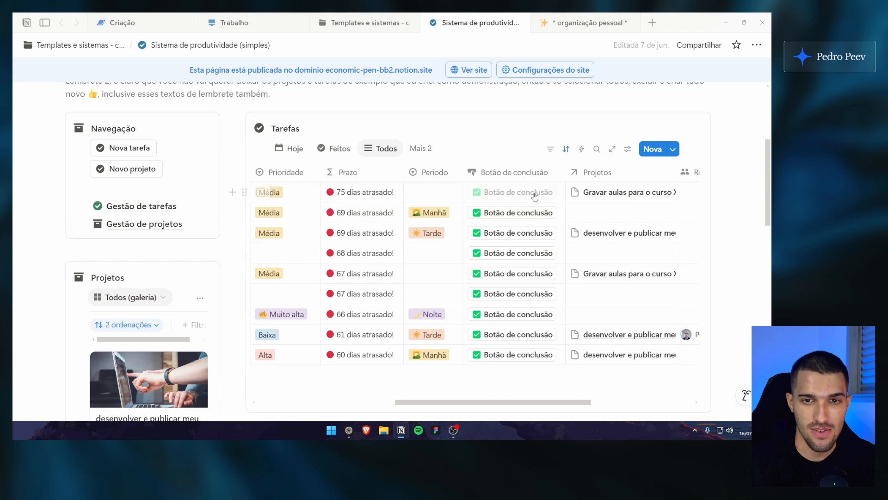
# Inspect the Projetos relation, Responsável person field and URL field of the first task, leaving each one unchanged
pyautogui.hscroll(2, 526, 218)
pyautogui.click(459, 201)
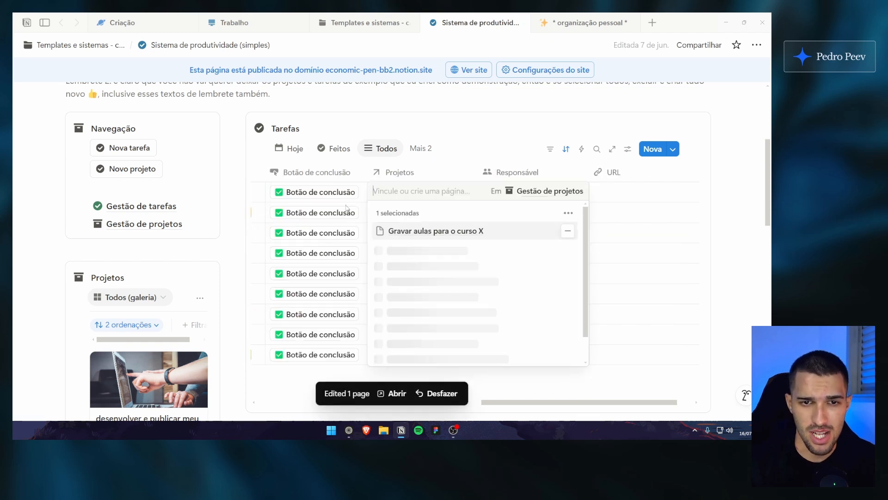
pyautogui.press('Escape')
pyautogui.click(504, 194)
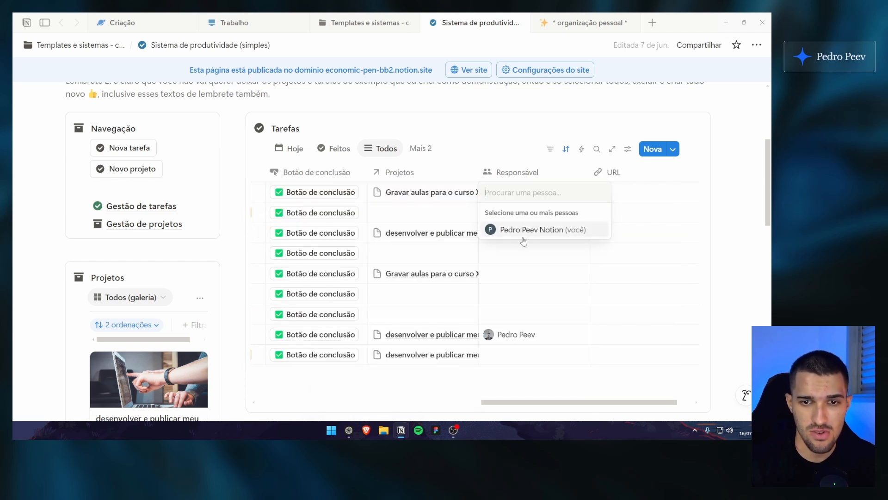
pyautogui.click(426, 233)
pyautogui.hscroll(1, 531, 232)
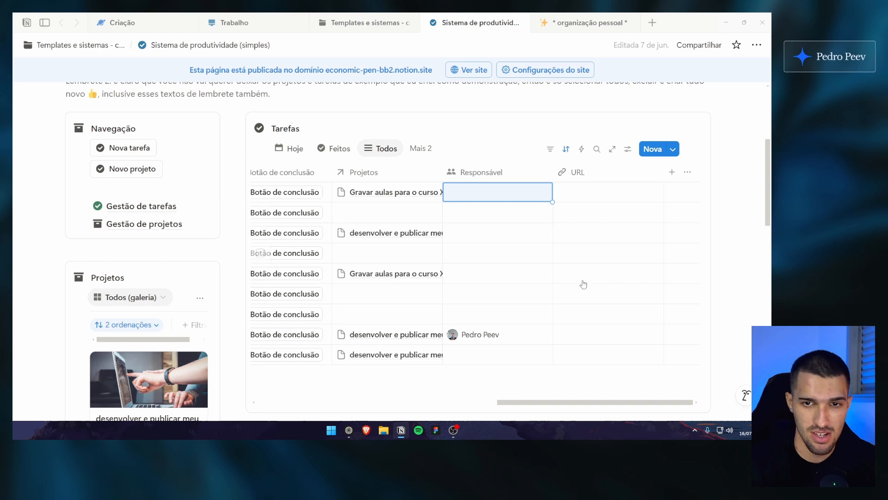
pyautogui.click(588, 195)
pyautogui.press('Escape')
# Look over the page header, reminders and the full width of the Tarefas table again
pyautogui.hscroll(-2, 490, 245)
pyautogui.scroll(3, 380, 250)
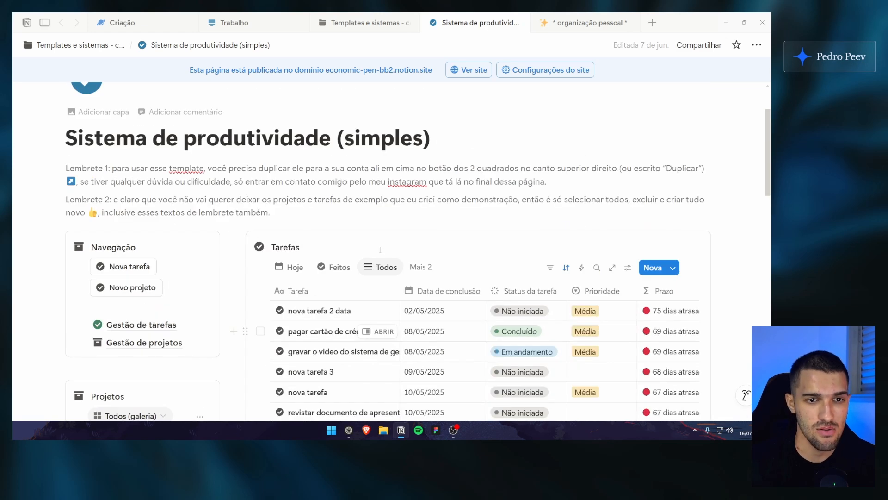
pyautogui.scroll(-4, 405, 248)
pyautogui.scroll(1, 393, 291)
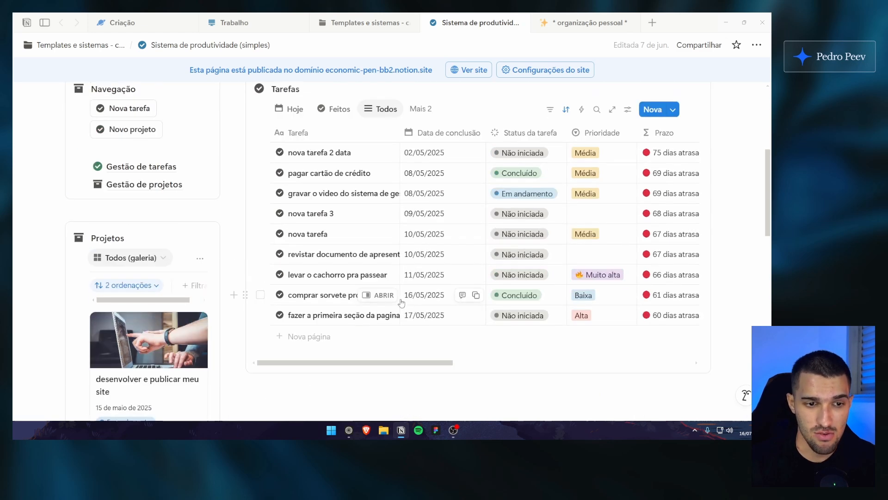
pyautogui.hscroll(1, 382, 261)
pyautogui.hscroll(4, 382, 260)
pyautogui.hscroll(-5, 398, 261)
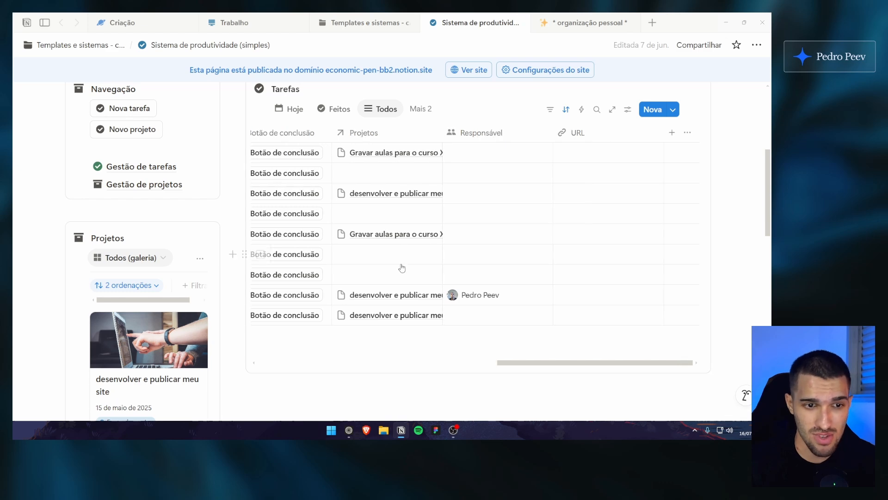
pyautogui.scroll(5, 308, 308)
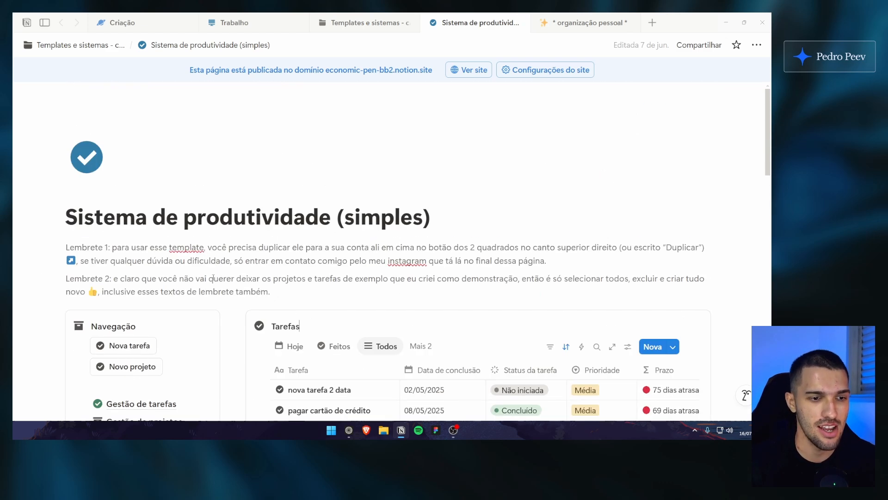
pyautogui.scroll(-1, 212, 278)
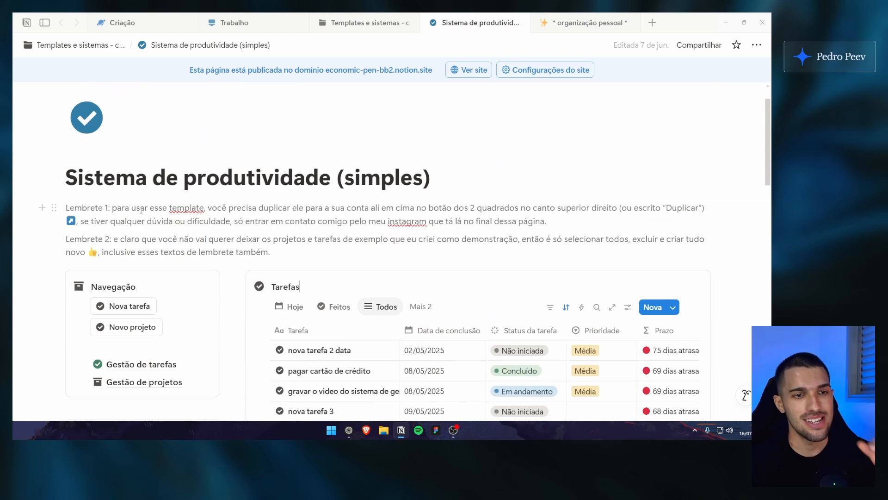
pyautogui.scroll(-3, 213, 191)
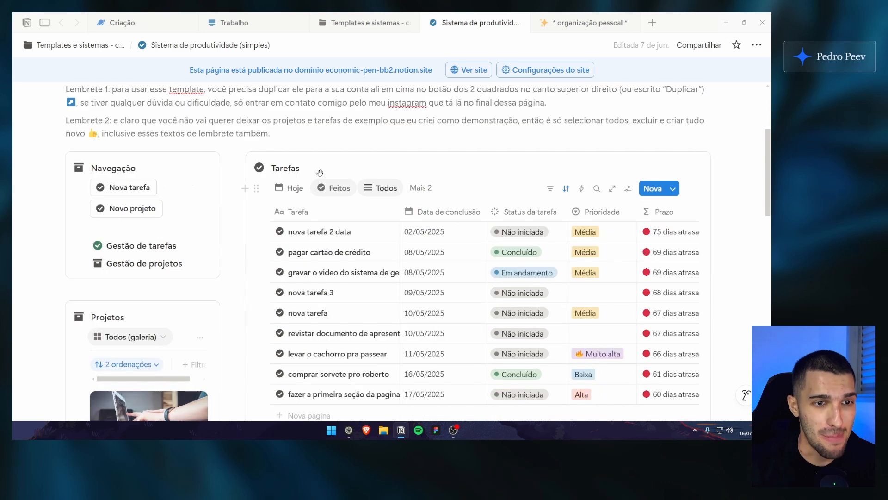
# Turn on "Mostrar título da base de dados" in the layout settings of the Tarefas table's Todos view
pyautogui.click(628, 189)
pyautogui.click(635, 212)
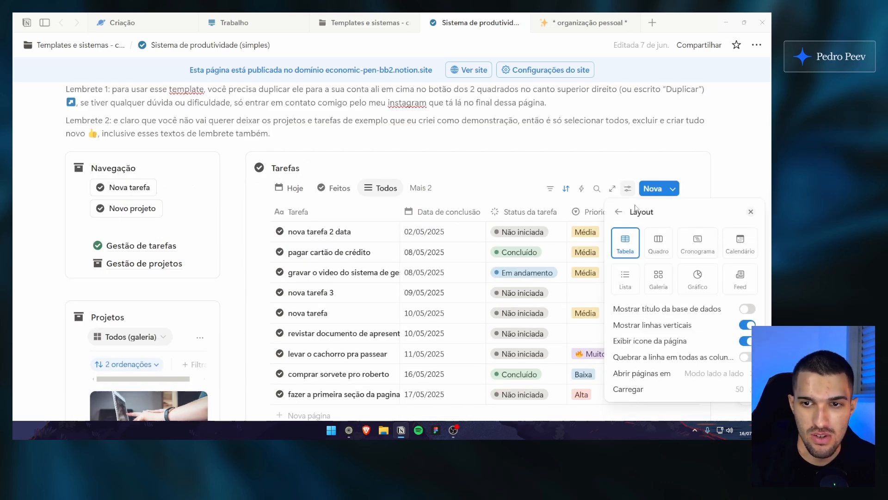
pyautogui.click(747, 308)
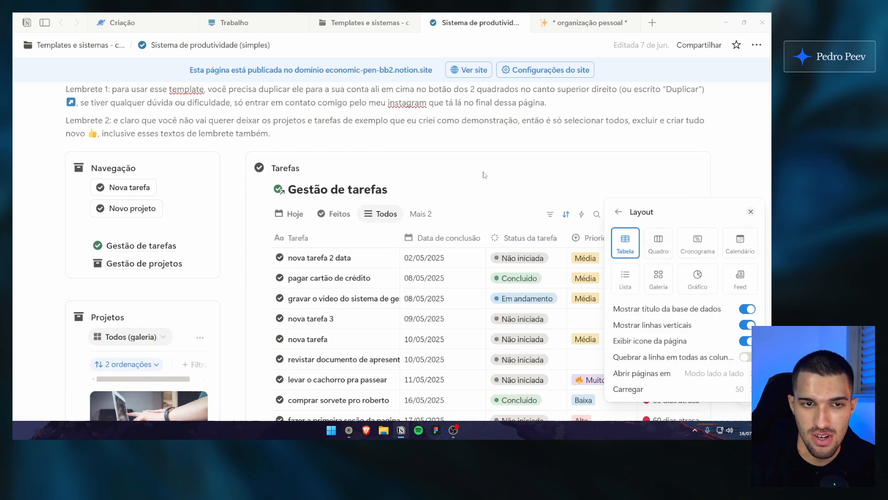
# Open the source database "Gestão de tarefas" as a full page from the title above the Tarefas views
pyautogui.click(396, 189)
pyautogui.click(396, 189)
pyautogui.click(432, 212)
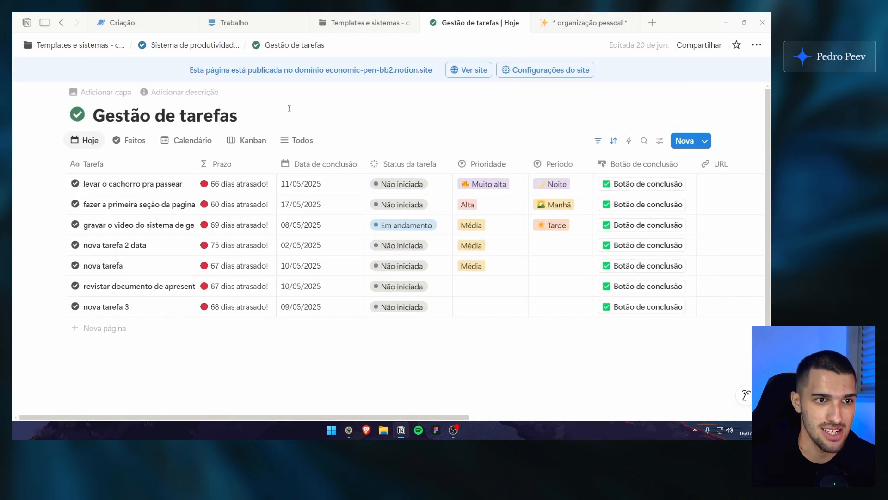
# Turn on "Largura completa" for the "* organização pessoal *" page
pyautogui.click(586, 22)
pyautogui.click(757, 44)
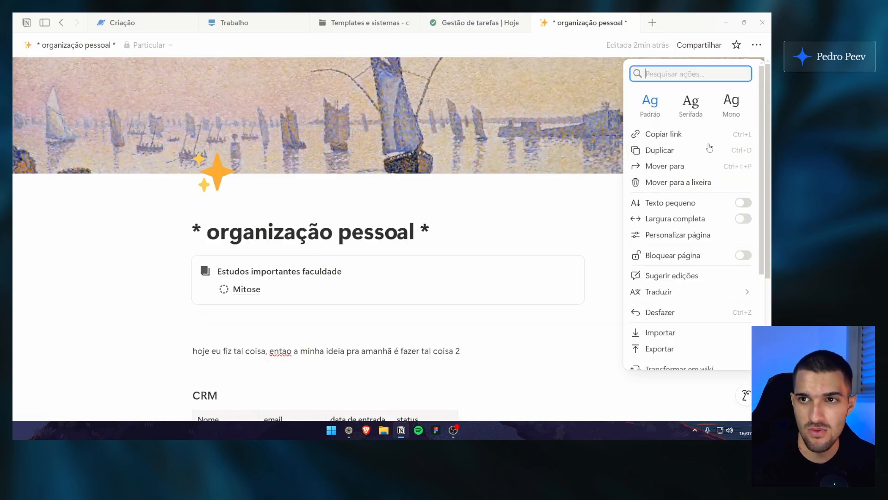
pyautogui.click(740, 218)
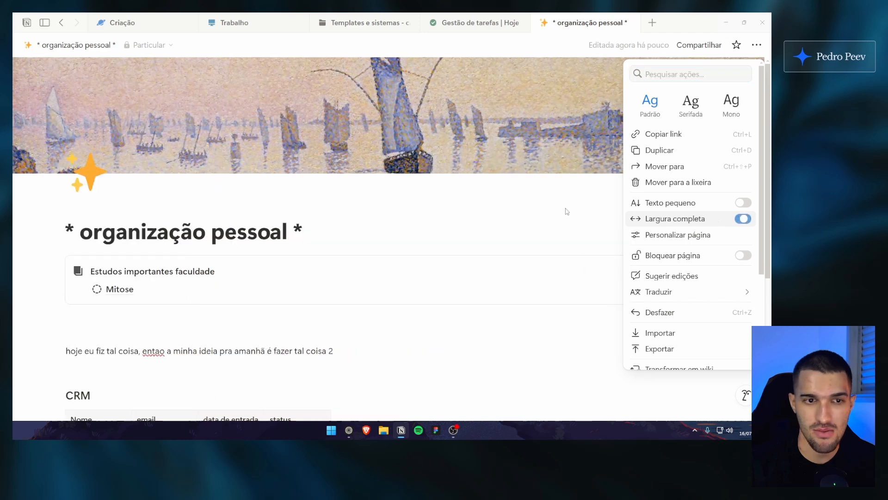
pyautogui.click(367, 222)
pyautogui.scroll(-1, 367, 221)
pyautogui.moveTo(766, 133); pyautogui.dragTo(767, 143)
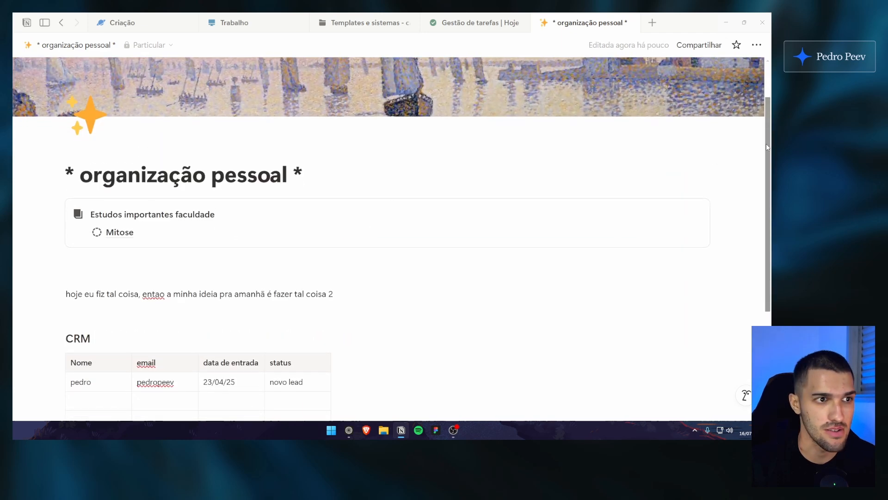
# Compare the title areas of the "Gestão de tarefas" database page and the "* organização pessoal *" page
pyautogui.click(476, 22)
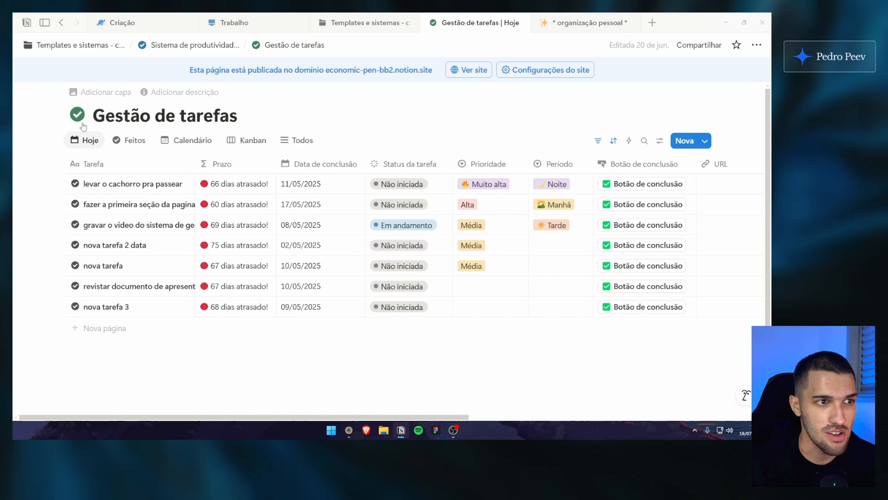
pyautogui.moveTo(114, 116); pyautogui.dragTo(219, 115)
pyautogui.click(220, 115)
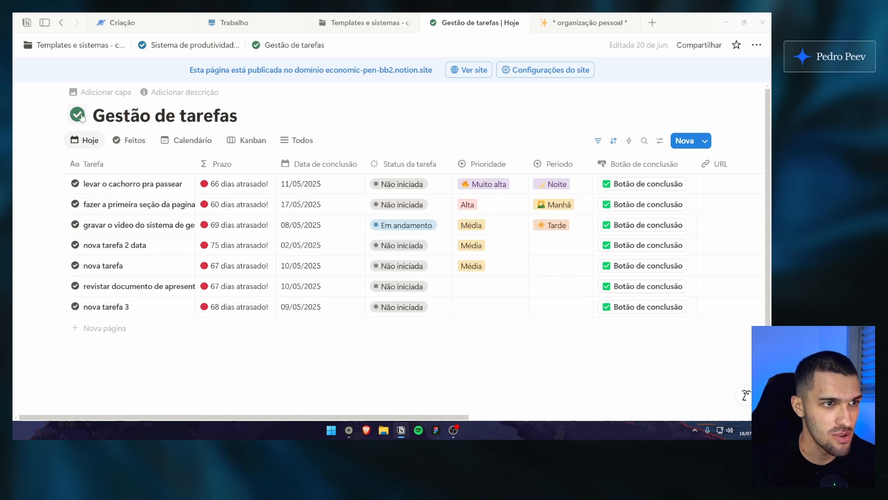
pyautogui.click(562, 27)
pyautogui.moveTo(93, 176); pyautogui.dragTo(270, 177)
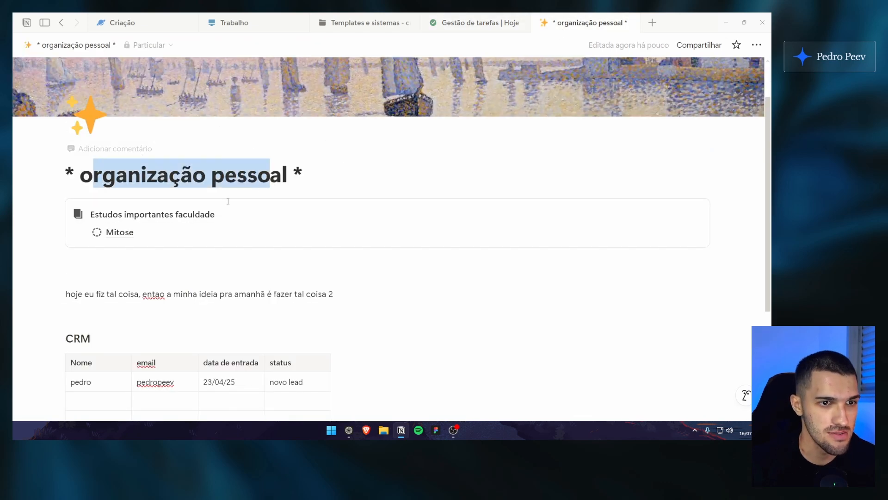
# Add a cover to the "Gestão de tarefas" database page and reposition it to show the lower part with the boats
pyautogui.hotkey('ctrl', 'shift', 'Tab')
pyautogui.click(176, 115)
pyautogui.click(112, 95)
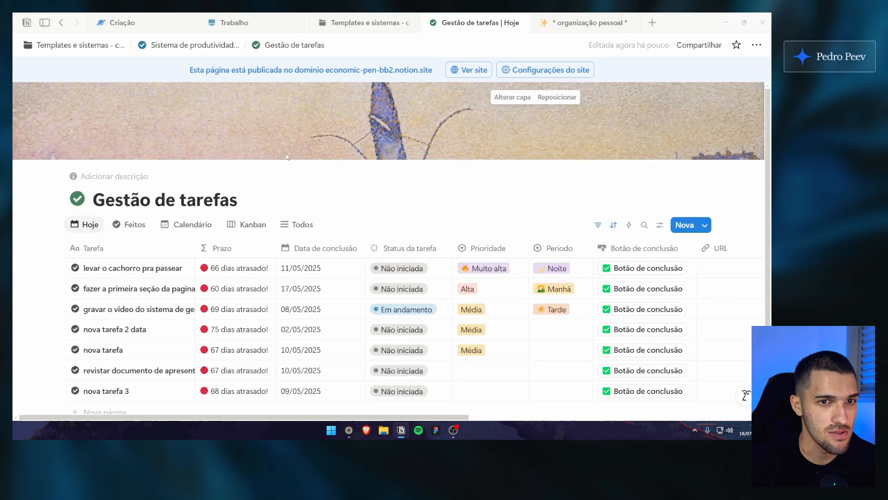
pyautogui.click(557, 97)
pyautogui.moveTo(538, 141); pyautogui.dragTo(532, 70)
pyautogui.click(518, 97)
# Insert an empty line below the "* organização pessoal *" page title and delete it again
pyautogui.hotkey('ctrl', 'Tab')
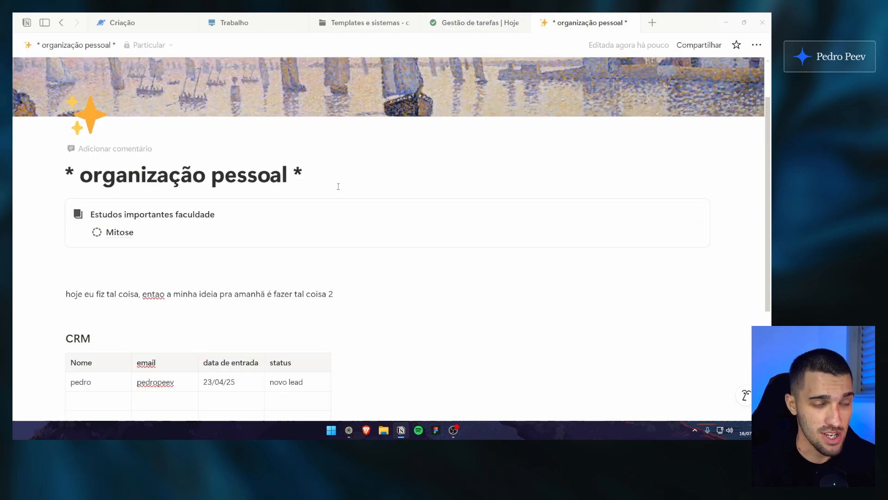
pyautogui.click(338, 186)
pyautogui.press('Return')
pyautogui.click(287, 184)
pyautogui.click(303, 186)
pyautogui.click(303, 206)
pyautogui.press('BackSpace')
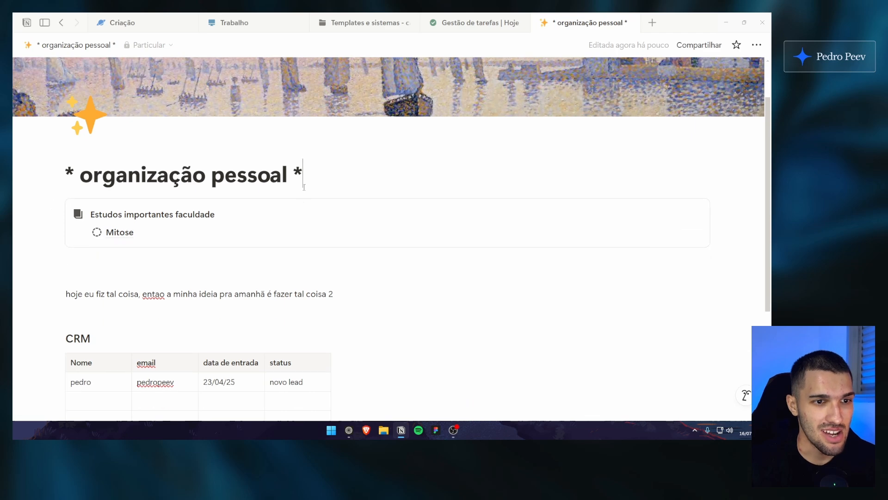
# Check the "Gestão de tarefas" page, then try several empty lines below the "* organização pessoal *" title and remove them
pyautogui.click(470, 23)
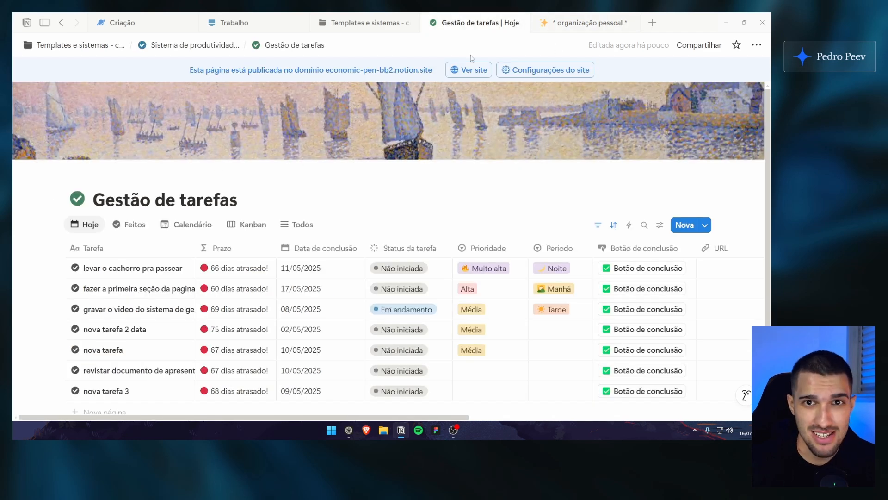
pyautogui.scroll(-2, 370, 187)
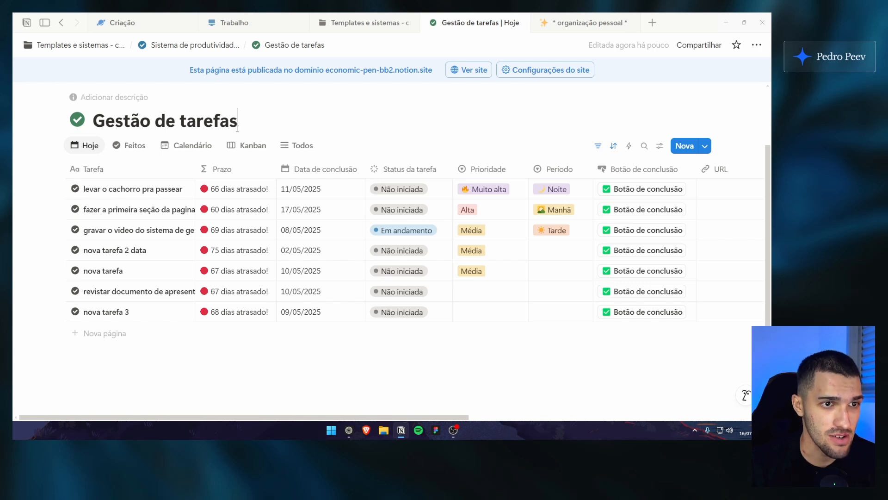
pyautogui.click(588, 29)
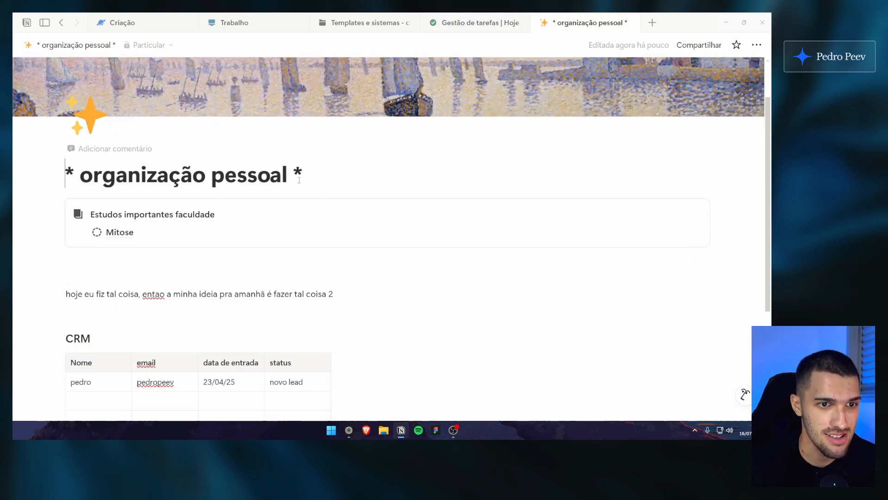
pyautogui.press('Return')
pyautogui.press('Return')
pyautogui.press('Return')
pyautogui.press('Return')
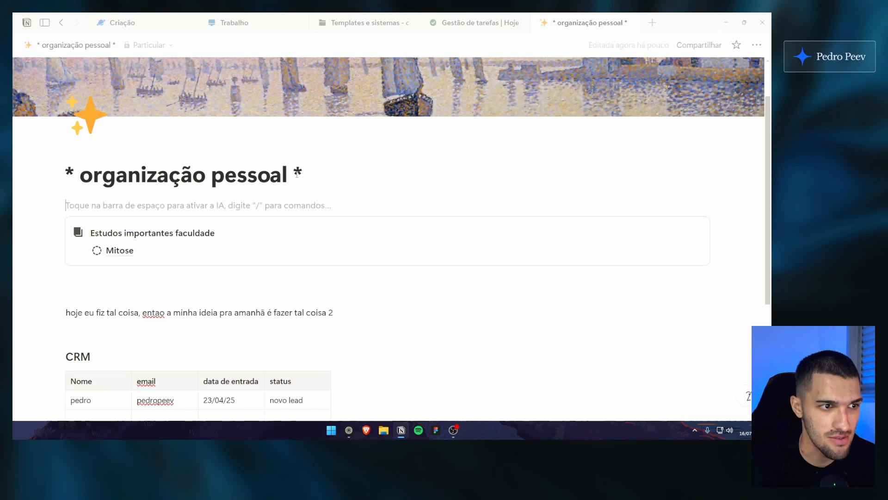
pyautogui.press('BackSpace')
pyautogui.press('BackSpace')
pyautogui.press('BackSpace')
pyautogui.press('BackSpace')
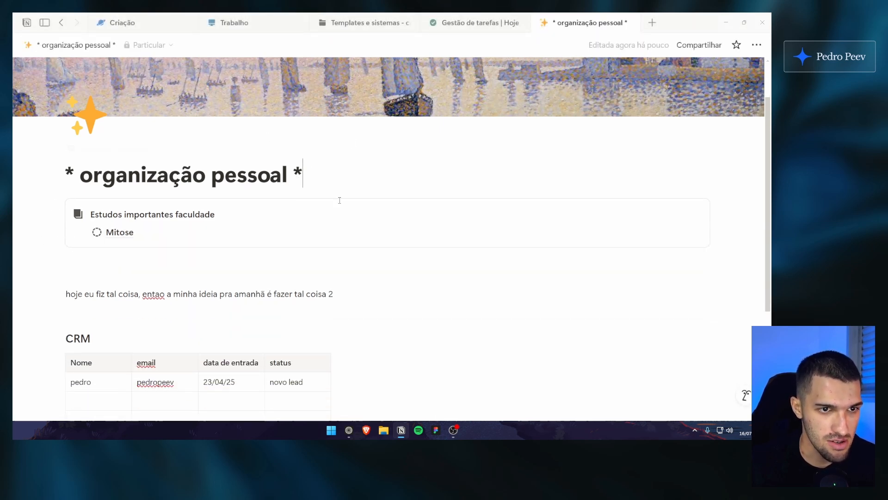
# Write the filler text "odijaosi" on a new line below the "* organização pessoal *" title
pyautogui.press('Return')
pyautogui.press('BackSpace')
pyautogui.press('Return')
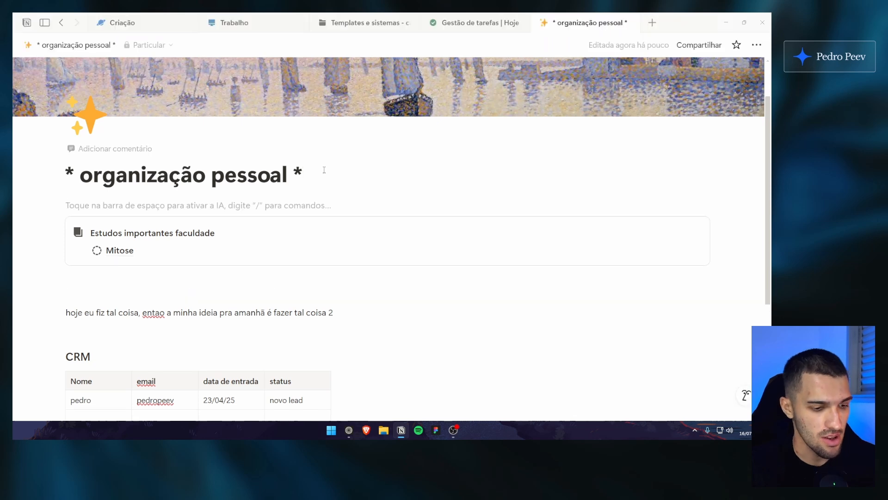
pyautogui.write('odijaosi')
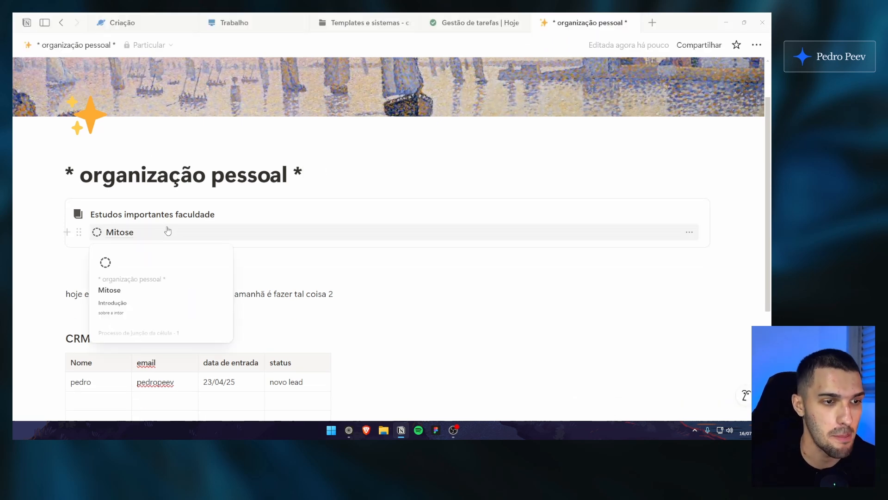
# Compare the "Gestão de tarefas" database page with the callout, text and CRM table on the "* organização pessoal *" page
pyautogui.click(480, 27)
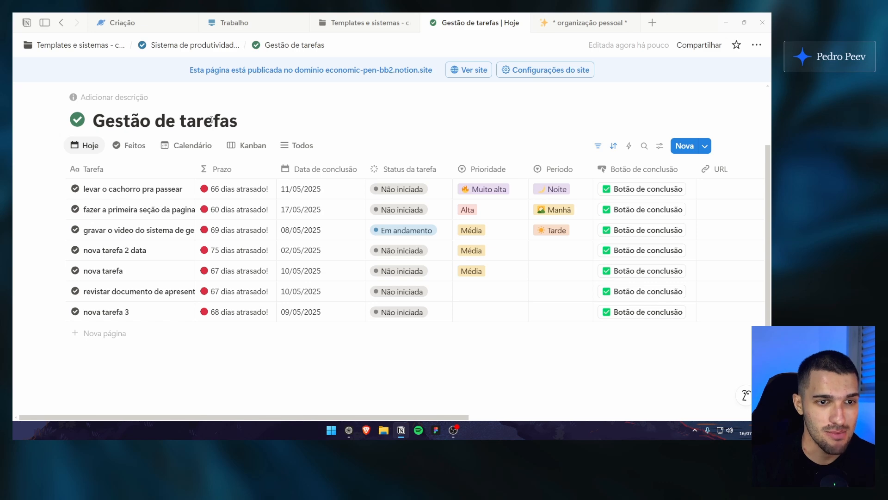
pyautogui.click(587, 23)
pyautogui.scroll(-3, 217, 204)
pyautogui.scroll(1, 232, 272)
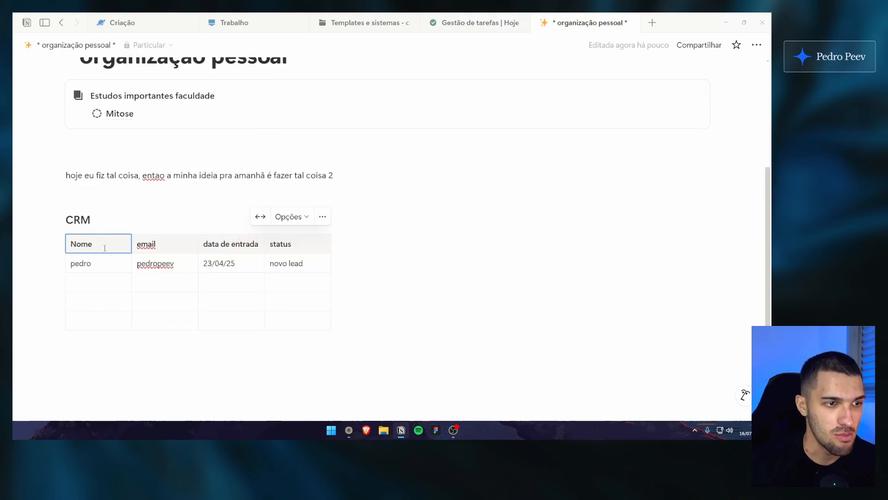
pyautogui.scroll(4, 236, 215)
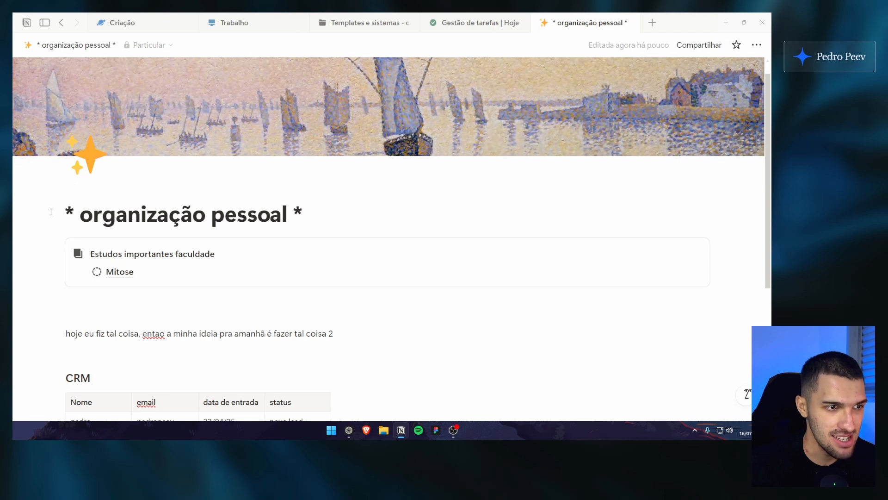
pyautogui.moveTo(84, 208); pyautogui.dragTo(311, 221)
pyautogui.click(310, 219)
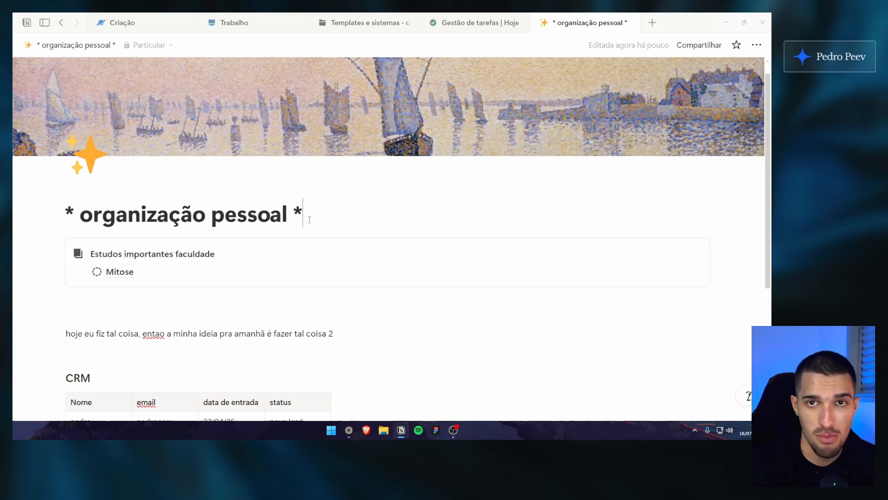
# Insert a database view below the study callout on the "* organização pessoal *" page and link it to "Gestão de tarefas"
pyautogui.scroll(-3, 318, 215)
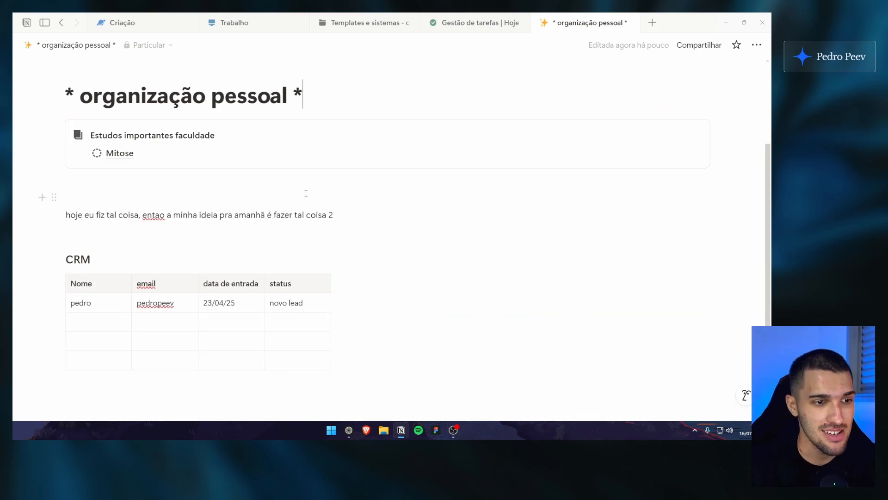
pyautogui.click(311, 183)
pyautogui.write('/visualização')
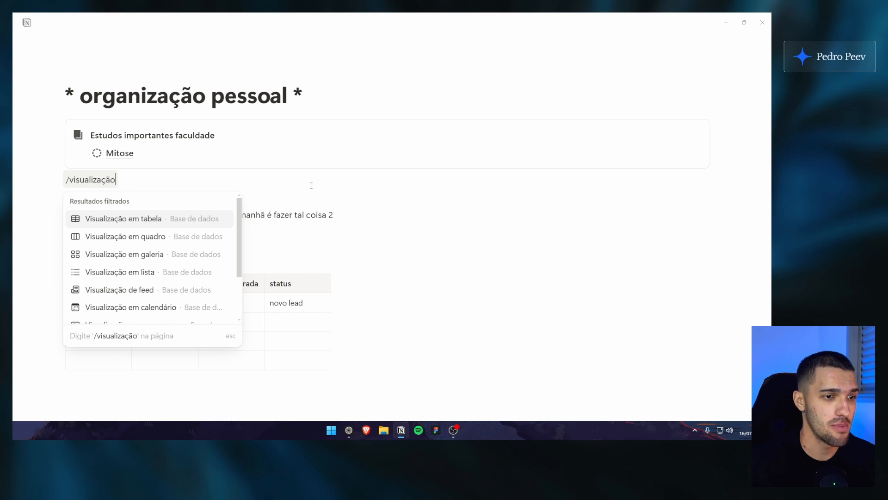
pyautogui.scroll(-2, 152, 259)
pyautogui.click(152, 276)
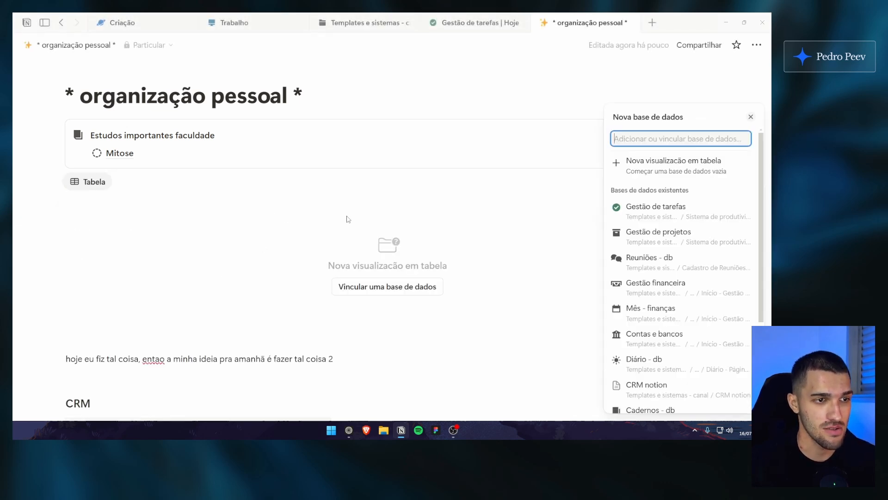
pyautogui.scroll(-3, 680, 252)
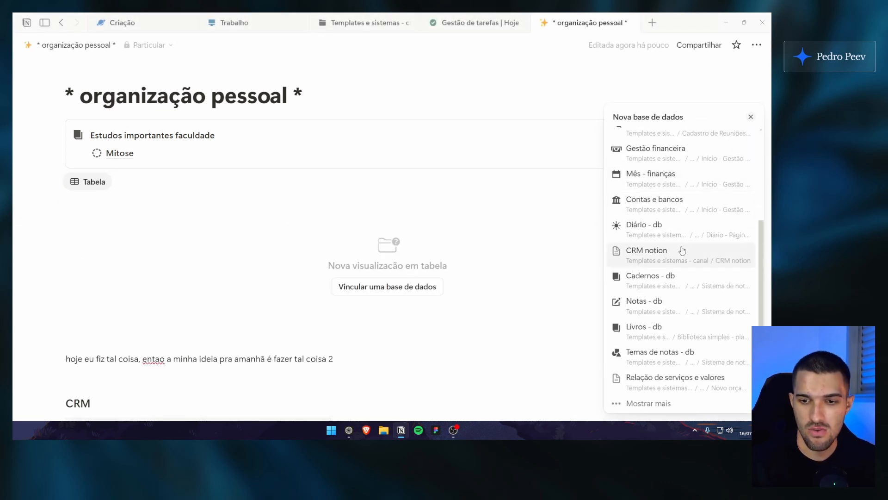
pyautogui.scroll(3, 682, 269)
pyautogui.write('gest')
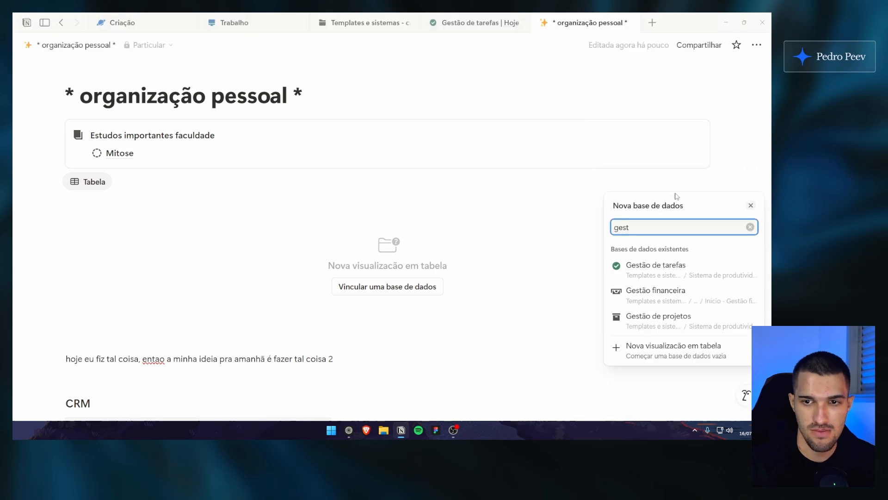
pyautogui.click(647, 277)
pyautogui.click(448, 185)
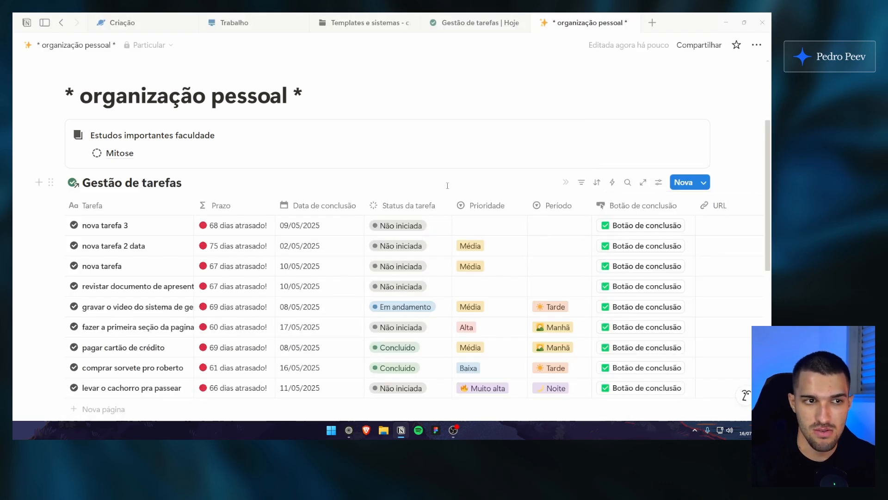
# Hide the database title of the linked "Gestão de tarefas" table
pyautogui.click(491, 24)
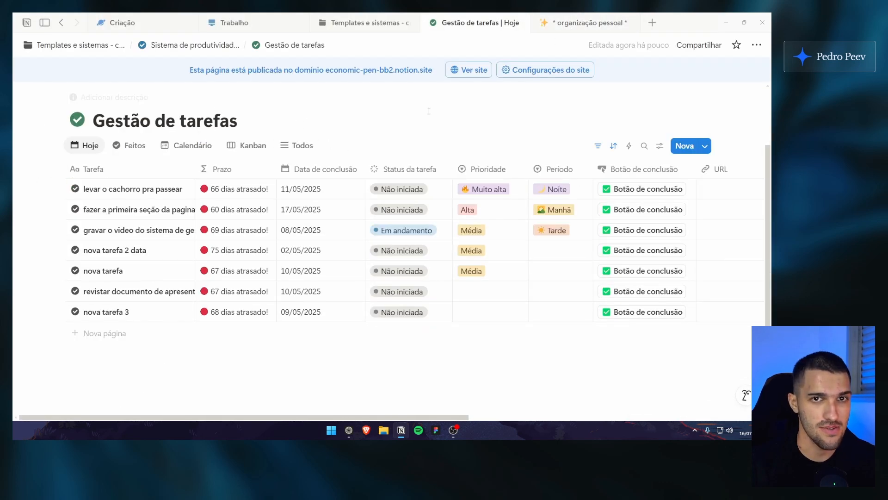
pyautogui.click(583, 24)
pyautogui.click(657, 182)
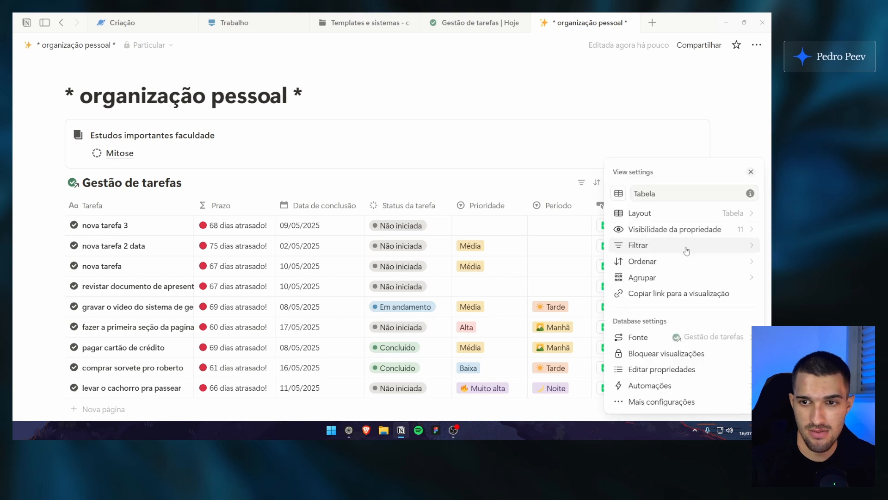
pyautogui.press('Escape')
pyautogui.click(203, 183)
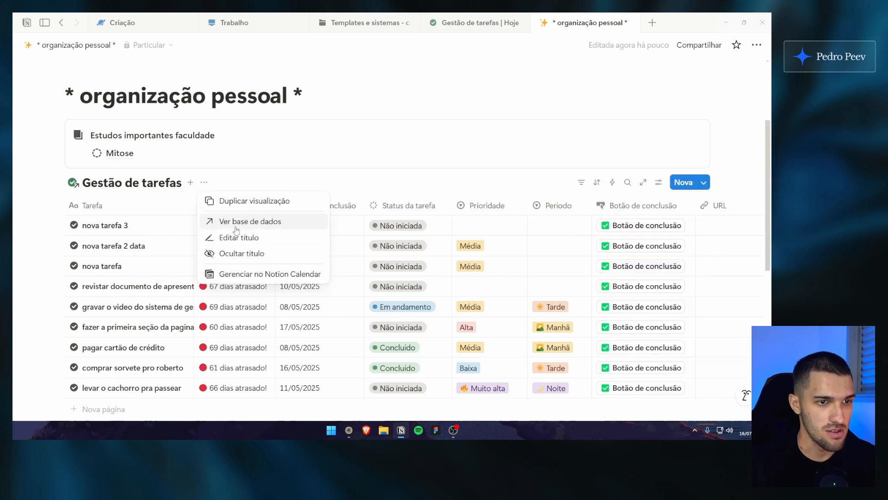
pyautogui.click(242, 253)
# Add a table view based on the existing "Hoje" view to the linked database and delete the original "Tabela" view
pyautogui.click(119, 180)
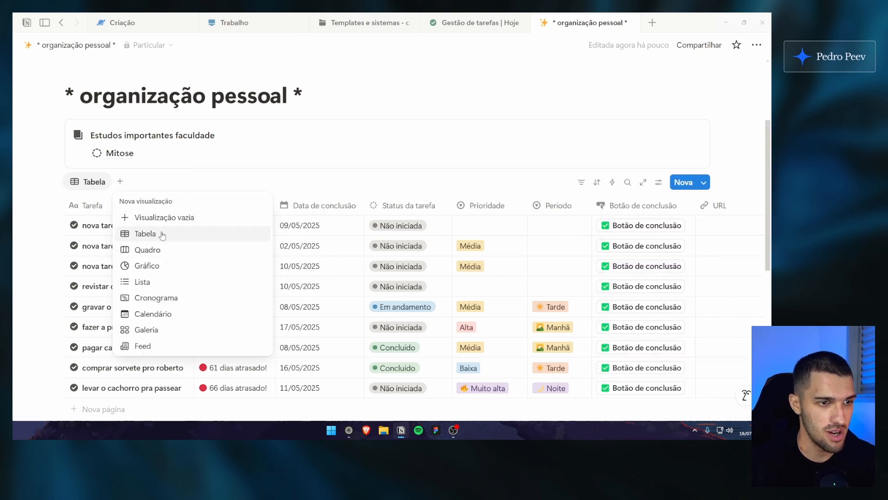
pyautogui.click(145, 233)
pyautogui.click(638, 261)
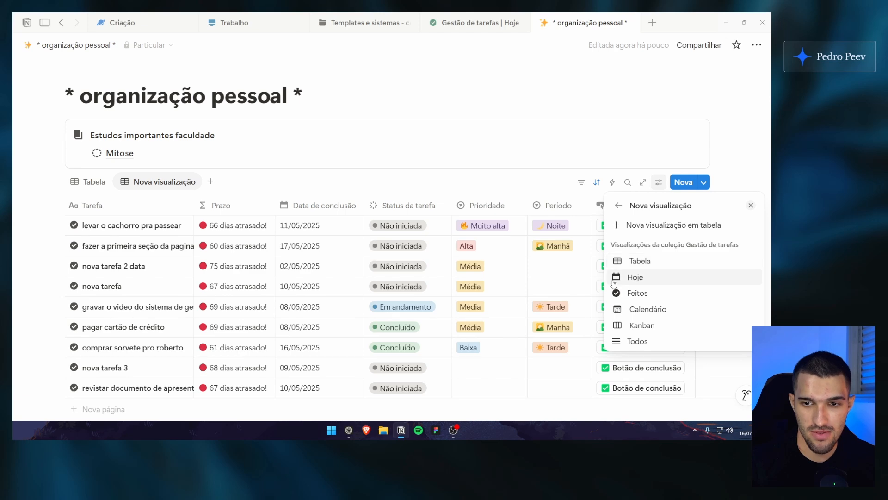
pyautogui.click(641, 280)
pyautogui.click(88, 181)
pyautogui.click(89, 181)
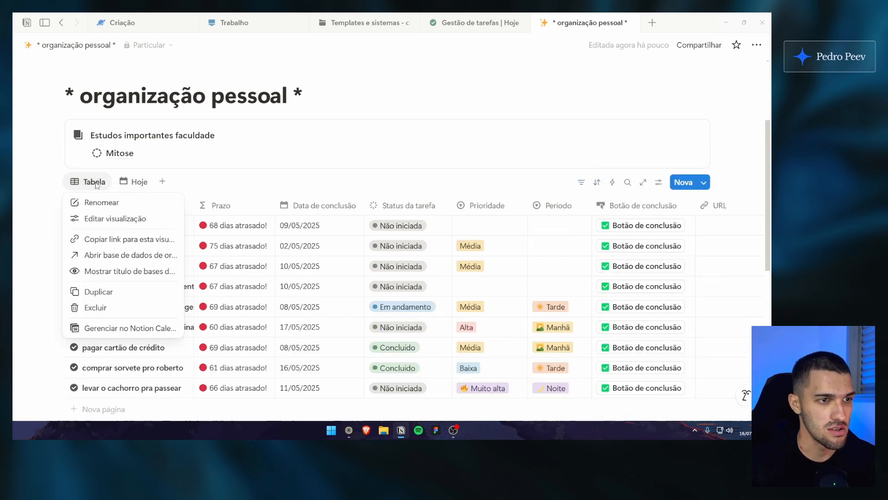
# Compare the source "Gestão de tarefas" page with its linked "Hoje" view on the "* organização pessoal *" page
pyautogui.click(476, 22)
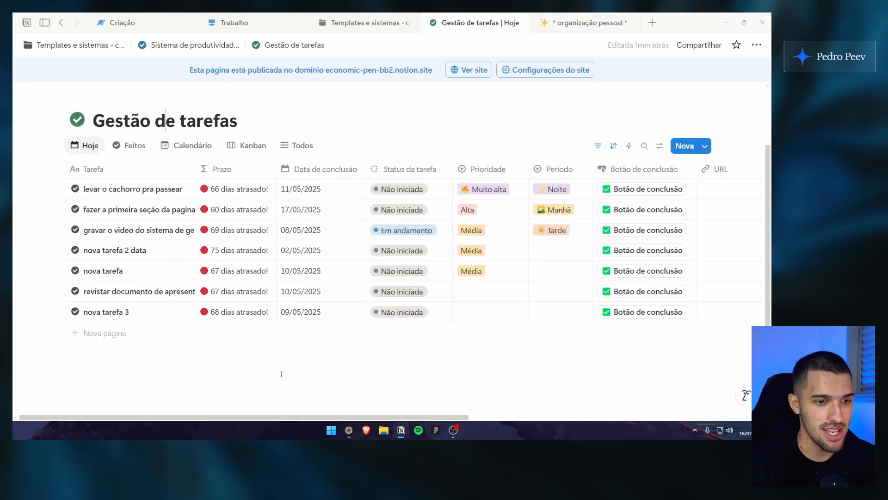
pyautogui.moveTo(321, 367); pyautogui.dragTo(320, 385)
pyautogui.click(578, 23)
pyautogui.scroll(-1, 191, 125)
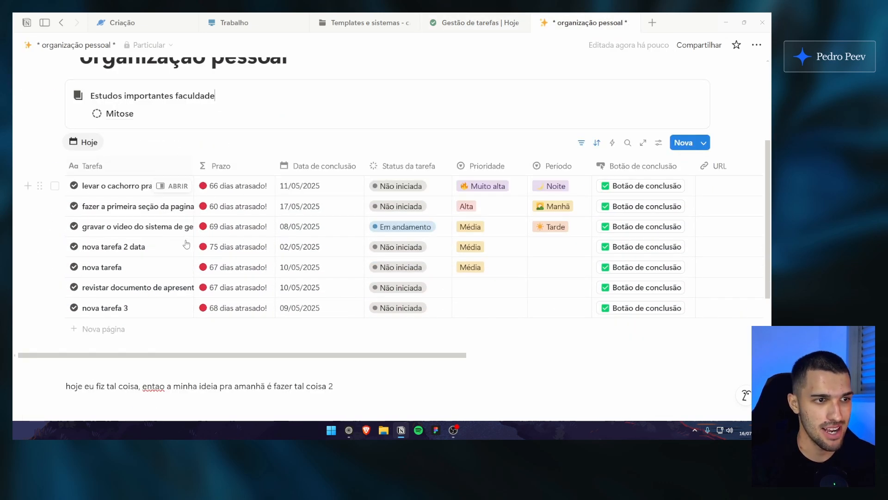
pyautogui.scroll(1, 202, 207)
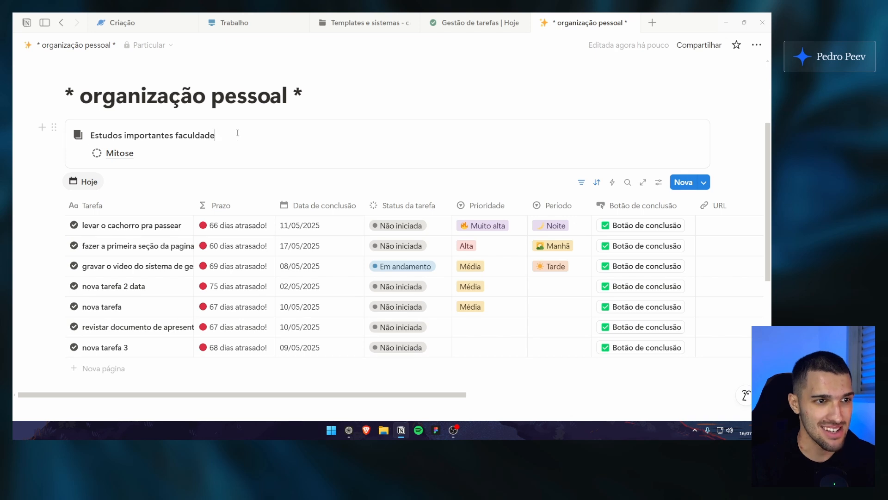
pyautogui.scroll(-2, 238, 133)
pyautogui.click(183, 334)
pyautogui.press('Return')
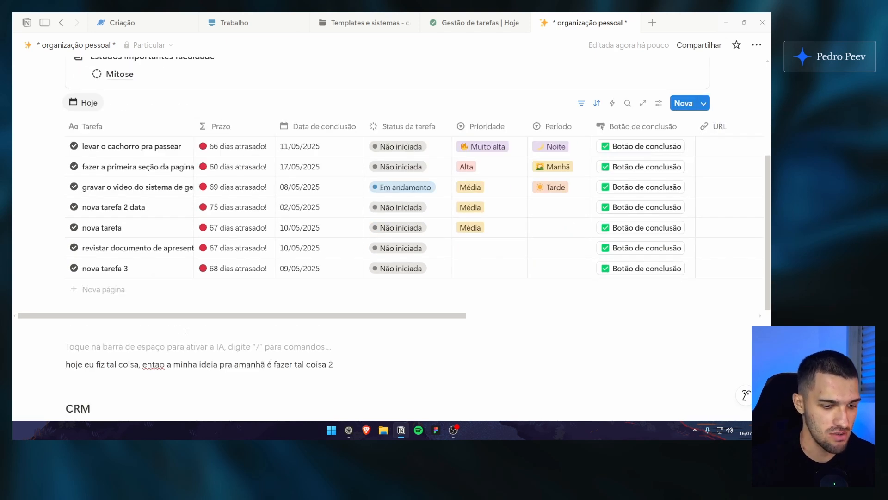
pyautogui.write('/')
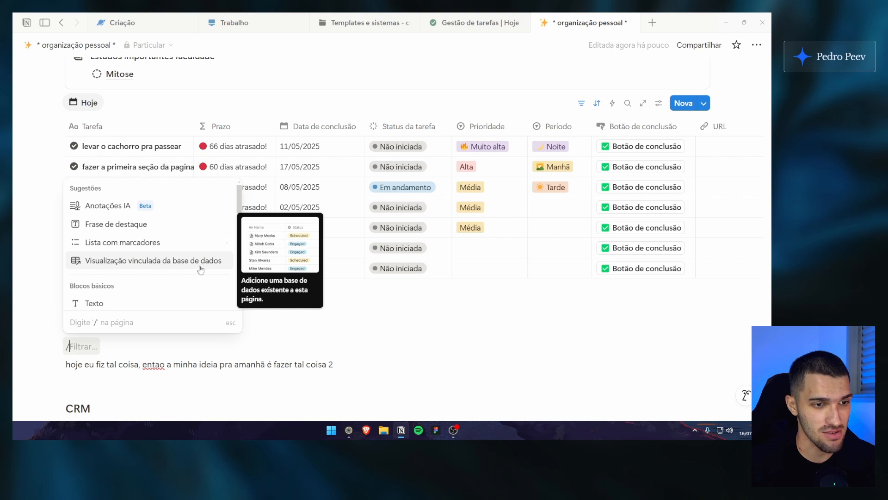
pyautogui.click(201, 352)
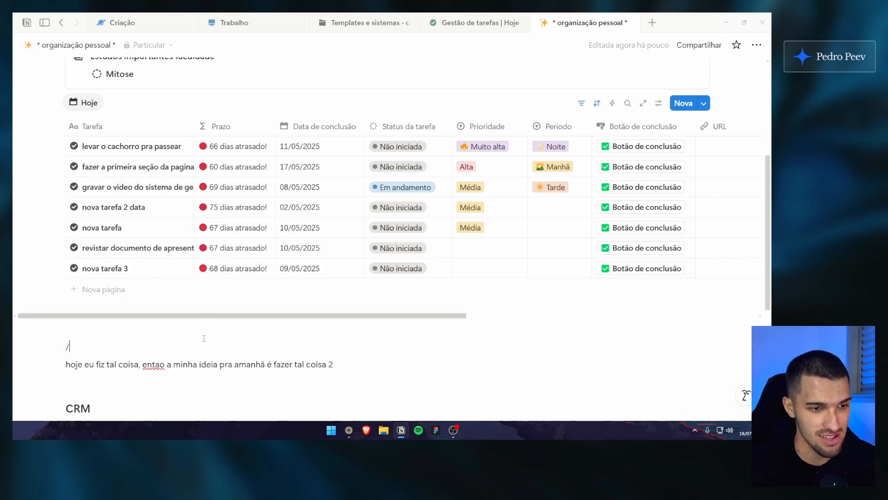
pyautogui.scroll(-2, 204, 338)
pyautogui.scroll(3, 210, 319)
pyautogui.press('BackSpace')
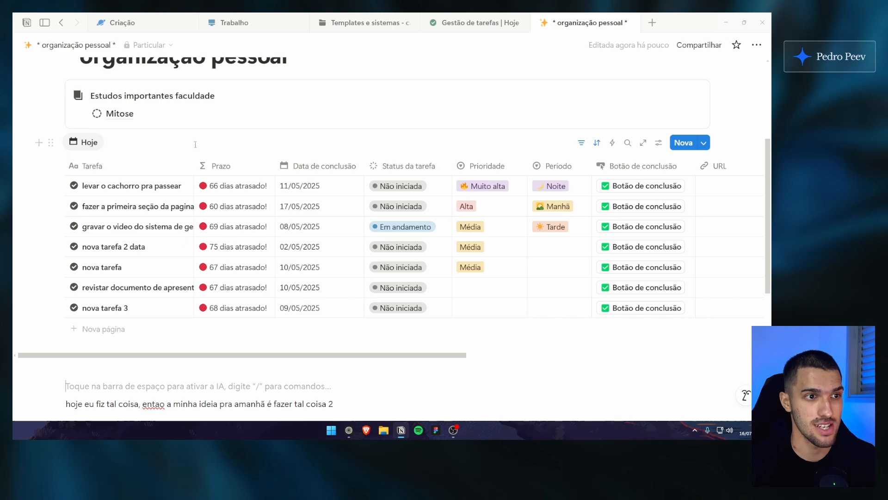
# Review the layout of the "* organização pessoal *" page, from the study callout through the linked "Hoje" table to the content below
pyautogui.scroll(1, 199, 148)
pyautogui.scroll(-1, 244, 145)
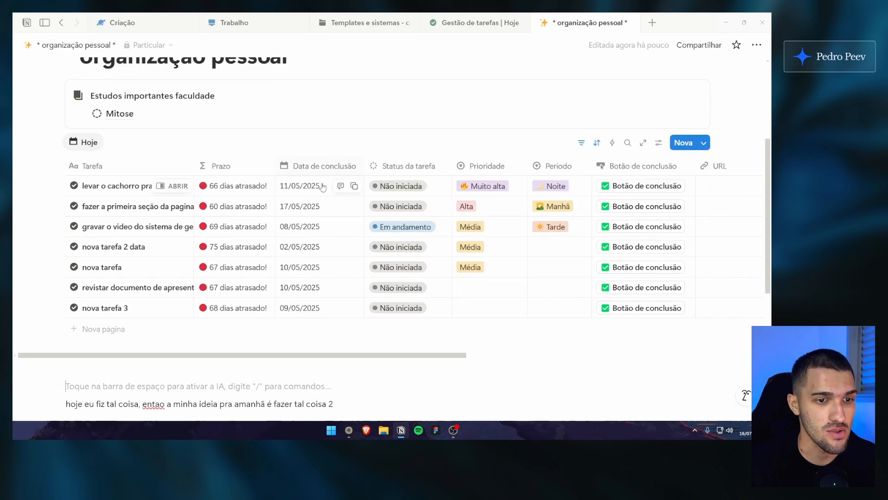
pyautogui.scroll(2, 317, 200)
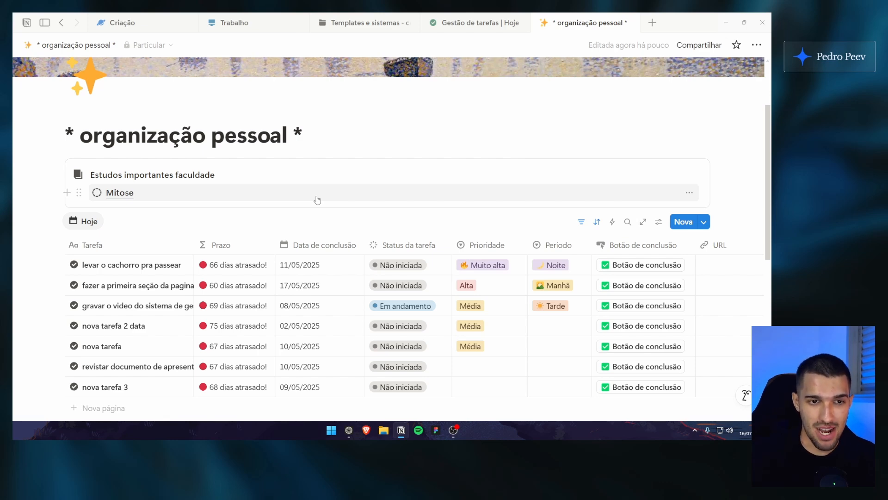
pyautogui.scroll(-2, 316, 200)
pyautogui.scroll(2, 317, 200)
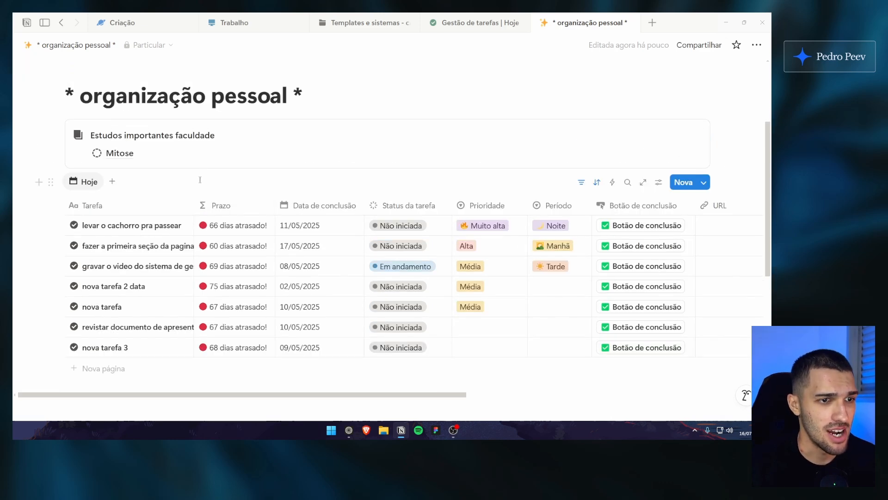
pyautogui.scroll(-5, 188, 270)
pyautogui.scroll(3, 187, 271)
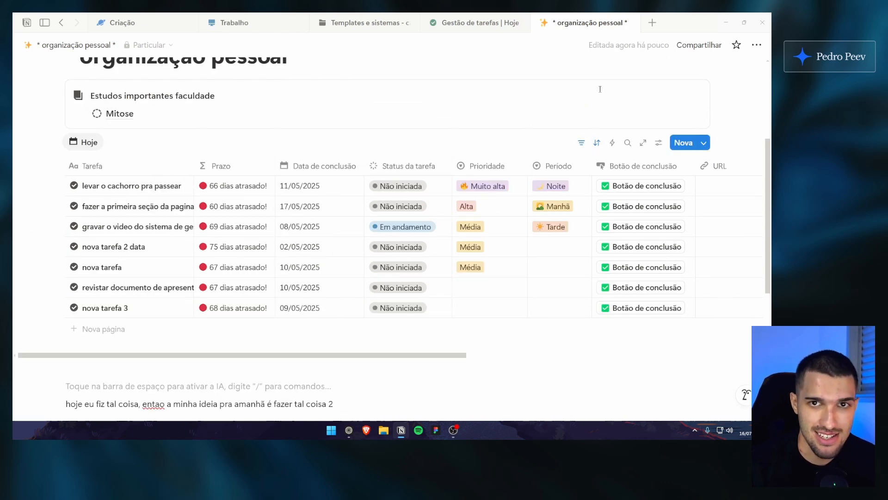
# Examine the "Templates e sistemas - canal" page and the further columns of the linked "Hoje" table on the "* organização pessoal *" page
pyautogui.hotkey('ctrl', 'shift', 'Tab')
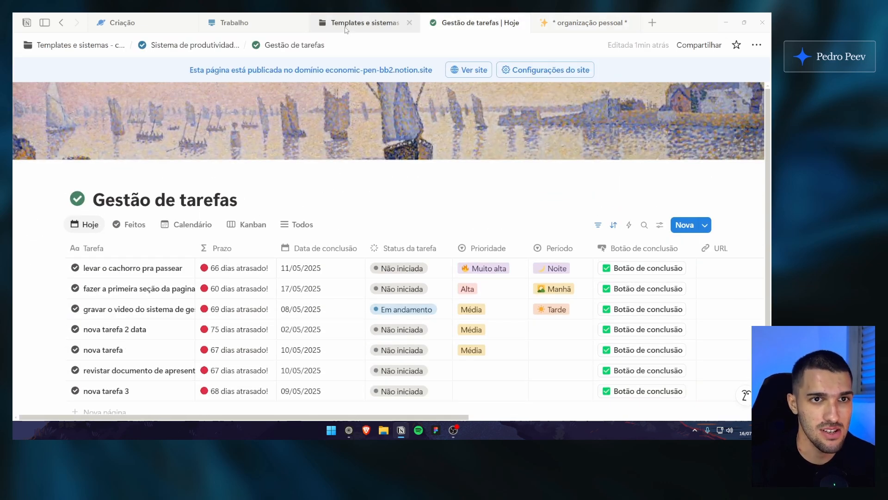
pyautogui.click(366, 23)
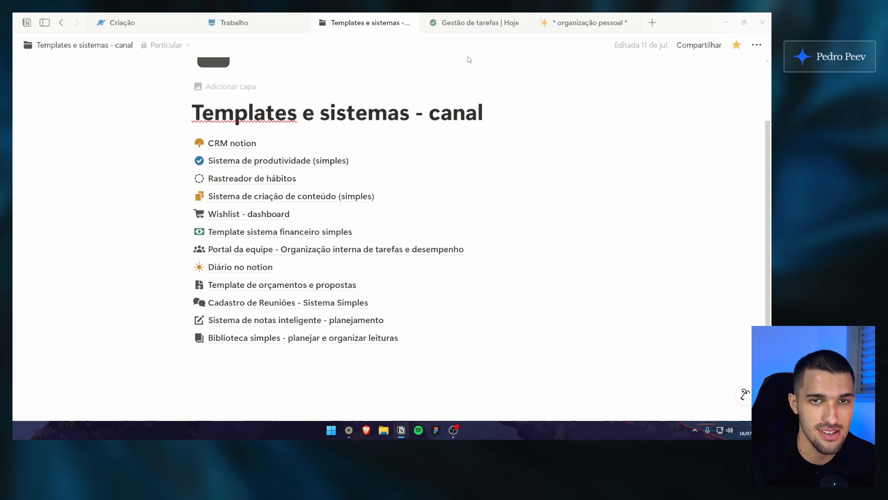
pyautogui.click(586, 23)
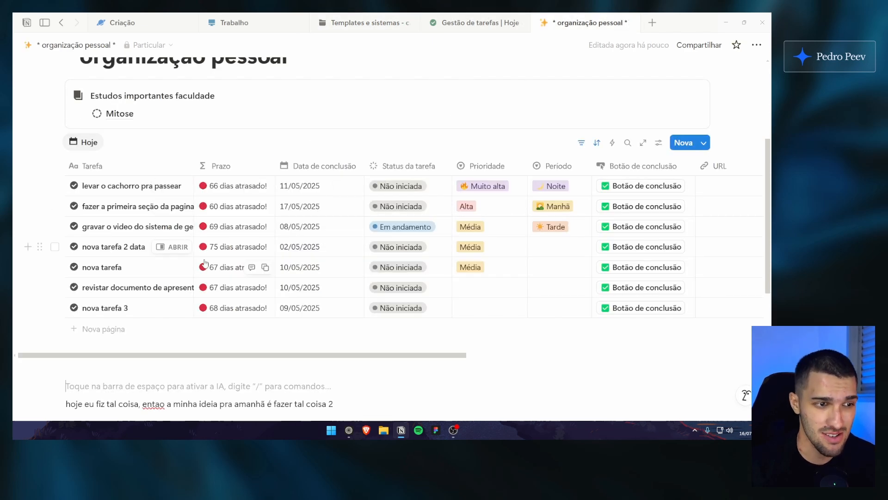
pyautogui.scroll(1, 195, 258)
pyautogui.scroll(-1, 168, 248)
pyautogui.hscroll(6, 252, 259)
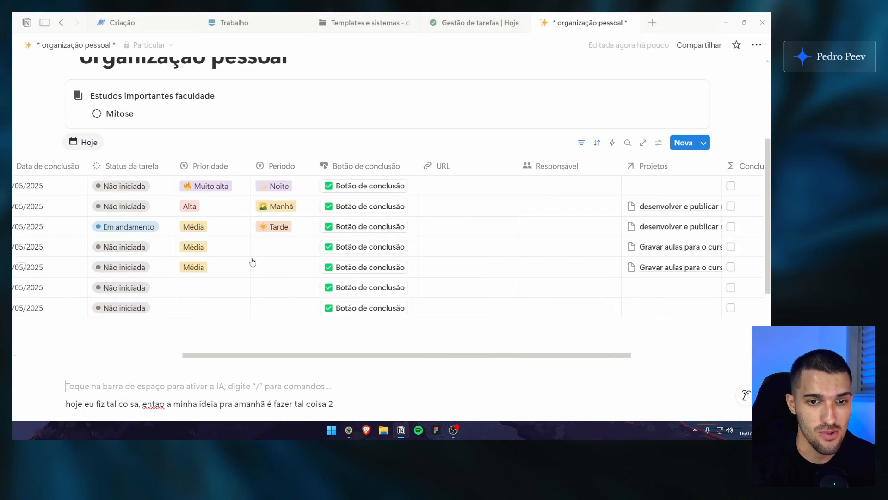
pyautogui.hscroll(-6, 295, 286)
pyautogui.scroll(1, 240, 185)
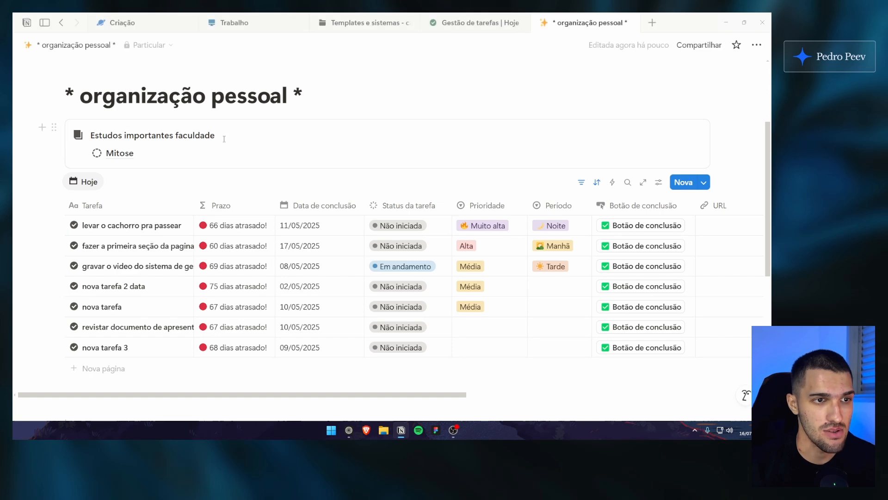
# Delete the linked Hoje task view from the organização pessoal page and close the open Gestão de tarefas page
pyautogui.click(51, 182)
pyautogui.press('Delete')
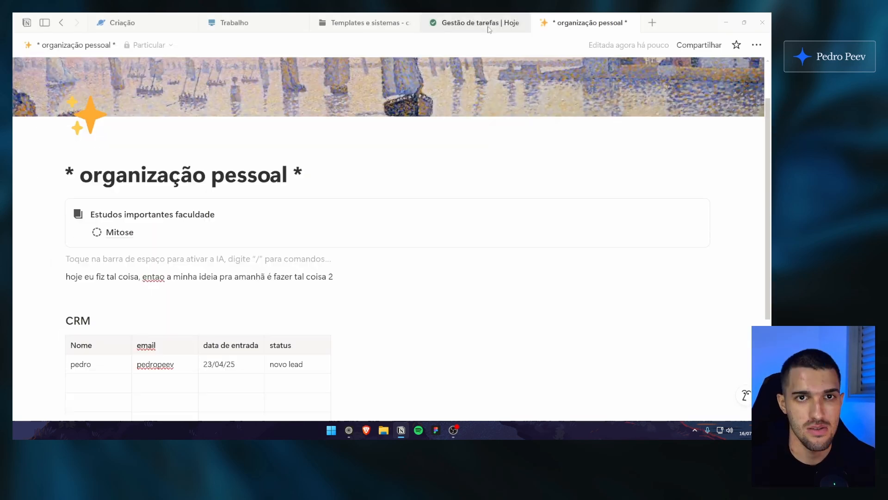
pyautogui.click(487, 29)
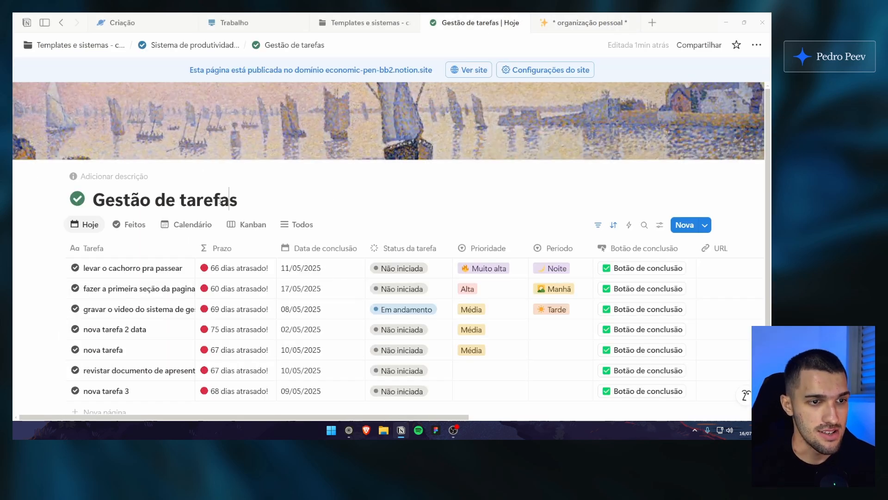
pyautogui.hotkey('ctrl', 'w')
pyautogui.scroll(-2, 350, 185)
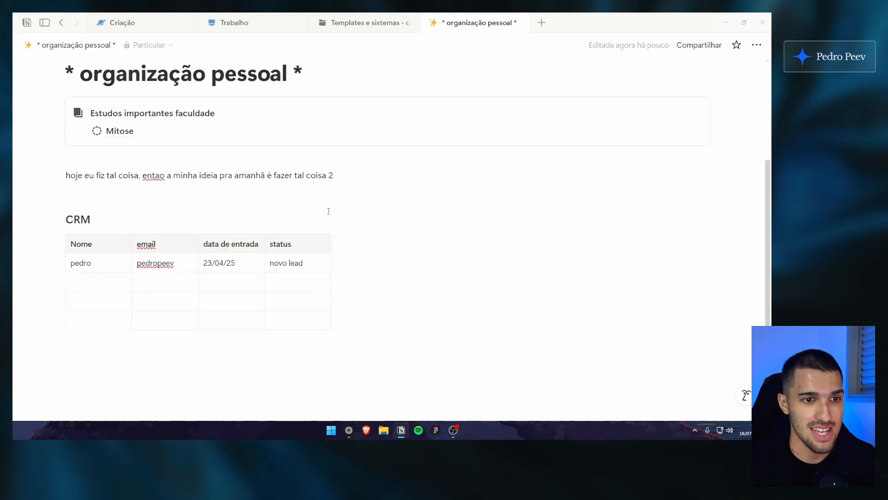
pyautogui.scroll(5, 324, 217)
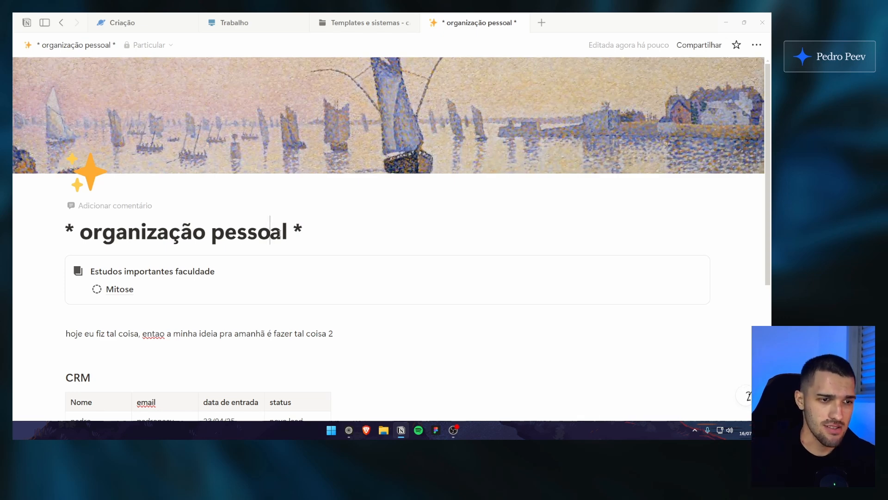
# Examine the headings and notes in the Mitose subpage and return to the organização pessoal page
pyautogui.scroll(-2, 156, 225)
pyautogui.moveTo(217, 230); pyautogui.dragTo(324, 360)
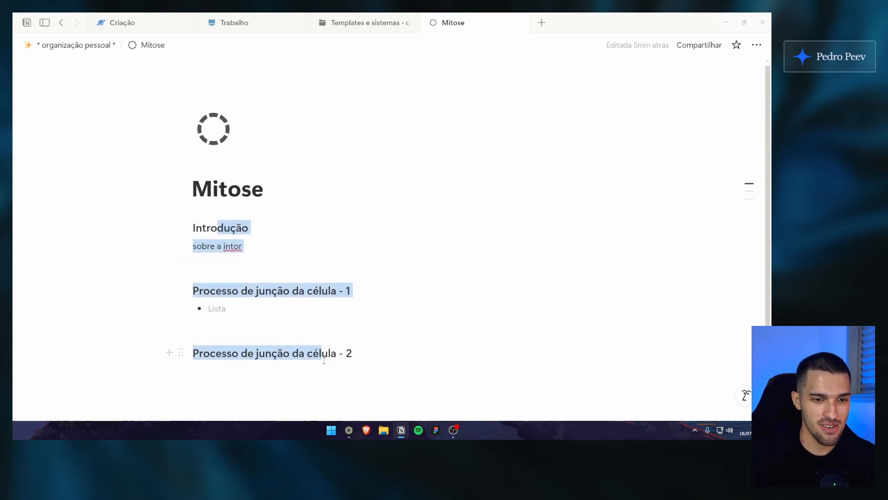
pyautogui.click(323, 358)
pyautogui.click(93, 46)
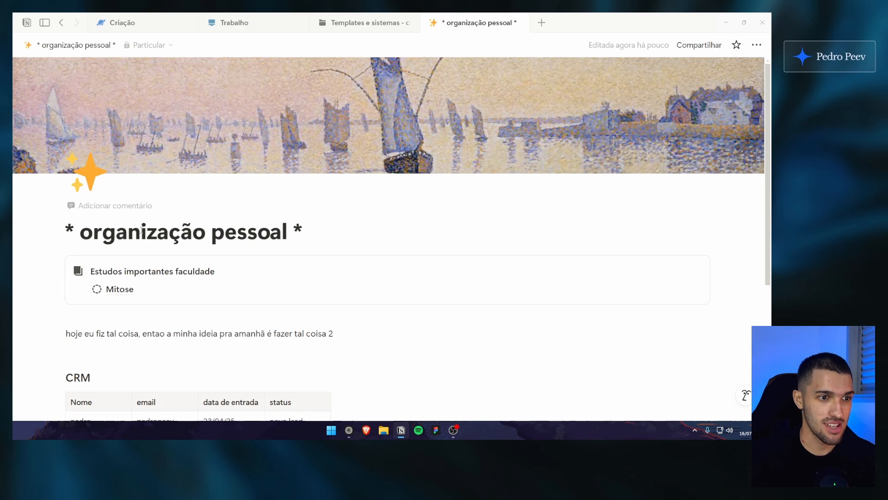
pyautogui.scroll(-1, 169, 221)
pyautogui.click(120, 249)
pyautogui.moveTo(138, 196); pyautogui.dragTo(206, 341)
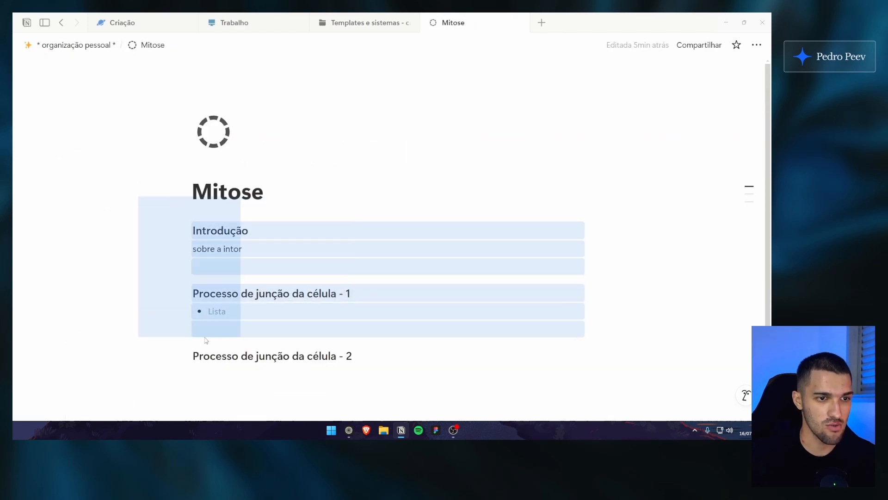
pyautogui.click(203, 339)
pyautogui.click(93, 46)
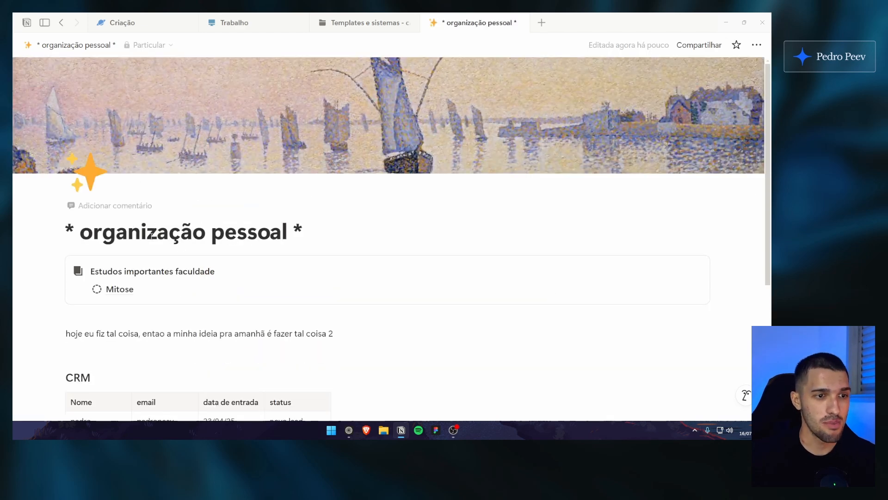
pyautogui.click(146, 230)
pyautogui.click(102, 230)
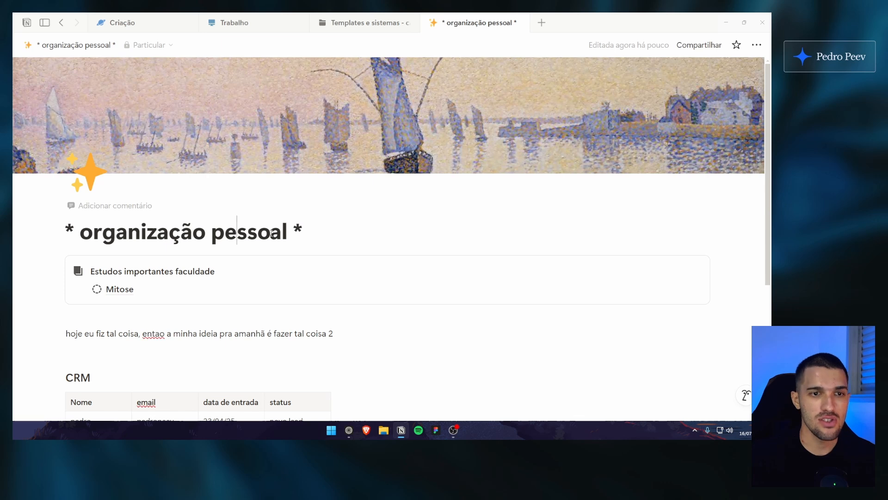
pyautogui.moveTo(270, 234); pyautogui.dragTo(130, 242)
pyautogui.click(130, 242)
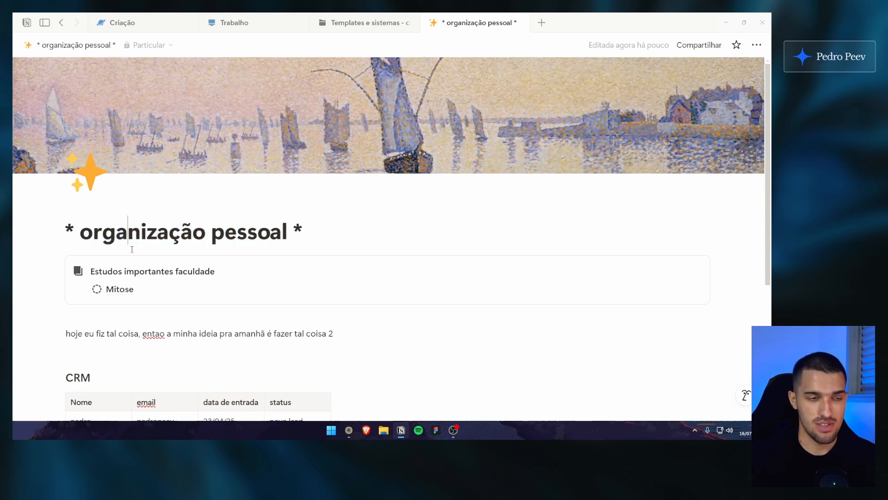
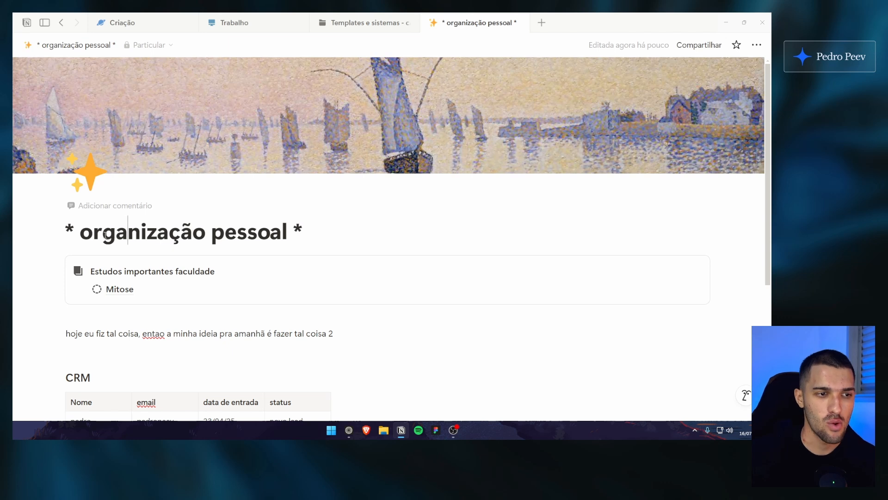
pyautogui.moveTo(105, 238); pyautogui.dragTo(269, 232)
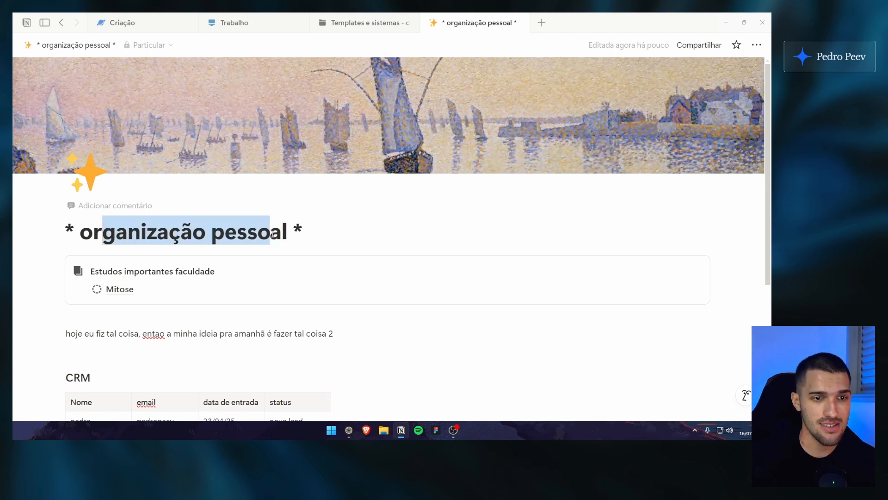
pyautogui.click(281, 228)
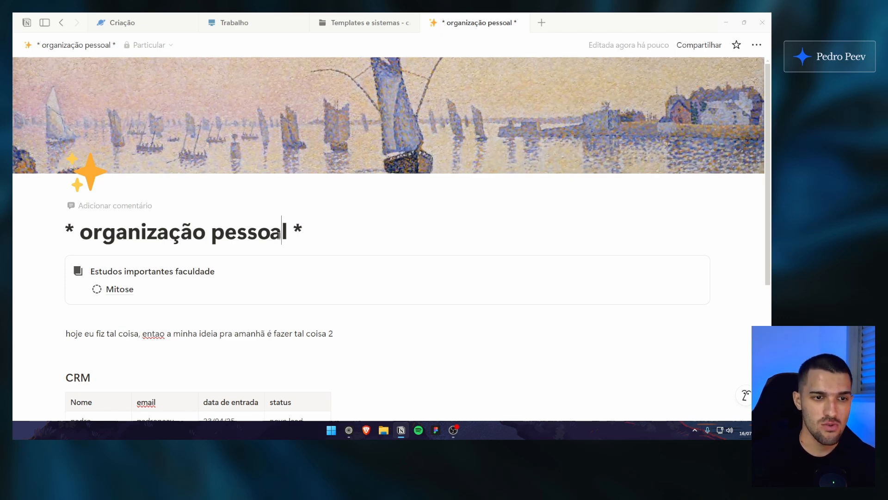
pyautogui.scroll(-5, 280, 245)
pyautogui.scroll(3, 285, 278)
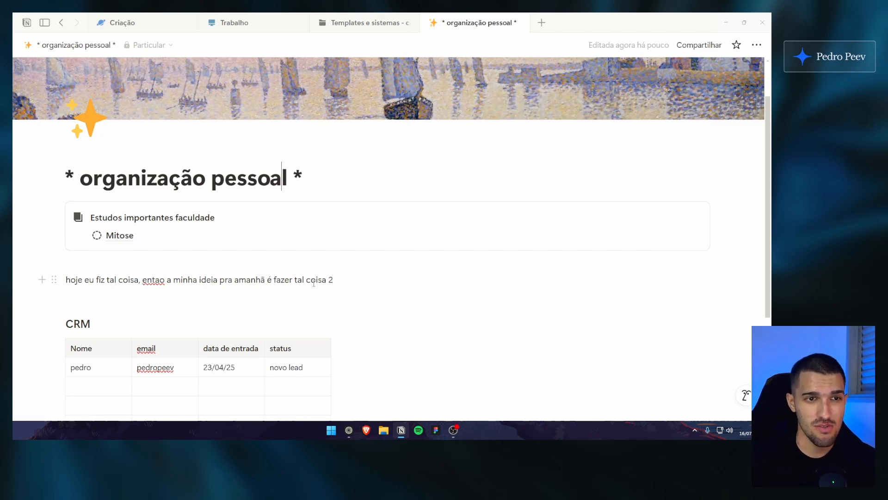
pyautogui.scroll(2, 306, 281)
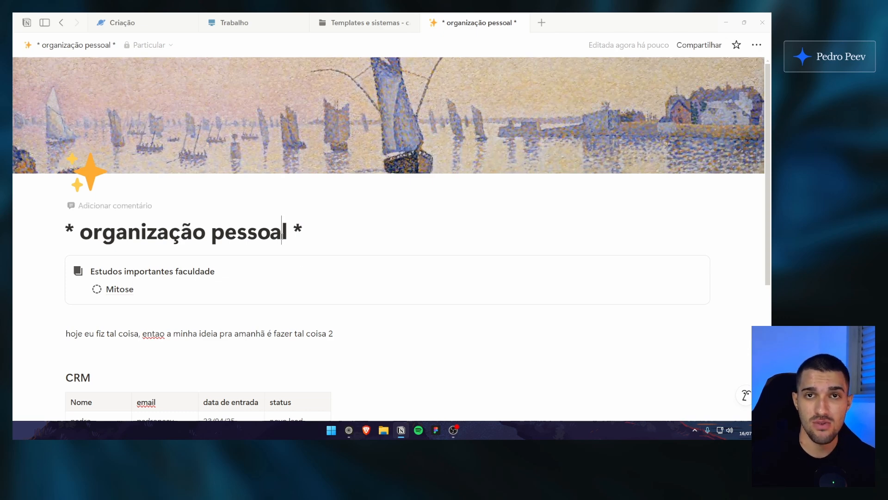
pyautogui.scroll(-2, 282, 231)
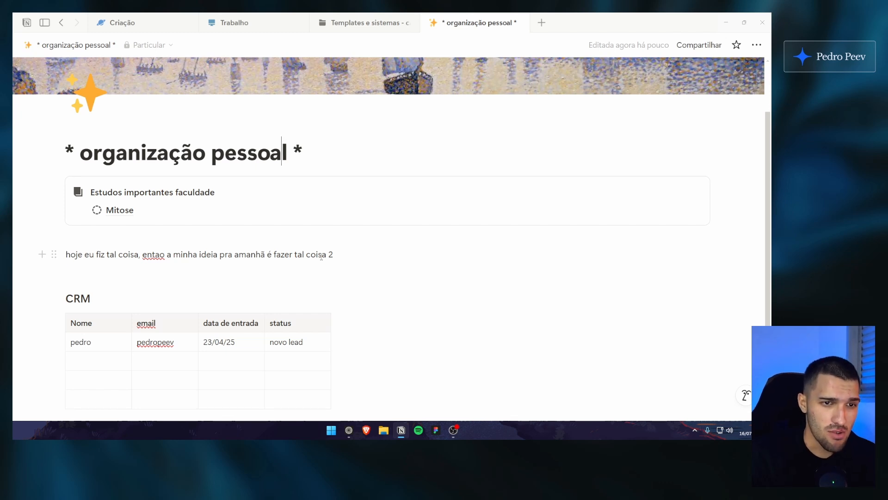
pyautogui.scroll(2, 322, 256)
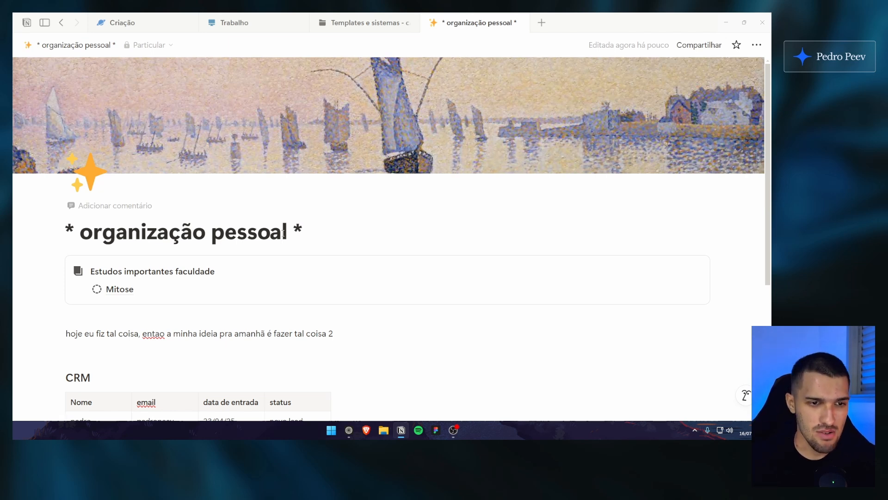
pyautogui.click(193, 236)
pyautogui.moveTo(102, 234); pyautogui.dragTo(193, 234)
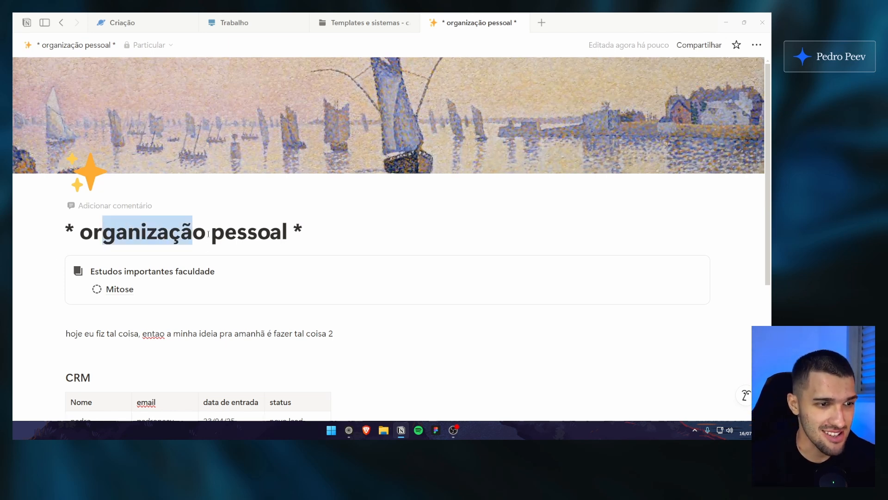
pyautogui.click(271, 234)
pyautogui.moveTo(272, 234); pyautogui.dragTo(103, 233)
pyautogui.click(103, 234)
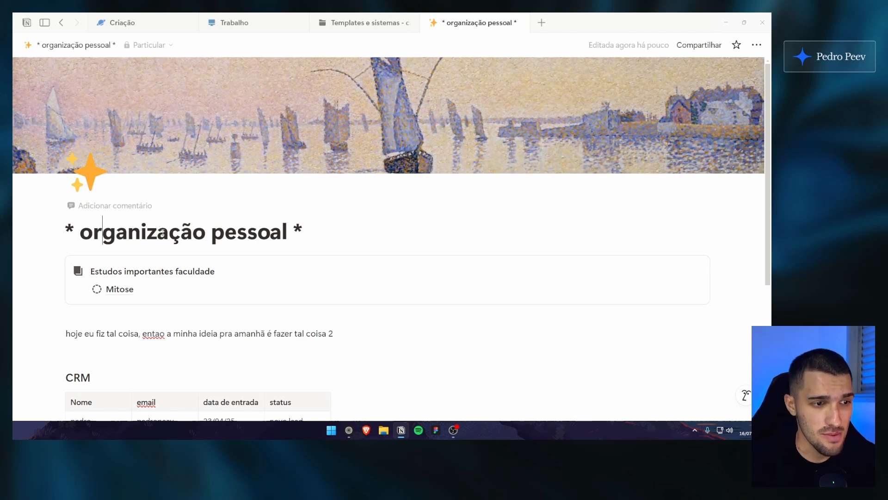
pyautogui.moveTo(102, 232); pyautogui.dragTo(270, 232)
pyautogui.click(281, 232)
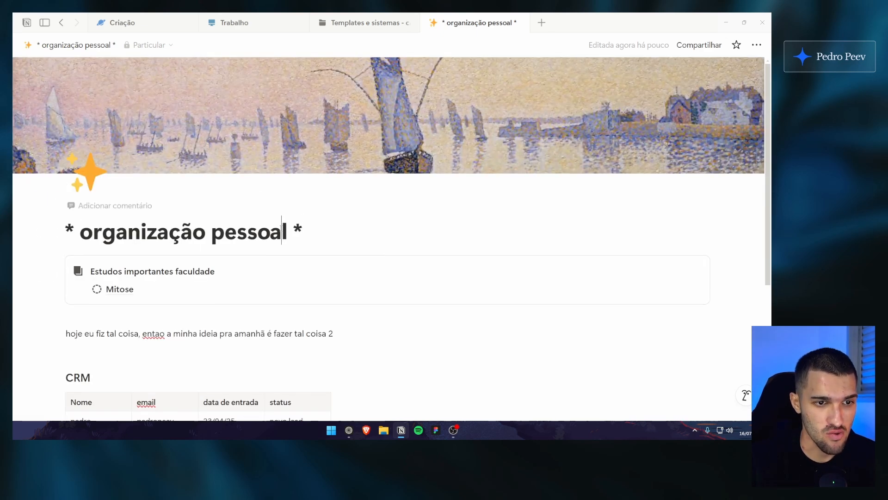
pyautogui.moveTo(283, 232); pyautogui.dragTo(93, 231)
pyautogui.click(93, 232)
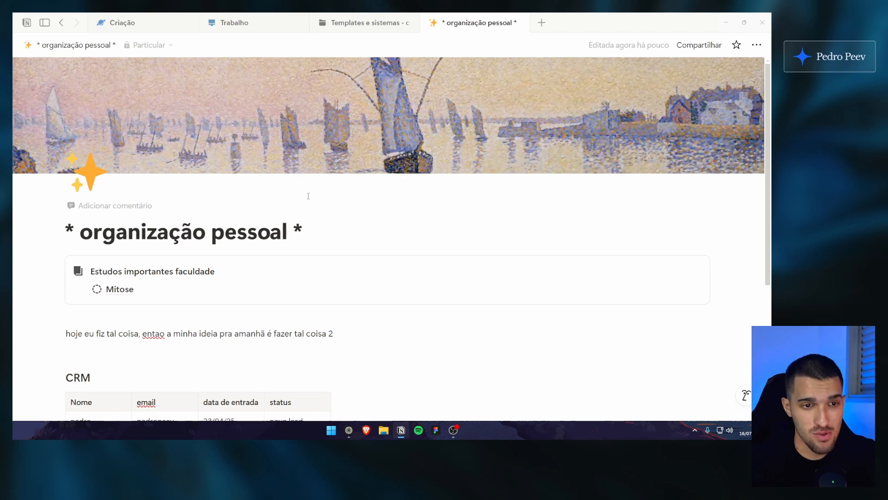
pyautogui.click(281, 230)
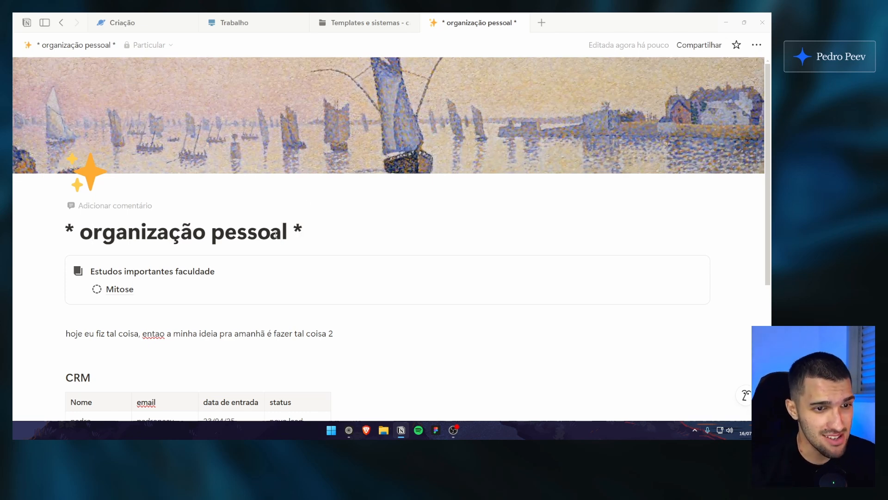
pyautogui.scroll(-3, 292, 212)
pyautogui.scroll(3, 297, 232)
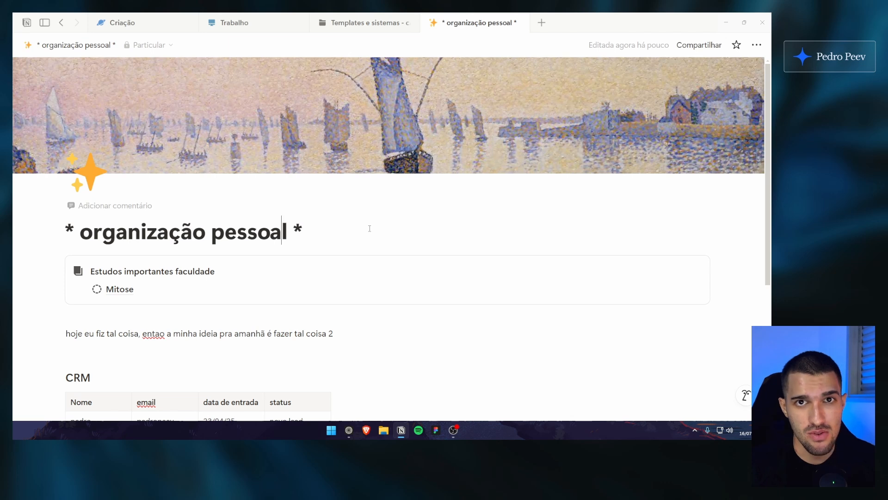
# Look through the list of templates on the Templates e sistemas - canal page and return to the organização pessoal page
pyautogui.hotkey('ctrl', 'shift', 'Tab')
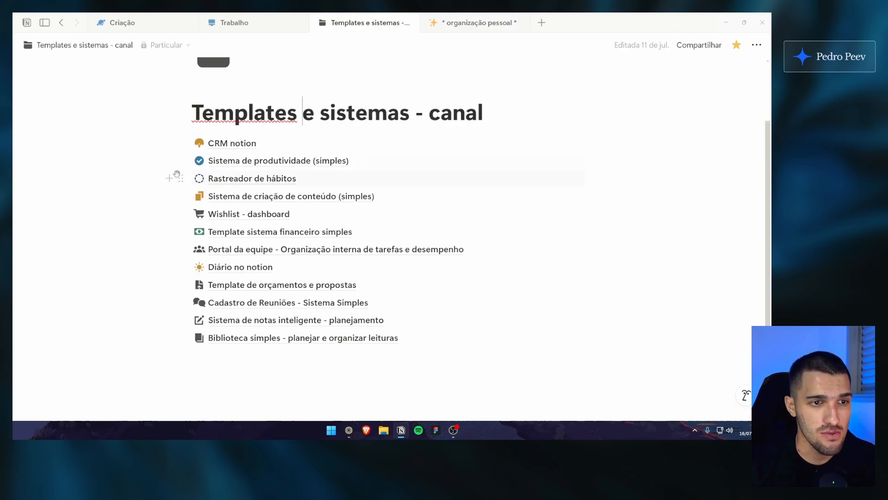
pyautogui.moveTo(131, 161); pyautogui.dragTo(273, 335)
pyautogui.click(297, 374)
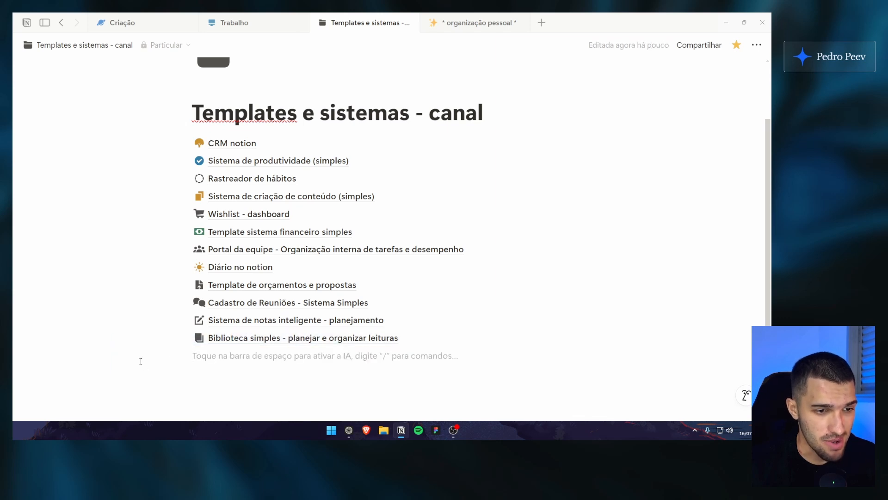
pyautogui.moveTo(151, 358); pyautogui.dragTo(98, 299)
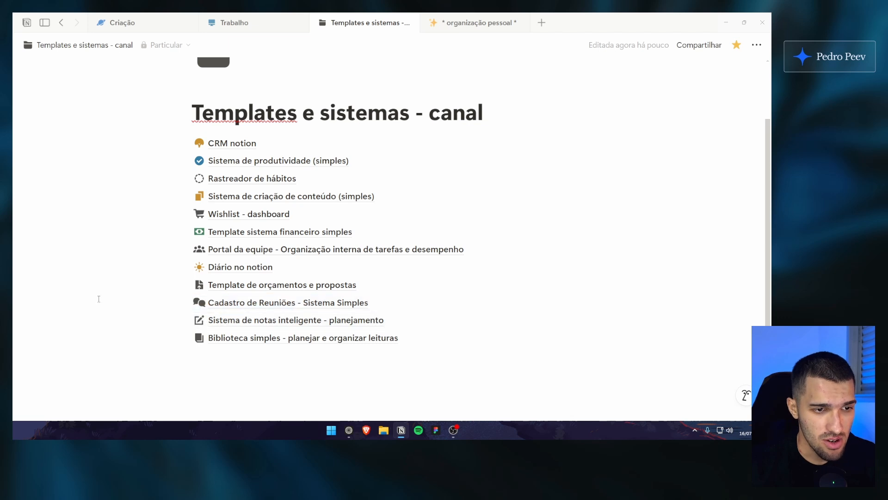
pyautogui.scroll(2, 95, 259)
pyautogui.scroll(-1, 111, 231)
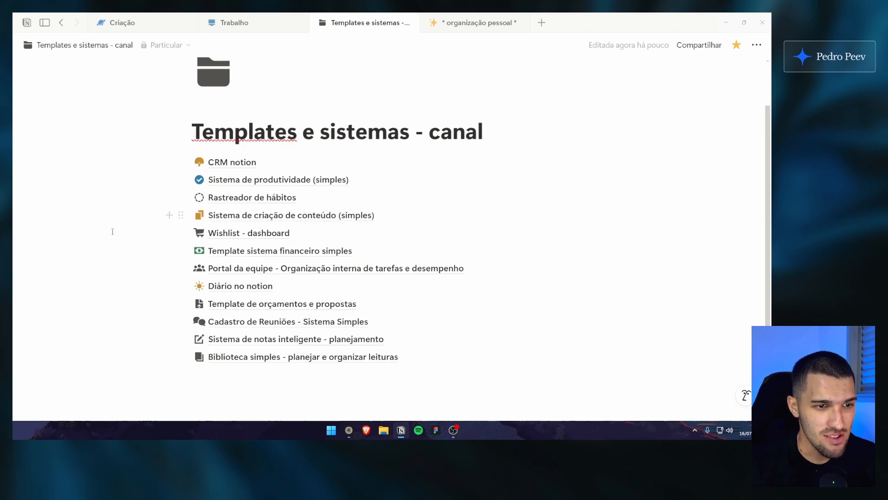
pyautogui.moveTo(96, 212); pyautogui.dragTo(49, 252)
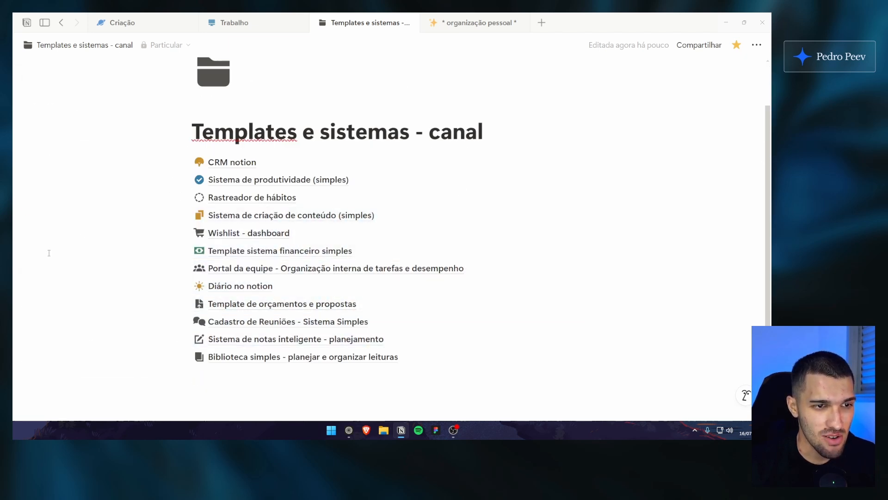
pyautogui.scroll(-1, 117, 178)
pyautogui.moveTo(116, 174); pyautogui.dragTo(131, 238)
pyautogui.hotkey('ctrl', 'Tab')
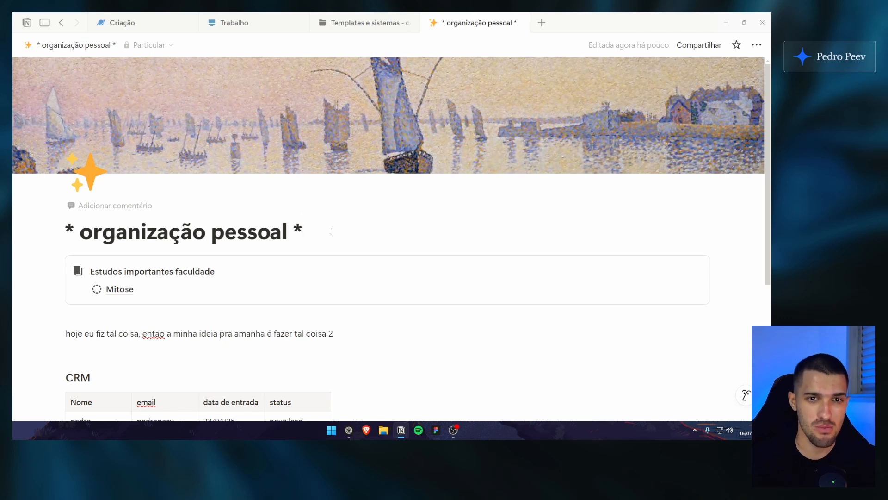
pyautogui.click(366, 22)
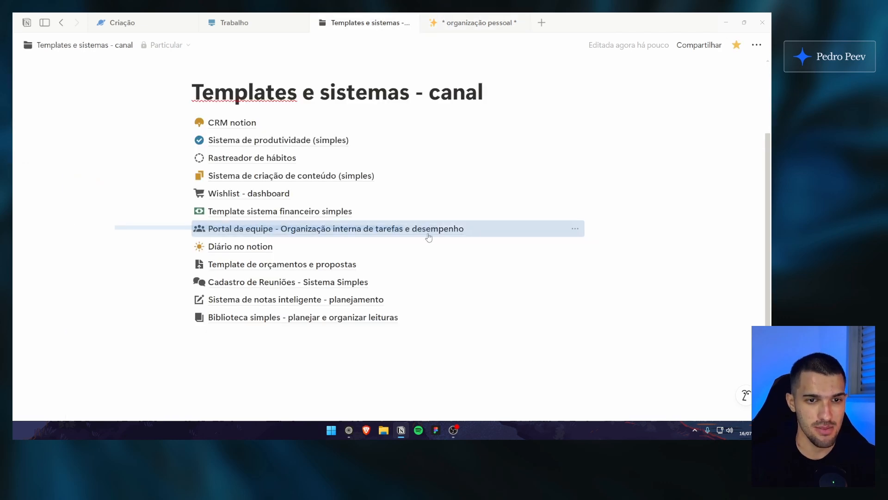
pyautogui.hotkey('ctrl', 'Tab')
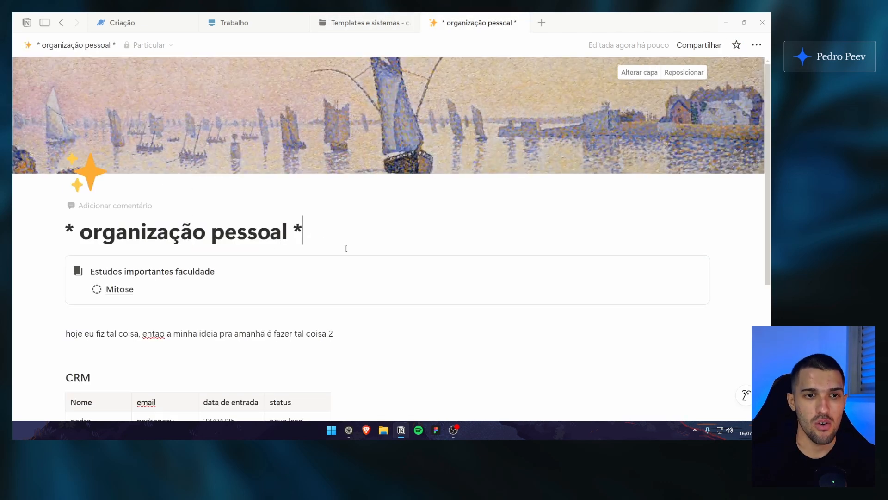
pyautogui.moveTo(278, 235); pyautogui.dragTo(115, 234)
pyautogui.click(323, 228)
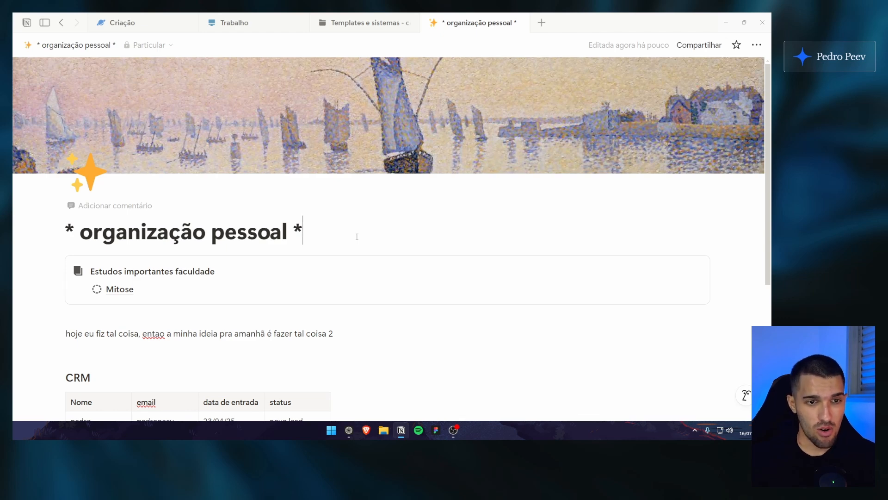
pyautogui.scroll(-4, 356, 234)
pyautogui.scroll(2, 324, 194)
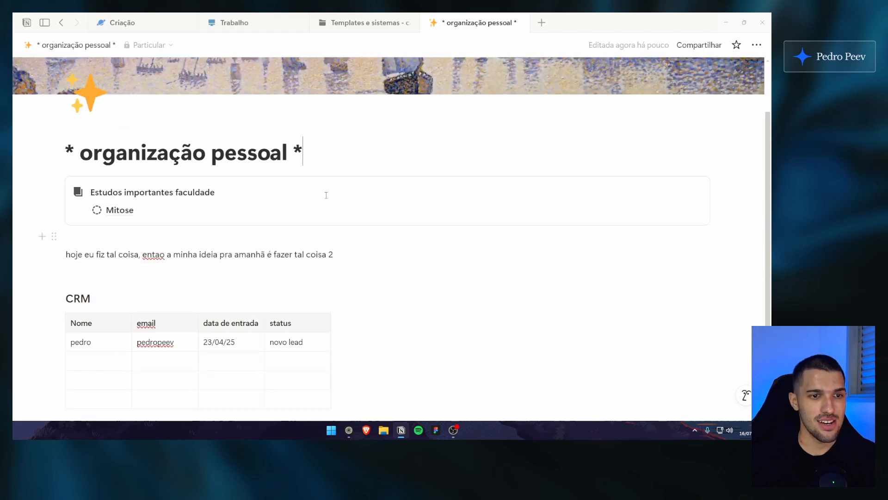
pyautogui.scroll(2, 336, 212)
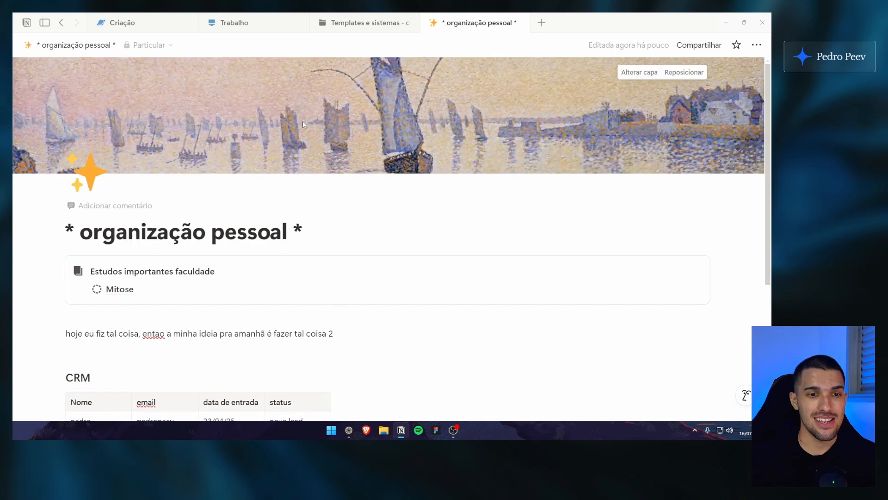
pyautogui.scroll(-3, 352, 231)
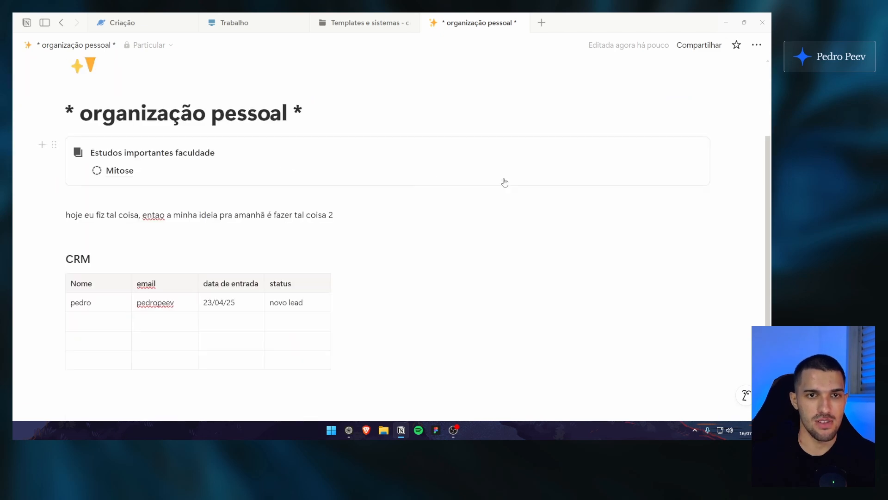
pyautogui.scroll(3, 504, 183)
pyautogui.scroll(-3, 765, 125)
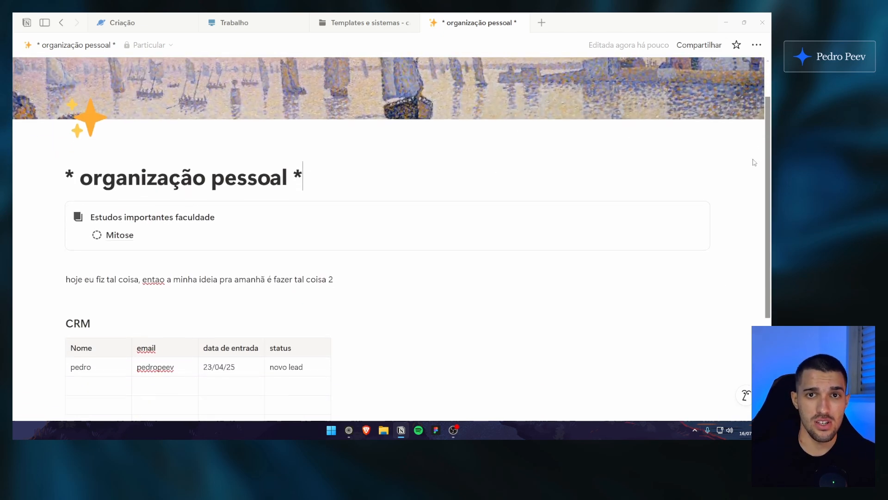
pyautogui.scroll(3, 741, 199)
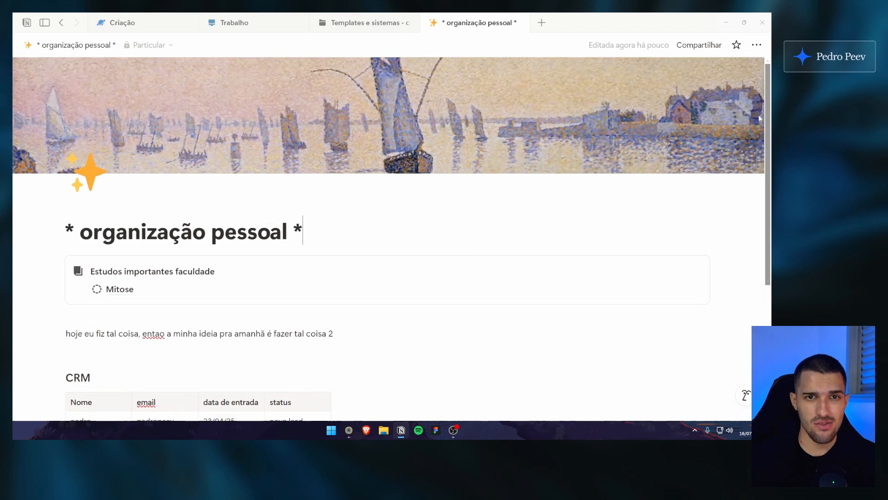
pyautogui.scroll(-3, 740, 196)
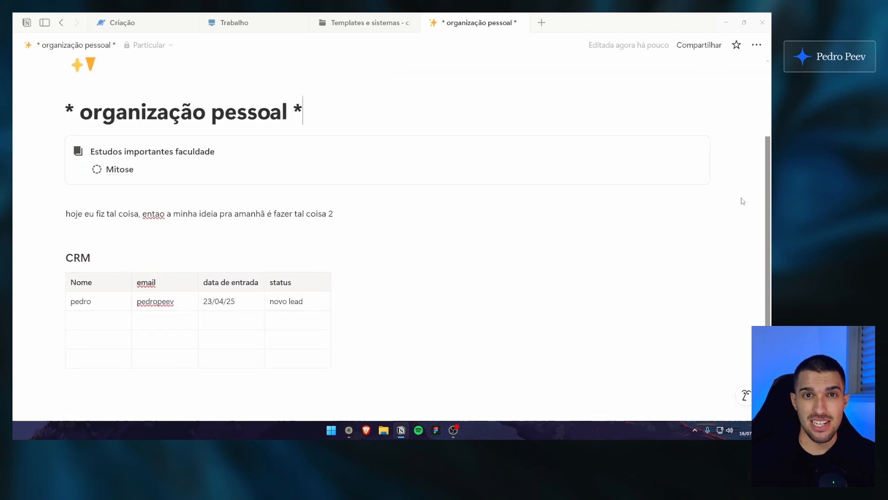
pyautogui.scroll(1, 741, 197)
pyautogui.scroll(-1, 740, 195)
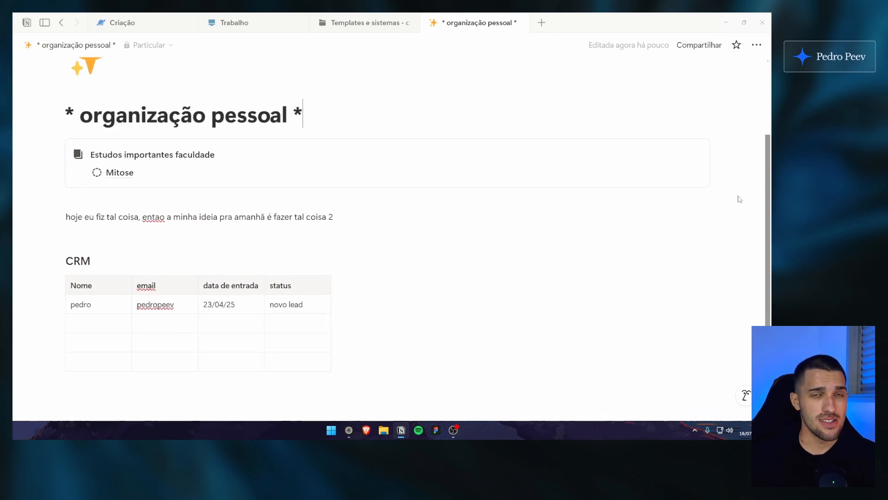
pyautogui.scroll(3, 740, 196)
pyautogui.scroll(-3, 752, 80)
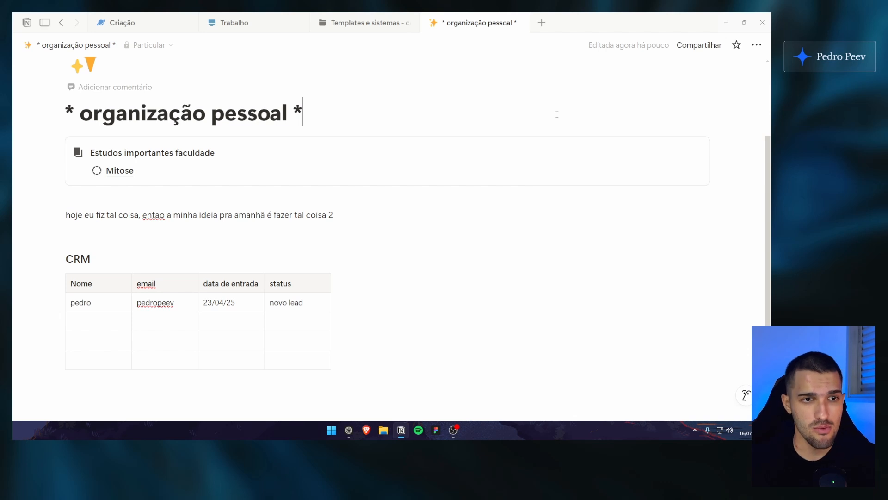
pyautogui.scroll(3, 551, 121)
pyautogui.scroll(-3, 550, 121)
pyautogui.scroll(1, 769, 173)
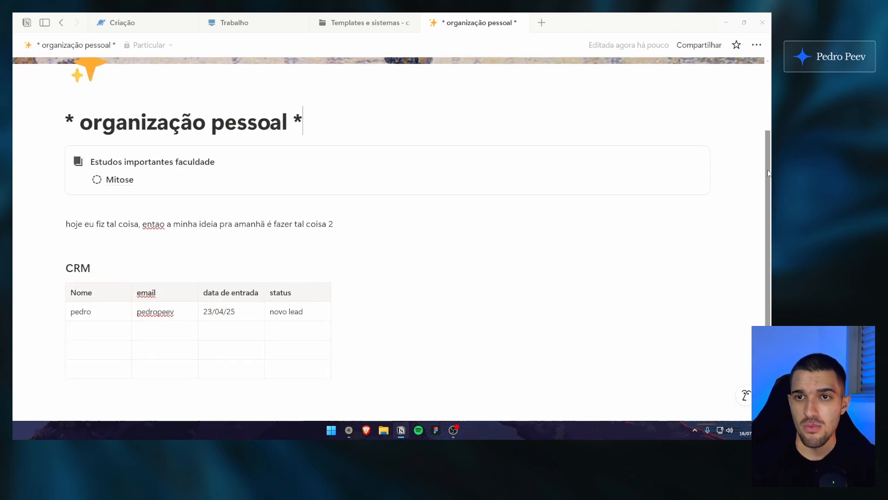
pyautogui.scroll(-1, 765, 174)
pyautogui.scroll(3, 422, 235)
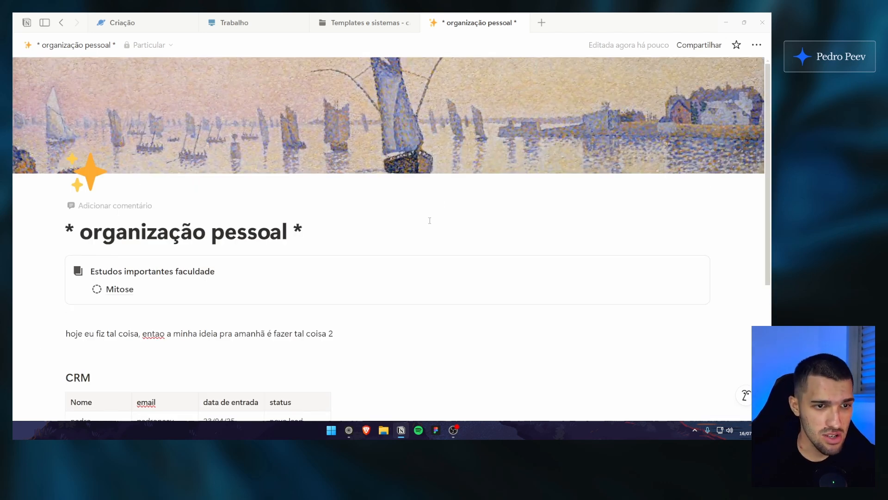
pyautogui.scroll(-3, 429, 221)
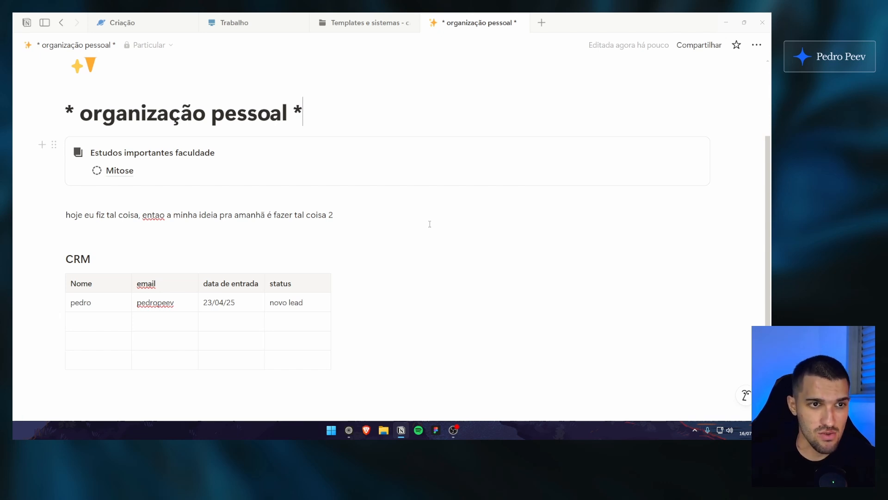
pyautogui.click(430, 224)
pyautogui.scroll(-2, 430, 224)
pyautogui.click(398, 326)
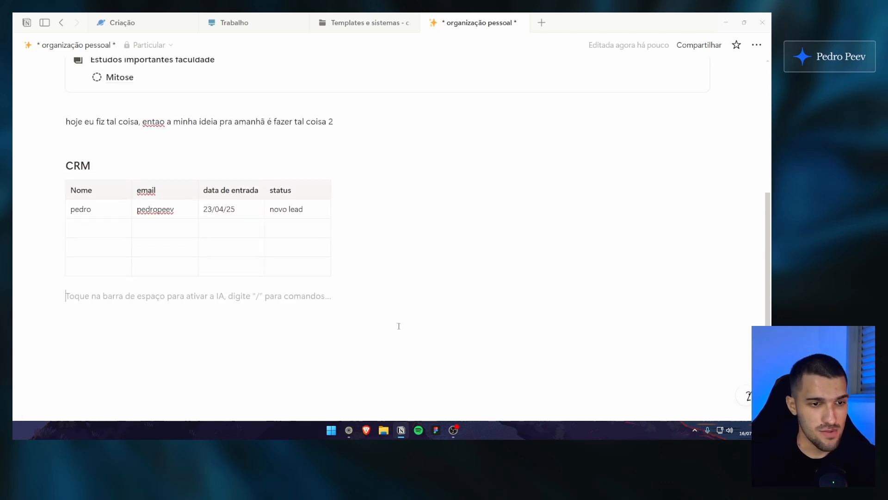
pyautogui.scroll(3, 399, 326)
pyautogui.click(328, 255)
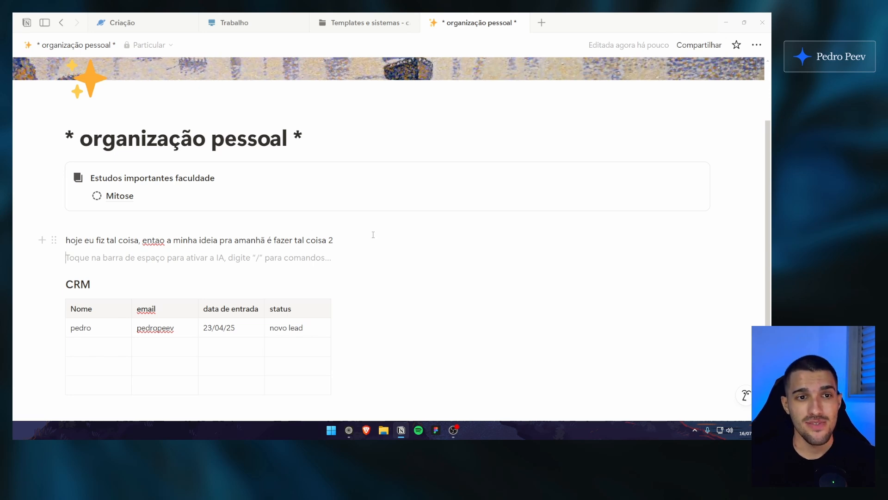
pyautogui.scroll(3, 372, 235)
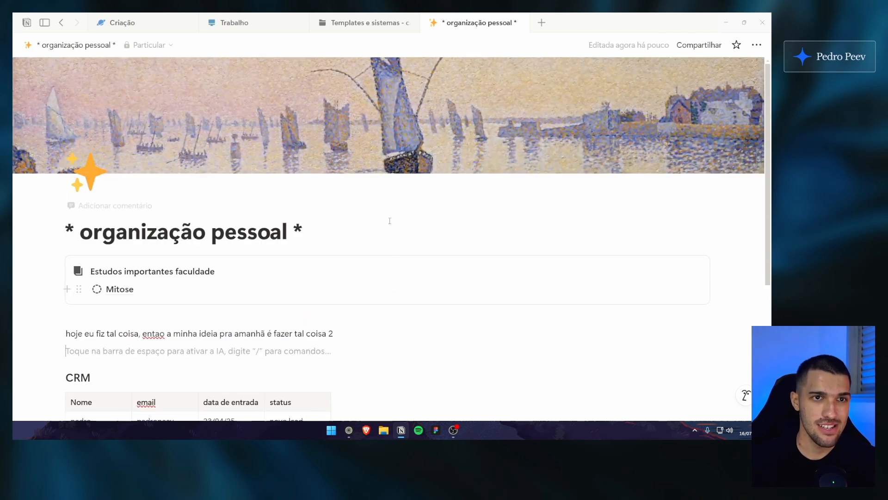
# From the Templates e sistemas - canal page, open Sistema de produtividade (simples) in a separate tab and read its two reminders
pyautogui.click(368, 28)
pyautogui.scroll(-1, 167, 151)
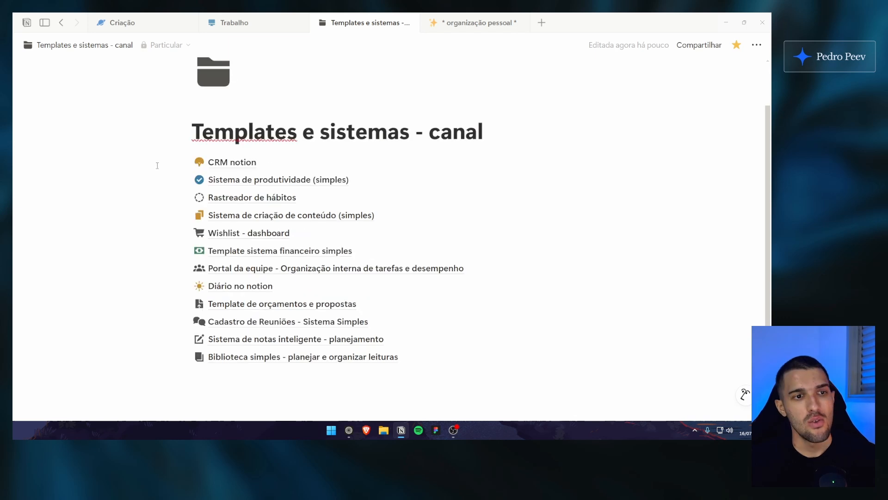
pyautogui.middleClick(222, 180)
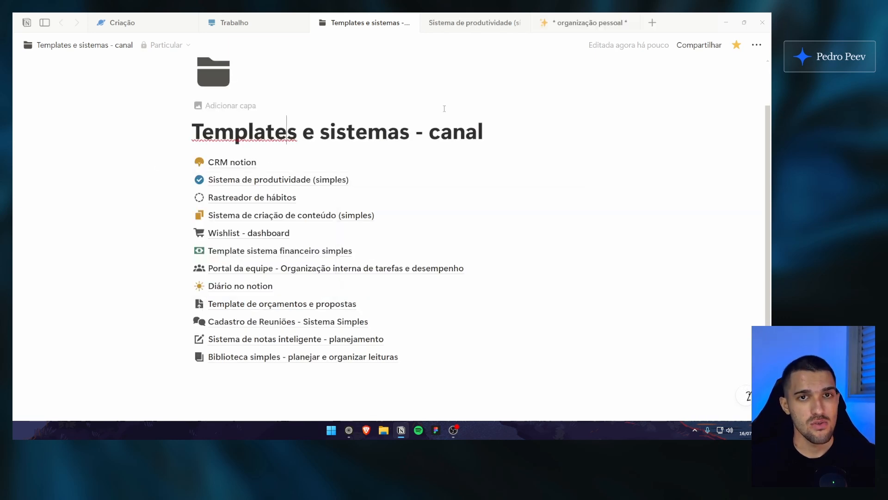
pyautogui.click(470, 22)
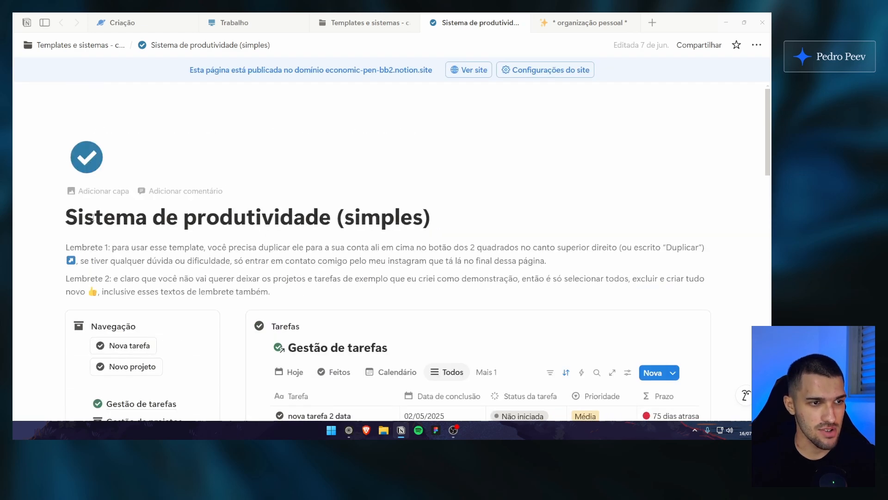
pyautogui.moveTo(94, 217); pyautogui.dragTo(251, 291)
pyautogui.click(252, 292)
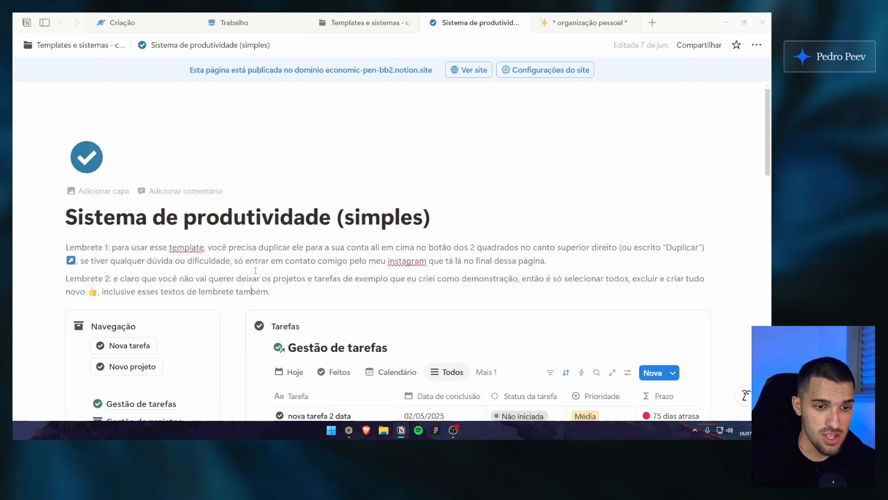
# Hide the Gestão de tarefas database title in the Tarefas section and look over the task list
pyautogui.scroll(-2, 255, 270)
pyautogui.click(396, 268)
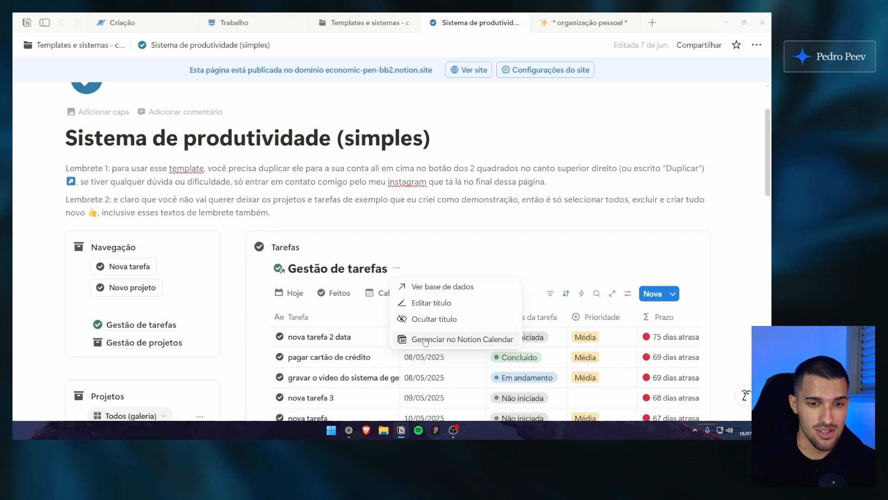
pyautogui.scroll(-3, 347, 256)
pyautogui.scroll(-3, 347, 256)
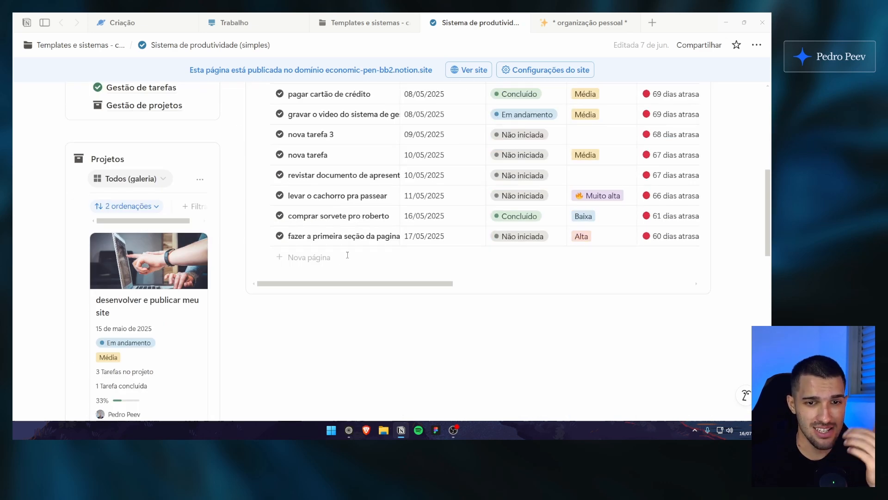
pyautogui.scroll(4, 347, 255)
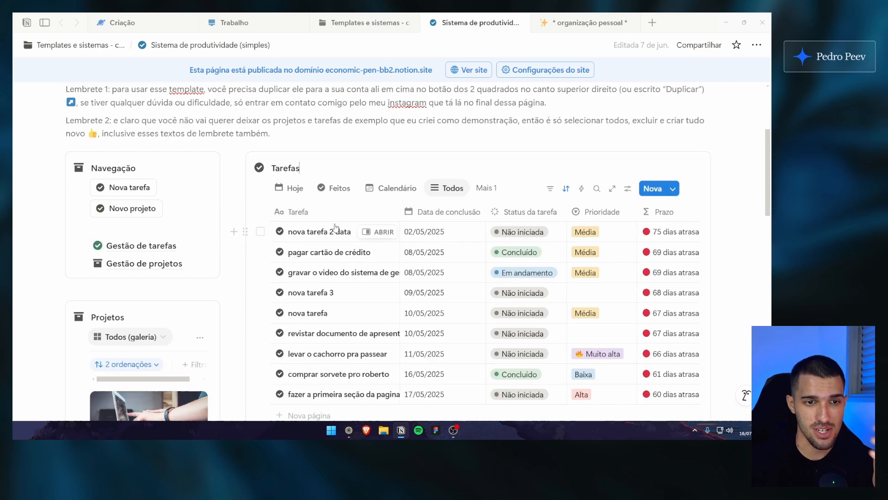
# Create a new task from the Navegação section and title it "falar com fulano sobre projeto tal"
pyautogui.click(132, 188)
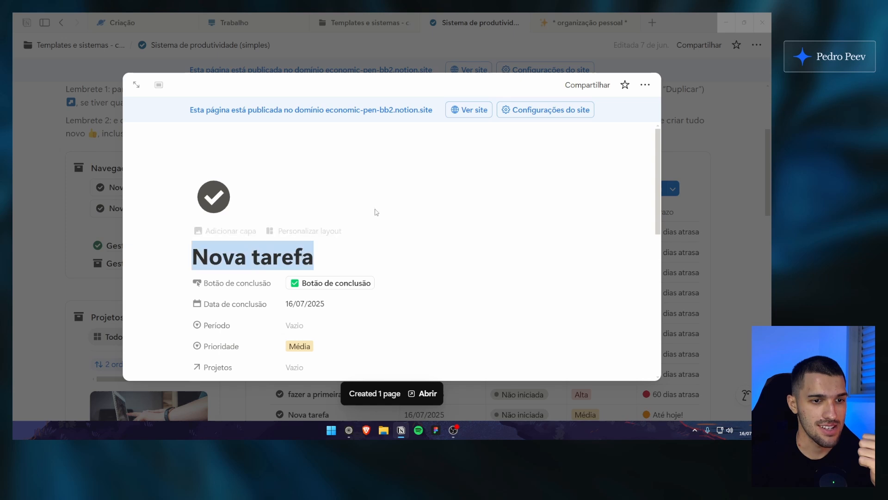
pyautogui.press('BackSpace')
pyautogui.write('falar ')
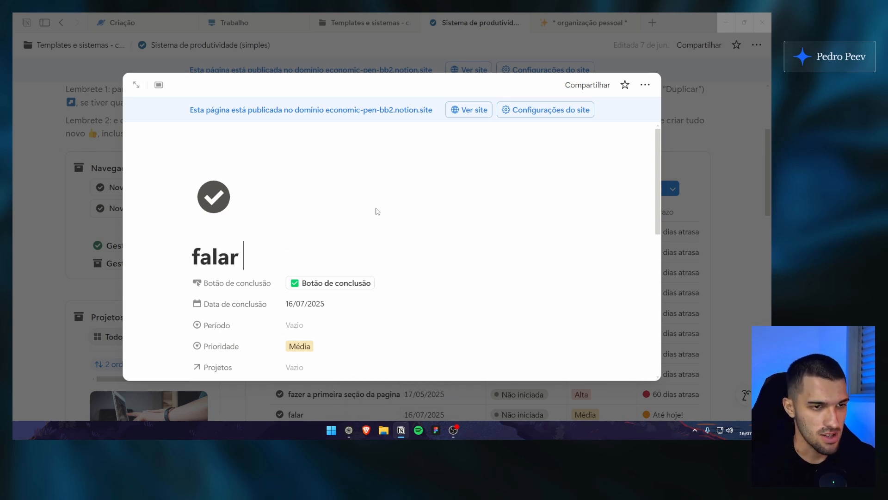
pyautogui.write('com fulano sobre proje')
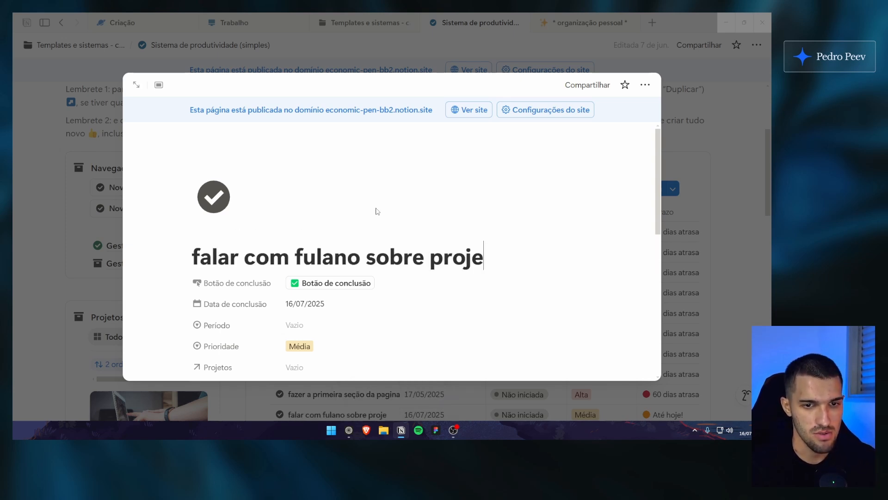
pyautogui.write('to tal')
# Check the new task's completion date and its status options without changing them, and close the task
pyautogui.scroll(-2, 314, 224)
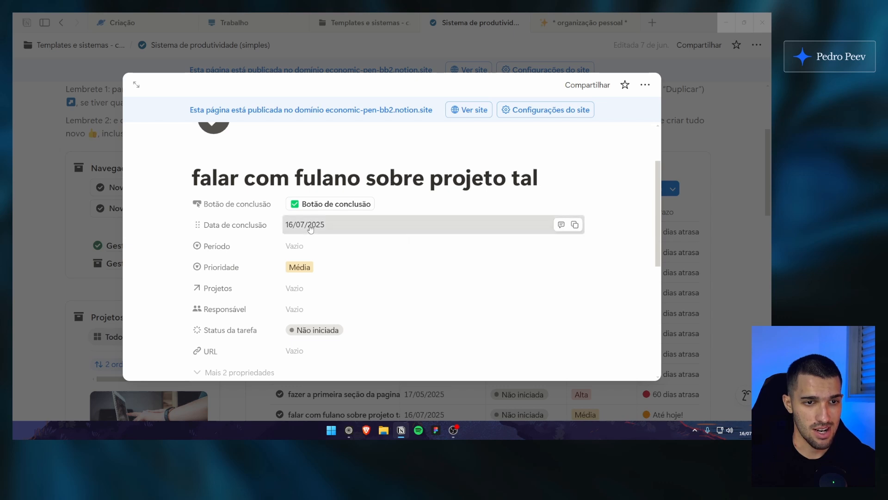
pyautogui.click(310, 226)
pyautogui.scroll(-1, 310, 229)
pyautogui.click(309, 228)
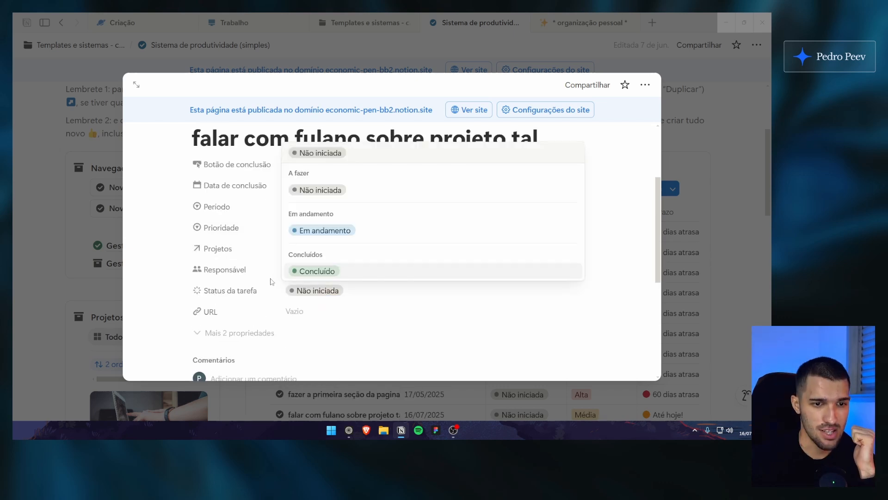
pyautogui.click(271, 281)
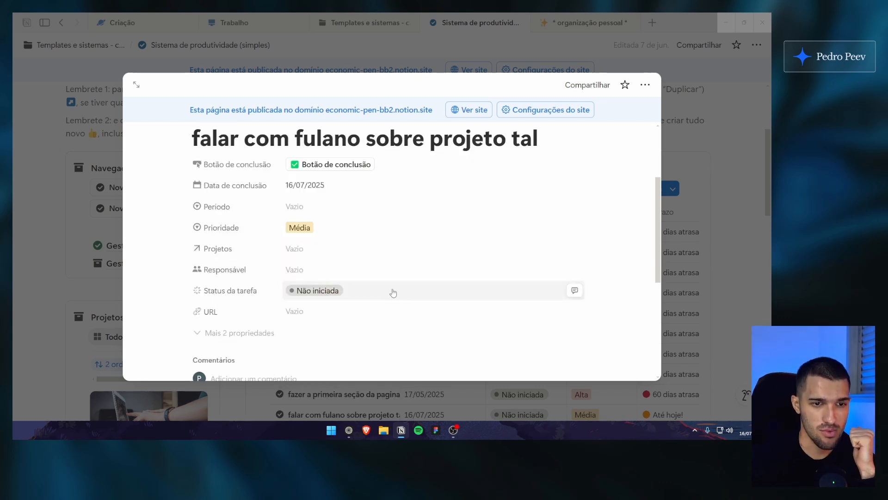
pyautogui.scroll(2, 476, 221)
pyautogui.click(687, 232)
# Delete all the tasks in the Todos view of the Tarefas table and undo the deletion
pyautogui.scroll(-2, 420, 230)
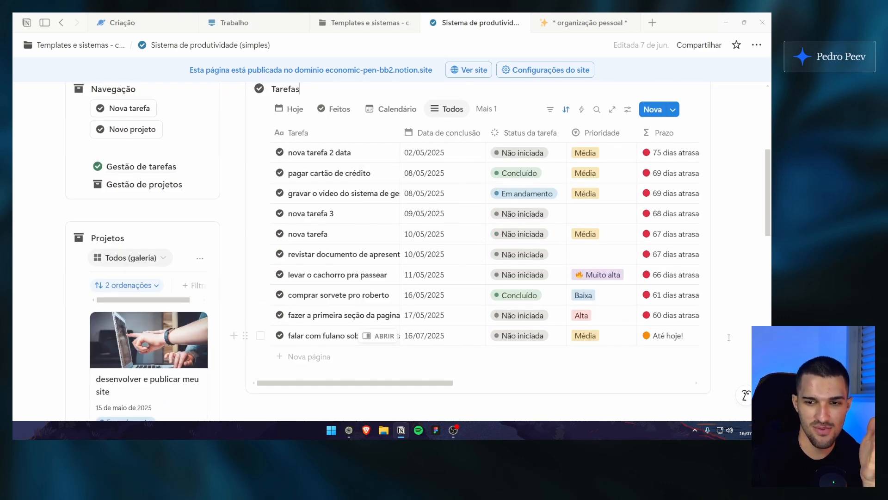
pyautogui.moveTo(729, 337); pyautogui.dragTo(400, 147)
pyautogui.scroll(1, 463, 154)
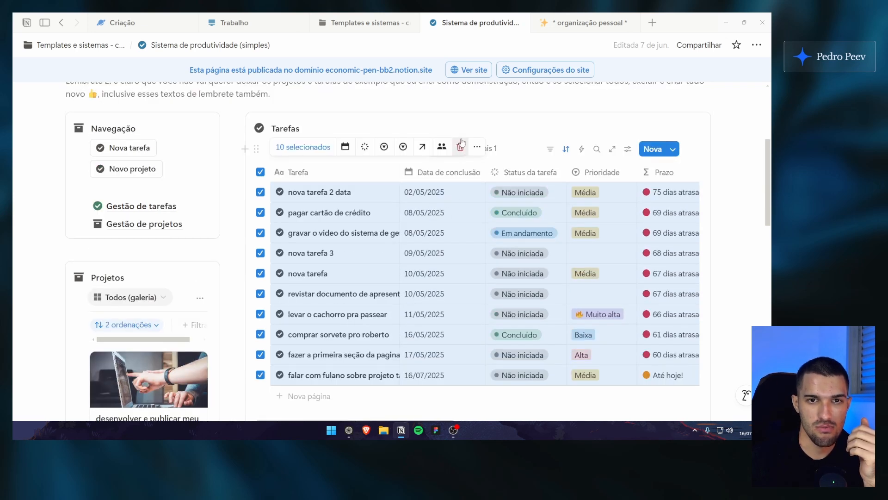
pyautogui.click(459, 148)
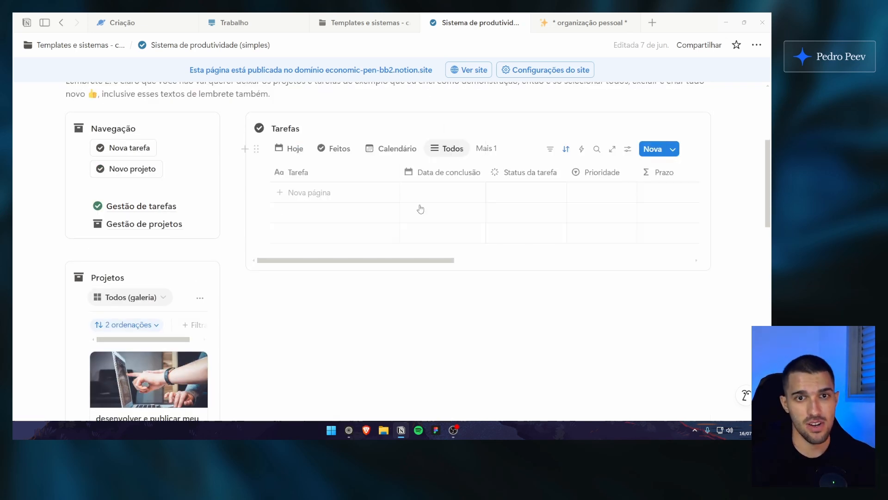
pyautogui.click(331, 126)
pyautogui.scroll(-1, 369, 339)
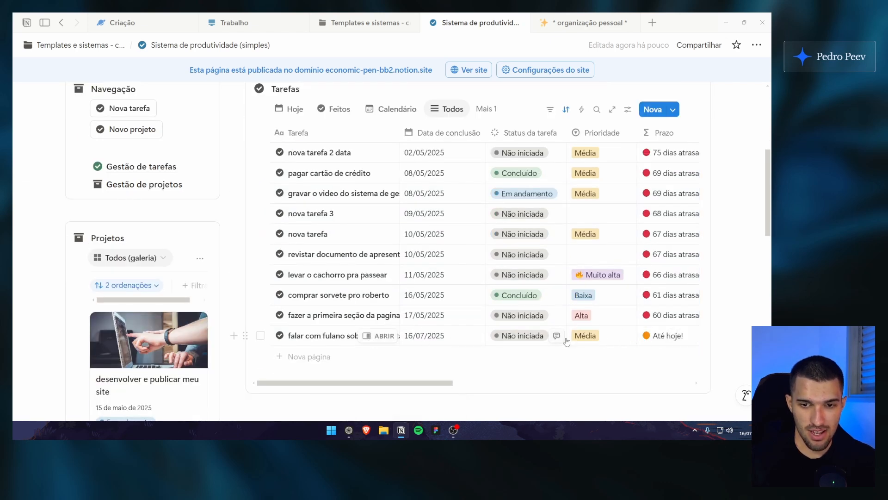
# View the "falar com fulano sobre projeto tal" task side by side, close it and delete it from the Tarefas table
pyautogui.hscroll(5, 532, 336)
pyautogui.hscroll(-5, 439, 337)
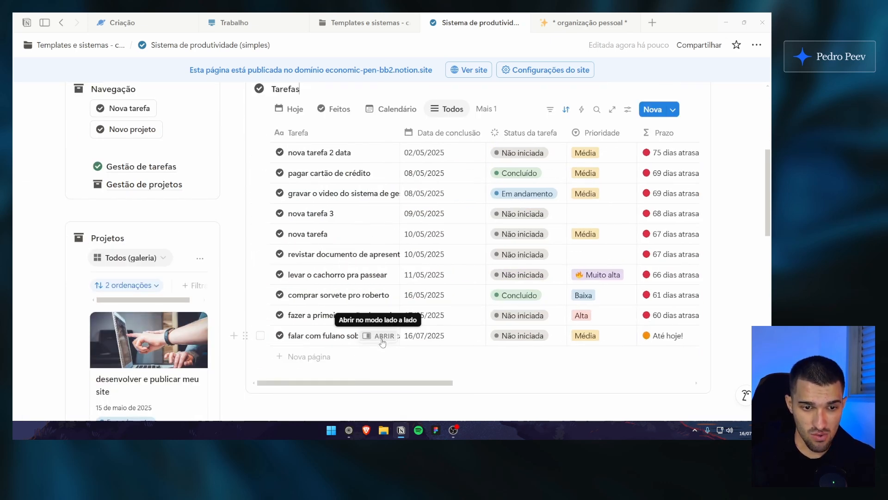
pyautogui.click(378, 337)
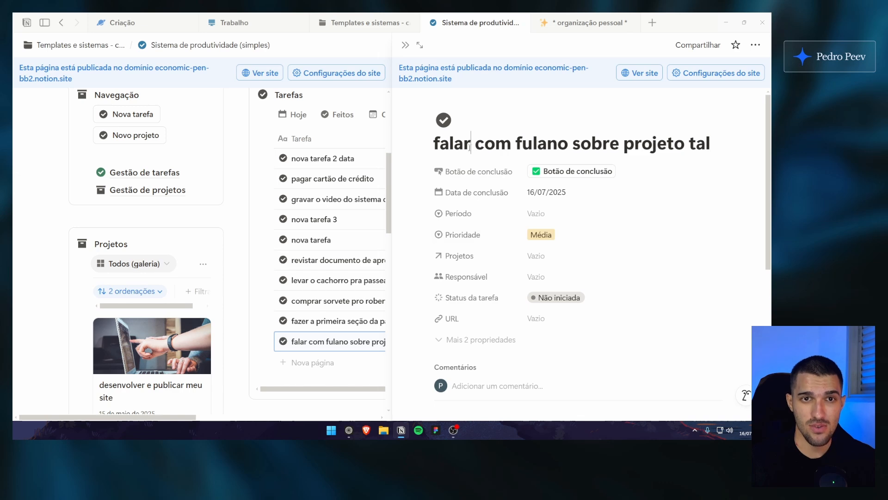
pyautogui.click(405, 45)
pyautogui.click(245, 335)
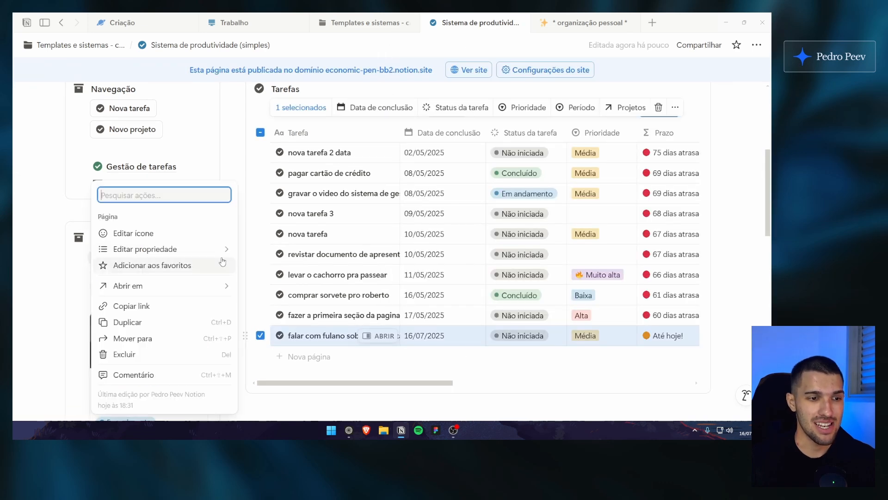
pyautogui.click(174, 354)
# Switch the Tarefas section to the Calendário view and look through July 2025
pyautogui.scroll(2, 296, 277)
pyautogui.click(401, 188)
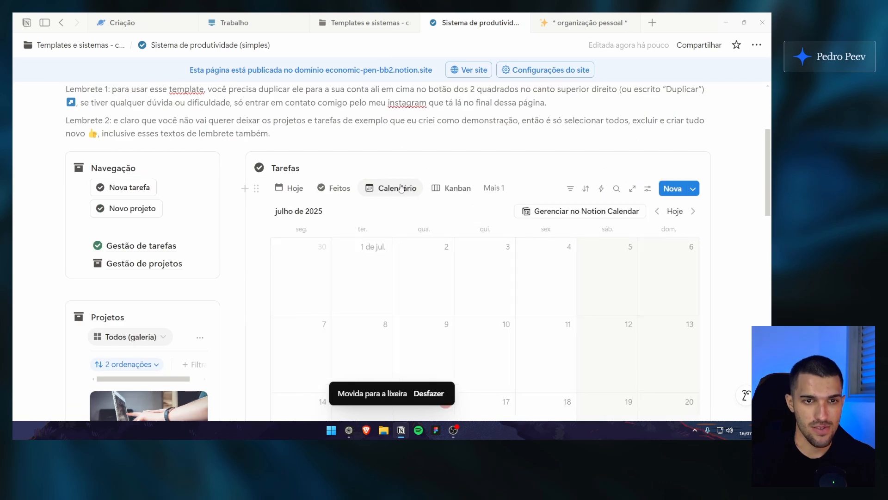
pyautogui.scroll(-4, 402, 208)
pyautogui.scroll(2, 506, 280)
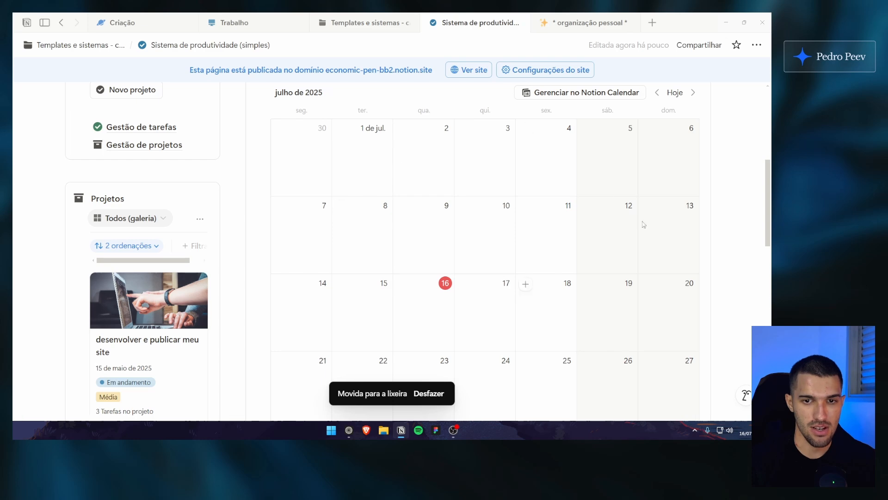
pyautogui.scroll(-4, 620, 241)
pyautogui.scroll(3, 462, 266)
# Add a task on 16 July in the calendar, delete it and return to the start of the page
pyautogui.click(402, 245)
pyautogui.rightClick(423, 242)
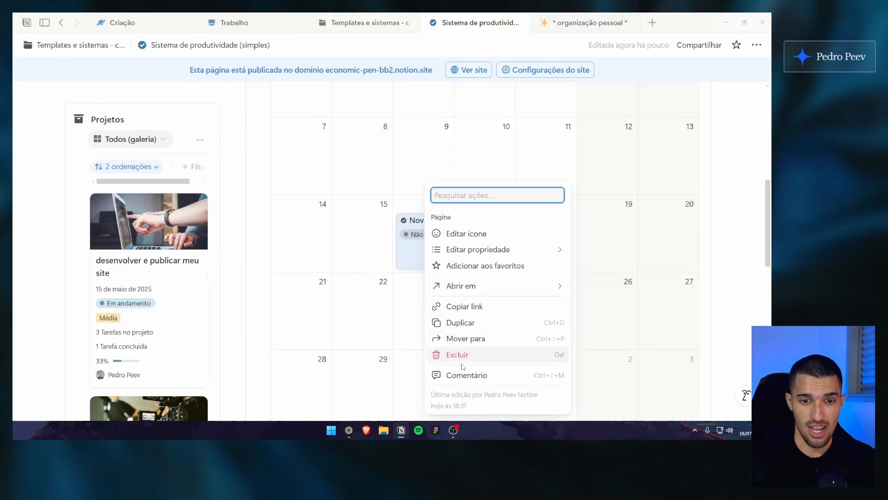
pyautogui.click(462, 364)
pyautogui.scroll(10, 393, 241)
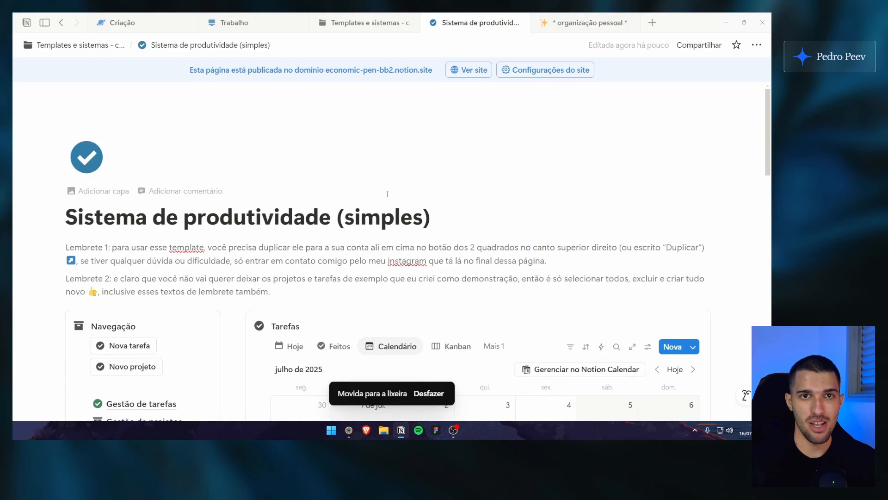
# Close the productivity system tab and reopen Sistema de produtividade (simples) in a new tab from the Templates e sistemas - canal page
pyautogui.hotkey('ctrl', 'w')
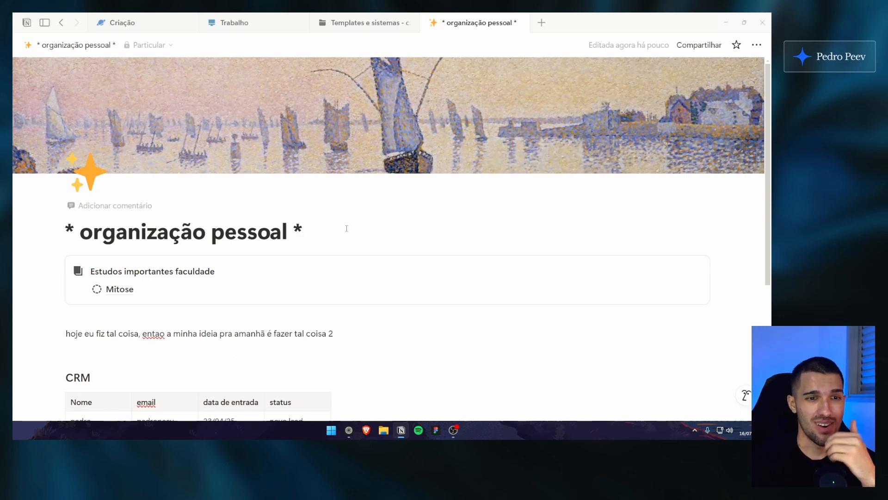
pyautogui.hotkey('ctrl', 'shift', 'Tab')
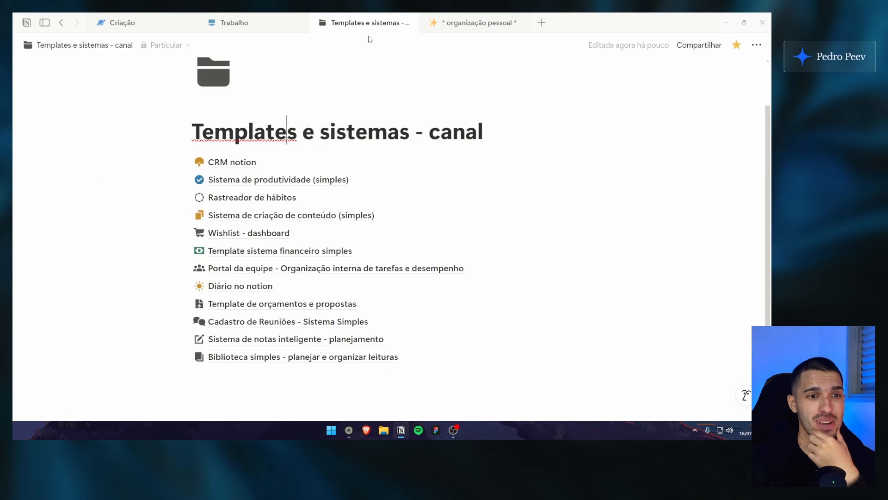
pyautogui.keyDown('ctrl'); pyautogui.click(347, 180); pyautogui.keyUp('ctrl')
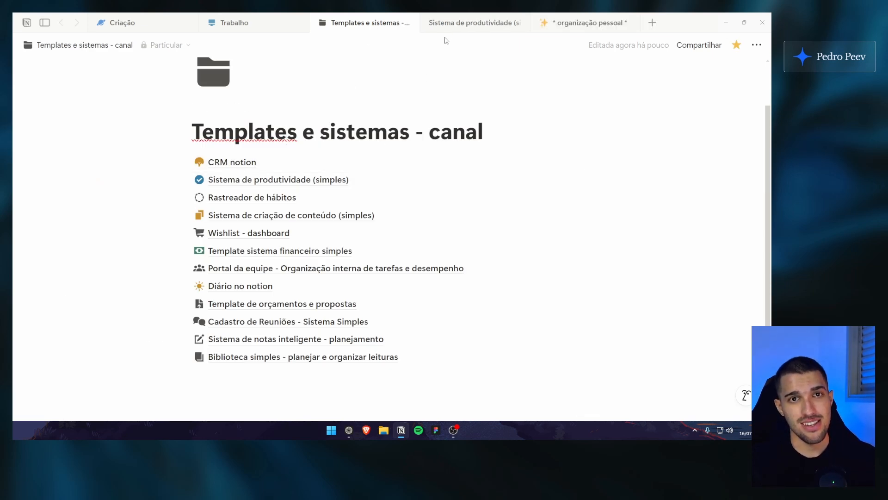
pyautogui.click(439, 23)
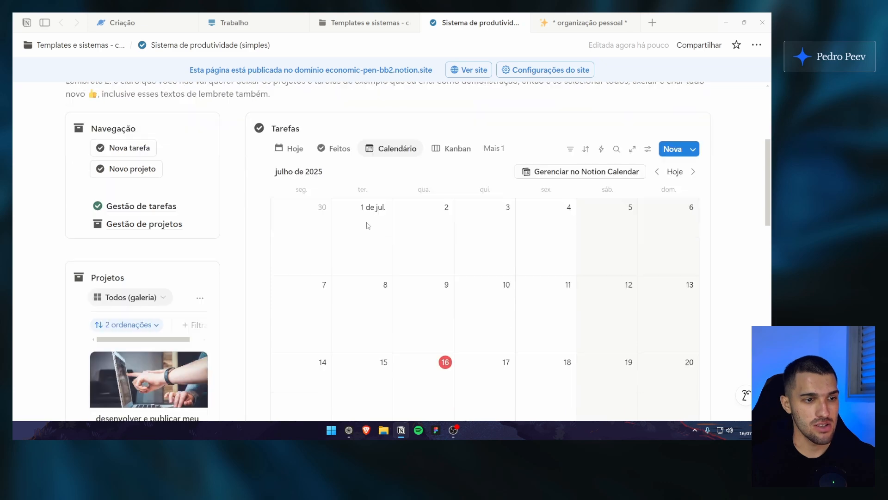
# Look through the Tarefas calendar area and read the Lembrete 1 and Lembrete 2 notes under the page title
pyautogui.scroll(-4, 341, 215)
pyautogui.scroll(-3, 333, 189)
pyautogui.scroll(10, 301, 254)
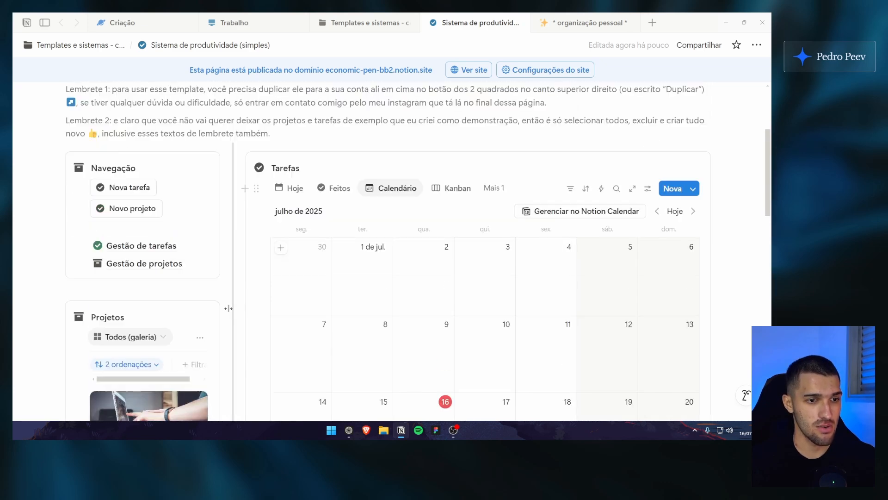
pyautogui.click(311, 261)
pyautogui.moveTo(124, 247); pyautogui.dragTo(253, 292)
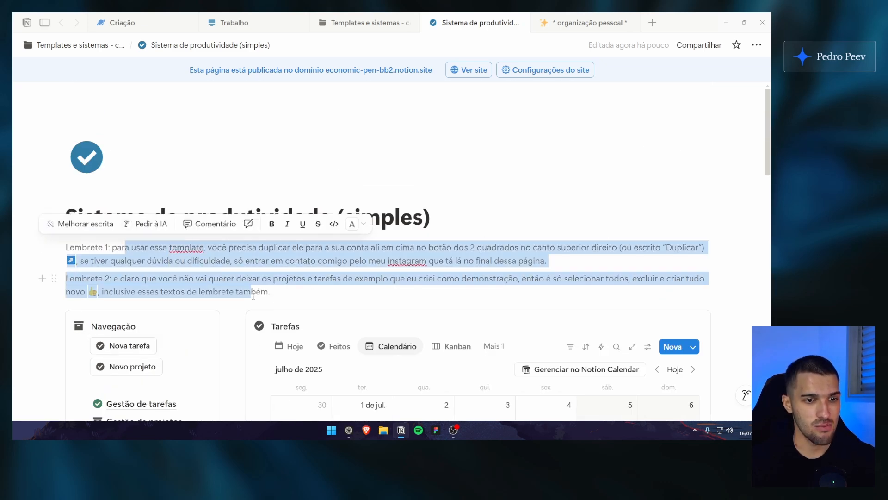
pyautogui.click(111, 260)
pyautogui.moveTo(99, 247); pyautogui.dragTo(213, 292)
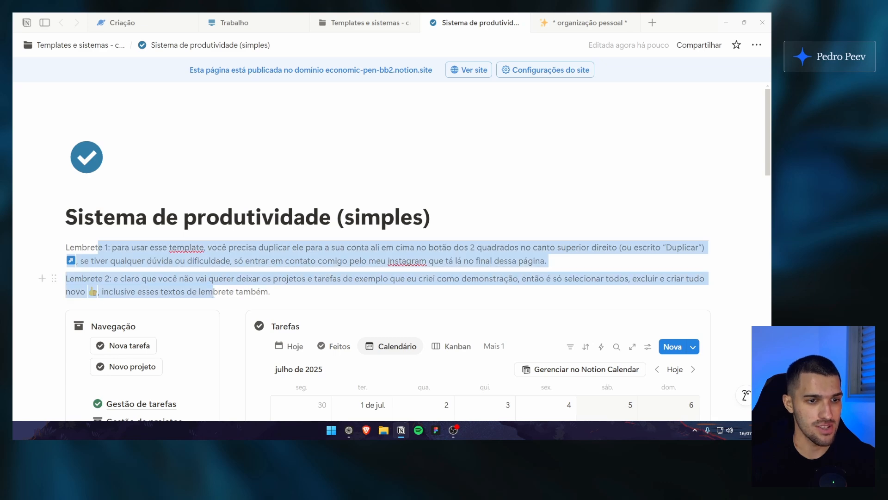
pyautogui.click(213, 292)
# Close the Sistema de produtividade (simples) tab and return to the * organização pessoal * page
pyautogui.click(520, 23)
pyautogui.click(495, 23)
pyautogui.click(313, 238)
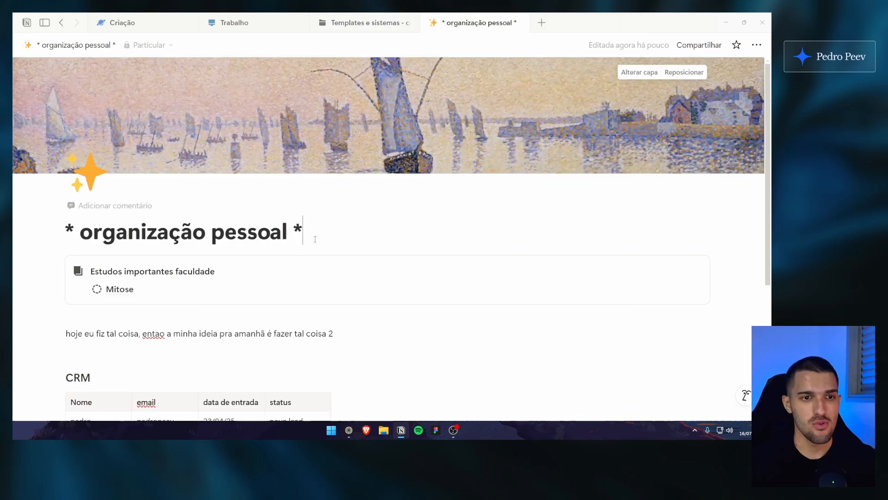
pyautogui.click(271, 235)
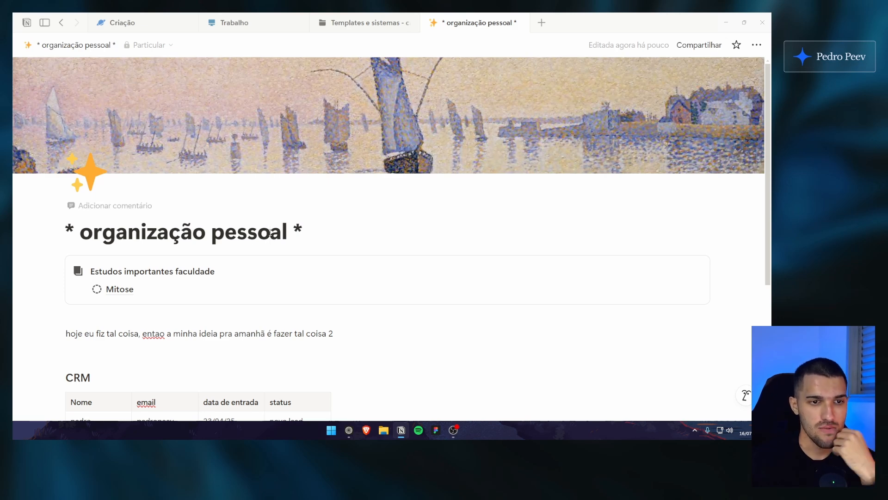
# Go to the Templates e sistemas - canal page and look over its list of templates
pyautogui.click(370, 24)
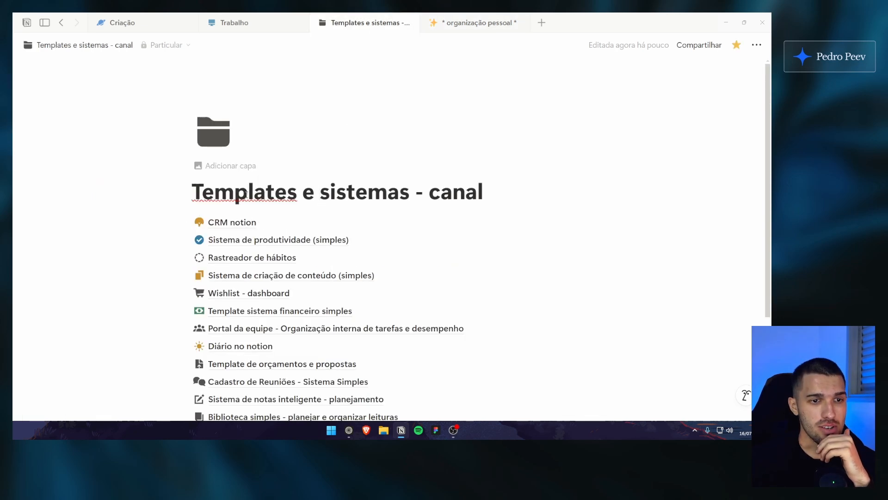
pyautogui.scroll(-1, 247, 194)
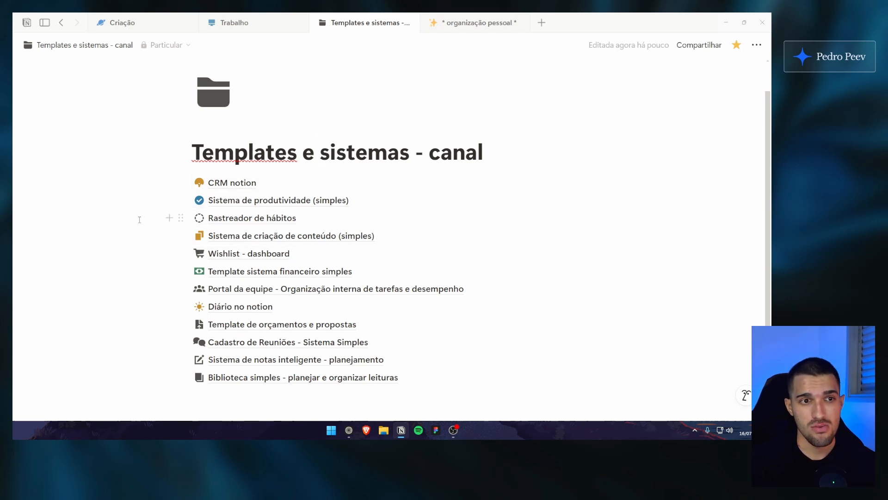
pyautogui.moveTo(107, 183); pyautogui.dragTo(140, 225)
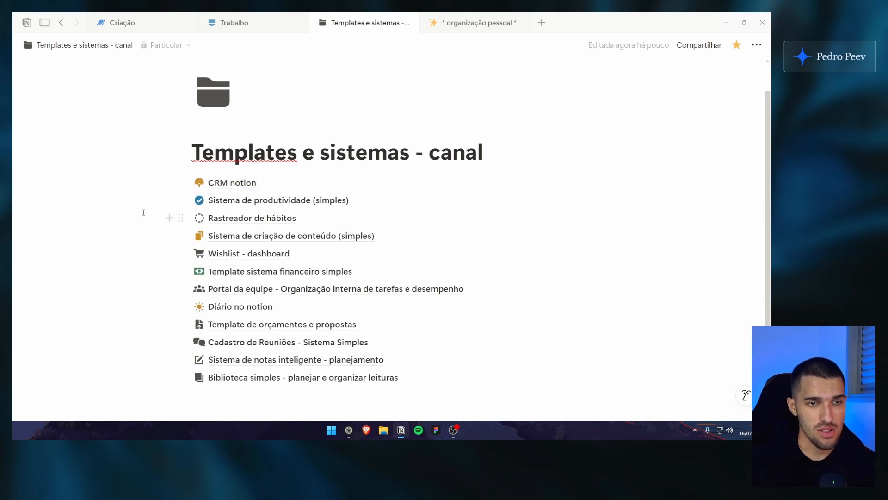
pyautogui.scroll(-1, 130, 250)
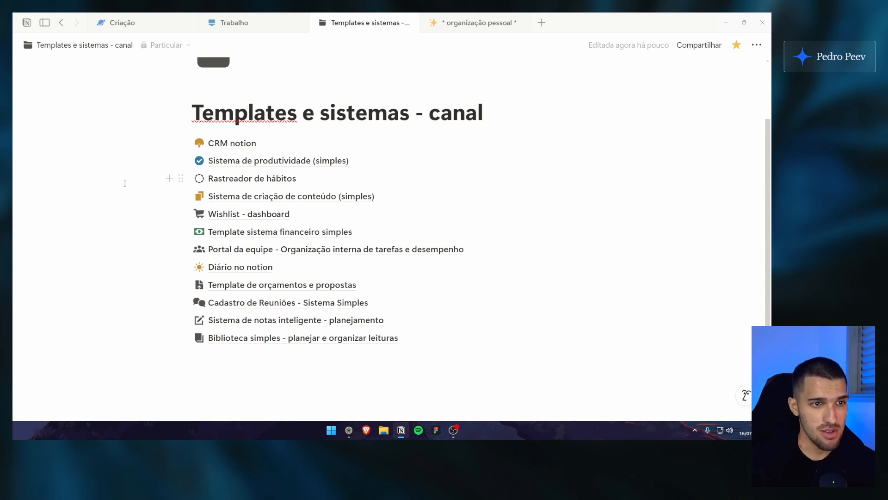
pyautogui.moveTo(125, 183); pyautogui.dragTo(355, 180)
pyautogui.click(334, 187)
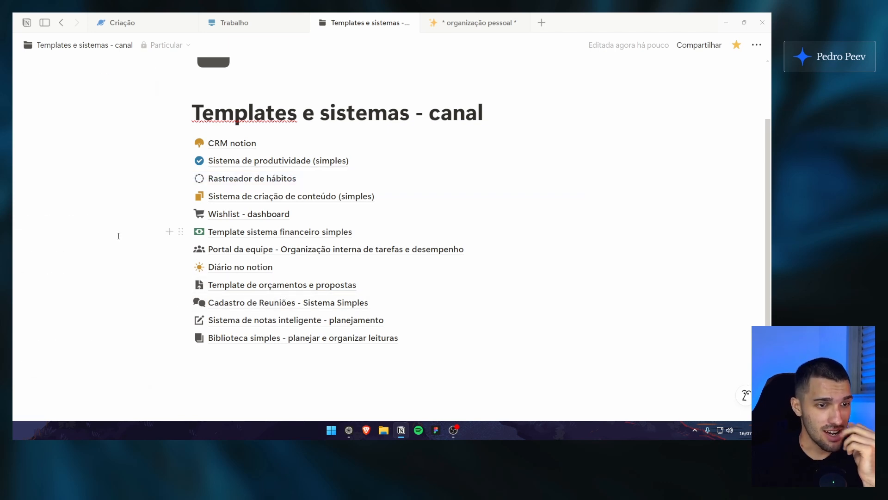
# Open Template sistema financeiro simples in a new tab and go to its Início - Gestão financeira page
pyautogui.keyDown('ctrl'); pyautogui.click(237, 232); pyautogui.keyUp('ctrl')
pyautogui.scroll(-3, 231, 196)
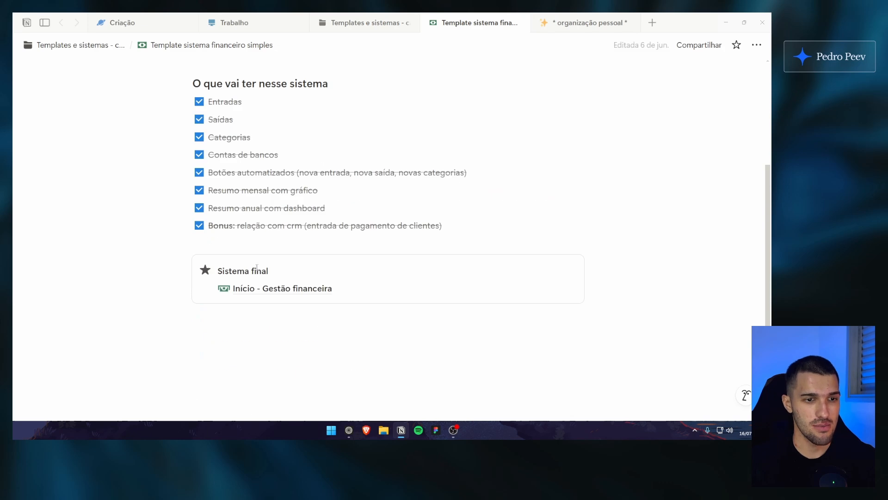
pyautogui.click(240, 287)
# Look through the whole Início - Gestão financeira page, from Contas e bancos to the author's links at the end
pyautogui.scroll(-7, 216, 248)
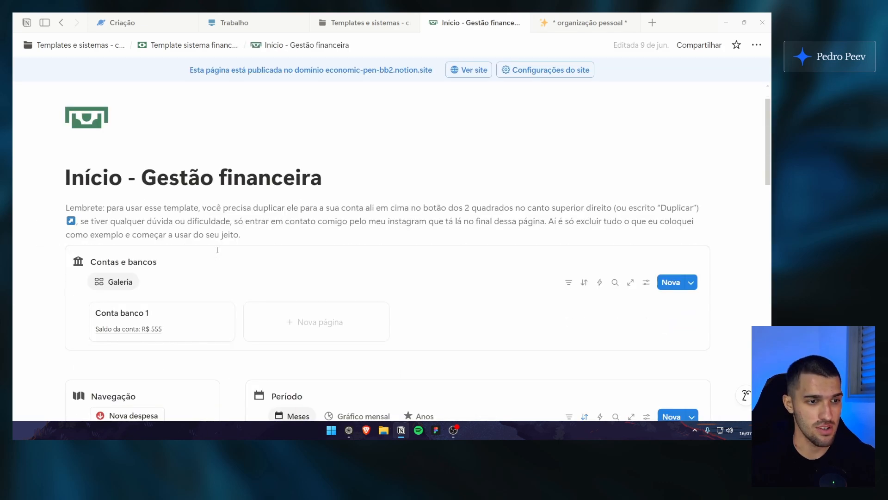
pyautogui.scroll(4, 242, 263)
pyautogui.scroll(-15, 242, 263)
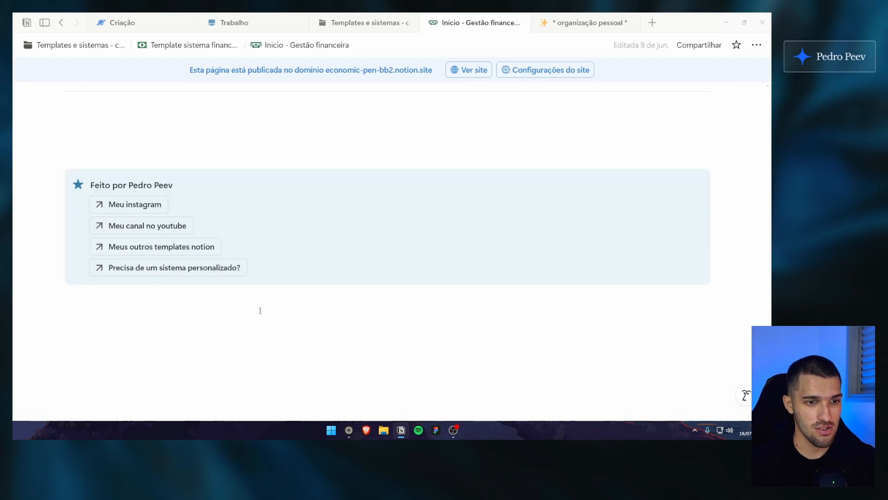
pyautogui.scroll(6, 259, 309)
pyautogui.scroll(10, 261, 322)
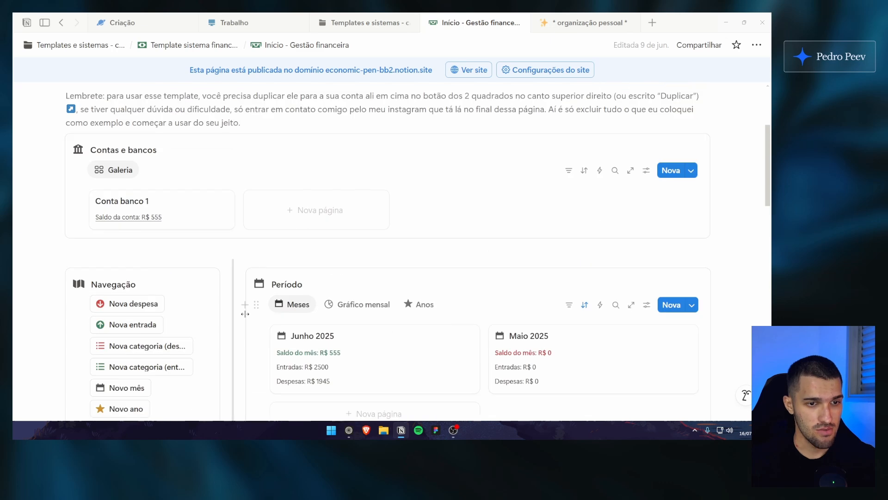
pyautogui.scroll(-10, 232, 259)
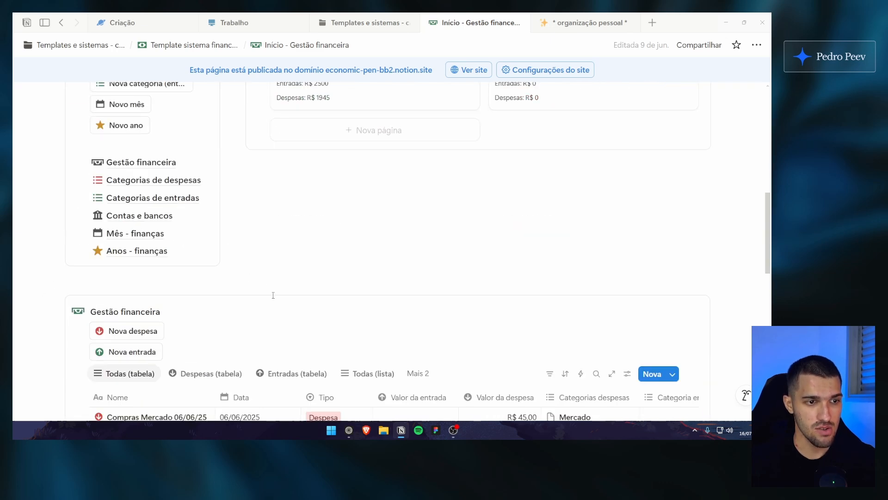
pyautogui.scroll(3, 232, 259)
pyautogui.scroll(6, 332, 238)
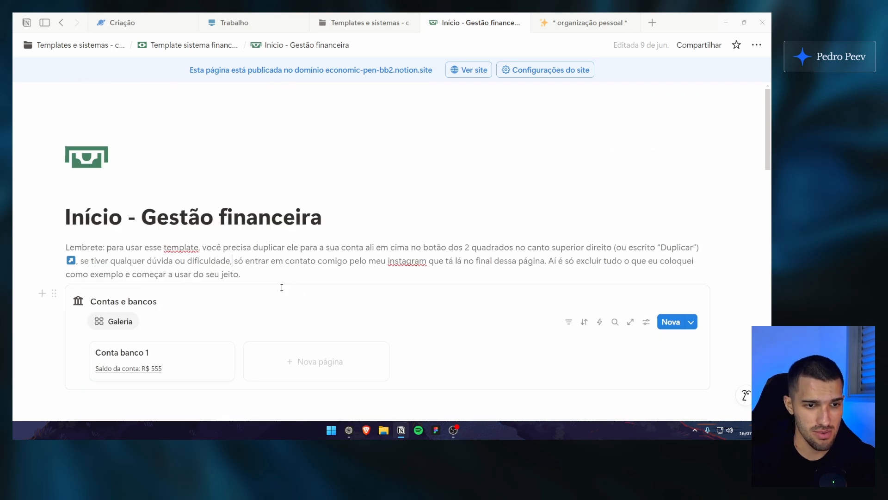
# Examine the Período section and all the columns of the Gestão financeira table of income and expenses
pyautogui.scroll(-9, 305, 273)
pyautogui.scroll(4, 295, 287)
pyautogui.scroll(2, 295, 287)
pyautogui.click(320, 197)
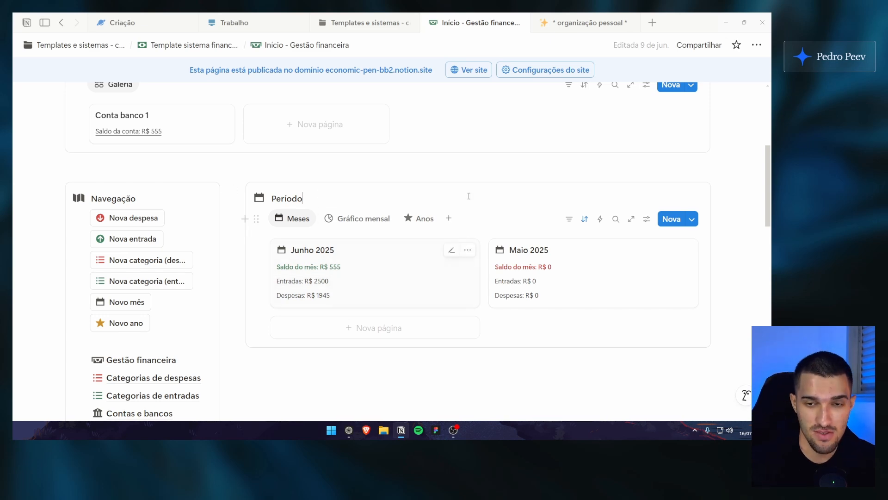
pyautogui.scroll(-10, 338, 227)
pyautogui.scroll(4, 319, 231)
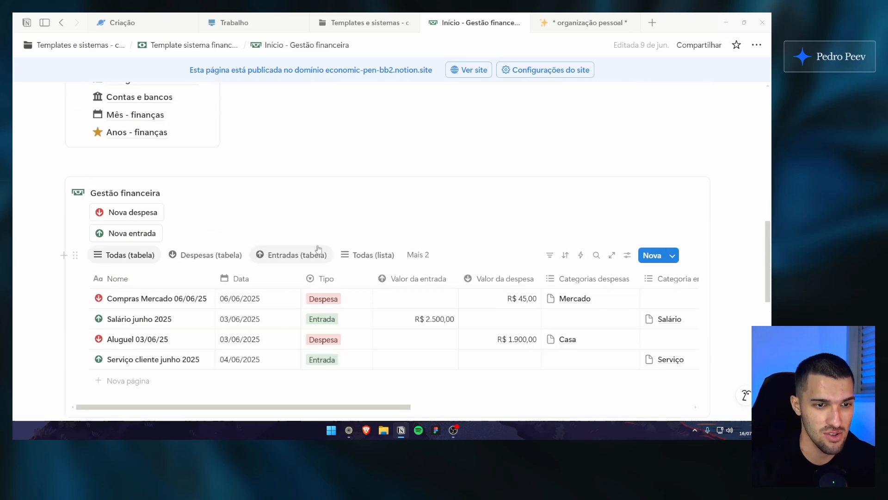
pyautogui.click(282, 187)
pyautogui.scroll(3, 301, 256)
pyautogui.scroll(-6, 302, 255)
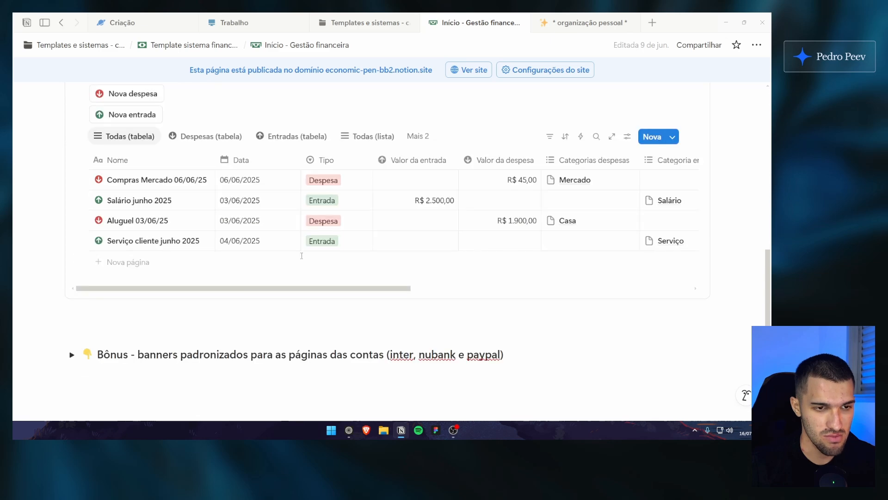
pyautogui.hscroll(4, 303, 236)
pyautogui.hscroll(-4, 303, 236)
pyautogui.scroll(3, 301, 233)
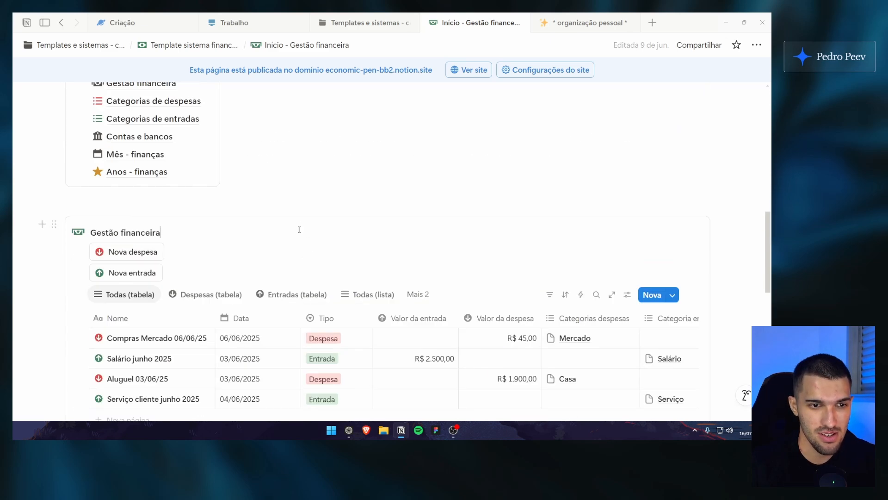
# Review the Contas e bancos, Navegação and Período sections again and close the Início - Gestão financeira tab
pyautogui.scroll(7, 310, 247)
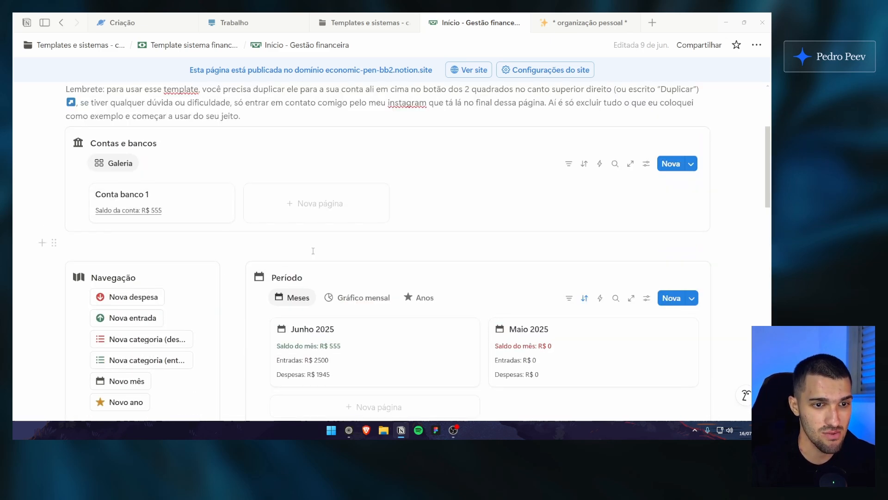
pyautogui.scroll(3, 316, 272)
pyautogui.scroll(-6, 287, 104)
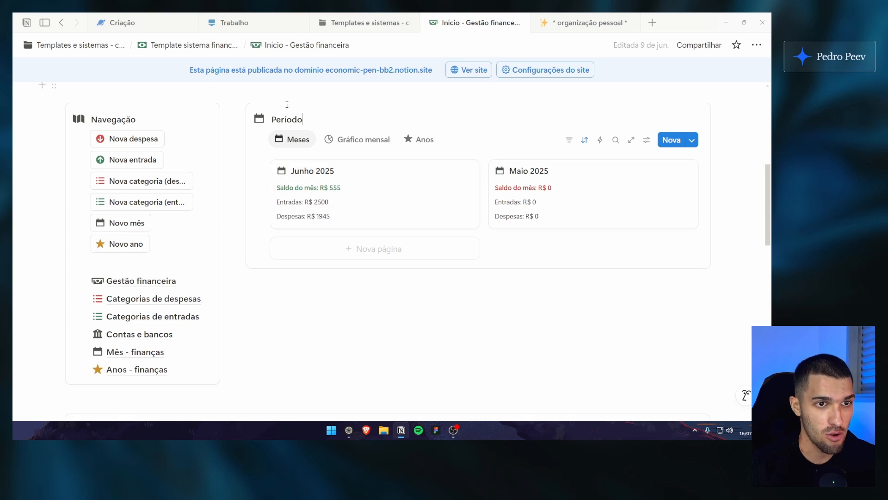
pyautogui.scroll(7, 310, 135)
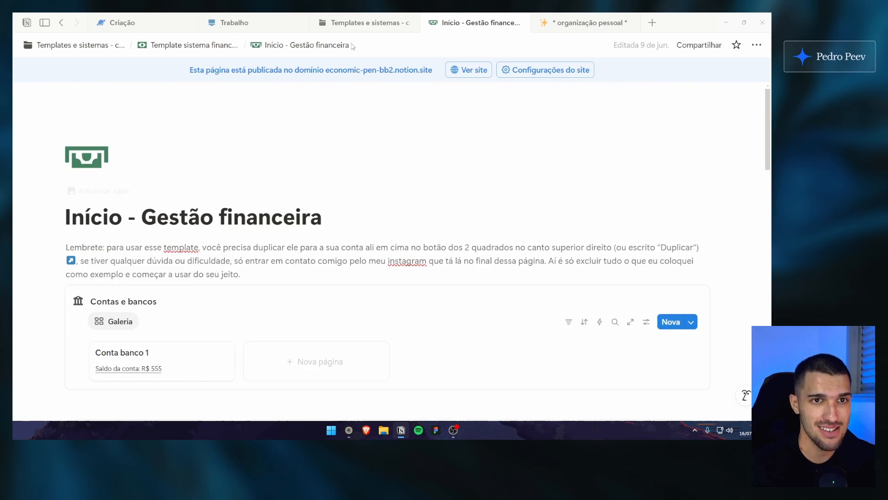
pyautogui.hotkey('ctrl', 'w')
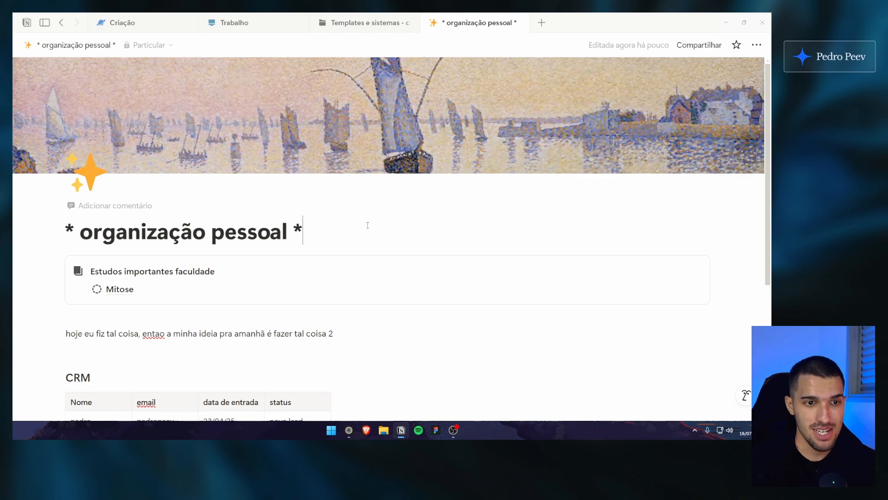
# Look over the Estudos importantes faculdade box, the daily note and the CRM table on the * organização pessoal * page
pyautogui.scroll(-3, 368, 225)
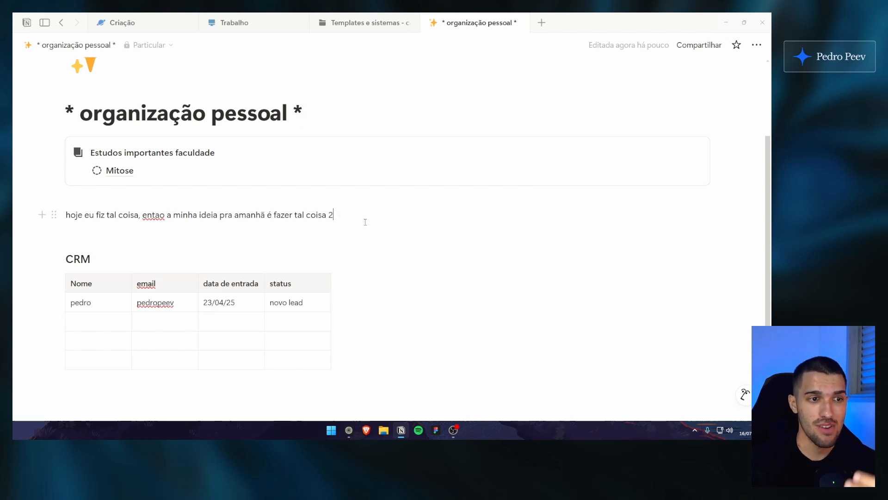
pyautogui.press('Return')
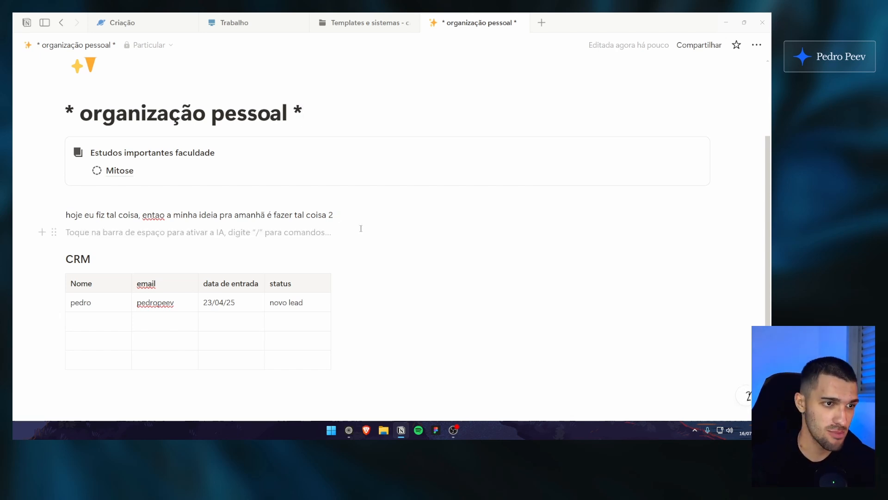
pyautogui.click(356, 213)
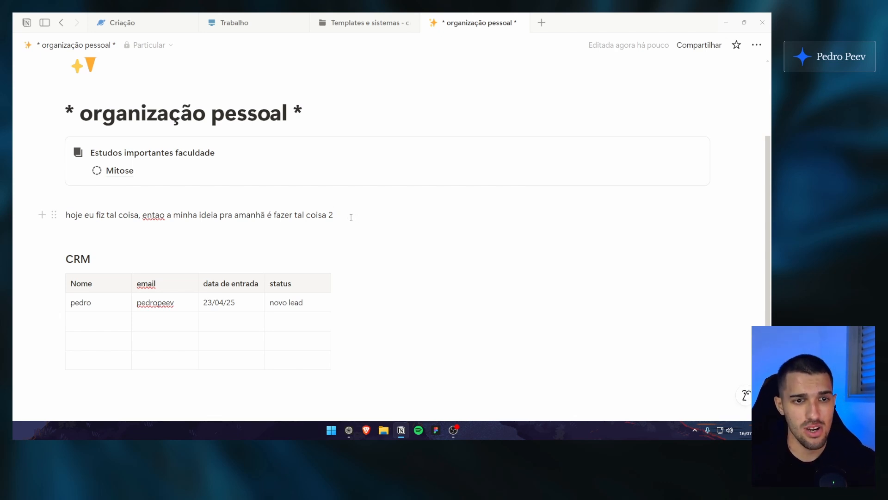
pyautogui.click(349, 225)
pyautogui.click(351, 216)
pyautogui.click(344, 225)
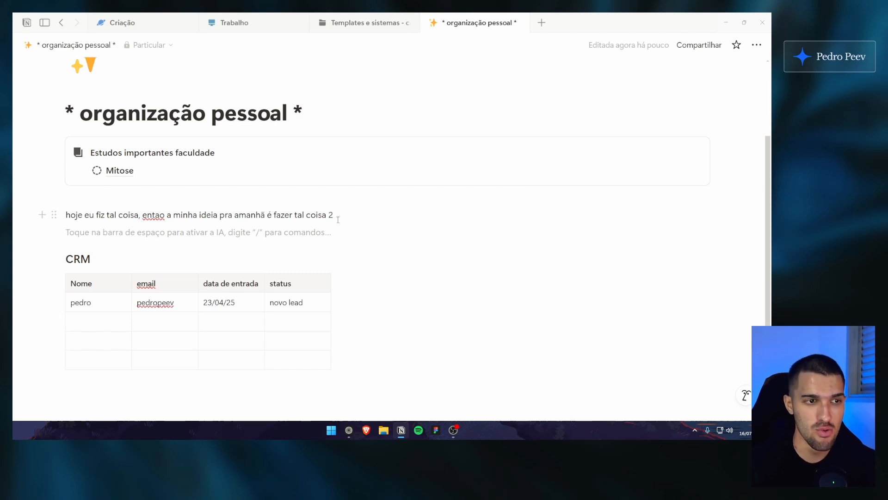
pyautogui.click(337, 221)
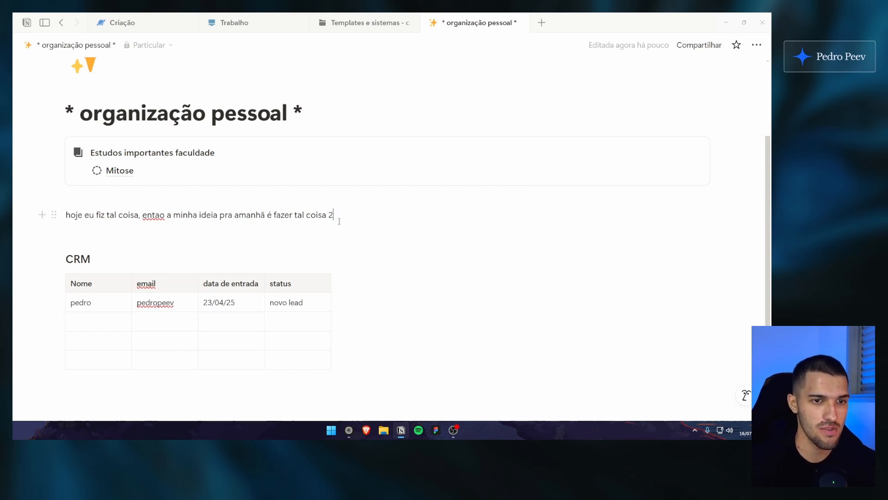
pyautogui.scroll(3, 336, 222)
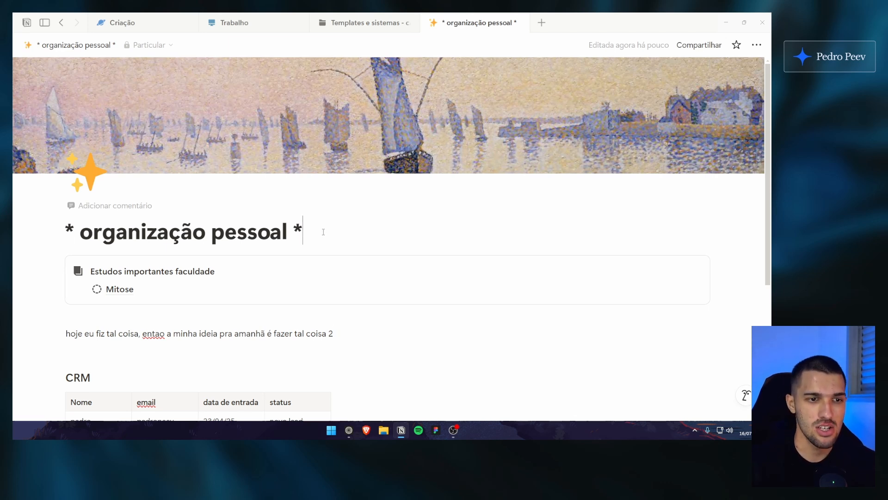
pyautogui.scroll(-3, 356, 223)
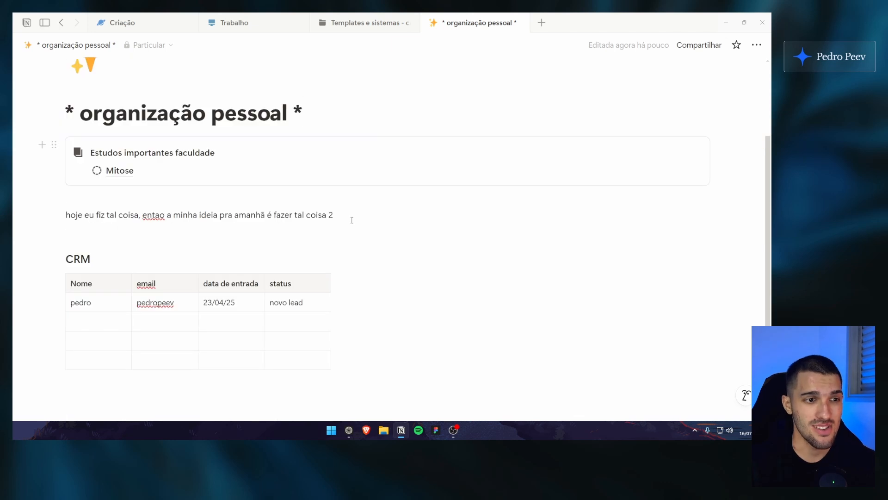
pyautogui.click(342, 230)
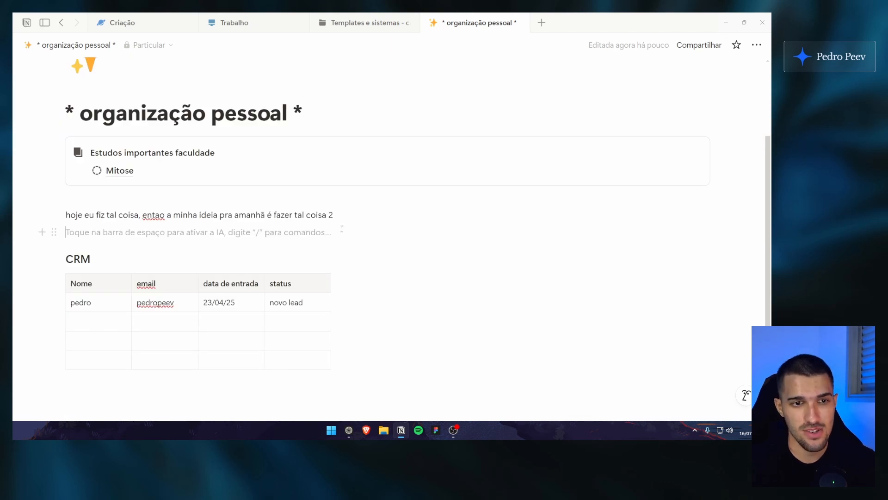
pyautogui.click(344, 198)
pyautogui.click(345, 216)
pyautogui.click(347, 229)
pyautogui.click(352, 218)
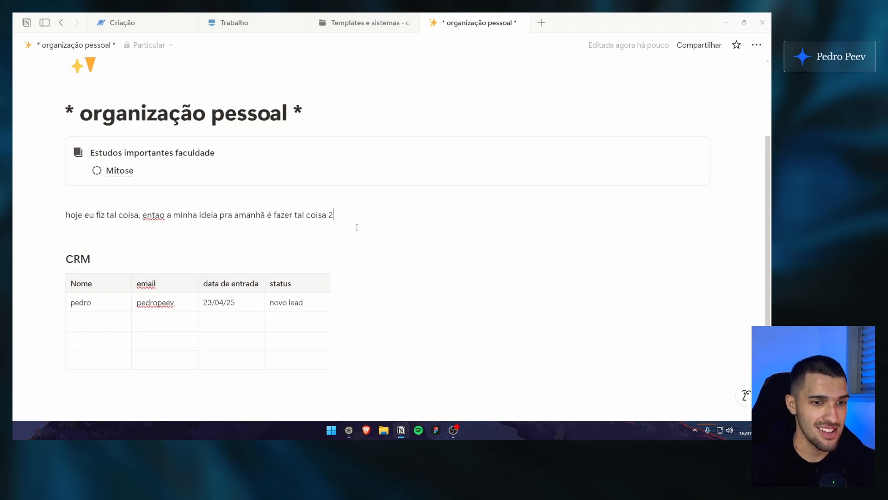
pyautogui.click(357, 229)
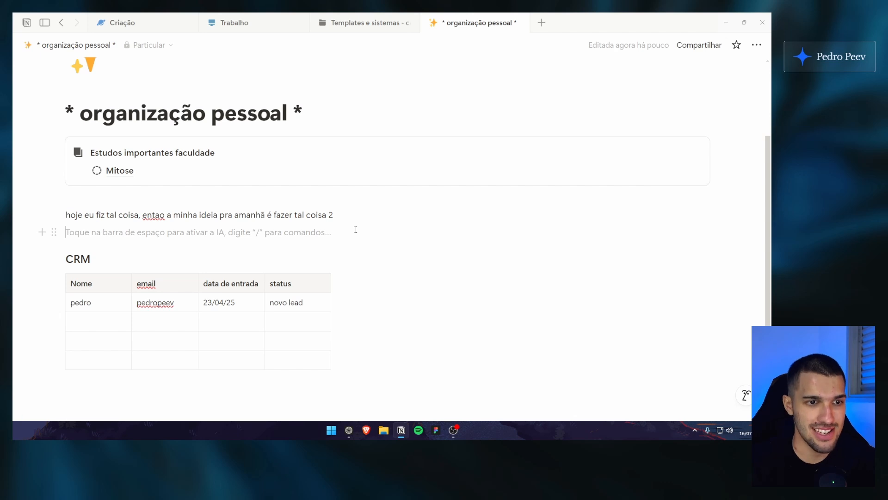
pyautogui.scroll(3, 309, 290)
pyautogui.click(327, 236)
pyautogui.scroll(-1, 329, 294)
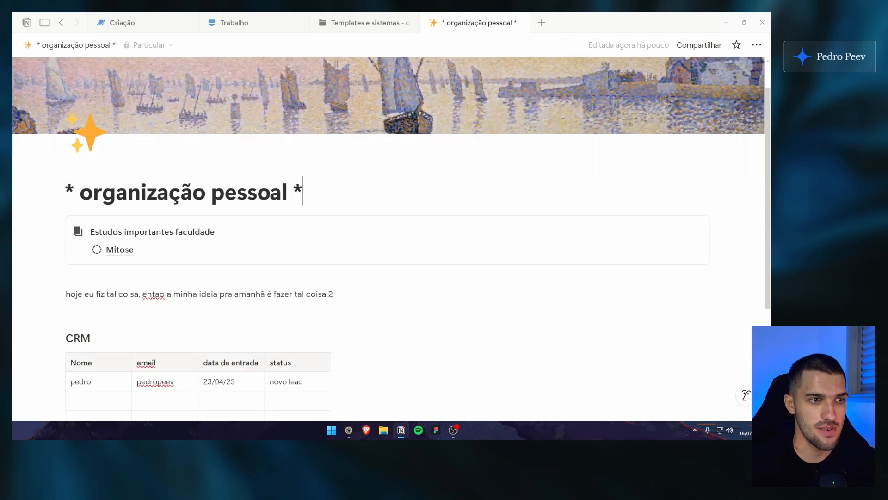
pyautogui.scroll(-2, 330, 293)
pyautogui.scroll(3, 331, 293)
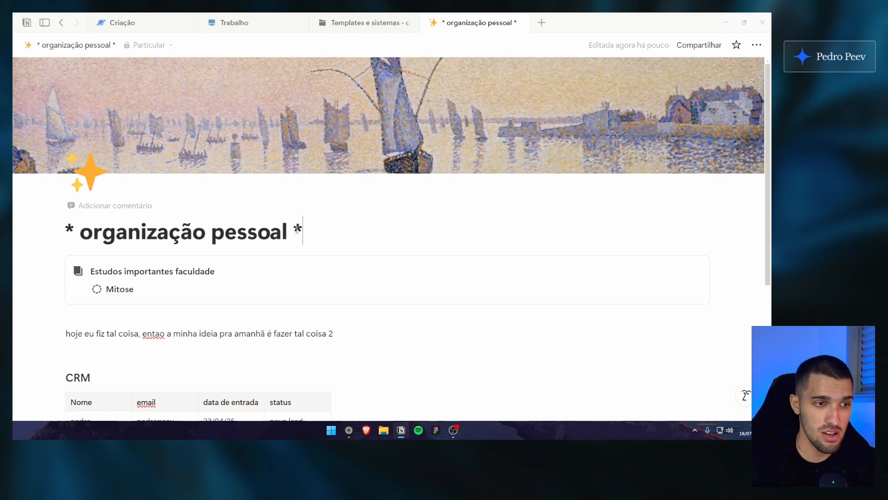
pyautogui.scroll(-3, 301, 228)
pyautogui.scroll(3, 315, 239)
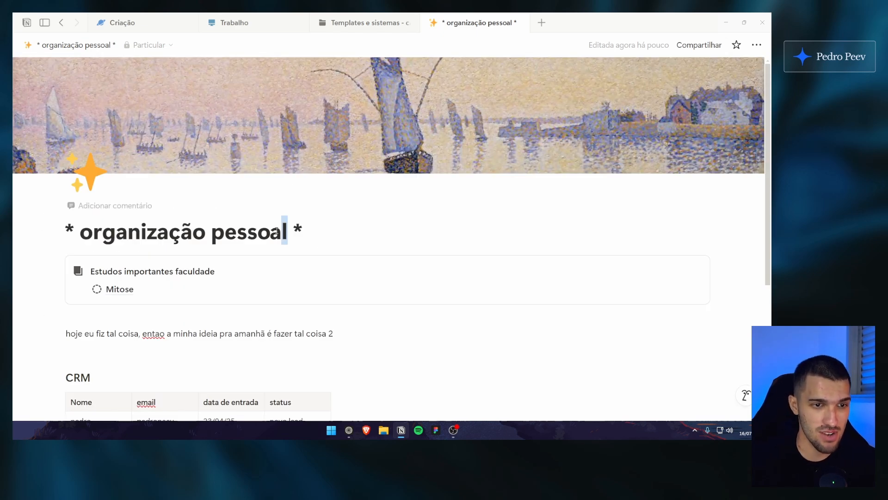
pyautogui.scroll(-5, 330, 238)
pyautogui.scroll(3, 330, 238)
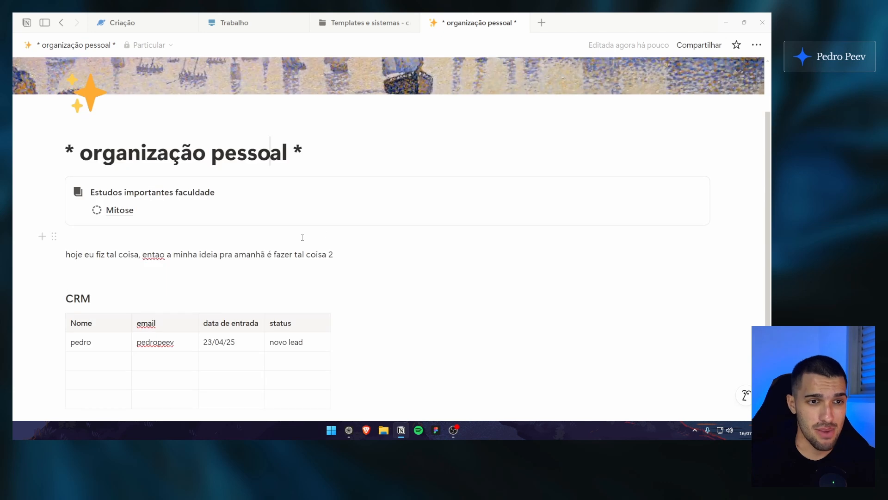
pyautogui.scroll(-1, 313, 225)
# Insert a subpage titled Frases marcantes between the Estudos importantes faculdade box and the daily note
pyautogui.click(300, 227)
pyautogui.click(369, 199)
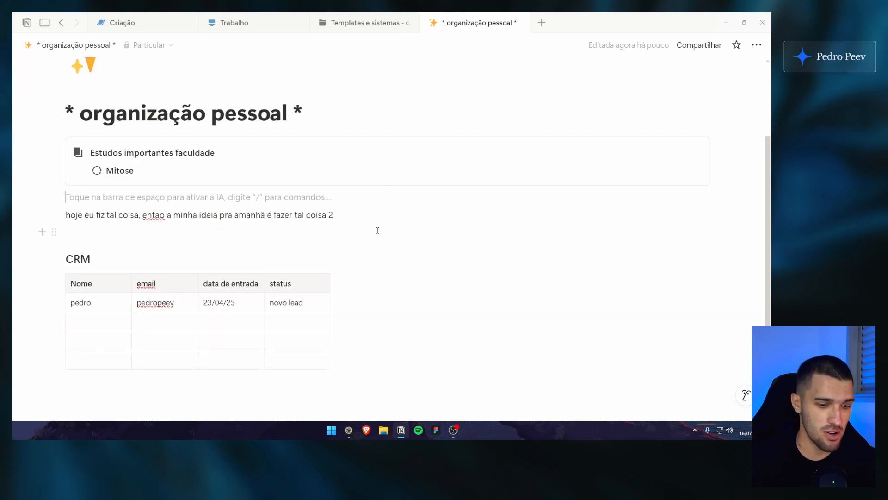
pyautogui.press('Return')
pyautogui.press('Up')
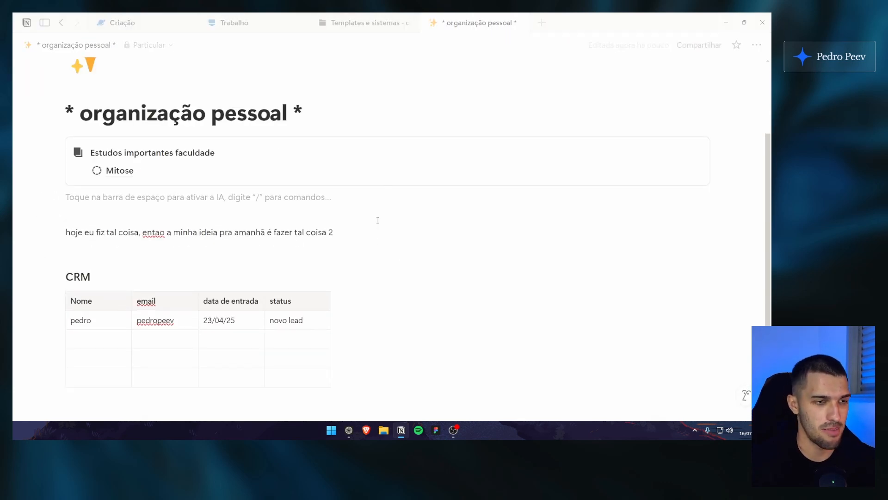
pyautogui.write('/pagi')
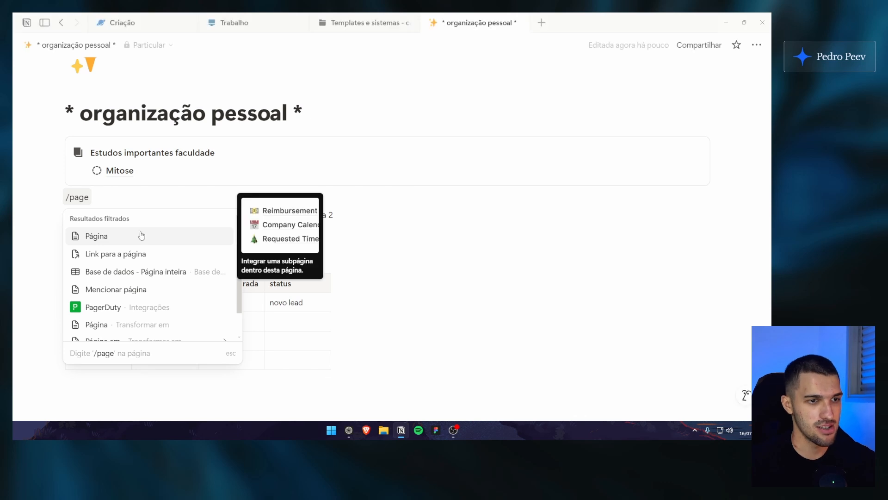
pyautogui.click(139, 234)
pyautogui.write('Frases ')
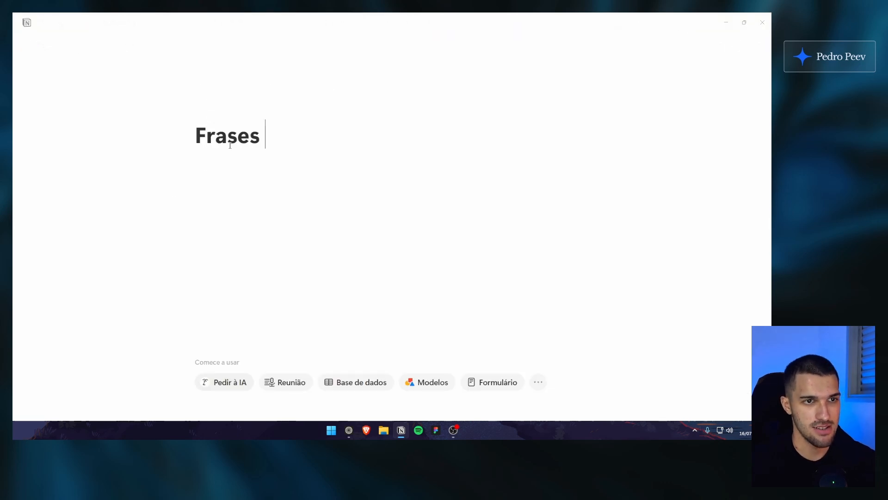
pyautogui.write('marcantes')
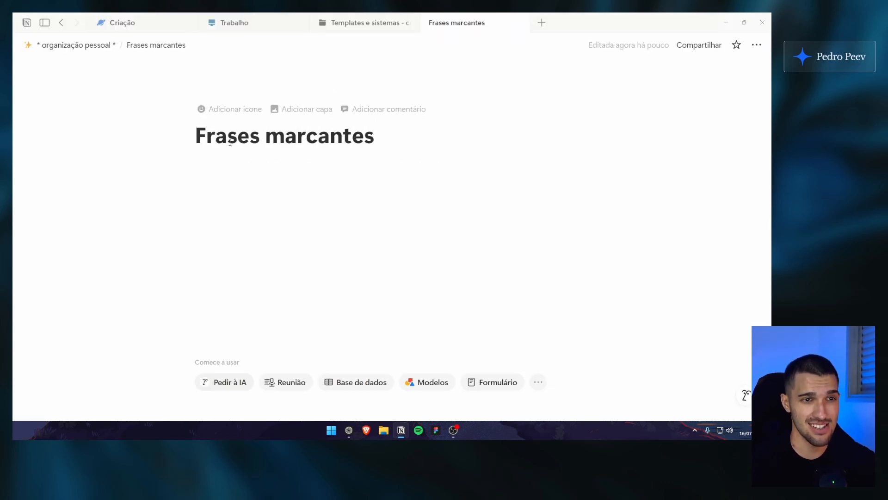
# Start a bulleted list in the page body with the items "frase foda 1" and "frase foda 2", both in quotation marks
pyautogui.moveTo(227, 138); pyautogui.dragTo(346, 140)
pyautogui.click(329, 180)
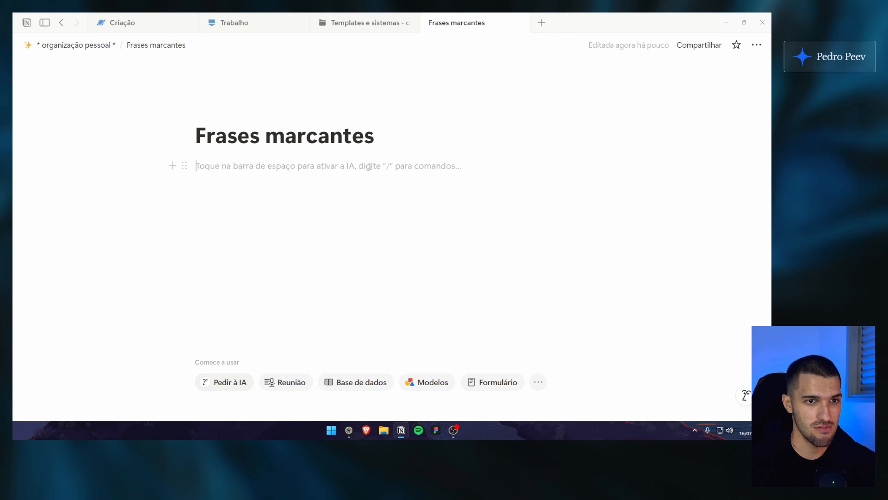
pyautogui.moveTo(260, 138); pyautogui.dragTo(332, 130)
pyautogui.click(339, 174)
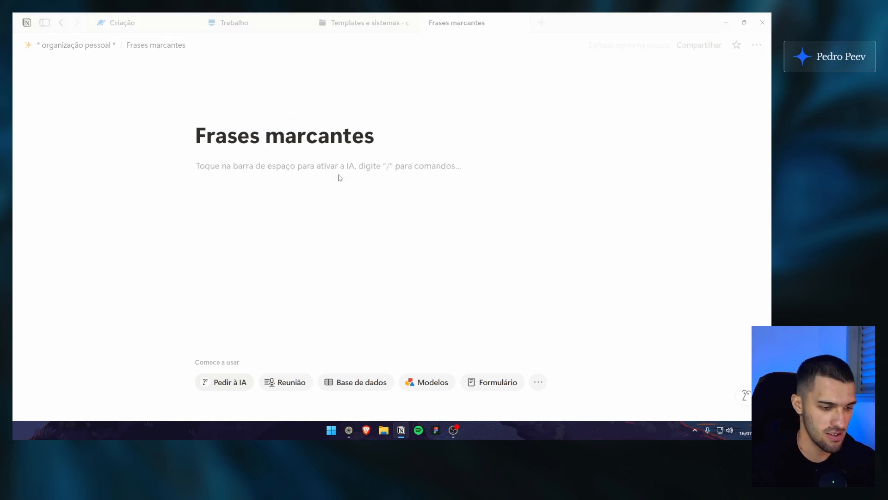
pyautogui.write('-')
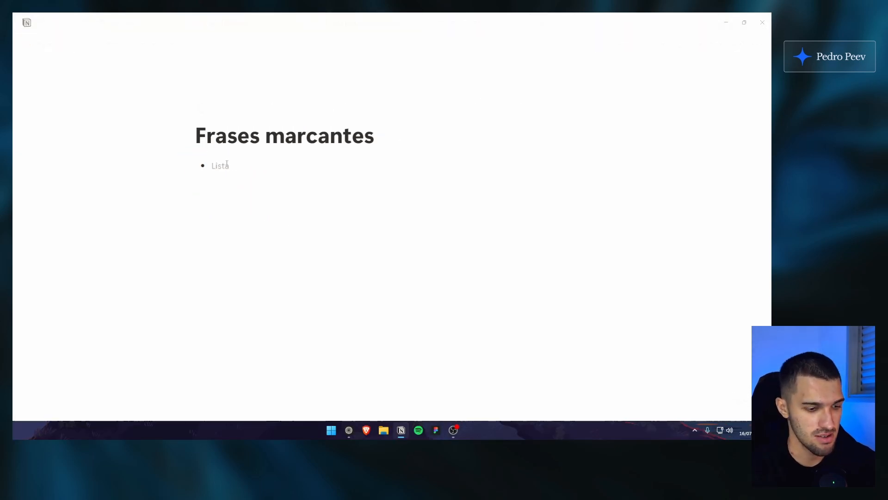
pyautogui.write('"frase foda 1')
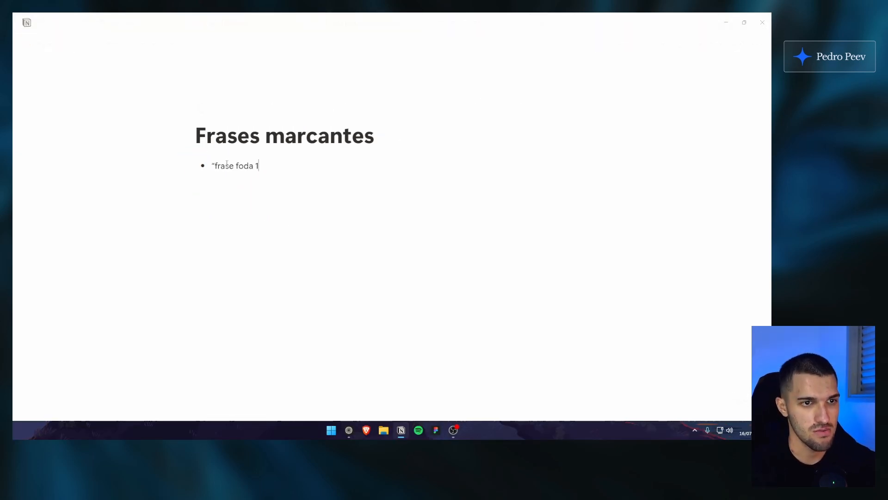
pyautogui.write('"')
pyautogui.press('Return')
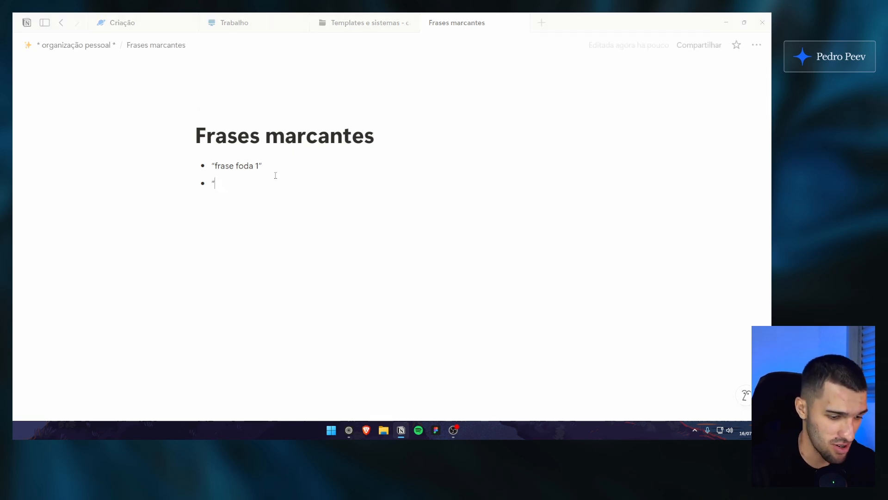
pyautogui.write('"frase foda 2"')
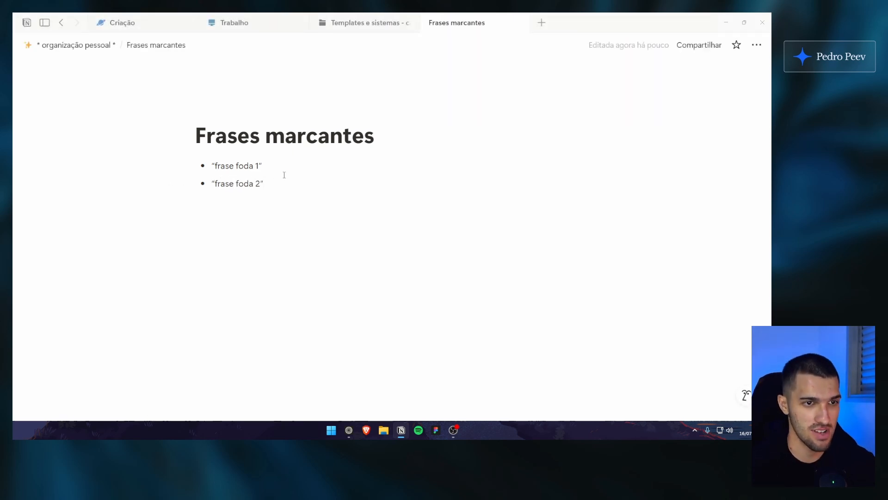
# End the bulleted list with an empty plain text line below the "frase foda 2" item
pyautogui.moveTo(148, 178); pyautogui.dragTo(286, 204)
pyautogui.press('Return')
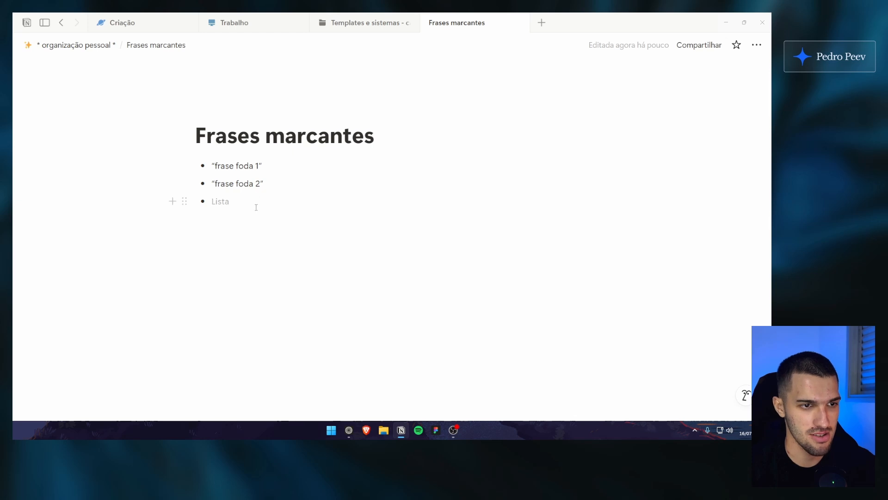
pyautogui.moveTo(201, 202); pyautogui.dragTo(249, 222)
pyautogui.moveTo(99, 204); pyautogui.dragTo(236, 227)
pyautogui.press('BackSpace')
pyautogui.click(255, 216)
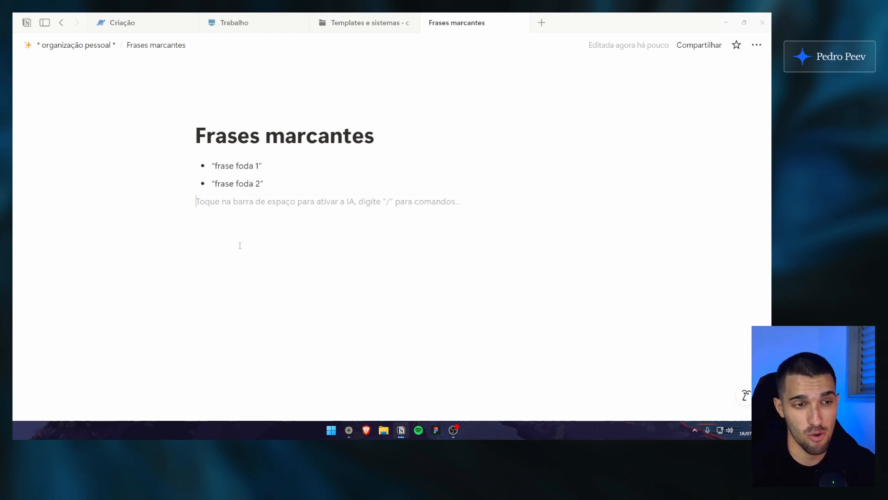
# Move the "frase foda 2" bullet beside "frase foda 1" so the two form side-by-side columns
pyautogui.moveTo(140, 184); pyautogui.dragTo(267, 180)
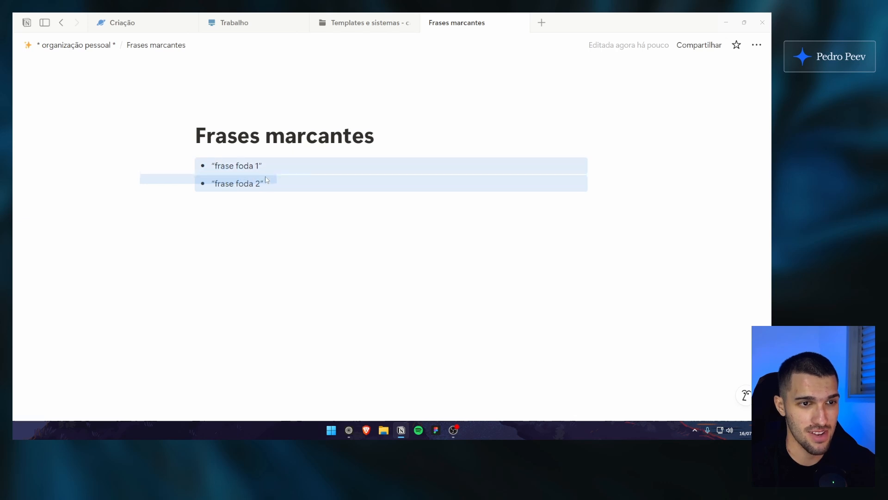
pyautogui.click(294, 177)
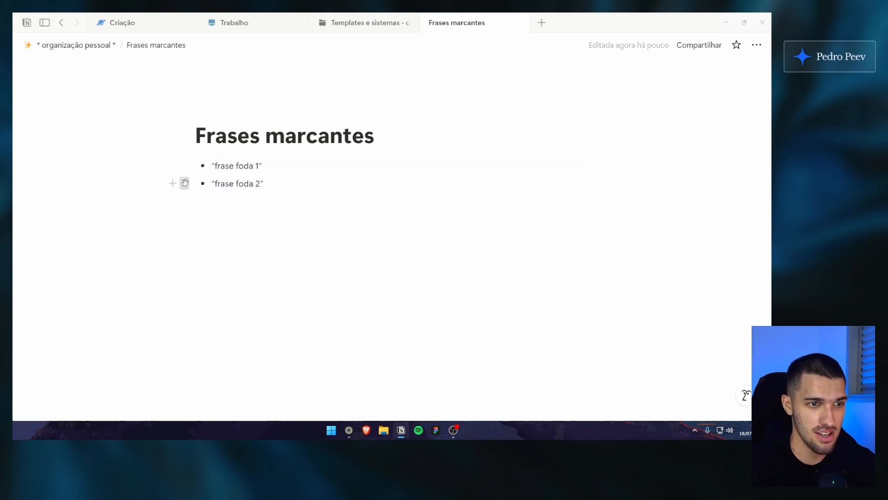
pyautogui.moveTo(183, 183); pyautogui.dragTo(592, 167)
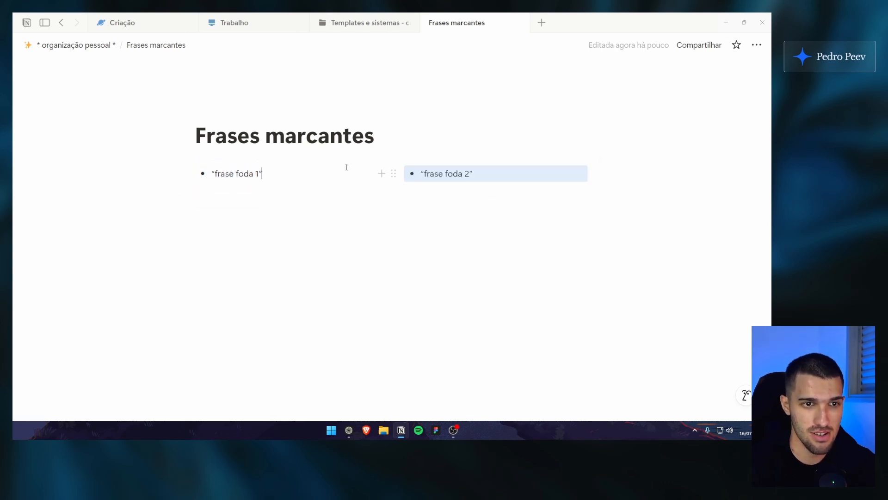
# Add a quote block below the bullets and fill it with the copied "frase foda 1" text
pyautogui.click(336, 202)
pyautogui.write('/cita')
pyautogui.press('Return')
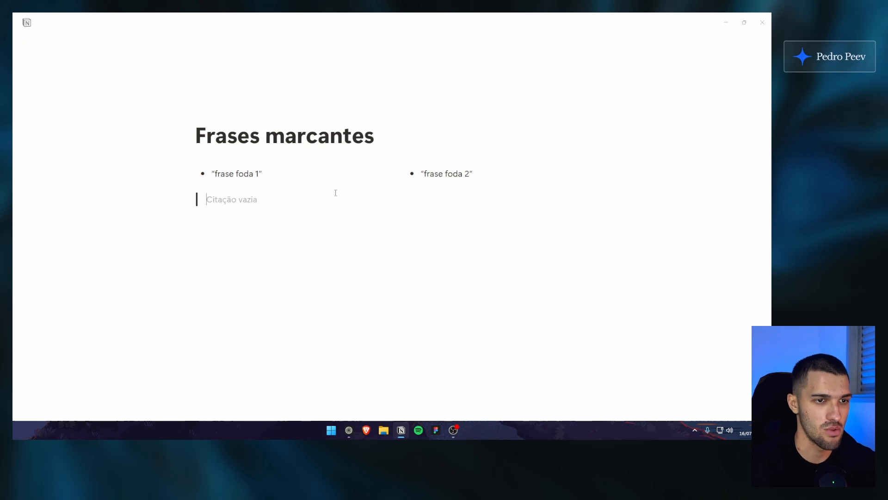
pyautogui.click(272, 178)
pyautogui.hotkey('ctrl', 'a')
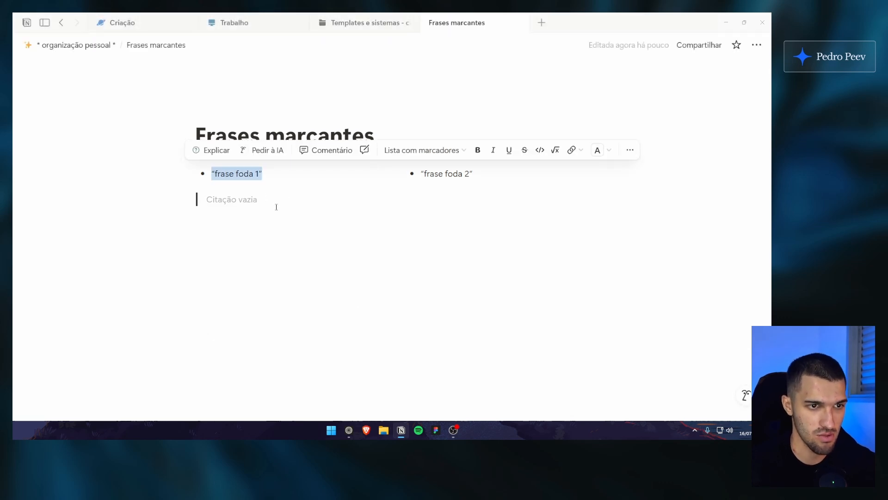
pyautogui.hotkey('ctrl', 'c')
pyautogui.click(276, 207)
pyautogui.hotkey('ctrl', 'v')
# Duplicate the "frase foda 1" quote and format the copy's text in yellow and bold
pyautogui.press('Escape')
pyautogui.hotkey('ctrl', 'd')
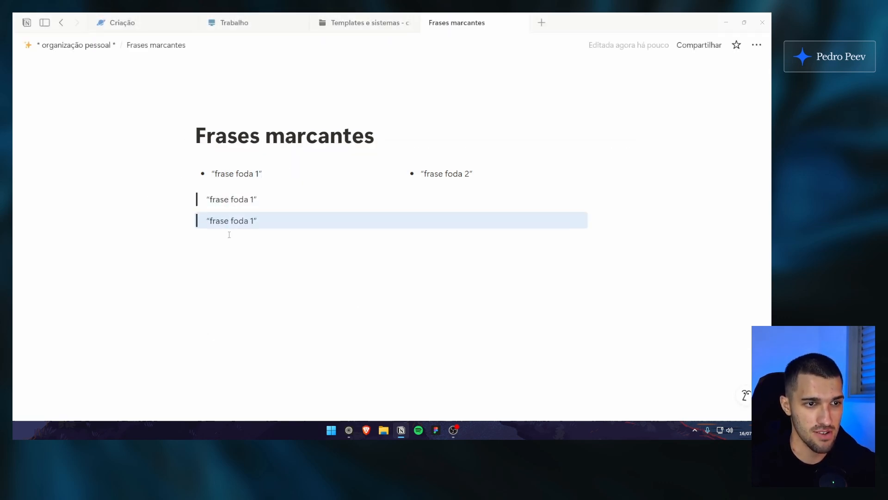
pyautogui.click(256, 221)
pyautogui.hotkey('ctrl', 'a')
pyautogui.click(545, 197)
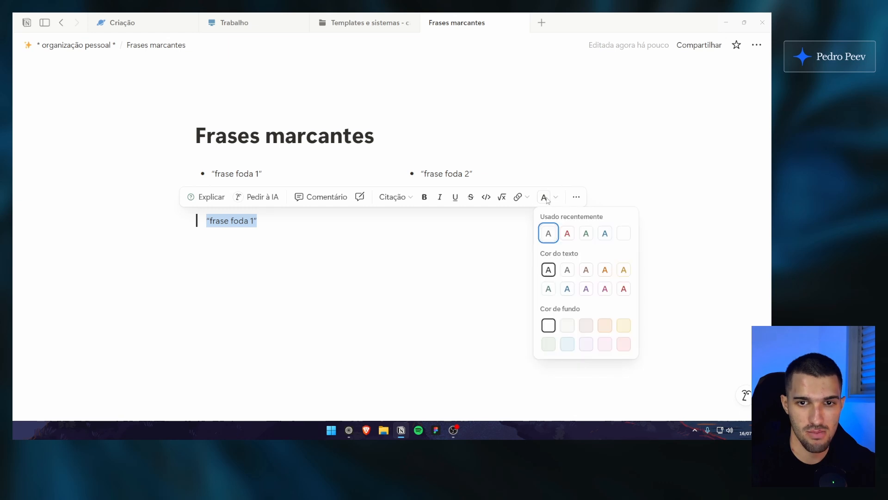
pyautogui.click(624, 270)
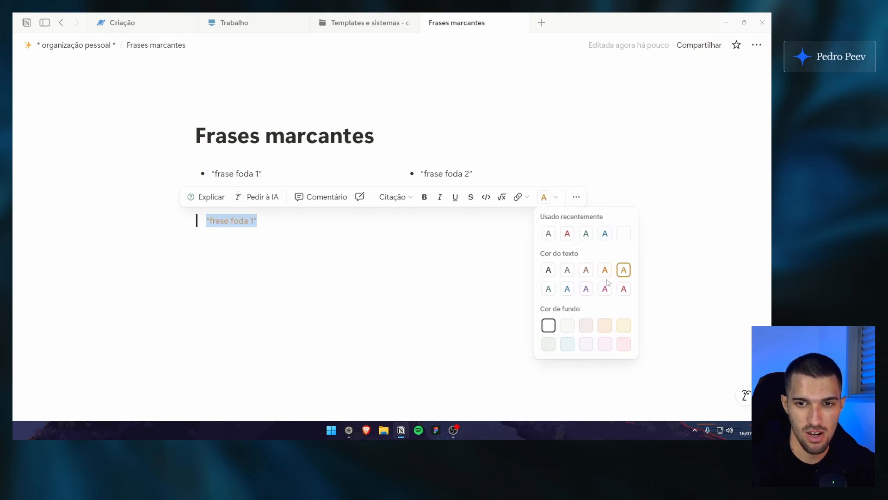
pyautogui.click(425, 213)
pyautogui.hotkey('ctrl', 'a')
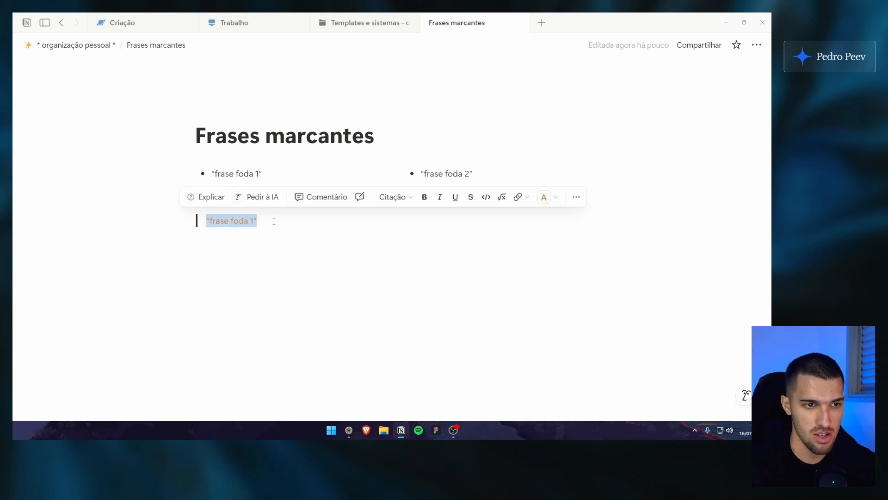
pyautogui.hotkey('ctrl', 'b')
pyautogui.press('Escape')
pyautogui.click(279, 230)
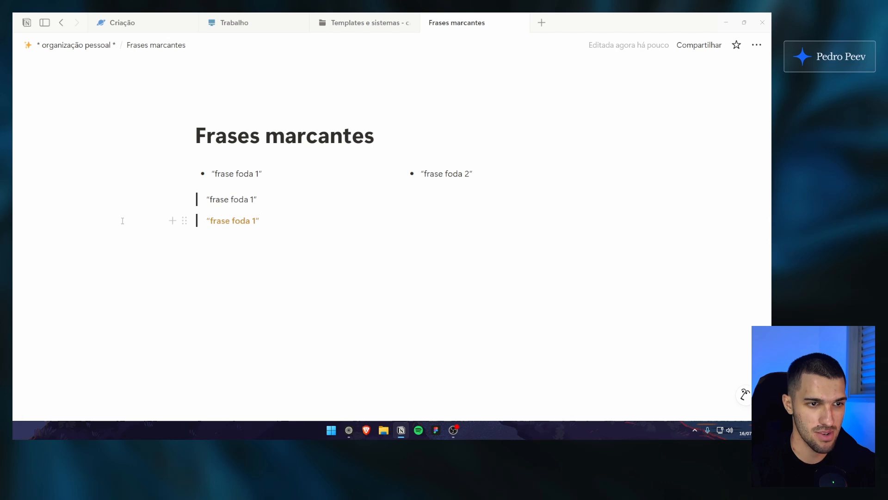
# Delete both bulleted phrases and the bold yellow quote, keeping only the plain "frase foda 1" quote
pyautogui.moveTo(123, 221); pyautogui.dragTo(254, 264)
pyautogui.click(393, 173)
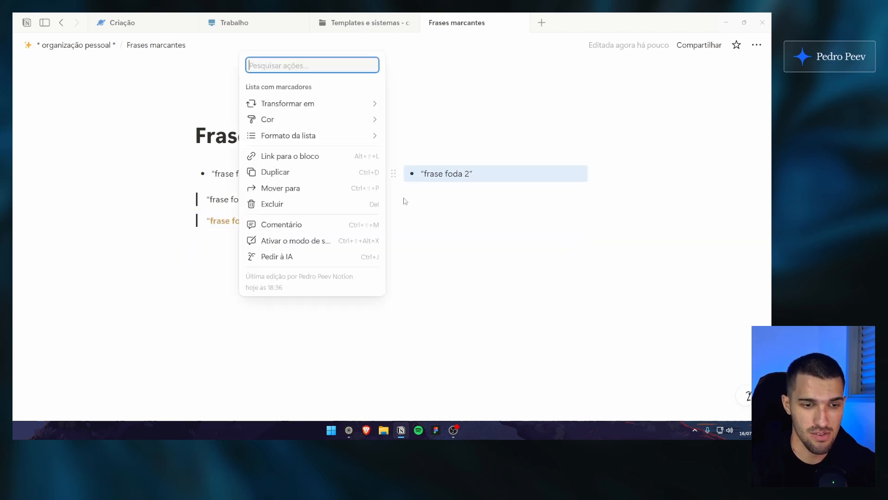
pyautogui.press('Delete')
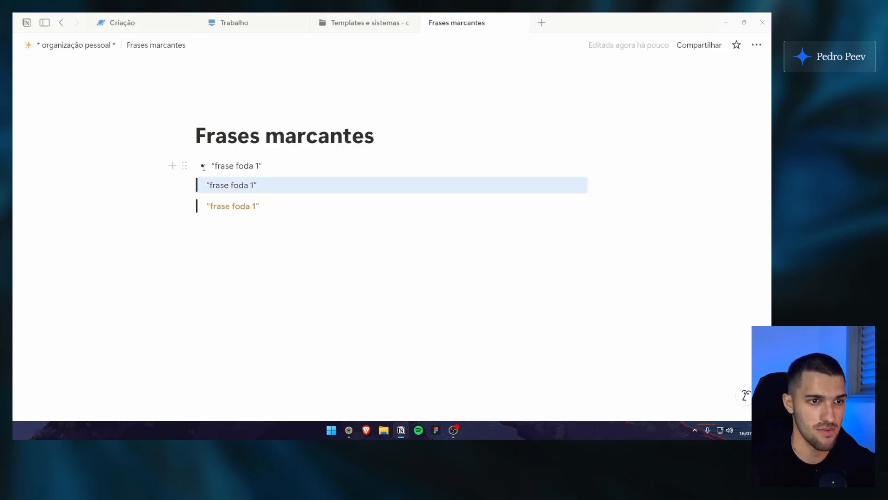
pyautogui.moveTo(129, 165); pyautogui.dragTo(244, 165)
pyautogui.press('Delete')
pyautogui.moveTo(130, 196); pyautogui.dragTo(227, 185)
pyautogui.press('Delete')
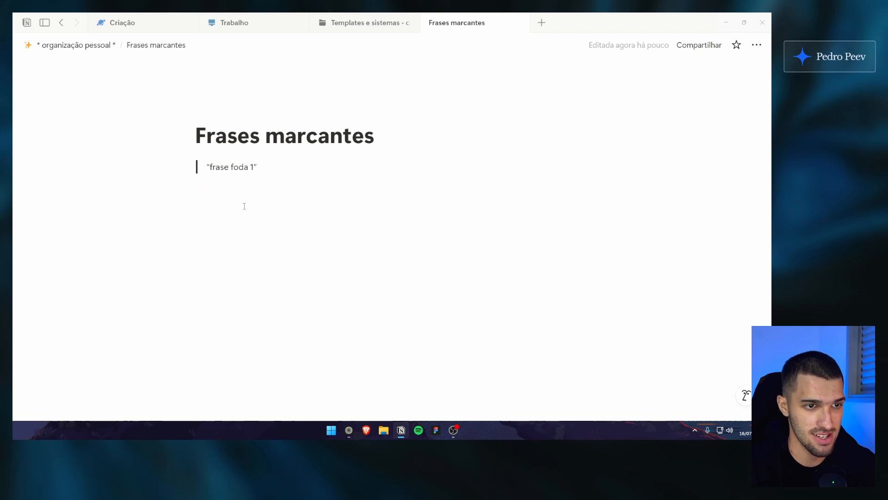
pyautogui.click(311, 171)
pyautogui.press('Return')
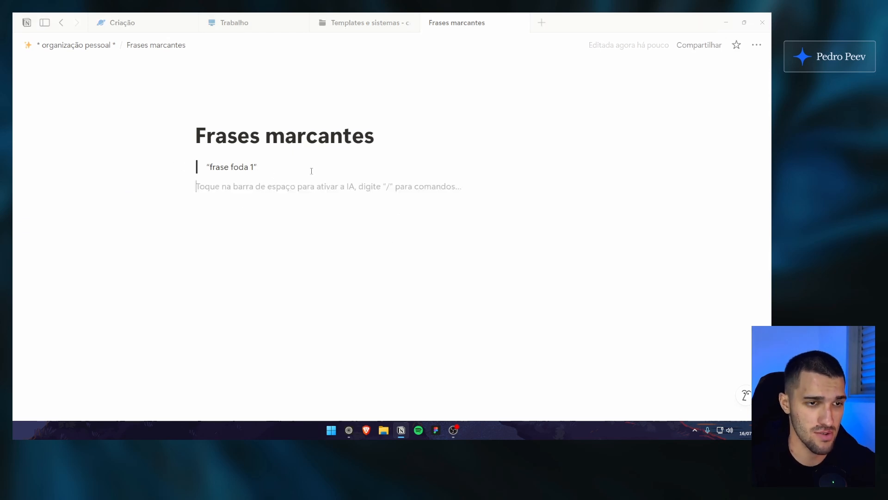
pyautogui.press('BackSpace')
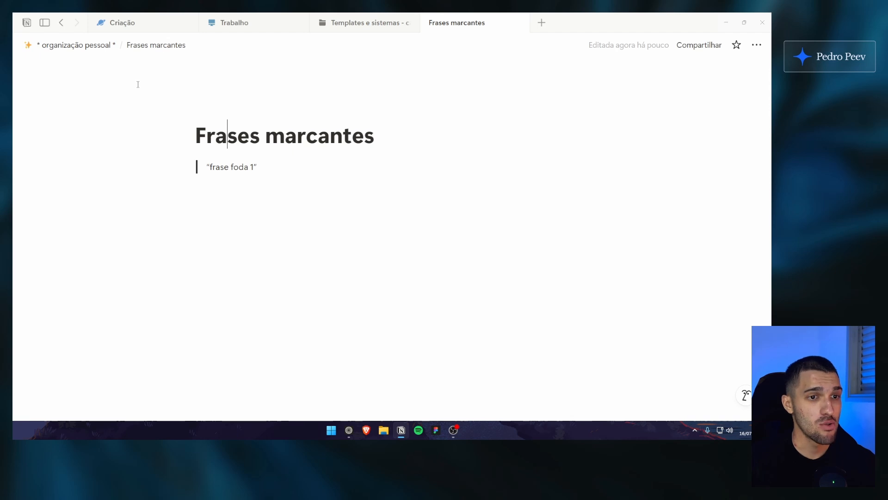
# Return to the "* organização pessoal *" page and turn off its full-width layout
pyautogui.click(108, 49)
pyautogui.scroll(-3, 191, 238)
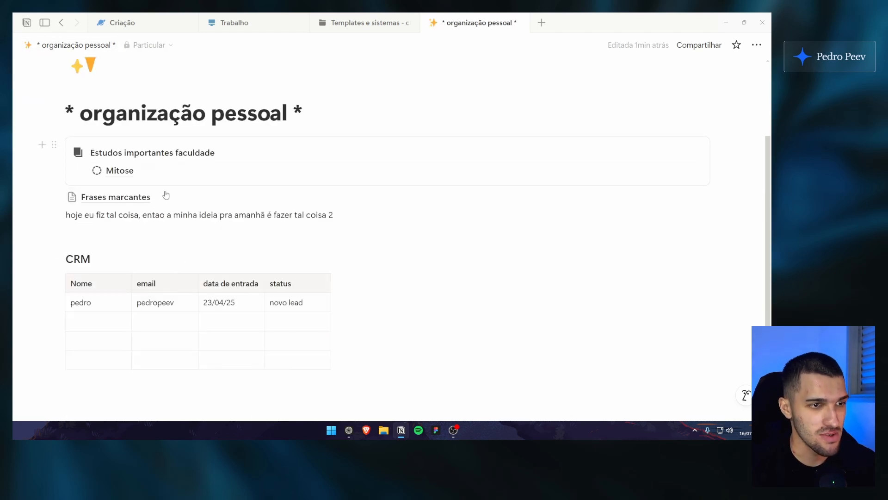
pyautogui.click(757, 45)
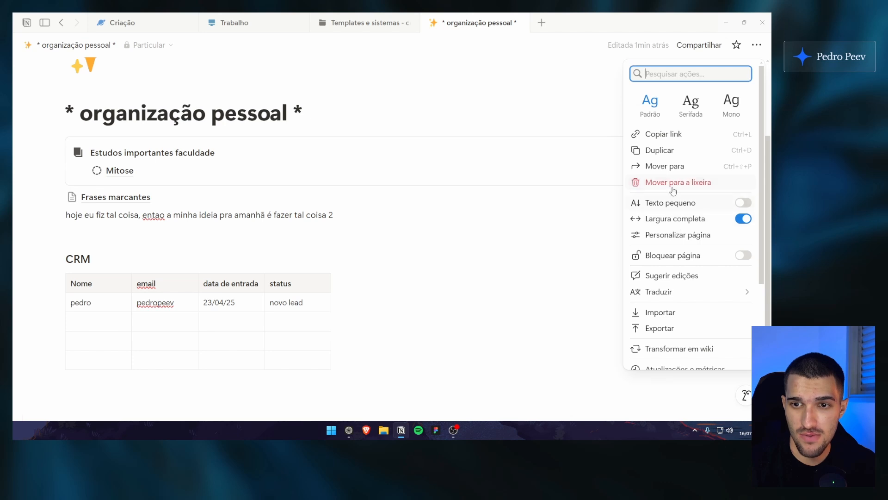
pyautogui.click(679, 219)
pyautogui.click(377, 159)
pyautogui.scroll(2, 208, 238)
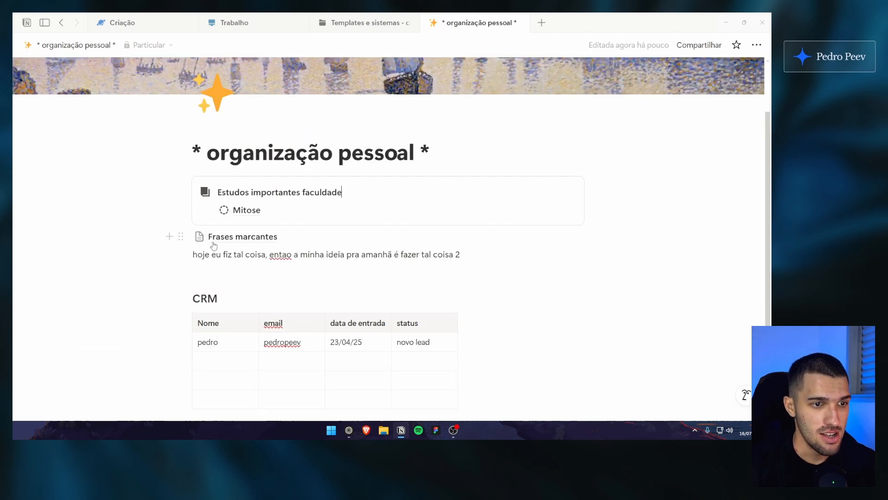
# Add an empty line between the Frases marcantes subpage and the paragraph below it
pyautogui.click(230, 281)
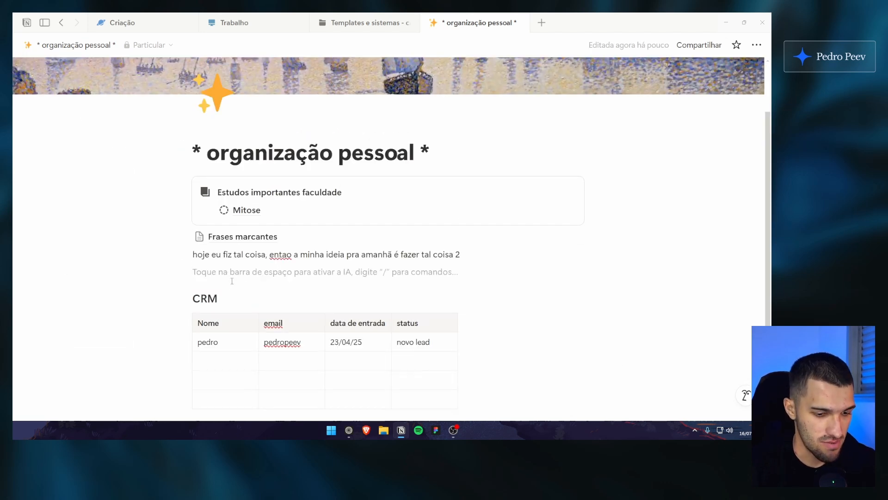
pyautogui.press('Return')
pyautogui.moveTo(182, 289); pyautogui.dragTo(185, 247)
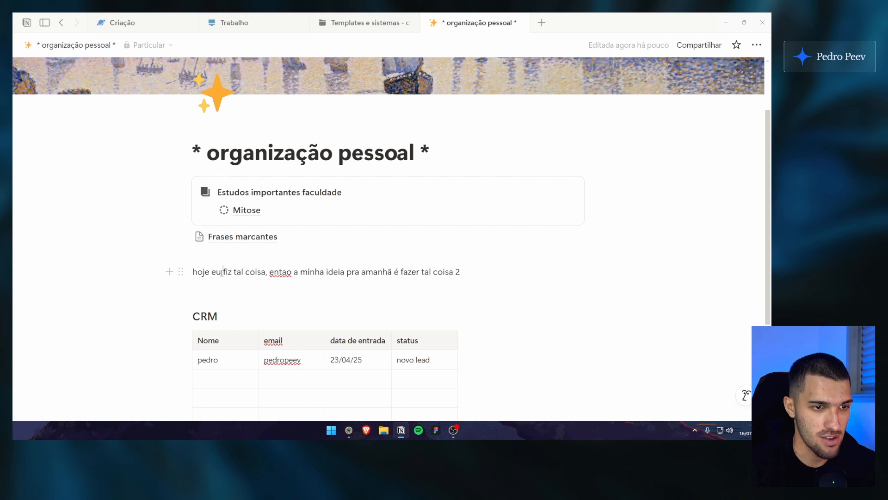
pyautogui.click(209, 259)
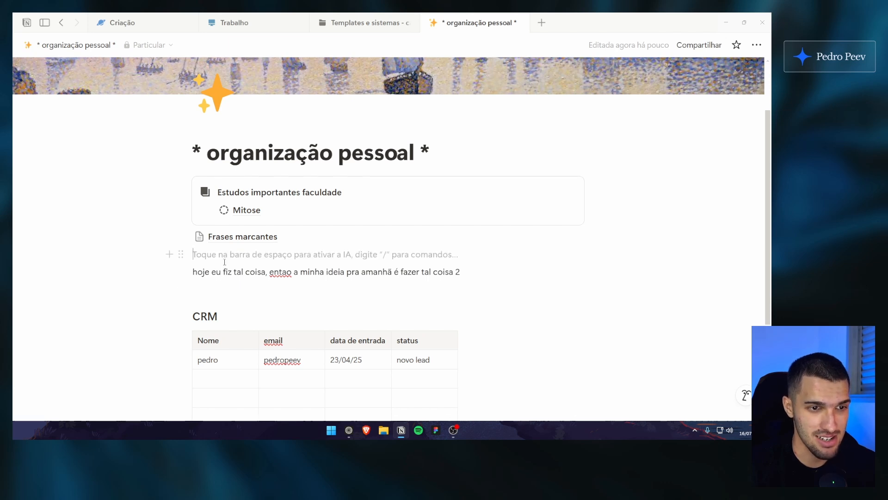
# Duplicate the "Estudos importantes faculdade" callout directly below the original
pyautogui.click(223, 271)
pyautogui.click(215, 252)
pyautogui.hotkey('ctrl', 'z')
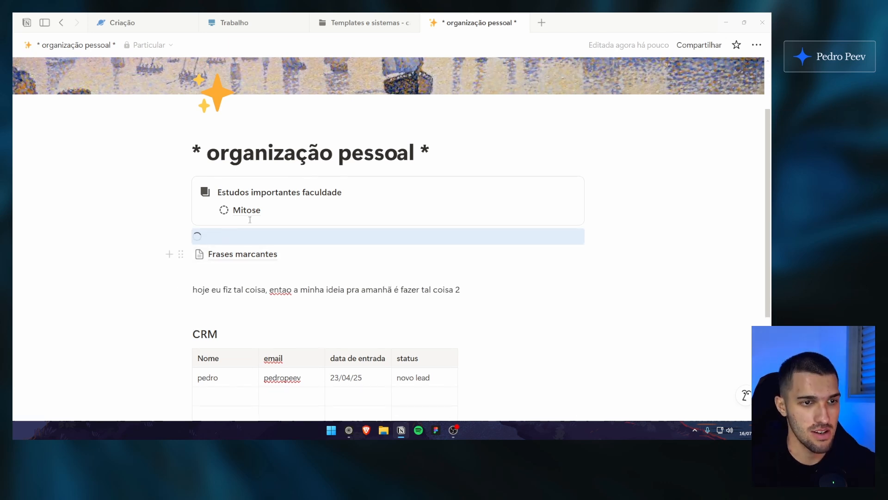
pyautogui.click(237, 224)
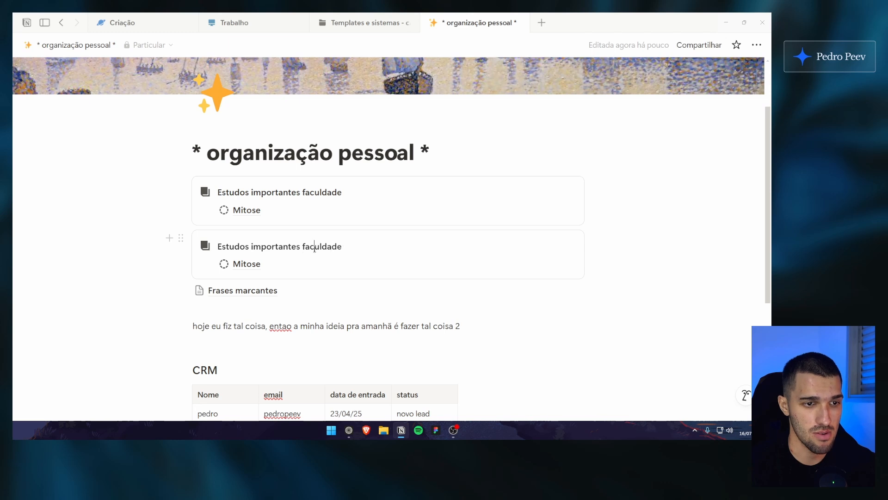
# Give the duplicated callout a bulleted-list icon and retitle it "Textos da vida" in bold
pyautogui.moveTo(344, 246); pyautogui.dragTo(225, 245)
pyautogui.click(223, 246)
pyautogui.click(205, 246)
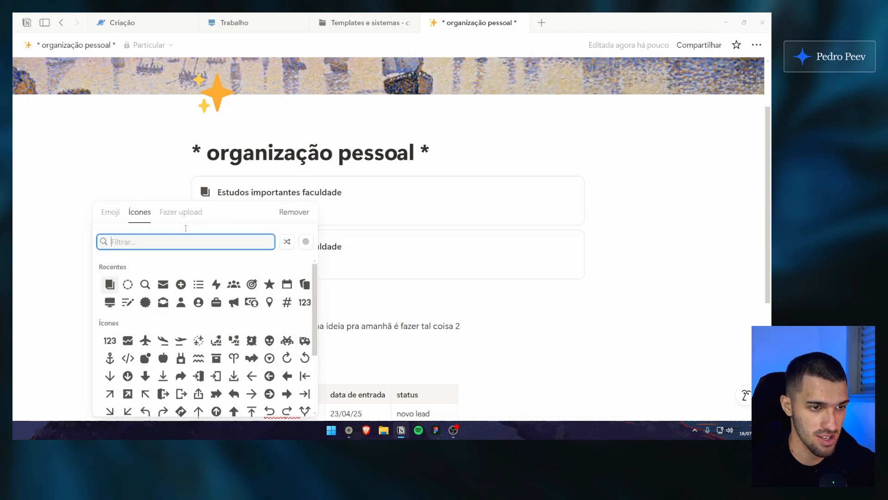
pyautogui.click(199, 283)
pyautogui.click(200, 303)
pyautogui.tripleClick(278, 246)
pyautogui.write('Text')
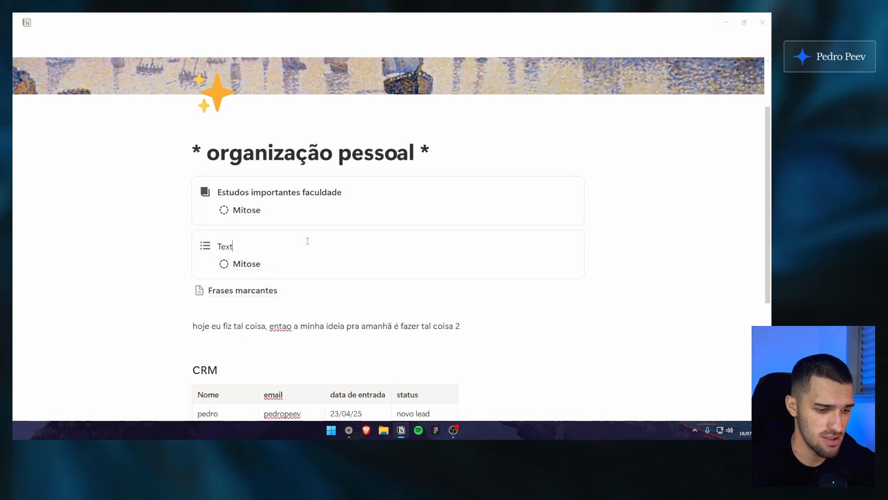
pyautogui.write('os da vida')
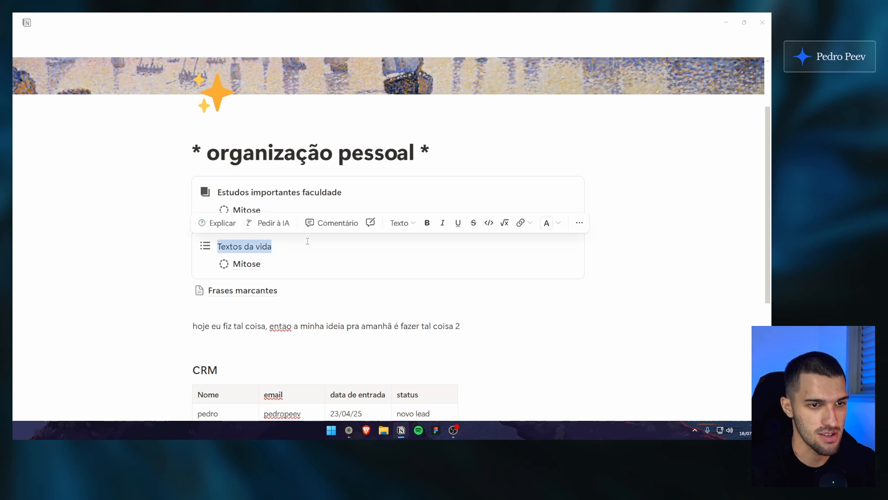
pyautogui.hotkey('ctrl', 'a')
# Delete the Mitose page from the "Textos da vida" callout and move the Frases marcantes subpage into it
pyautogui.click(271, 247)
pyautogui.press('Delete')
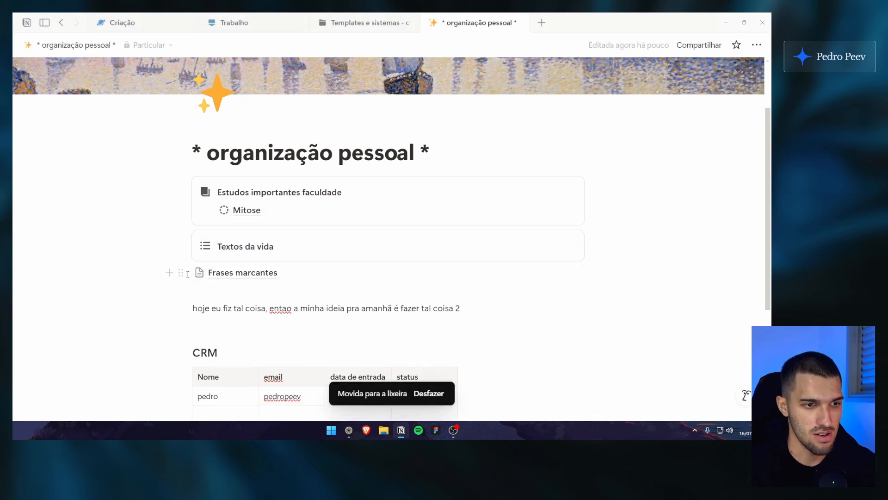
pyautogui.moveTo(183, 272); pyautogui.dragTo(230, 254)
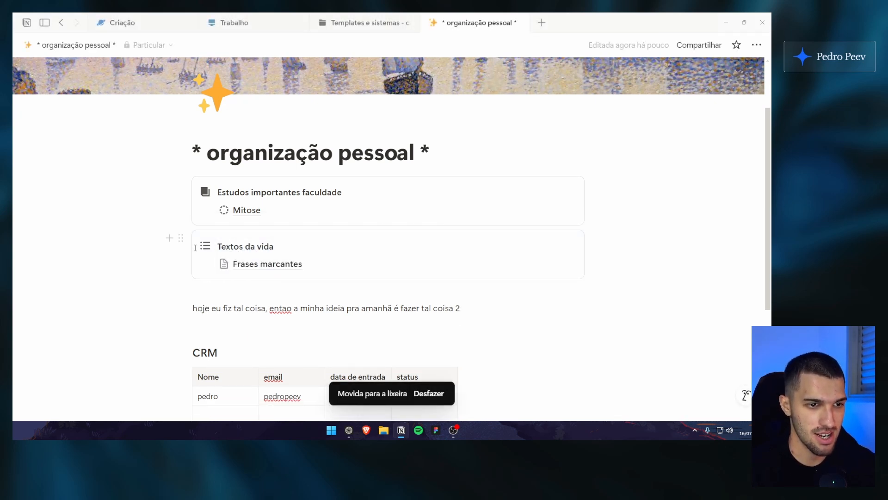
# Move the "Textos da vida" callout beside "Estudos importantes faculdade" so the two form side-by-side columns
pyautogui.moveTo(182, 238); pyautogui.dragTo(582, 204)
pyautogui.click(446, 159)
pyautogui.scroll(2, 446, 259)
pyautogui.moveTo(364, 231); pyautogui.dragTo(229, 231)
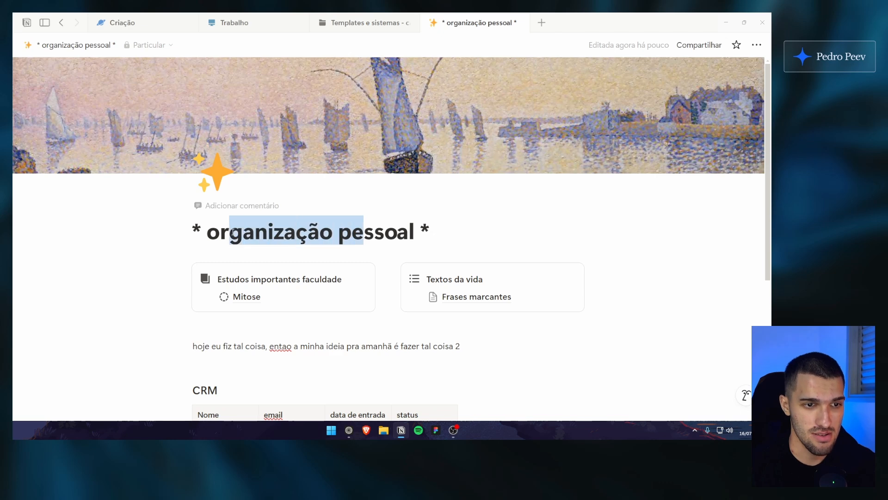
pyautogui.click(229, 231)
pyautogui.scroll(-3, 259, 199)
pyautogui.scroll(2, 252, 199)
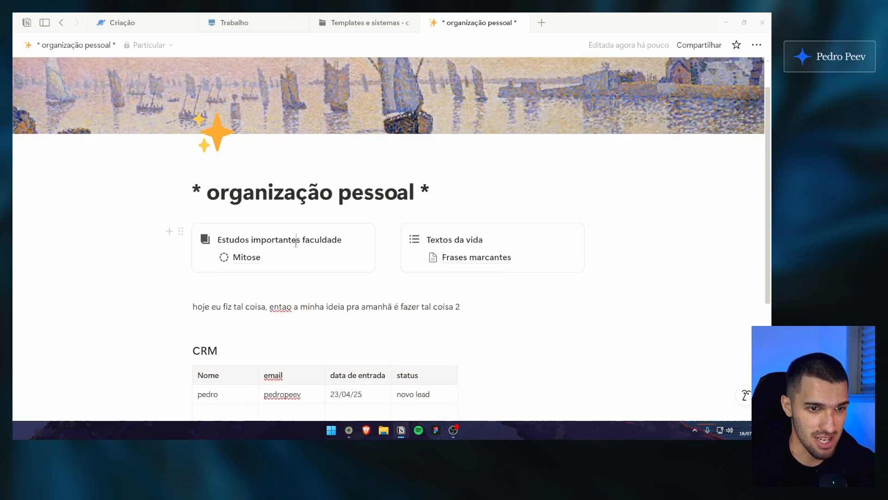
pyautogui.click(309, 293)
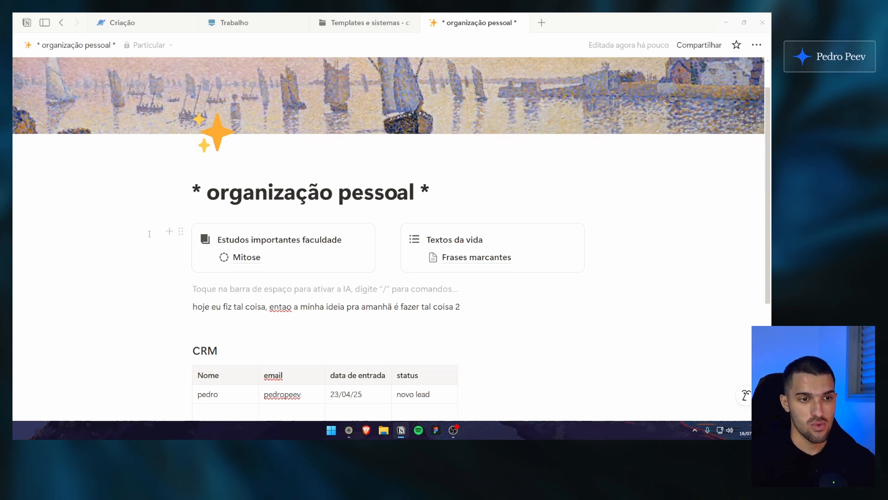
pyautogui.moveTo(149, 234); pyautogui.dragTo(252, 240)
pyautogui.click(251, 241)
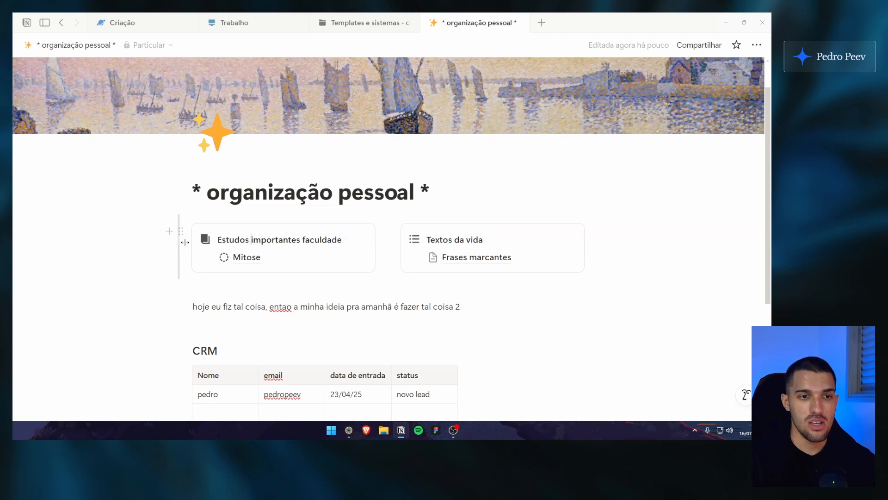
pyautogui.scroll(-4, 185, 242)
pyautogui.scroll(3, 185, 242)
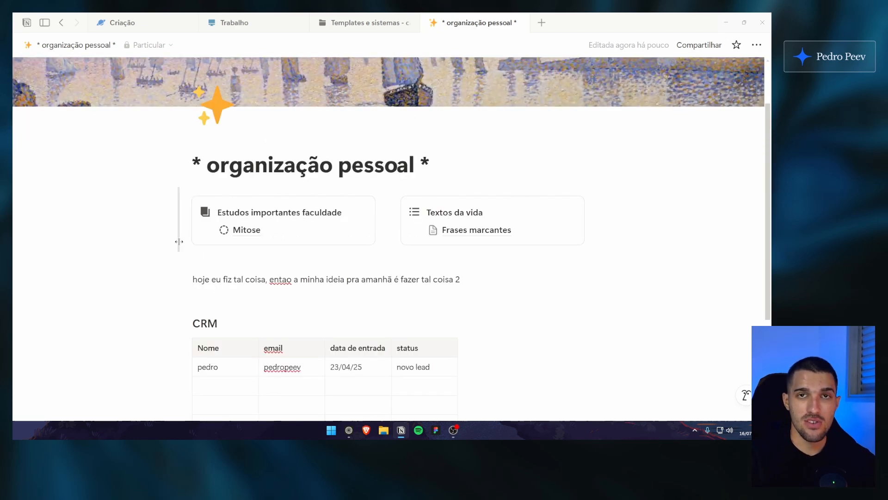
pyautogui.scroll(2, 179, 240)
pyautogui.scroll(-2, 178, 239)
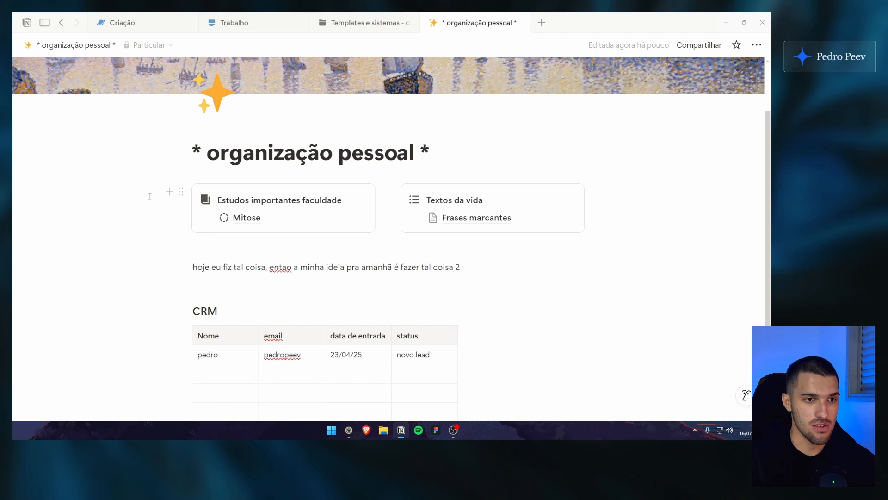
pyautogui.moveTo(142, 194); pyautogui.dragTo(202, 222)
pyautogui.click(615, 199)
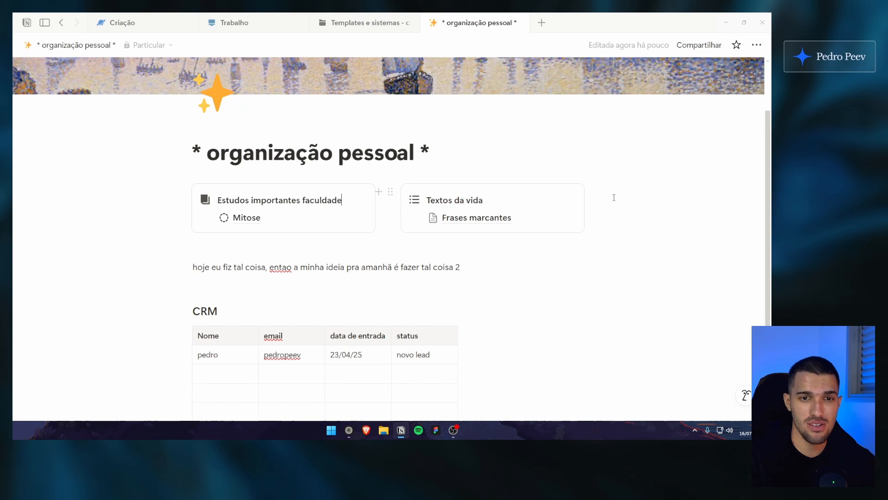
pyautogui.click(615, 196)
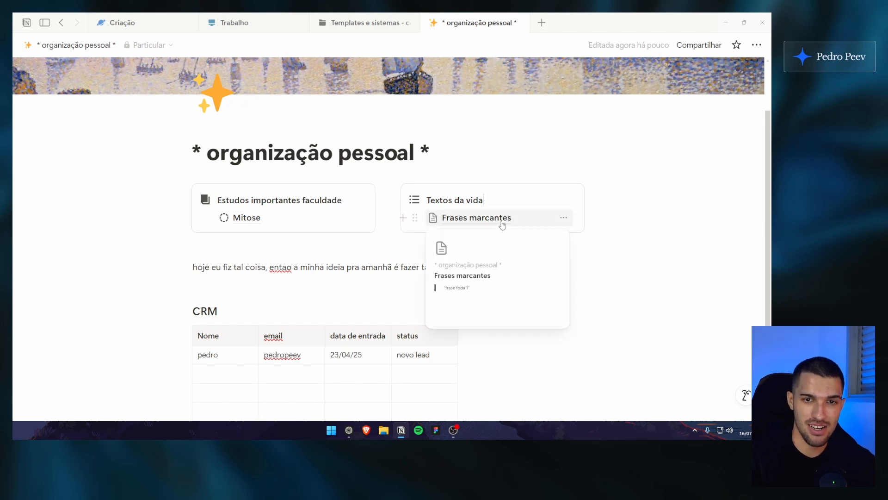
pyautogui.moveTo(631, 197); pyautogui.dragTo(584, 204)
pyautogui.click(489, 202)
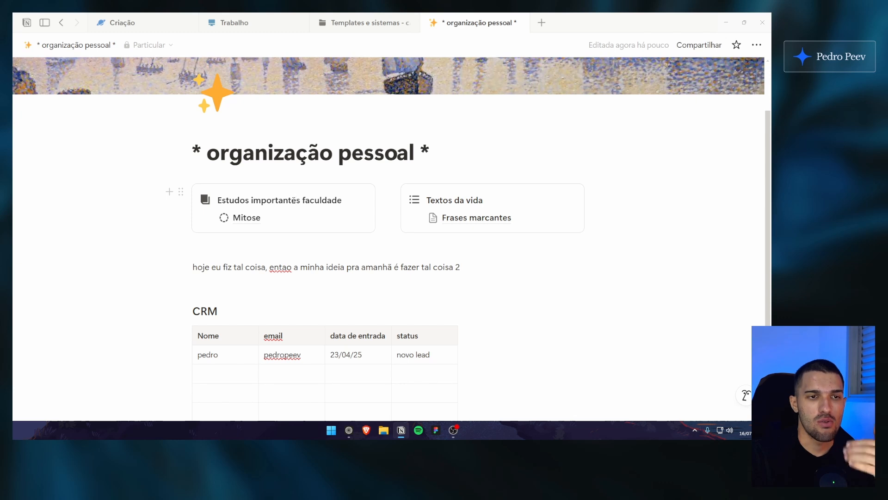
pyautogui.scroll(2, 296, 199)
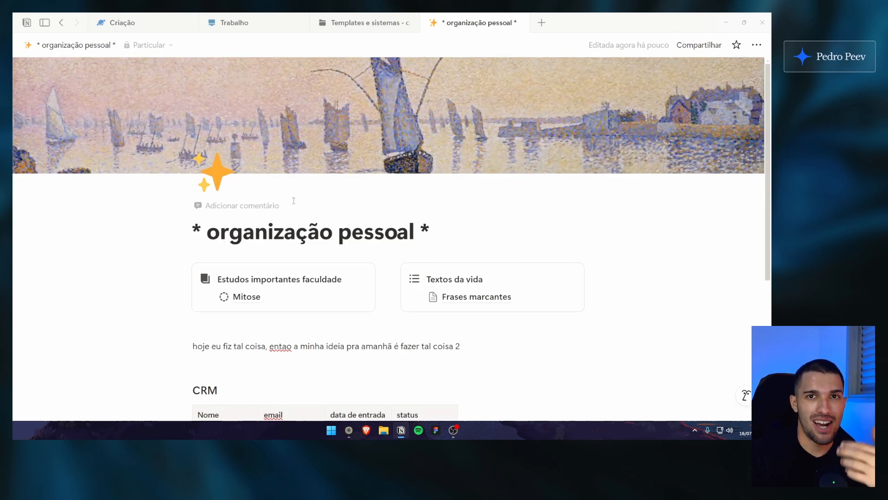
pyautogui.click(245, 229)
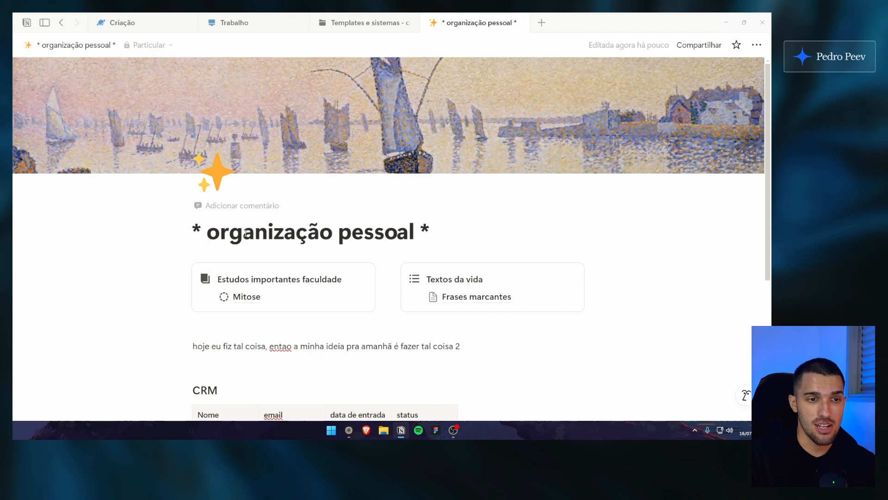
pyautogui.click(231, 234)
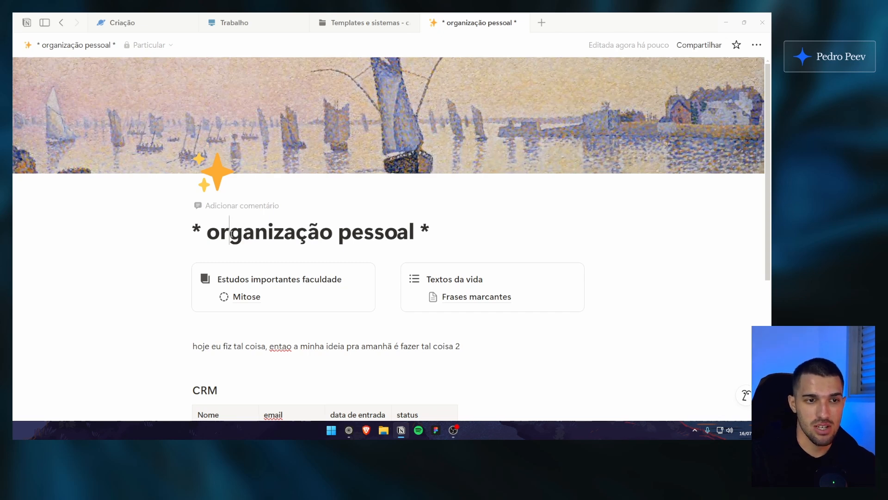
pyautogui.scroll(-2, 232, 234)
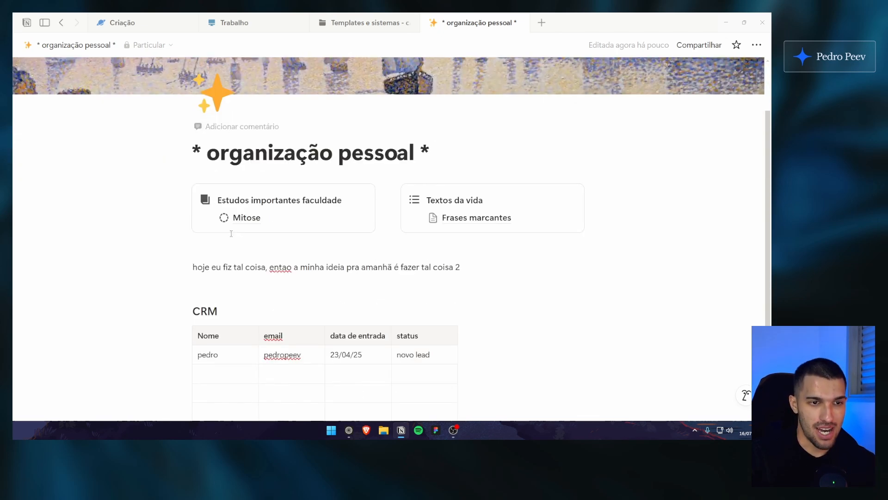
# Write the letters P, A, R and A on separate lines below the two callouts
pyautogui.click(234, 240)
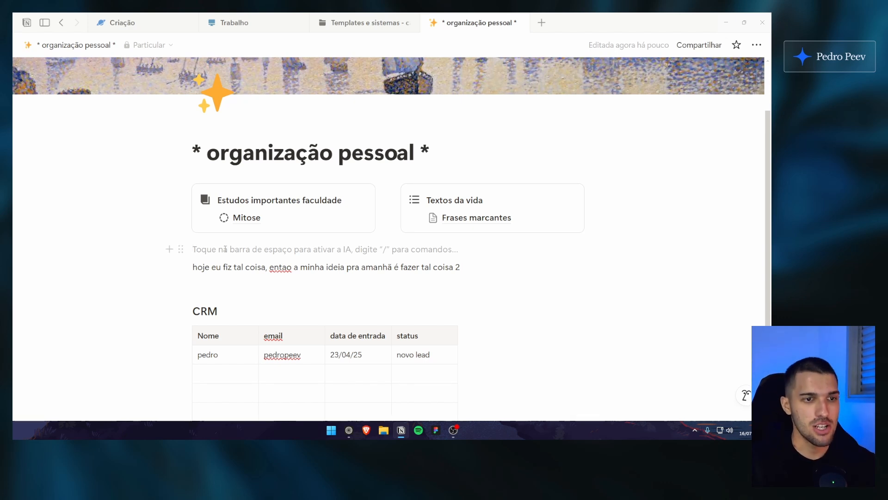
pyautogui.write('P')
pyautogui.press('Return')
pyautogui.write('A')
pyautogui.press('Return')
pyautogui.write('R')
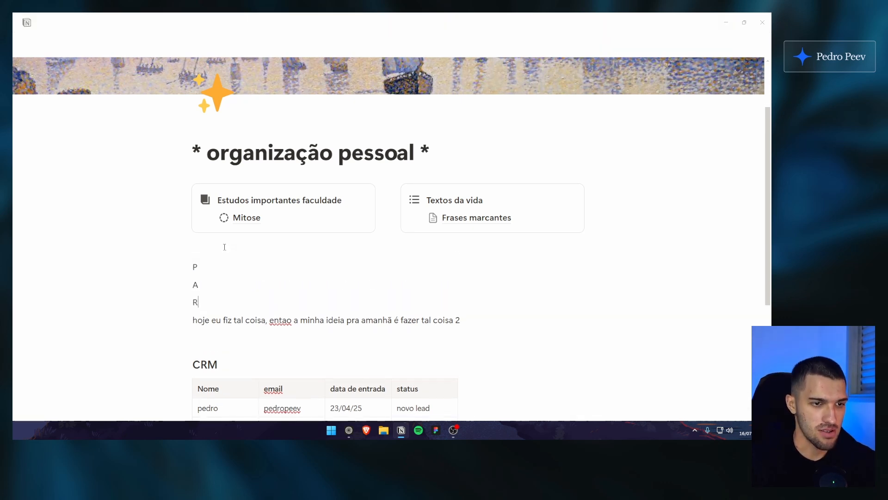
pyautogui.press('Return')
pyautogui.write('A')
pyautogui.press('Return')
# Expand the first two letters of the list into "Projetos" and "Àreas"
pyautogui.press('Up')
pyautogui.press('Up')
pyautogui.press('Up')
pyautogui.press('Up')
pyautogui.write('rojetos')
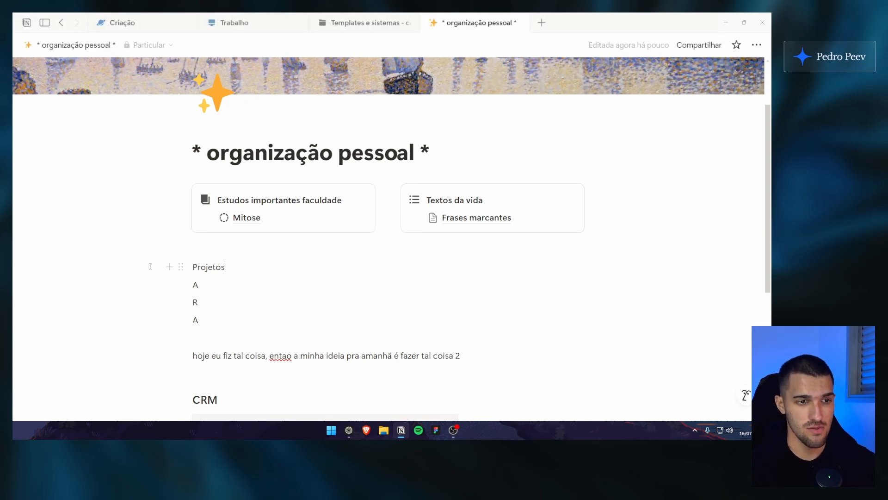
pyautogui.moveTo(127, 271); pyautogui.dragTo(278, 267)
pyautogui.click(277, 267)
pyautogui.moveTo(107, 262); pyautogui.dragTo(282, 269)
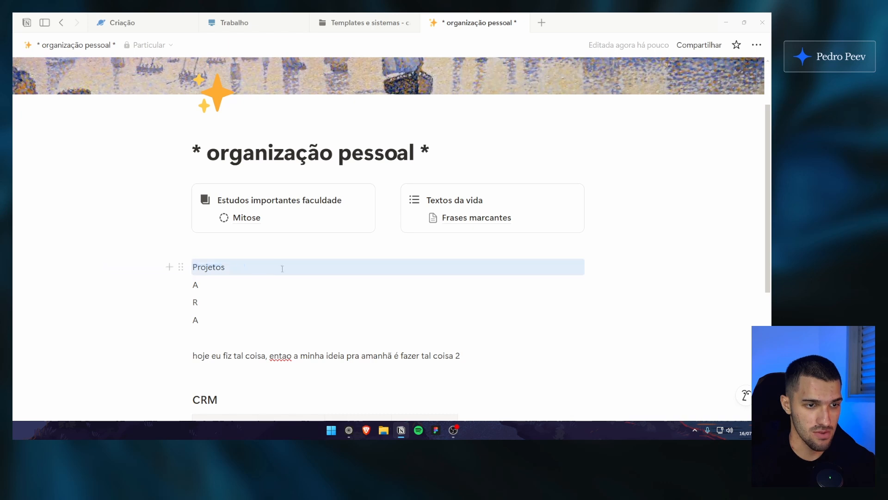
pyautogui.click(244, 277)
pyautogui.press('BackSpace')
pyautogui.write('Àreas')
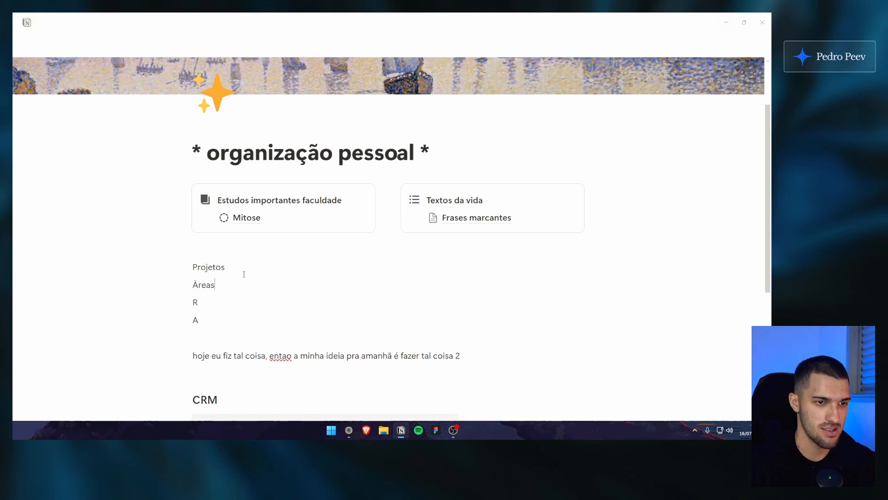
pyautogui.moveTo(141, 289); pyautogui.dragTo(250, 290)
pyautogui.click(252, 285)
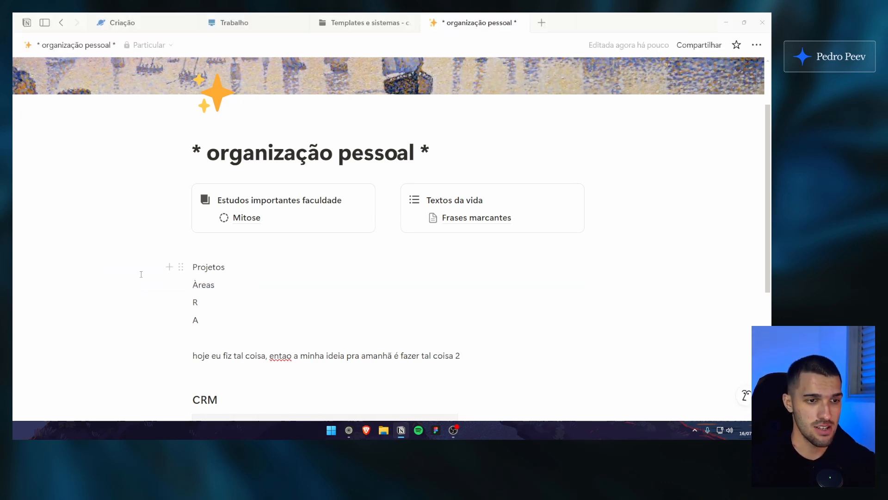
pyautogui.scroll(-4, 140, 275)
pyautogui.scroll(4, 134, 280)
pyautogui.moveTo(118, 280); pyautogui.dragTo(146, 289)
pyautogui.scroll(2, 136, 302)
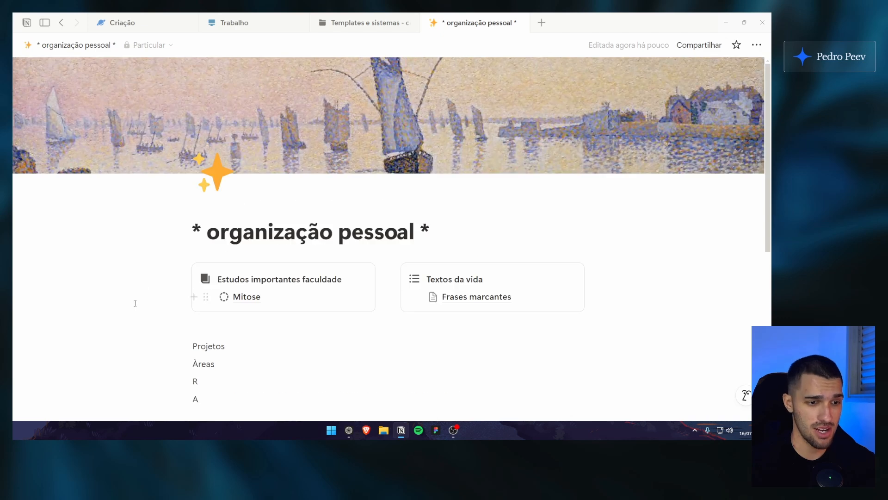
pyautogui.scroll(-3, 135, 303)
pyautogui.moveTo(113, 249)
pyautogui.mouseDown()
pyautogui.moveTo(259, 247)
pyautogui.moveTo(123, 247)
pyautogui.mouseUp()
pyautogui.scroll(1, 123, 280)
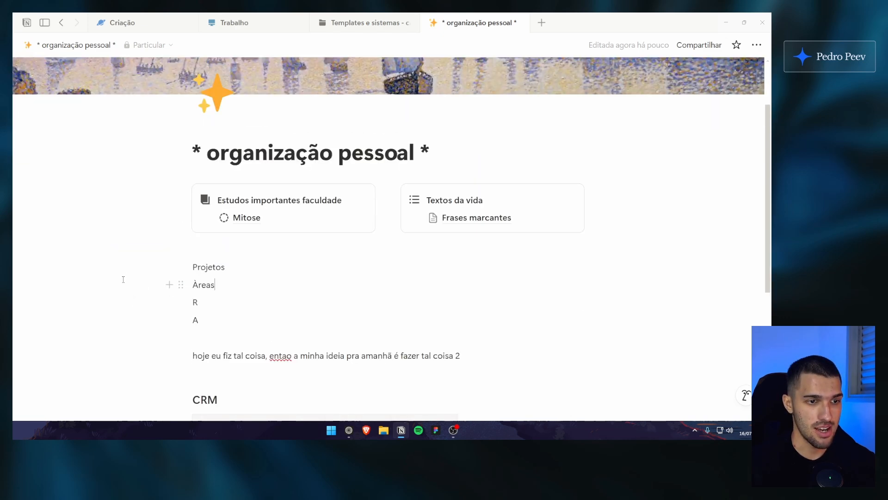
pyautogui.scroll(2, 123, 279)
pyautogui.scroll(-2, 123, 280)
pyautogui.moveTo(111, 281)
pyautogui.mouseDown()
pyautogui.moveTo(255, 284)
pyautogui.moveTo(111, 290)
pyautogui.mouseUp()
pyautogui.scroll(-4, 169, 301)
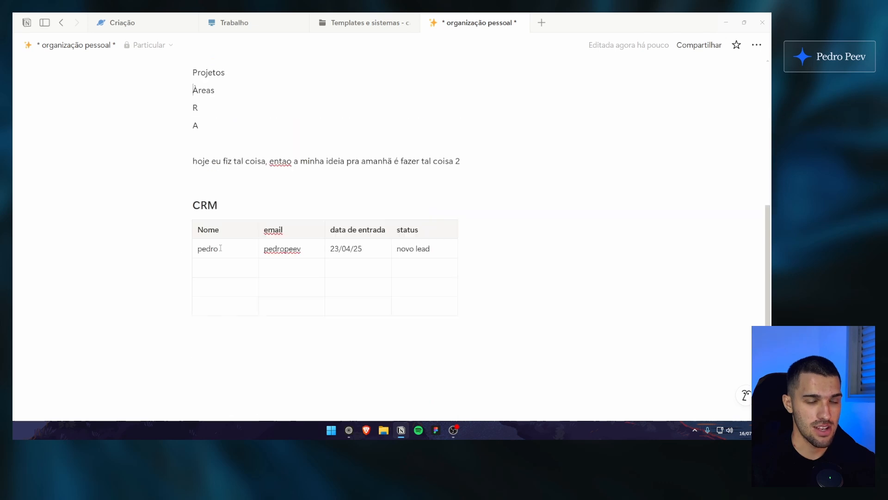
# Add an extra blank line between the PARA list and the "hoje eu fiz tal coisa" paragraph
pyautogui.scroll(3, 221, 248)
pyautogui.click(236, 305)
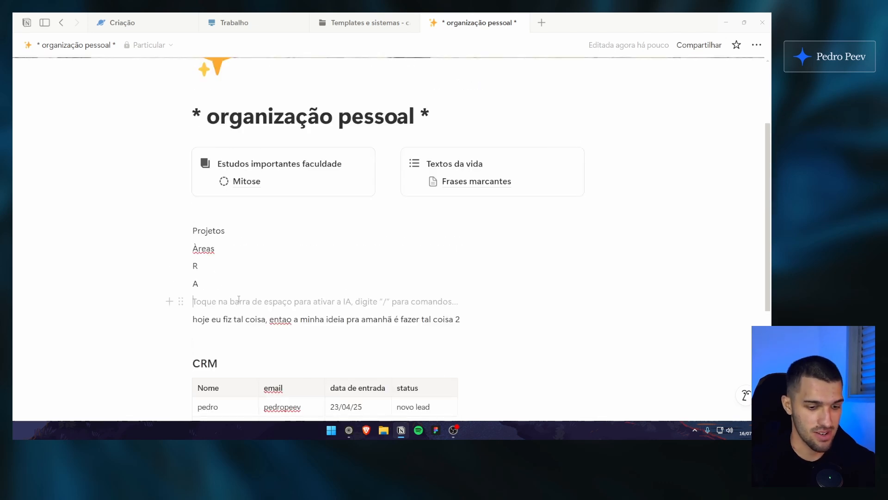
pyautogui.press('Return')
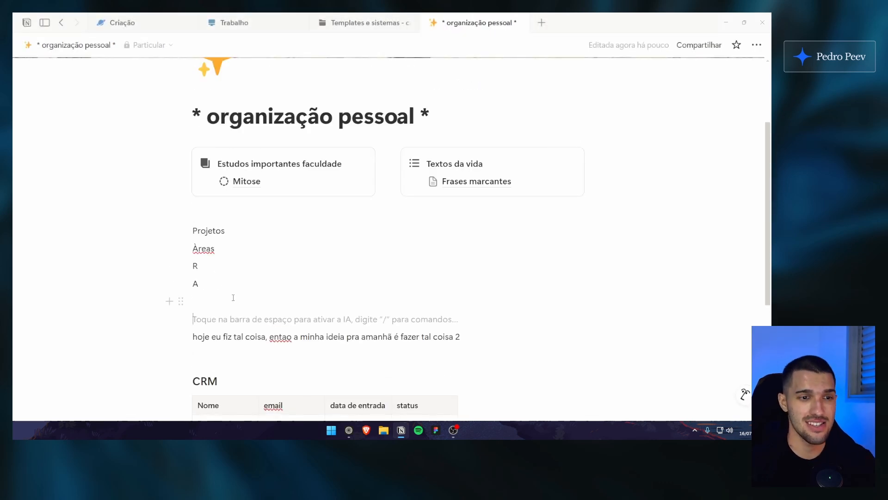
# Correct the accent on the second list entry so it reads "Áreas"
pyautogui.click(198, 250)
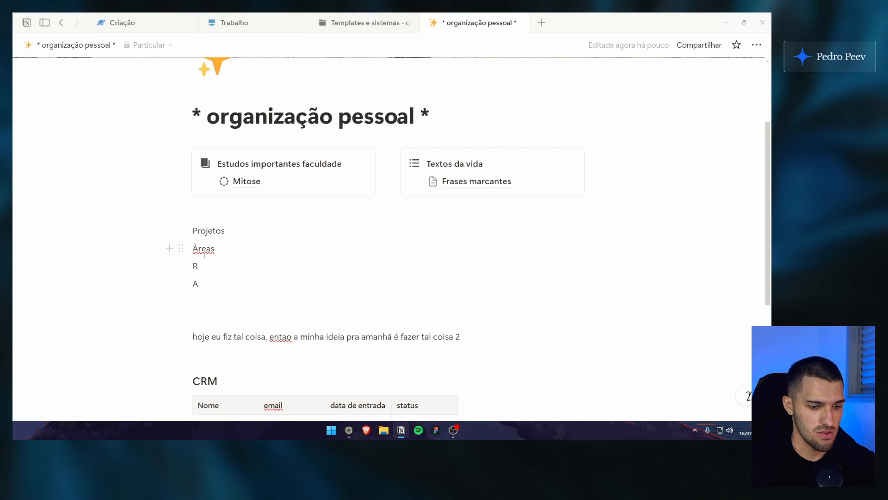
pyautogui.press('BackSpace')
pyautogui.write('Á')
pyautogui.click(250, 231)
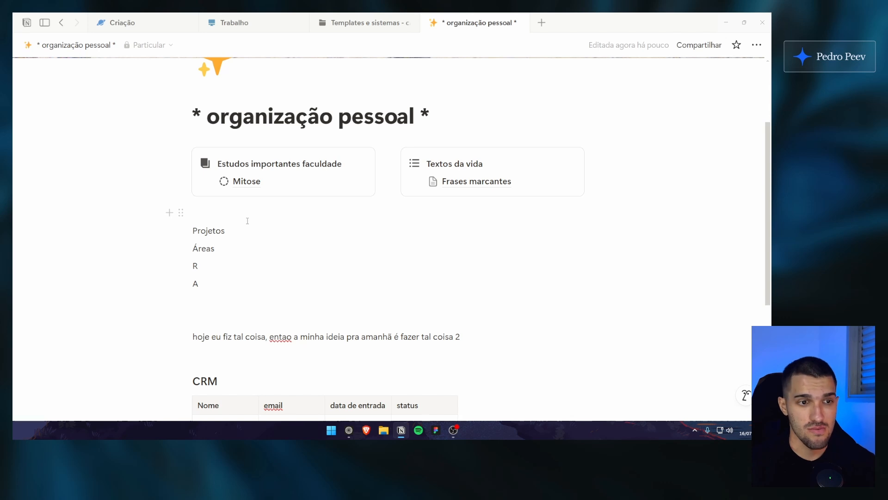
# Add the indented items "filmes", "finanças" and "organização" beneath Áreas
pyautogui.click(235, 244)
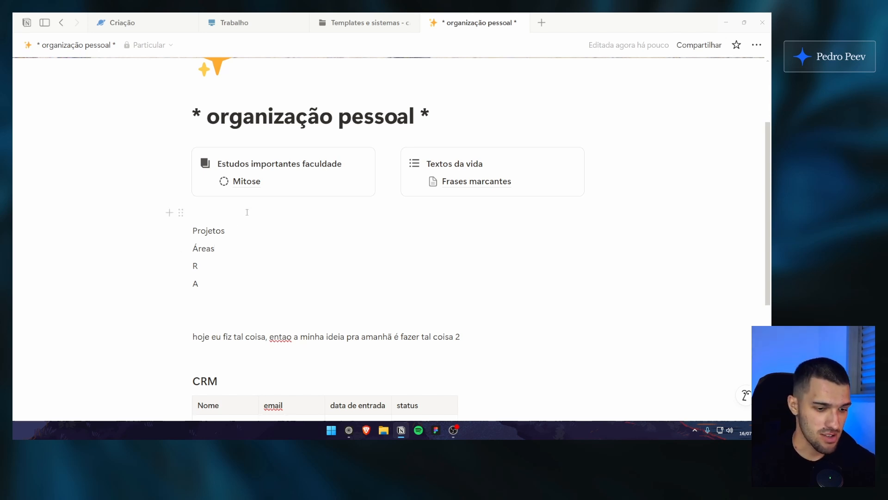
pyautogui.press('Return')
pyautogui.press('Tab')
pyautogui.write('filmes')
pyautogui.press('Return')
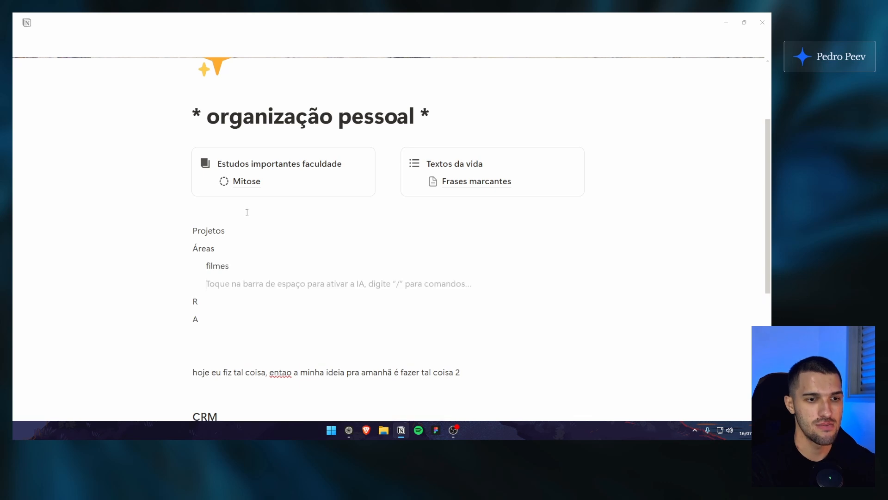
pyautogui.write('finanças')
pyautogui.press('Return')
pyautogui.write('organização')
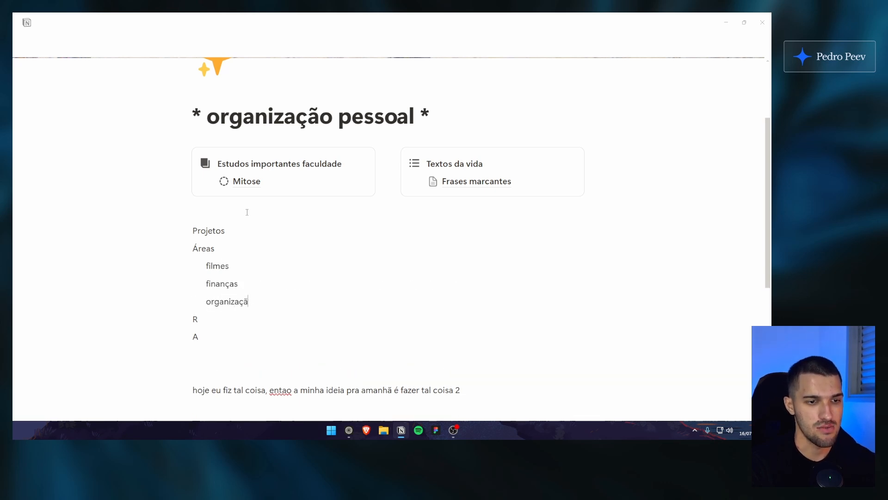
# Remove the three indented example items beneath Áreas
pyautogui.click(273, 286)
pyautogui.moveTo(175, 266); pyautogui.dragTo(268, 285)
pyautogui.click(268, 285)
pyautogui.click(252, 268)
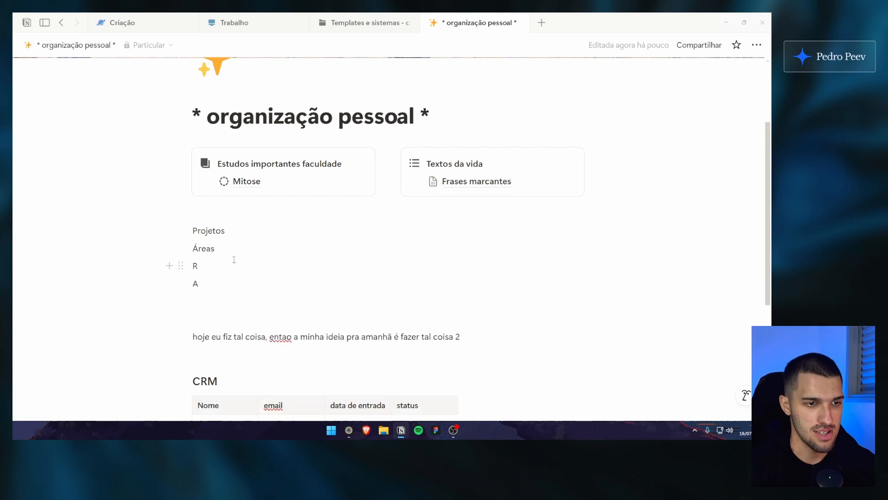
# Expand the letter R in the list into "Recursos" and enlarge the page display
pyautogui.click(233, 267)
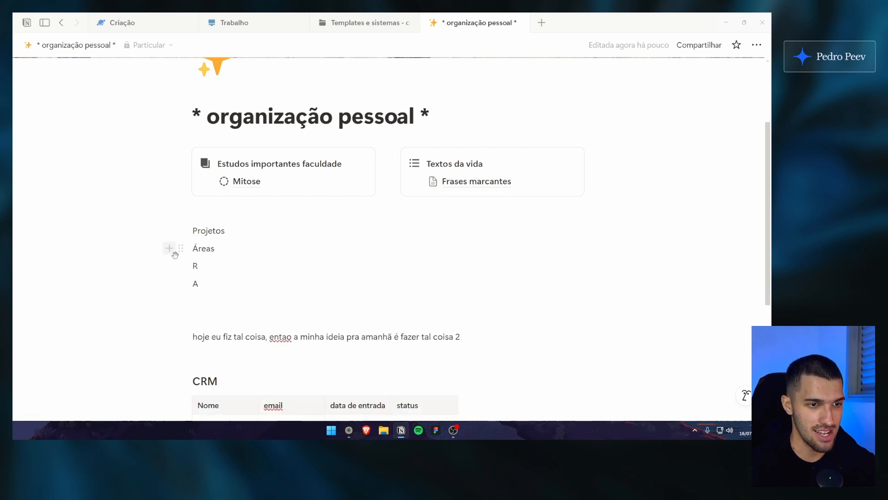
pyautogui.write('ecursos')
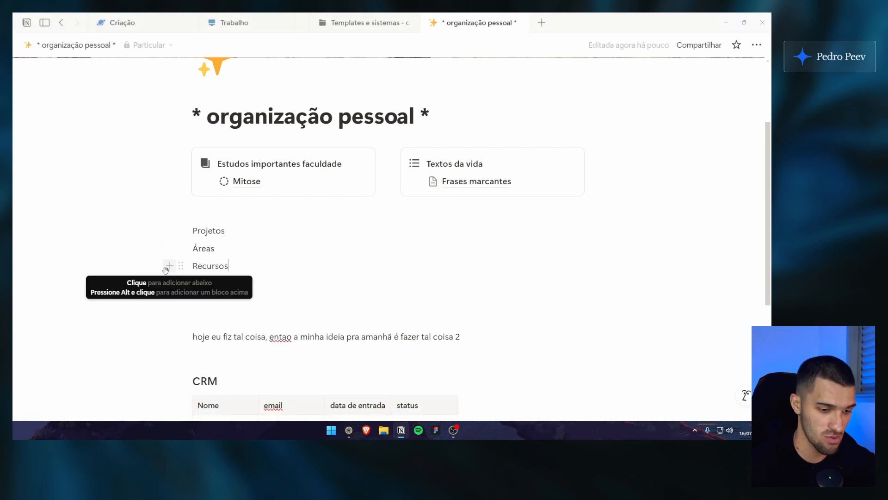
pyautogui.hotkey('ctrl', '+')
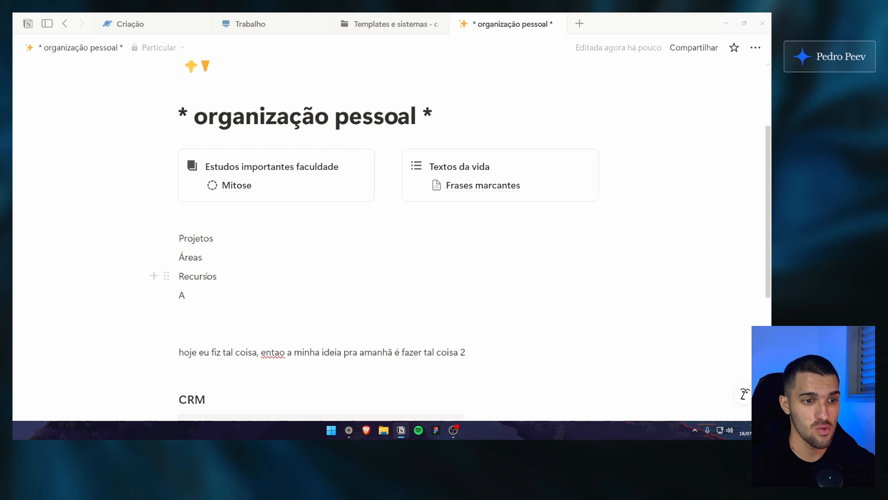
pyautogui.moveTo(207, 276); pyautogui.dragTo(189, 276)
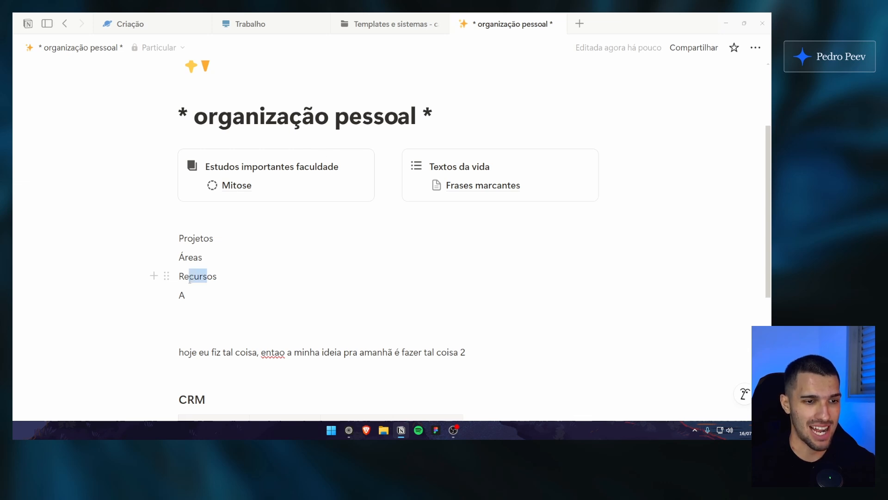
pyautogui.click(188, 276)
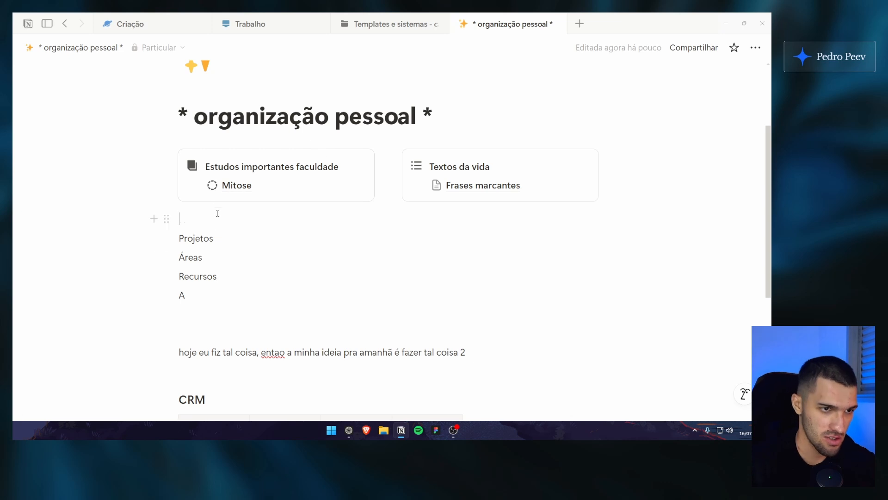
# Insert the line "Tiago Forte" directly above Projetos and make it bold
pyautogui.press('Return')
pyautogui.write('Tiago F')
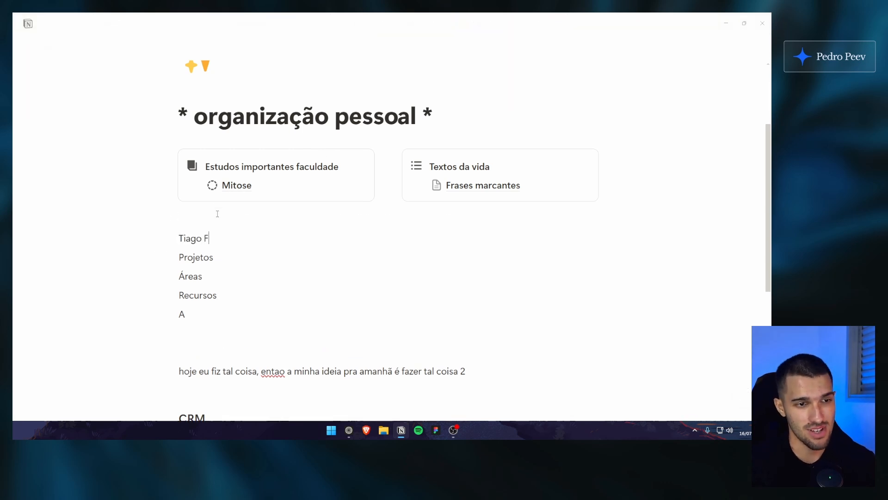
pyautogui.write('orte')
pyautogui.hotkey('shift', 'Home')
pyautogui.hotkey('ctrl', 'b')
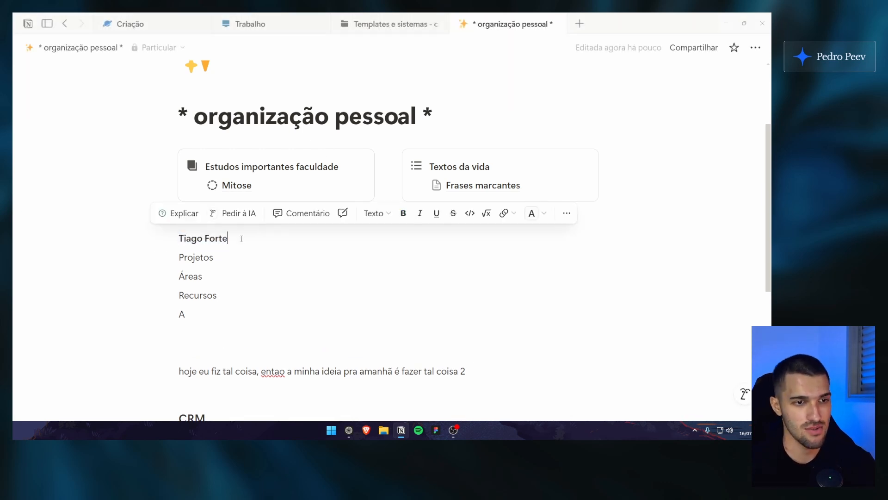
pyautogui.click(254, 294)
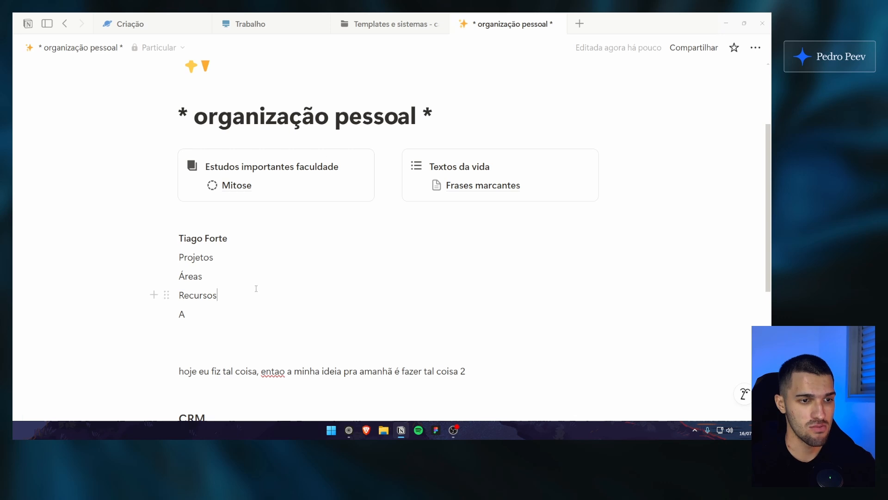
pyautogui.click(252, 279)
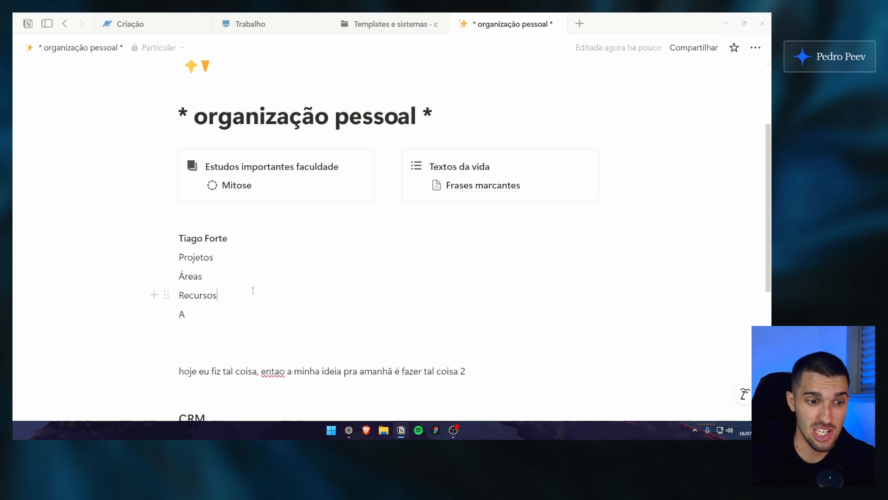
pyautogui.click(254, 291)
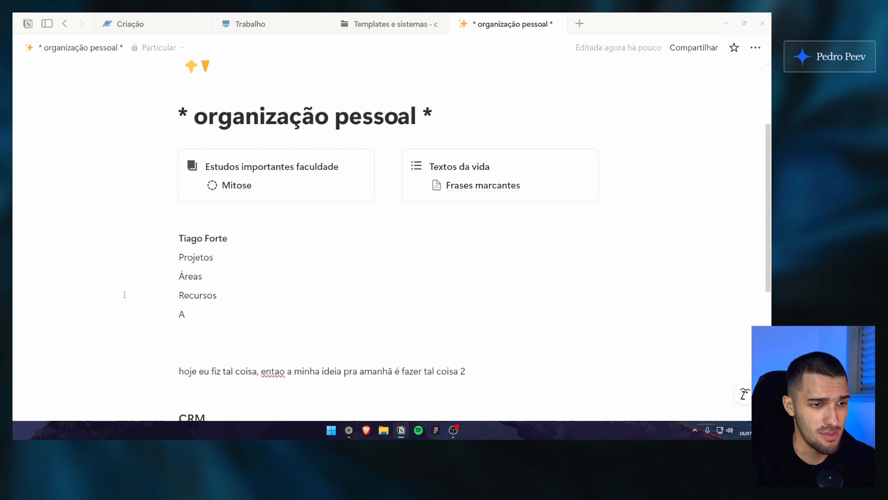
pyautogui.moveTo(124, 294); pyautogui.dragTo(323, 295)
# Add the indented item "documento de como regar plantas do jeito certo" beneath Recursos
pyautogui.click(250, 300)
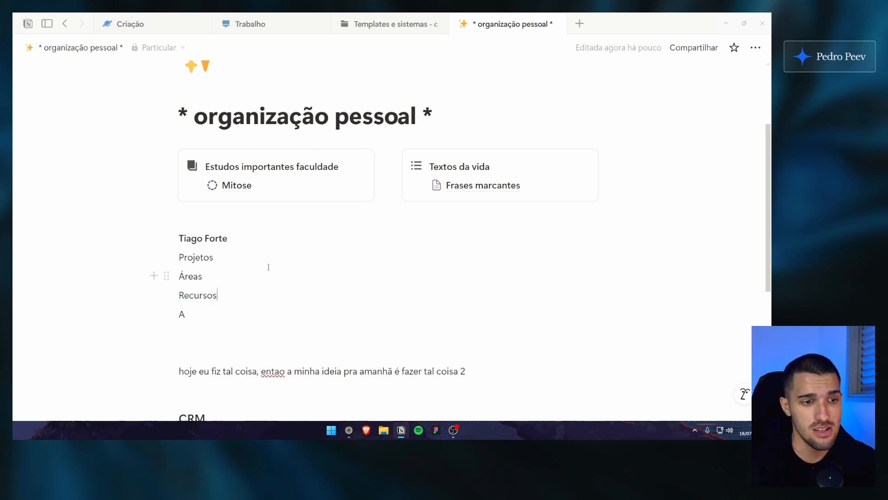
pyautogui.press('Return')
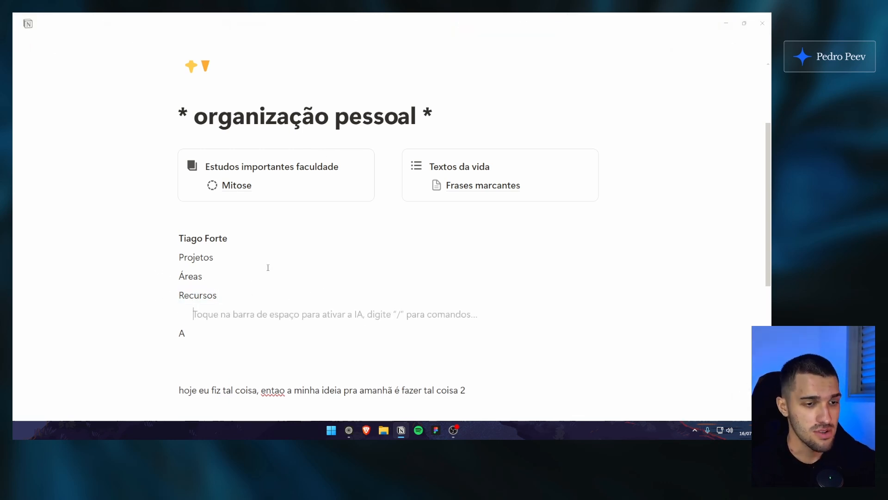
pyautogui.write('doc')
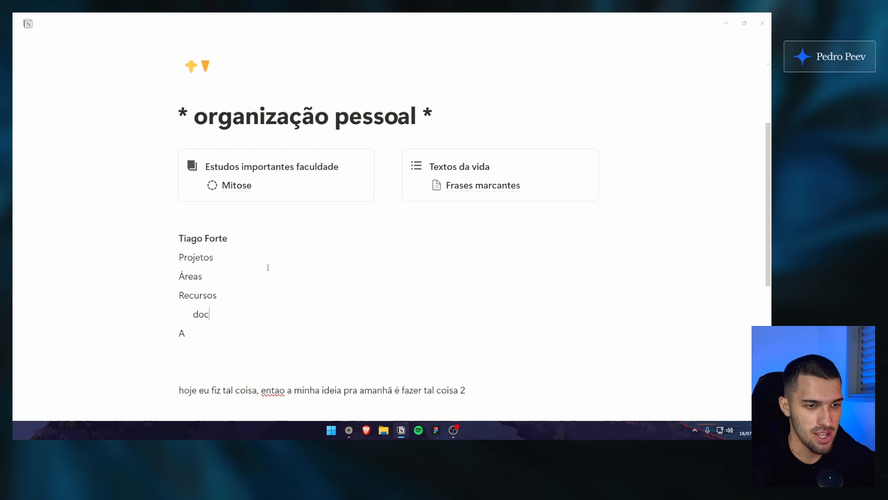
pyautogui.write('umento de como re')
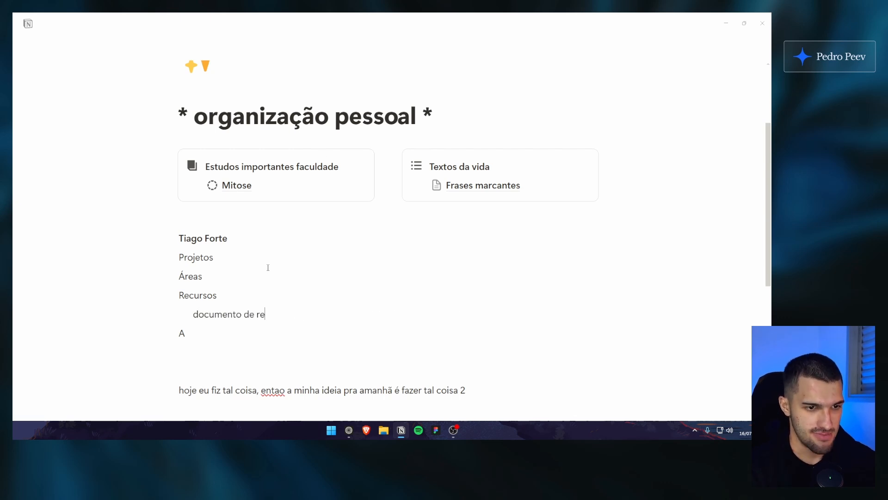
pyautogui.press('BackSpace')
pyautogui.press('BackSpace')
pyautogui.write('como regar plantas do jeito certo')
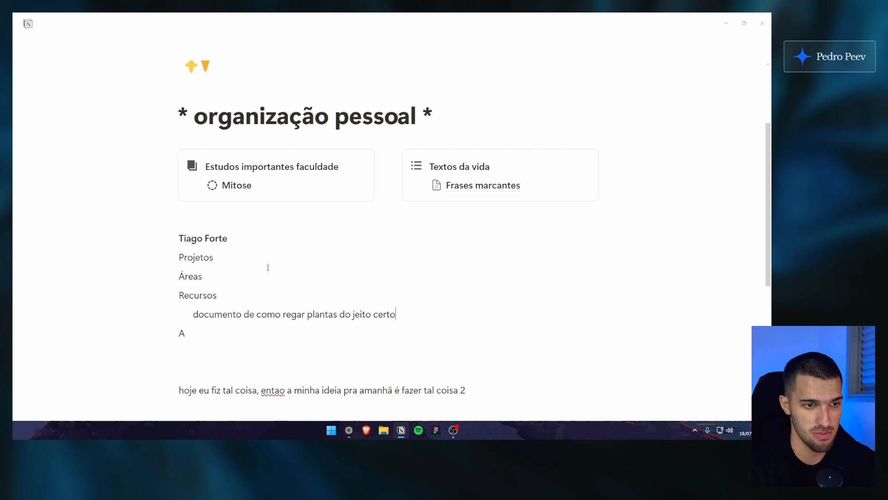
# Add the indented item "plantas" beneath Áreas
pyautogui.click(277, 276)
pyautogui.press('Return')
pyautogui.press('Tab')
pyautogui.write('plantas')
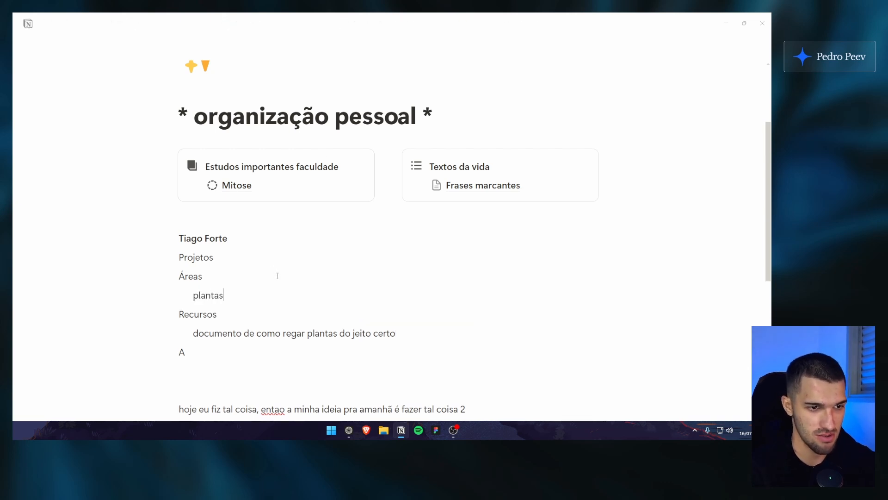
pyautogui.click(263, 280)
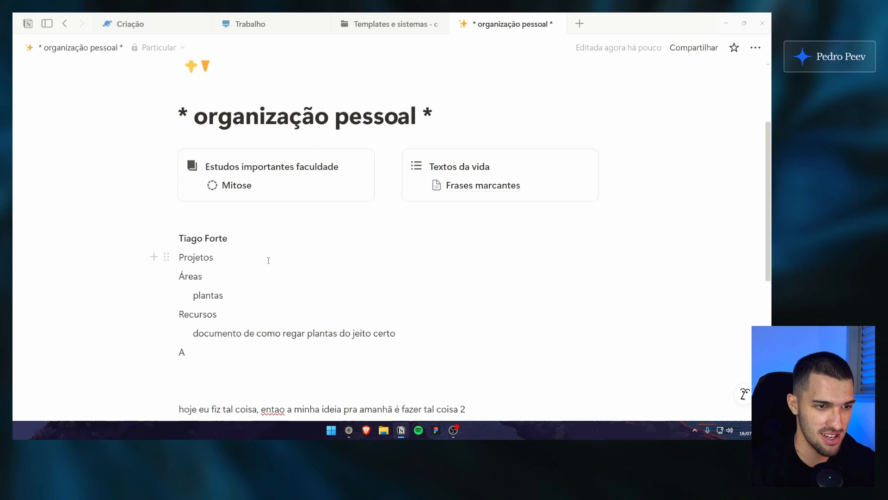
# Add the indented item "criar 20 tipos de plantas diferentes no meu quintal até julho de 2027" beneath Projetos
pyautogui.click(269, 260)
pyautogui.press('Return')
pyautogui.press('Tab')
pyautogui.write('criar ')
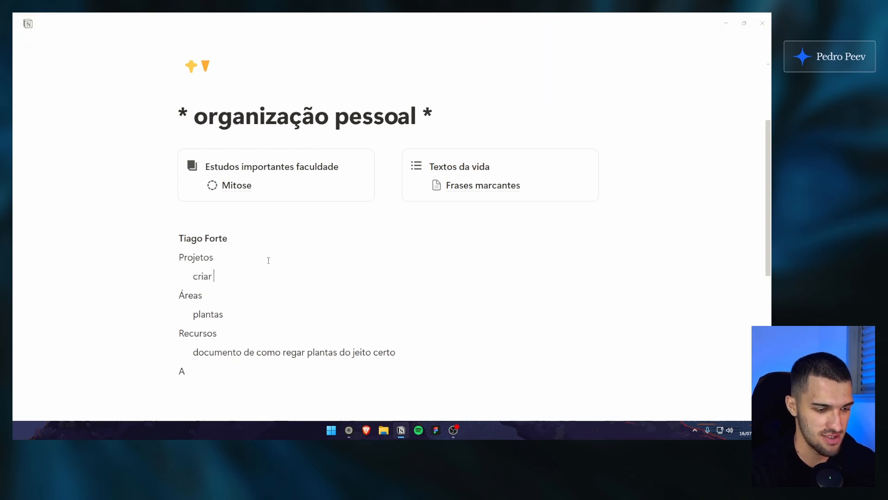
pyautogui.write('20 pi')
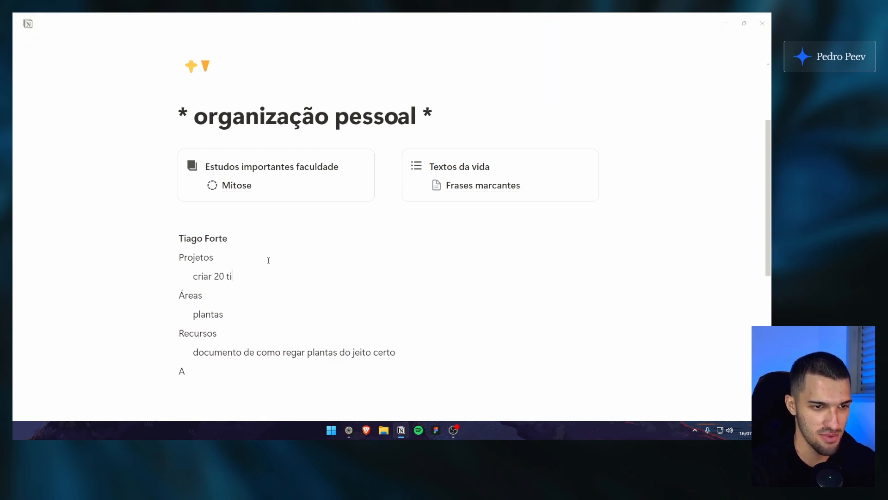
pyautogui.write('pos de plantas diferentes ')
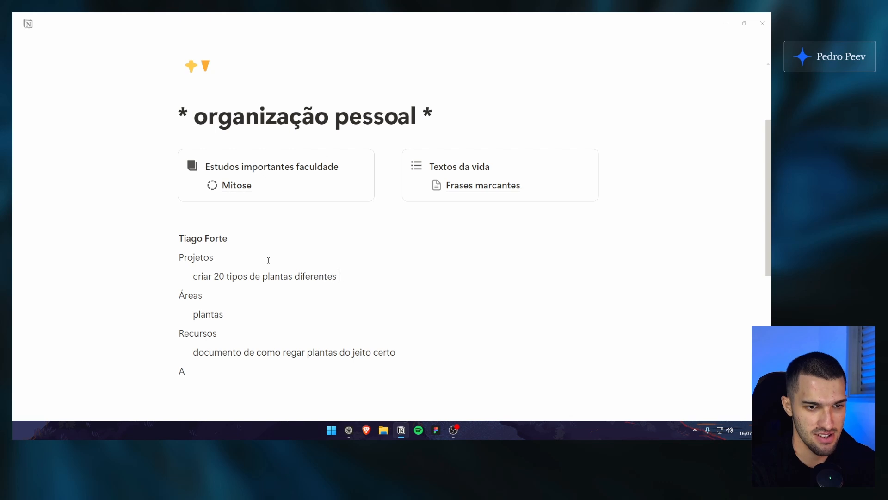
pyautogui.write('no meu quintal até ')
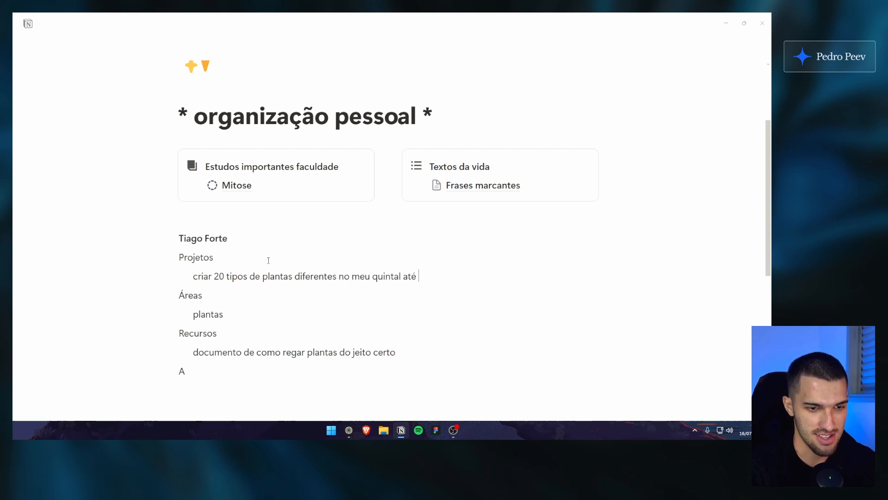
pyautogui.write('julho de 2')
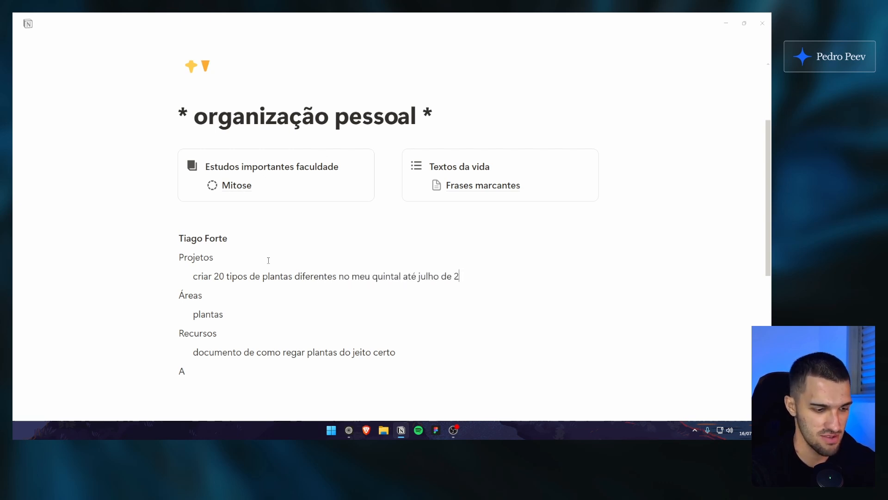
pyautogui.write('057')
# Review the plant-related example items under Projetos, Áreas and Recursos and compare how they relate
pyautogui.moveTo(229, 276); pyautogui.dragTo(409, 274)
pyautogui.click(452, 275)
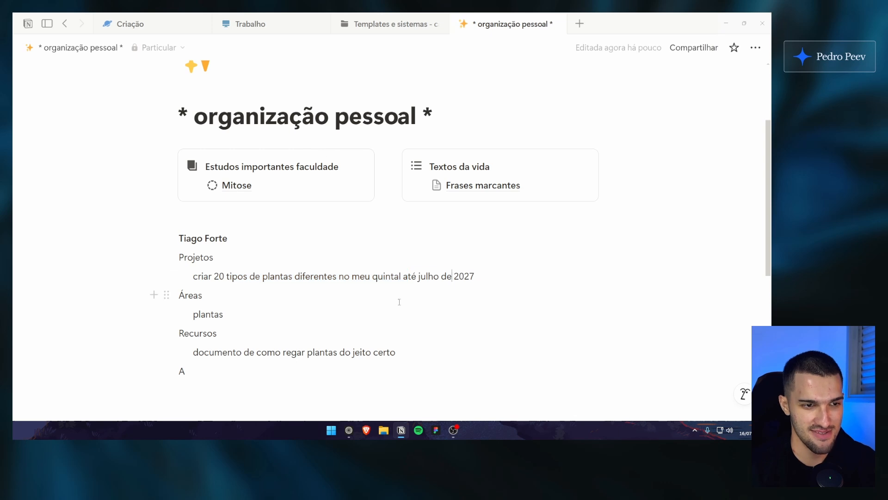
pyautogui.click(333, 312)
pyautogui.click(272, 299)
pyautogui.scroll(-1, 259, 292)
pyautogui.moveTo(225, 275); pyautogui.dragTo(184, 276)
pyautogui.click(225, 274)
pyautogui.click(224, 275)
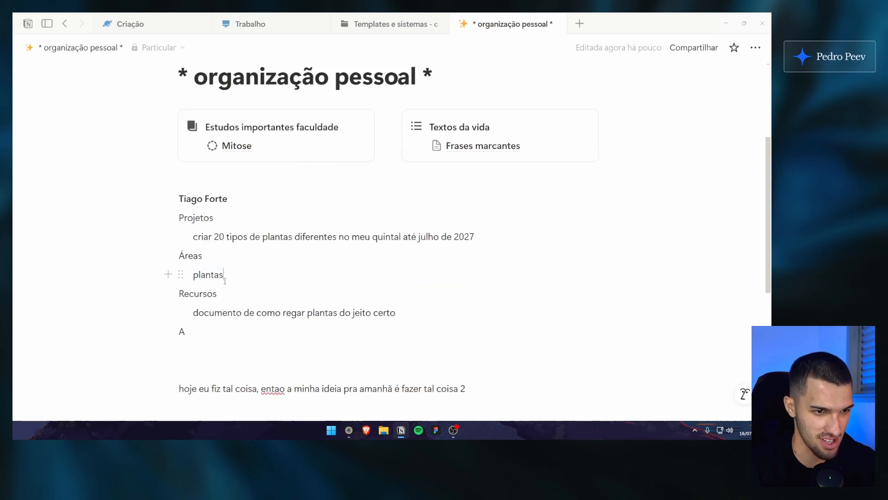
pyautogui.click(240, 291)
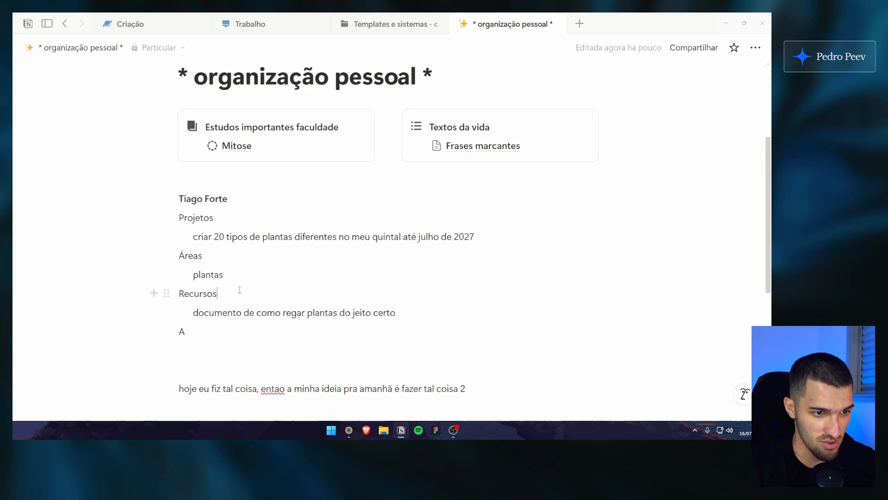
pyautogui.scroll(-1, 240, 291)
pyautogui.moveTo(205, 273)
pyautogui.mouseDown()
pyautogui.moveTo(382, 274)
pyautogui.moveTo(200, 276)
pyautogui.mouseUp()
pyautogui.click(349, 274)
pyautogui.click(200, 279)
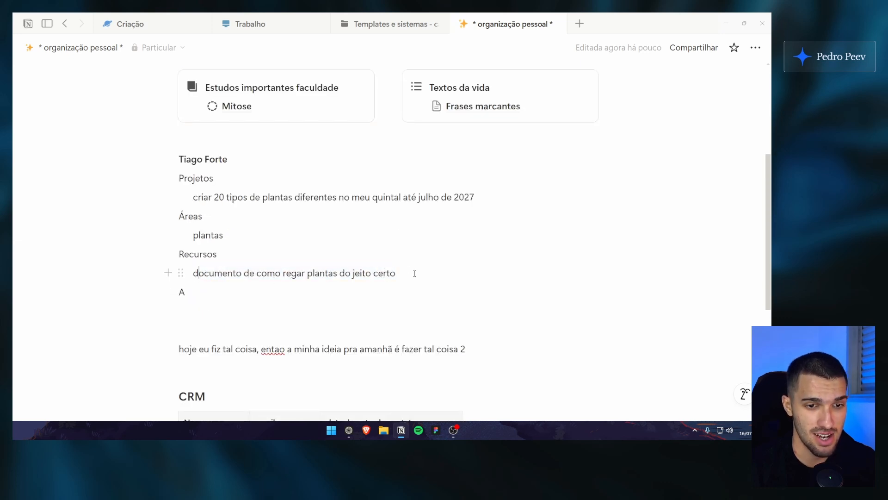
pyautogui.moveTo(413, 273); pyautogui.dragTo(221, 273)
pyautogui.click(221, 274)
pyautogui.moveTo(219, 197); pyautogui.dragTo(428, 196)
pyautogui.moveTo(360, 273); pyautogui.dragTo(356, 266)
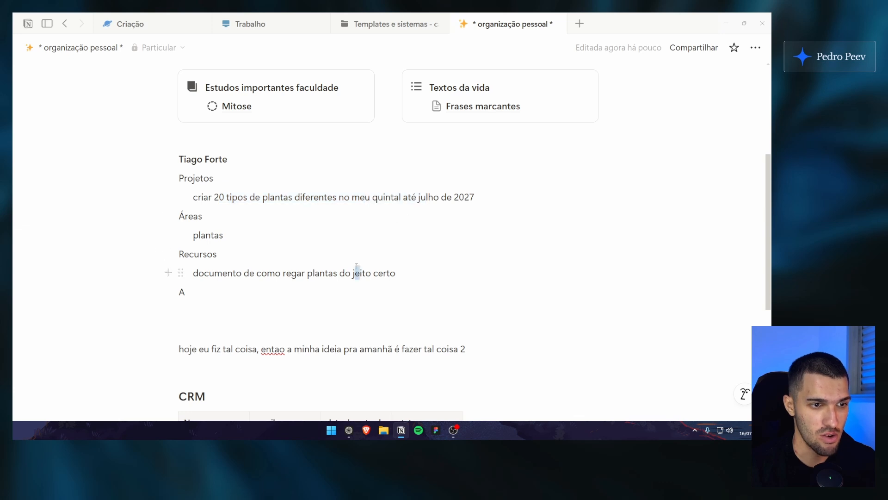
# Complete the fourth PARA heading as "Arquivos" and start an indented line beneath it
pyautogui.click(230, 267)
pyautogui.moveTo(207, 273); pyautogui.dragTo(391, 274)
pyautogui.click(396, 274)
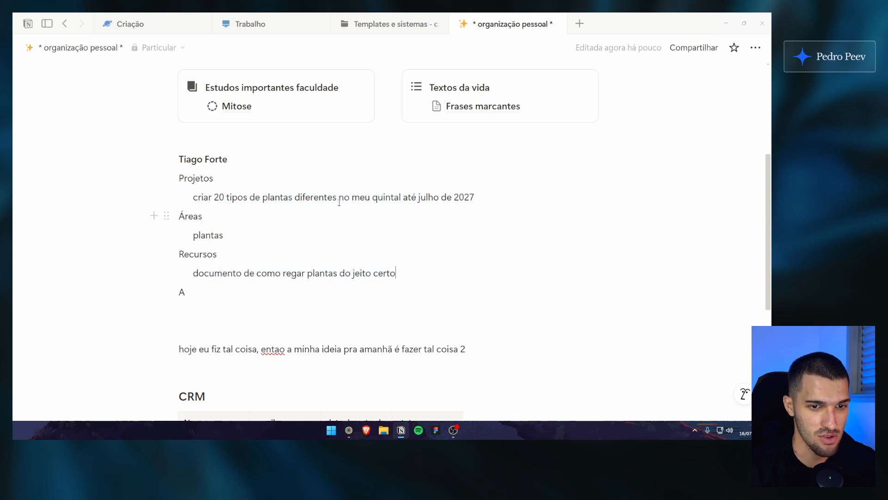
pyautogui.write('A')
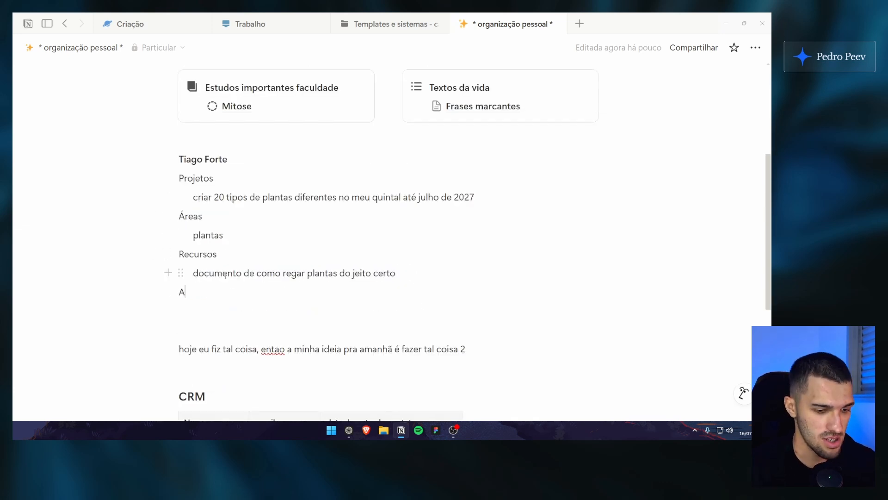
pyautogui.write('rquivos')
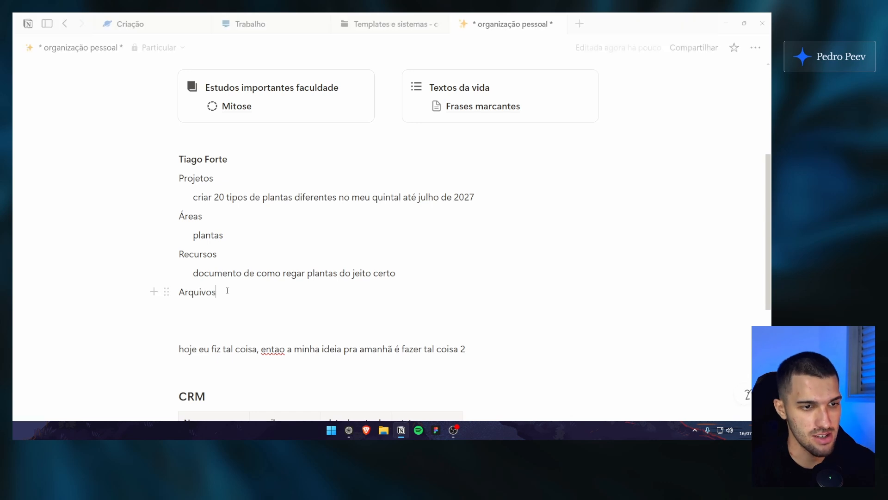
pyautogui.press('Return')
pyautogui.scroll(1, 258, 243)
pyautogui.scroll(-1, 252, 229)
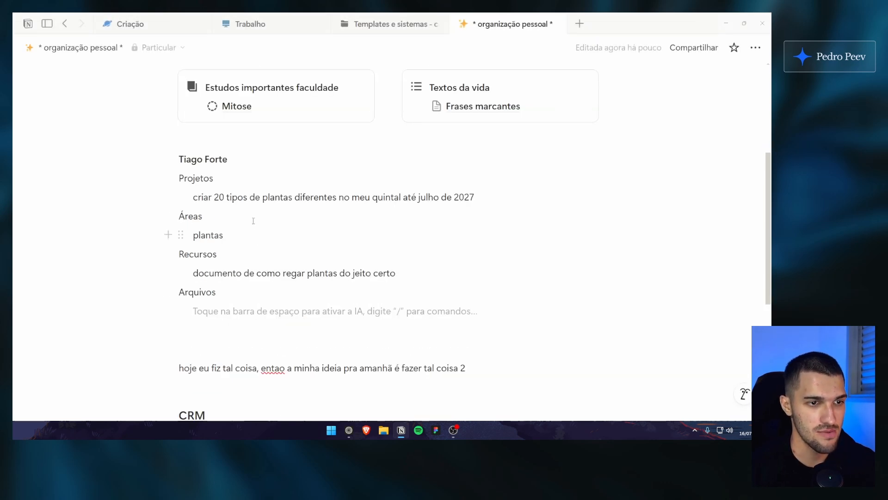
# Add the indented item "ben 10" beneath Arquivos
pyautogui.click(255, 227)
pyautogui.click(257, 233)
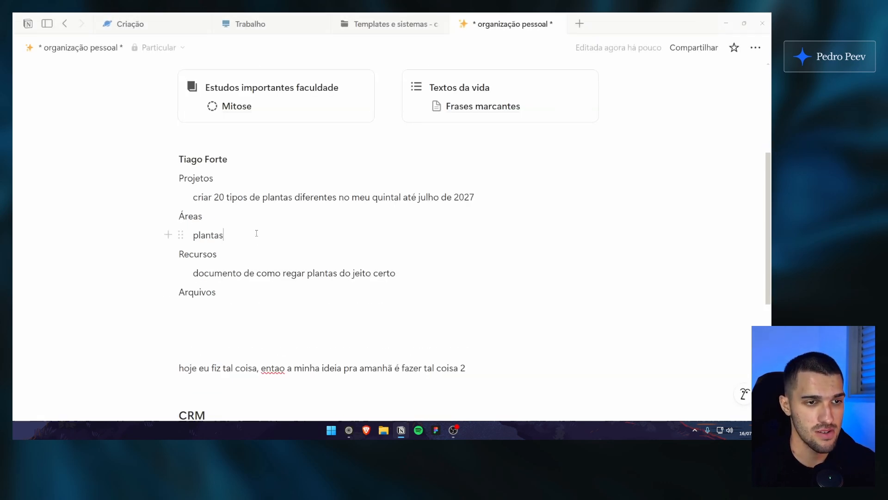
pyautogui.click(249, 306)
pyautogui.click(250, 297)
pyautogui.click(248, 307)
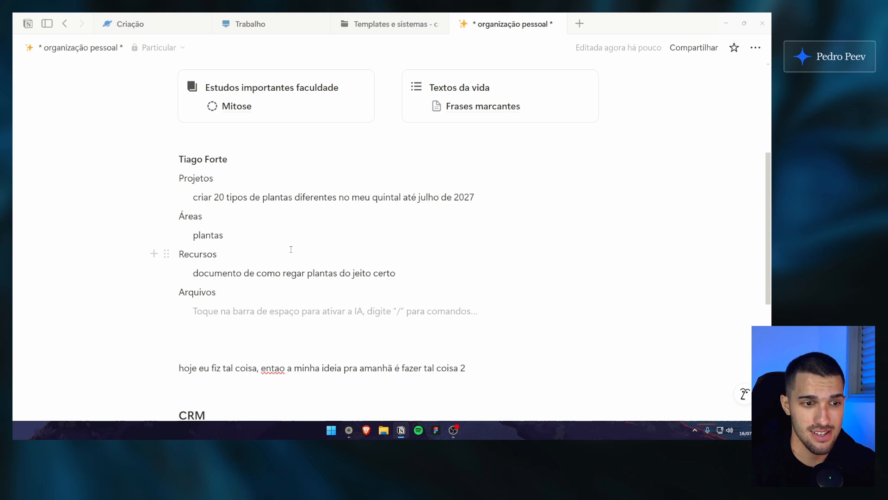
pyautogui.click(264, 292)
pyautogui.click(263, 306)
pyautogui.write('h')
pyautogui.press('BackSpace')
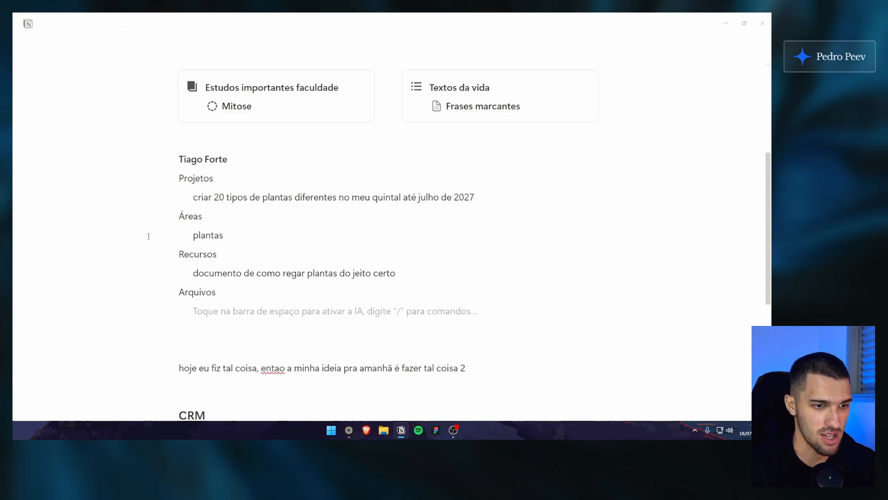
pyautogui.write('ben 10')
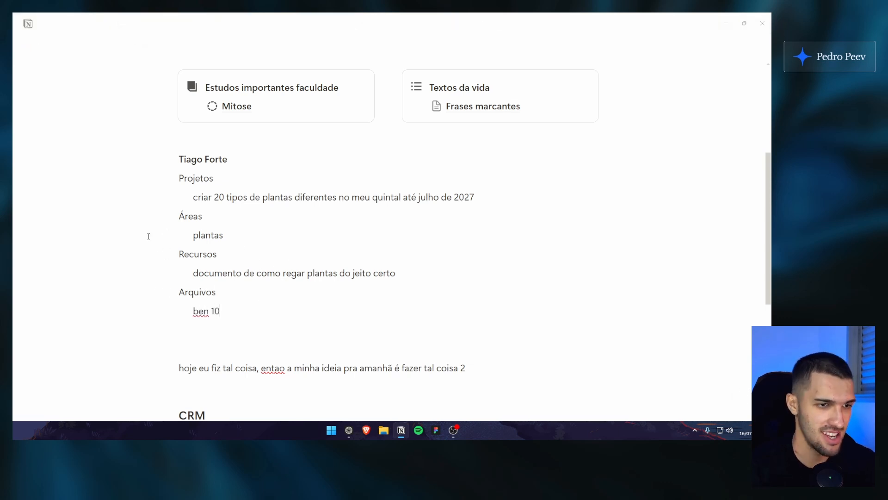
# Add the indented item "ben 10" below "plantas" under Áreas
pyautogui.moveTo(118, 234); pyautogui.dragTo(247, 216)
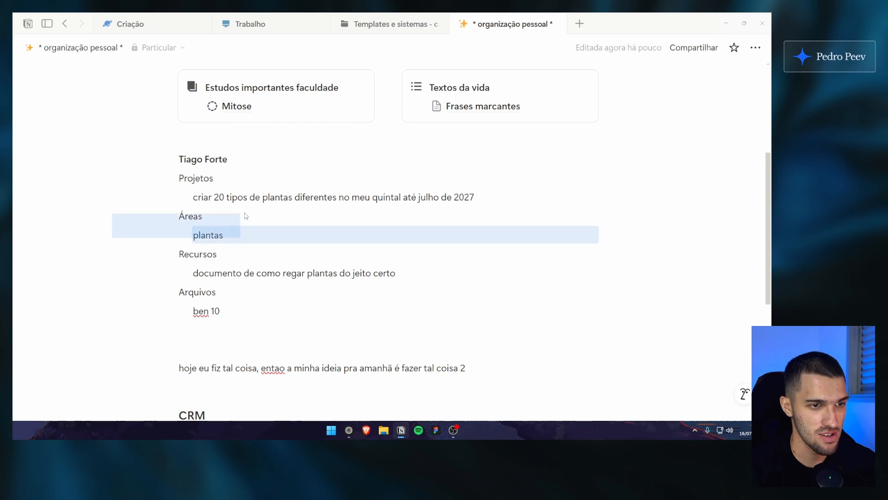
pyautogui.click(266, 211)
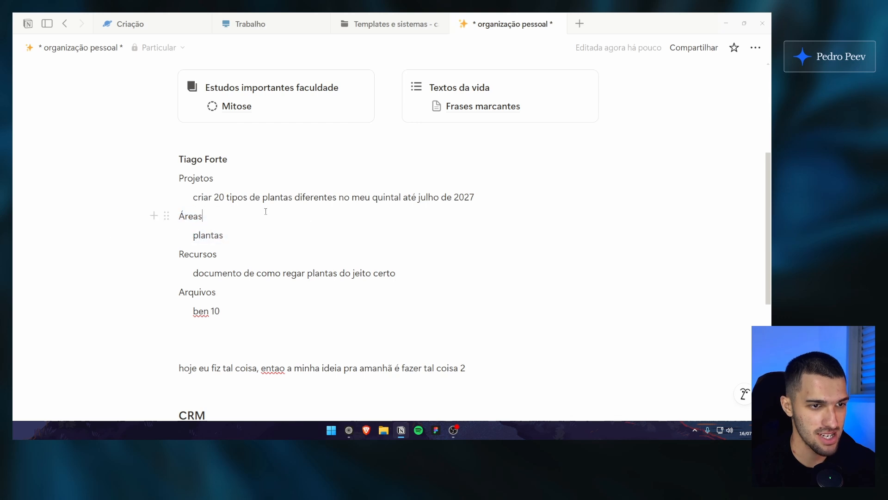
pyautogui.click(252, 230)
pyautogui.press('Return')
pyautogui.write('ben 10')
pyautogui.moveTo(109, 240); pyautogui.dragTo(263, 246)
pyautogui.click(228, 254)
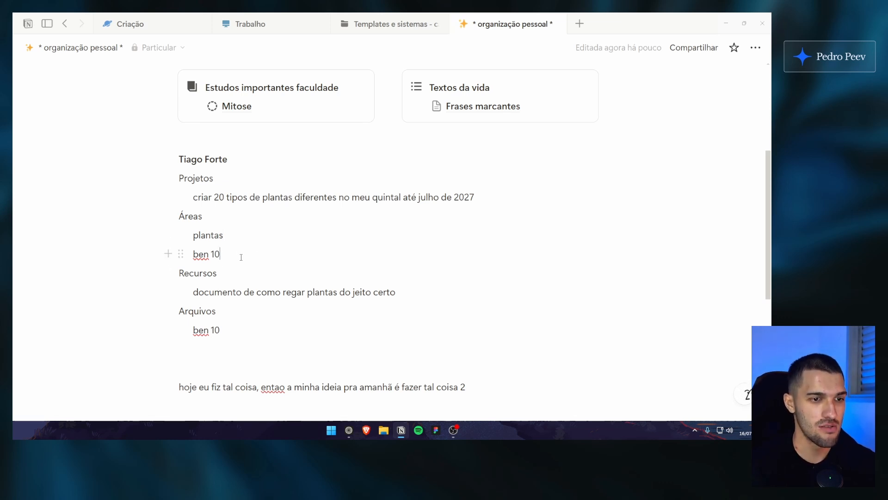
# Delete the "ben 10" item from Áreas, leaving the copy under Arquivos
pyautogui.click(181, 253)
pyautogui.click(121, 265)
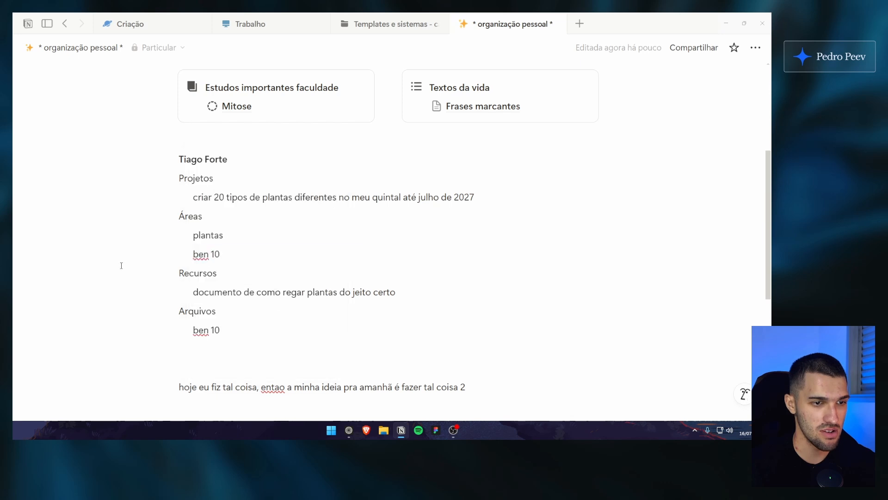
pyautogui.moveTo(110, 250); pyautogui.dragTo(242, 250)
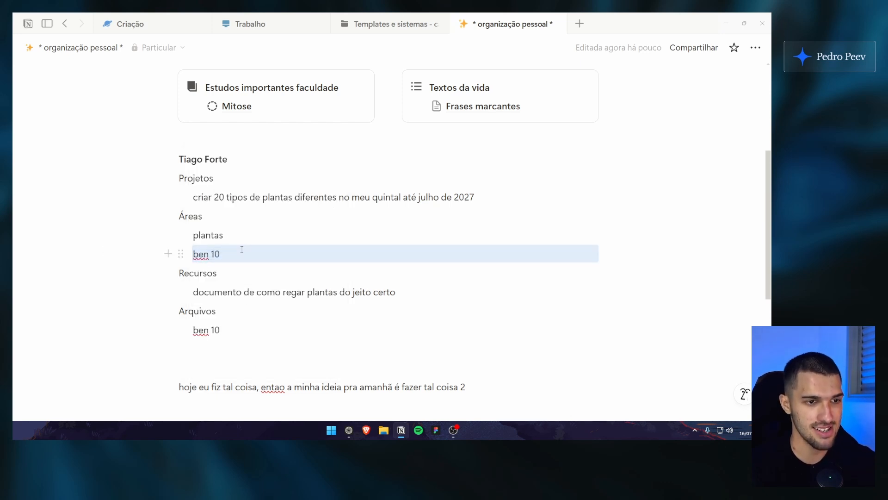
pyautogui.press('BackSpace')
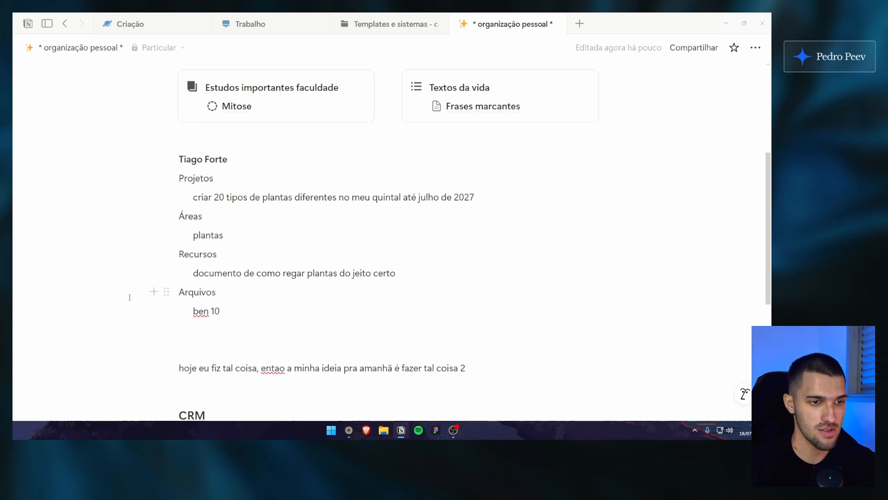
# Prefix the "ben 10" item under Arquivos with the label "área:"
pyautogui.moveTo(129, 297); pyautogui.dragTo(267, 178)
pyautogui.click(252, 297)
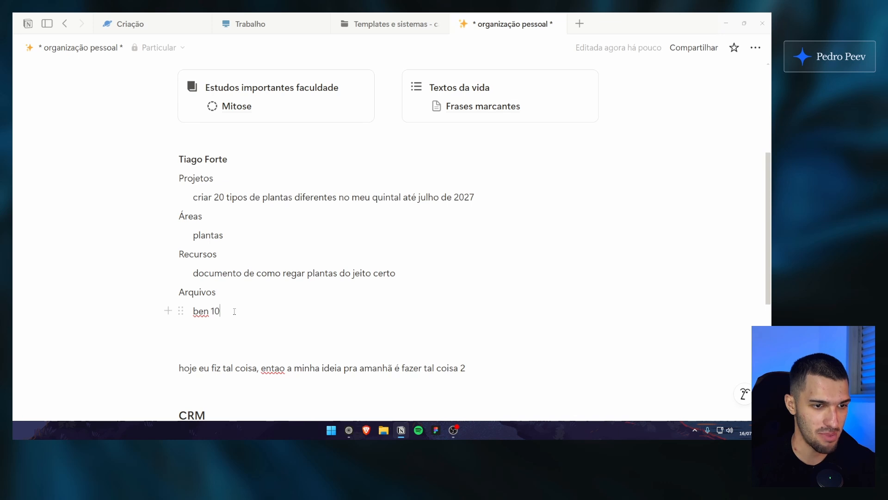
pyautogui.press('Home')
pyautogui.write('área')
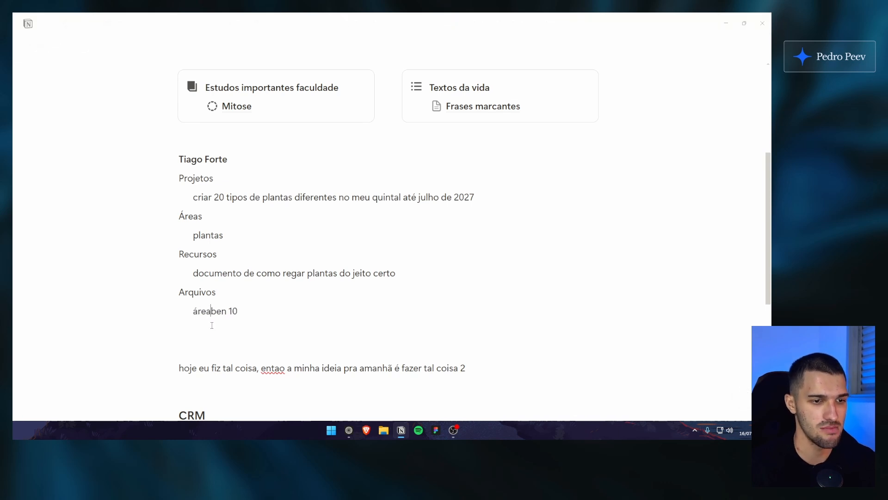
pyautogui.write(':')
pyautogui.press('End')
# Add the indented labels "recurso:" and "projeto:" on separate lines below the archived área item
pyautogui.press('Return')
pyautogui.write('re')
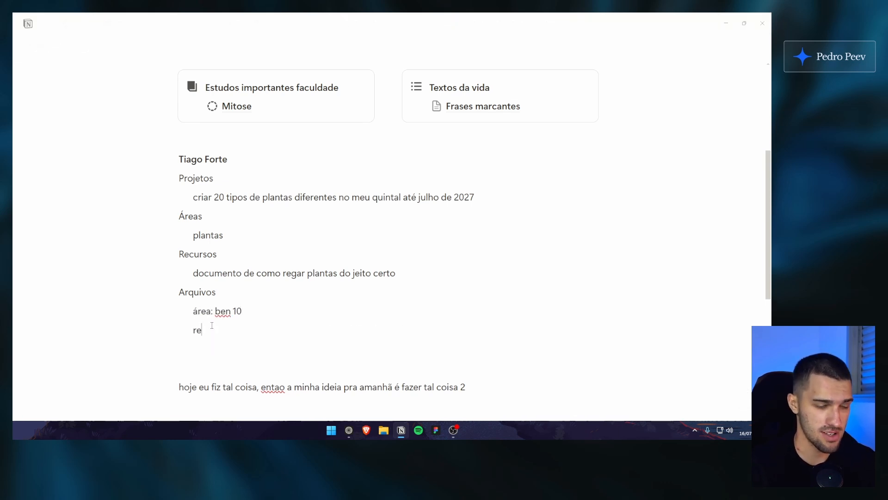
pyautogui.write('curso')
pyautogui.press('Return')
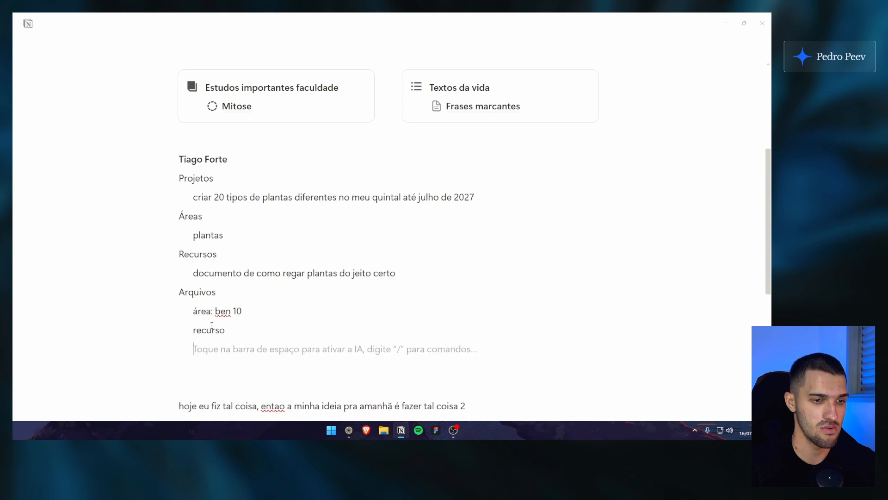
pyautogui.write('projeto:')
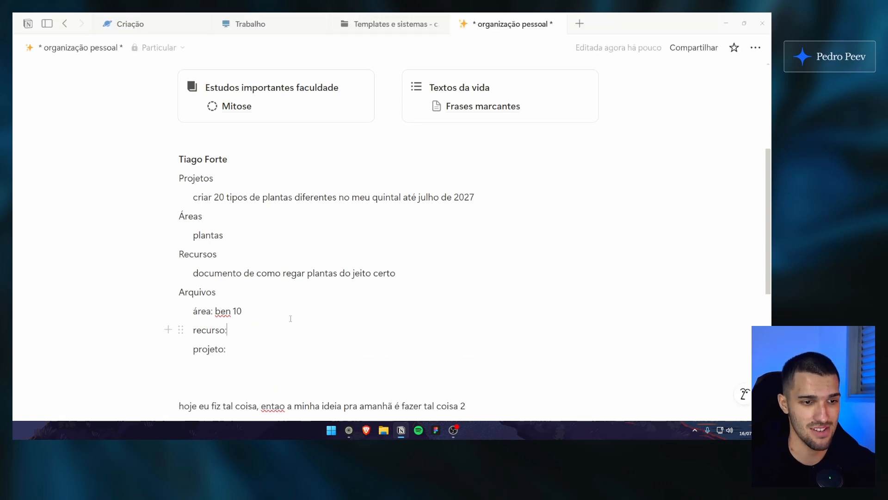
# Look over the finished PARA list together with the callouts above it and the notes below it
pyautogui.scroll(4, 134, 288)
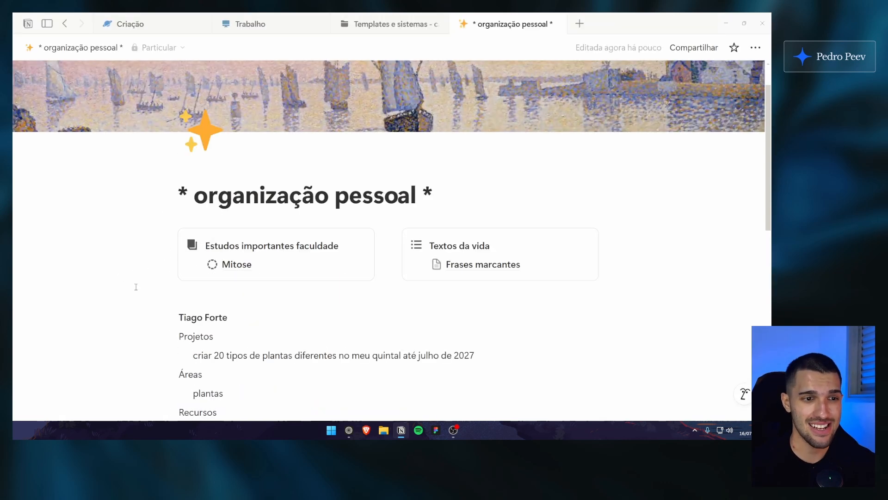
pyautogui.scroll(-4, 134, 287)
pyautogui.click(206, 371)
pyautogui.click(215, 392)
pyautogui.scroll(-2, 152, 368)
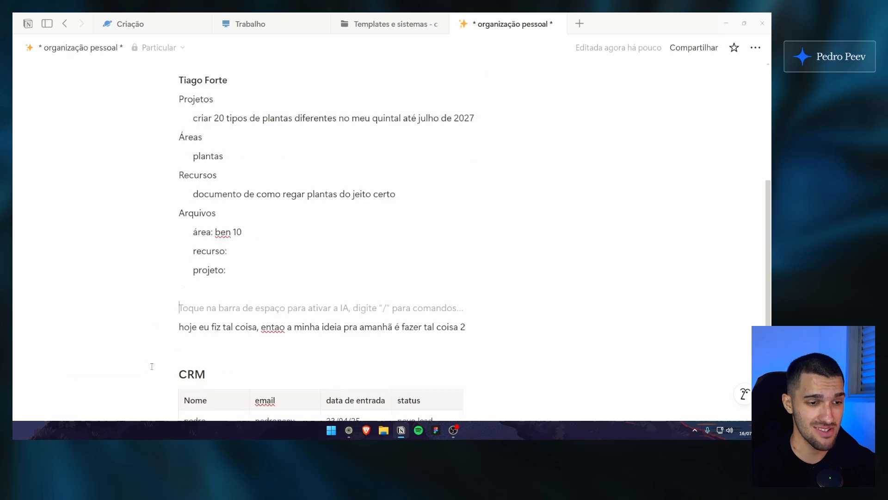
pyautogui.scroll(2, 153, 370)
pyautogui.moveTo(113, 175); pyautogui.dragTo(131, 336)
pyautogui.click(123, 302)
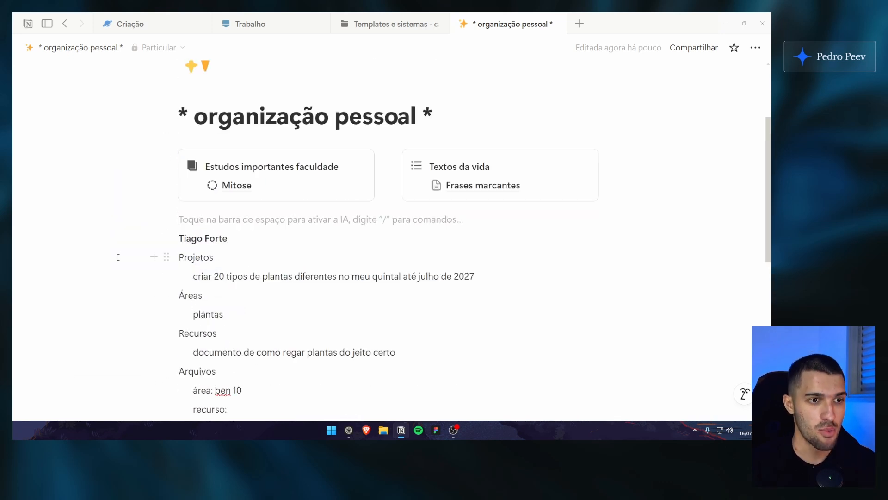
# Compare the "Estudos importantes faculdade" and "Textos da vida" callouts with the PARA list
pyautogui.scroll(1, 148, 204)
pyautogui.moveTo(103, 203); pyautogui.dragTo(322, 204)
pyautogui.click(324, 204)
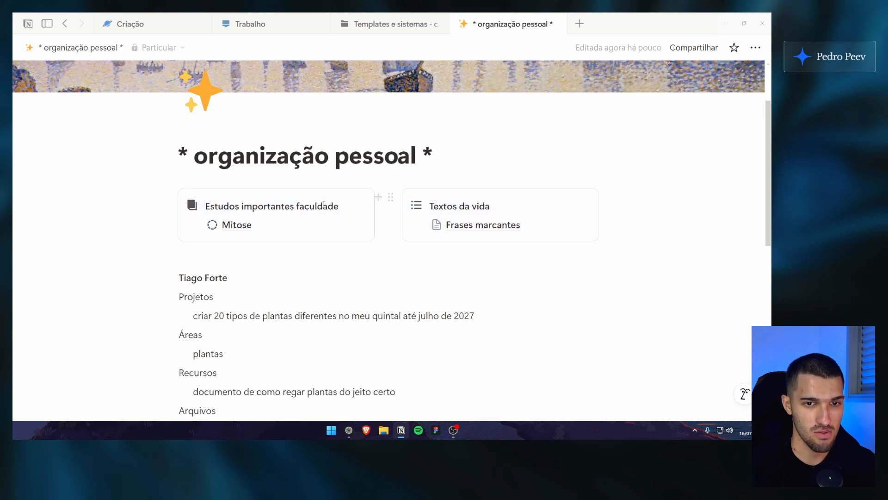
pyautogui.moveTo(480, 205); pyautogui.dragTo(444, 206)
pyautogui.click(443, 206)
pyautogui.scroll(-2, 259, 217)
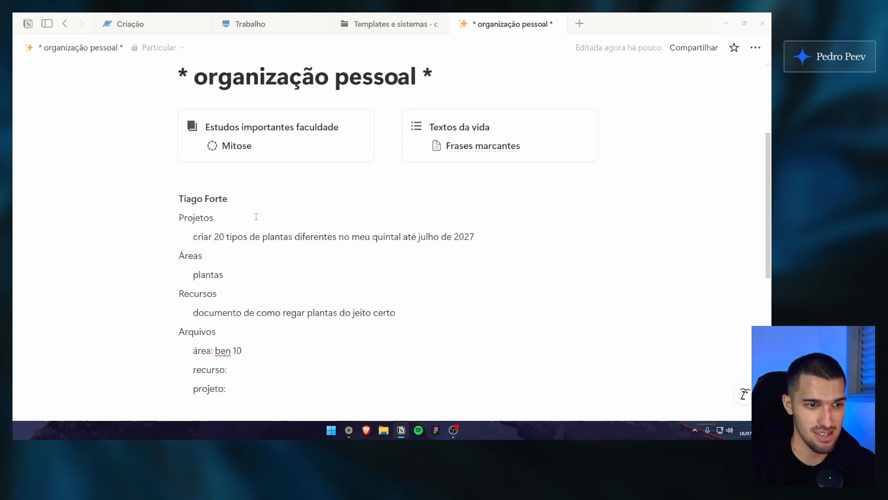
pyautogui.scroll(-1, 176, 217)
pyautogui.moveTo(122, 185); pyautogui.dragTo(123, 290)
pyautogui.scroll(-4, 123, 290)
pyautogui.scroll(9, 224, 282)
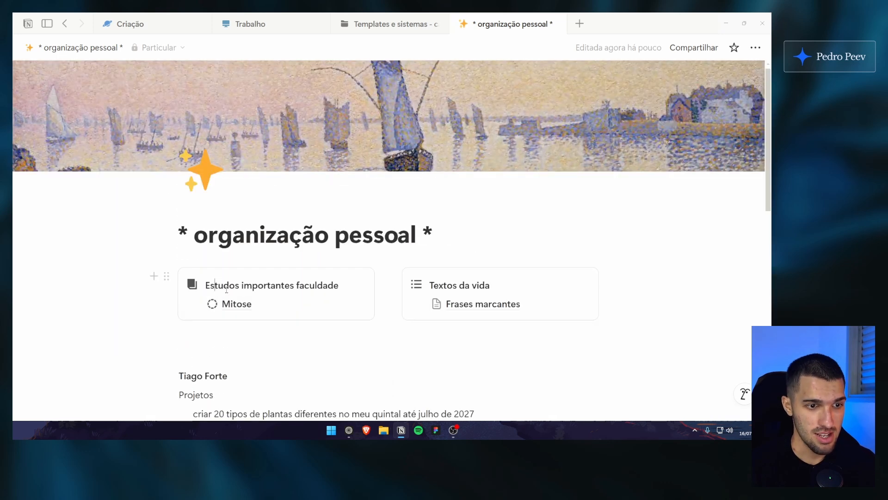
pyautogui.moveTo(224, 283); pyautogui.dragTo(325, 283)
pyautogui.click(324, 283)
pyautogui.scroll(-2, 324, 282)
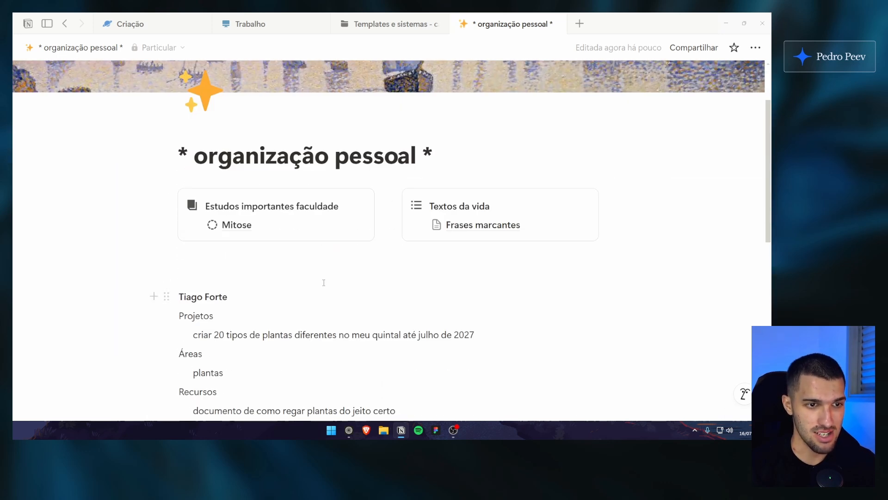
pyautogui.moveTo(346, 206); pyautogui.dragTo(204, 206)
# Insert a blank line between the topic callouts and the Tiago Forte heading
pyautogui.click(218, 260)
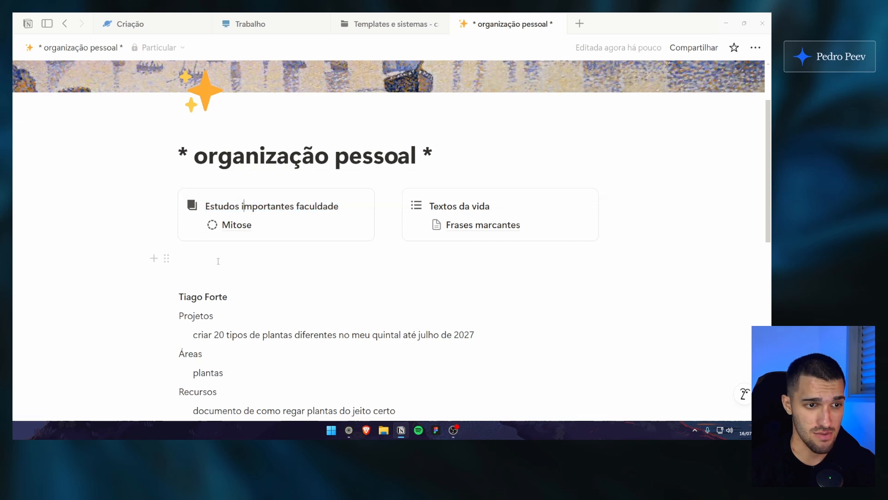
pyautogui.moveTo(170, 228)
pyautogui.scroll(-1, 210, 253)
pyautogui.press('Return')
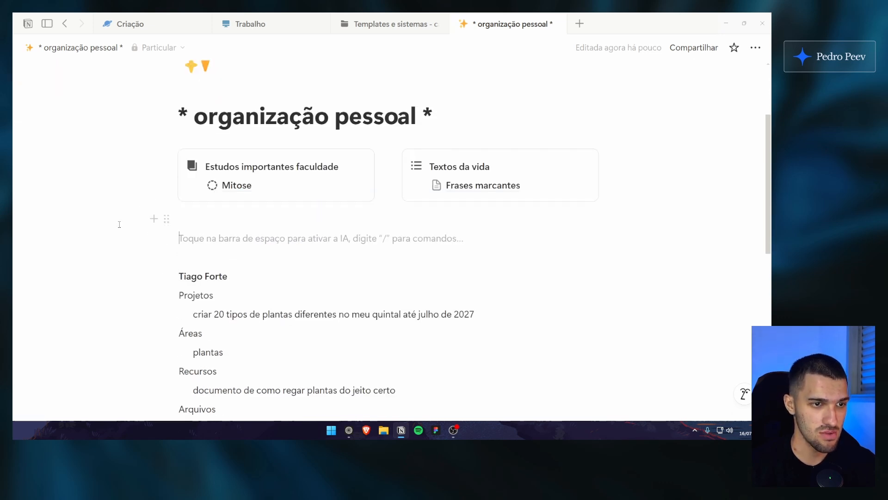
pyautogui.press('Up')
# Add the indented item "terminar faculdade" beneath the plant project under Projetos
pyautogui.scroll(-2, 209, 254)
pyautogui.click(488, 235)
pyautogui.press('Return')
pyautogui.write('terminar faculdade')
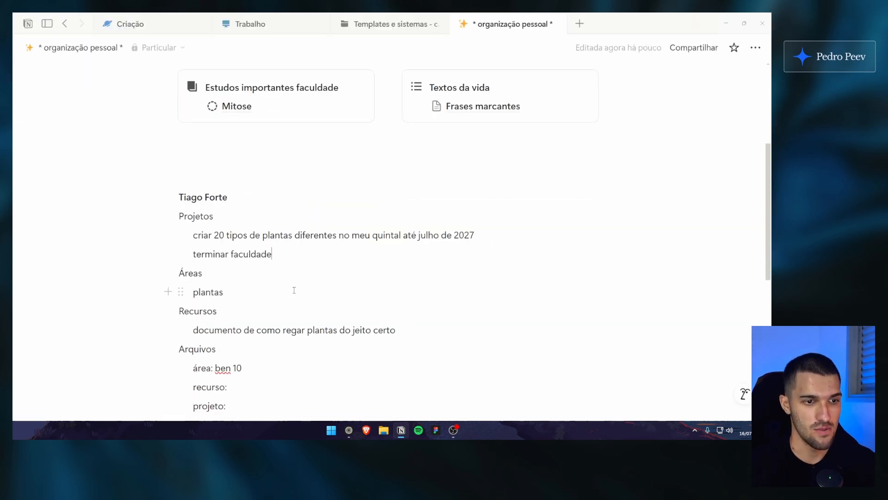
# Add the indented item "estudos biologia (biologia)" below "plantas" under Áreas
pyautogui.click(292, 291)
pyautogui.press('Return')
pyautogui.write('es')
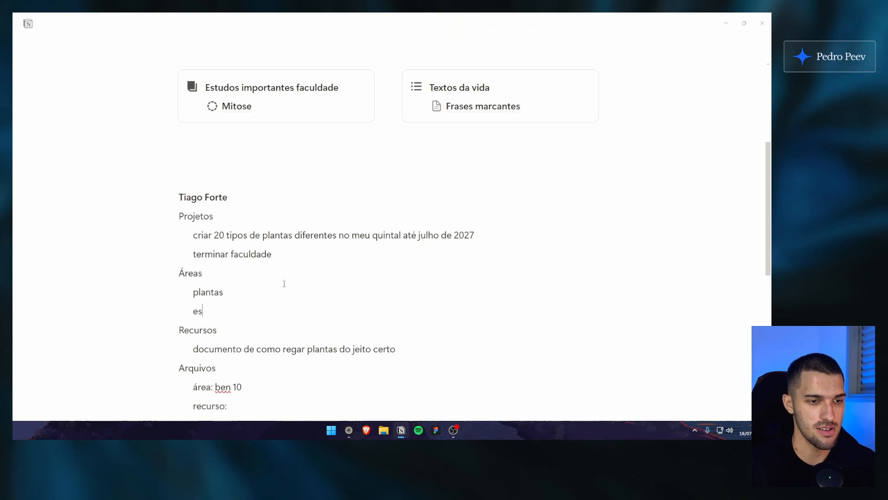
pyautogui.write('tudos bi')
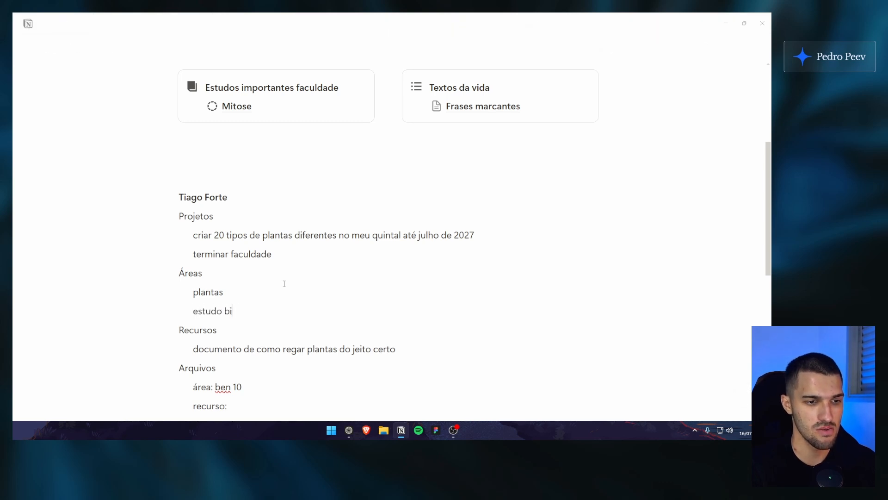
pyautogui.press('BackSpace')
pyautogui.press('BackSpace')
pyautogui.press('BackSpace')
pyautogui.write('s biologia')
pyautogui.write('a (biologia)')
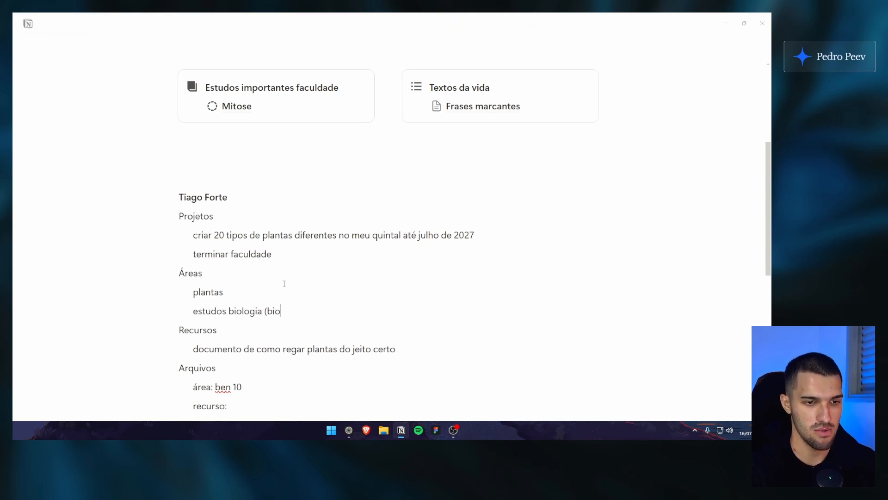
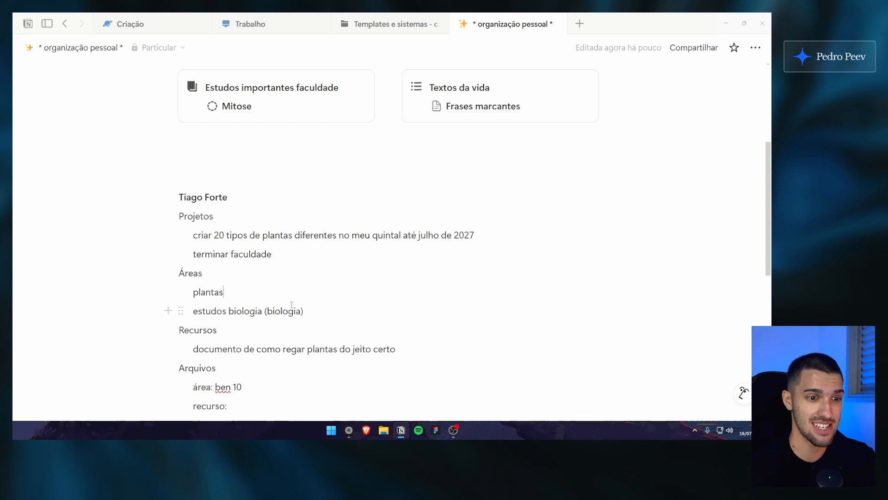
# Review the Projetos, Áreas and Recursos entries in the Tiago Forte list, including the plant-watering document
pyautogui.scroll(3, 294, 296)
pyautogui.click(283, 260)
pyautogui.scroll(-3, 259, 305)
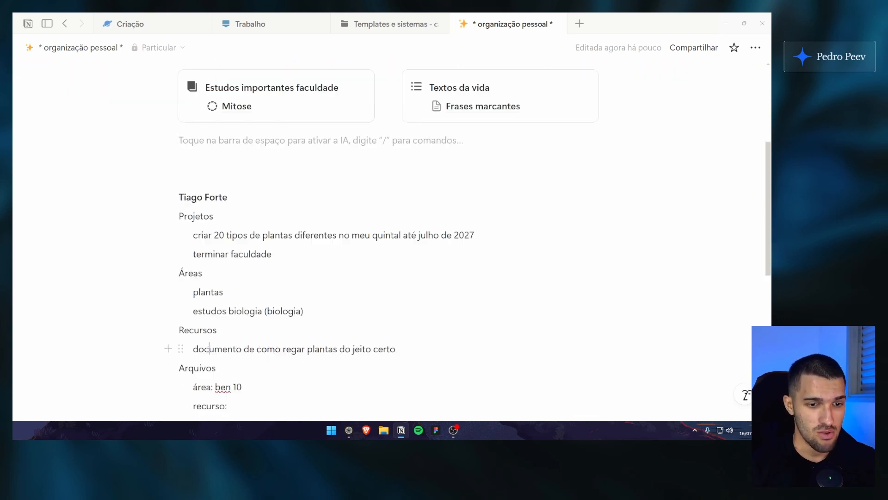
pyautogui.moveTo(209, 348)
pyautogui.mouseDown()
pyautogui.moveTo(380, 348)
pyautogui.moveTo(220, 348)
pyautogui.mouseUp()
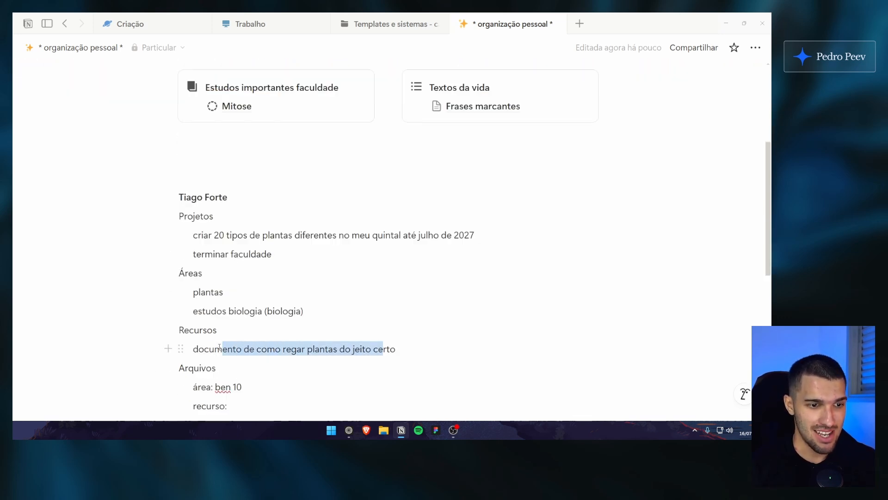
pyautogui.click(221, 348)
pyautogui.moveTo(199, 216); pyautogui.dragTo(257, 254)
pyautogui.click(257, 254)
# Open the "Mitose" subpage, look through its sections and return to the personal organization page
pyautogui.scroll(3, 295, 222)
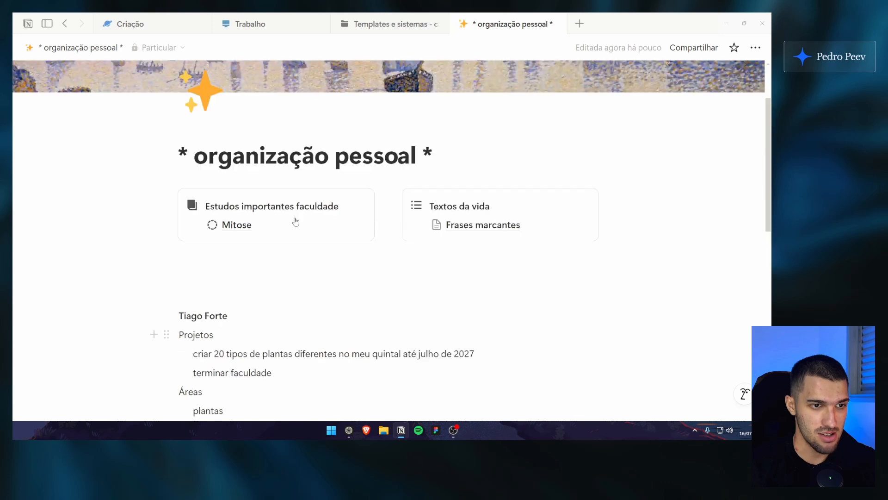
pyautogui.click(256, 225)
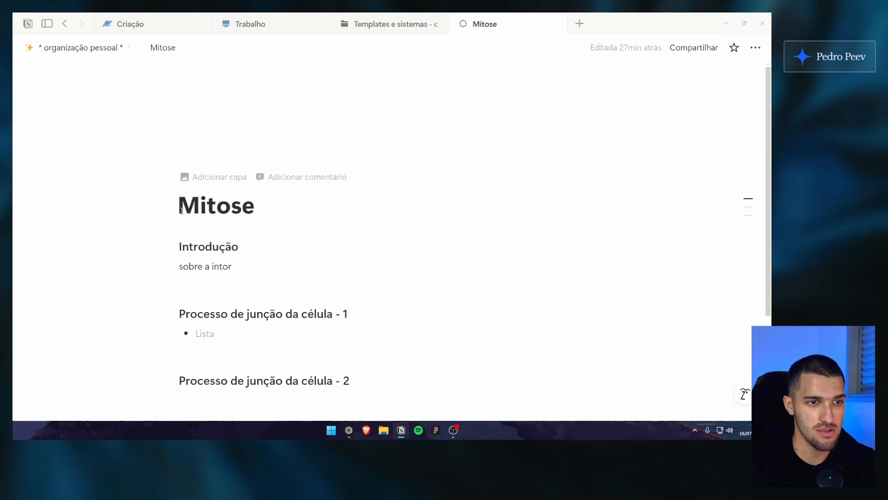
pyautogui.scroll(-4, 180, 222)
pyautogui.scroll(4, 181, 242)
pyautogui.hotkey('alt', 'Left')
# Compare the "Estudos importantes faculdade" callout and its Mitose page with the study entries under Projetos and Áreas
pyautogui.scroll(-3, 213, 235)
pyautogui.click(243, 217)
pyautogui.scroll(-1, 249, 240)
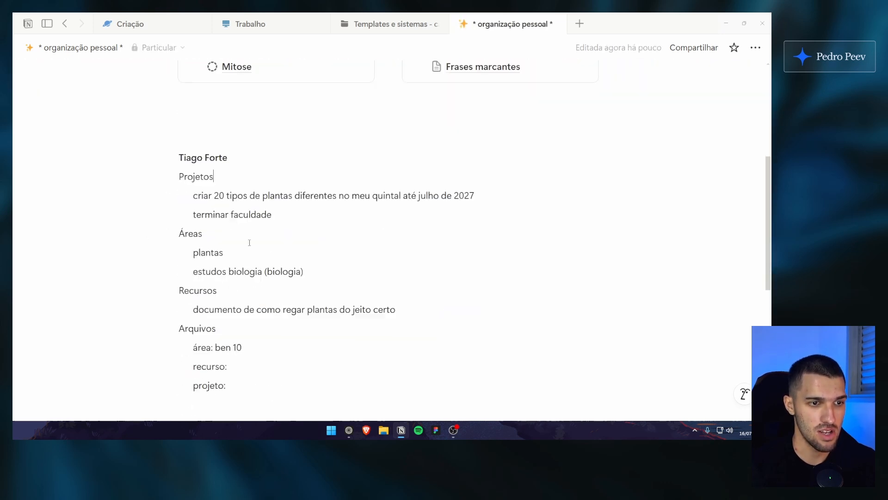
pyautogui.scroll(3, 249, 242)
pyautogui.moveTo(218, 166); pyautogui.dragTo(330, 167)
pyautogui.click(328, 167)
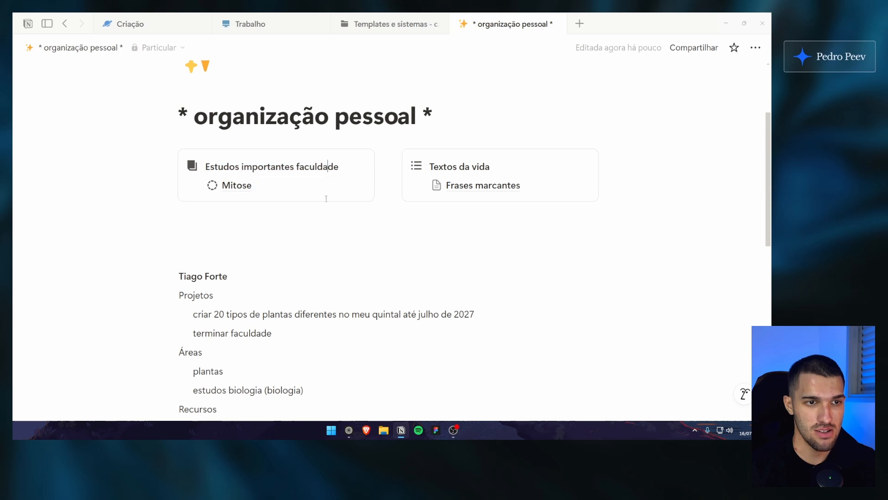
pyautogui.scroll(-1, 333, 217)
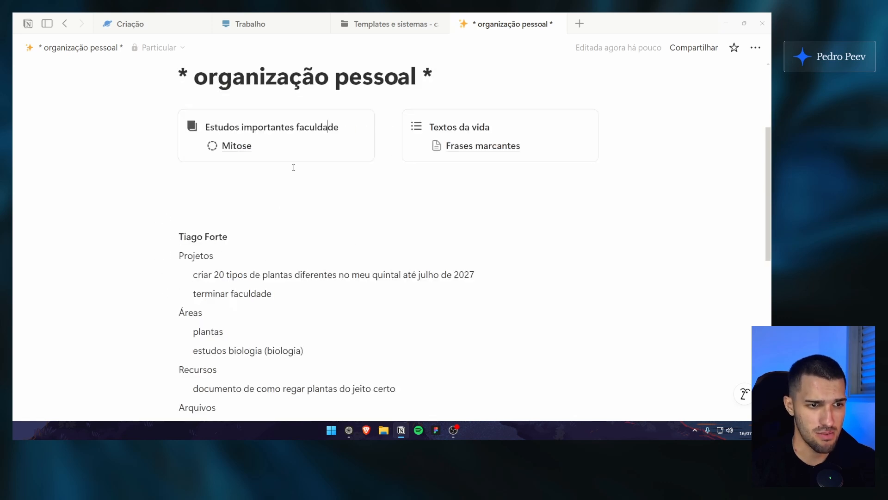
pyautogui.scroll(1, 294, 167)
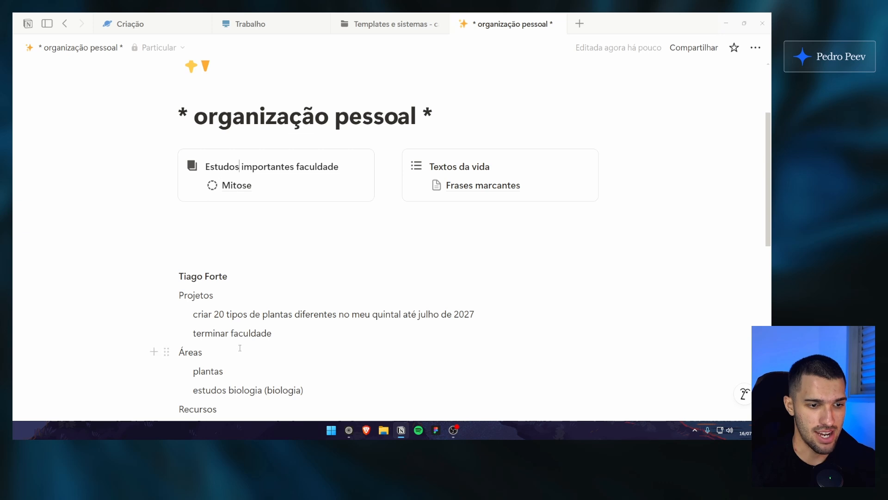
pyautogui.scroll(-1, 240, 348)
pyautogui.scroll(-2, 280, 328)
pyautogui.scroll(2, 281, 328)
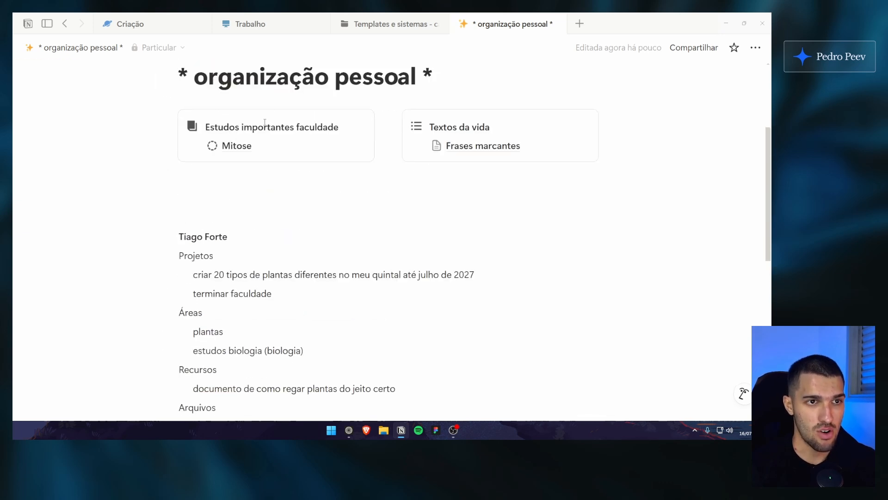
pyautogui.moveTo(245, 151)
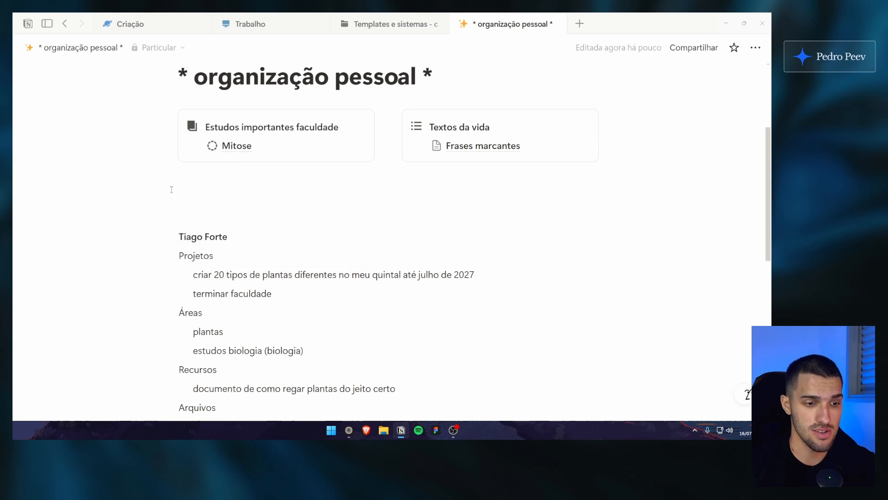
pyautogui.scroll(-1, 172, 188)
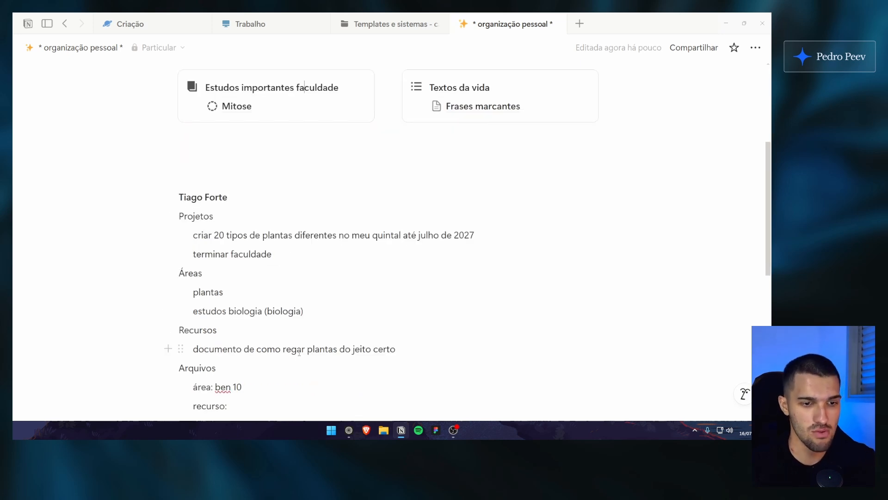
pyautogui.scroll(3, 309, 347)
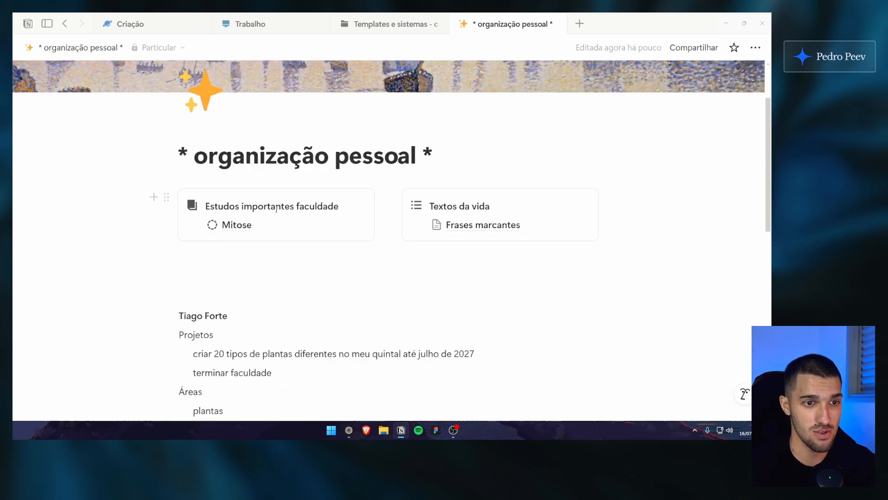
pyautogui.scroll(-1, 291, 320)
pyautogui.moveTo(282, 331); pyautogui.dragTo(191, 333)
pyautogui.click(549, 192)
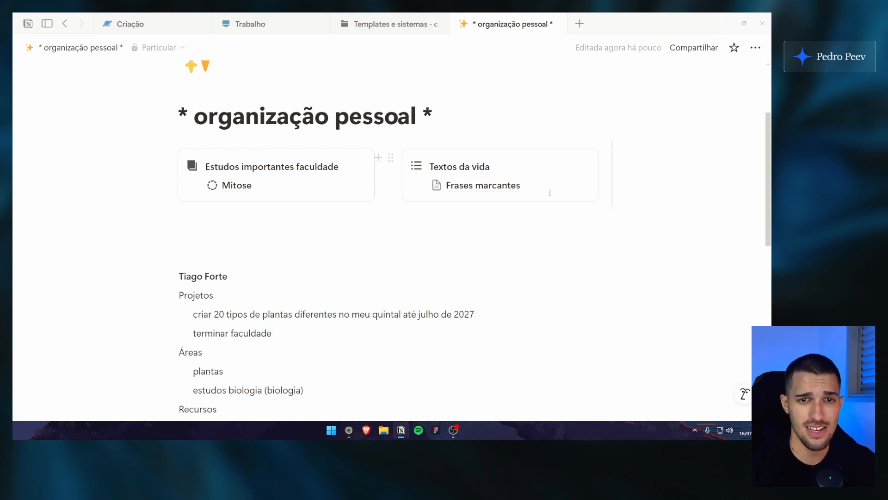
# Insert an empty full-width callout on the blank line below the two topic callouts, keeping its list icon
pyautogui.click(170, 227)
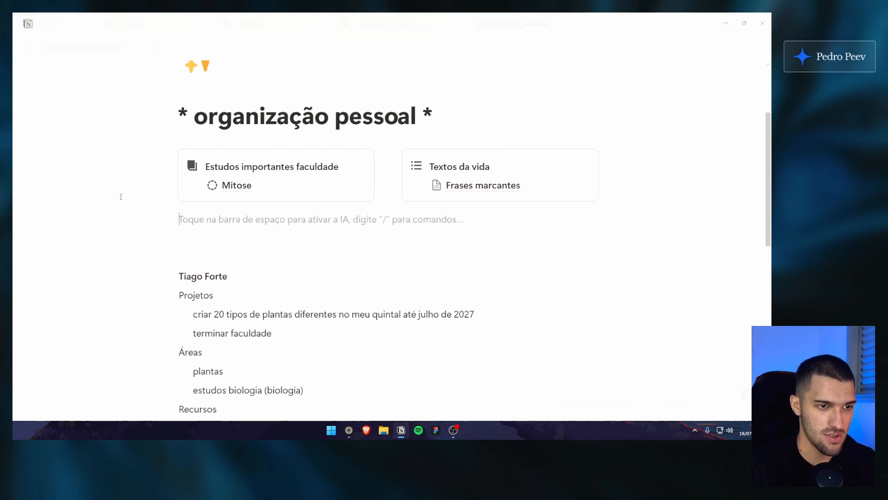
pyautogui.write('/')
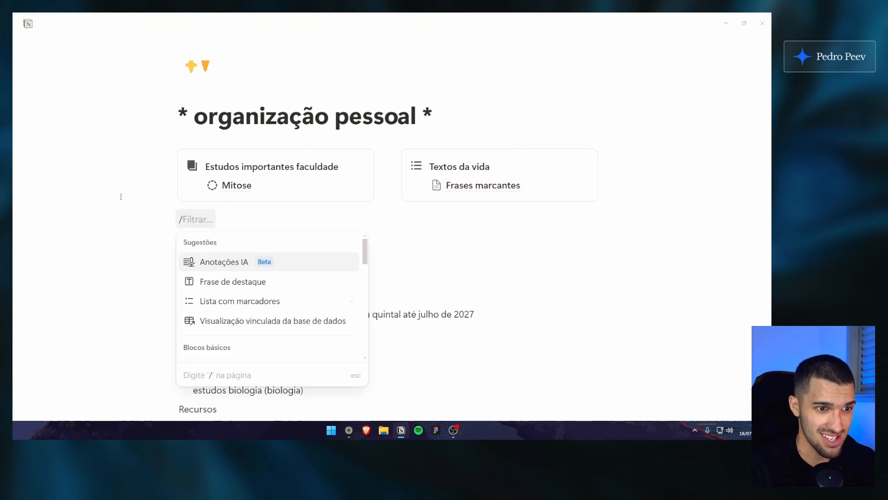
pyautogui.press('Escape')
pyautogui.press('BackSpace')
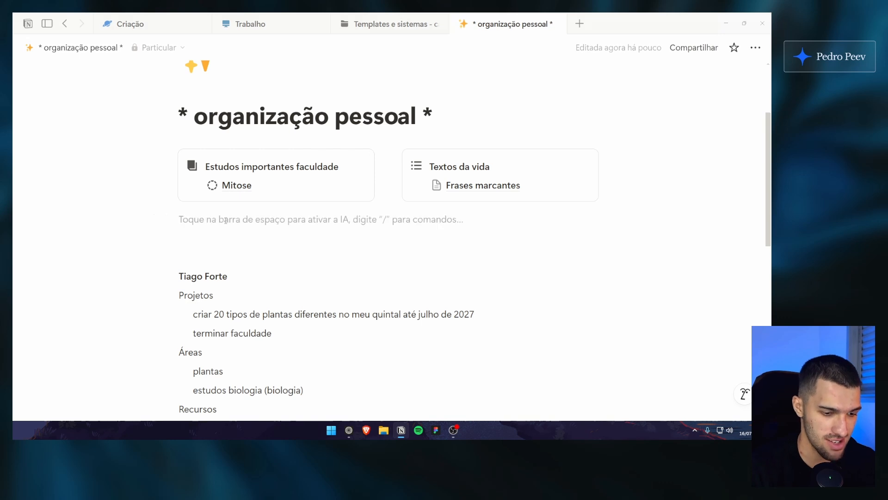
pyautogui.write('/')
pyautogui.press('Return')
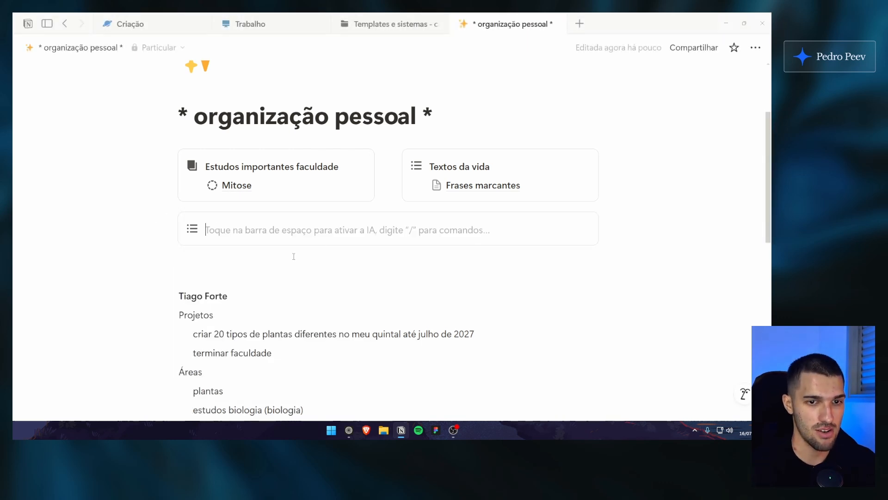
pyautogui.click(134, 234)
pyautogui.scroll(4, 139, 228)
pyautogui.scroll(-3, 147, 218)
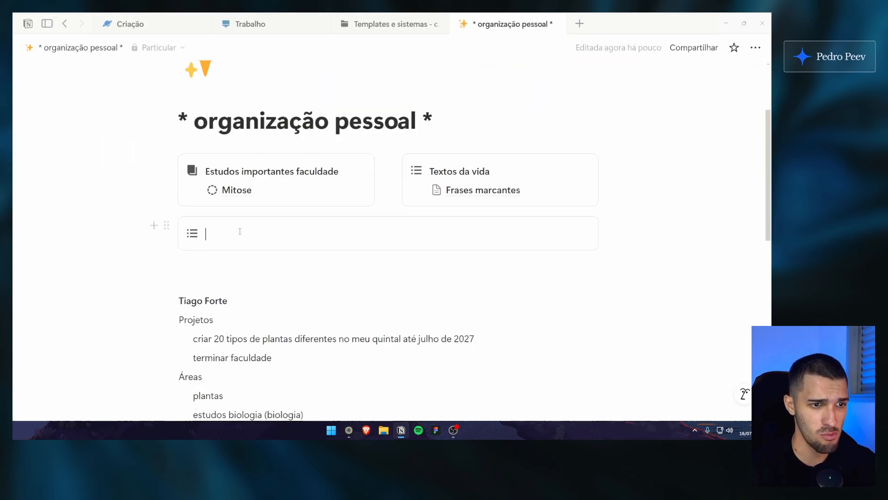
pyautogui.click(192, 233)
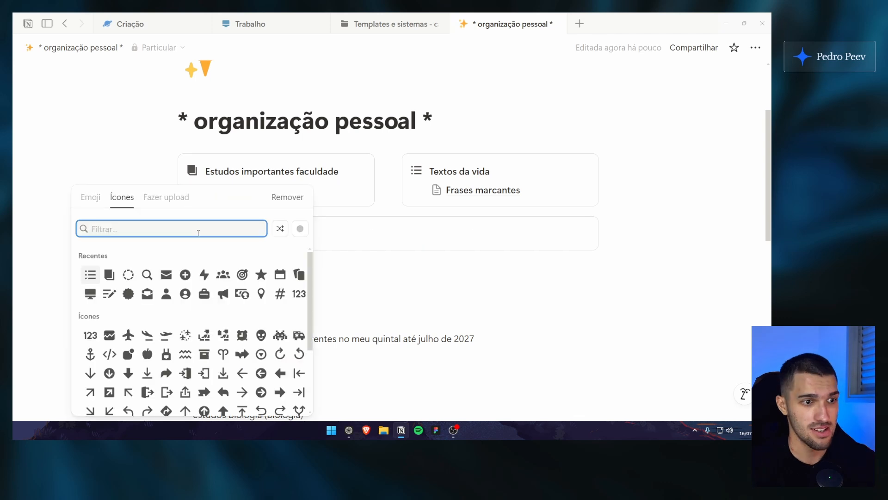
pyautogui.click(359, 232)
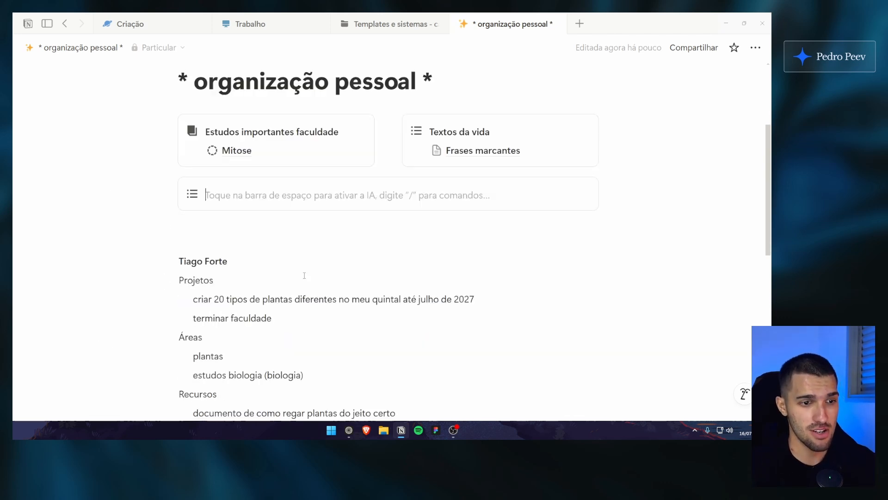
# Append "(P.A.R.A.)" to the Tiago Forte heading
pyautogui.scroll(-3, 257, 220)
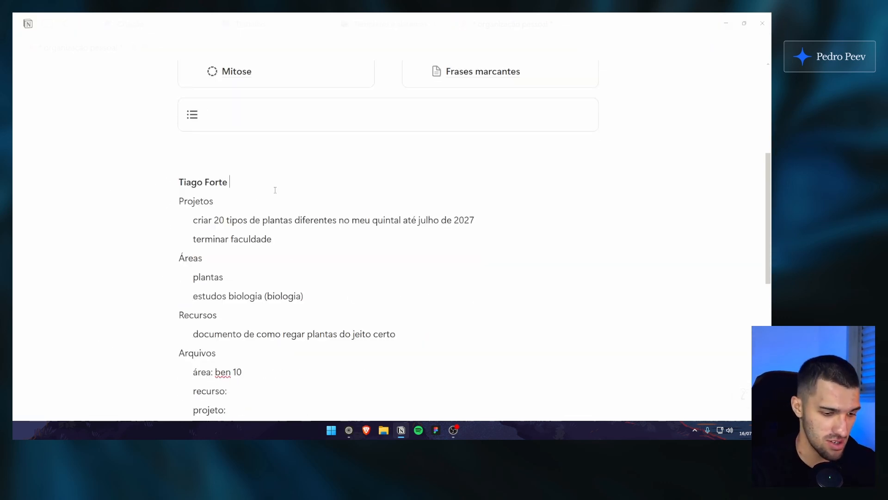
pyautogui.write('(P;')
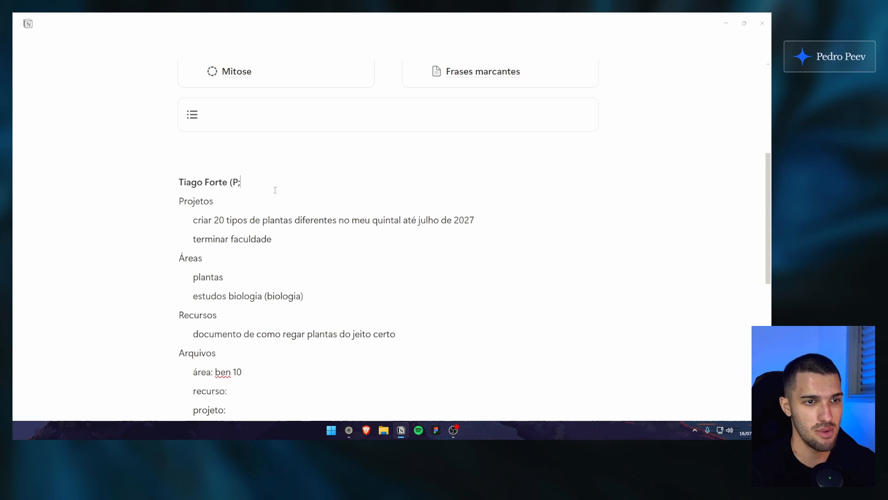
pyautogui.press('BackSpace')
pyautogui.write('.A.R.A.')
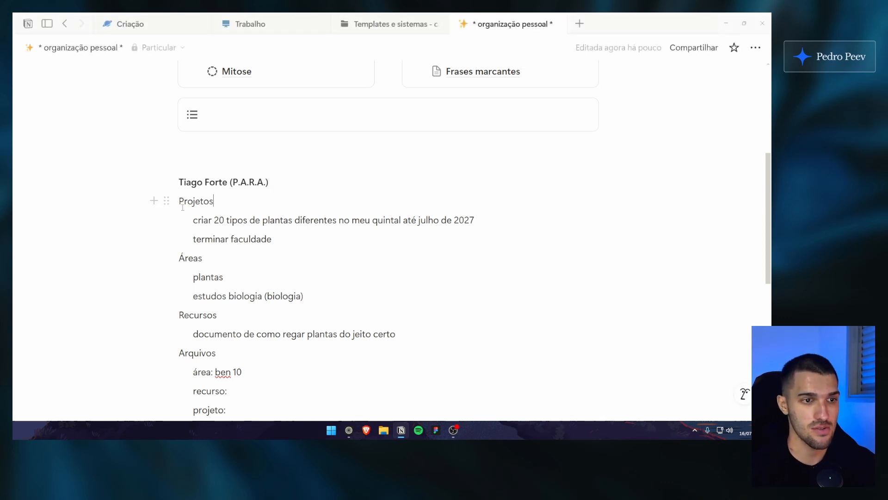
# Examine the two topic callouts, the empty callout and its icon choices against the P.A.R.A. list
pyautogui.scroll(5, 156, 247)
pyautogui.click(235, 356)
pyautogui.scroll(-5, 233, 349)
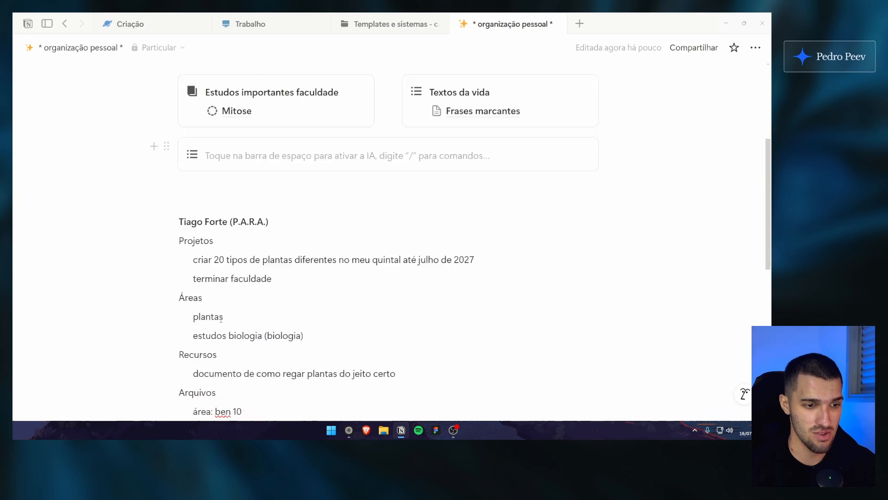
pyautogui.scroll(3, 225, 299)
pyautogui.click(192, 273)
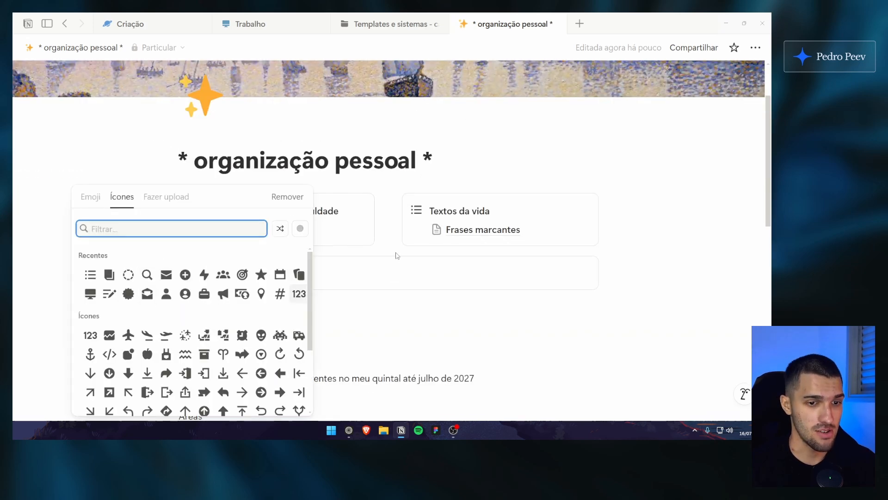
pyautogui.click(344, 270)
pyautogui.click(316, 273)
pyautogui.moveTo(141, 217); pyautogui.dragTo(305, 206)
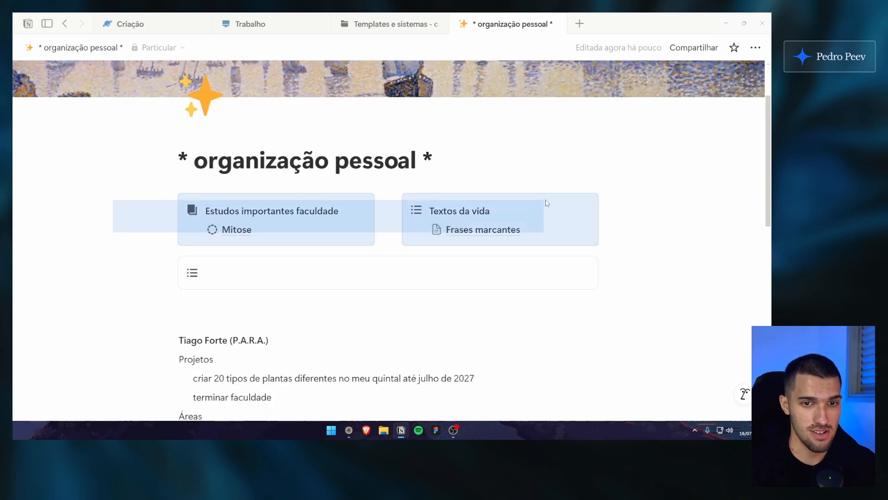
pyautogui.click(307, 212)
pyautogui.click(229, 273)
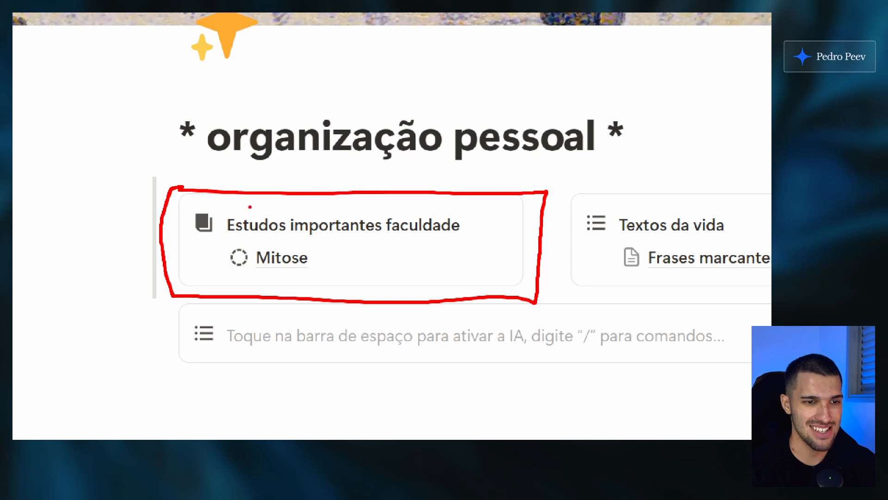
# Zoom in on the "Estudos importantes faculdade" callout and outline its icon and title in red to examine them
pyautogui.press('Escape')
pyautogui.click(193, 195)
pyautogui.hotkey('ctrl', '1')
pyautogui.click(188, 201)
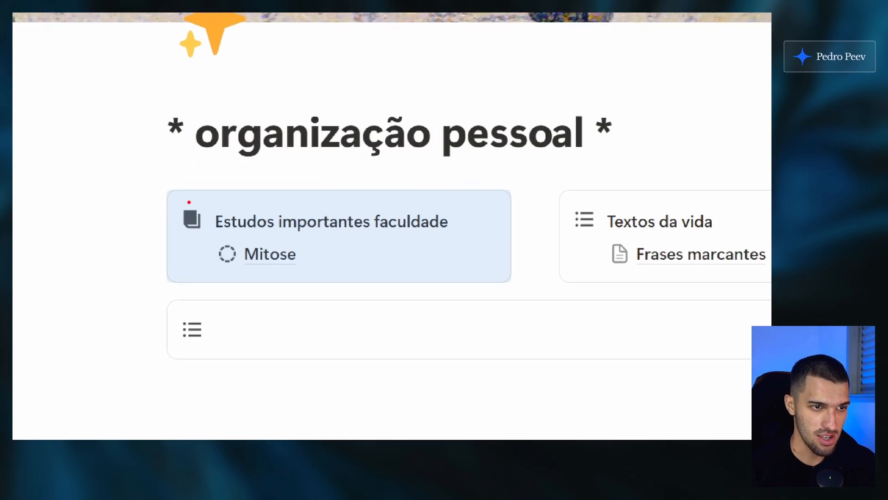
pyautogui.moveTo(181, 199); pyautogui.dragTo(173, 237)
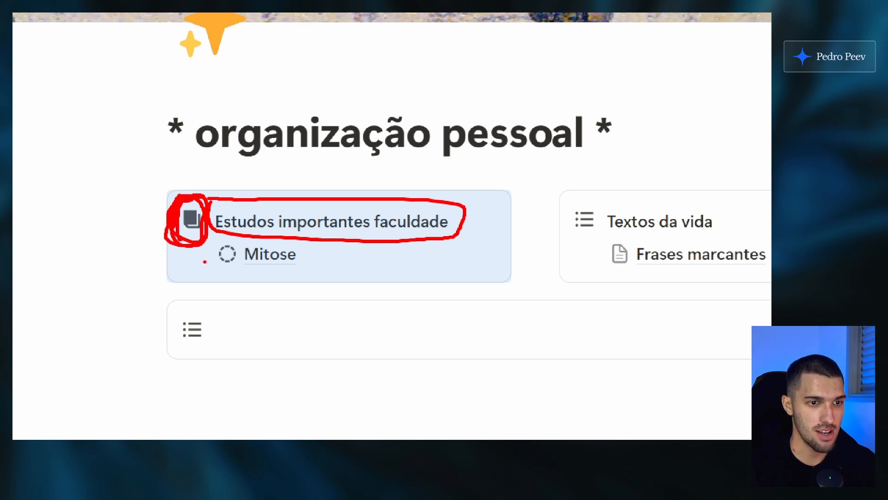
pyautogui.press('Escape')
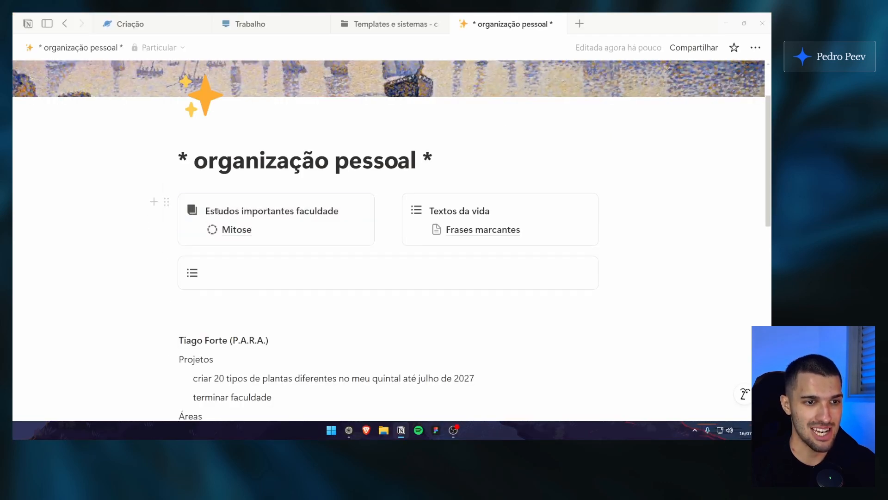
pyautogui.moveTo(218, 210); pyautogui.dragTo(327, 211)
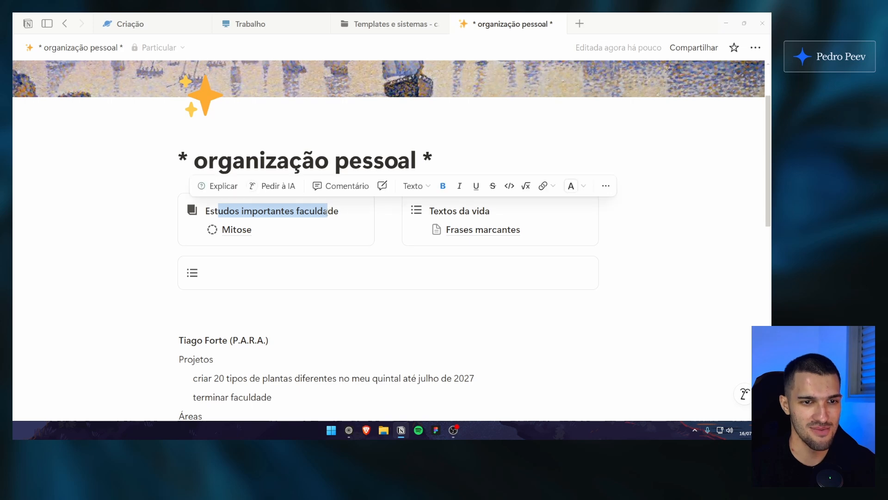
pyautogui.click(327, 211)
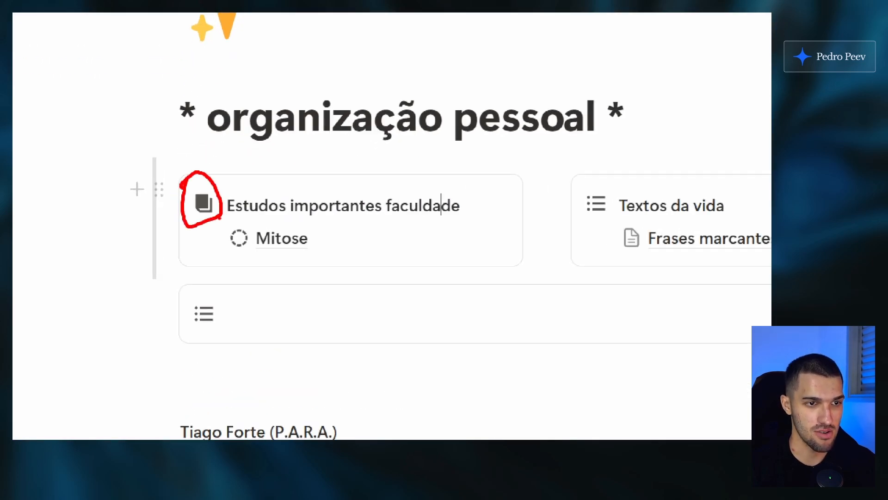
pyautogui.moveTo(245, 234)
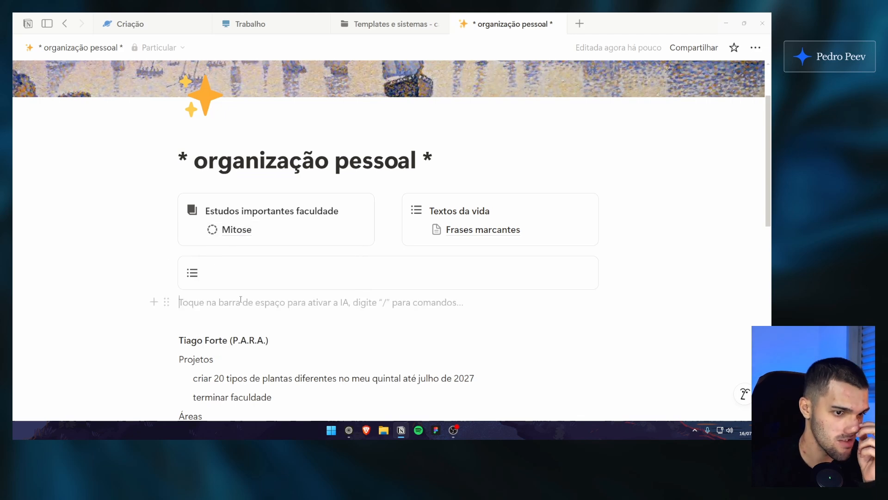
pyautogui.scroll(-3, 248, 283)
pyautogui.moveTo(272, 222); pyautogui.dragTo(183, 222)
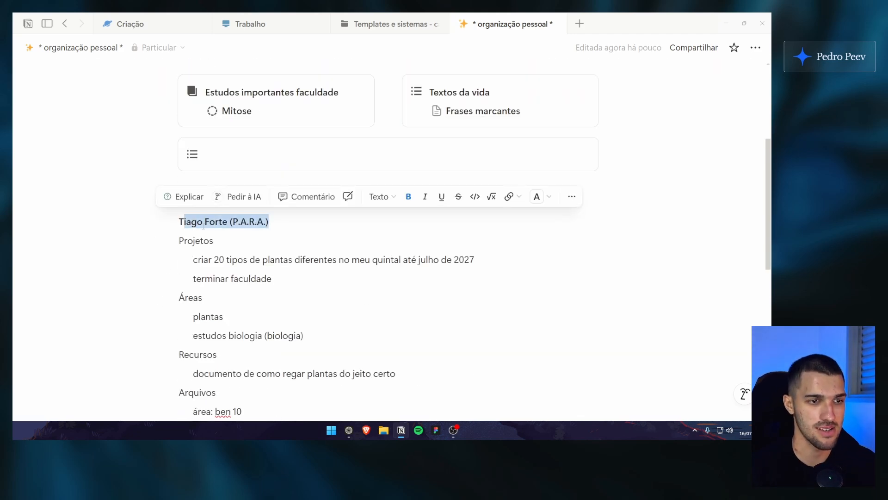
pyautogui.click(208, 239)
pyautogui.click(233, 200)
pyautogui.scroll(1, 233, 196)
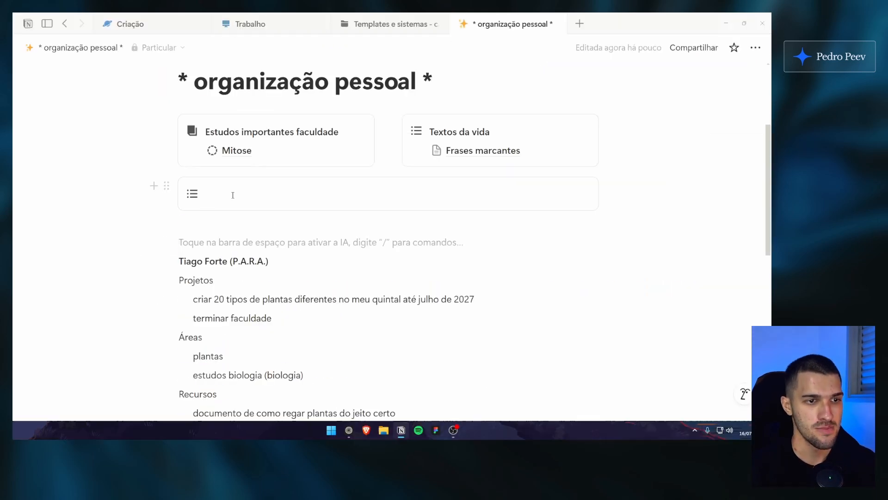
# Title the empty full-width callout "Áreas" and make the text bold
pyautogui.click(233, 195)
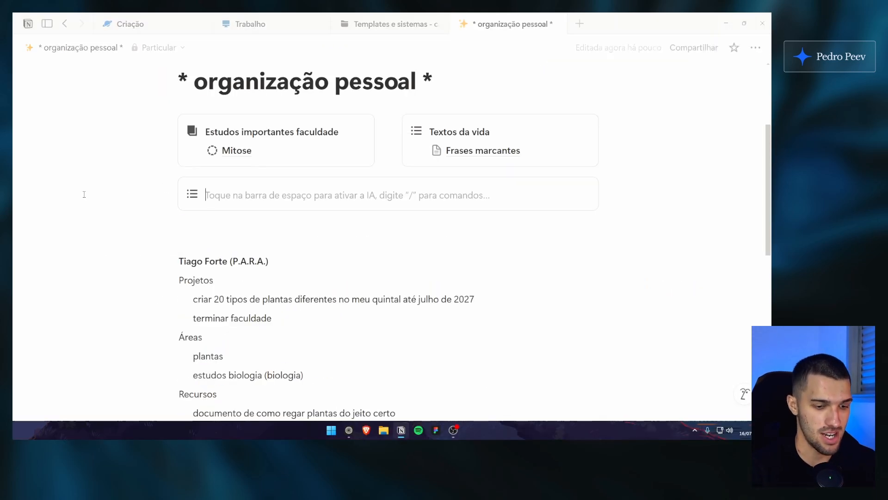
pyautogui.write('Áreas')
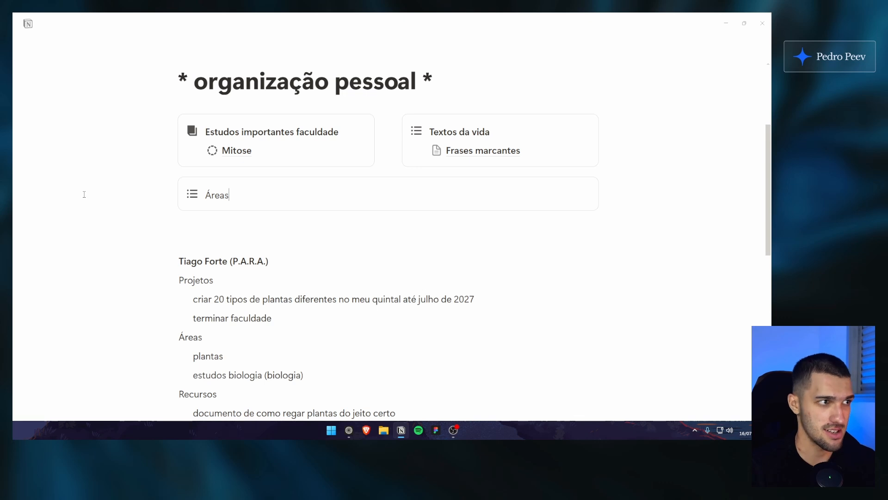
pyautogui.hotkey('ctrl', 'a')
pyautogui.hotkey('ctrl', 'b')
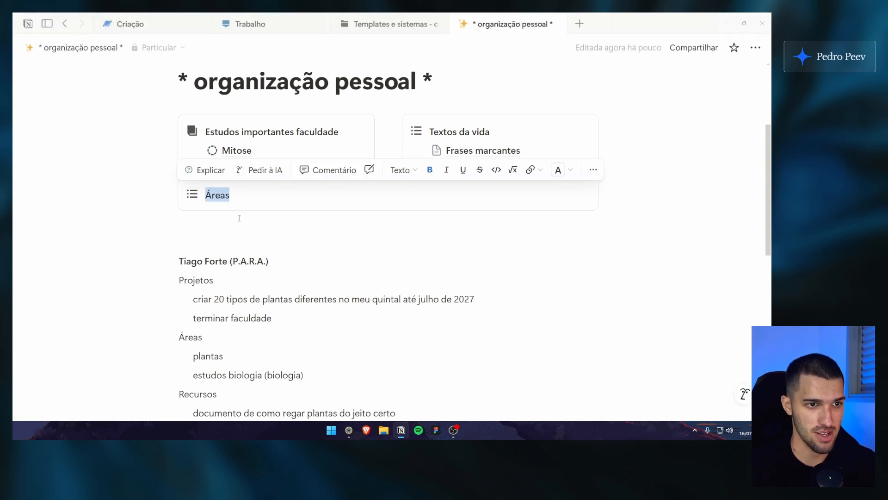
# Insert a callout titled "Projetos" below the "Áreas" callout and duplicate it twice
pyautogui.press('Right')
pyautogui.press('Return')
pyautogui.write('/callout')
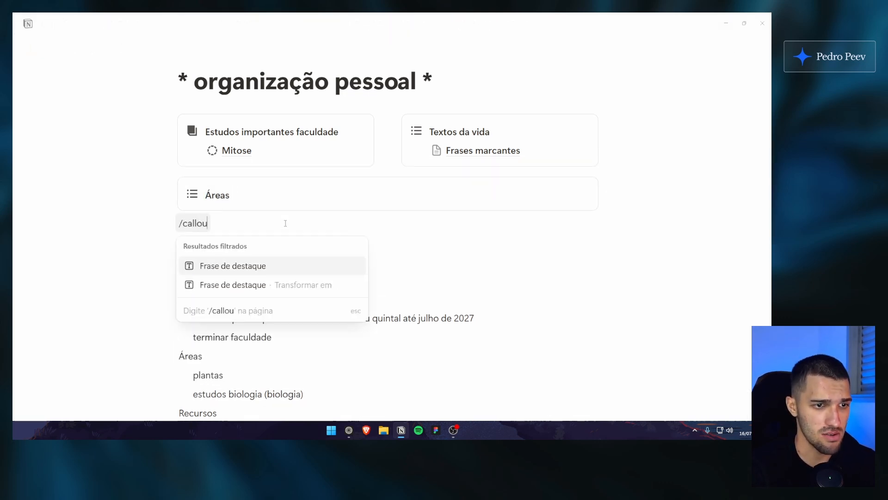
pyautogui.press('Return')
pyautogui.write('Projetos')
pyautogui.hotkey('ctrl', 'd')
pyautogui.hotkey('ctrl', 'd')
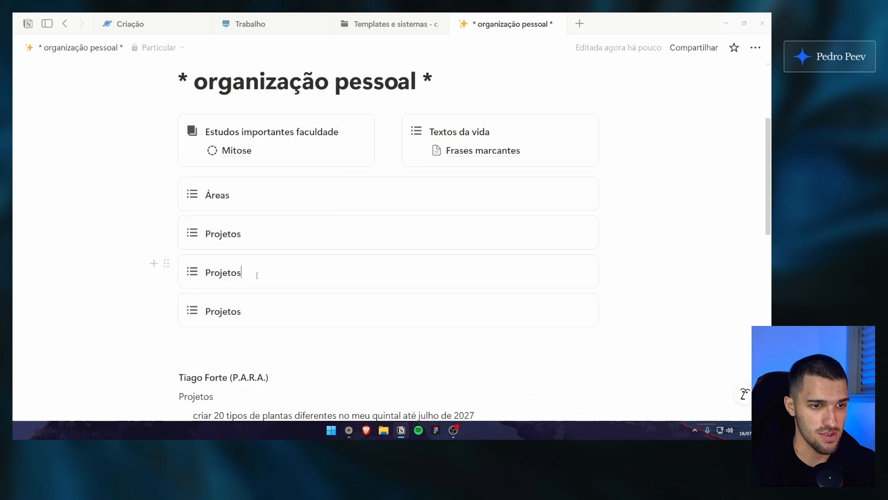
# Move the first "Projetos" callout above the "Áreas" callout
pyautogui.scroll(-2, 258, 273)
pyautogui.doubleClick(259, 196)
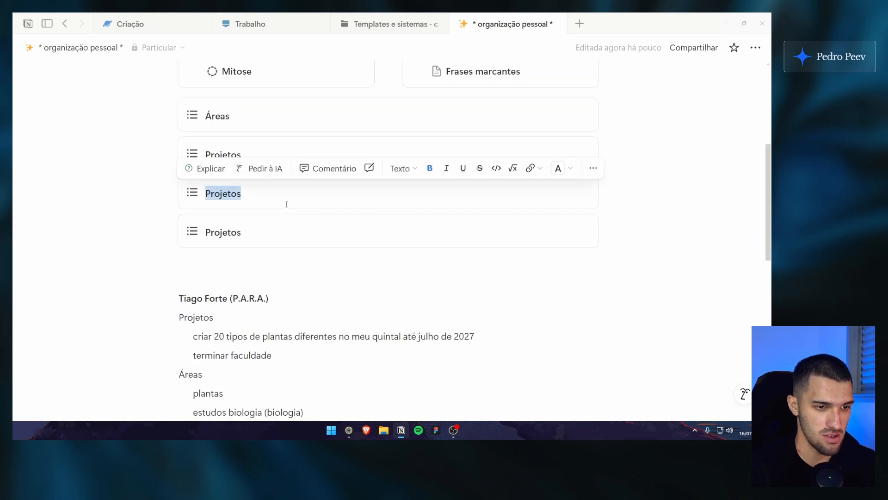
pyautogui.scroll(2, 287, 204)
pyautogui.click(242, 235)
pyautogui.moveTo(167, 225); pyautogui.dragTo(195, 181)
pyautogui.click(254, 238)
pyautogui.scroll(-1, 241, 237)
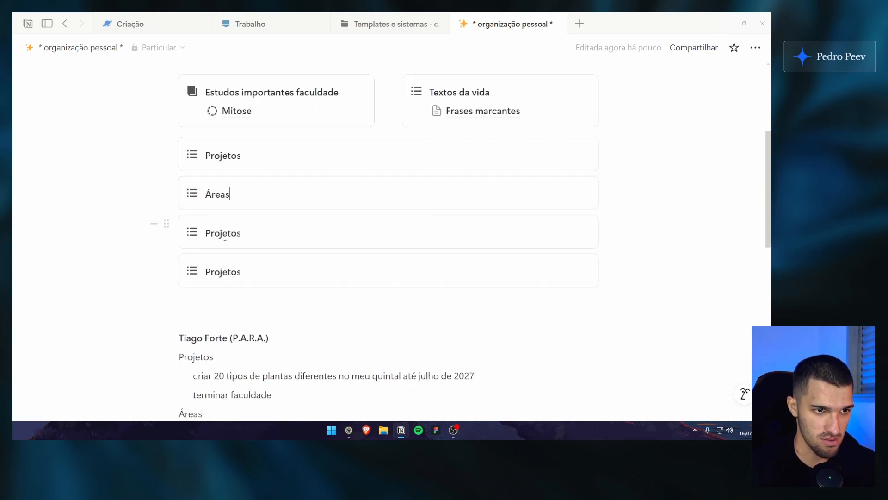
# Rename the two duplicate callouts below "Áreas" as "Recursos" and "Arquivados"
pyautogui.doubleClick(224, 236)
pyautogui.scroll(-1, 280, 209)
pyautogui.write('Recursos')
pyautogui.doubleClick(226, 232)
pyautogui.write('Arquivados')
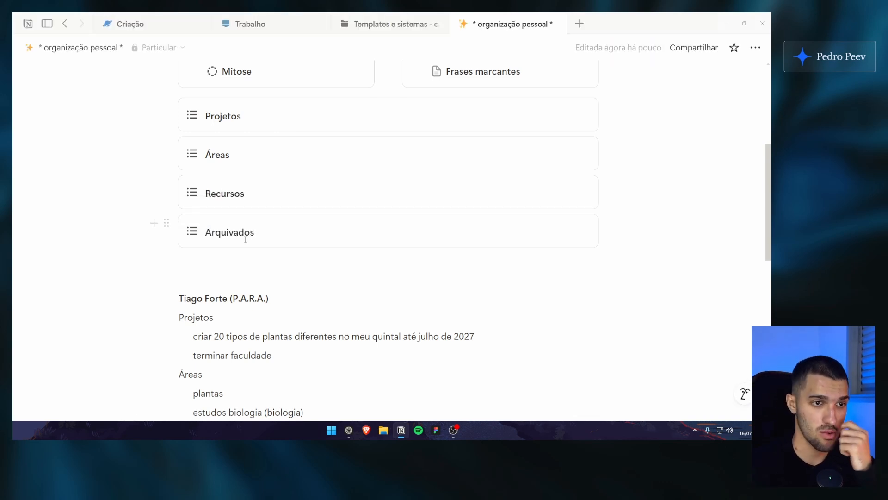
# Turn the "Projetos" callout into a page
pyautogui.scroll(2, 248, 236)
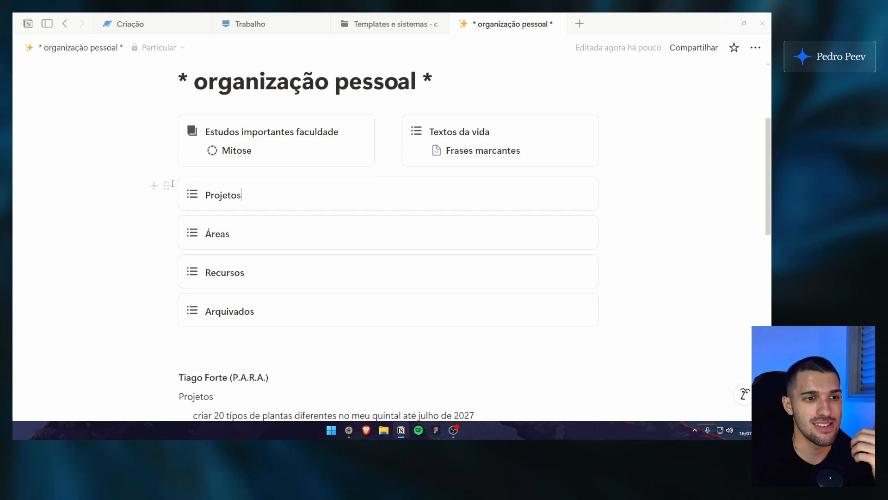
pyautogui.click(167, 186)
pyautogui.moveTo(259, 116)
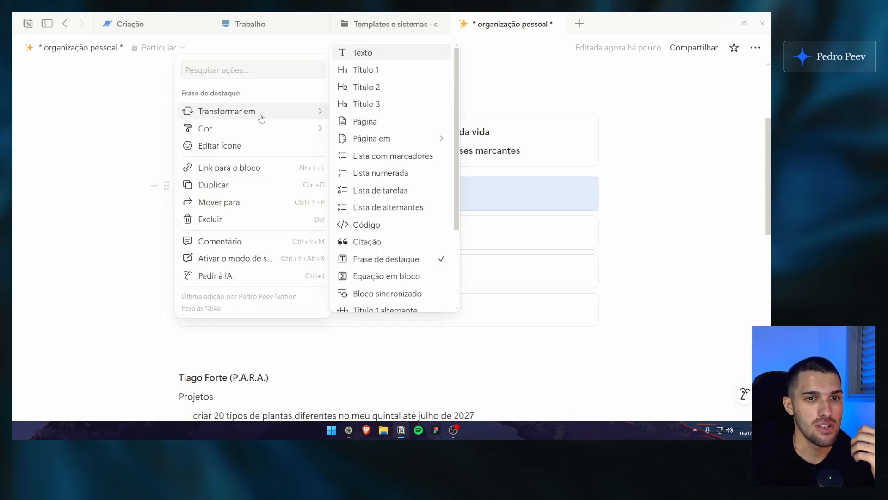
pyautogui.click(399, 121)
pyautogui.click(313, 197)
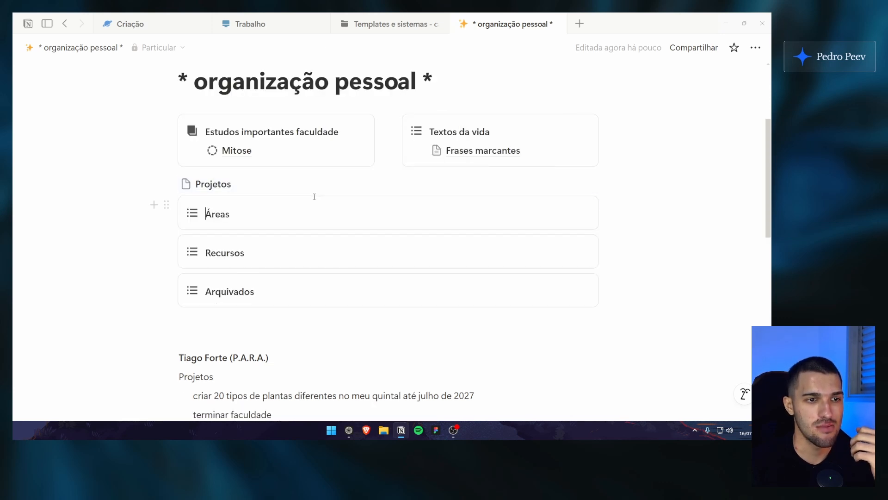
# Write "Terminar faculdade" in the "Projetos" page and add a to-do list item on a new line above it
pyautogui.click(237, 187)
pyautogui.write('Terminar faculdade')
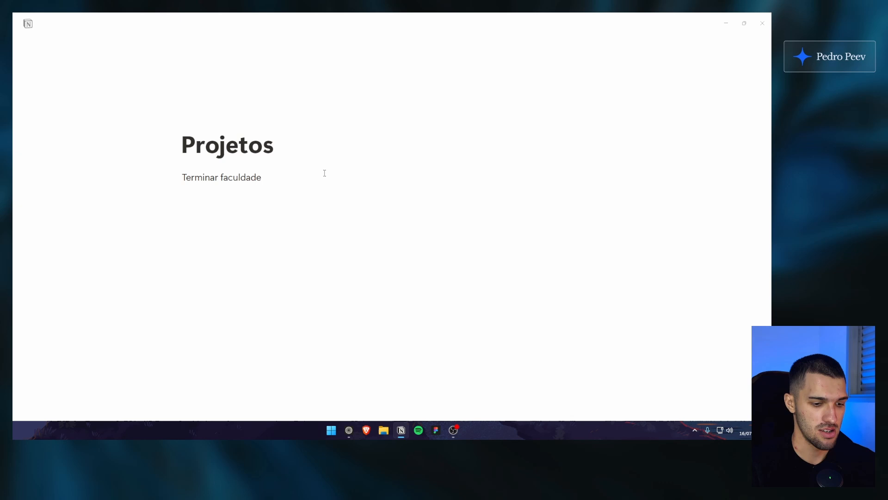
pyautogui.press('Home')
pyautogui.press('Return')
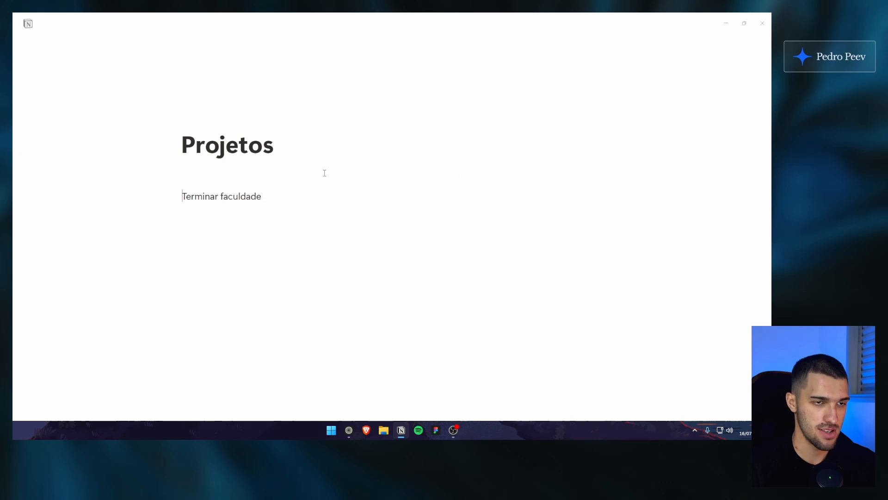
pyautogui.press('Up')
pyautogui.write('/check')
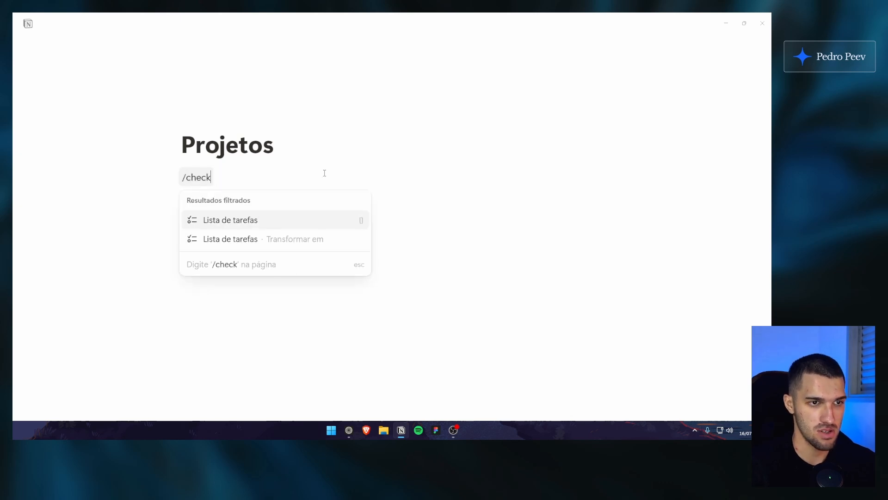
# Add the to-do item "Terminar faculdade" to the Projetos page and mark it as complete
pyautogui.press('Return')
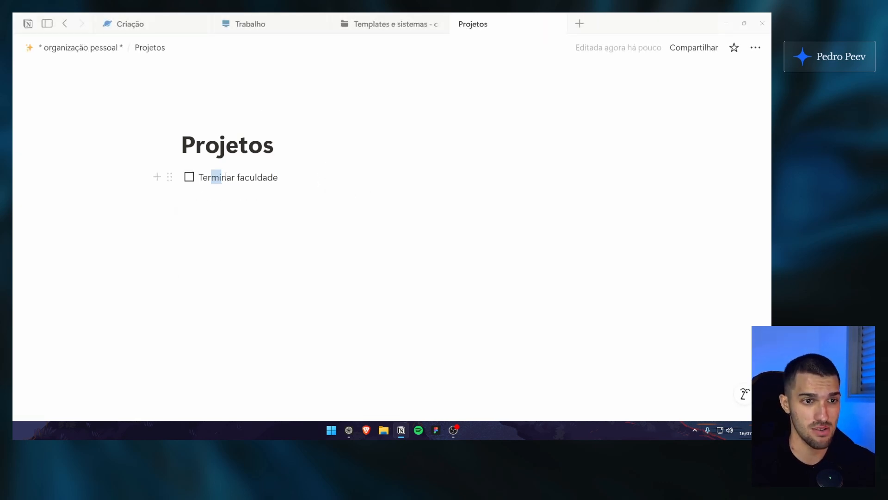
pyautogui.click(189, 178)
pyautogui.write('r')
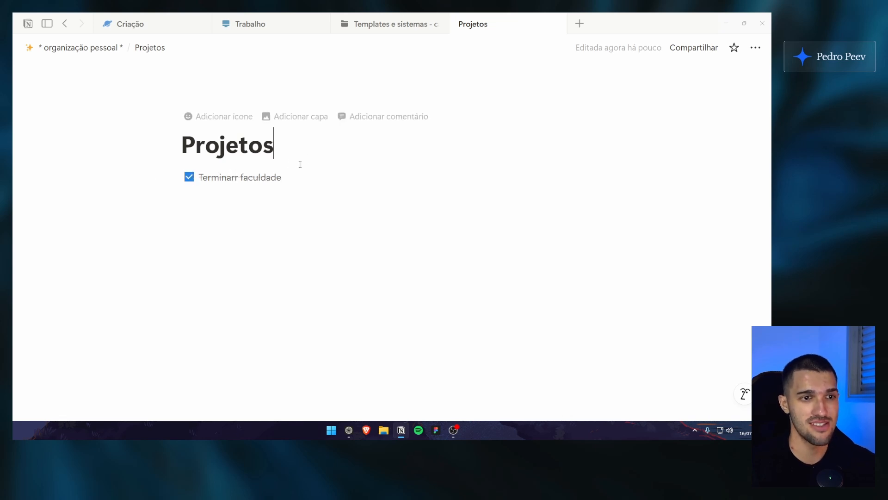
pyautogui.click(280, 177)
pyautogui.hotkey('ctrl', 'z')
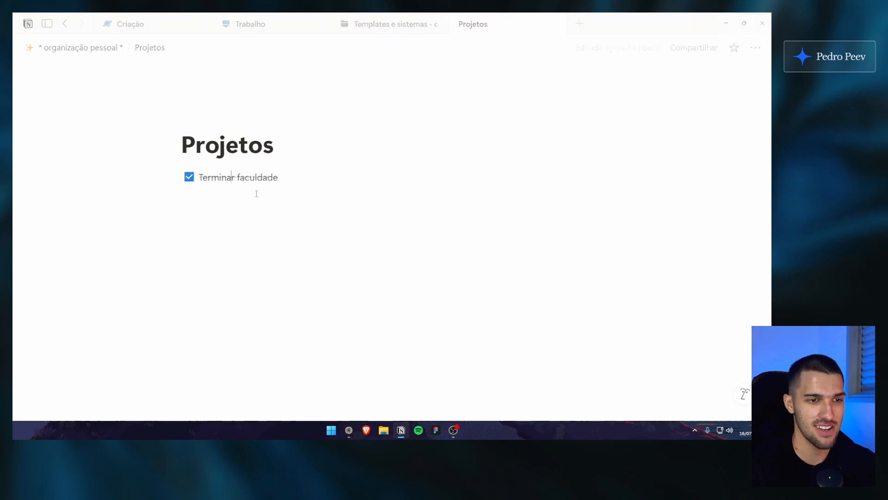
pyautogui.click(295, 147)
pyautogui.click(291, 200)
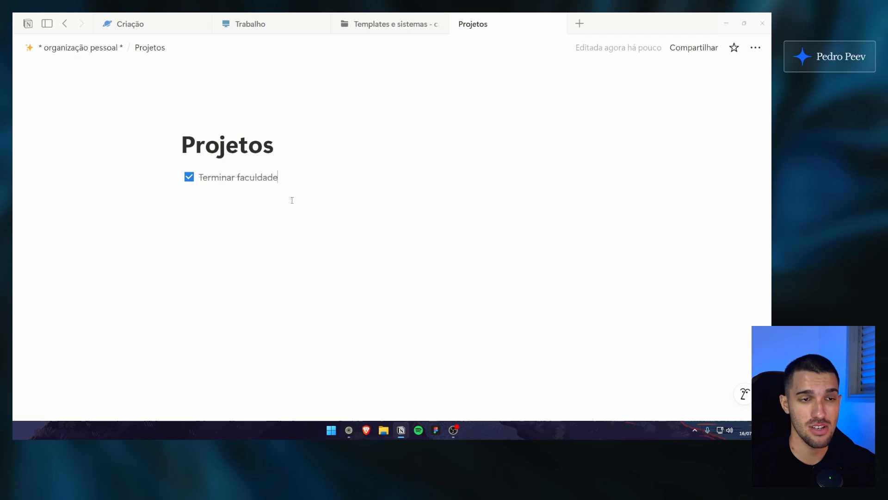
# Append the period "- março de 2020 até agosto de 2025" to the "Terminar faculdade" to-do item
pyautogui.write('- ')
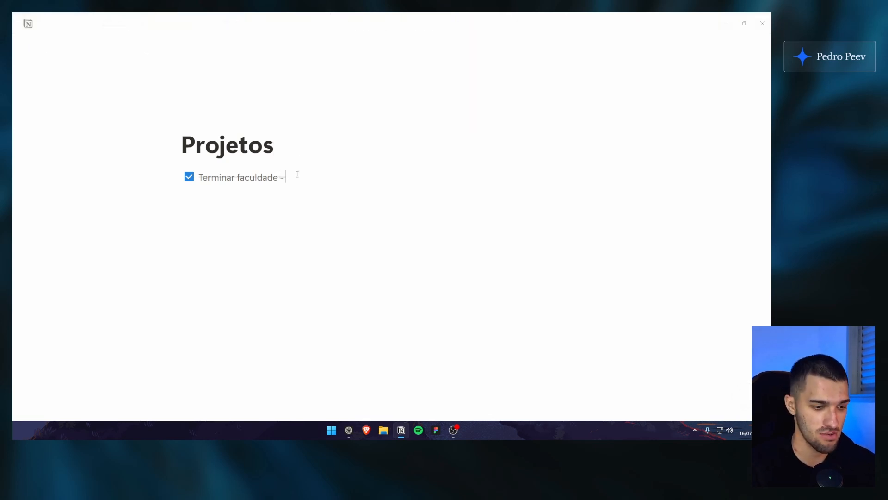
pyautogui.write('março ')
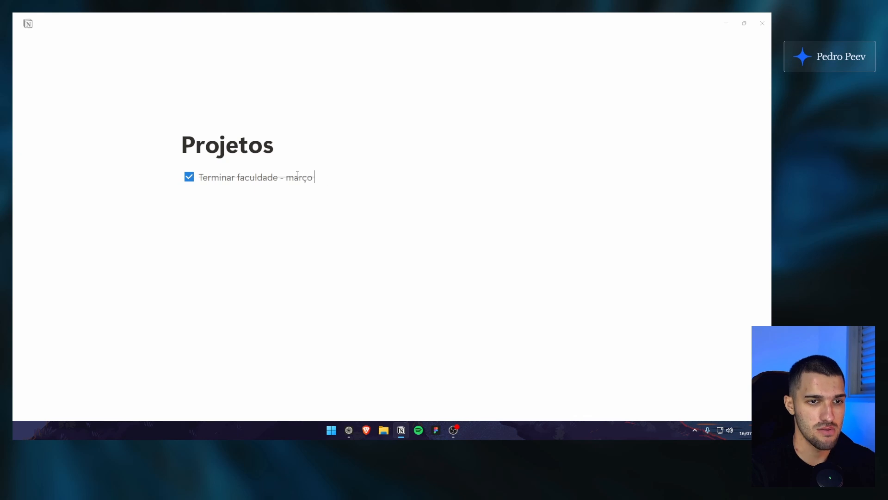
pyautogui.write('de 202')
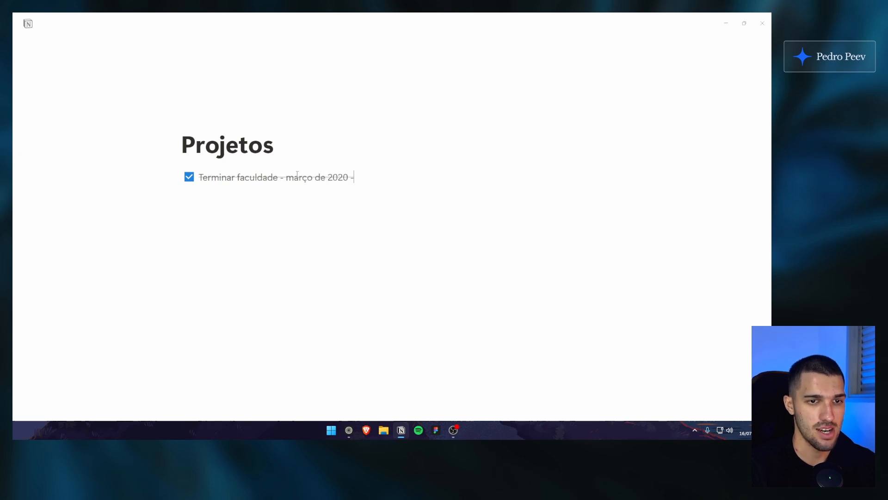
pyautogui.write('0 até agosto de ')
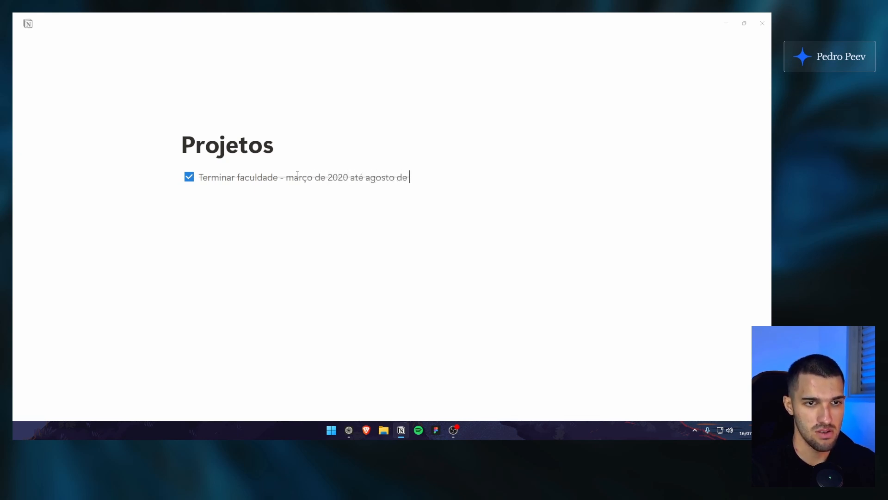
pyautogui.write('2025')
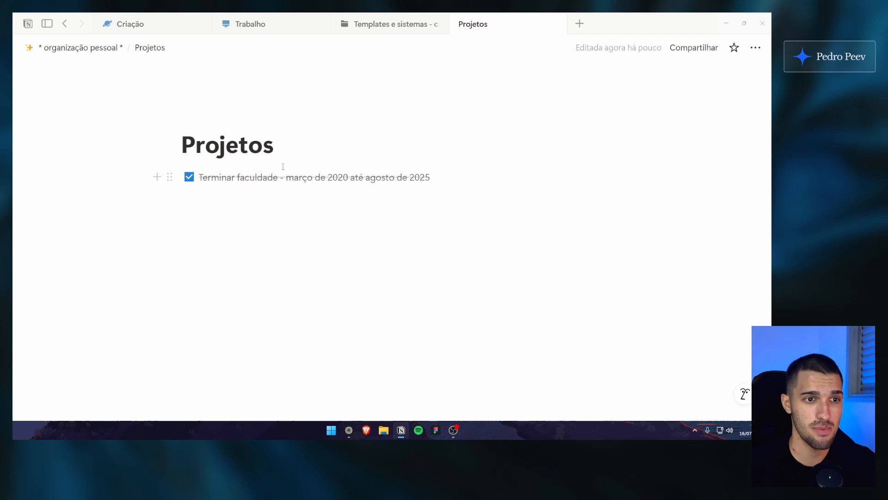
# Go back to the organização pessoal page, reopen Projetos and review the task's dates before returning
pyautogui.click(113, 48)
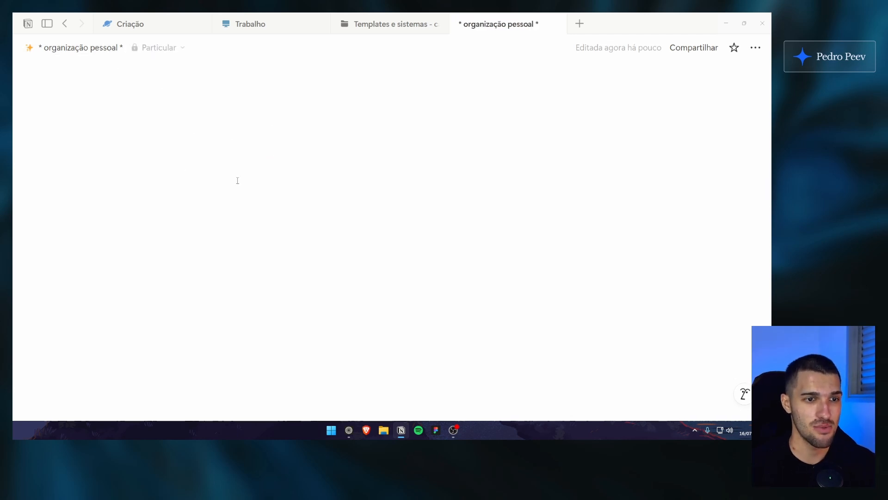
pyautogui.scroll(-2, 263, 234)
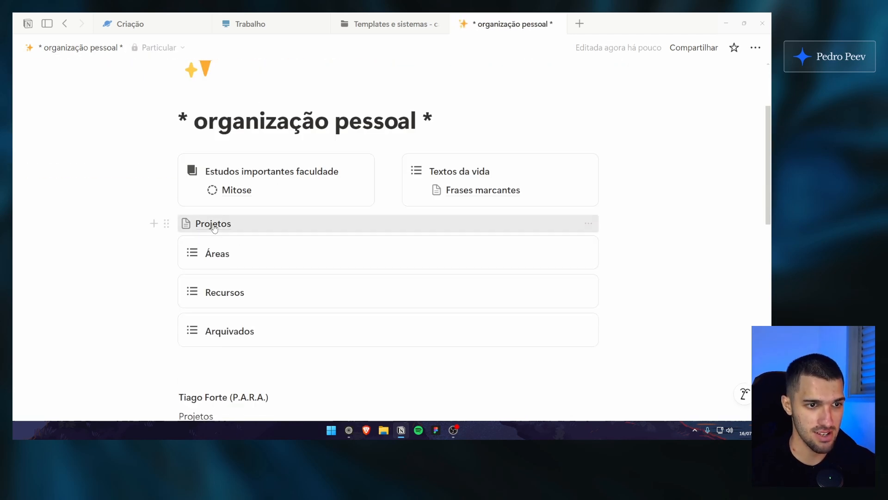
pyautogui.click(259, 224)
pyautogui.moveTo(219, 176); pyautogui.dragTo(350, 176)
pyautogui.click(355, 177)
pyautogui.moveTo(293, 177); pyautogui.dragTo(410, 177)
pyautogui.click(422, 184)
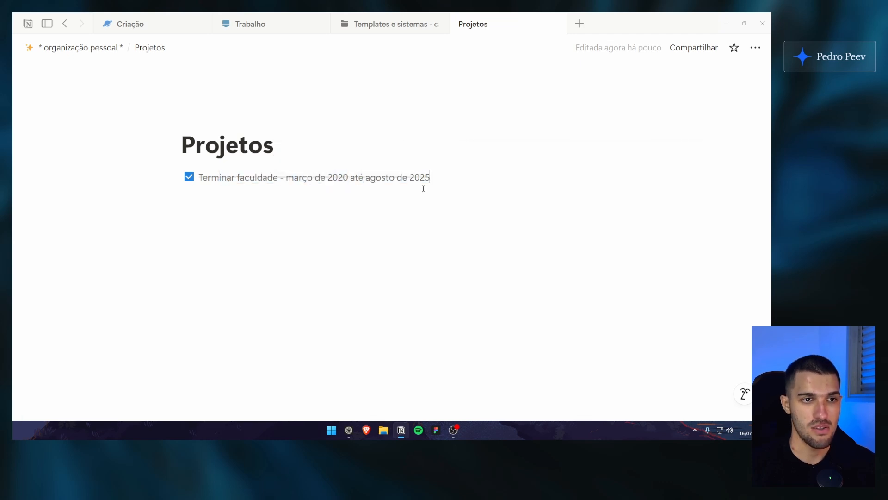
pyautogui.click(349, 143)
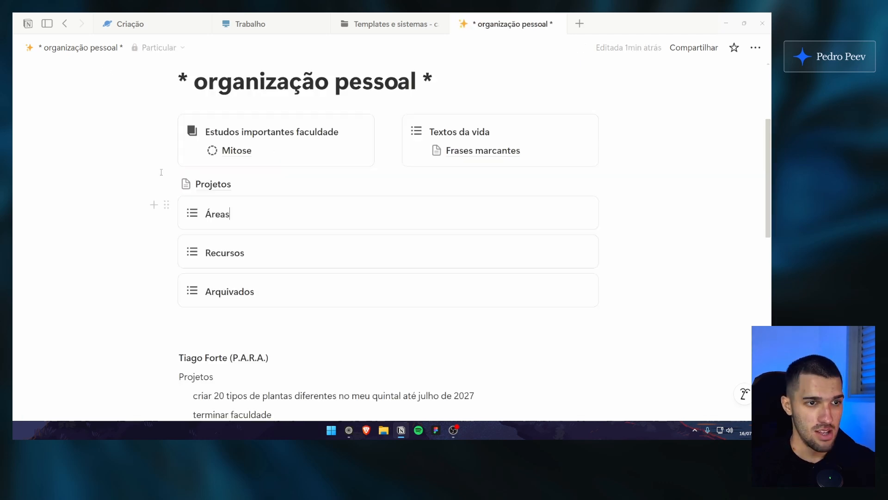
# Turn the Projetos page block on the organização pessoal page into a callout (Frase de destaque)
pyautogui.click(167, 184)
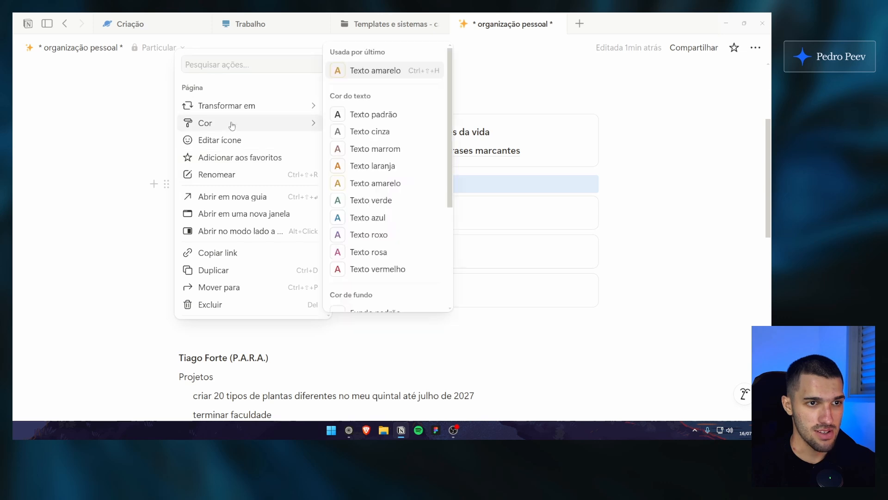
pyautogui.moveTo(257, 121)
pyautogui.moveTo(269, 108)
pyautogui.scroll(-3, 392, 118)
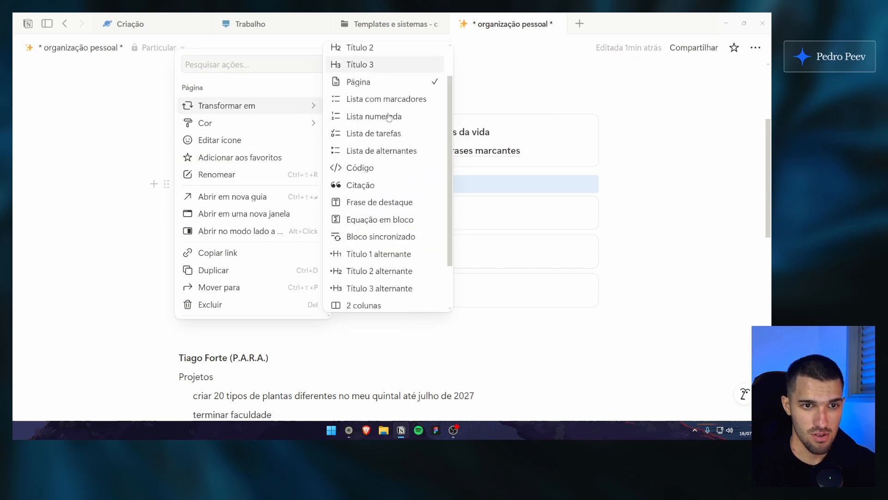
pyautogui.scroll(3, 401, 198)
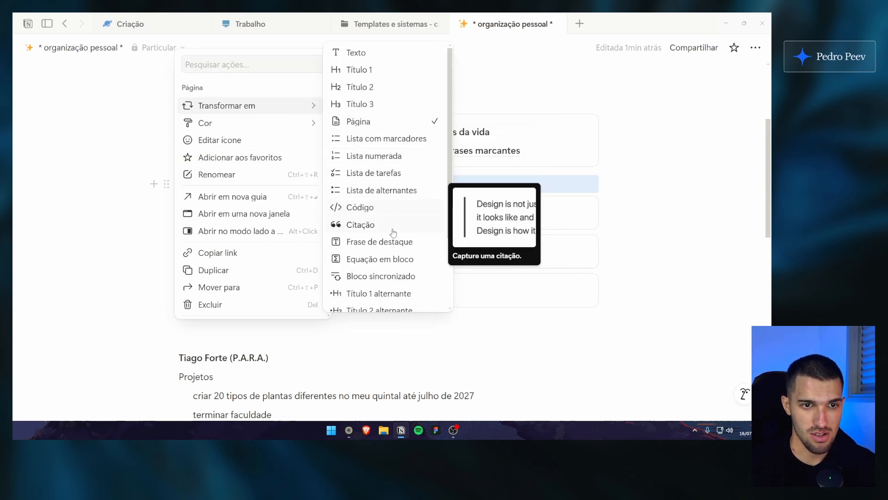
pyautogui.scroll(-2, 394, 148)
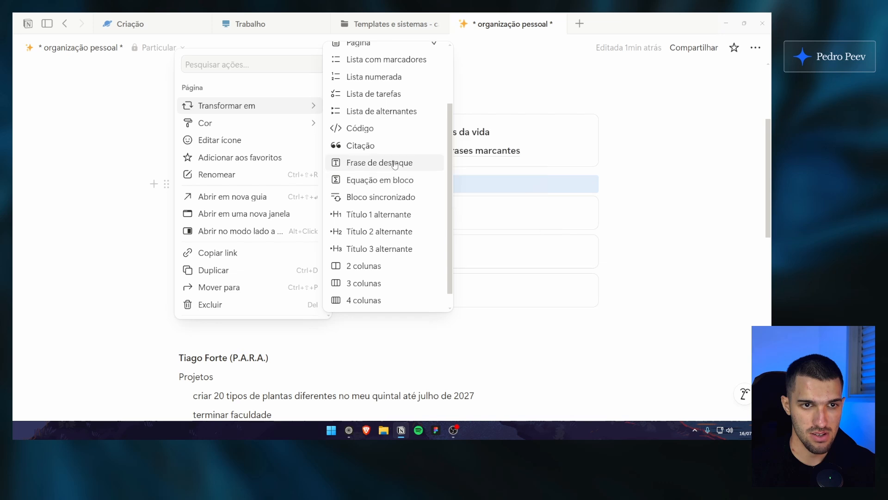
pyautogui.click(392, 163)
# Replace the page link inside the new callout with the plain text title "Projetos"
pyautogui.click(250, 216)
pyautogui.click(93, 48)
pyautogui.scroll(-3, 163, 241)
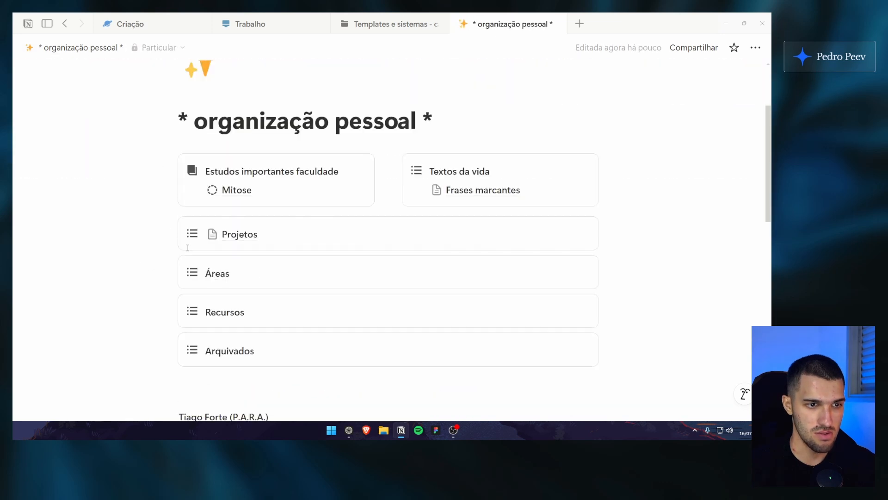
pyautogui.click(575, 233)
pyautogui.click(615, 398)
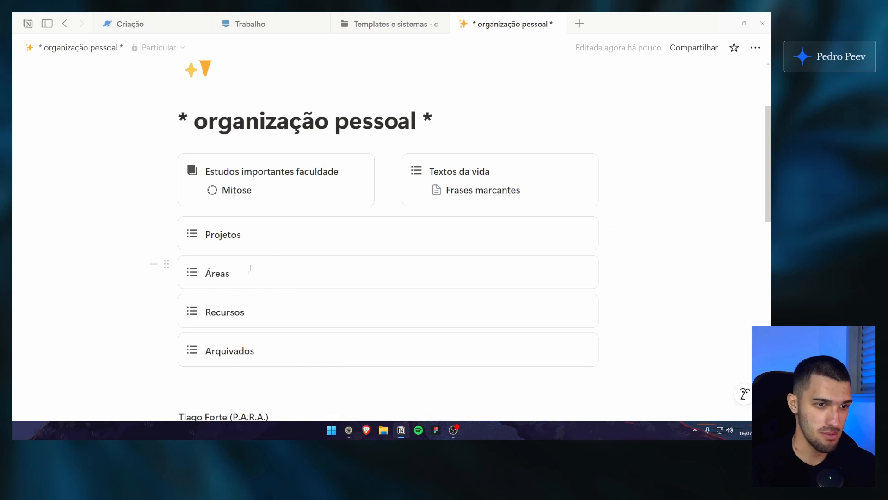
# Add the unchecked to-do item "terminar faculdade" under the title in the Projetos callout
pyautogui.scroll(-2, 248, 198)
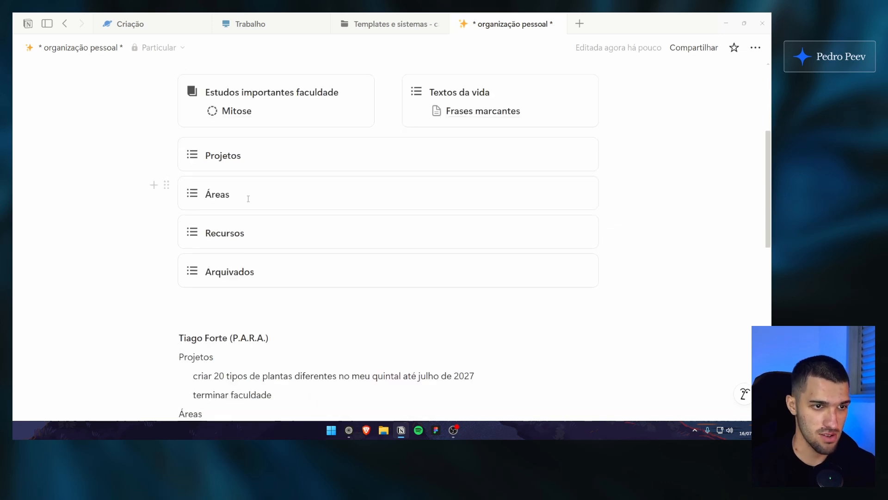
pyautogui.click(260, 152)
pyautogui.press('Return')
pyautogui.write('terminar')
pyautogui.press('BackSpace')
pyautogui.press('BackSpace')
pyautogui.press('BackSpace')
pyautogui.press('BackSpace')
pyautogui.press('BackSpace')
pyautogui.press('BackSpace')
pyautogui.press('BackSpace')
pyautogui.press('BackSpace')
pyautogui.write('/ch')
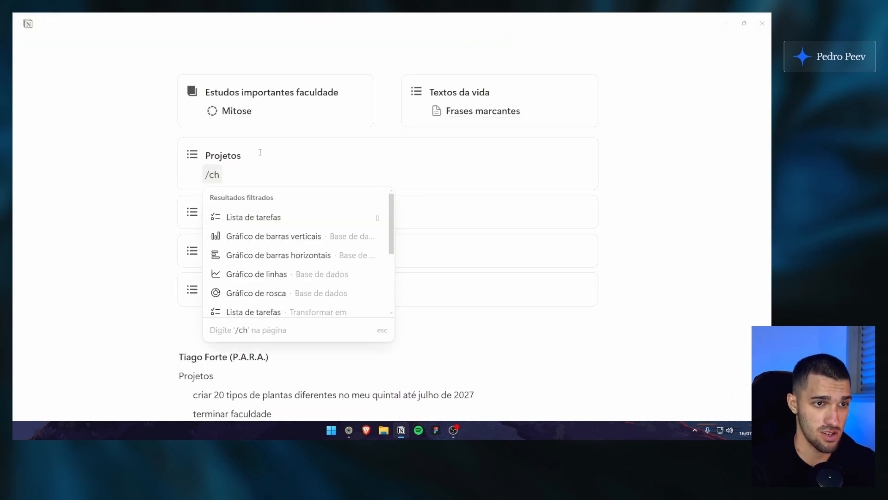
pyautogui.press('Return')
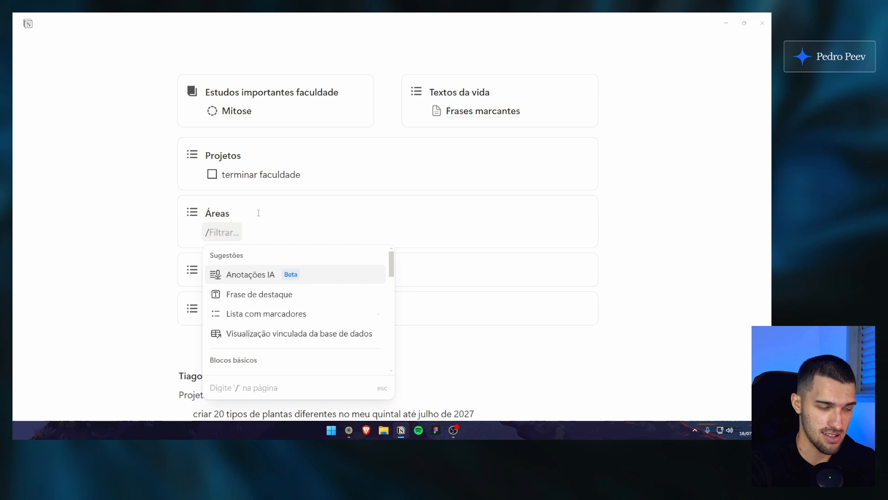
# Create a bulleted list in the Áreas callout with the items "biologia" and "plantas"
pyautogui.write('bull')
pyautogui.press('Return')
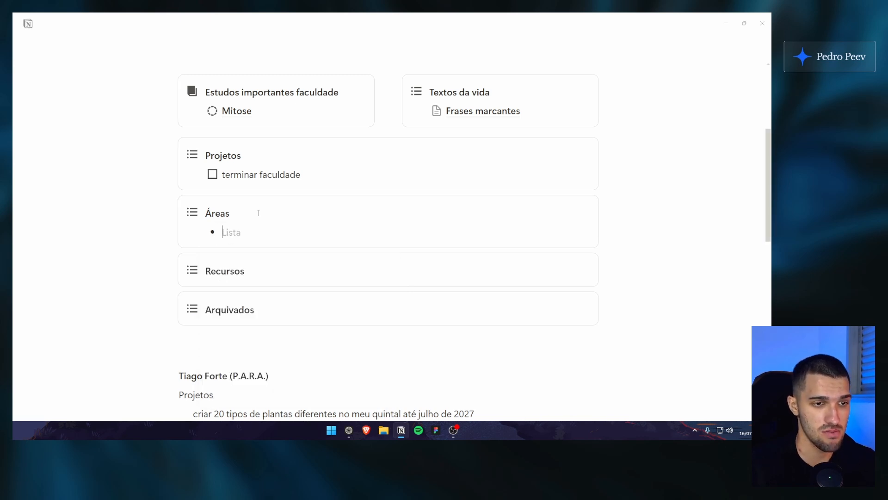
pyautogui.click(213, 176)
pyautogui.click(212, 174)
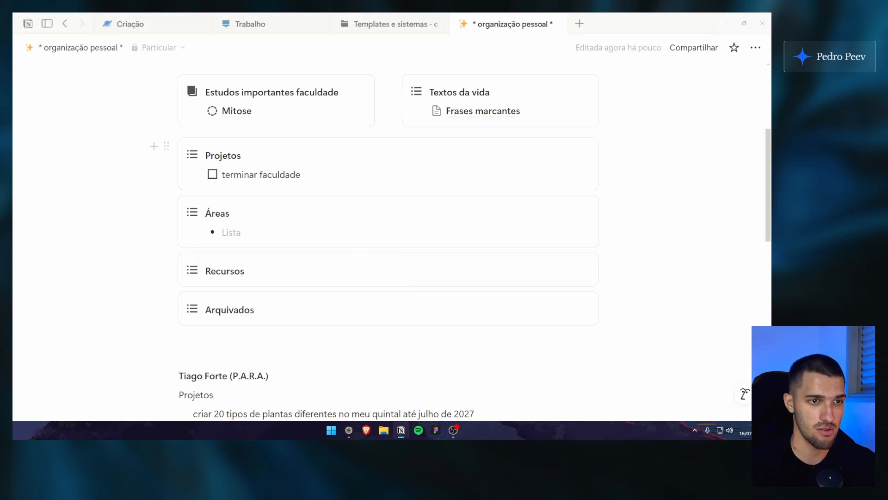
pyautogui.scroll(-2, 250, 222)
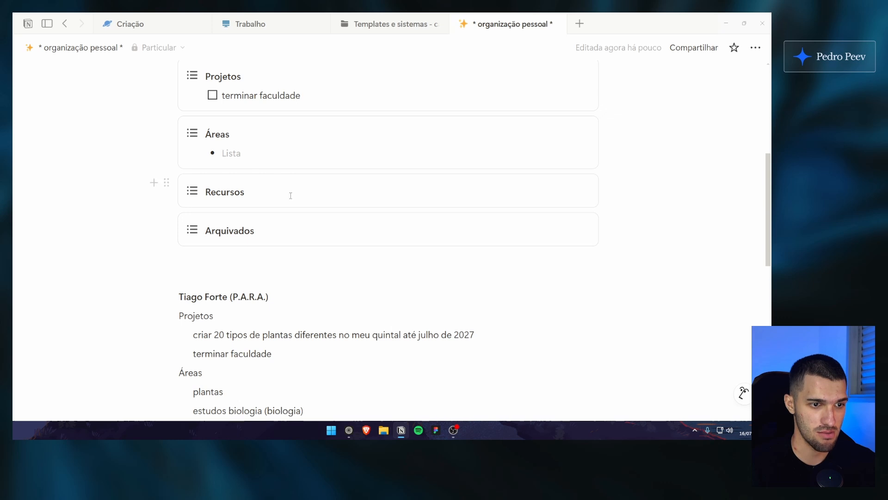
pyautogui.scroll(-1, 287, 222)
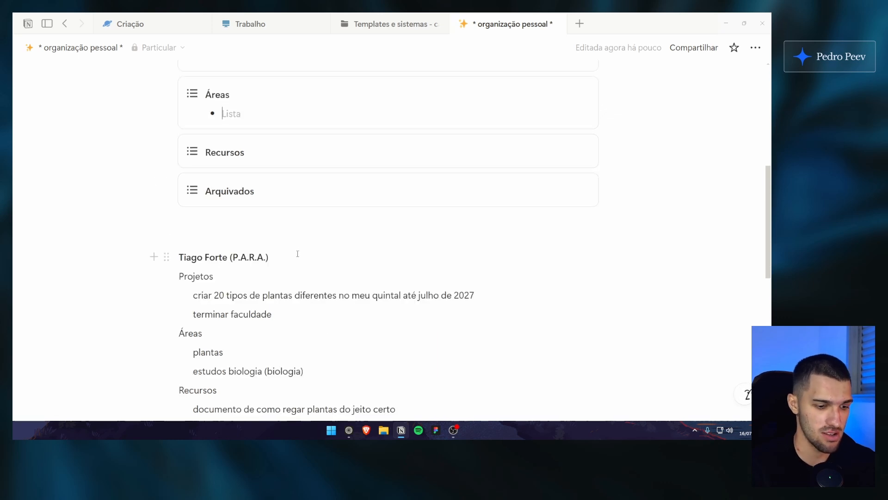
pyautogui.write('biologia')
pyautogui.press('Return')
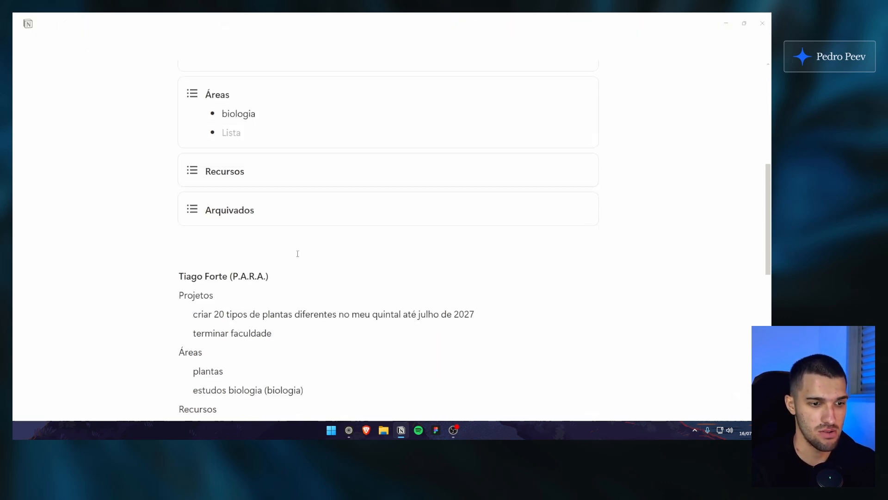
pyautogui.write('plantas')
# Check the Recursos example in the P.A.R.A. notes and insert an empty PDF block in the Recursos callout
pyautogui.click(268, 170)
pyautogui.scroll(-1, 277, 190)
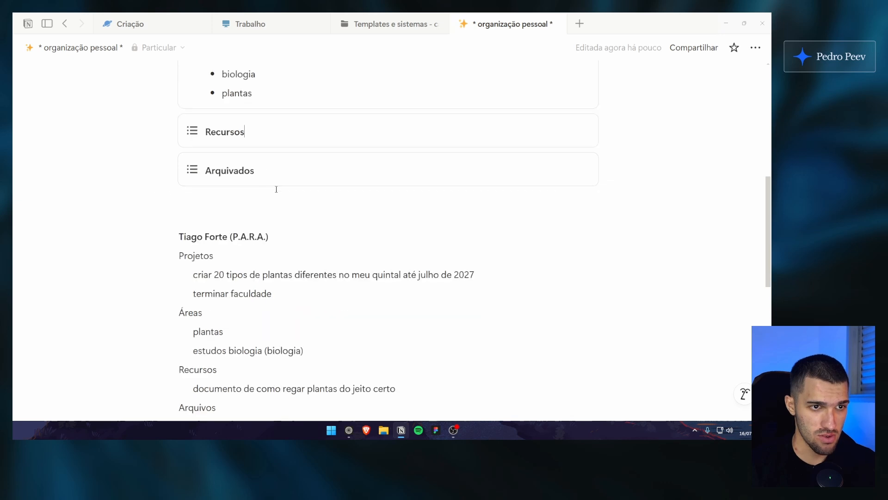
pyautogui.scroll(-4, 276, 187)
pyautogui.scroll(1, 276, 188)
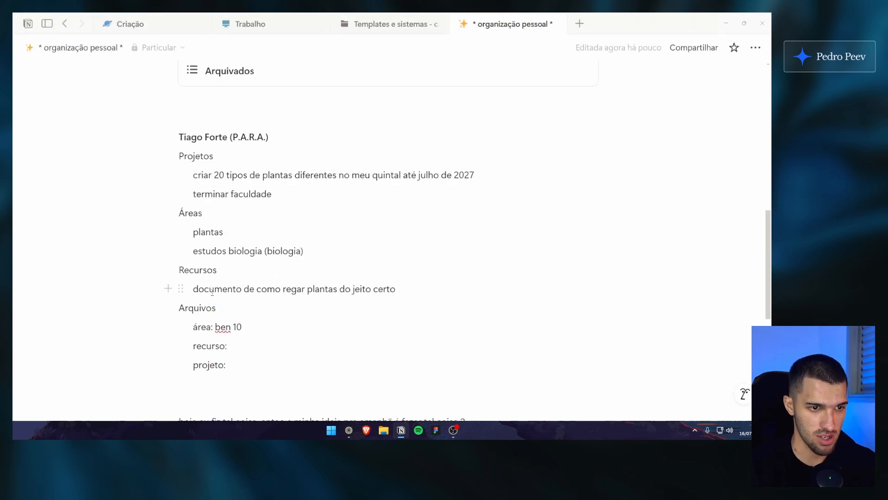
pyautogui.moveTo(204, 289)
pyautogui.mouseDown()
pyautogui.moveTo(358, 294)
pyautogui.moveTo(191, 291)
pyautogui.mouseUp()
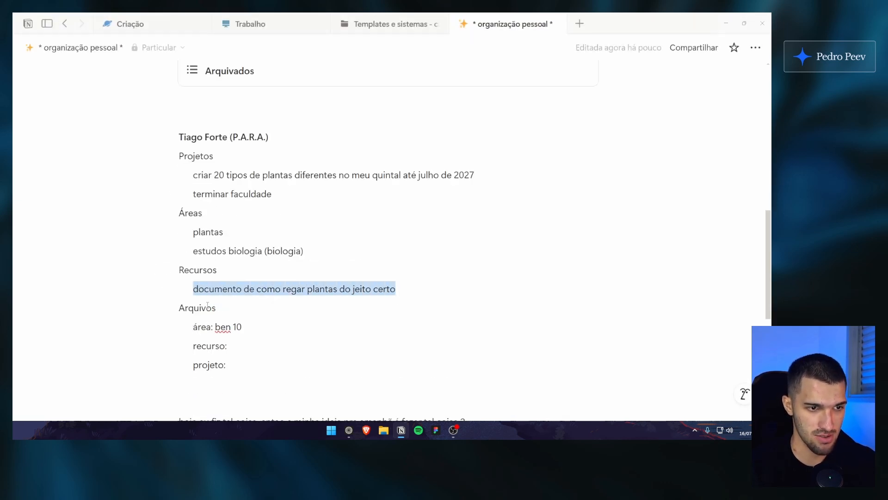
pyautogui.scroll(4, 260, 333)
pyautogui.scroll(1, 260, 333)
pyautogui.click(278, 232)
pyautogui.scroll(1, 296, 229)
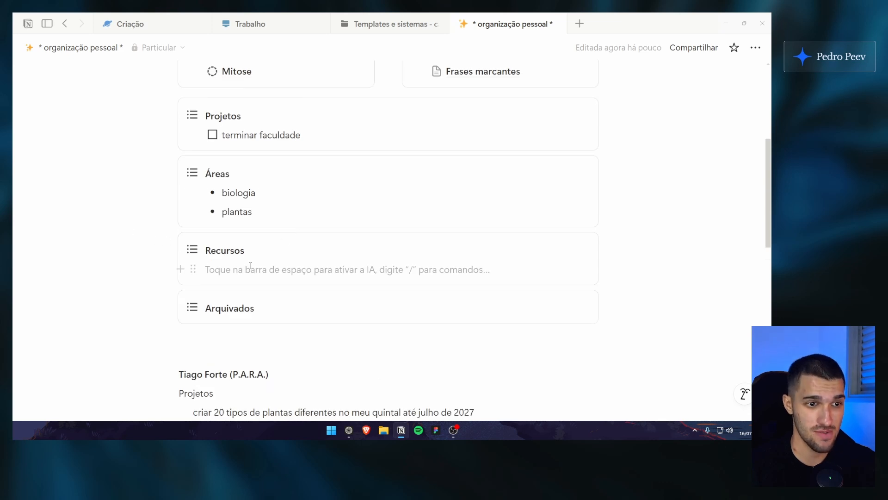
pyautogui.write('/')
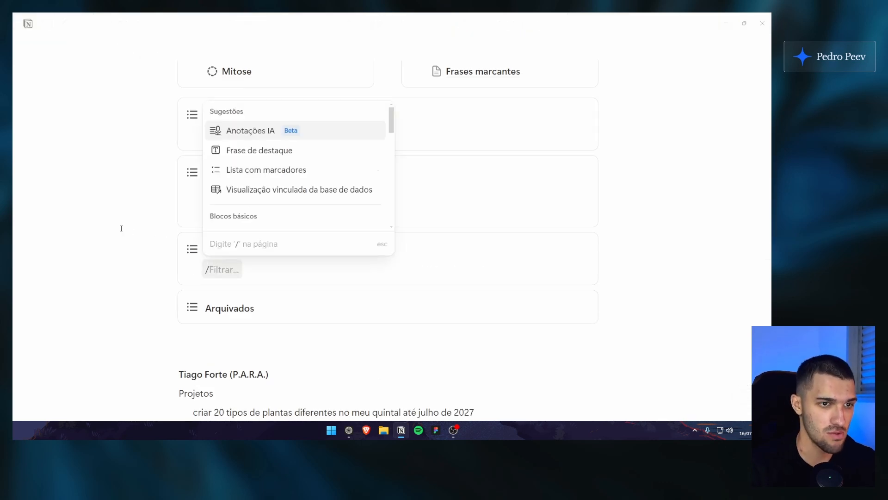
pyautogui.write('pdf')
pyautogui.press('Return')
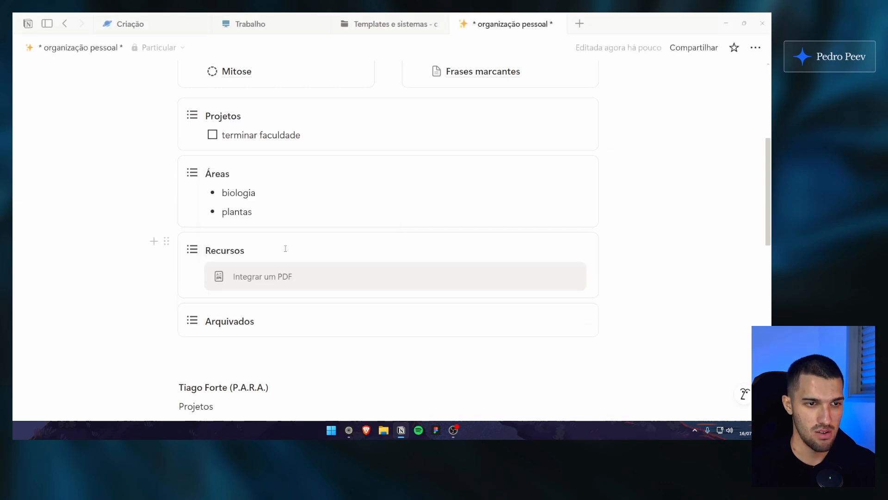
# Insert an empty image block above the PDF block in the Recursos callout
pyautogui.press('Return')
pyautogui.write('/imag')
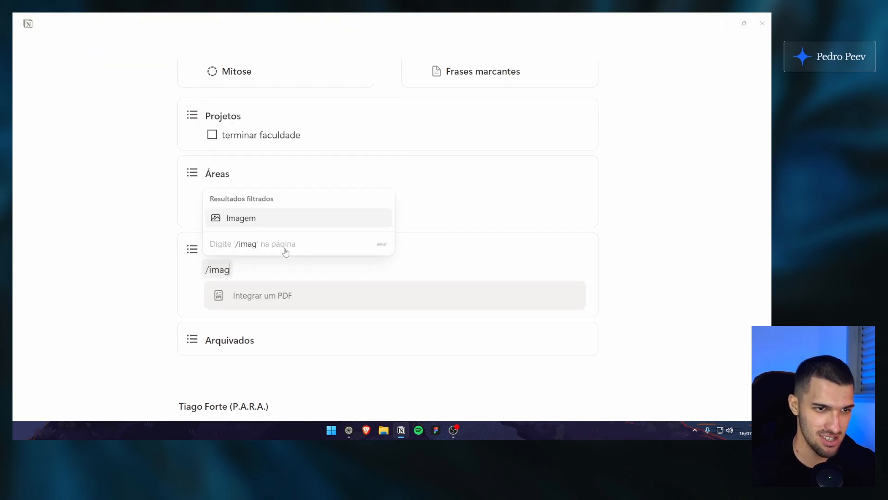
pyautogui.press('Return')
pyautogui.scroll(-1, 311, 287)
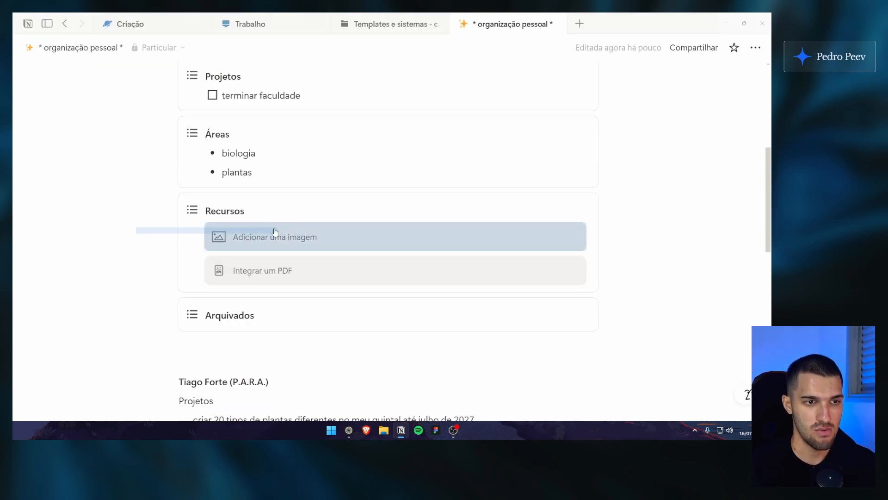
# Review the Recursos example in the P.A.R.A. notes against the Recursos callout
pyautogui.click(253, 207)
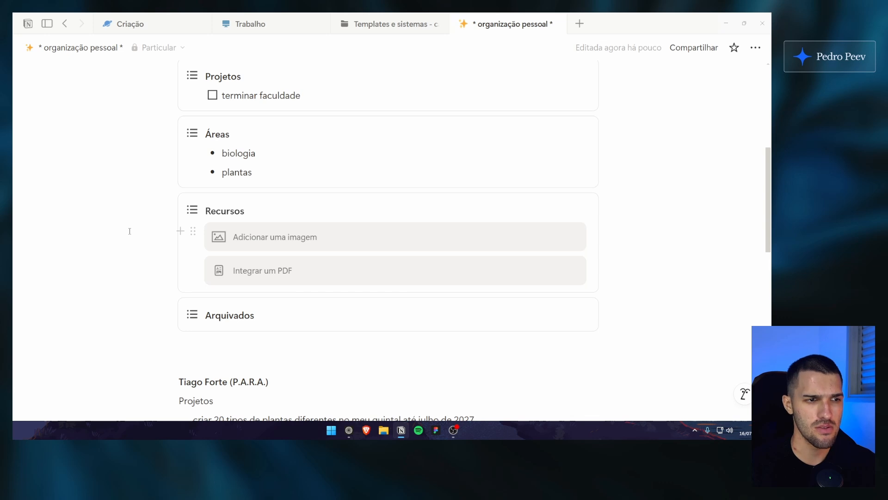
pyautogui.moveTo(129, 231); pyautogui.dragTo(296, 225)
pyautogui.click(154, 201)
pyautogui.scroll(-6, 254, 231)
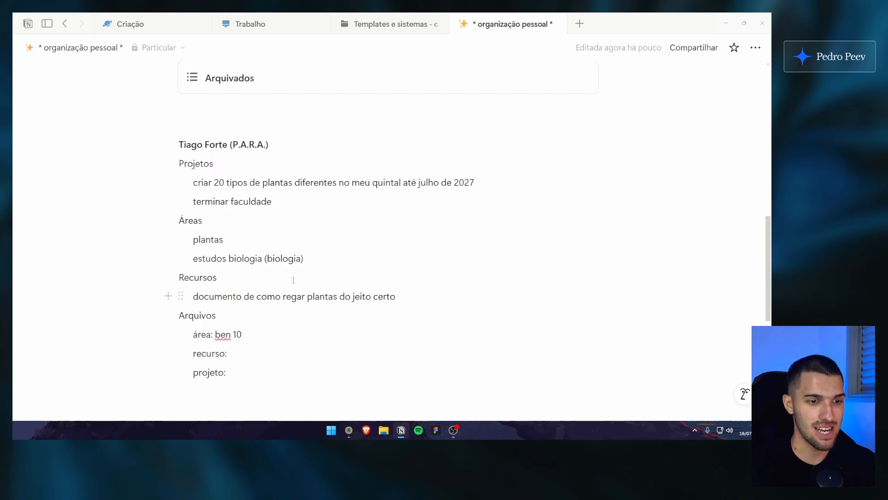
pyautogui.moveTo(214, 296); pyautogui.dragTo(365, 297)
pyautogui.click(358, 296)
pyautogui.scroll(5, 253, 252)
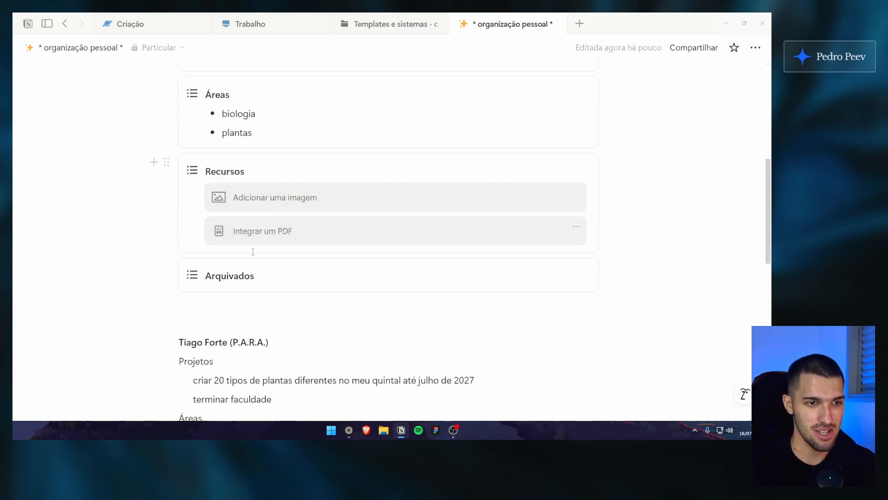
pyautogui.scroll(1, 253, 251)
pyautogui.scroll(1, 257, 241)
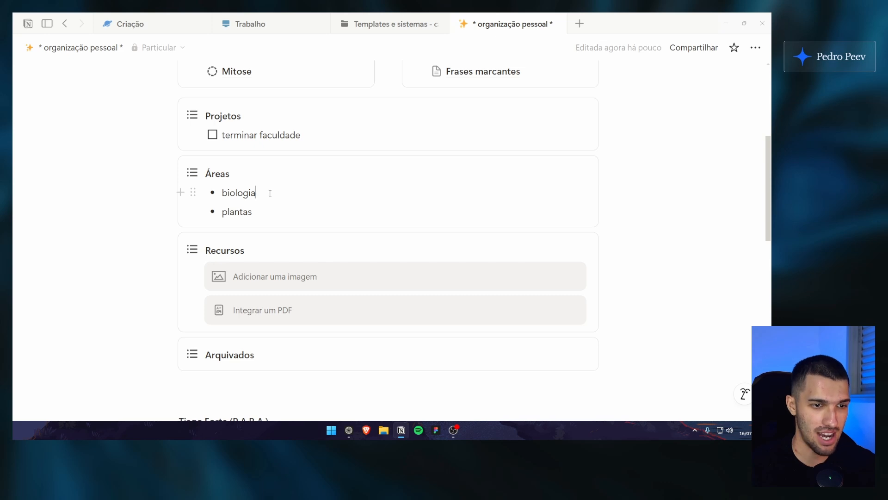
# Fill the empty image block in the Recursos callout with the Unsplash photo of colourful umbrellas hanging over a street
pyautogui.click(326, 284)
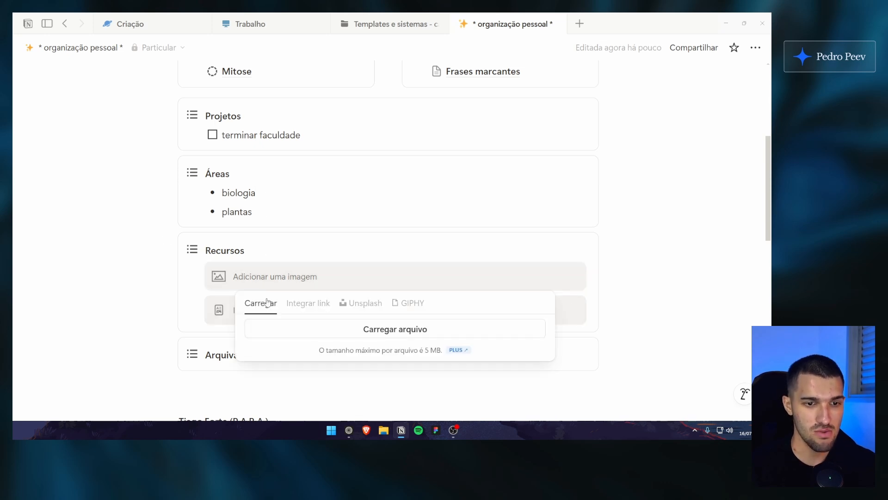
pyautogui.click(364, 302)
pyautogui.scroll(-3, 350, 267)
pyautogui.scroll(3, 350, 267)
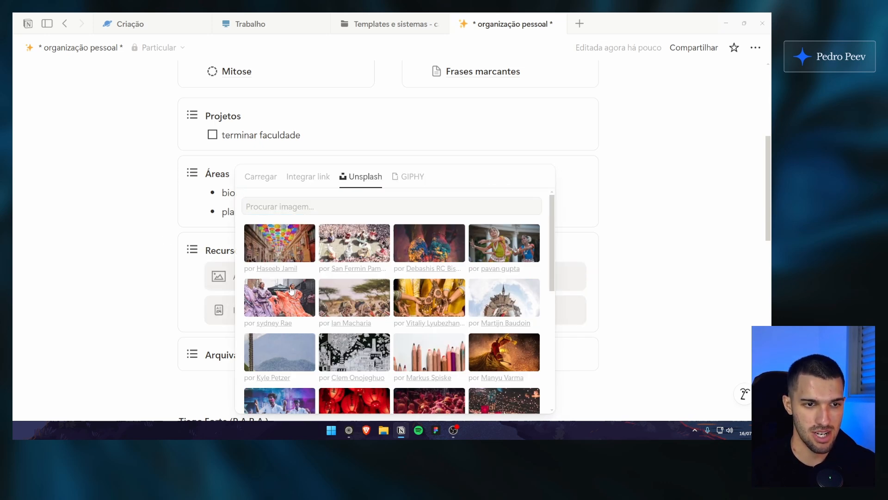
pyautogui.click(280, 296)
pyautogui.scroll(-3, 303, 246)
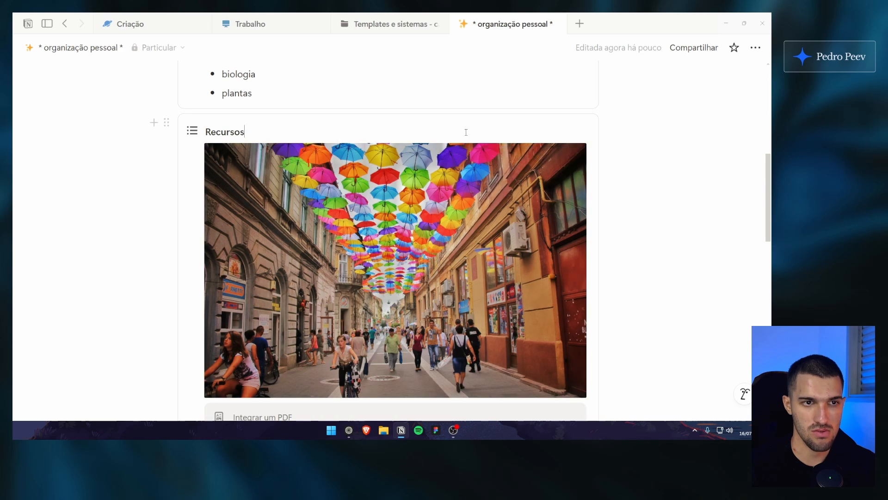
# Try to make the umbrella photo in the Recursos callout narrower
pyautogui.click(579, 267)
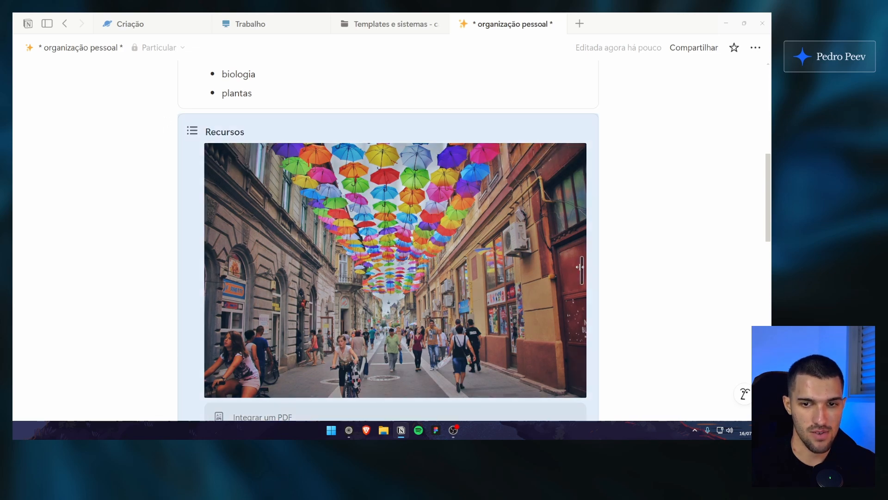
pyautogui.moveTo(580, 265); pyautogui.dragTo(539, 262)
pyautogui.moveTo(579, 267); pyautogui.dragTo(562, 272)
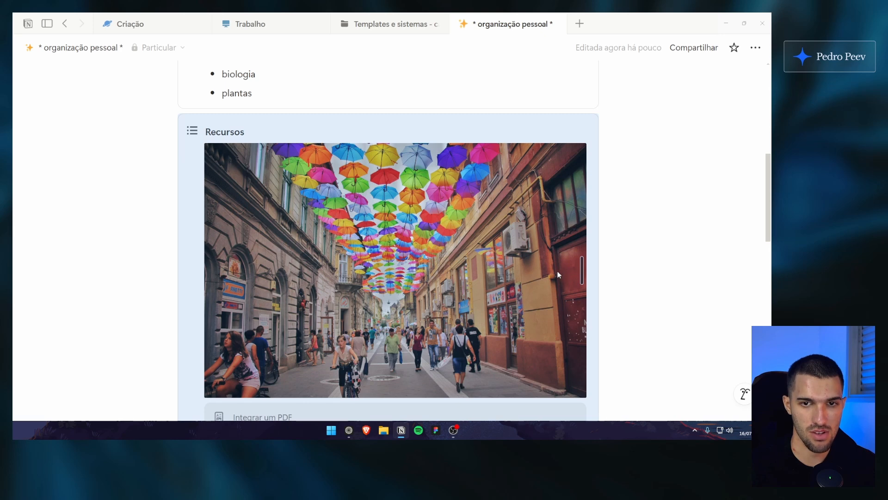
pyautogui.scroll(-1, 557, 271)
pyautogui.moveTo(580, 231); pyautogui.dragTo(551, 230)
pyautogui.rightClick(503, 210)
pyautogui.click(479, 262)
pyautogui.click(638, 226)
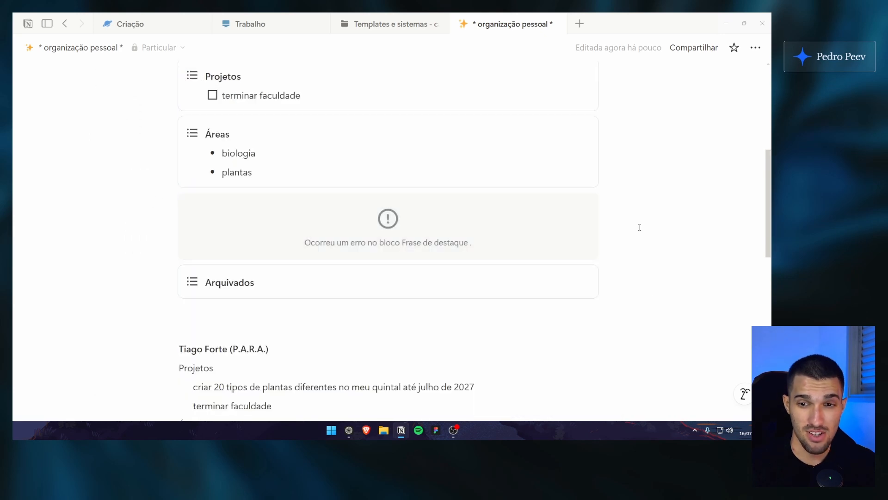
# Delete the broken callout block between the Áreas and Arquivados callouts
pyautogui.moveTo(613, 252)
pyautogui.mouseDown()
pyautogui.moveTo(471, 218)
pyautogui.moveTo(598, 242)
pyautogui.mouseUp()
pyautogui.scroll(2, 301, 261)
pyautogui.scroll(-1, 297, 264)
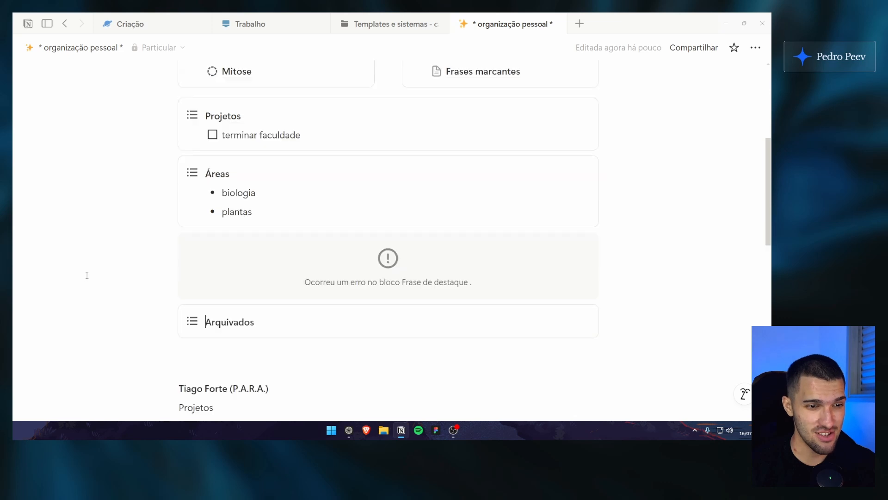
pyautogui.moveTo(629, 274); pyautogui.dragTo(552, 266)
pyautogui.press('Delete')
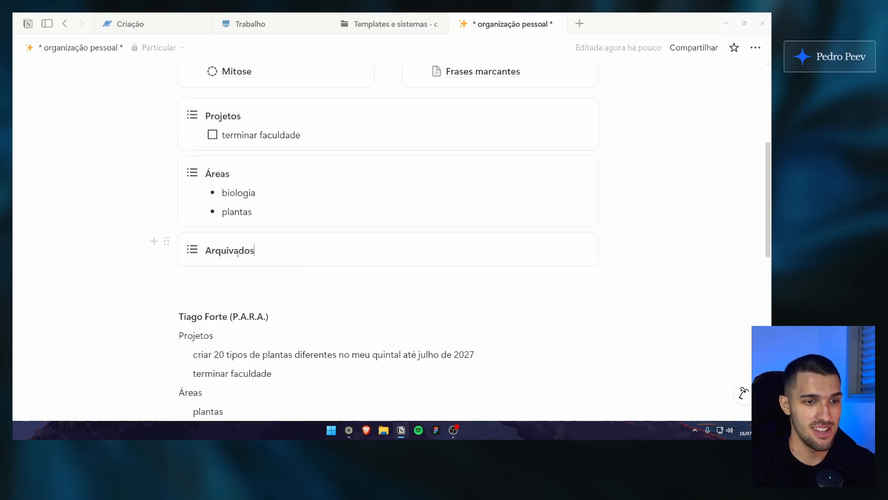
# Duplicate the Arquivados callout and retitle the upper copy "Recursos"
pyautogui.hotkey('ctrl', 'd')
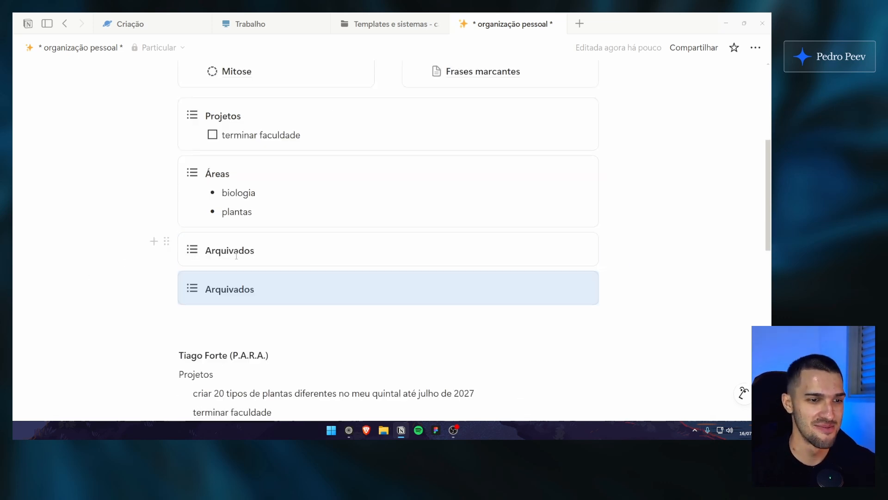
pyautogui.click(276, 251)
pyautogui.doubleClick(239, 251)
pyautogui.write('P')
pyautogui.press('BackSpace')
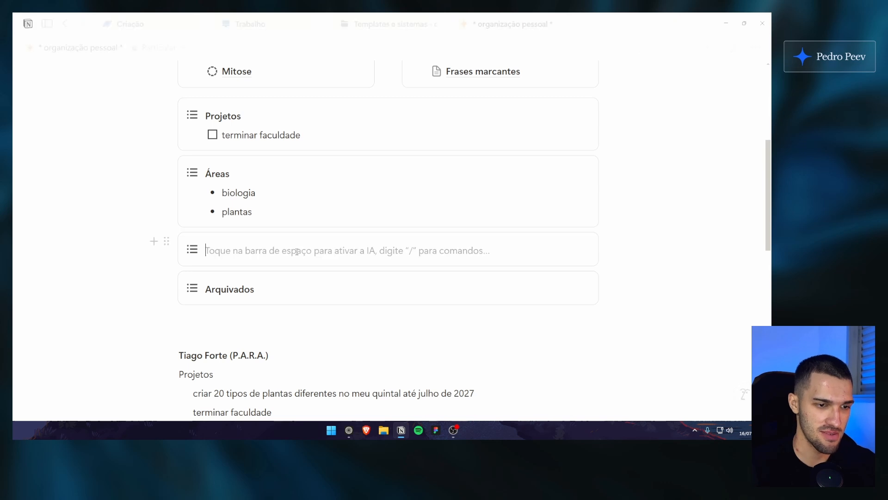
pyautogui.scroll(-4, 277, 283)
pyautogui.scroll(4, 324, 291)
pyautogui.write('Recursos')
# Add the text line "documento de como regar plantas" under the Recursos title
pyautogui.press('Return')
pyautogui.write('documento de como regar plantas')
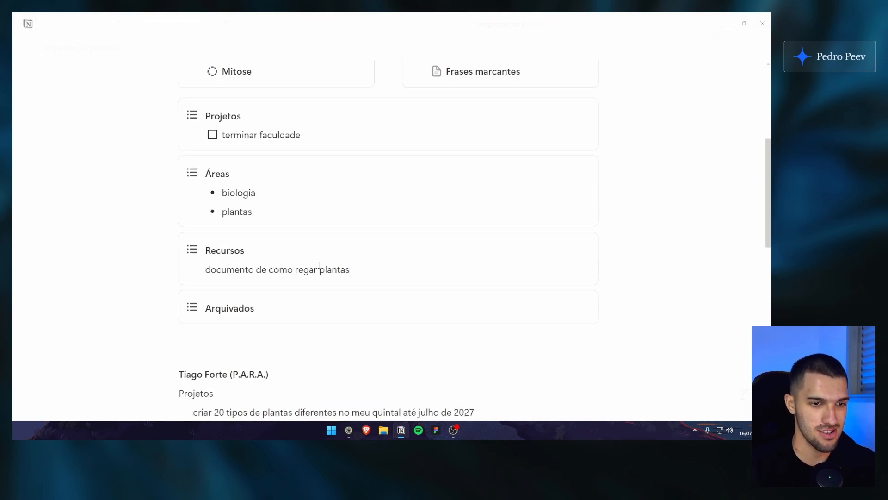
pyautogui.tripleClick(319, 265)
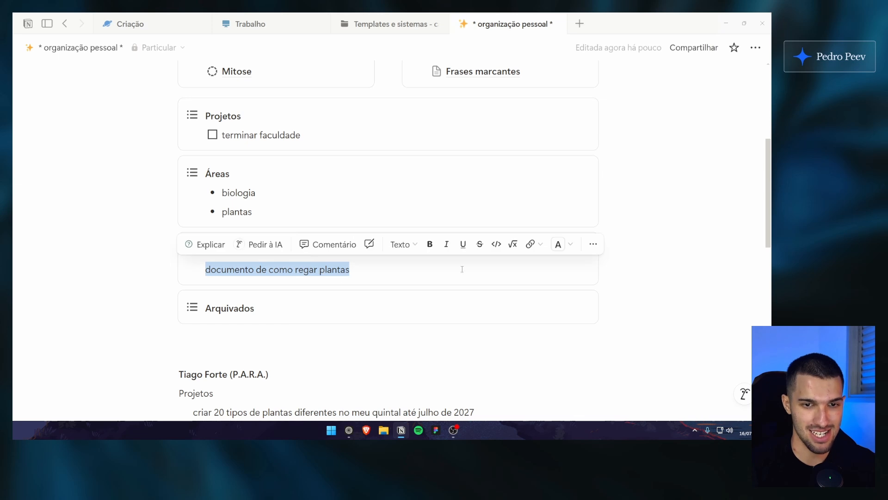
pyautogui.click(560, 245)
pyautogui.click(422, 259)
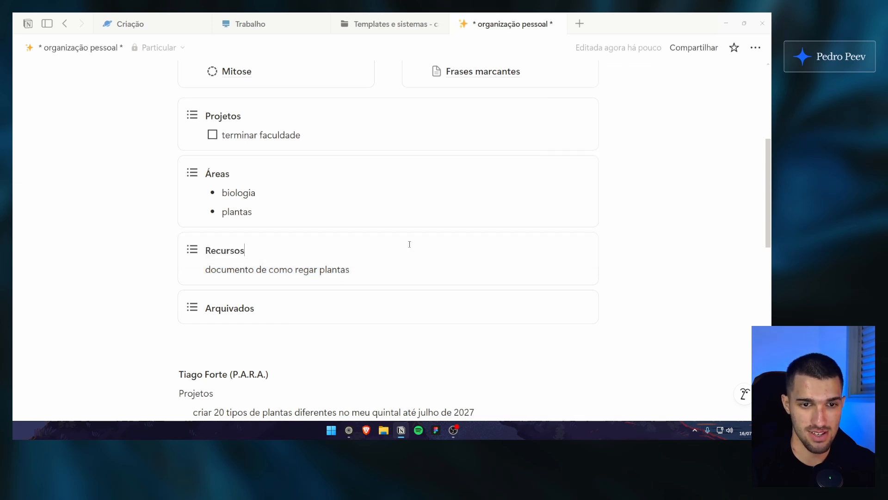
# Turn the line "documento de como regar plantas" into a page and open it
pyautogui.tripleClick(326, 268)
pyautogui.click(411, 246)
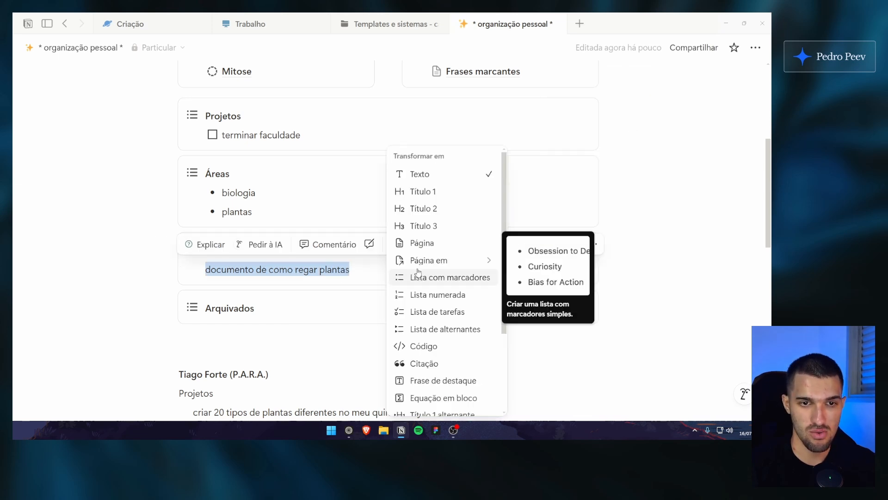
pyautogui.click(419, 242)
pyautogui.click(336, 274)
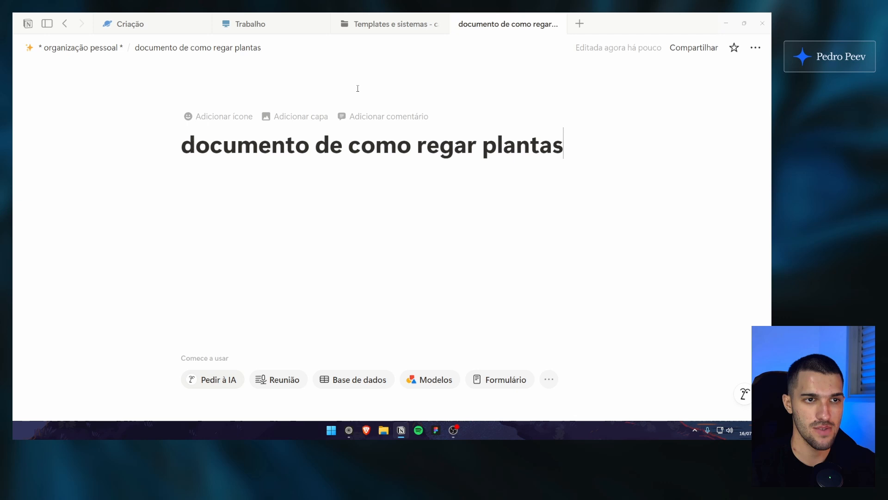
# Rename the page "como regar plantas do jeito certo" and return to the "* organização pessoal *" page
pyautogui.click(309, 144)
pyautogui.click(329, 145)
pyautogui.click(348, 146)
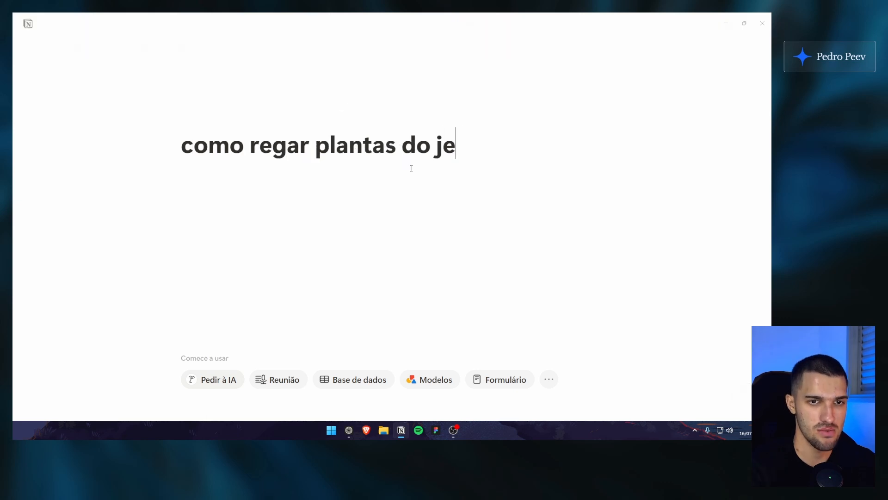
pyautogui.write('ito c')
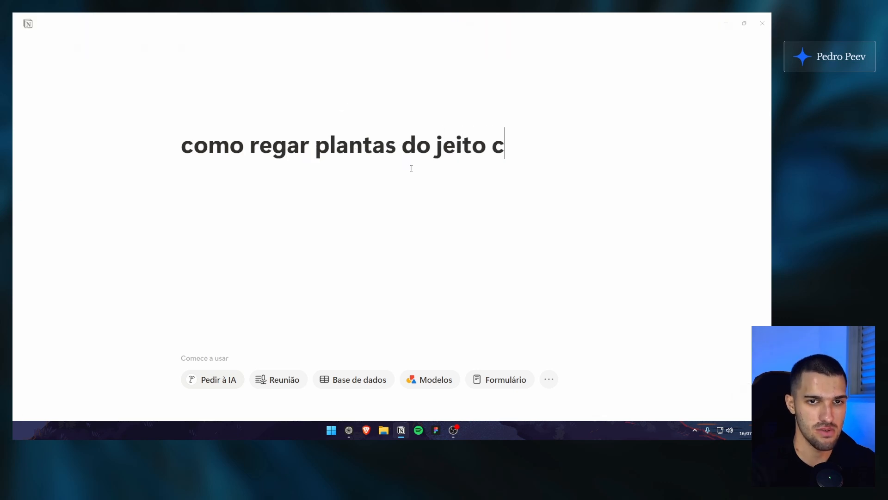
pyautogui.write('erto')
pyautogui.click(74, 47)
# Add the text line "os melhores alienígenas do ben 10" in the Recursos callout, above the plant watering page
pyautogui.scroll(-3, 154, 216)
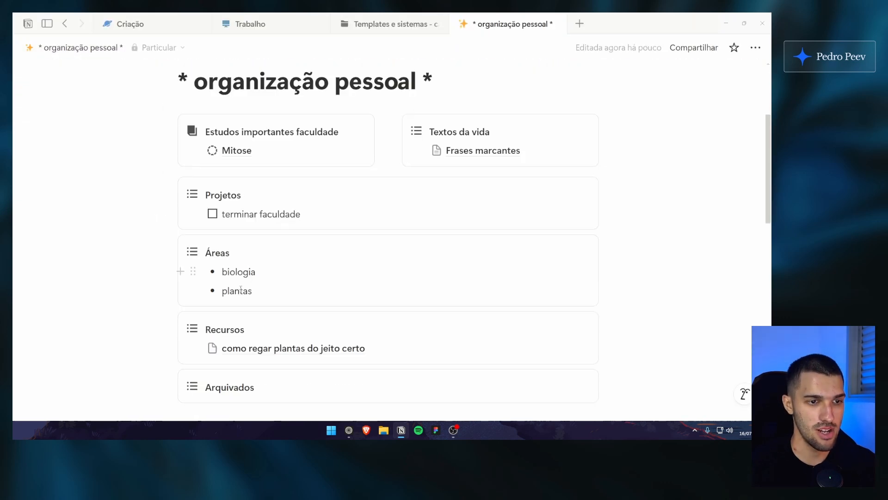
pyautogui.scroll(-2, 241, 289)
pyautogui.scroll(-2, 272, 230)
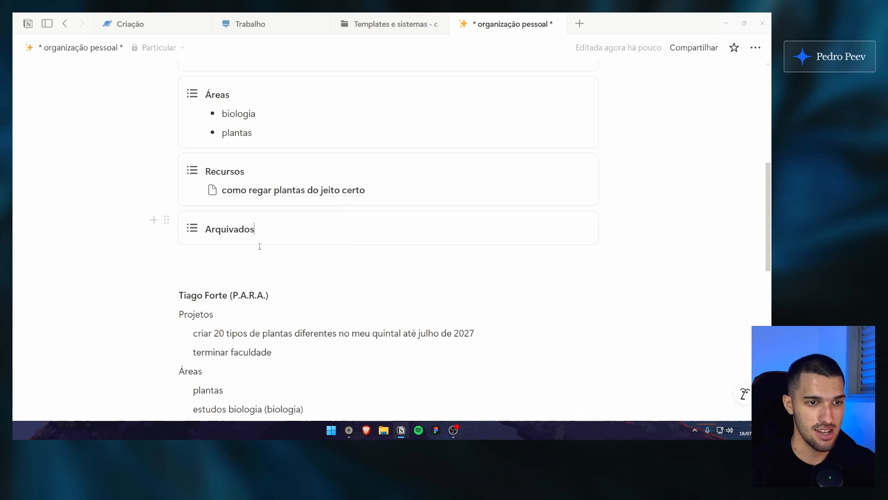
pyautogui.scroll(3, 280, 161)
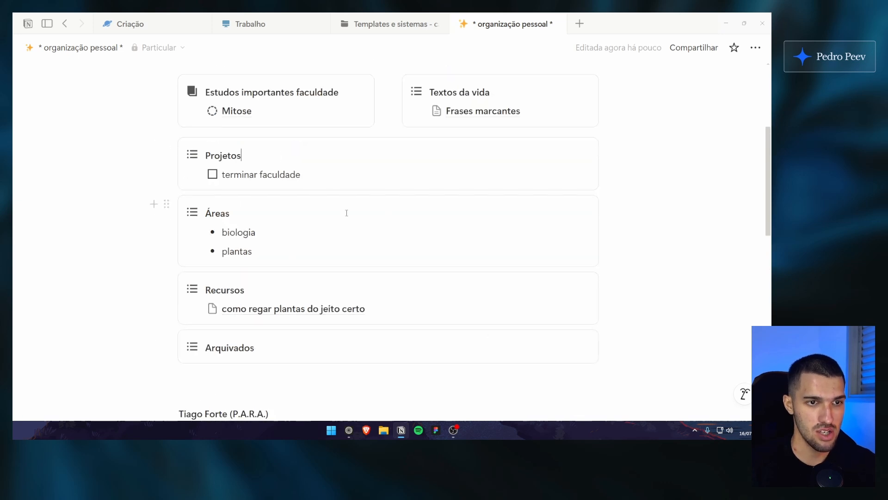
pyautogui.scroll(-1, 346, 212)
pyautogui.press('Return')
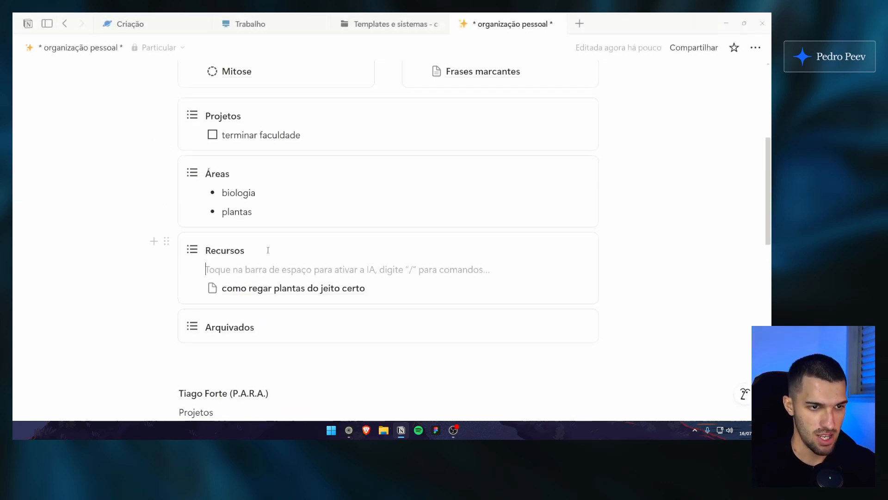
pyautogui.scroll(-1, 272, 231)
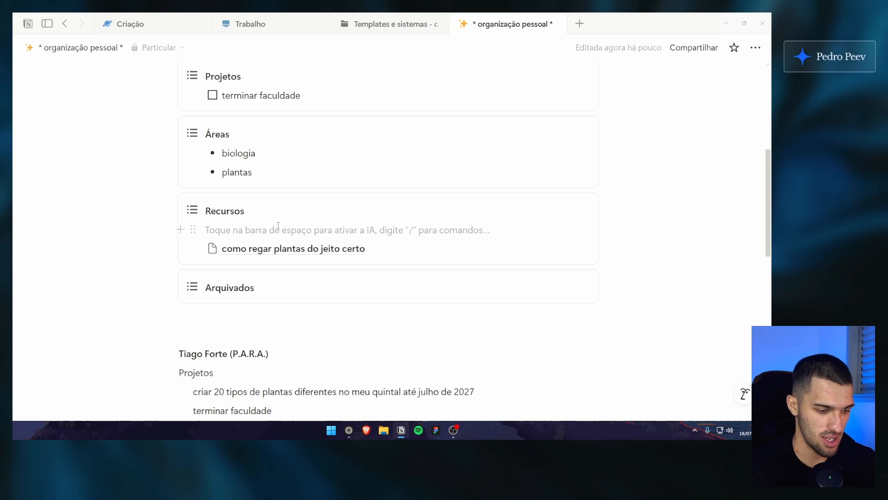
pyautogui.write('os melhores ali')
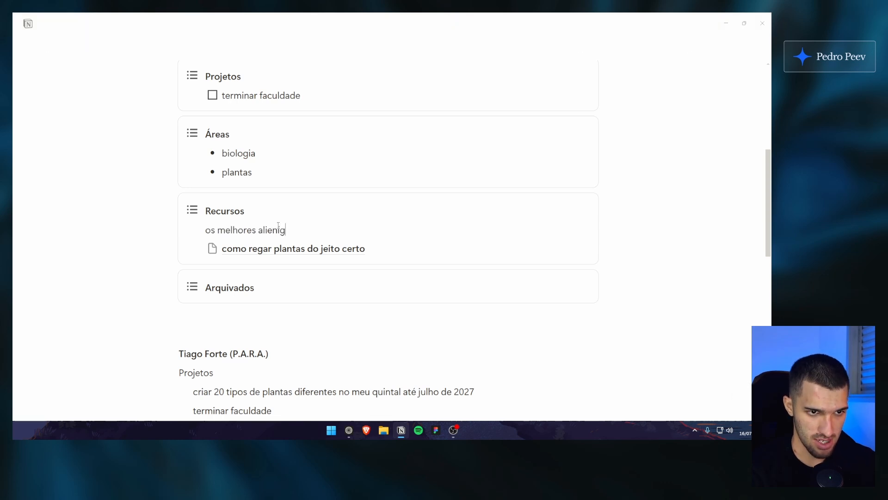
pyautogui.write('enígenas do ben 10')
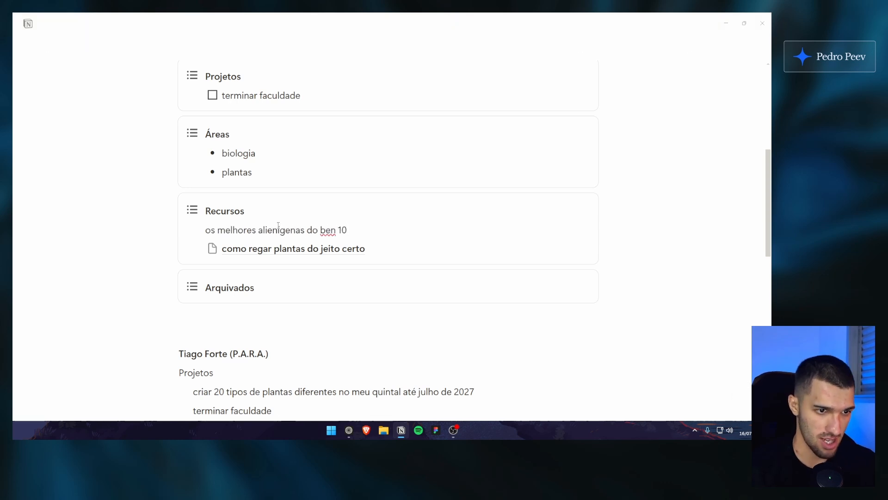
# Check the archived area example in the P.A.R.A. notes and move the Ben 10 line from Recursos into the Arquivados callout
pyautogui.scroll(-5, 278, 225)
pyautogui.moveTo(245, 346); pyautogui.dragTo(226, 346)
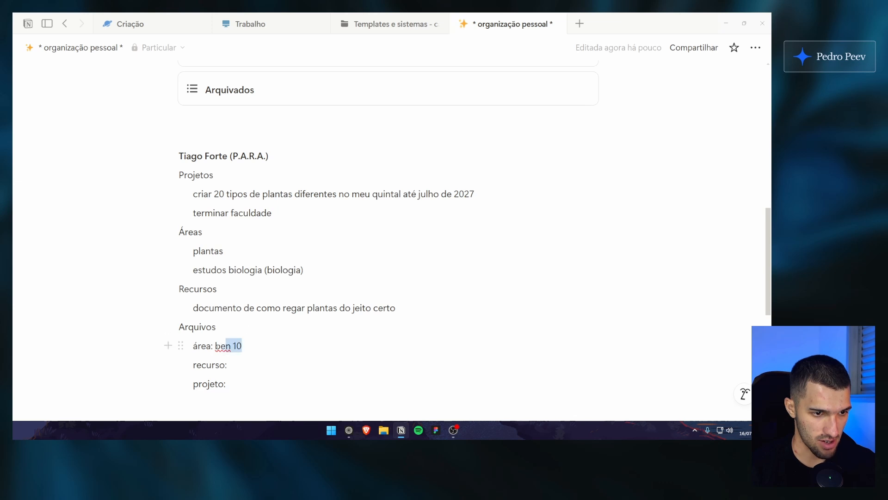
pyautogui.click(244, 350)
pyautogui.scroll(6, 166, 258)
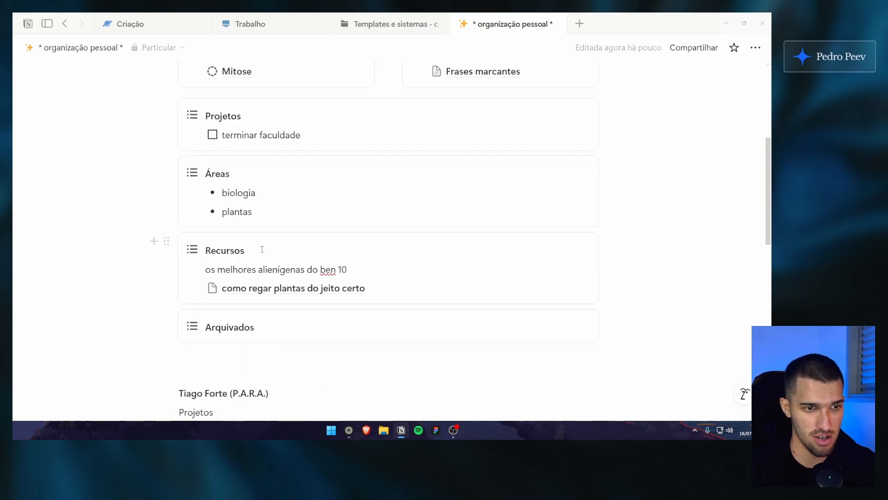
pyautogui.scroll(-1, 271, 214)
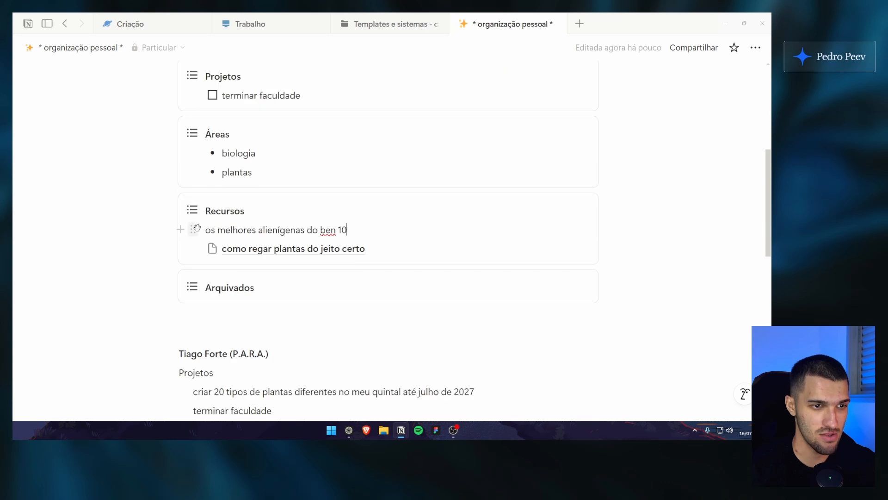
pyautogui.moveTo(194, 230); pyautogui.dragTo(216, 295)
pyautogui.scroll(1, 269, 267)
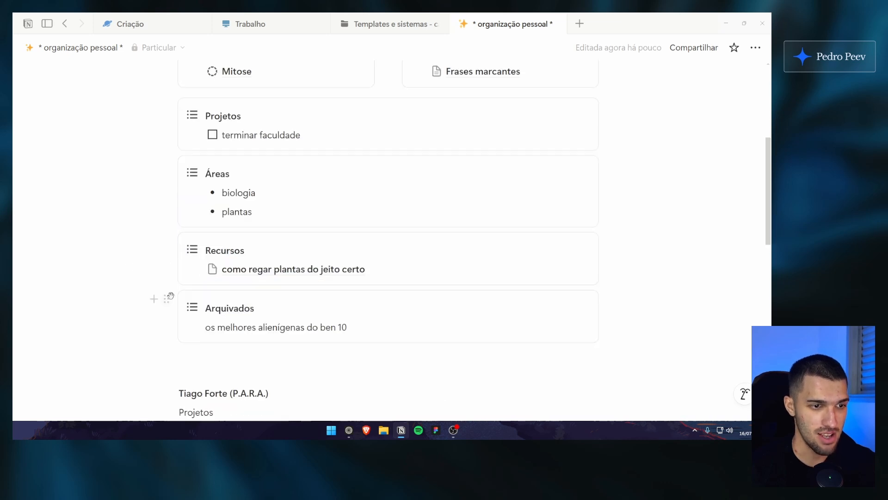
# Change the icon of the Arquivados callout to an archive box
pyautogui.click(166, 298)
pyautogui.press('Escape')
pyautogui.click(200, 306)
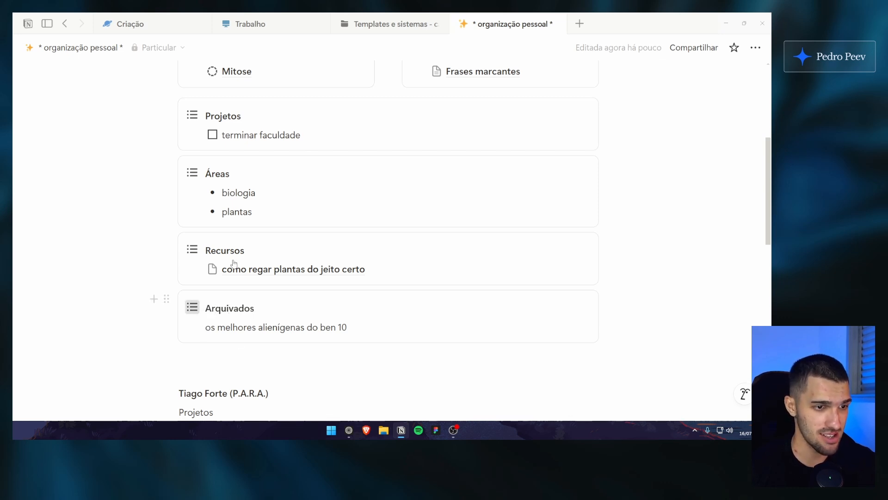
pyautogui.click(192, 307)
pyautogui.click(204, 236)
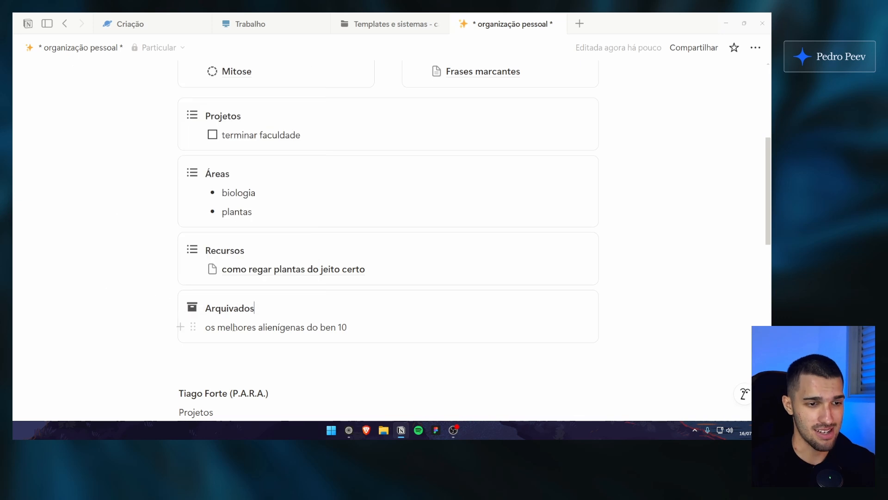
# Try the grey text colour on the Arquivados callout and restore its default text colour
pyautogui.click(167, 298)
pyautogui.moveTo(240, 226)
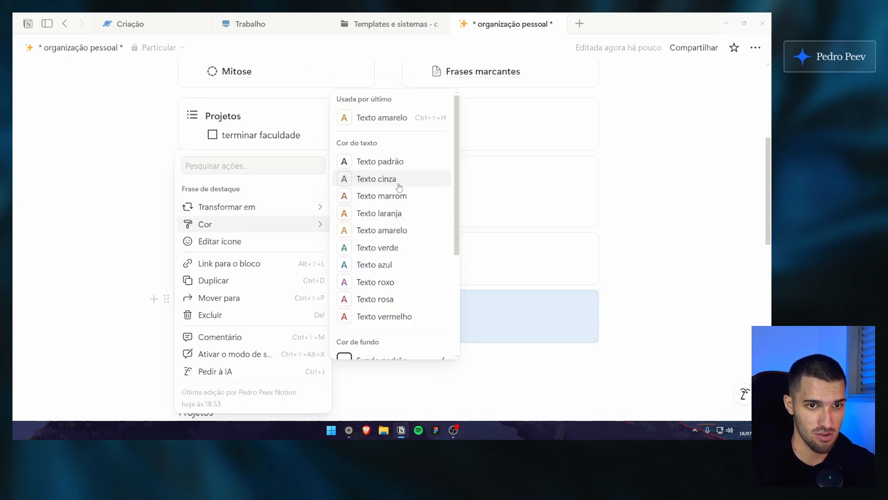
pyautogui.click(374, 178)
pyautogui.click(321, 323)
pyautogui.click(166, 299)
pyautogui.moveTo(210, 224)
pyautogui.click(394, 163)
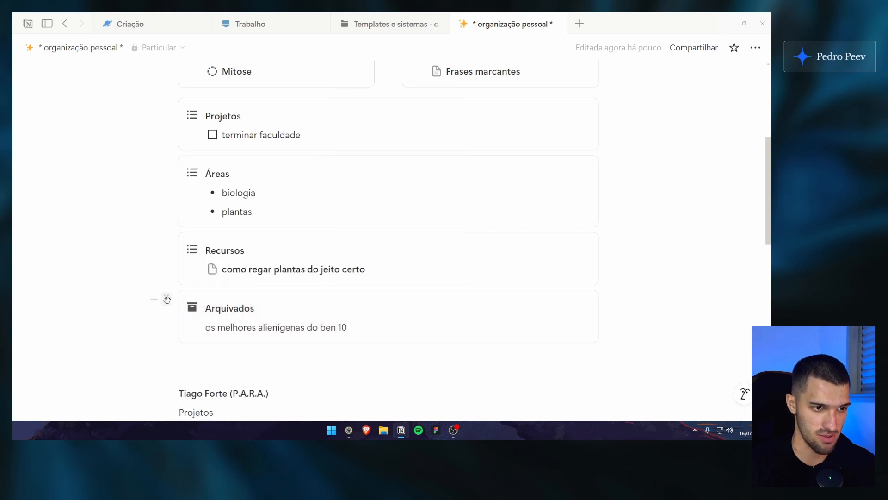
# Move the Arquivados callout below the P.A.R.A. notes and add empty lines around it
pyautogui.scroll(-6, 183, 283)
pyautogui.moveTo(166, 298); pyautogui.dragTo(185, 366)
pyautogui.scroll(-2, 273, 295)
pyautogui.click(264, 286)
pyautogui.press('Return')
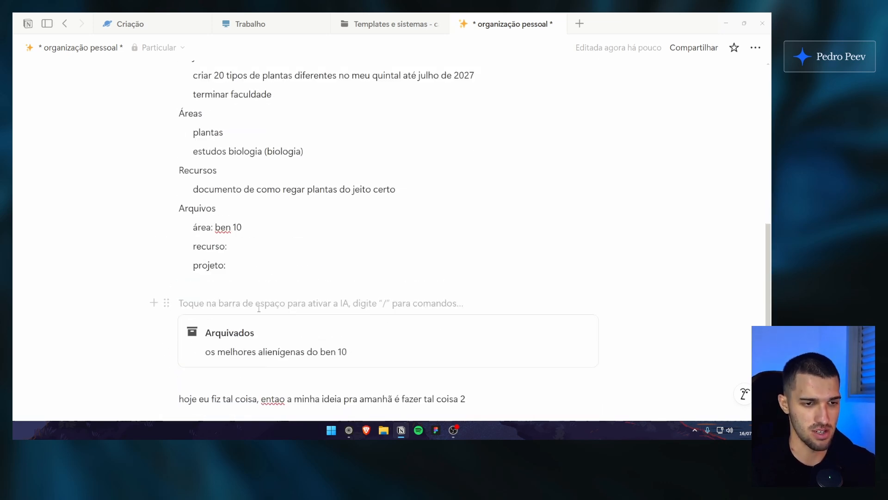
pyautogui.scroll(-2, 258, 305)
pyautogui.click(256, 301)
pyautogui.press('Return')
pyautogui.click(252, 227)
pyautogui.press('Return')
pyautogui.scroll(15, 251, 259)
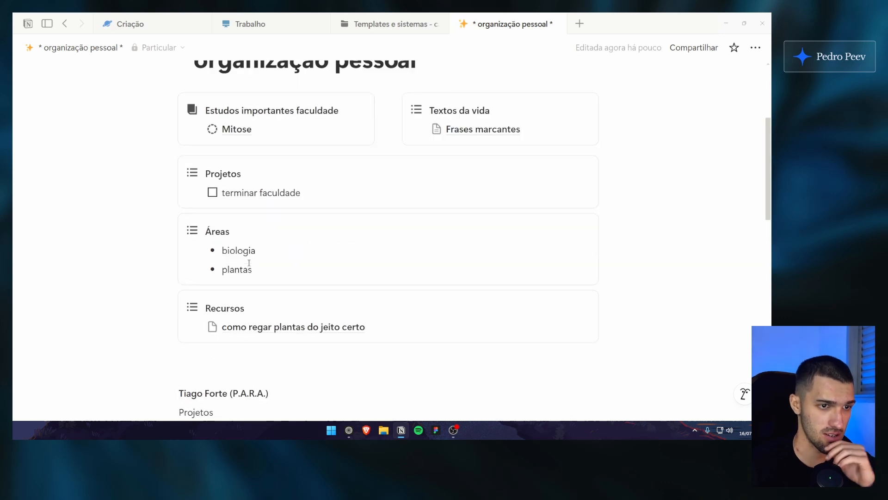
# Change the icon of the Projetos callout to a folder
pyautogui.click(192, 212)
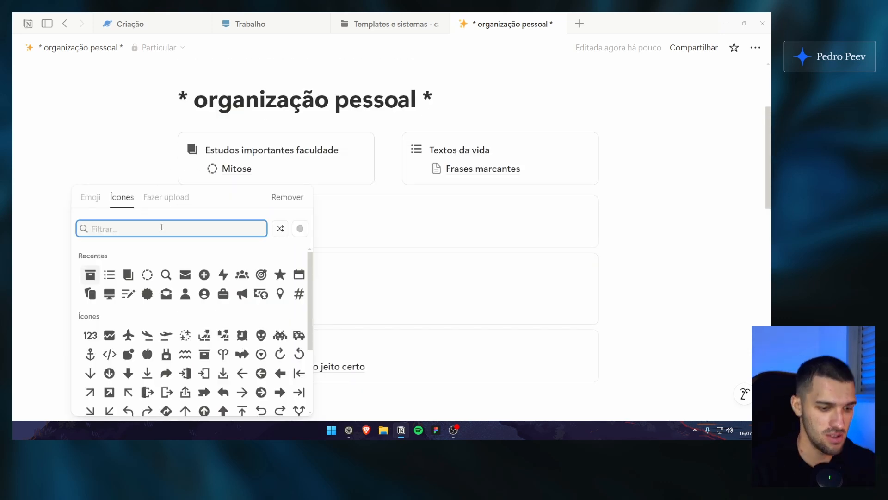
pyautogui.write('folder')
pyautogui.click(91, 257)
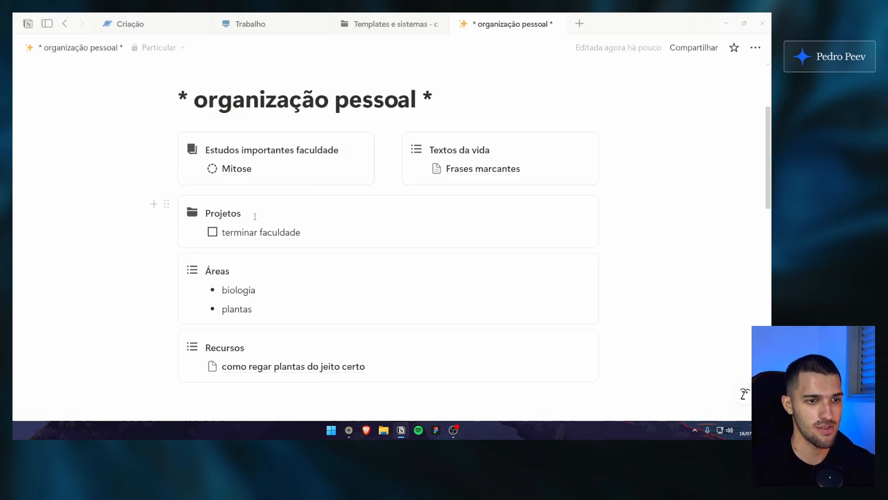
# Search the icons for "card" and give the Áreas callout the stacked cards icon
pyautogui.scroll(-1, 192, 231)
pyautogui.click(192, 230)
pyautogui.write('card')
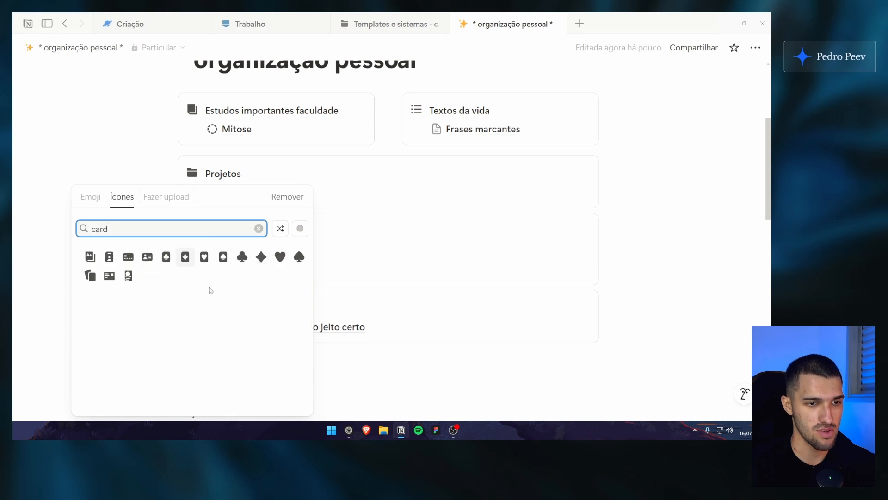
pyautogui.click(128, 275)
# Give the Recursos callout a paperclip icon and move the Arquivados callout back directly below it
pyautogui.scroll(-5, 251, 244)
pyautogui.scroll(2, 251, 244)
pyautogui.moveTo(251, 244); pyautogui.dragTo(242, 189)
pyautogui.scroll(5, 277, 268)
pyautogui.scroll(1, 277, 268)
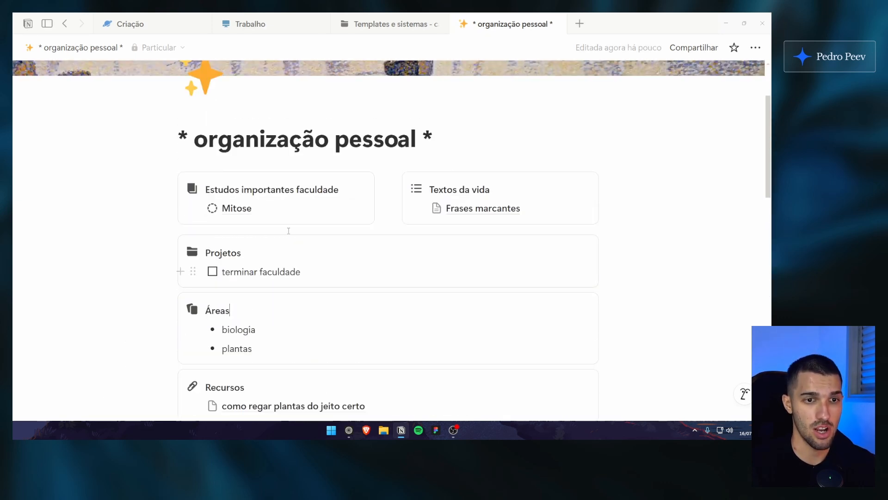
pyautogui.scroll(-2, 304, 188)
pyautogui.scroll(2, 304, 188)
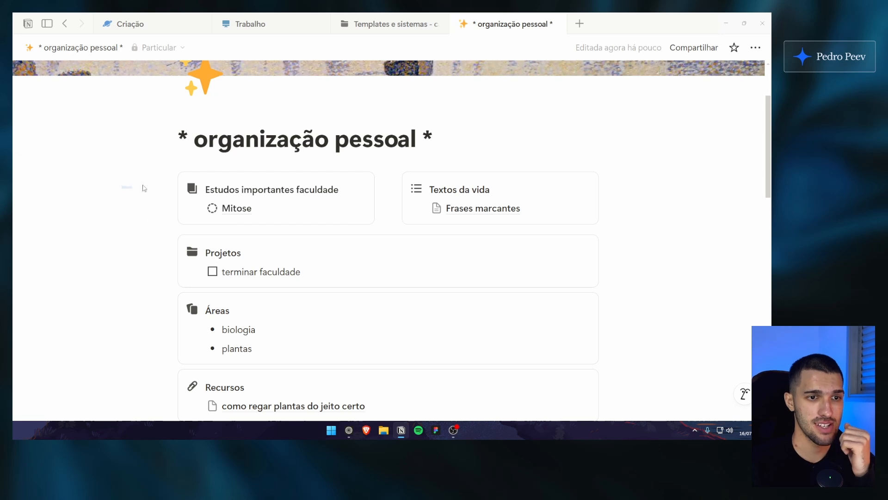
pyautogui.moveTo(122, 189); pyautogui.dragTo(97, 208)
pyautogui.scroll(-2, 102, 185)
pyautogui.moveTo(110, 156); pyautogui.dragTo(141, 275)
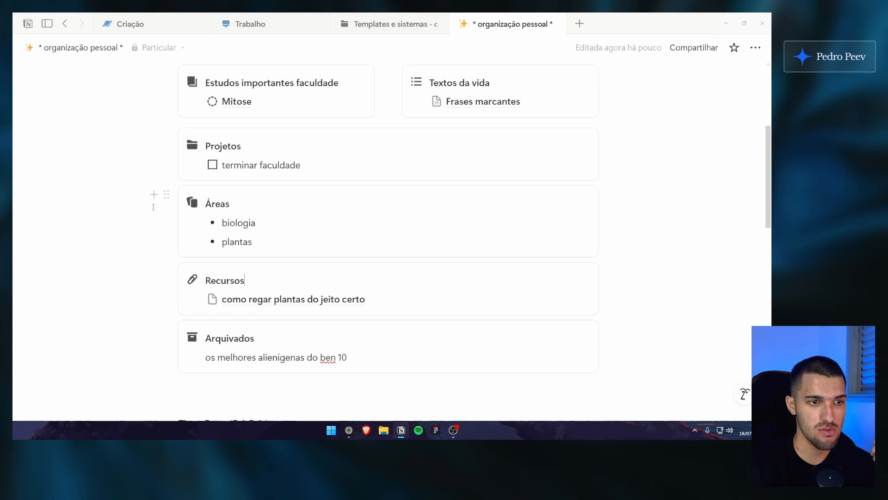
pyautogui.click(243, 222)
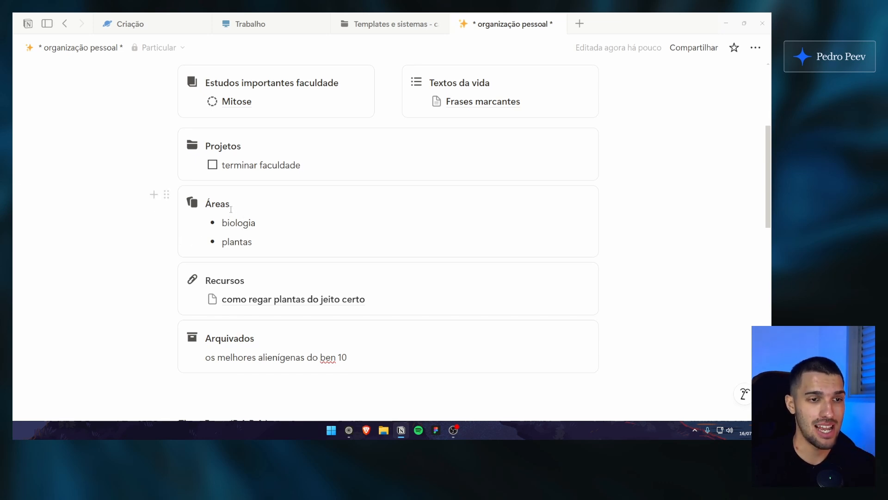
pyautogui.scroll(2, 236, 217)
pyautogui.scroll(-2, 278, 233)
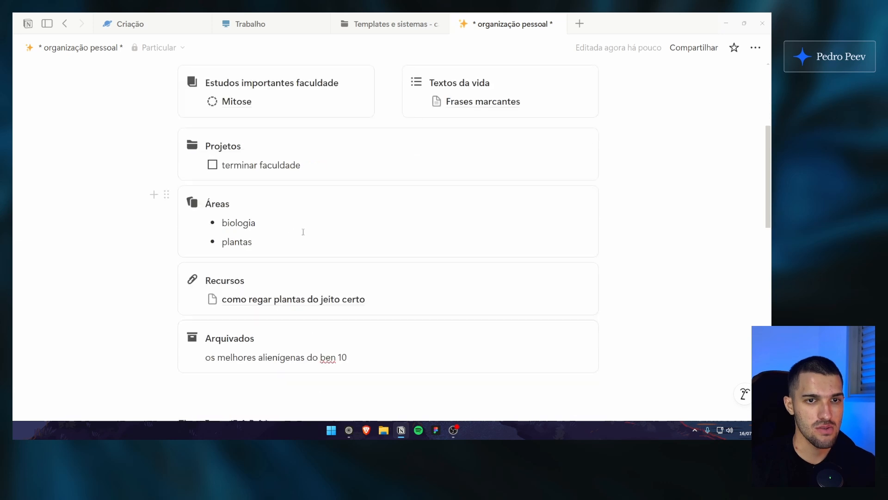
# Move the empty line below the Arquivados callout up under the Estudos importantes faculdade callout, above Projetos
pyautogui.click(273, 385)
pyautogui.moveTo(167, 385); pyautogui.dragTo(341, 145)
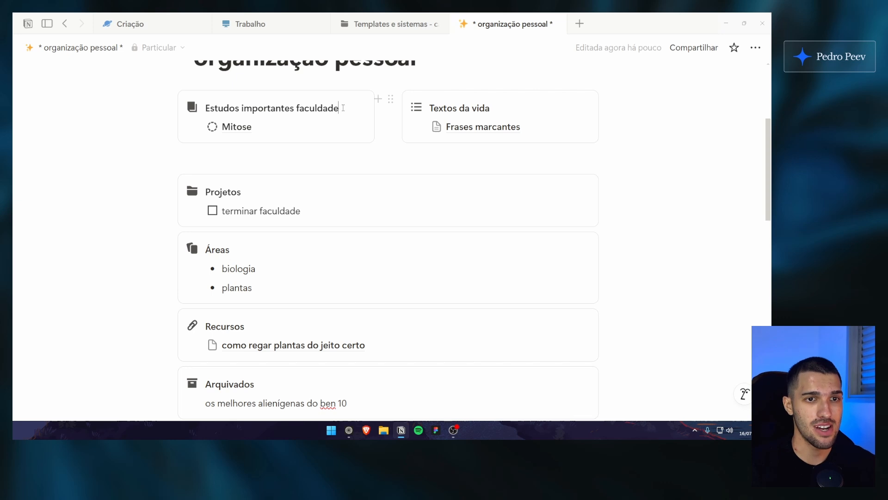
pyautogui.scroll(-2, 133, 206)
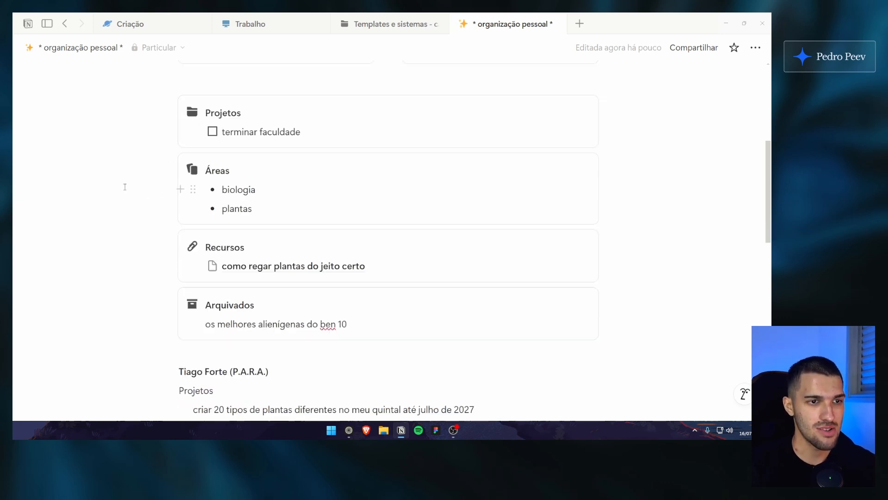
pyautogui.moveTo(157, 162); pyautogui.dragTo(117, 213)
# Look through the list of templates on the "Templates e sistemas - canal" page and return to the "* organização pessoal *" page
pyautogui.scroll(-3, 226, 196)
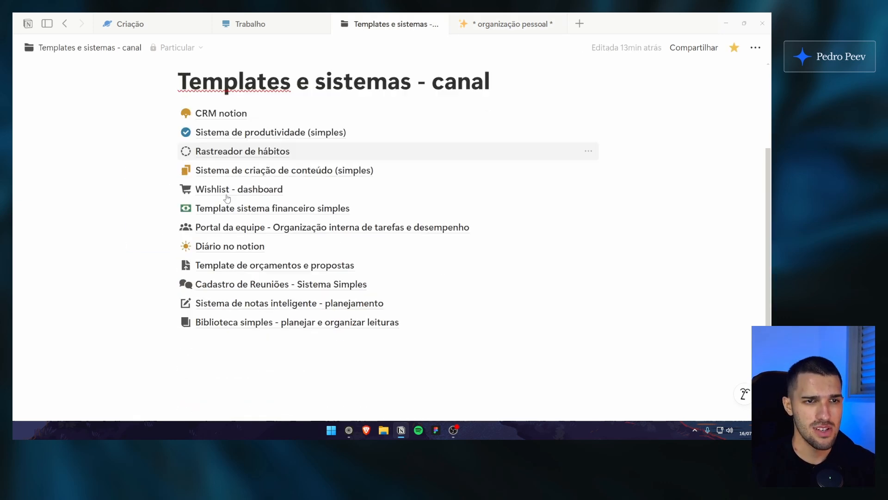
pyautogui.scroll(3, 250, 283)
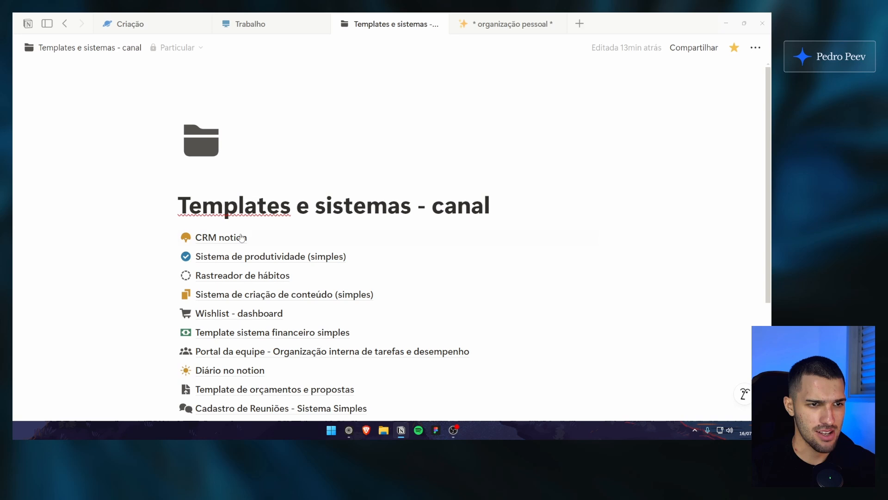
pyautogui.scroll(-2, 241, 237)
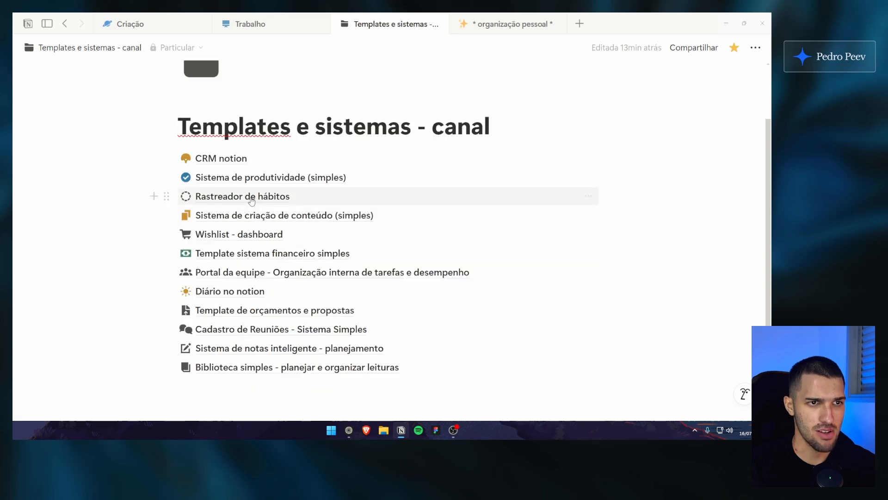
pyautogui.scroll(2, 226, 204)
pyautogui.moveTo(225, 205); pyautogui.dragTo(461, 202)
pyautogui.click(462, 203)
pyautogui.scroll(-3, 458, 214)
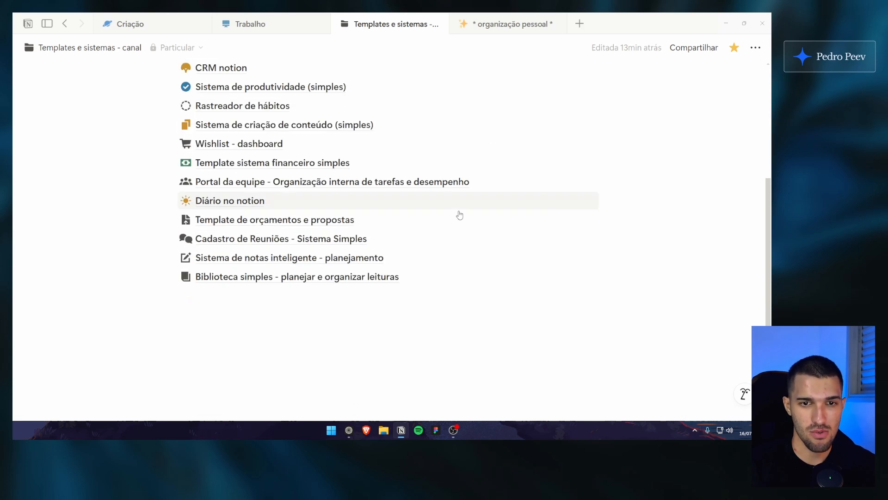
pyautogui.scroll(3, 446, 262)
pyautogui.click(509, 23)
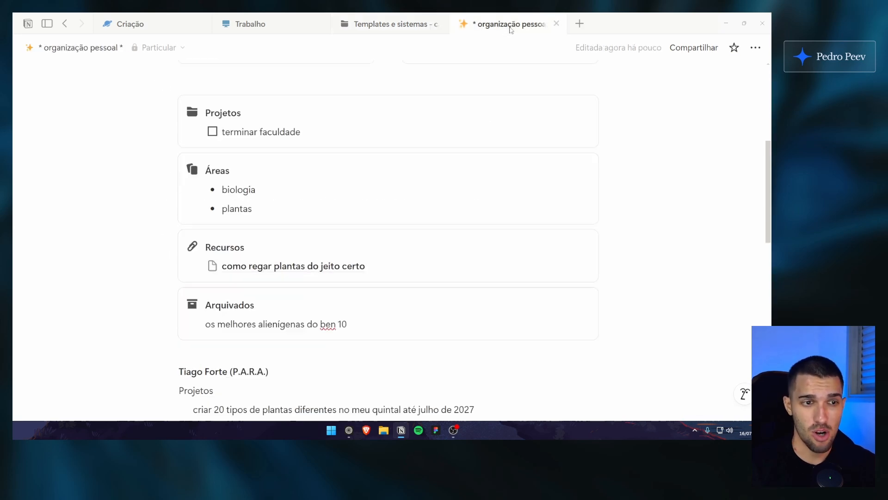
# Add an empty line above the "Tiago Forte (P.A.R.A.)" heading and delete one of the empty lines below the notes
pyautogui.scroll(-2, 152, 236)
pyautogui.scroll(5, 153, 236)
pyautogui.scroll(-12, 151, 239)
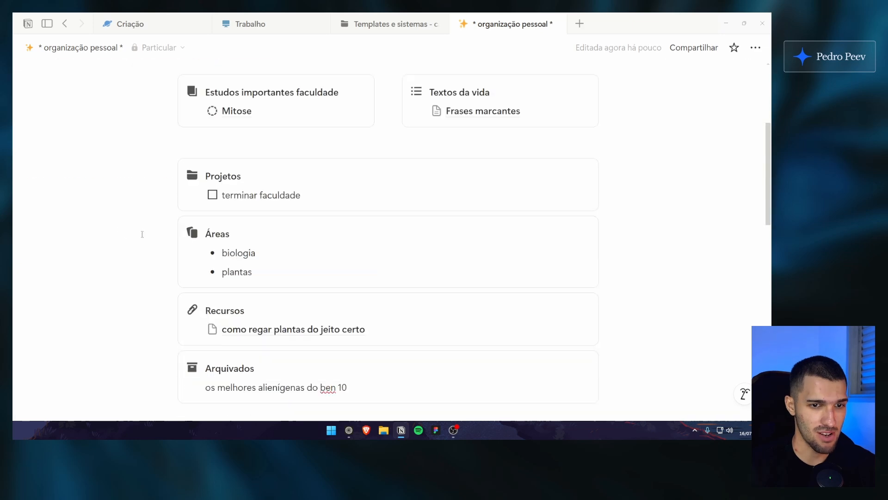
pyautogui.scroll(4, 170, 233)
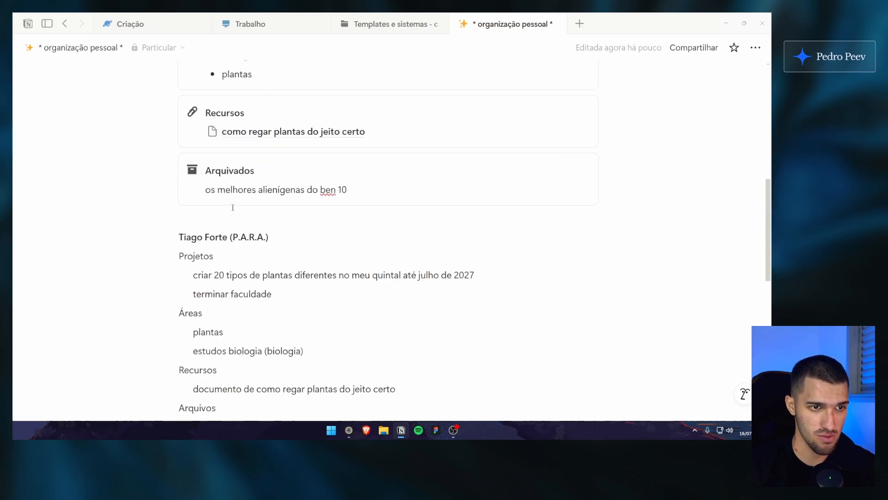
pyautogui.click(207, 224)
pyautogui.press('Return')
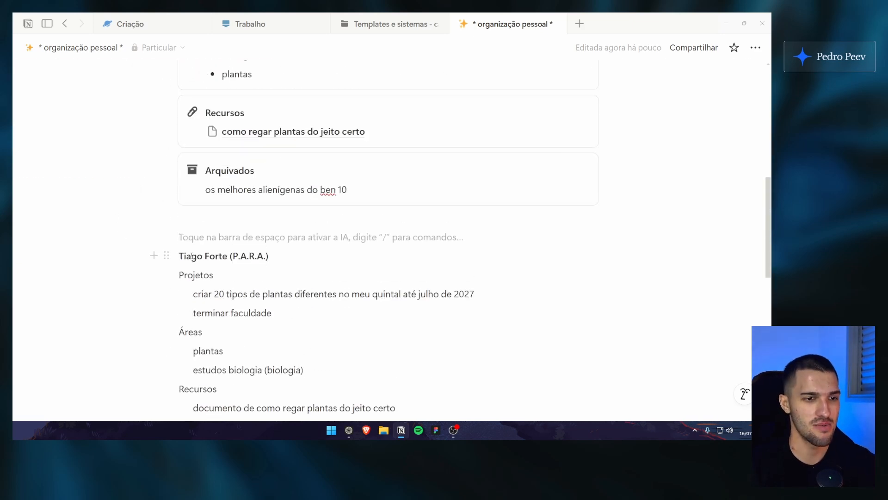
pyautogui.moveTo(191, 256)
pyautogui.mouseDown()
pyautogui.moveTo(258, 256)
pyautogui.moveTo(176, 256)
pyautogui.mouseUp()
pyautogui.click(206, 256)
pyautogui.click(227, 256)
pyautogui.scroll(-8, 139, 250)
pyautogui.click(178, 206)
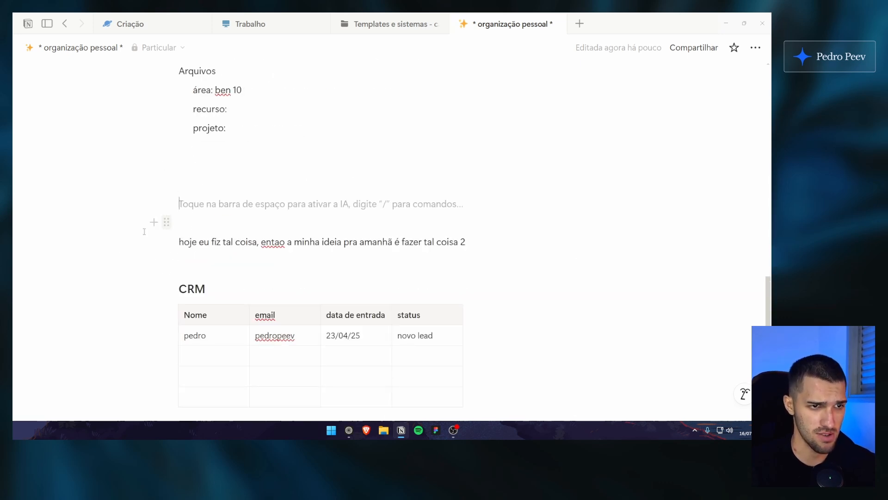
pyautogui.press('BackSpace')
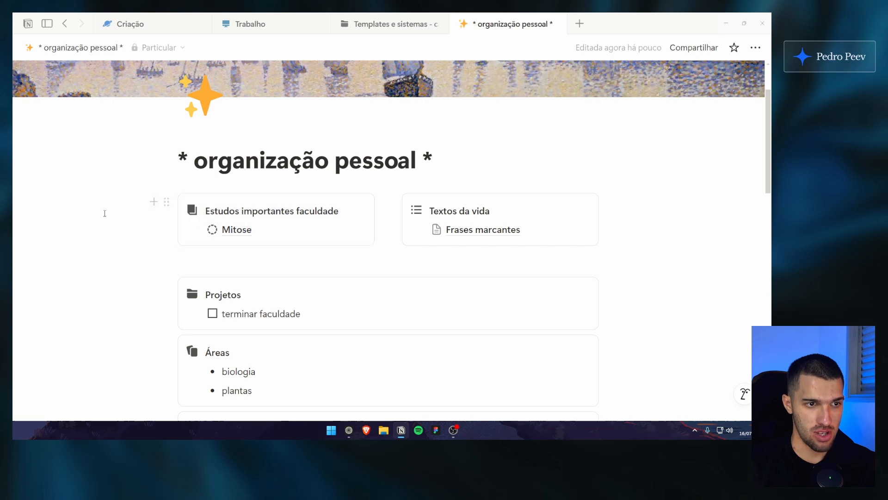
pyautogui.scroll(-4, 129, 238)
pyautogui.moveTo(233, 199); pyautogui.dragTo(400, 203)
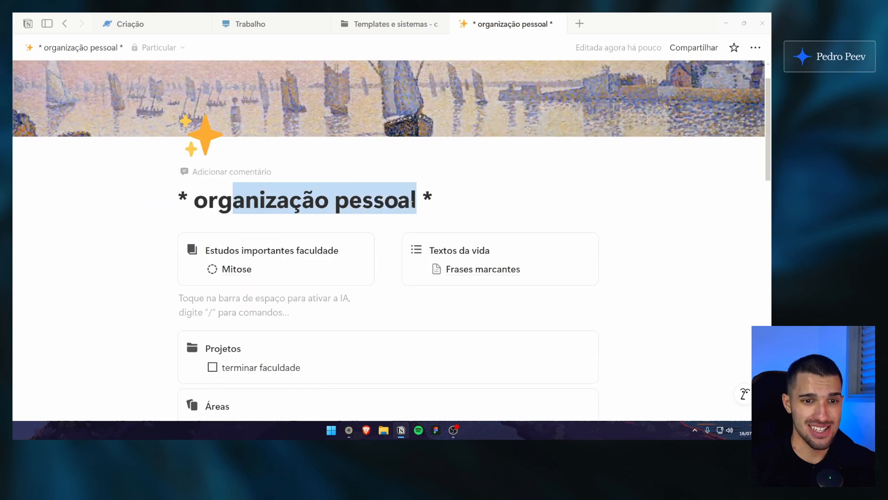
pyautogui.click(396, 204)
pyautogui.scroll(-2, 393, 204)
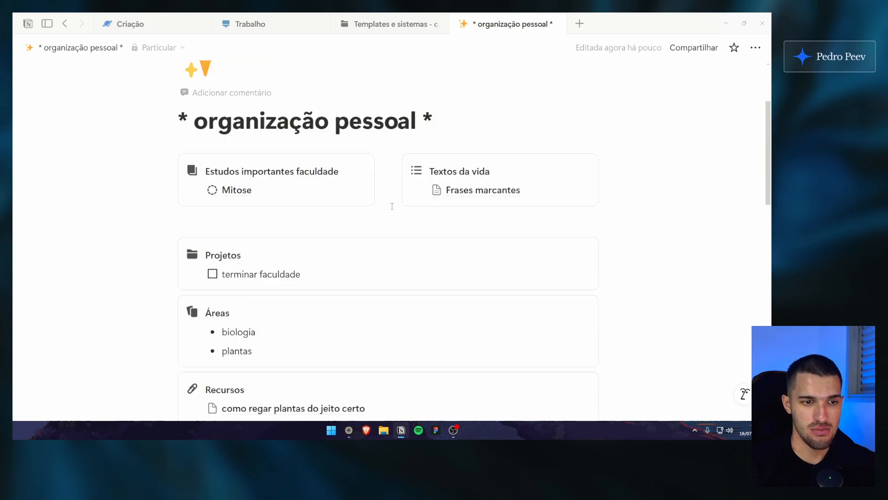
# Create a subpage titled "Organização geral" in the empty line below the Estudos importantes faculdade callout and return to the parent page
pyautogui.click(274, 215)
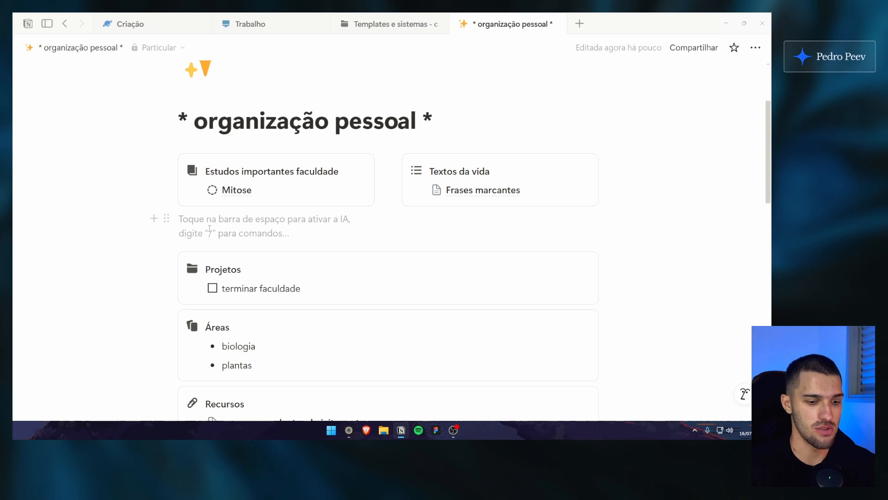
pyautogui.write('/')
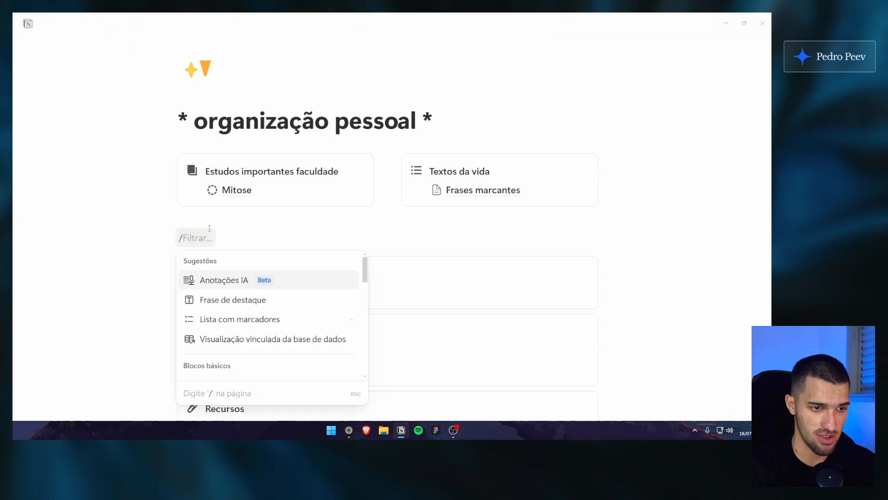
pyautogui.write('pag')
pyautogui.press('Return')
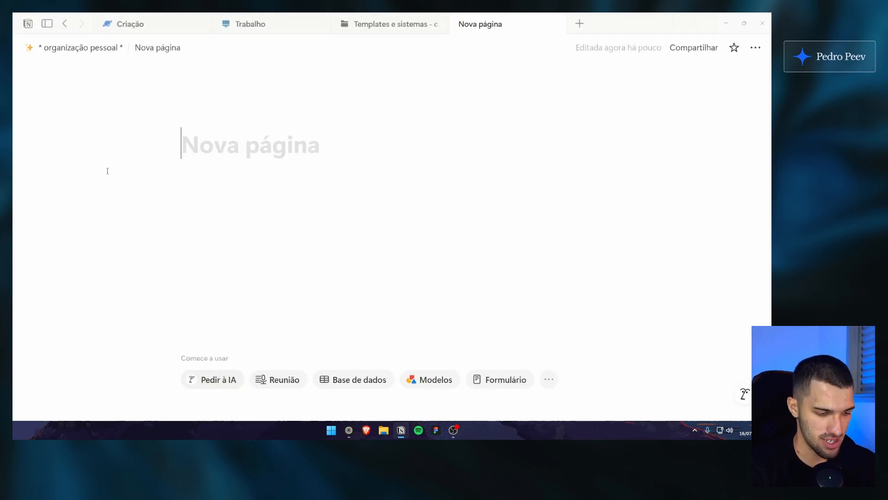
pyautogui.write('Organização geral')
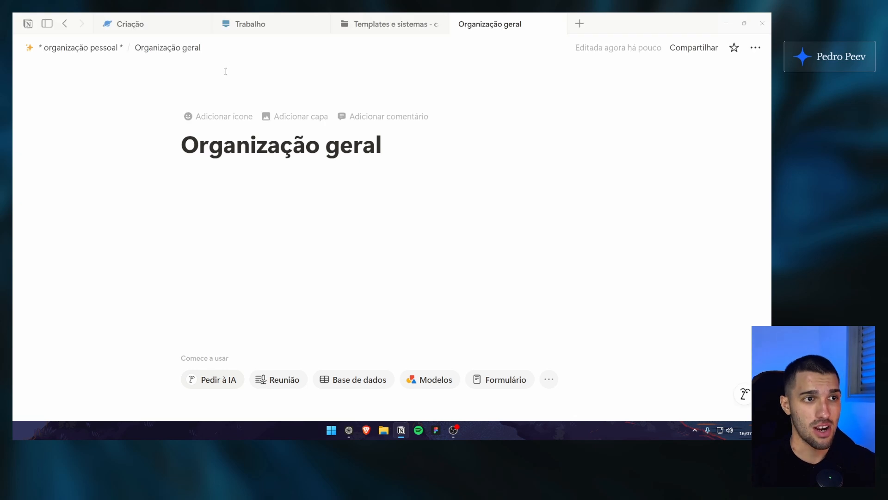
pyautogui.click(112, 49)
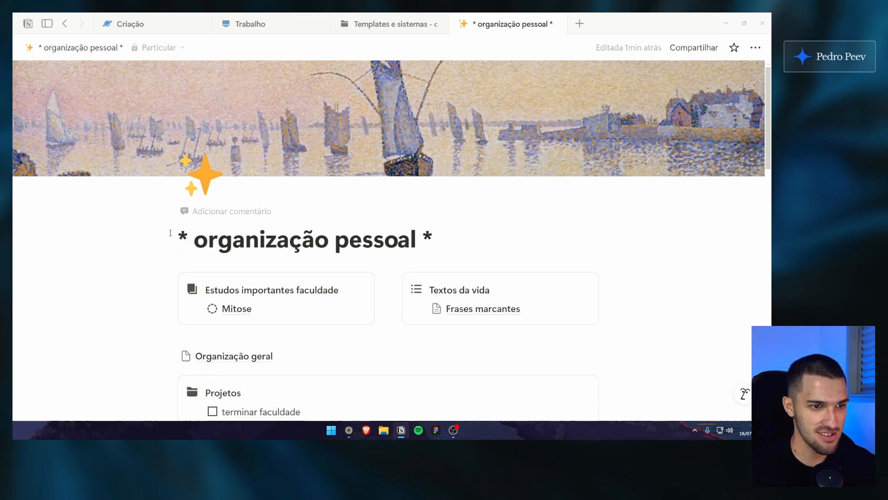
# Open the "Organização geral" subpage to view its empty content and return to the parent page
pyautogui.scroll(-3, 231, 238)
pyautogui.click(241, 238)
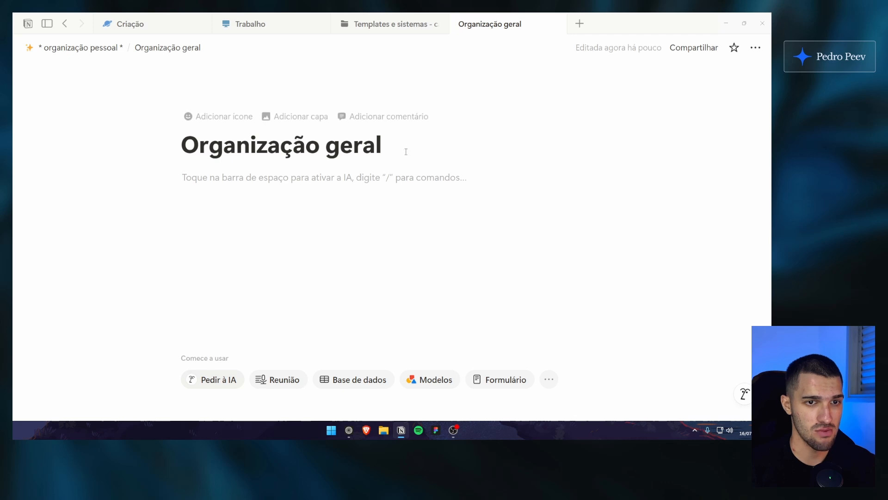
pyautogui.click(376, 25)
pyautogui.click(490, 24)
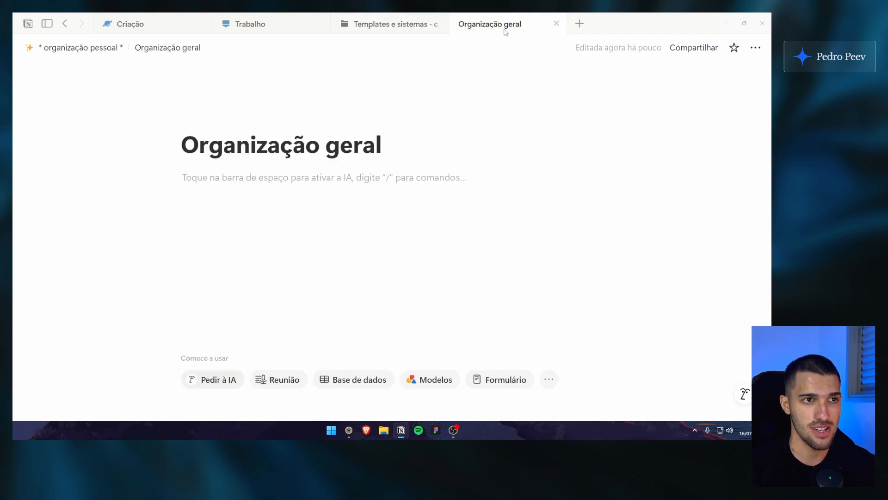
pyautogui.click(116, 48)
# Move the four P.A.R.A. callouts into the "Organização geral" page and place Áreas beside Projetos and Arquivados beside Recursos
pyautogui.scroll(-1, 317, 222)
pyautogui.moveTo(110, 192); pyautogui.dragTo(154, 281)
pyautogui.click(260, 120)
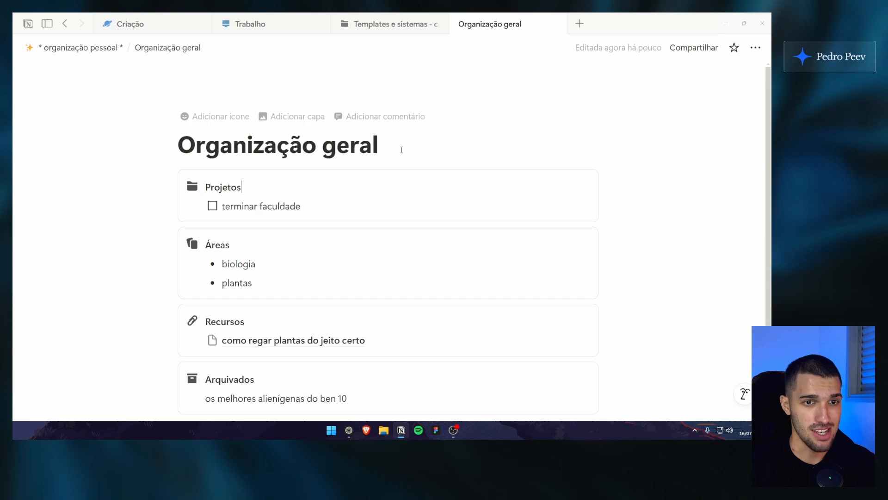
pyautogui.moveTo(167, 196); pyautogui.dragTo(611, 159)
pyautogui.moveTo(166, 287); pyautogui.dragTo(610, 250)
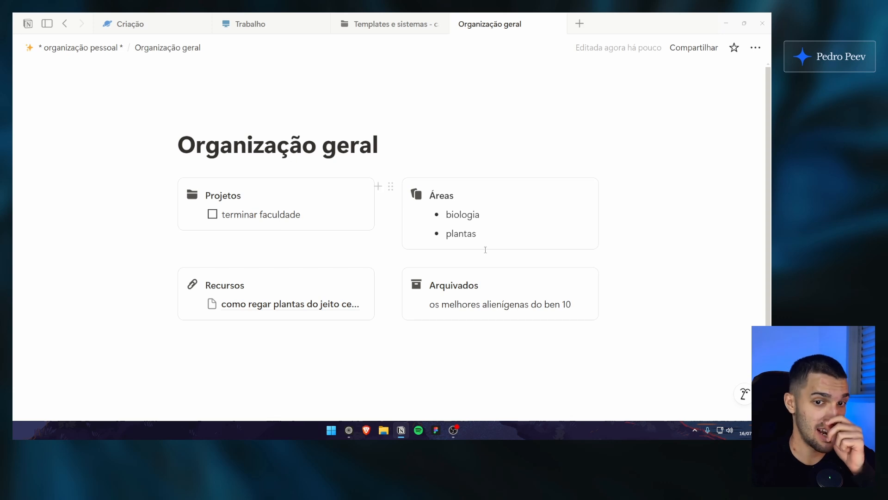
# Insert an empty line directly below the "Organização geral" page title, above the four callouts
pyautogui.moveTo(101, 194); pyautogui.dragTo(401, 189)
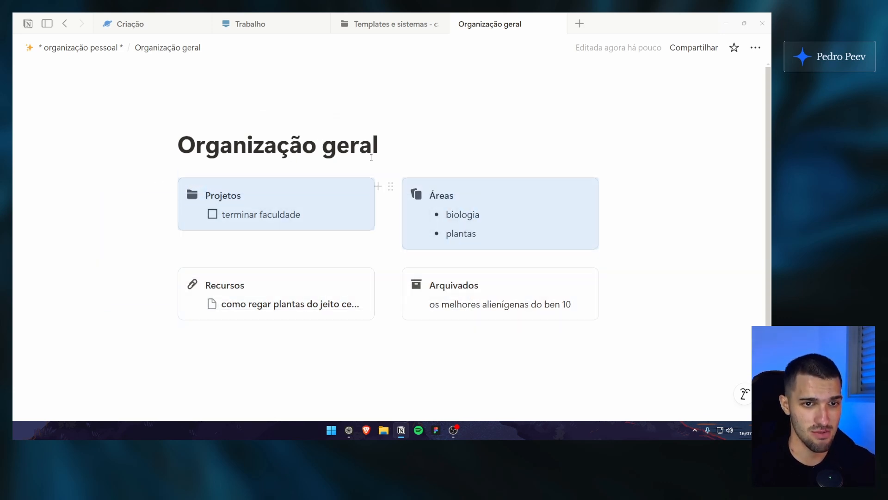
pyautogui.click(380, 146)
pyautogui.click(359, 144)
pyautogui.click(382, 144)
pyautogui.click(350, 142)
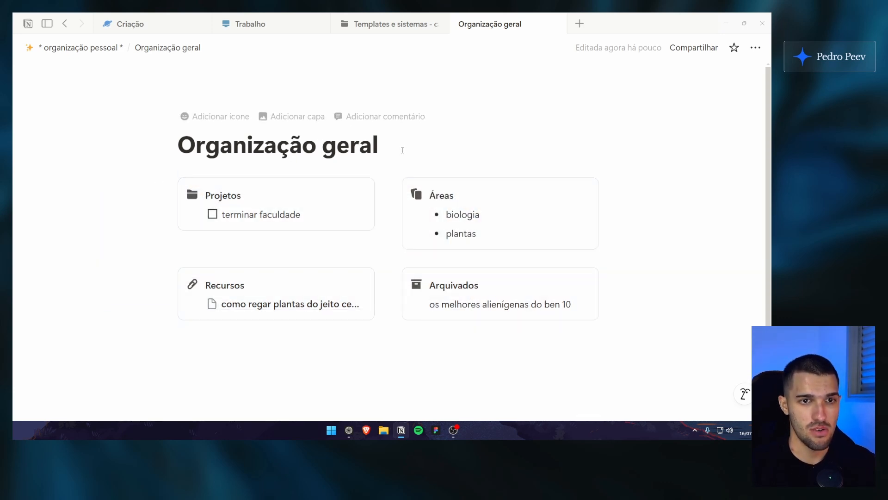
pyautogui.press('Return')
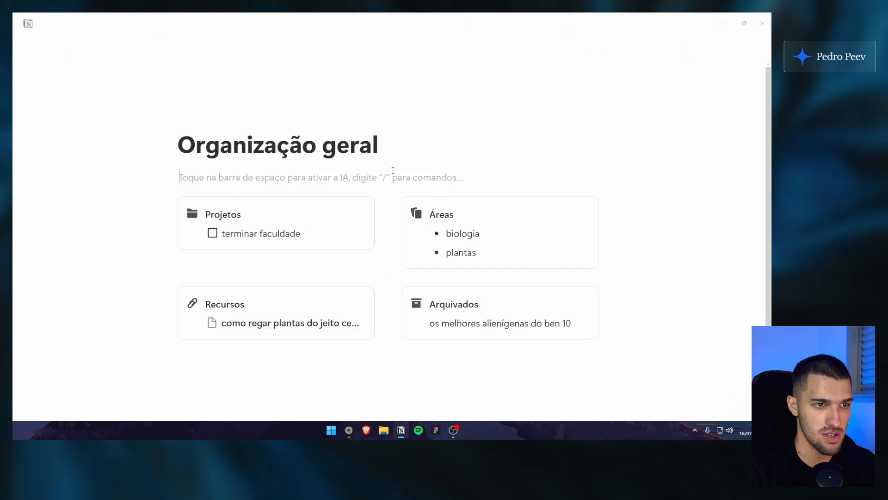
# Turn the empty line below the page title into a level-3 toggle heading titled "Pessoal"
pyautogui.write('/toggle')
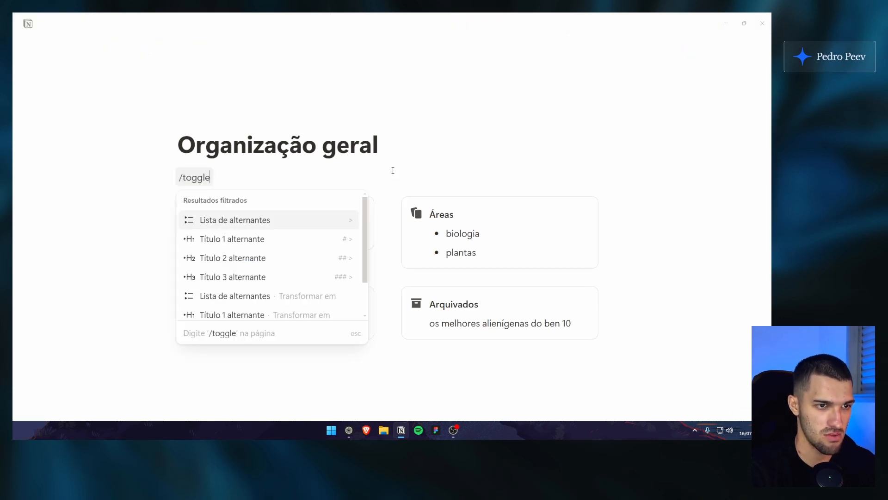
pyautogui.press('Down')
pyautogui.press('Down')
pyautogui.press('Down')
pyautogui.press('Return')
pyautogui.write('Pe')
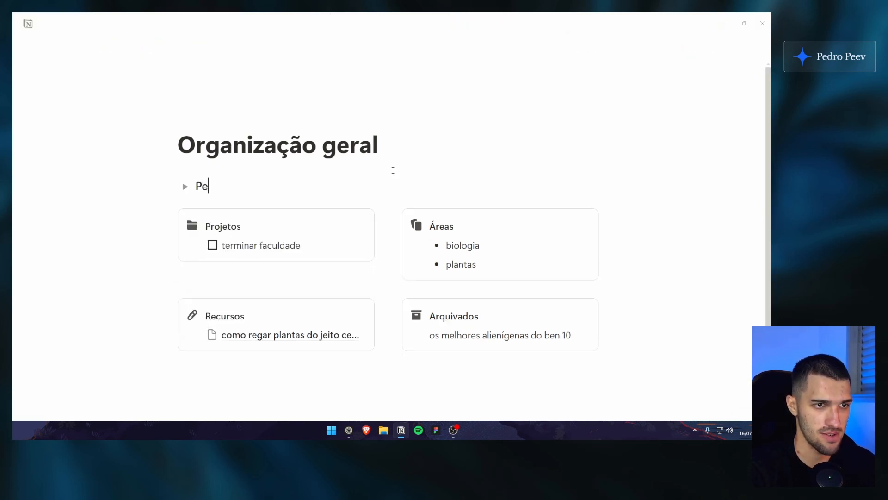
pyautogui.press('BackSpace')
pyautogui.press('BackSpace')
pyautogui.write('Pessoal')
# Add three more level-3 toggle headings below "Pessoal", titled "Outros", "Trabalho" and "Mente/cérebro"
pyautogui.press('Return')
pyautogui.write('Outros')
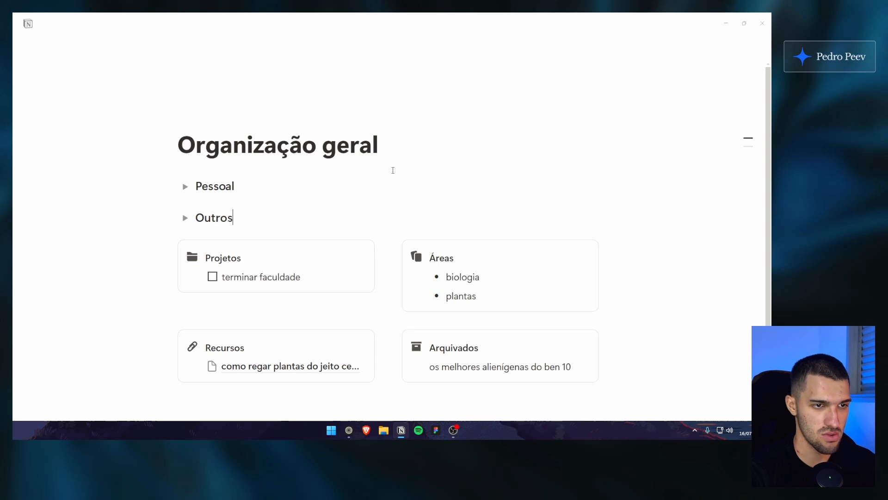
pyautogui.press('Return')
pyautogui.write('/')
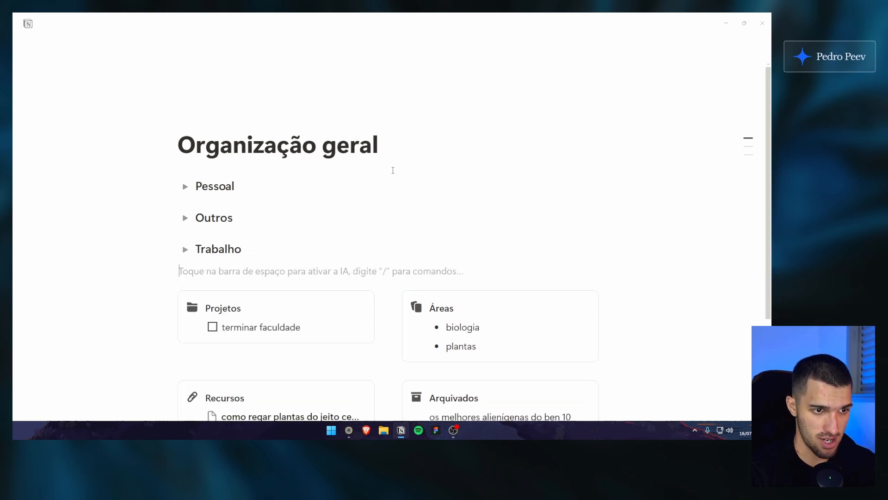
pyautogui.write('/')
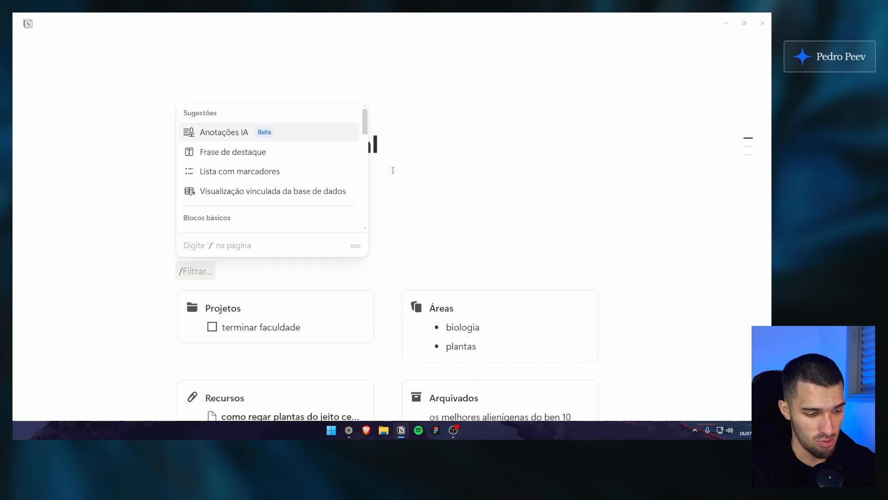
pyautogui.write('toggl3')
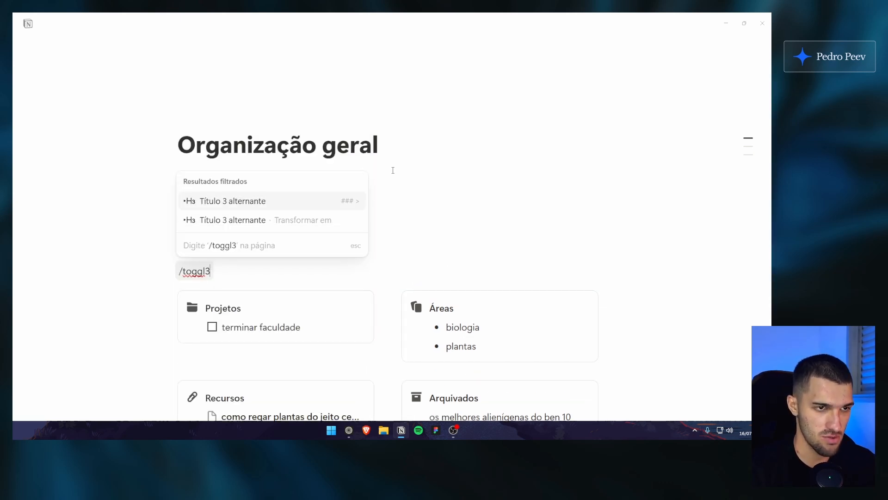
pyautogui.press('Return')
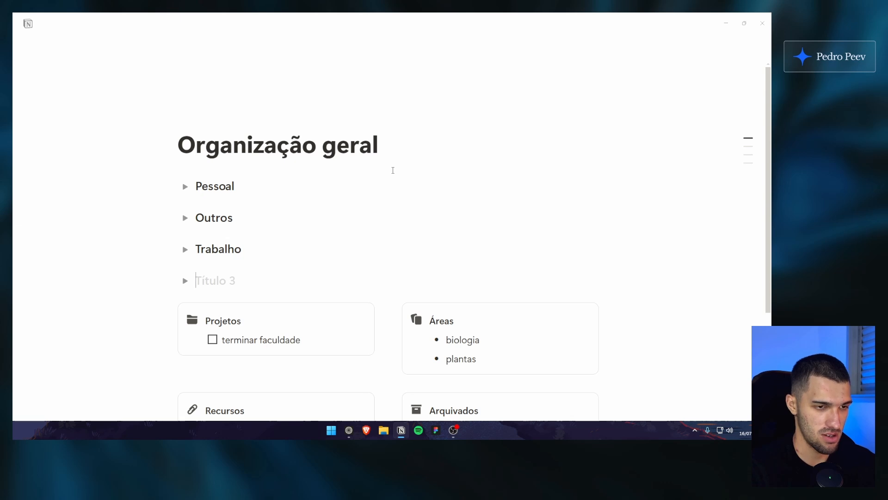
pyautogui.write('Mente/cérebro')
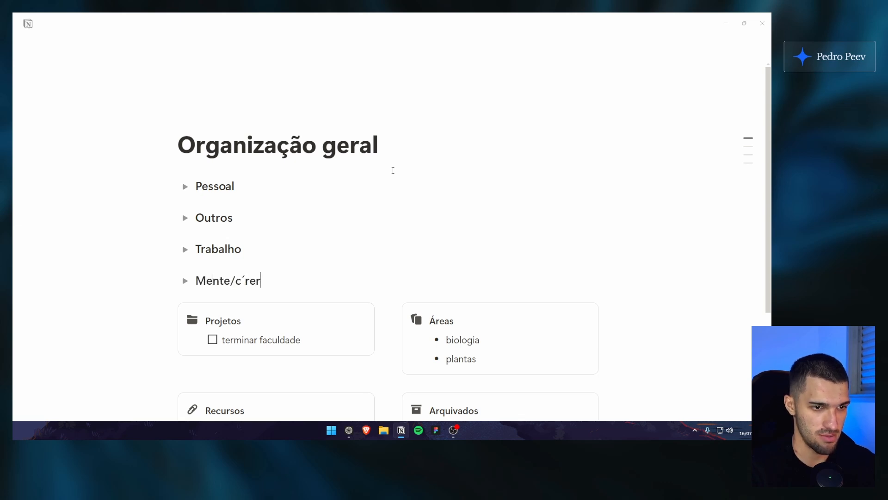
# Expand the "Pessoal" toggle and add the lines "Diario" and "Hábitos" inside it
pyautogui.click(187, 190)
pyautogui.click(226, 200)
pyautogui.write('Diario')
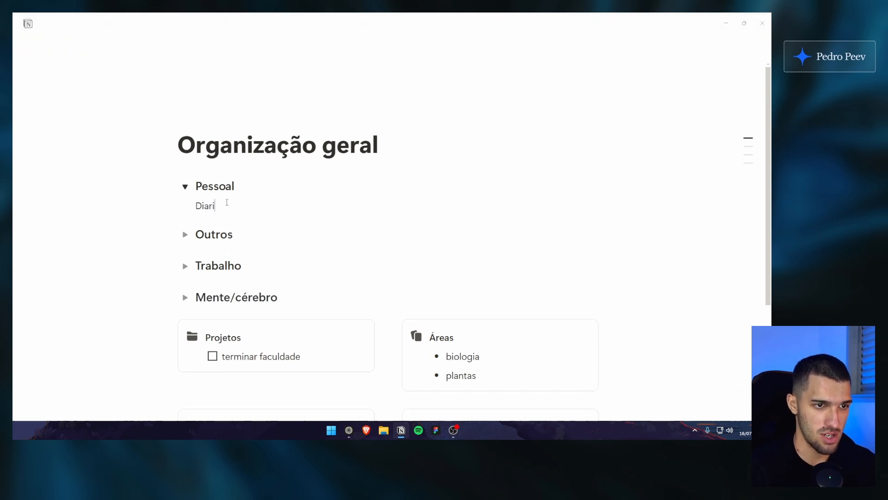
pyautogui.press('Return')
pyautogui.scroll(-1, 259, 215)
pyautogui.write('Hábitos')
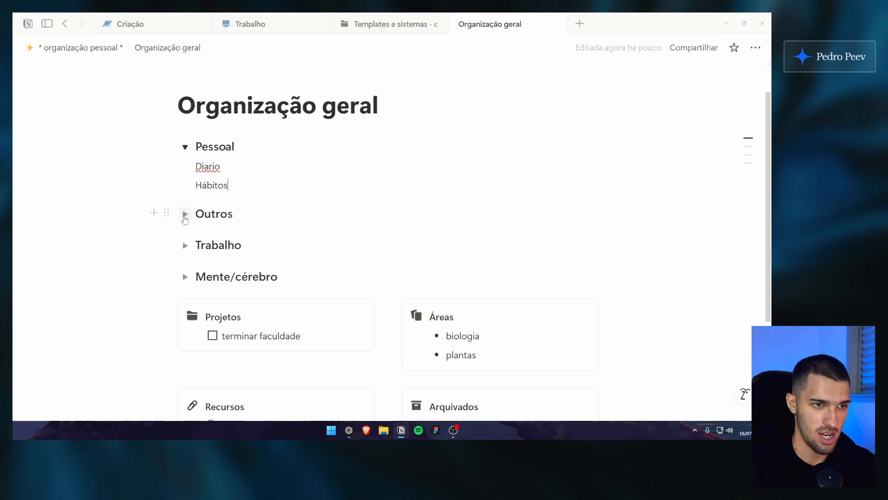
# Expand the "Outros" toggle and add the line "Palavras legais" inside it
pyautogui.click(185, 213)
pyautogui.click(245, 230)
pyautogui.write('Palavras legais que eu')
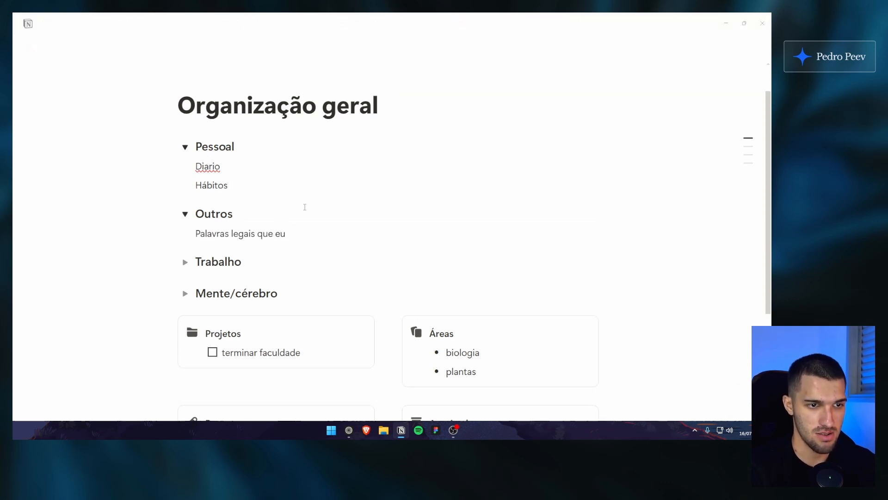
pyautogui.moveTo(266, 235)
pyautogui.mouseDown()
pyautogui.moveTo(216, 234)
pyautogui.moveTo(271, 233)
pyautogui.mouseUp()
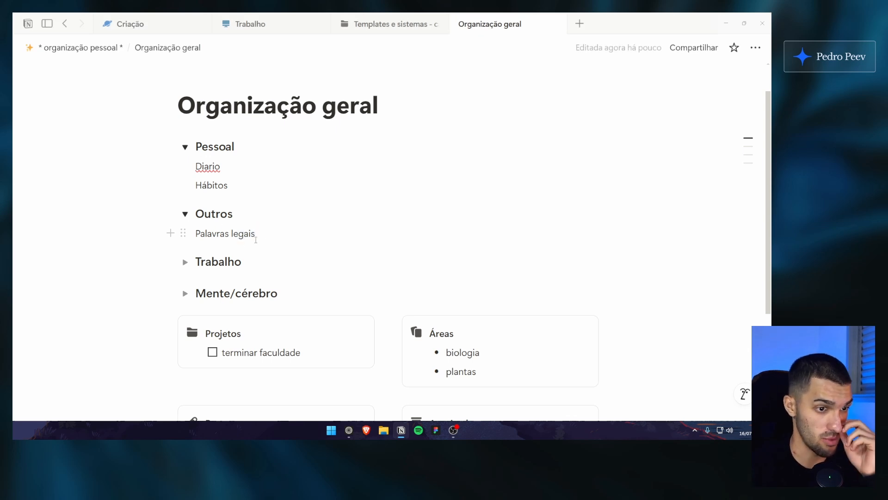
# Expand the "Trabalho" toggle and add the lines "Sistema de CRM", "Sistema de gestão financeira" and "Sistema de criação de conteúdo e marketing"
pyautogui.click(185, 261)
pyautogui.write('CR')
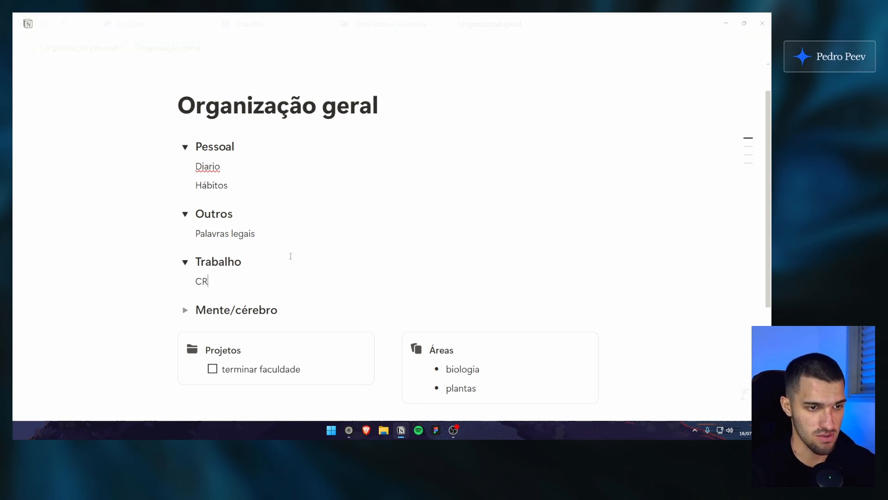
pyautogui.write('tema de CRM')
pyautogui.press('Return')
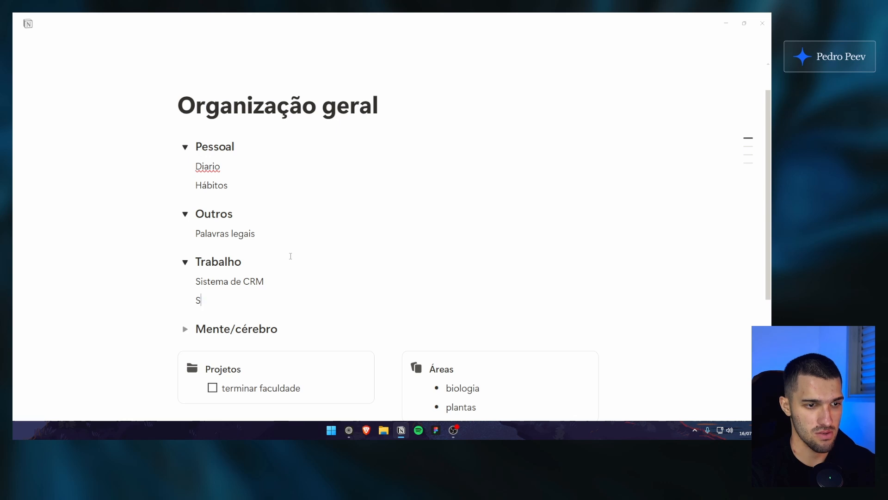
pyautogui.write('Sistema de gestão financei')
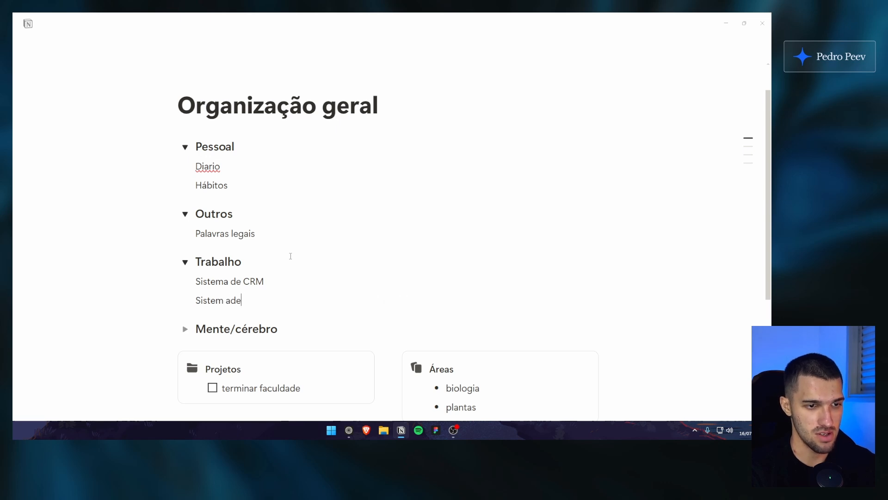
pyautogui.write('ra')
pyautogui.press('Return')
pyautogui.scroll(-1, 290, 256)
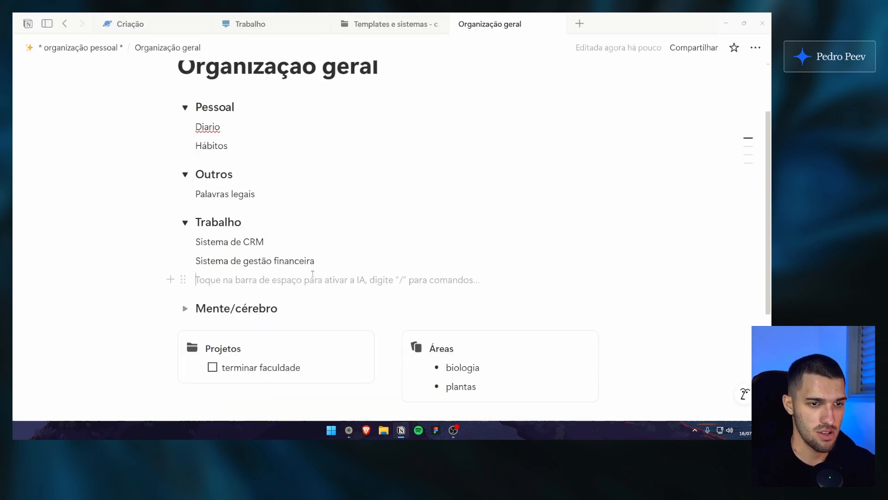
pyautogui.write('Sistema de ')
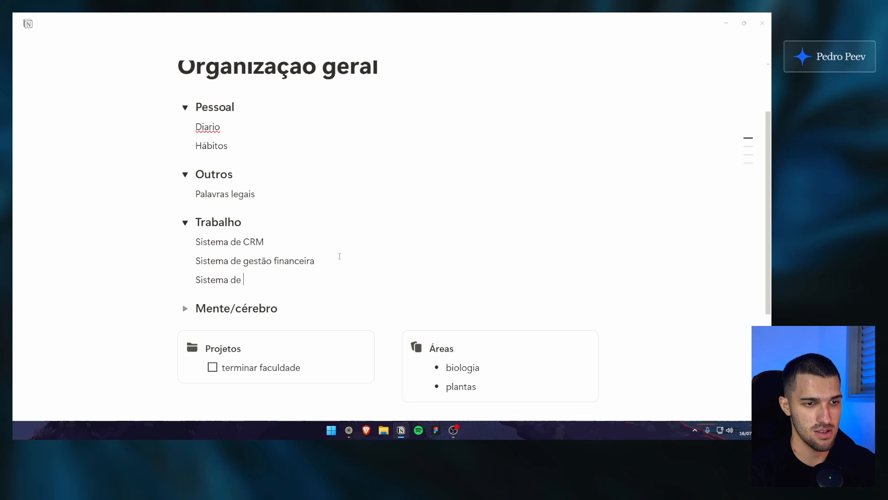
pyautogui.write('criação de conteúdo e marketing')
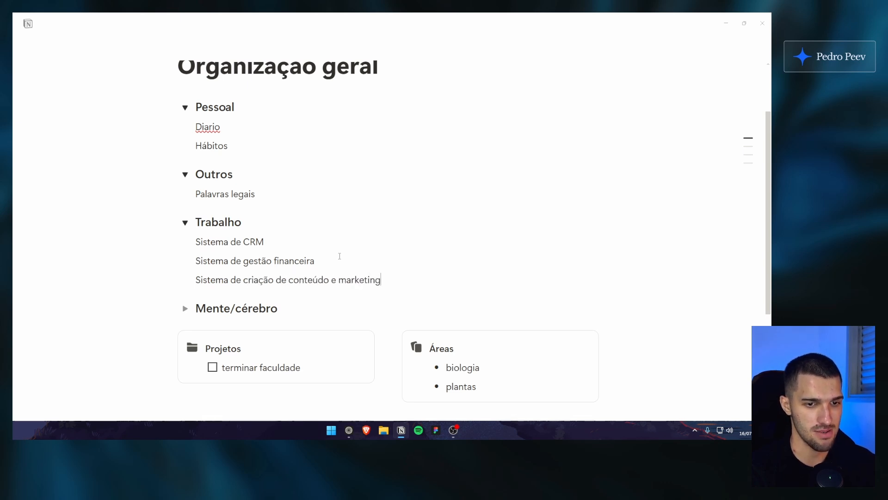
# Expand the "Mente/cérebro" toggle and add the lines "Estudos da faculdade" and "Biblioteca digital" inside it
pyautogui.scroll(-1, 278, 255)
pyautogui.click(185, 268)
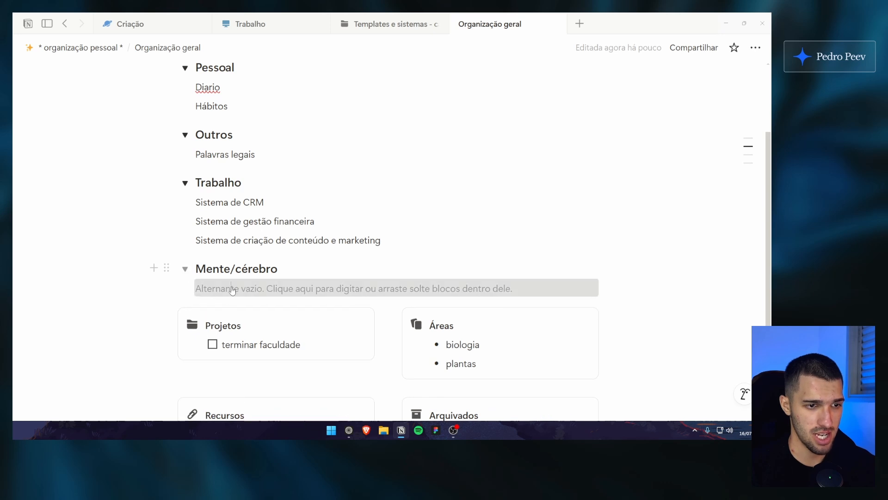
pyautogui.click(241, 288)
pyautogui.write('Estudos da faculda')
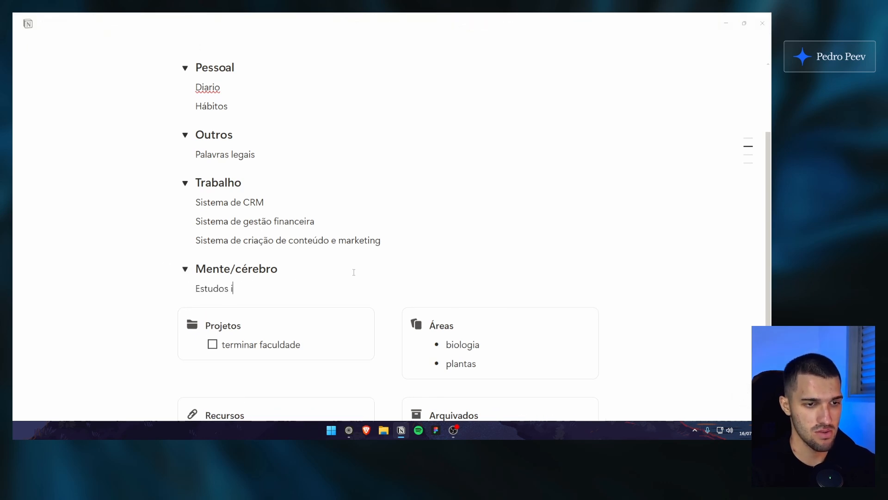
pyautogui.write('de')
pyautogui.press('Return')
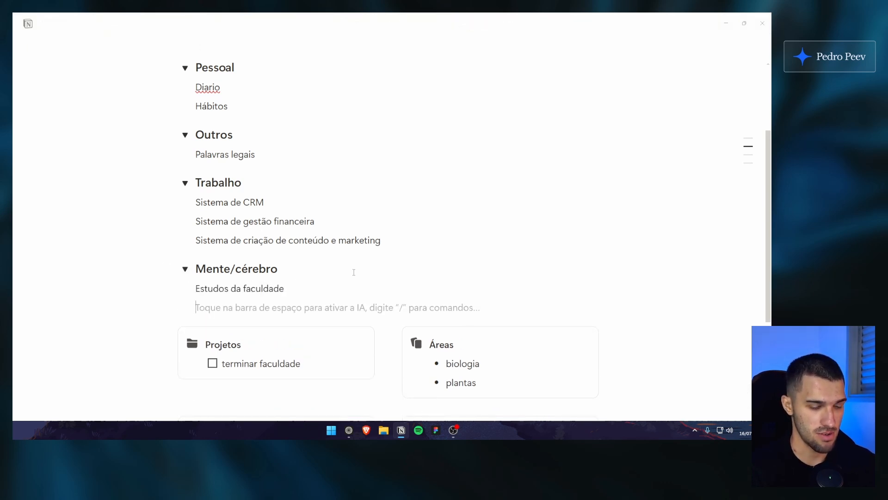
pyautogui.write('Biblioteca digital')
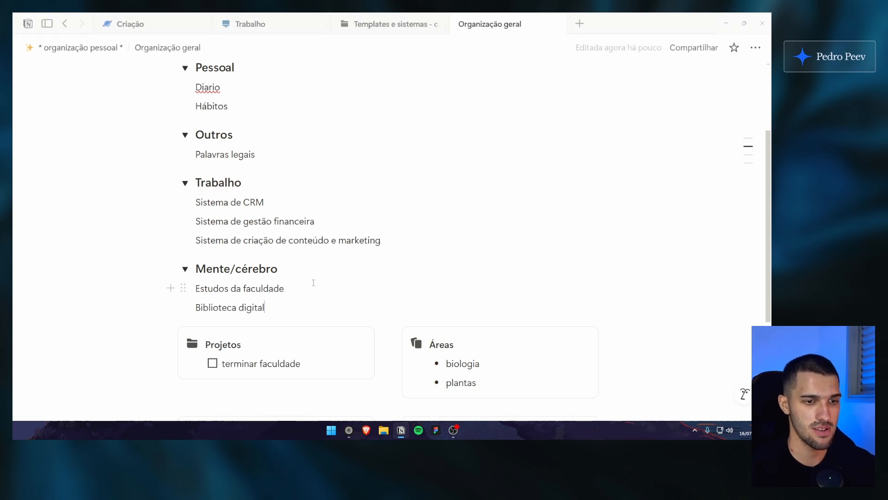
pyautogui.moveTo(281, 307); pyautogui.dragTo(185, 308)
pyautogui.click(280, 306)
# Look through the list on the "Templates e sistemas - canal" page and return to the "Organização geral" page
pyautogui.click(390, 23)
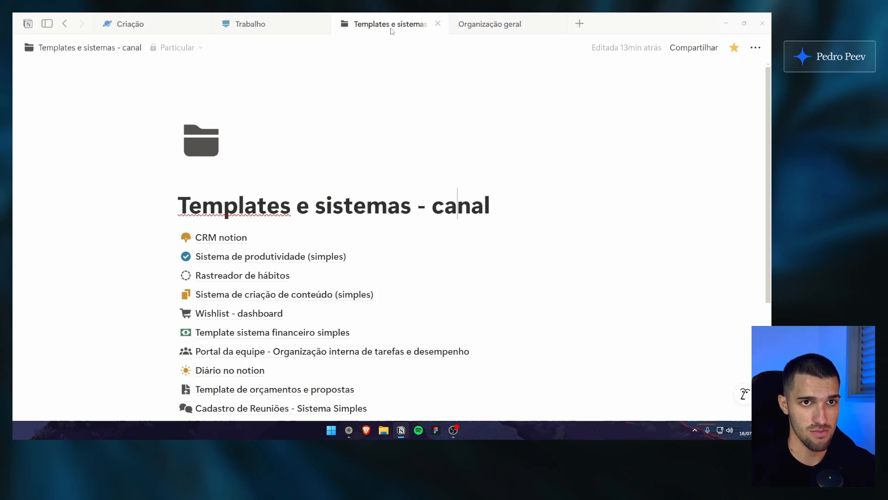
pyautogui.scroll(-3, 265, 324)
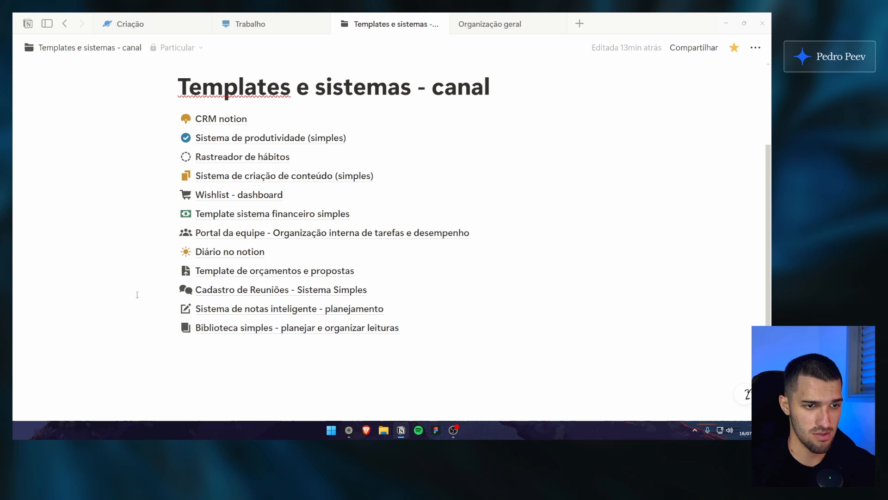
pyautogui.click(517, 26)
# Arrange the toggles in two columns, placing "Outros" beside "Pessoal" and "Mente/cérebro" beside "Trabalho"
pyautogui.scroll(3, 231, 267)
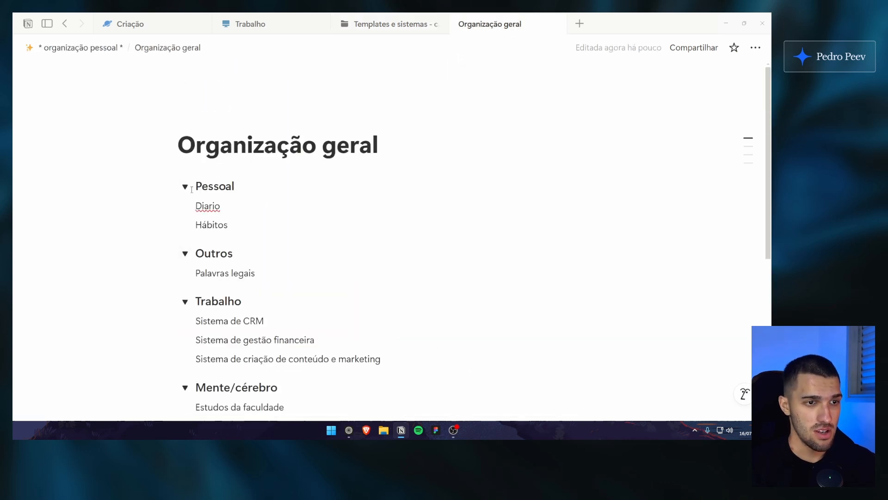
pyautogui.scroll(-1, 187, 254)
pyautogui.moveTo(166, 213); pyautogui.dragTo(603, 150)
pyautogui.moveTo(168, 315); pyautogui.dragTo(610, 232)
pyautogui.click(488, 174)
# Collapse all four toggle headings and add an empty line below "Mente/cérebro" to separate them from the callouts
pyautogui.scroll(-2, 462, 274)
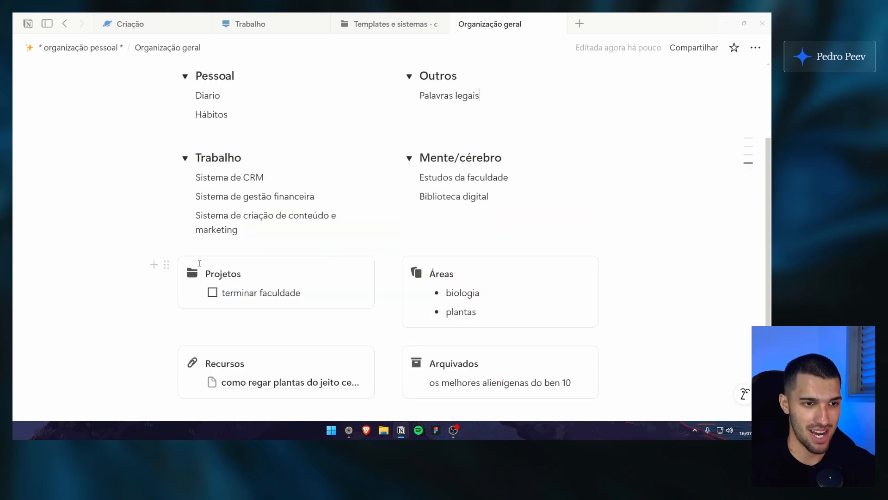
pyautogui.click(185, 158)
pyautogui.click(409, 158)
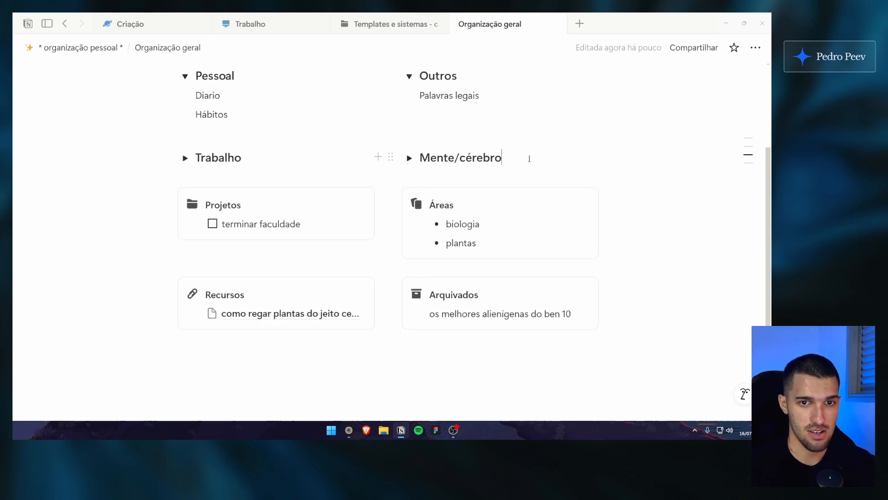
pyautogui.press('Return')
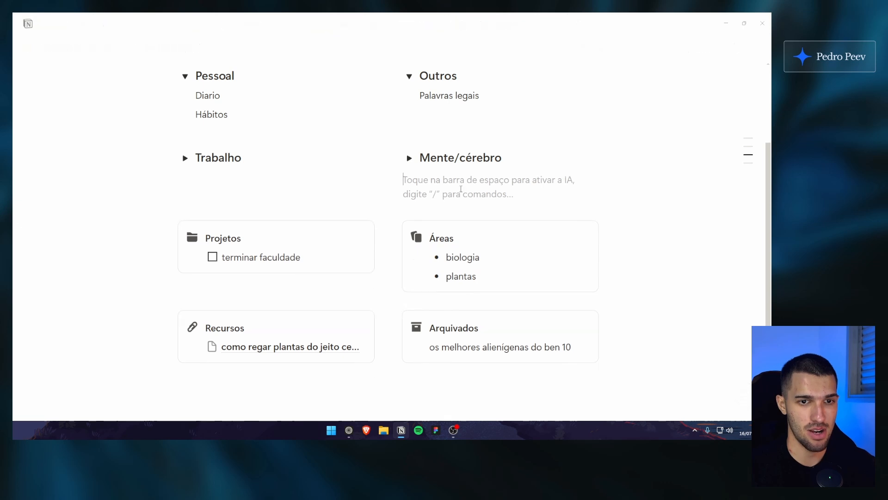
pyautogui.press('Down')
pyautogui.click(447, 183)
pyautogui.scroll(2, 379, 177)
pyautogui.click(409, 155)
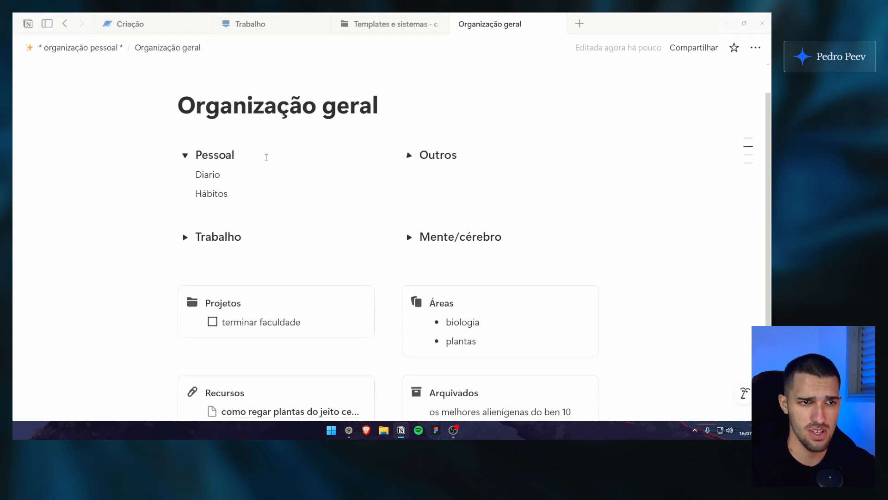
pyautogui.click(185, 155)
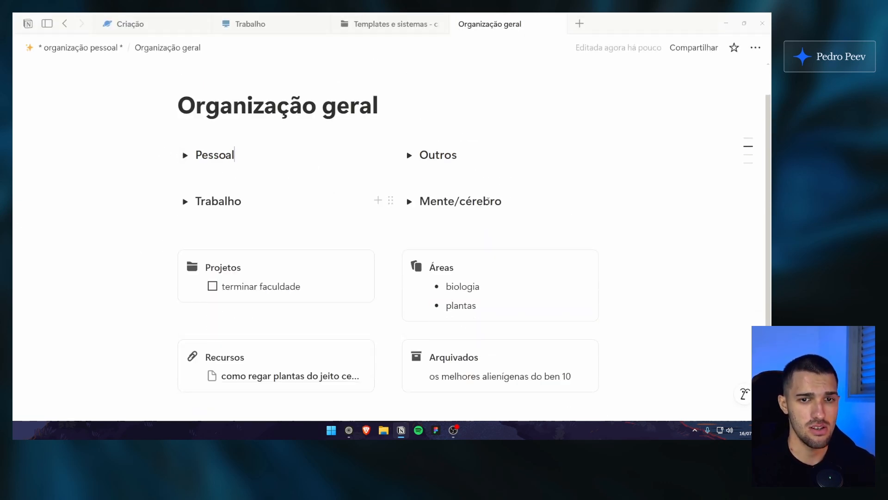
pyautogui.moveTo(487, 199); pyautogui.dragTo(437, 201)
pyautogui.click(437, 200)
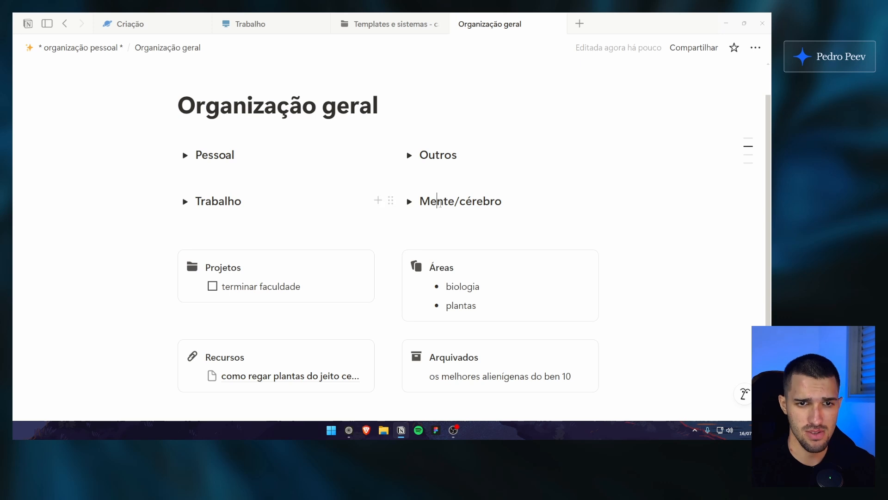
pyautogui.scroll(-1, 337, 210)
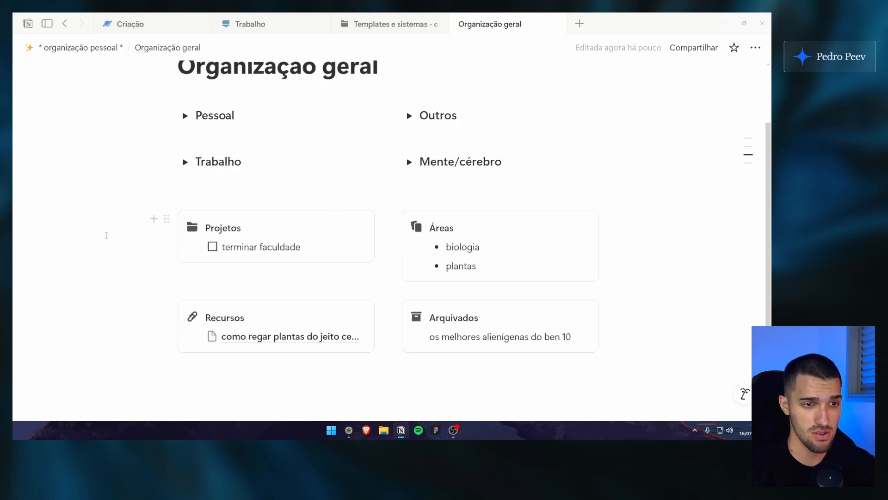
pyautogui.moveTo(113, 223); pyautogui.dragTo(454, 298)
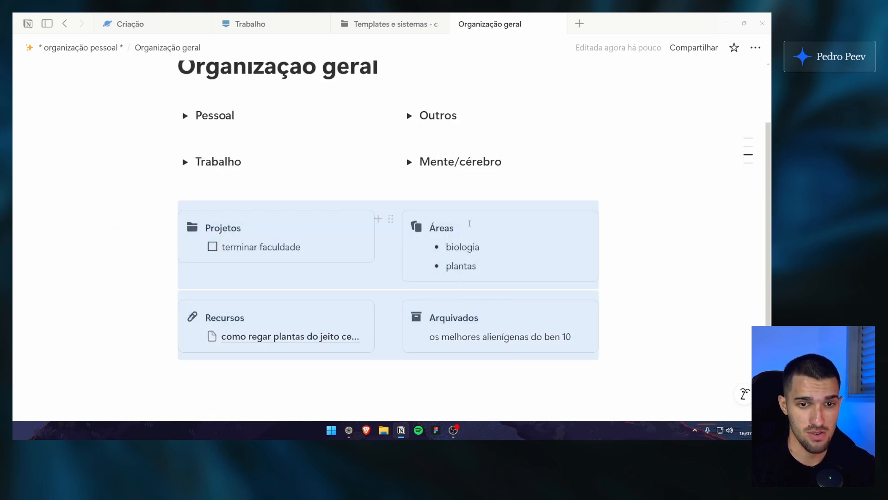
pyautogui.click(469, 223)
pyautogui.moveTo(120, 221); pyautogui.dragTo(496, 330)
pyautogui.click(498, 319)
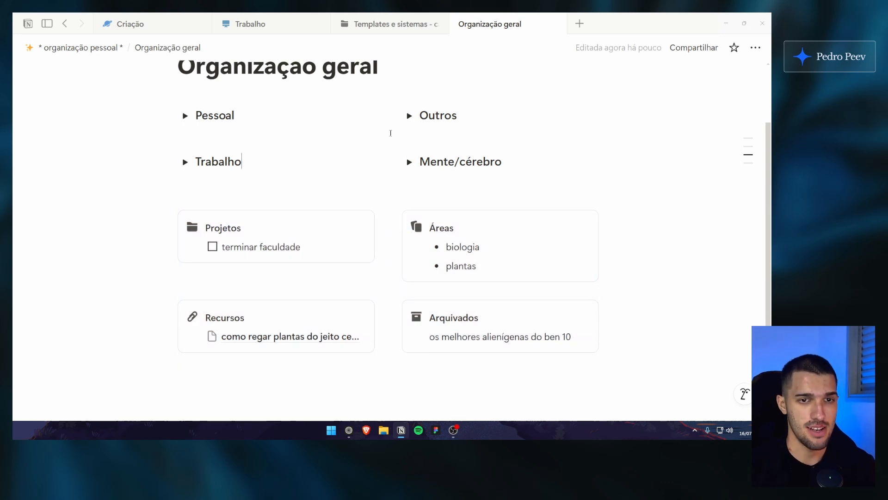
pyautogui.press('Return')
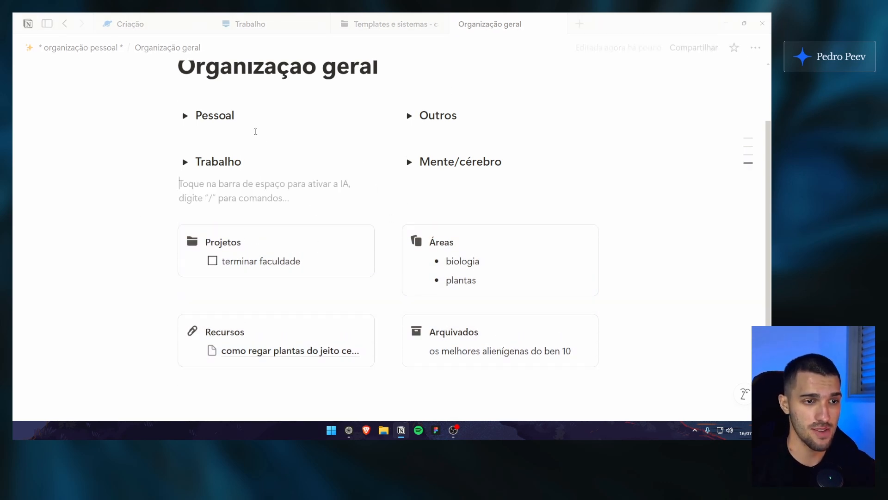
pyautogui.press('Return')
pyautogui.scroll(2, 288, 251)
pyautogui.press('BackSpace')
pyautogui.press('BackSpace')
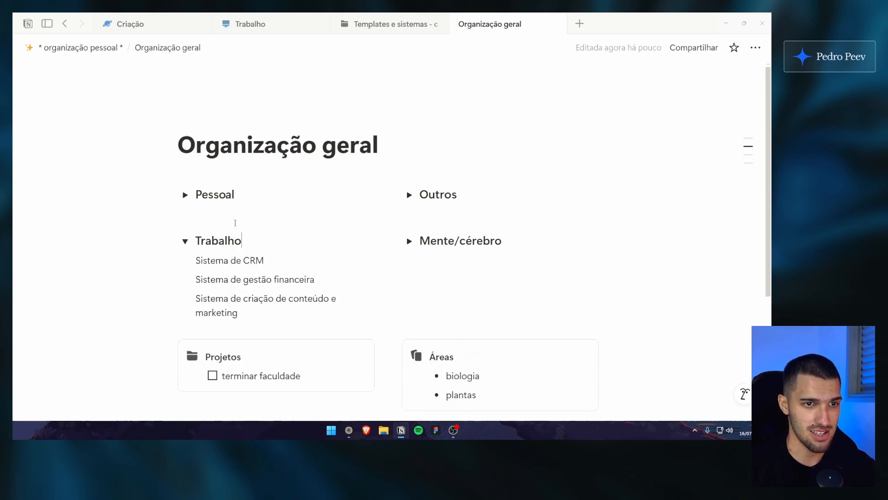
pyautogui.hotkey('ctrl', 'Return')
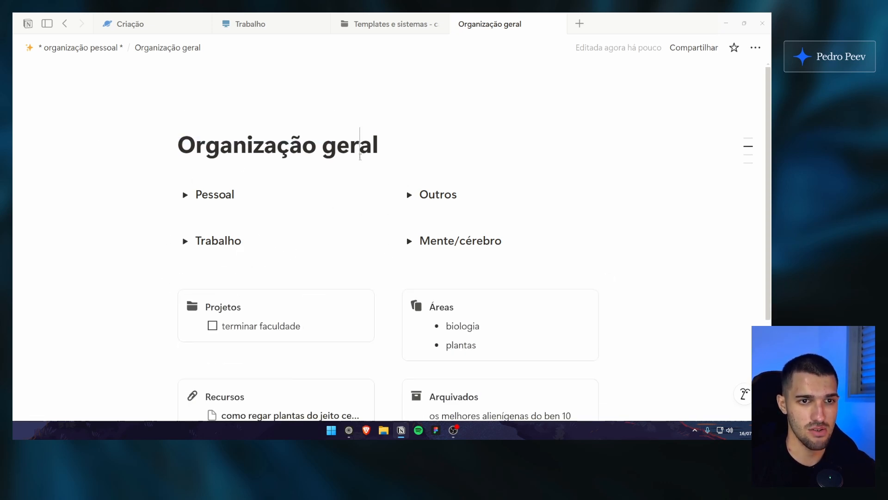
pyautogui.click(354, 145)
pyautogui.moveTo(207, 148); pyautogui.dragTo(361, 142)
pyautogui.click(362, 155)
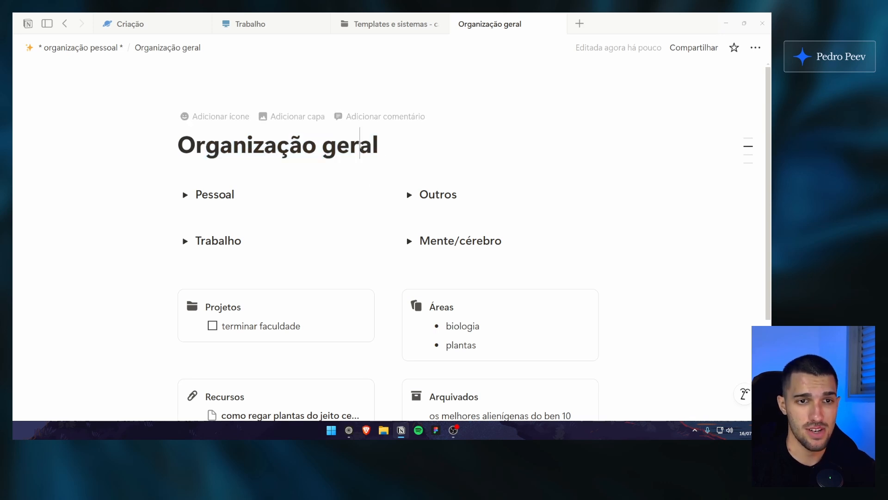
# Insert a "Lista de tarefas" heading with an empty to-do item between the toggle headings and the P.A.R.A. callouts
pyautogui.click(317, 279)
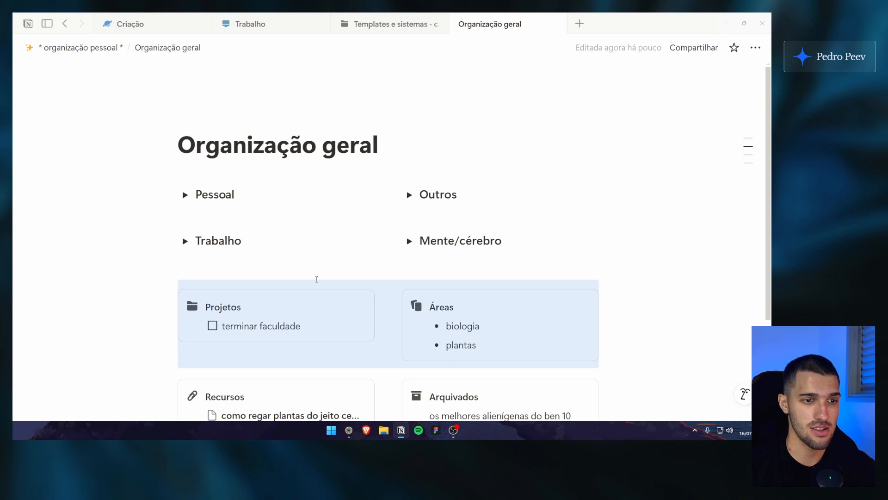
pyautogui.click(317, 278)
pyautogui.press('Return')
pyautogui.press('Return')
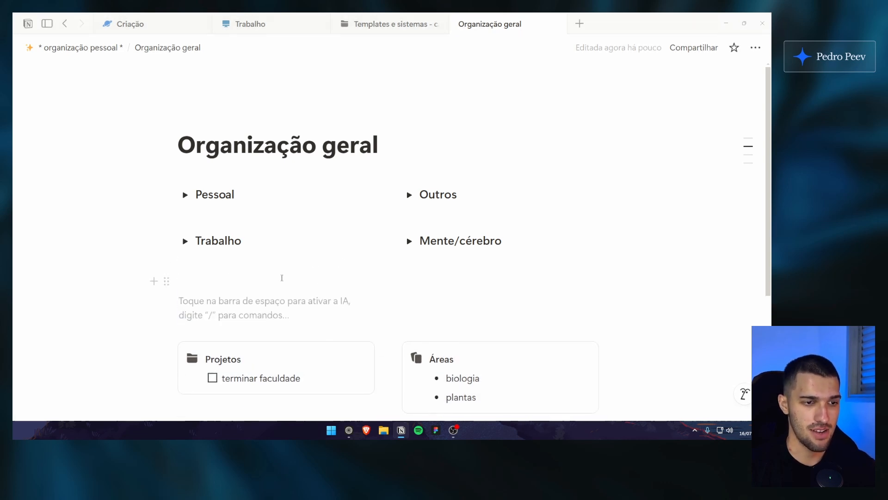
pyautogui.write('/check')
pyautogui.press('Return')
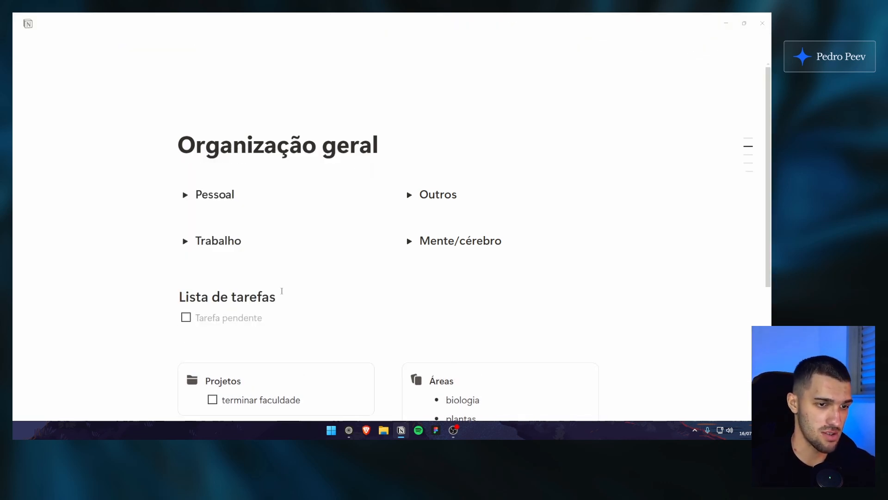
# Add a level-3 heading "Objetivos da semana" above "Lista de tarefas", below the toggle headings
pyautogui.click(287, 291)
pyautogui.click(352, 269)
pyautogui.scroll(-1, 355, 270)
pyautogui.press('Return')
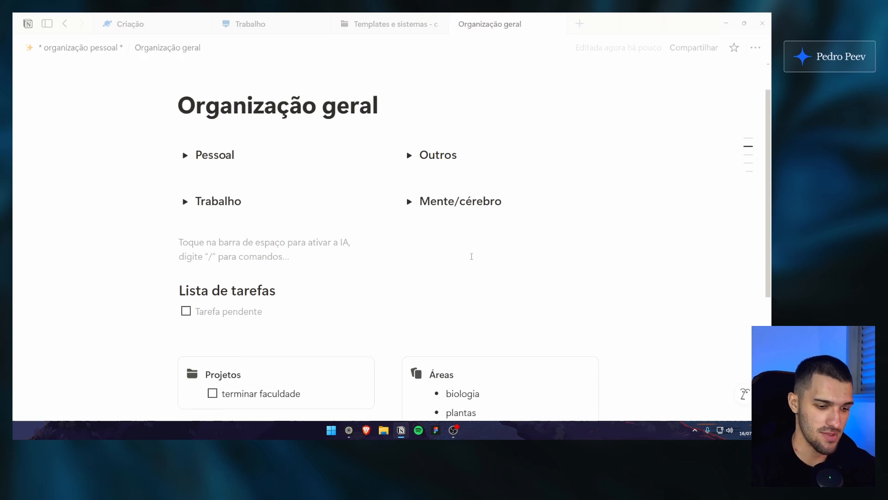
pyautogui.write('/h3')
pyautogui.press('Return')
pyautogui.write('Obj')
pyautogui.write('jetivos da semana')
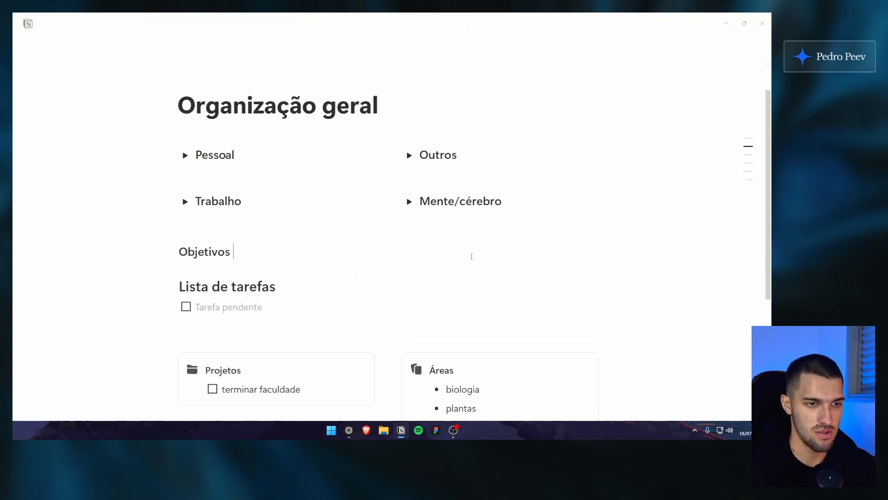
# Add a level-3 heading "Objetivos do mês" and place it in the column beside "Objetivos da semana"
pyautogui.press('Return')
pyautogui.write('/h3')
pyautogui.press('Return')
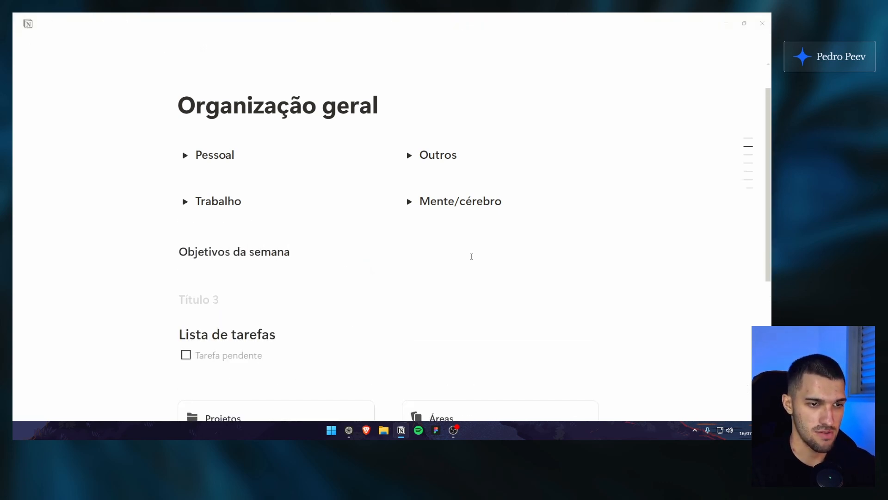
pyautogui.write('b')
pyautogui.press('BackSpace')
pyautogui.write('Objetivos do ')
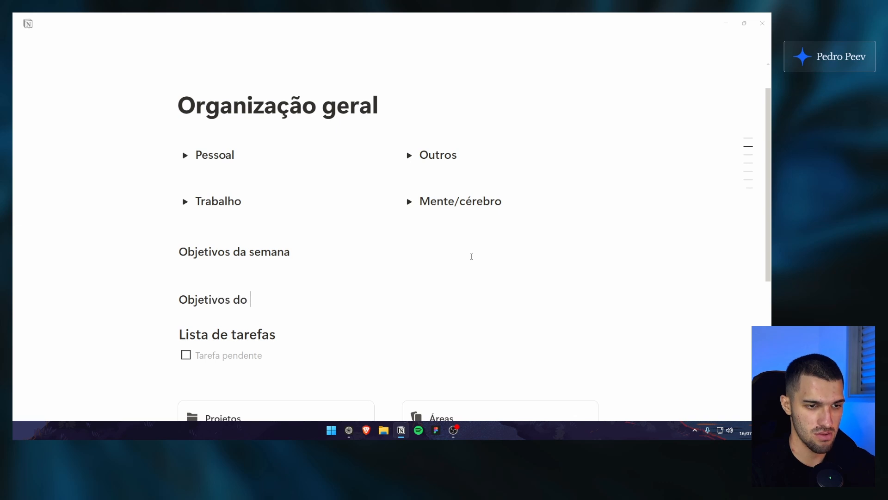
pyautogui.write('mês')
pyautogui.moveTo(167, 300); pyautogui.dragTo(457, 257)
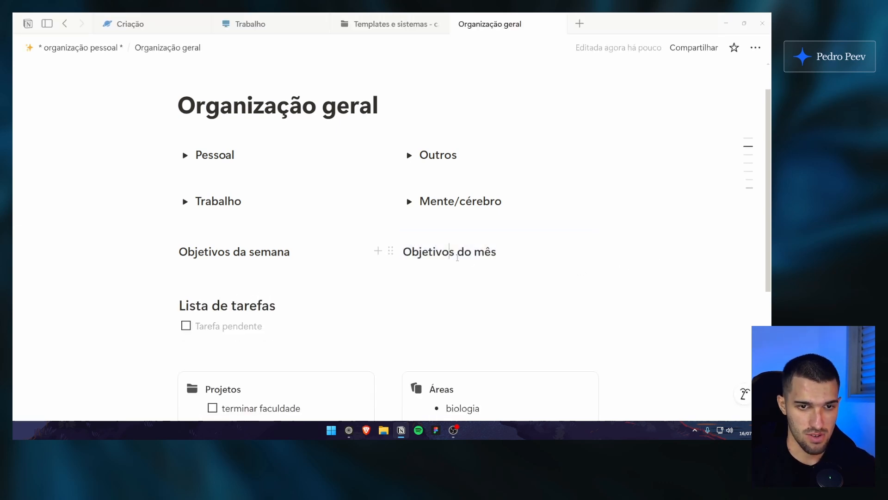
# Add an empty to-do item under both objectives headings and append "- Jun 2025" to "Objetivos do mês"
pyautogui.click(333, 258)
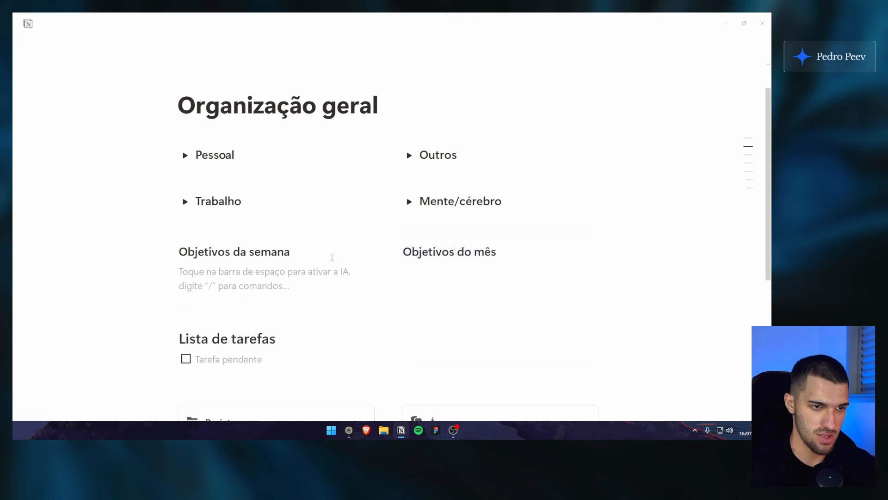
pyautogui.write('/check')
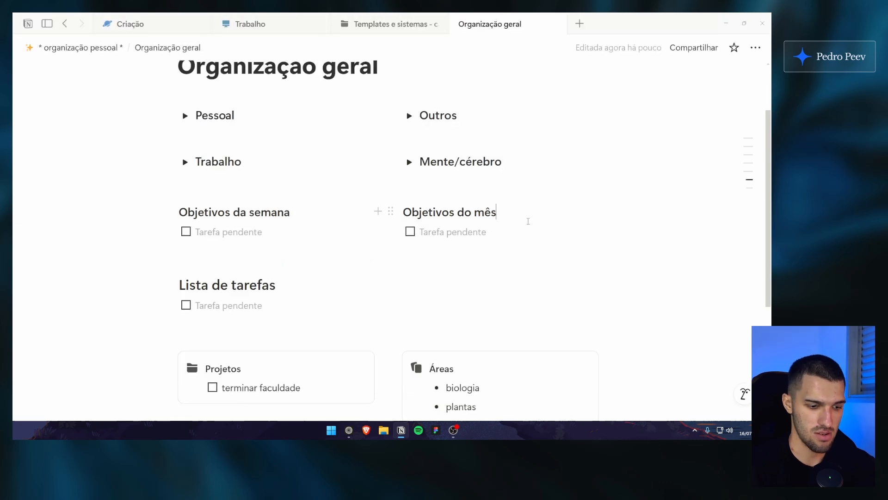
pyautogui.click(527, 220)
pyautogui.write('- Jun 2025')
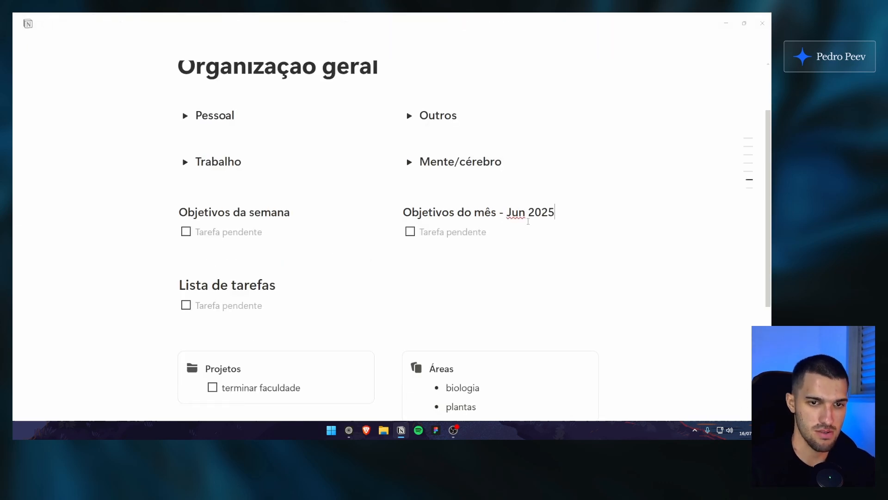
pyautogui.click(329, 229)
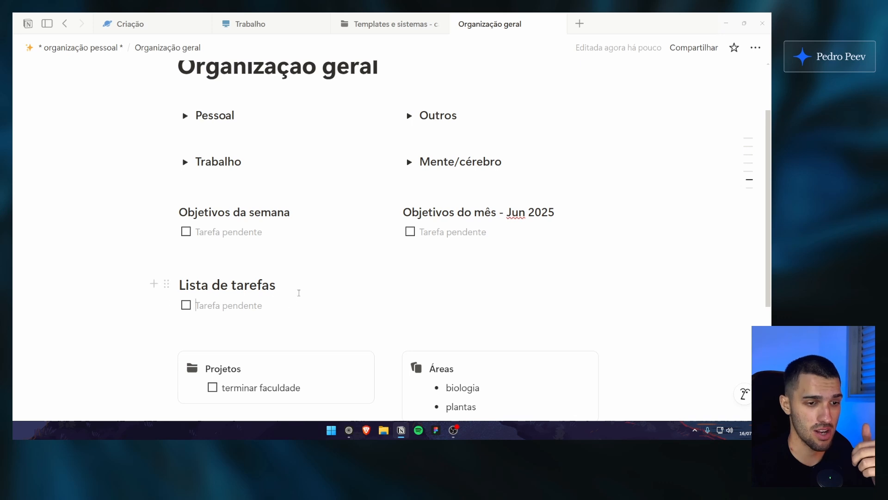
pyautogui.click(298, 300)
pyautogui.scroll(-4, 284, 296)
pyautogui.scroll(3, 284, 296)
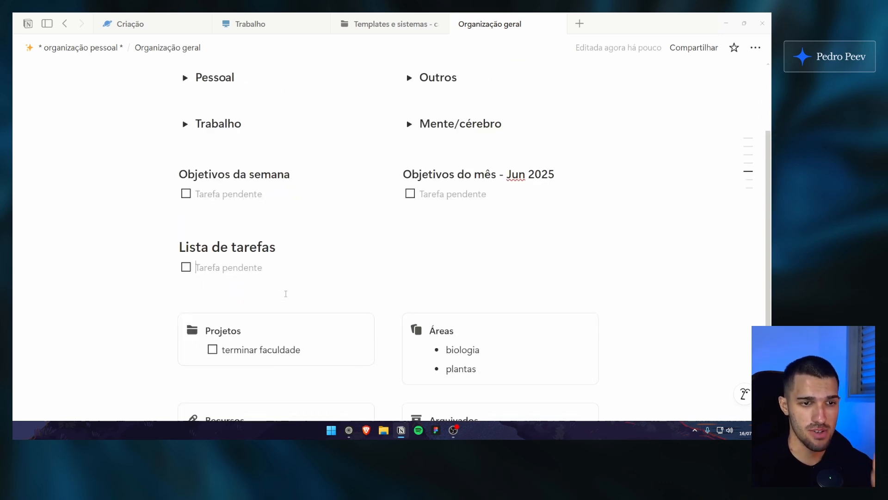
pyautogui.scroll(2, 286, 292)
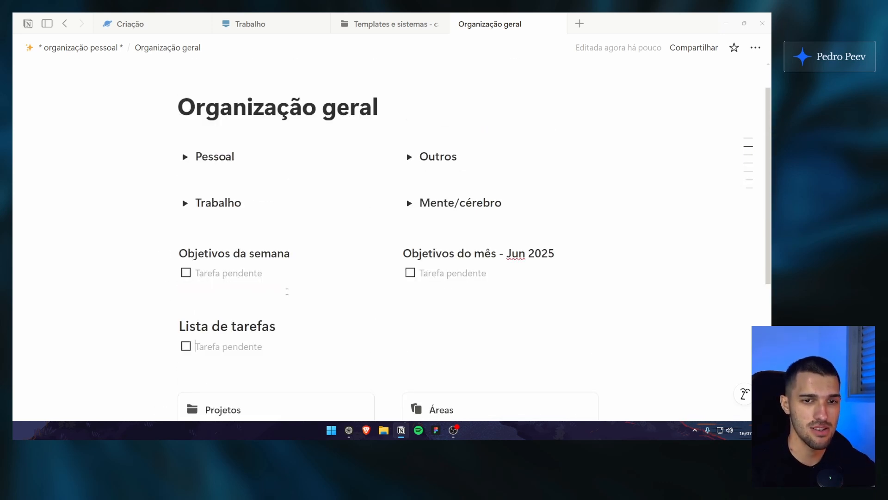
pyautogui.scroll(-1, 287, 291)
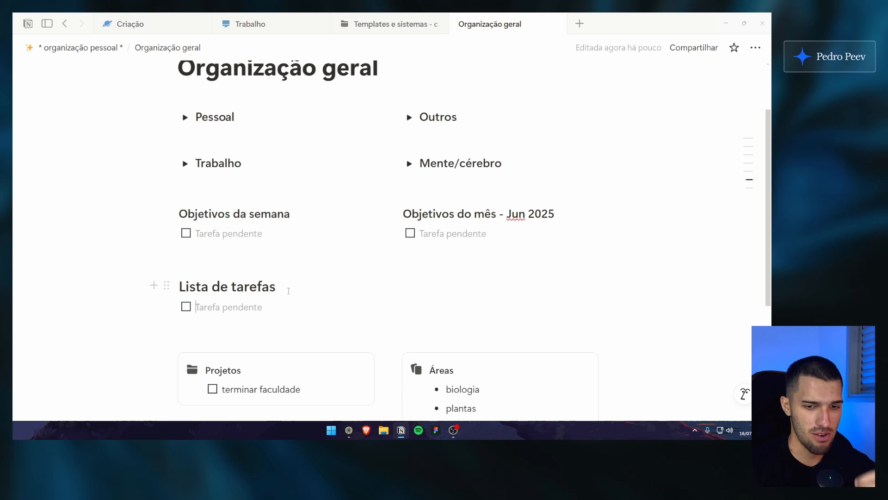
pyautogui.scroll(-1, 289, 289)
pyautogui.scroll(2, 153, 250)
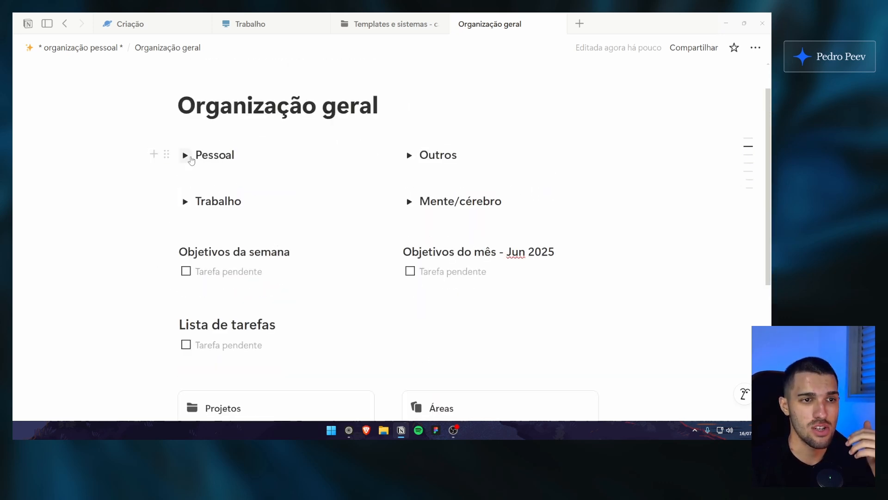
# Expand all four toggle headings and try an extra empty line below "Mente/cérebro" to align the objectives headings
pyautogui.click(186, 156)
pyautogui.click(408, 155)
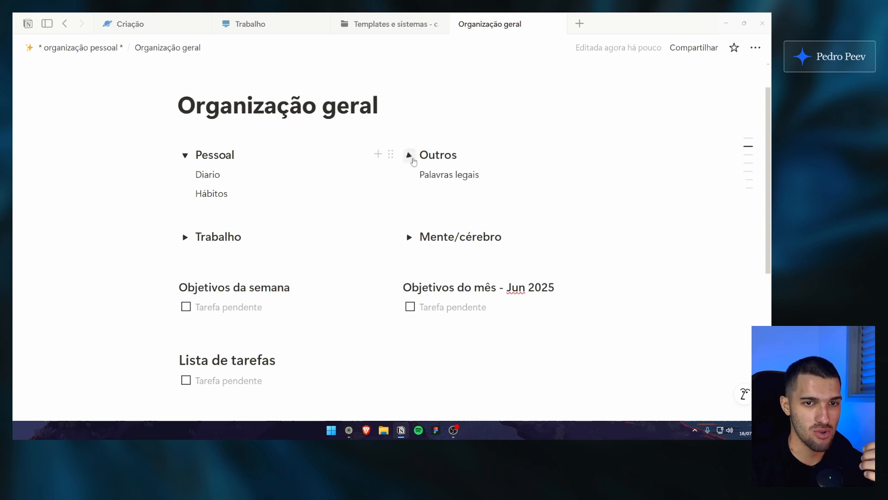
pyautogui.click(185, 237)
pyautogui.click(409, 237)
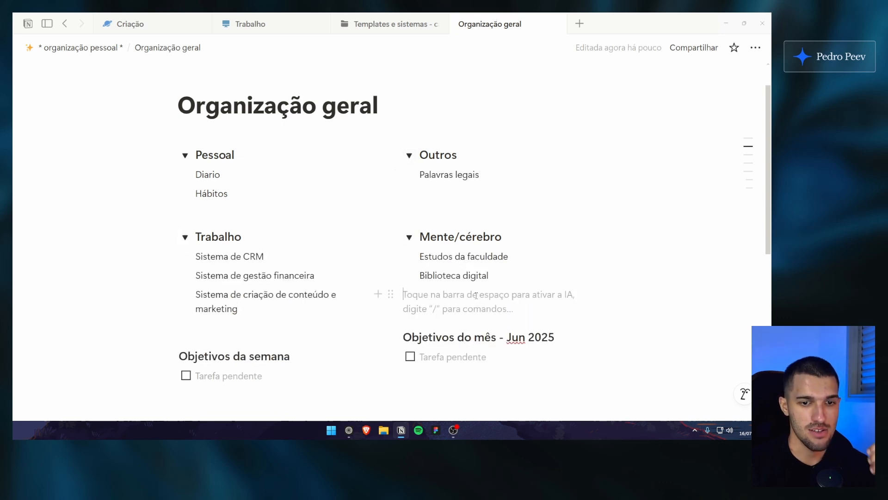
pyautogui.press('Return')
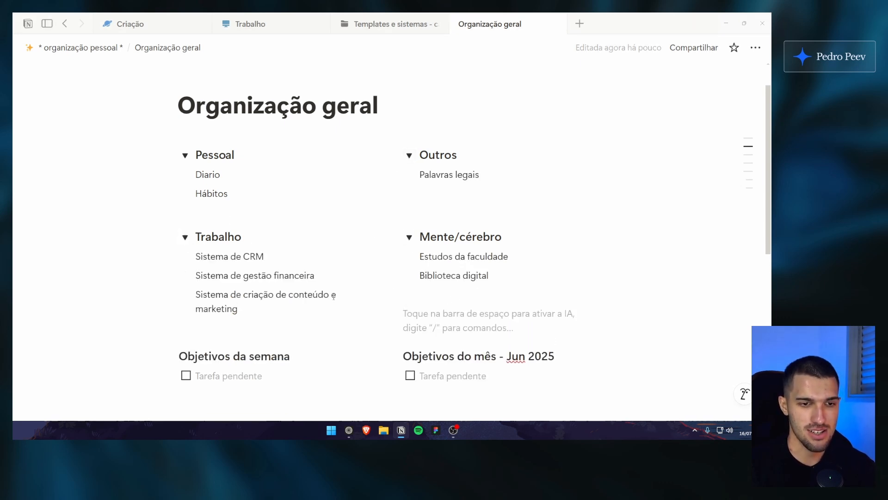
# Collapse the "Trabalho", "Mente/cérebro", "Pessoal" and "Outros" toggle headings again
pyautogui.click(300, 275)
pyautogui.click(185, 236)
pyautogui.click(409, 237)
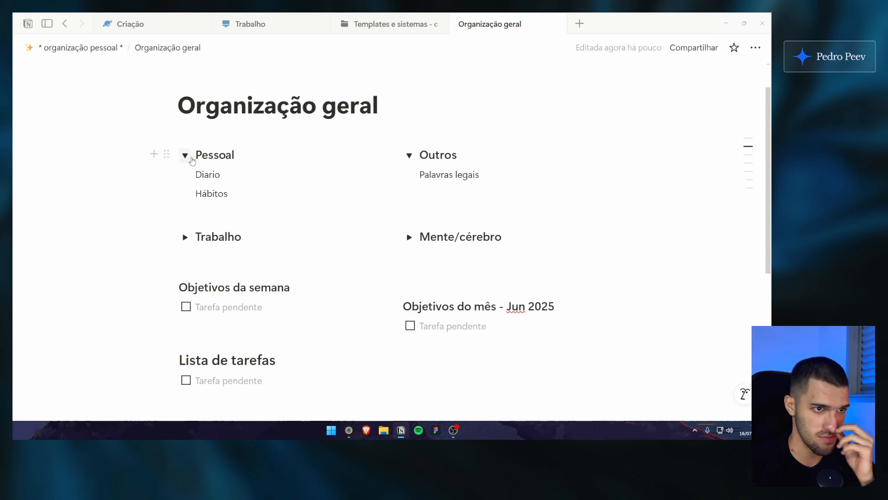
pyautogui.click(185, 155)
pyautogui.click(408, 155)
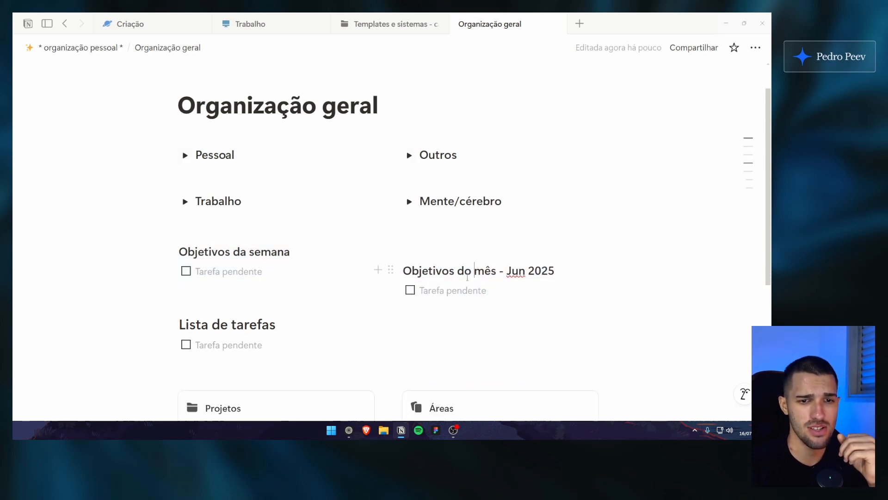
# Reduce the gap below "Mente/cérebro" to one empty line so "Objetivos do mês - Jun 2025" aligns with "Objetivos da semana"
pyautogui.click(432, 249)
pyautogui.press('BackSpace')
pyautogui.press('BackSpace')
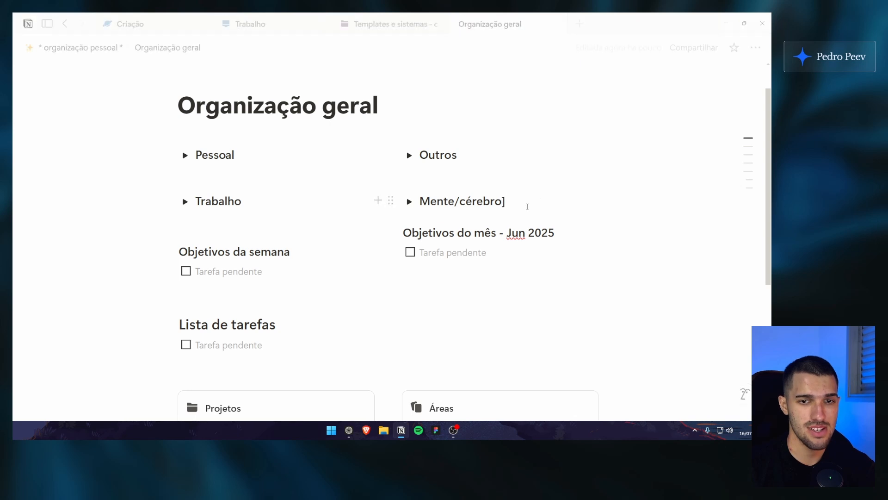
pyautogui.press('Return')
pyautogui.moveTo(205, 106); pyautogui.dragTo(350, 110)
pyautogui.click(356, 107)
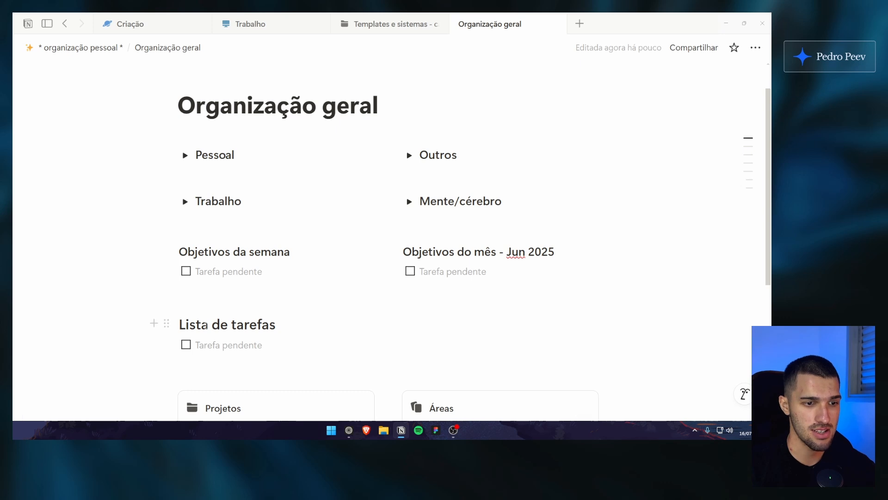
pyautogui.moveTo(195, 252); pyautogui.dragTo(274, 252)
pyautogui.click(442, 252)
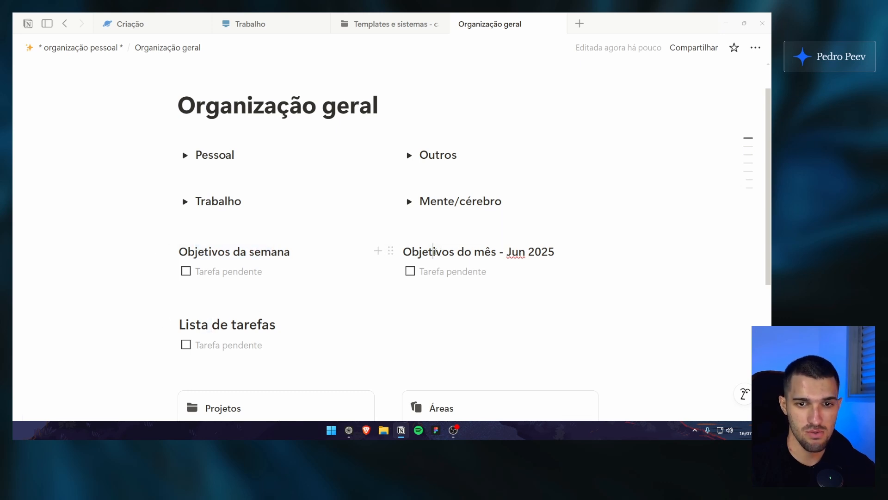
pyautogui.moveTo(433, 251); pyautogui.dragTo(528, 253)
pyautogui.click(518, 270)
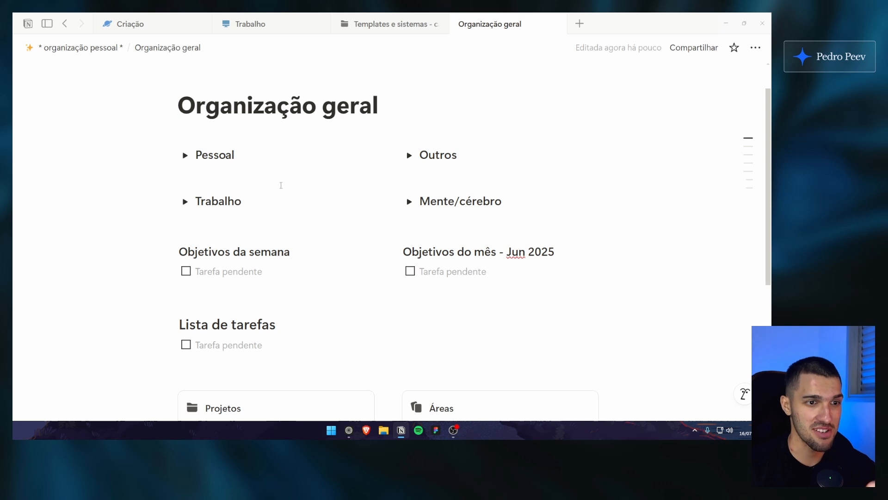
# Check the contents of "Trabalho" and "Mente/cérebro", collapse both, and add an extra empty line below each to separate the objectives
pyautogui.click(278, 199)
pyautogui.click(185, 201)
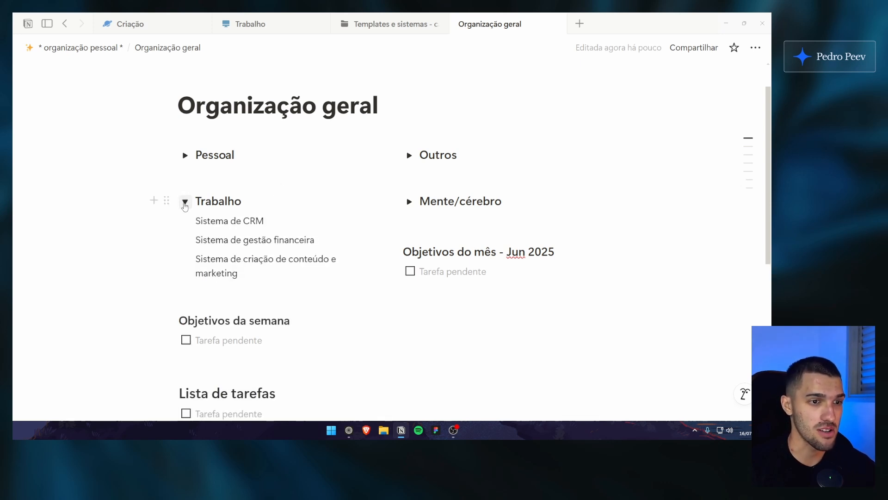
pyautogui.click(185, 201)
pyautogui.click(409, 201)
pyautogui.click(409, 201)
pyautogui.click(465, 200)
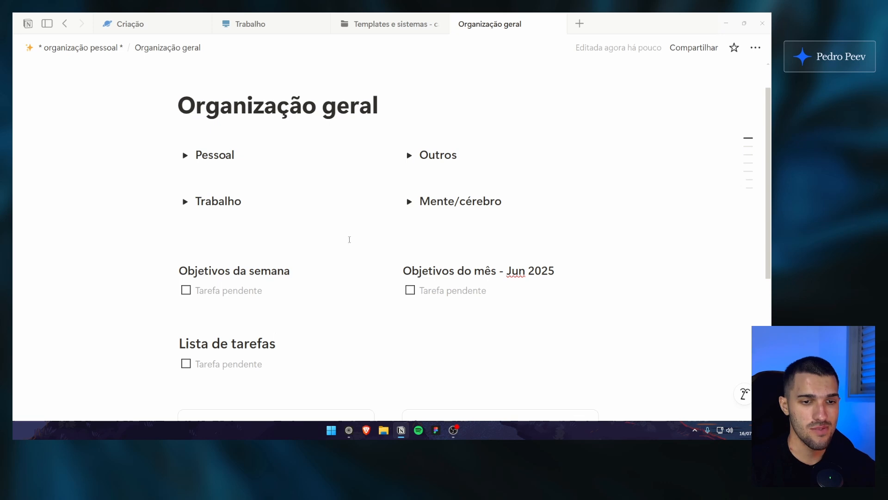
pyautogui.scroll(-3, 333, 238)
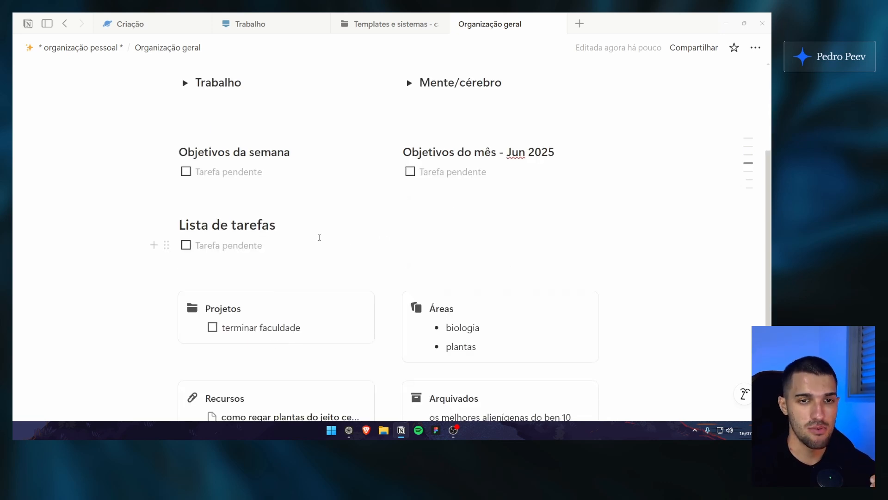
pyautogui.scroll(2, 319, 238)
pyautogui.scroll(-1, 319, 237)
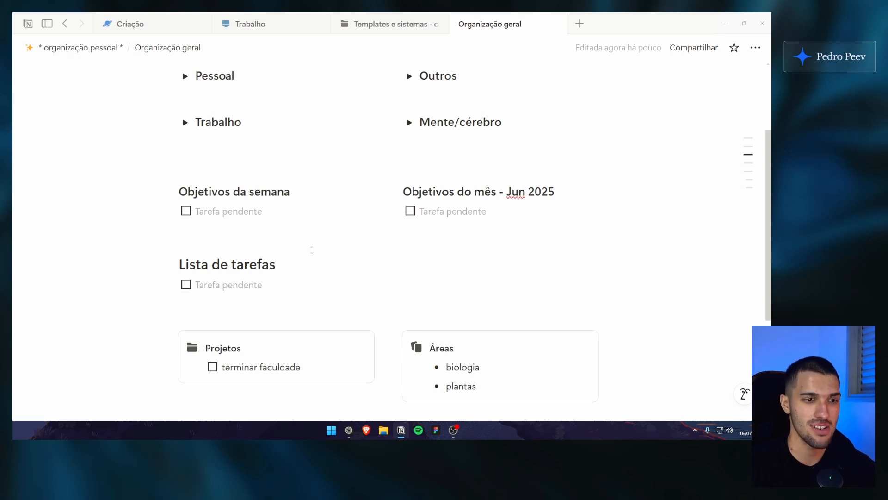
# Review the objectives sections, the "Lista de tarefas" checklist and the P.A.R.A. callouts in the lower part of the page
pyautogui.scroll(-4, 312, 249)
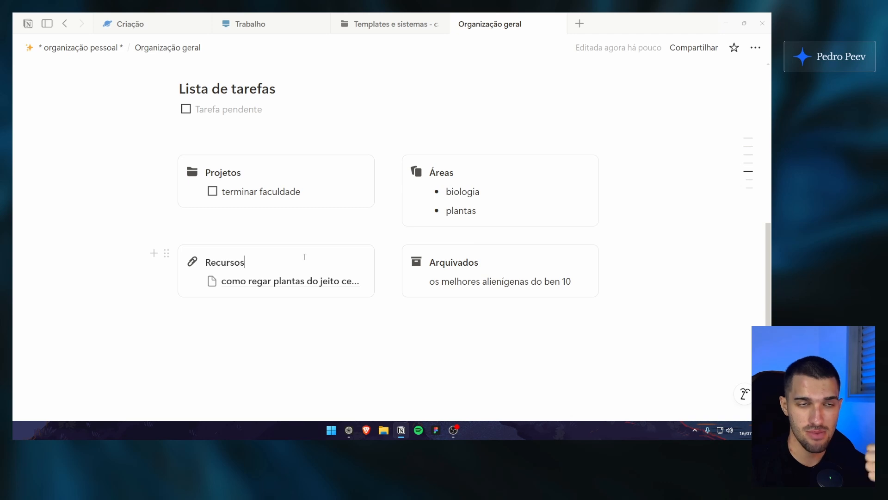
pyautogui.scroll(2, 303, 255)
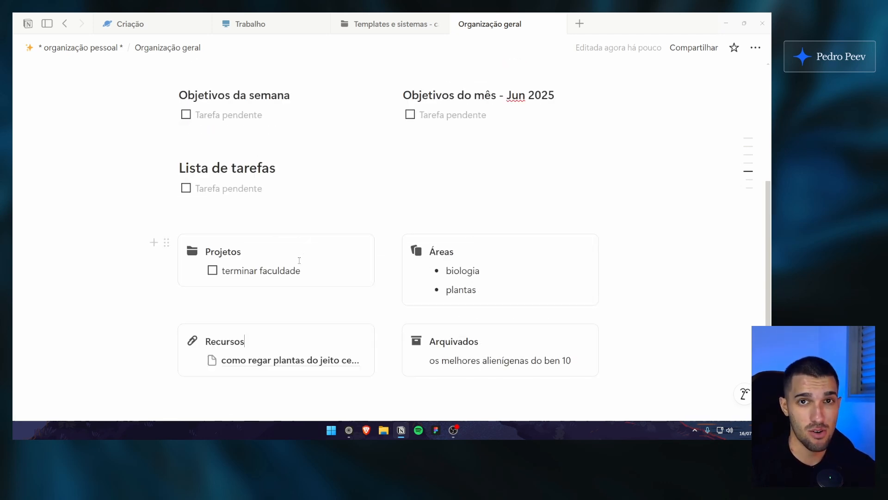
pyautogui.scroll(3, 292, 251)
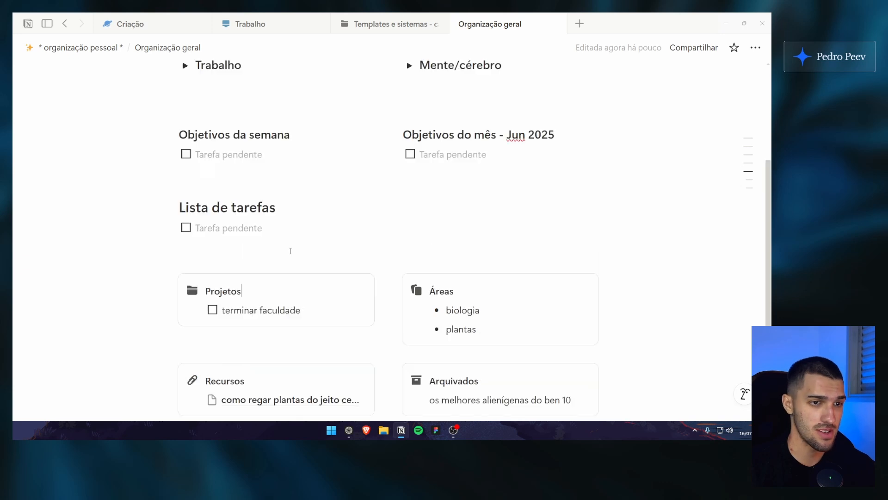
pyautogui.scroll(-1, 289, 247)
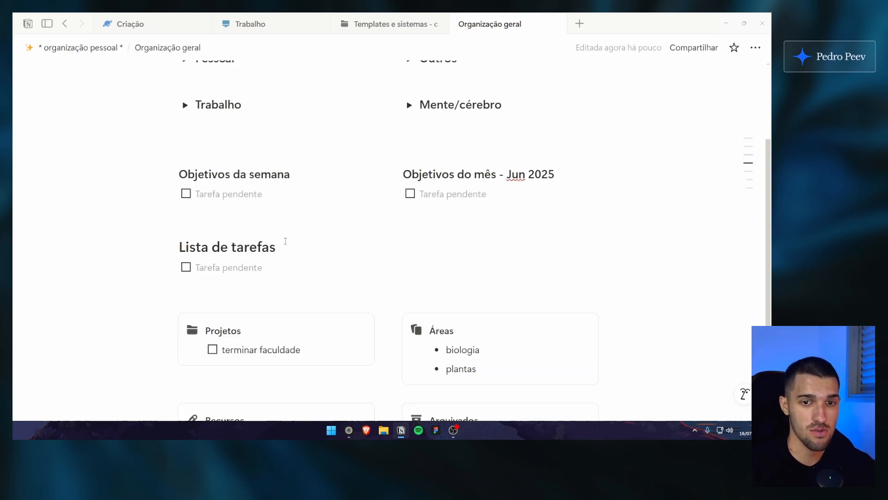
pyautogui.moveTo(768, 202); pyautogui.dragTo(757, 180)
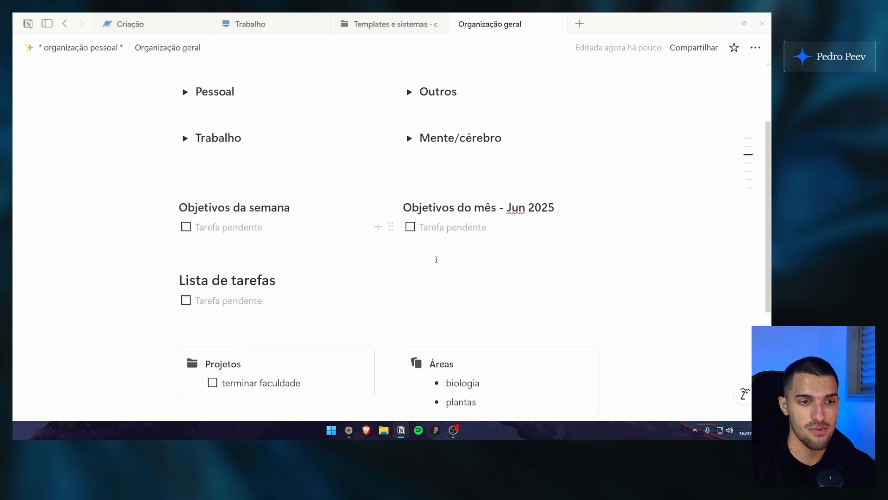
pyautogui.scroll(1, 436, 258)
pyautogui.click(101, 241)
pyautogui.moveTo(109, 349); pyautogui.dragTo(546, 152)
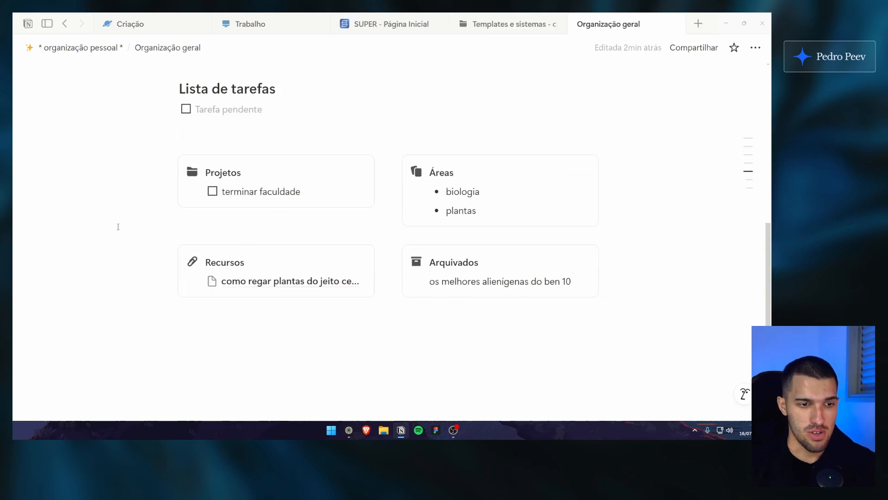
# Look over the whole "Organização geral" page, from the toggle headings below the title down to the "Recursos" and "Arquivados" callouts
pyautogui.scroll(6, 118, 227)
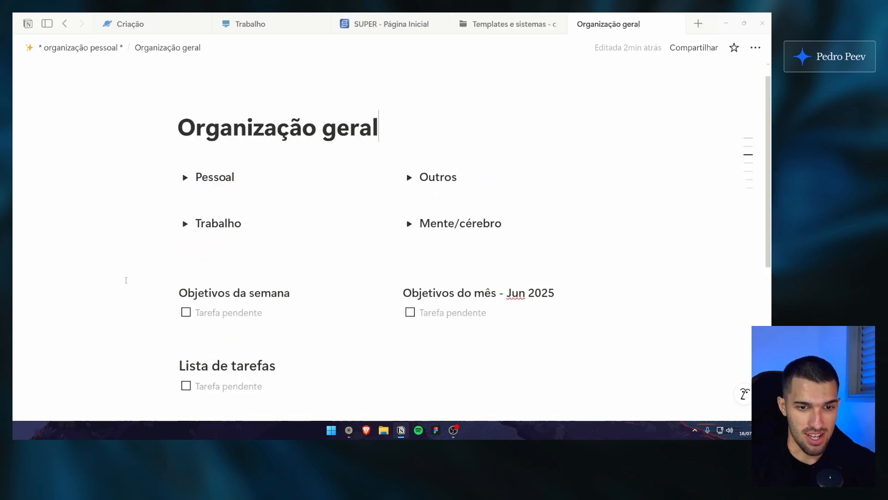
pyautogui.scroll(-6, 127, 278)
pyautogui.scroll(3, 200, 267)
pyautogui.scroll(3, 200, 268)
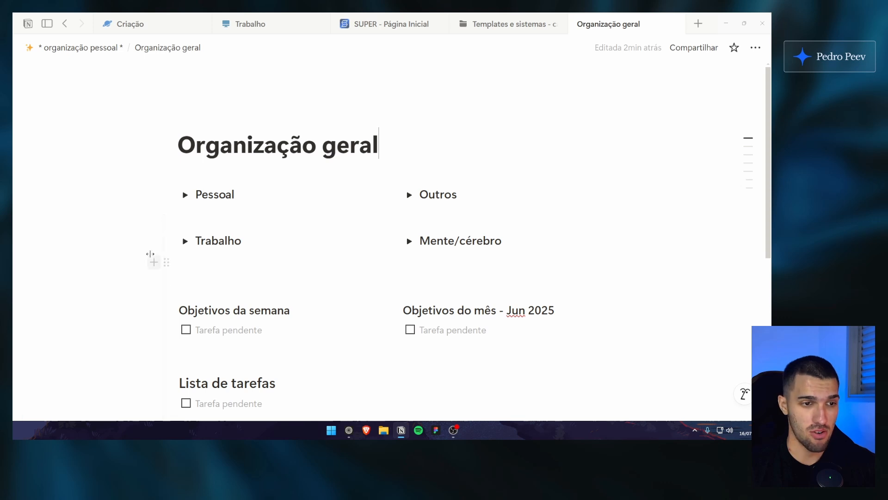
pyautogui.scroll(-2, 151, 252)
pyautogui.scroll(1, 135, 262)
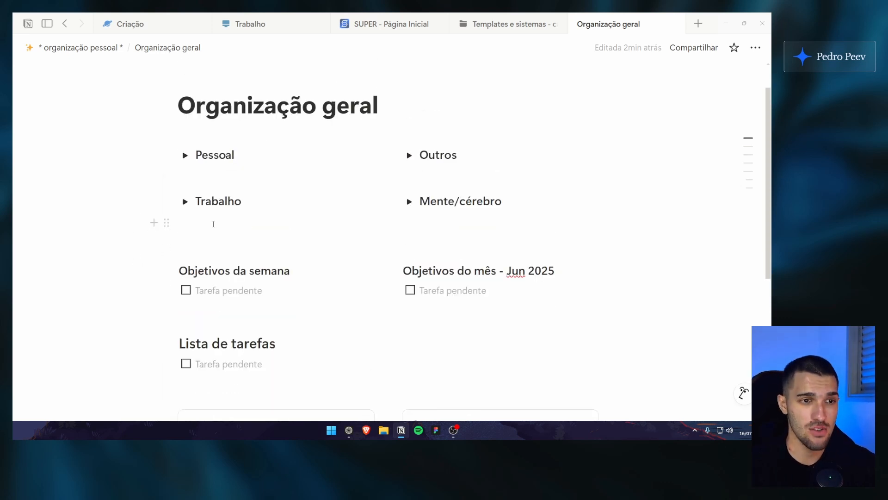
pyautogui.scroll(1, 155, 219)
pyautogui.scroll(-1, 139, 203)
pyautogui.moveTo(104, 161); pyautogui.dragTo(543, 148)
pyautogui.click(501, 162)
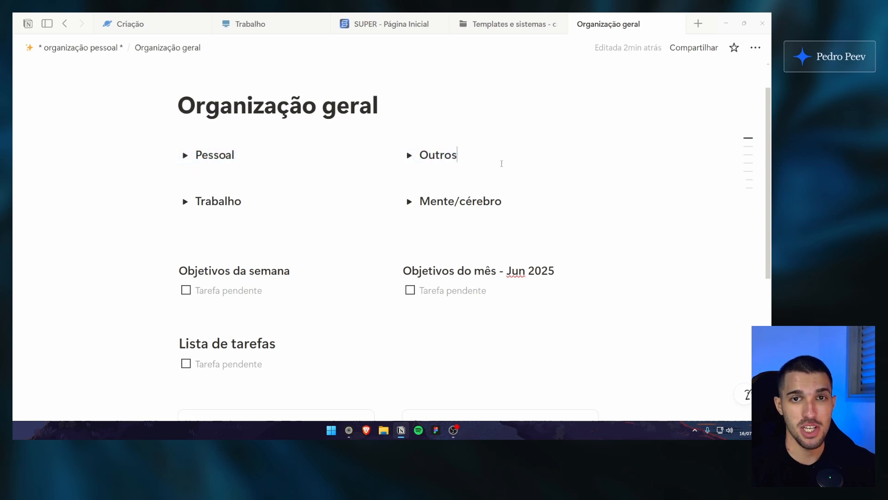
pyautogui.scroll(1, 501, 162)
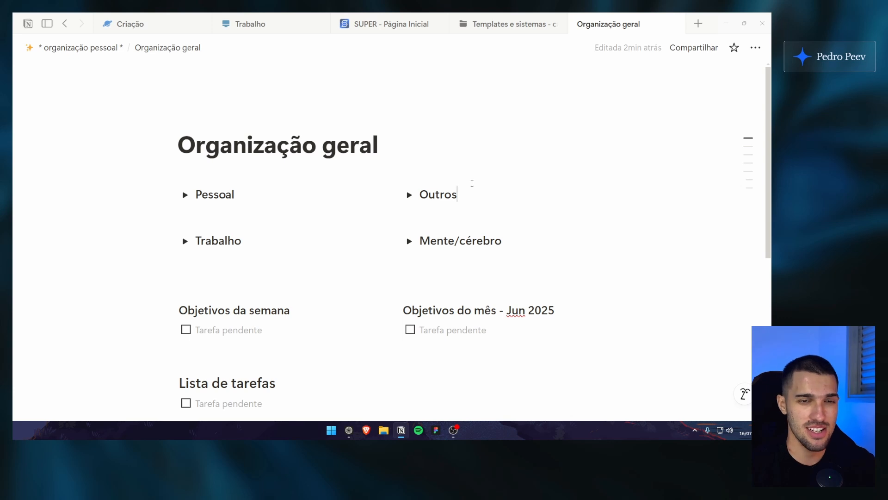
pyautogui.scroll(-2, 472, 181)
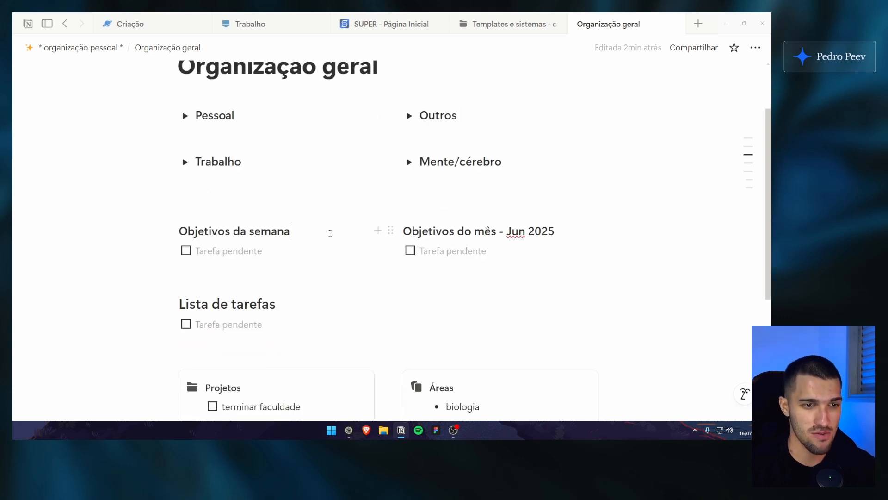
pyautogui.scroll(2, 299, 237)
pyautogui.scroll(-5, 298, 238)
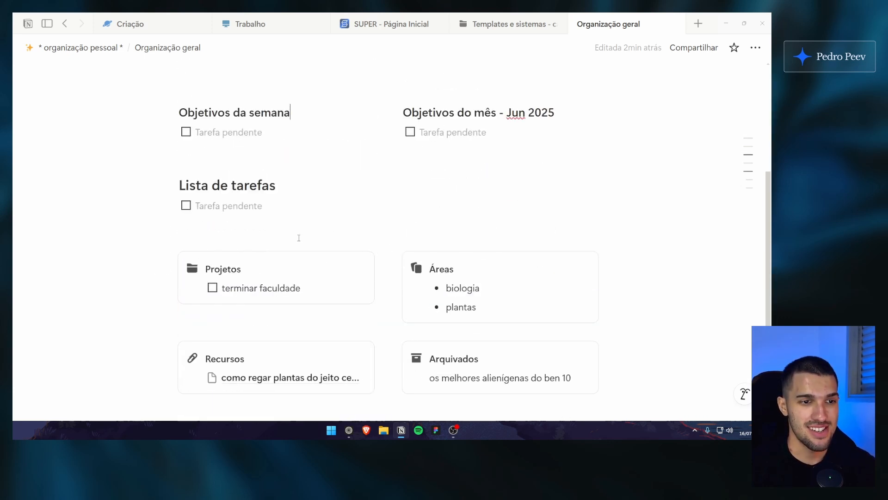
pyautogui.scroll(-2, 298, 237)
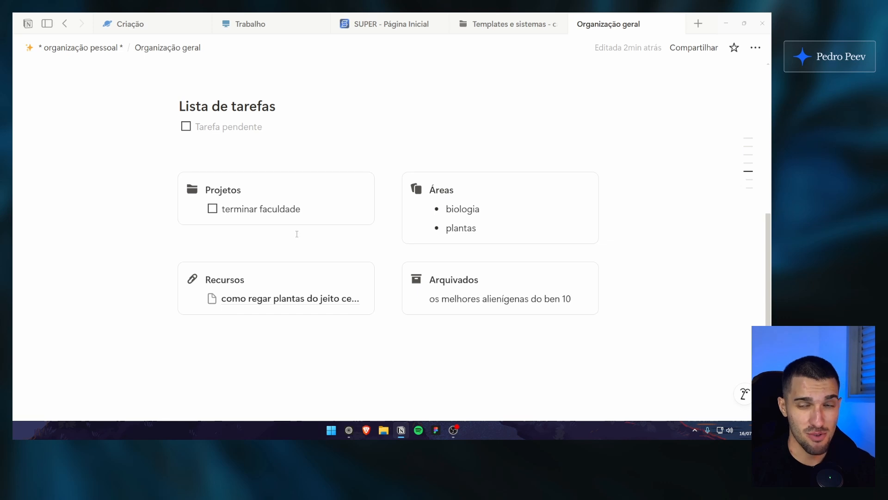
pyautogui.scroll(5, 299, 231)
pyautogui.scroll(-1, 324, 195)
pyautogui.scroll(1, 153, 155)
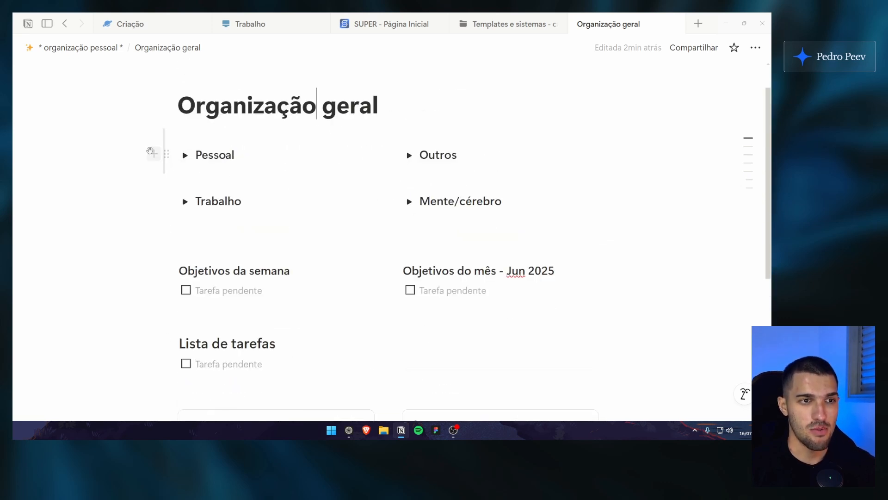
pyautogui.click(151, 151)
pyautogui.click(285, 150)
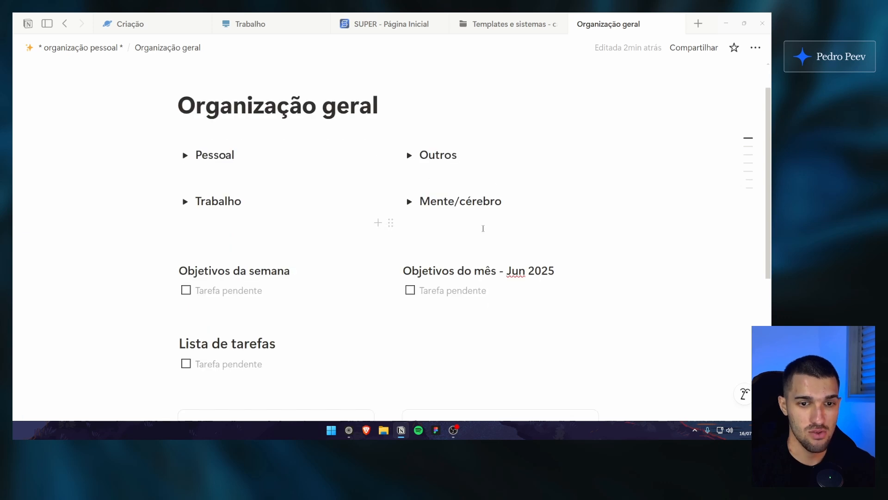
# Switch to the "SUPER - Página Inicial" page and examine its "Navegação" buttons and "Principais" dashboards gallery
pyautogui.click(386, 28)
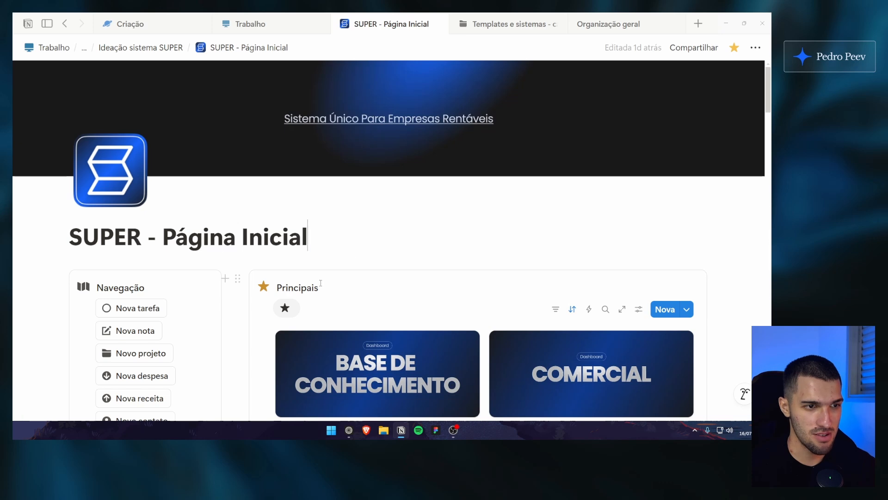
pyautogui.scroll(-3, 340, 247)
pyautogui.click(335, 166)
pyautogui.scroll(3, 322, 264)
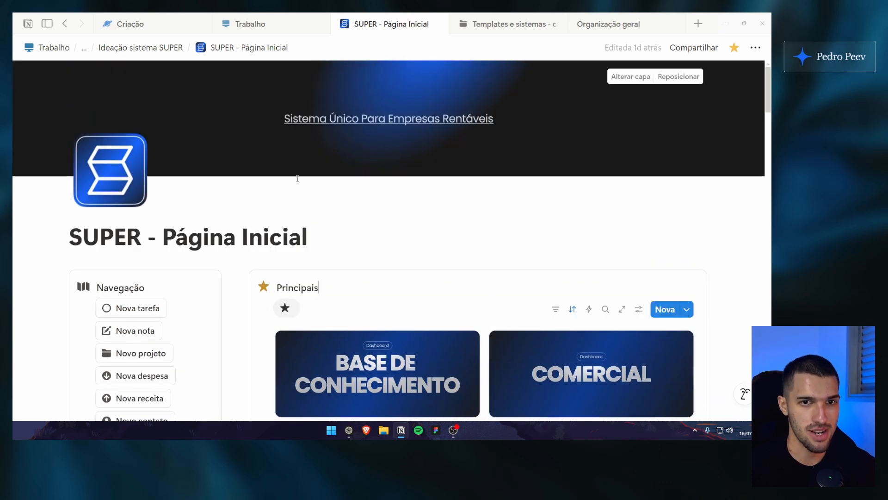
pyautogui.scroll(-2, 331, 209)
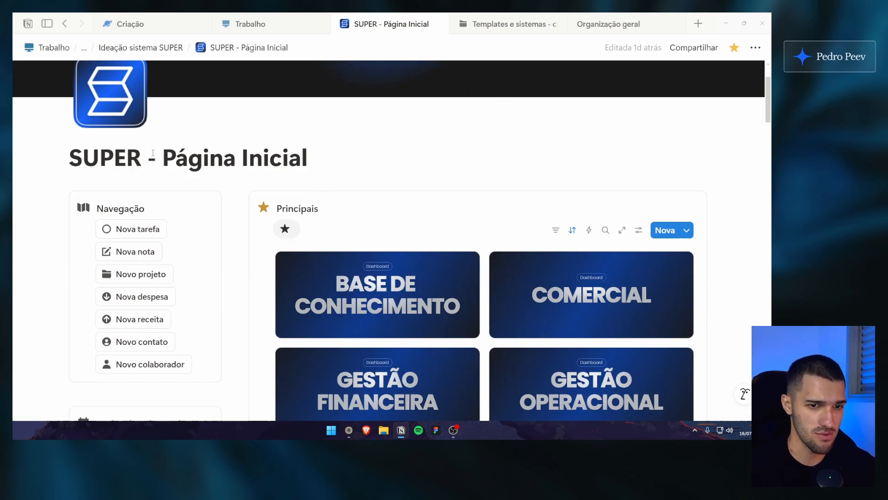
pyautogui.scroll(-5, 263, 177)
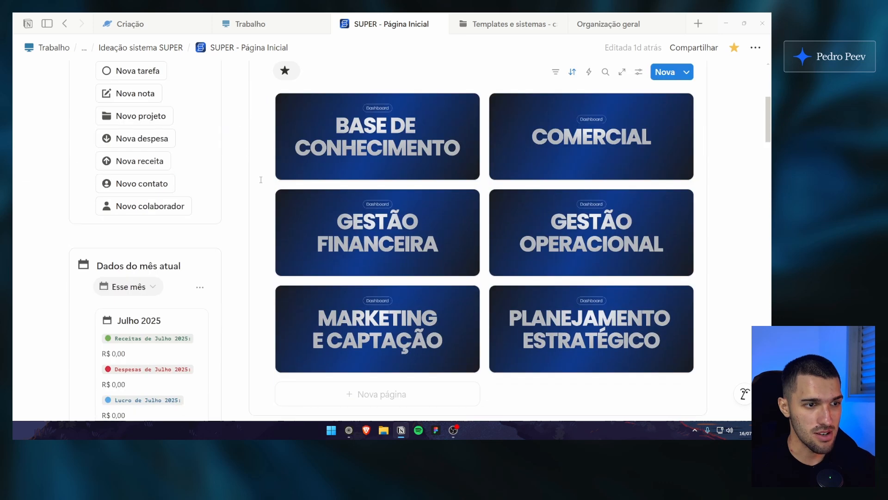
pyautogui.scroll(5, 300, 319)
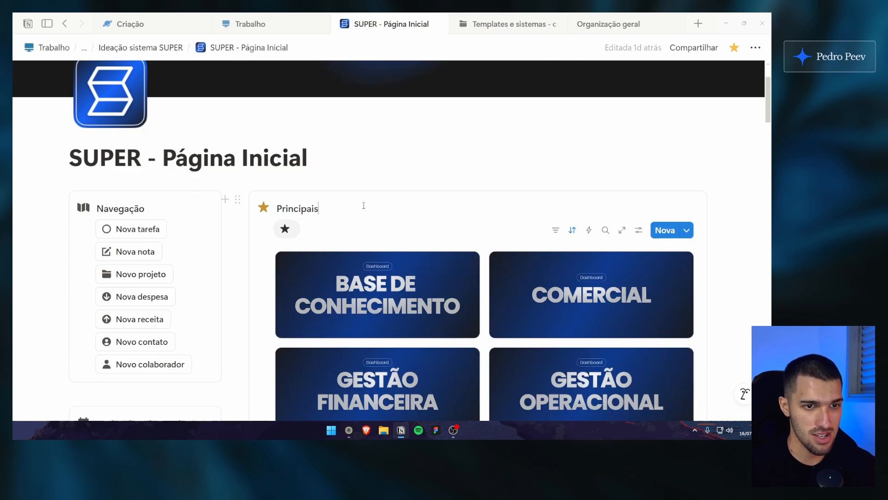
# Reduce the zoom level and highlight "Página Inicial" in the SUPER page title as the example of a home page
pyautogui.hotkey('ctrl', '-')
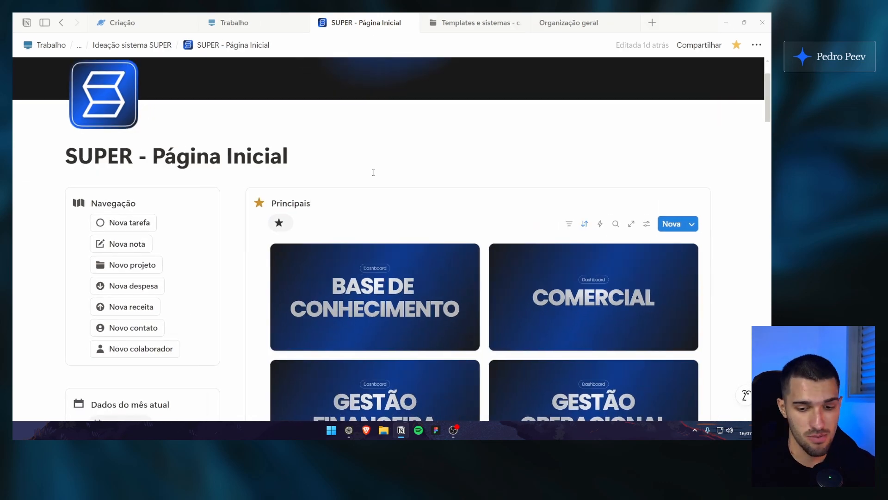
pyautogui.scroll(2, 370, 175)
pyautogui.click(327, 230)
pyautogui.scroll(-2, 305, 227)
pyautogui.click(158, 150)
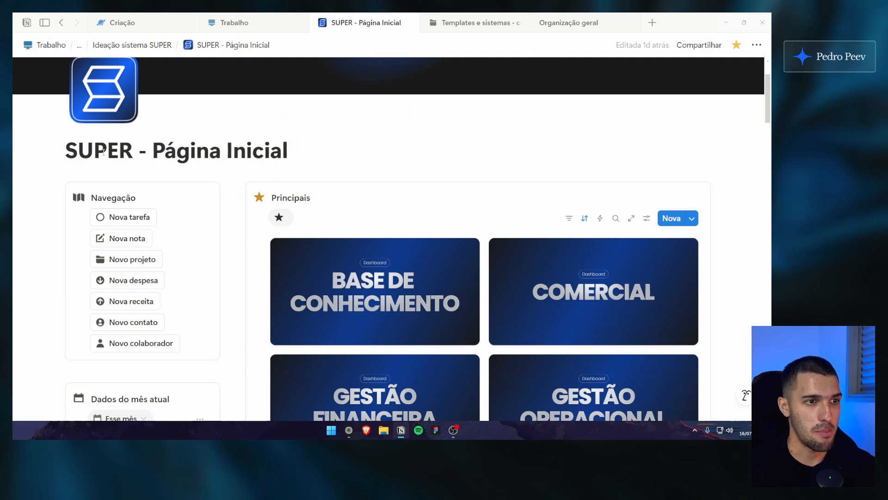
pyautogui.moveTo(159, 151); pyautogui.dragTo(288, 151)
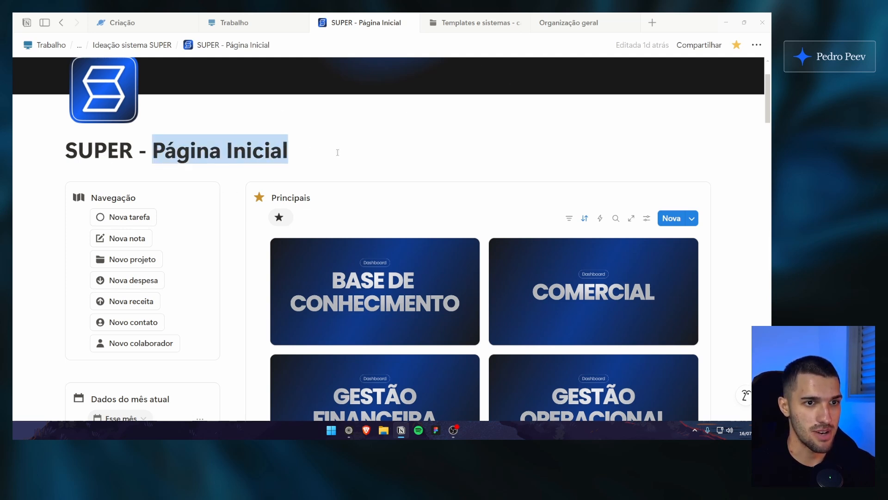
pyautogui.click(286, 154)
# Return to the "Organização geral" page and expand the "Pessoal", "Outros", "Trabalho" and "Mente/cérebro" toggle headings
pyautogui.hotkey('ctrl', 'Tab')
pyautogui.hotkey('ctrl', 'Tab')
pyautogui.scroll(1, 317, 155)
pyautogui.moveTo(231, 137); pyautogui.dragTo(363, 137)
pyautogui.click(374, 137)
pyautogui.click(198, 182)
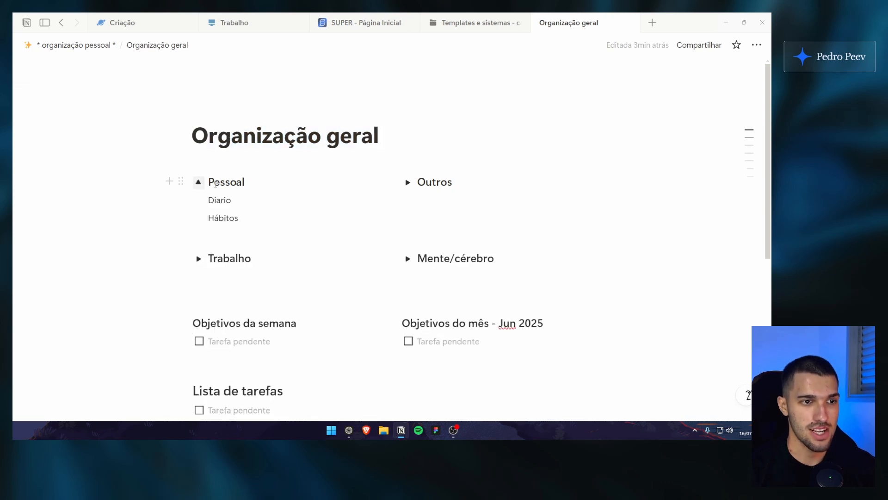
pyautogui.click(406, 185)
pyautogui.click(198, 258)
pyautogui.click(408, 258)
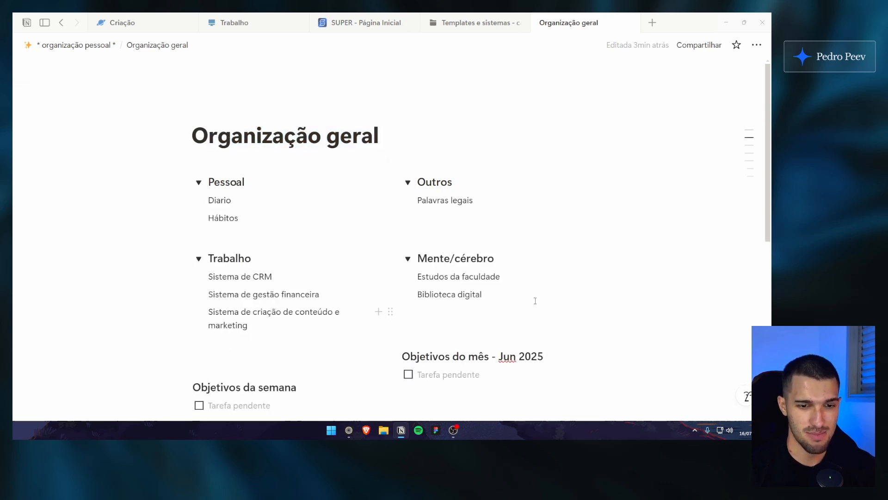
# Point out the systems listed under "Trabalho" by highlighting them, especially "Sistema de CRM"
pyautogui.moveTo(392, 309); pyautogui.dragTo(207, 278)
pyautogui.click(326, 277)
pyautogui.click(333, 297)
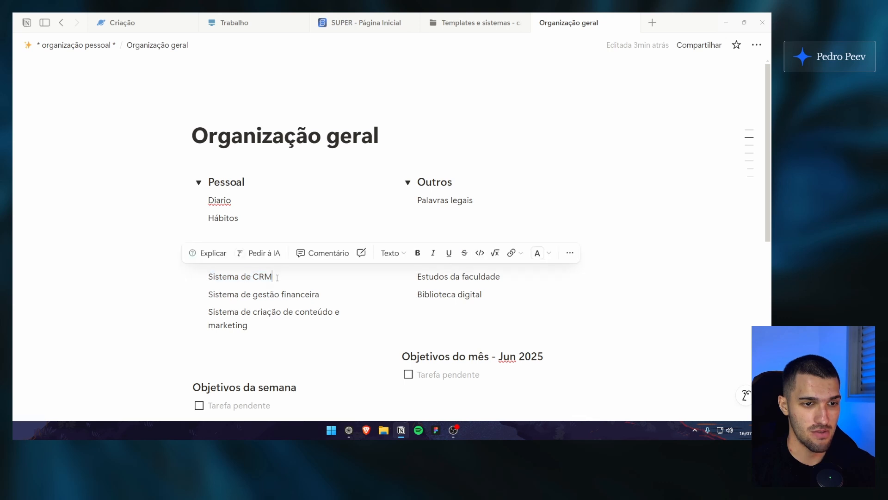
pyautogui.click(276, 277)
pyautogui.moveTo(274, 276); pyautogui.dragTo(226, 276)
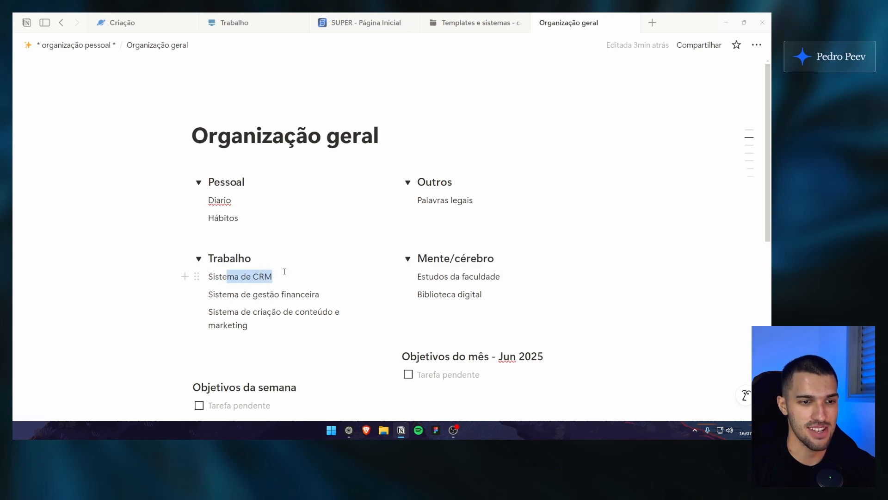
pyautogui.click(285, 271)
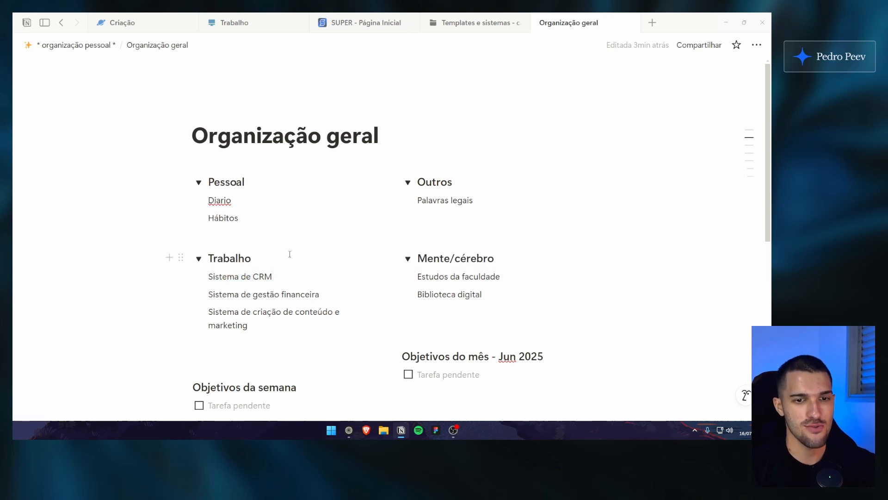
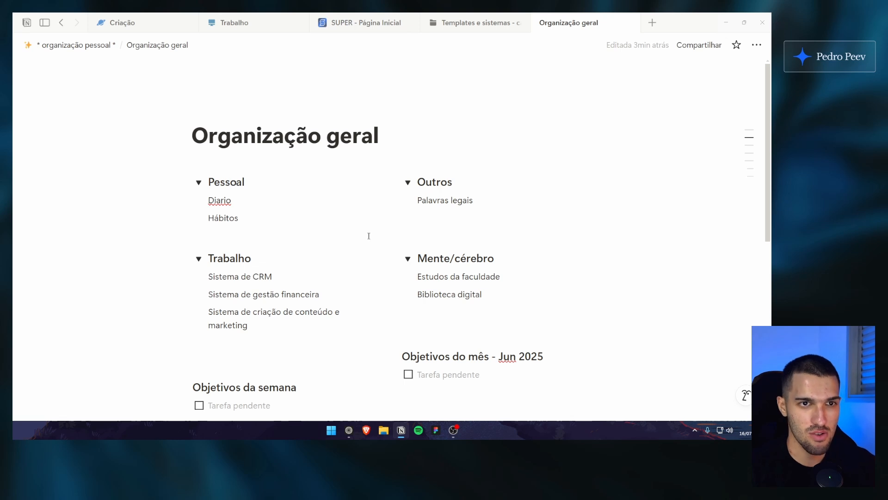
# Compare the "SUPER - Página Inicial" dashboards with "Organização geral", and open the "Gestão financeira" dashboard from the gallery in a new tab
pyautogui.click(370, 22)
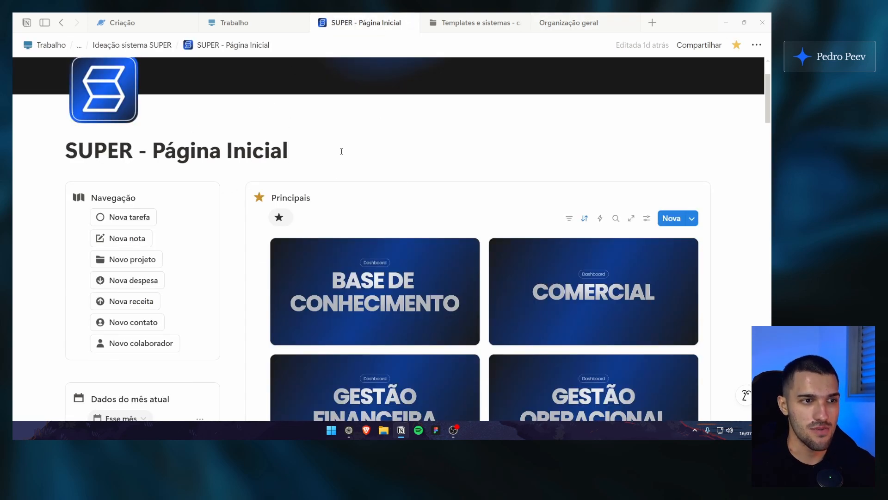
pyautogui.scroll(-1, 440, 204)
pyautogui.scroll(-3, 462, 249)
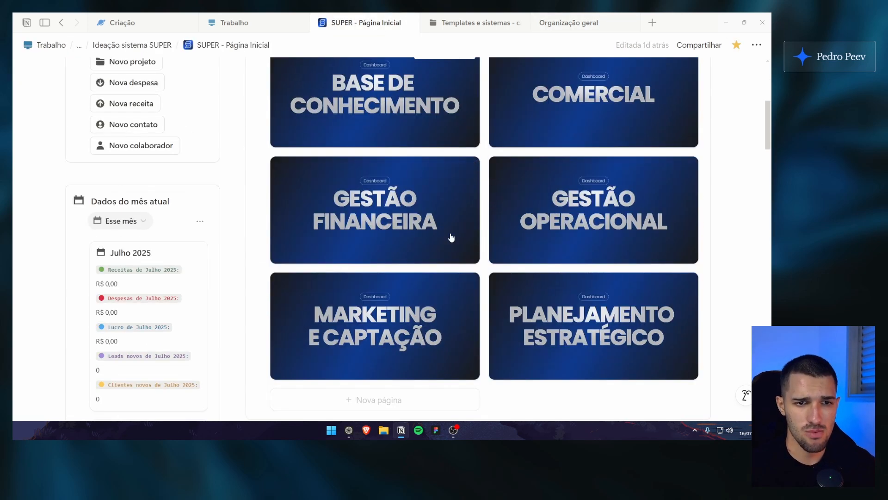
pyautogui.scroll(1, 484, 173)
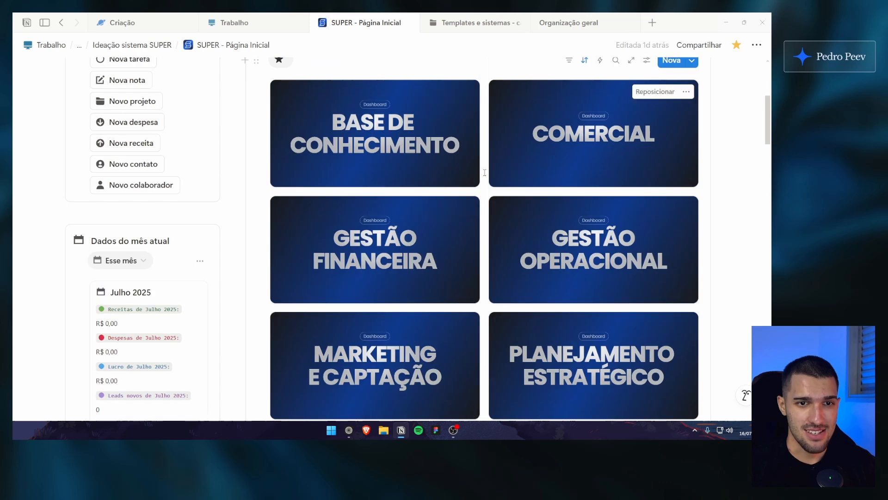
pyautogui.click(568, 23)
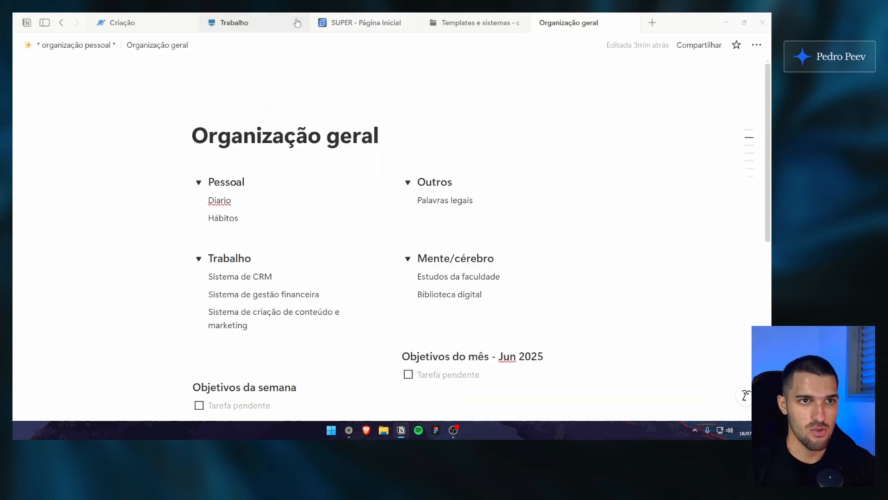
pyautogui.click(361, 22)
pyautogui.middleClick(400, 244)
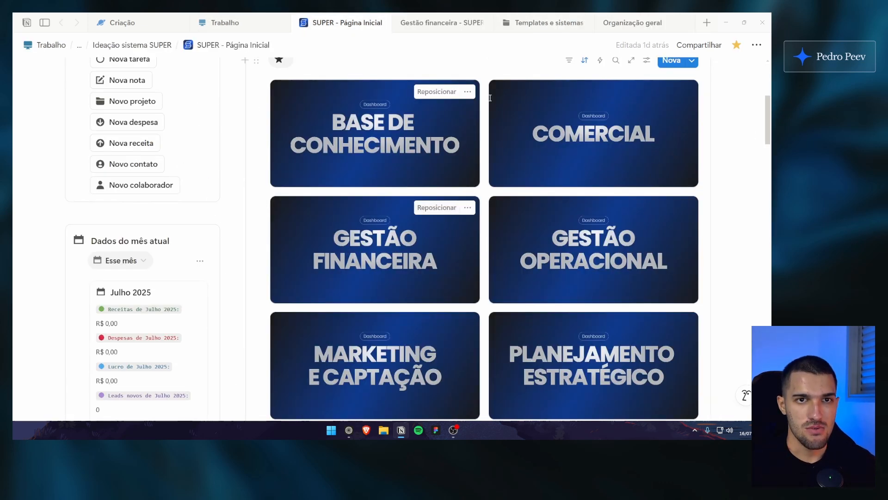
# Switch to the "Gestão financeira - SUPER" dashboard and point out its page title by highlighting it
pyautogui.click(437, 22)
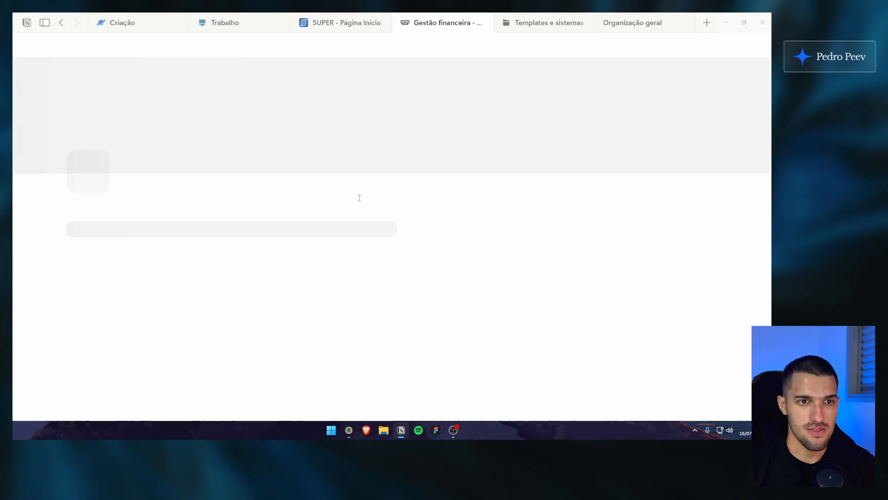
pyautogui.moveTo(103, 231); pyautogui.dragTo(294, 231)
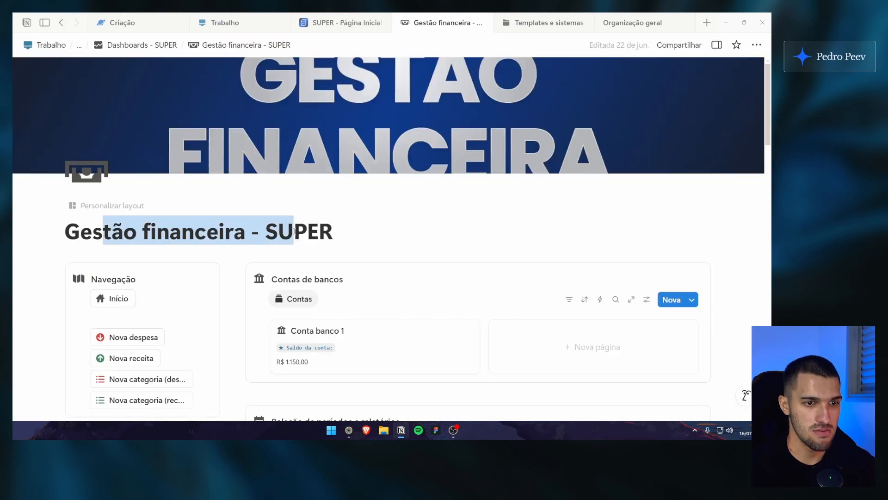
pyautogui.click(294, 232)
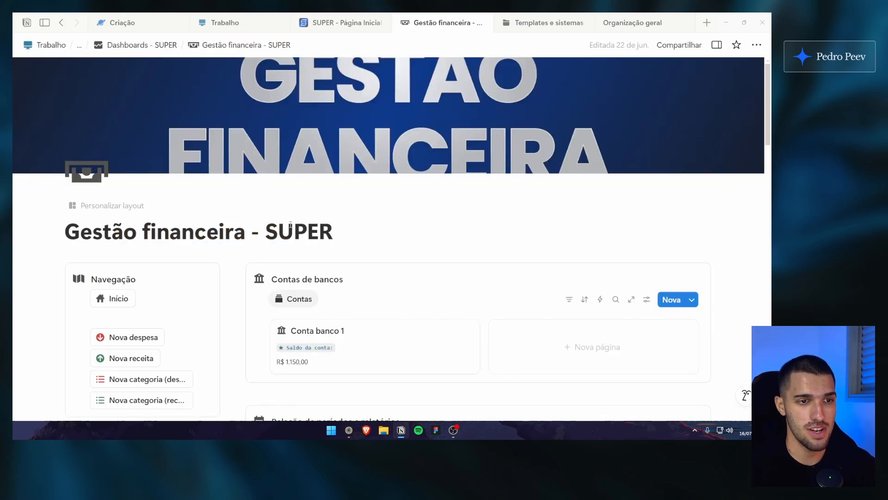
pyautogui.scroll(-3, 185, 121)
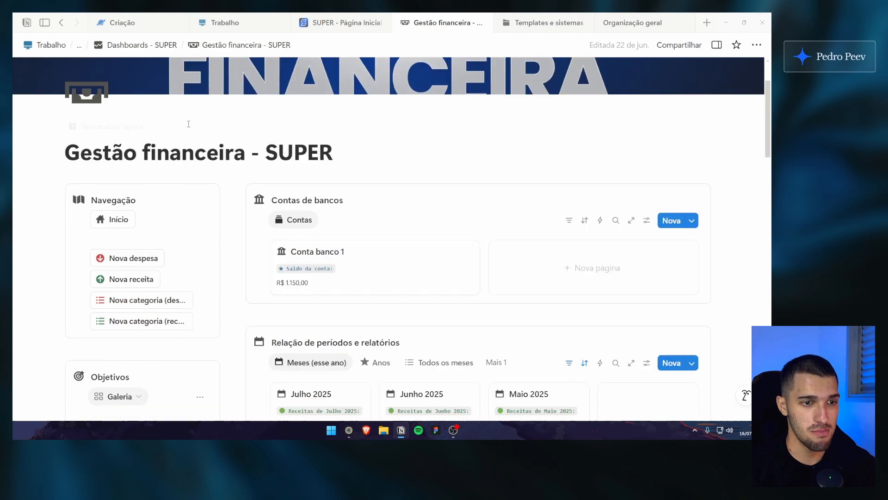
pyautogui.scroll(3, 188, 123)
pyautogui.scroll(-3, 259, 88)
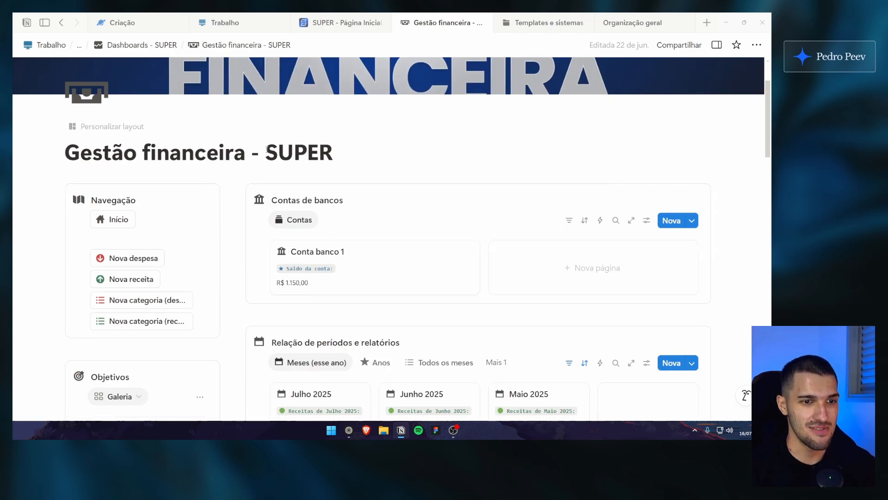
# Skim the finance dashboard from "Contas de bancos" through "Calendário" down to the income and expense categories
pyautogui.scroll(-1, 273, 153)
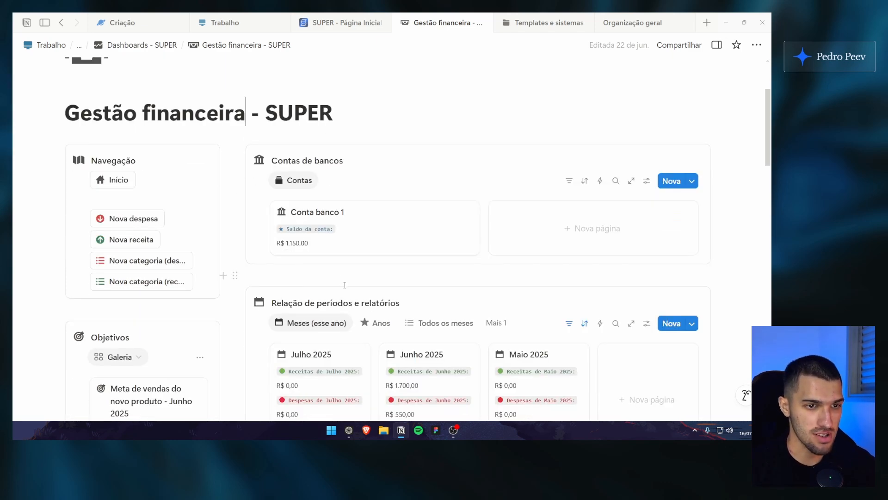
pyautogui.scroll(-2, 380, 202)
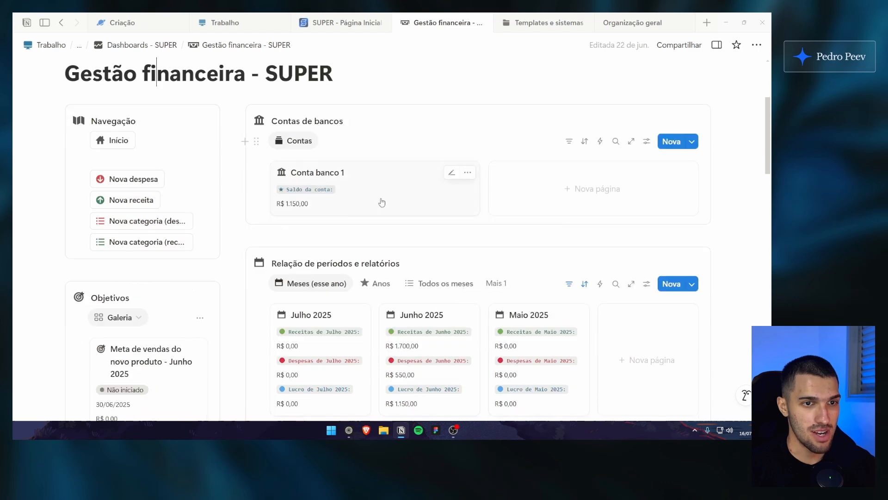
pyautogui.scroll(-2, 385, 231)
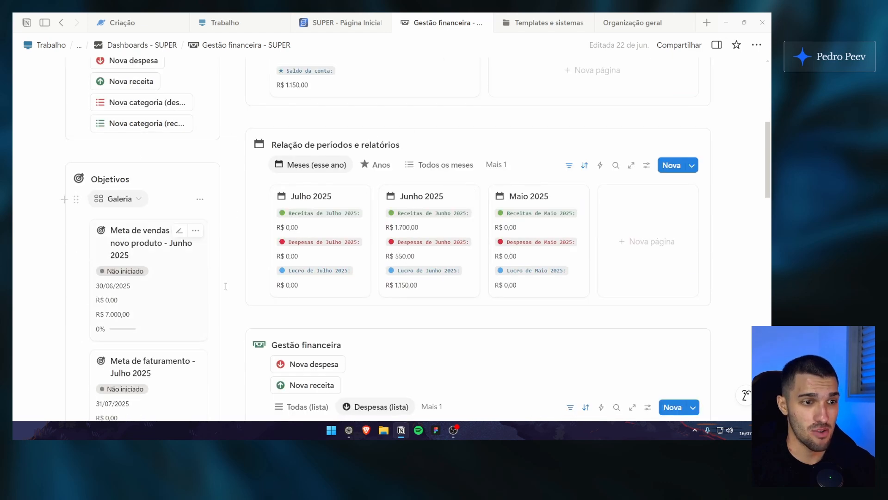
pyautogui.scroll(-9, 383, 228)
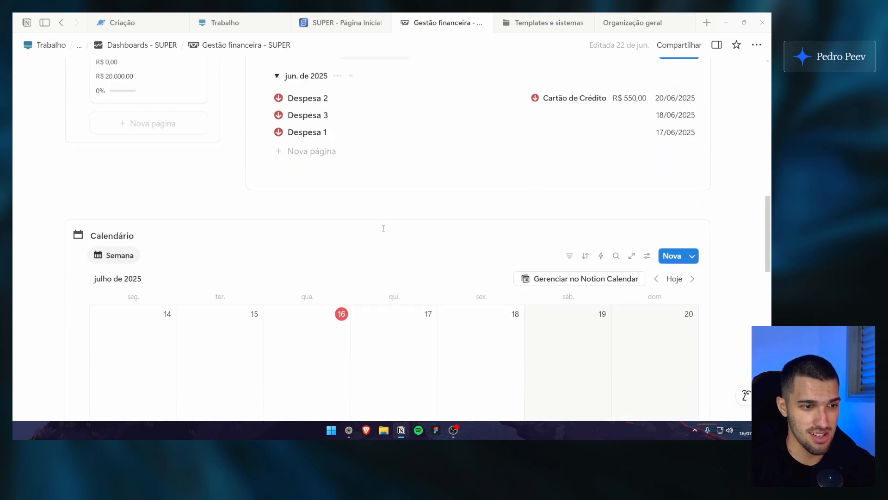
pyautogui.scroll(-2, 383, 228)
pyautogui.scroll(-7, 372, 232)
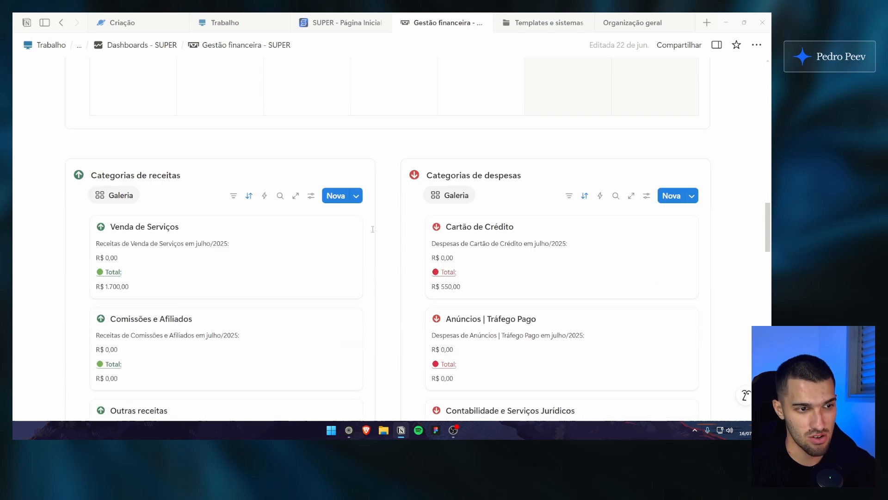
pyautogui.scroll(20, 250, 273)
# Highlight the "Contas de bancos" heading, and examine the navigation buttons and the "Objetivos" gallery
pyautogui.scroll(-1, 264, 258)
pyautogui.moveTo(287, 160); pyautogui.dragTo(324, 160)
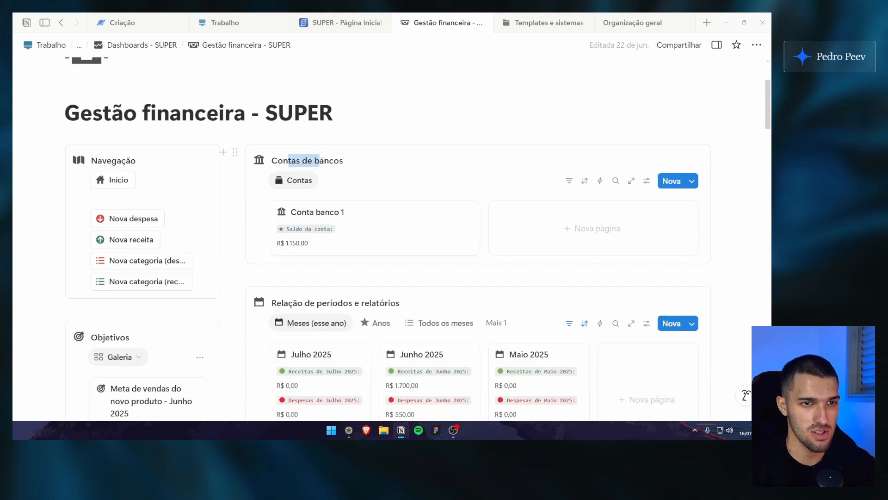
pyautogui.click(329, 160)
pyautogui.scroll(-1, 321, 222)
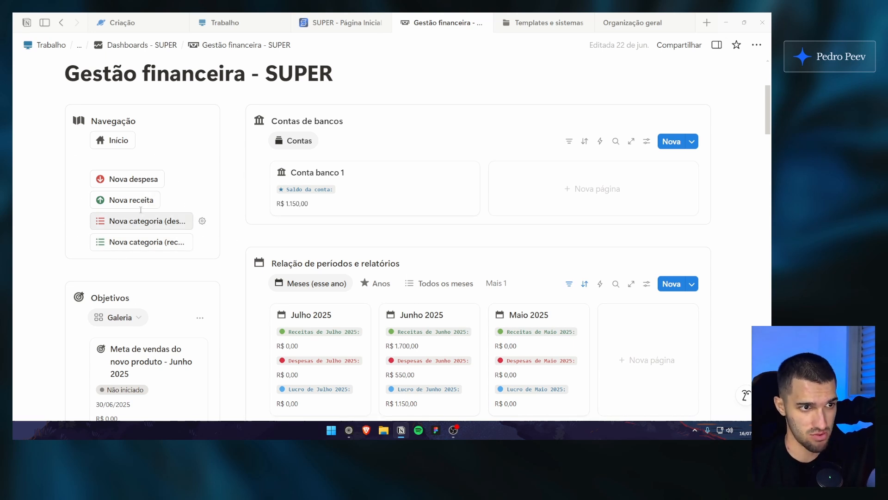
pyautogui.scroll(-4, 153, 218)
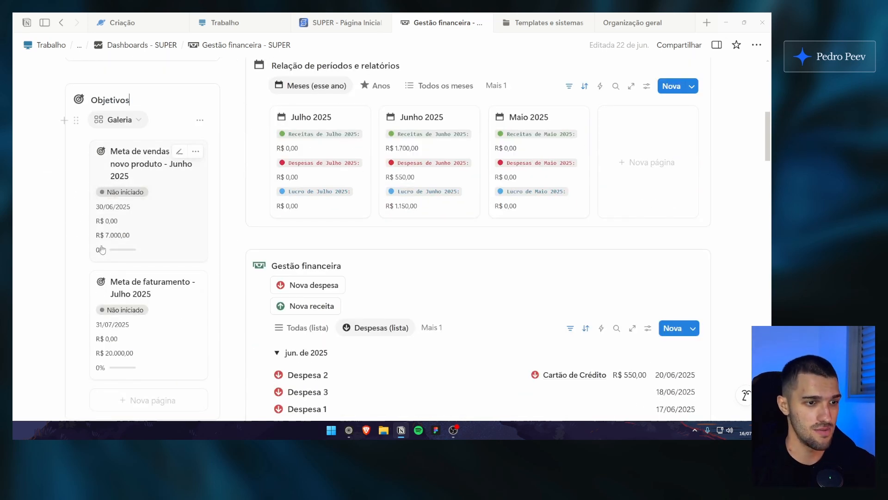
pyautogui.scroll(1, 195, 264)
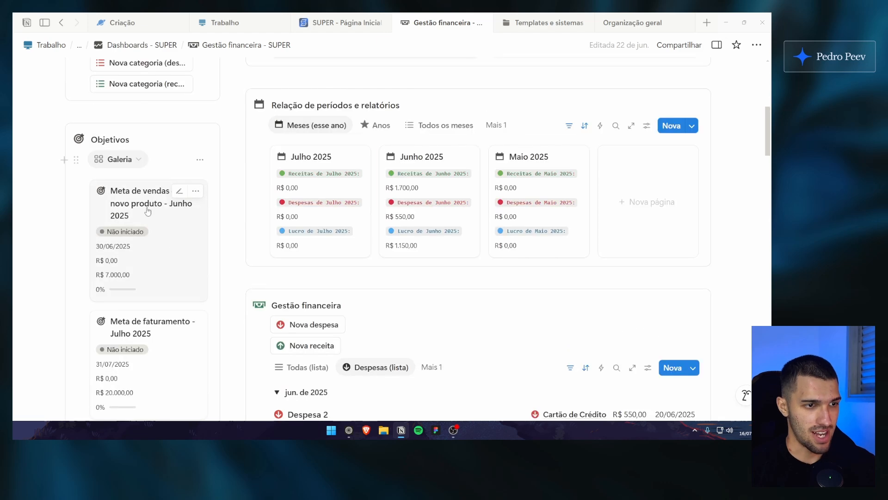
pyautogui.scroll(2, 162, 191)
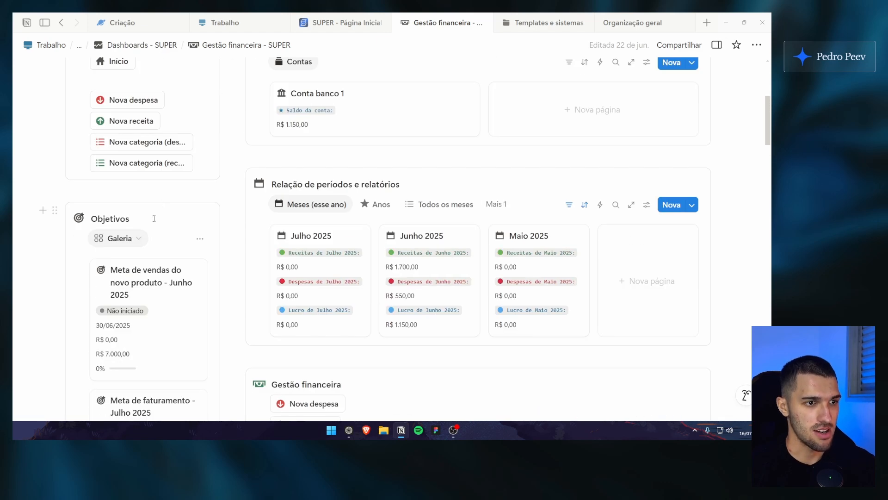
pyautogui.scroll(-2, 154, 219)
pyautogui.scroll(1, 217, 328)
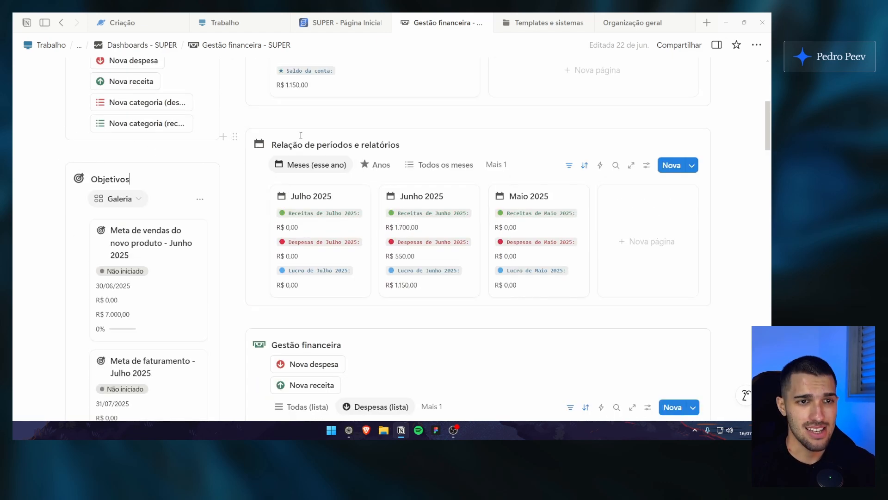
# Highlight the "Relação de períodos e relatórios" heading, and examine the monthly cards and the "Gestão financeira" list
pyautogui.moveTo(293, 144); pyautogui.dragTo(391, 146)
pyautogui.click(417, 148)
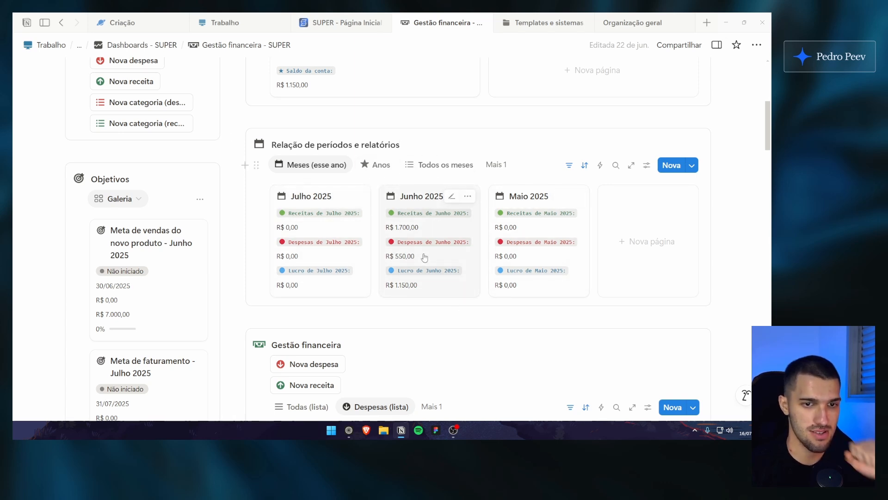
pyautogui.scroll(-3, 373, 177)
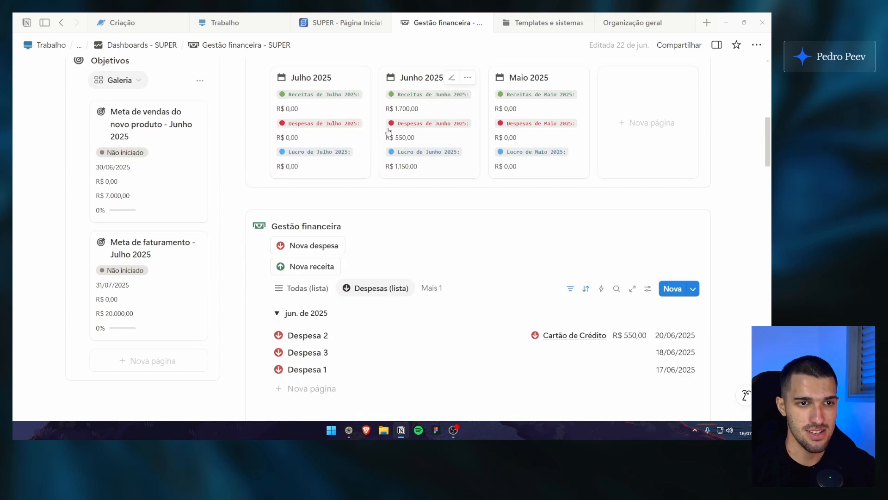
pyautogui.scroll(-2, 323, 185)
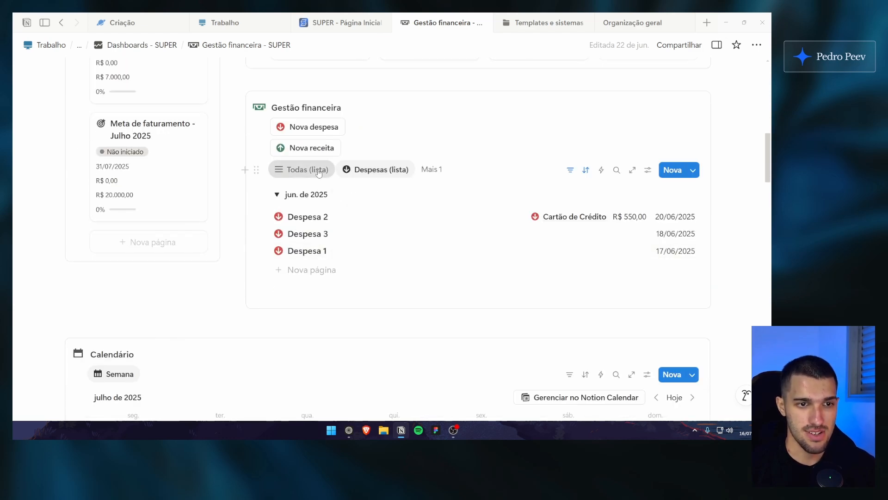
pyautogui.click(300, 169)
pyautogui.scroll(10, 305, 208)
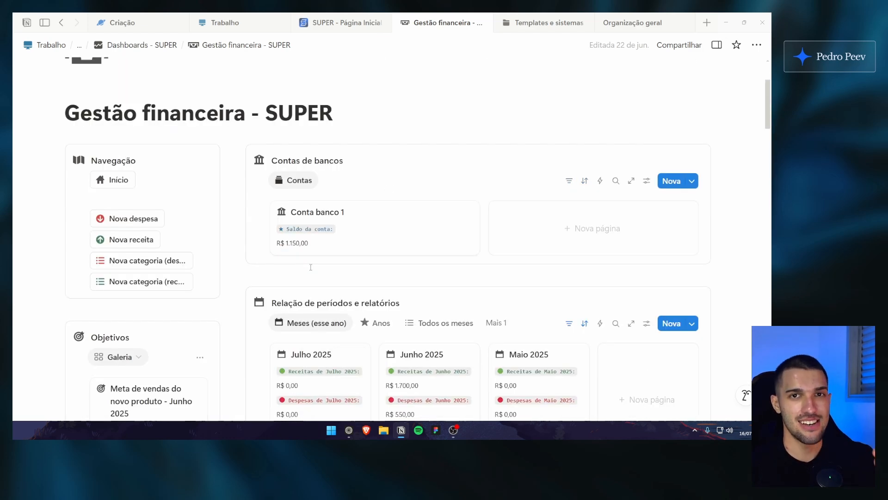
pyautogui.scroll(3, 271, 235)
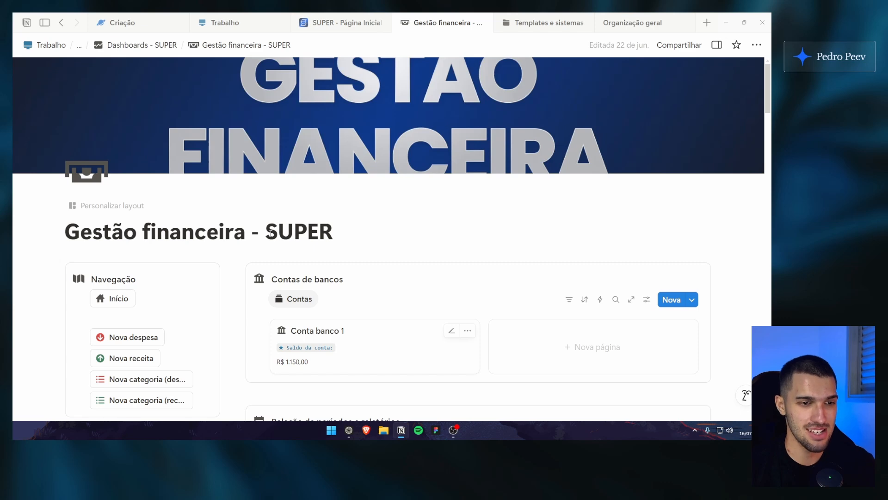
# Inspect the formula behind the account balance of "Conta banco 1" and close the formula editor
pyautogui.scroll(-2, 271, 233)
pyautogui.click(328, 200)
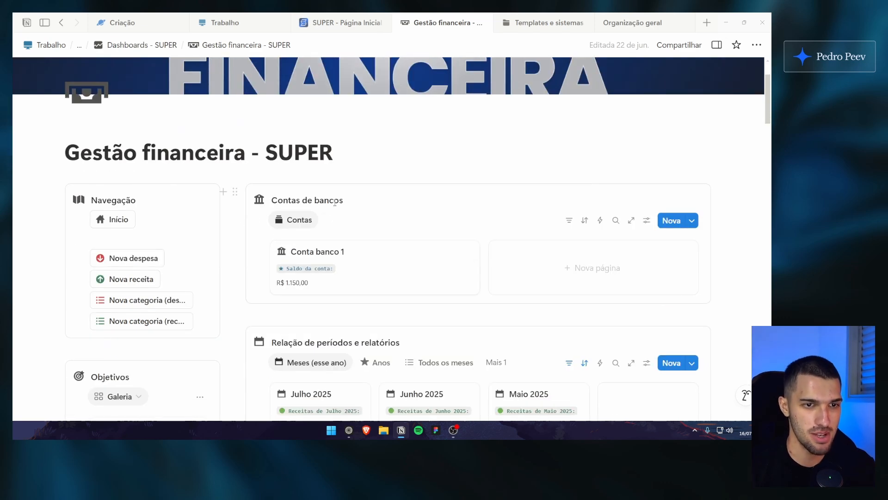
pyautogui.click(293, 283)
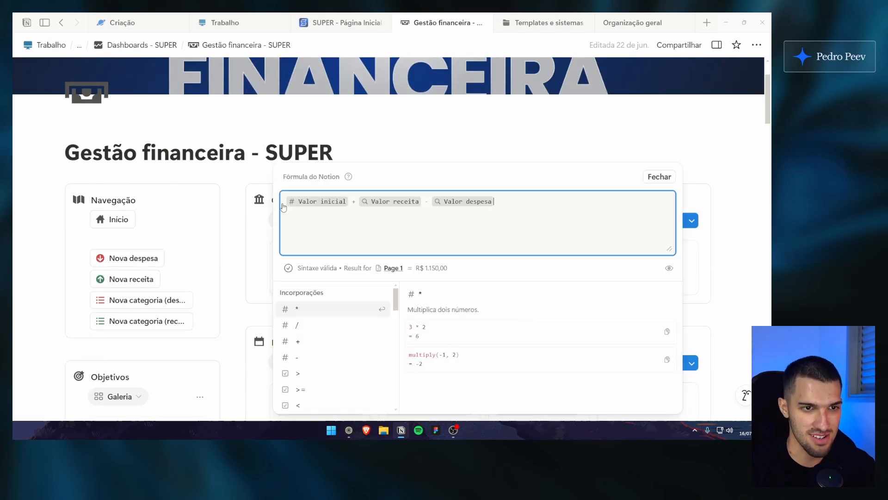
pyautogui.press('Escape')
pyautogui.click(308, 200)
# Review the "Relação de períodos e relatórios" section together with the goals under "Objetivos"
pyautogui.scroll(-4, 319, 245)
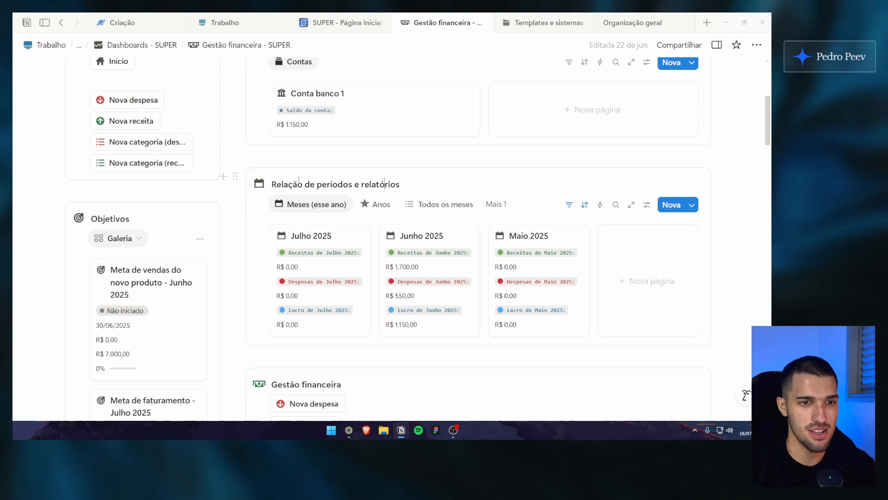
pyautogui.click(402, 184)
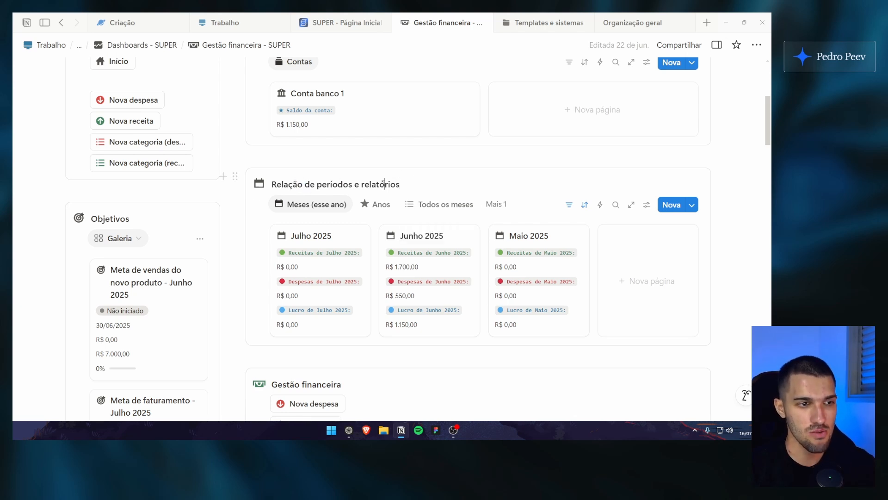
pyautogui.scroll(-2, 384, 185)
pyautogui.click(153, 144)
pyautogui.scroll(4, 146, 294)
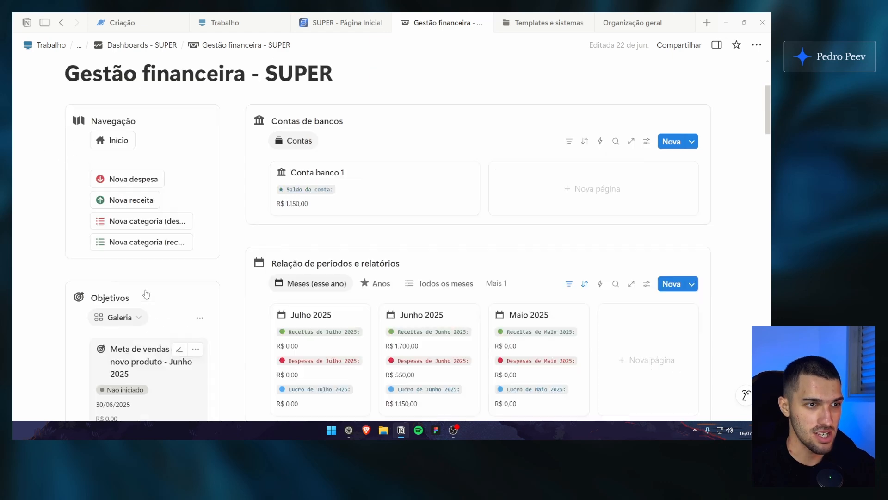
pyautogui.scroll(-10, 146, 294)
pyautogui.scroll(5, 169, 258)
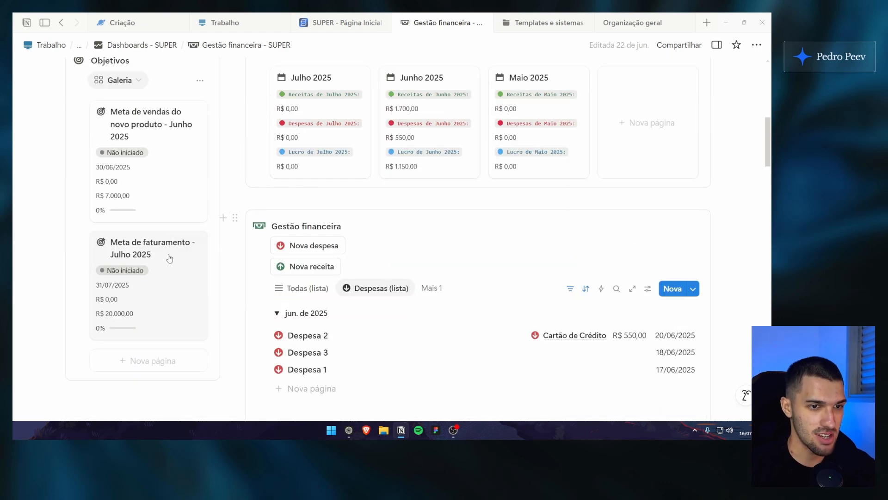
# Examine the "Gestão financeira" section, checking its "Todas (lista)" view and returning to "Despesas (lista)"
pyautogui.click(351, 225)
pyautogui.scroll(-3, 351, 225)
pyautogui.scroll(2, 351, 225)
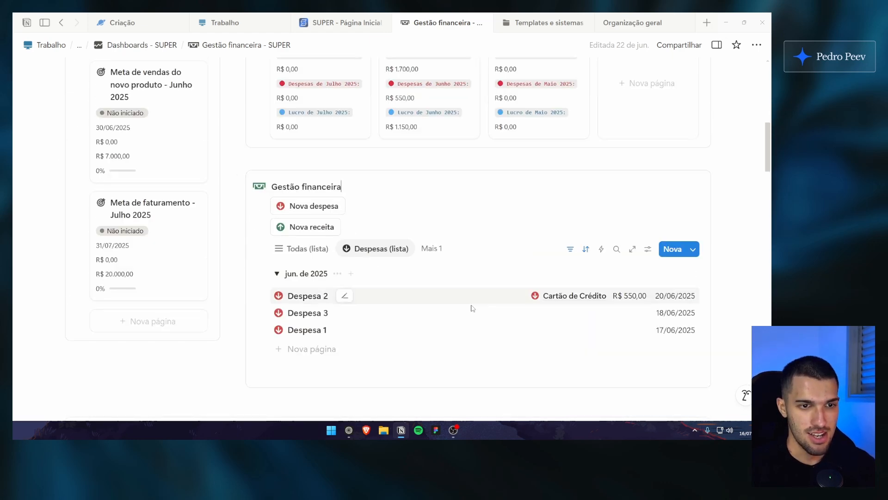
pyautogui.click(307, 248)
pyautogui.click(370, 249)
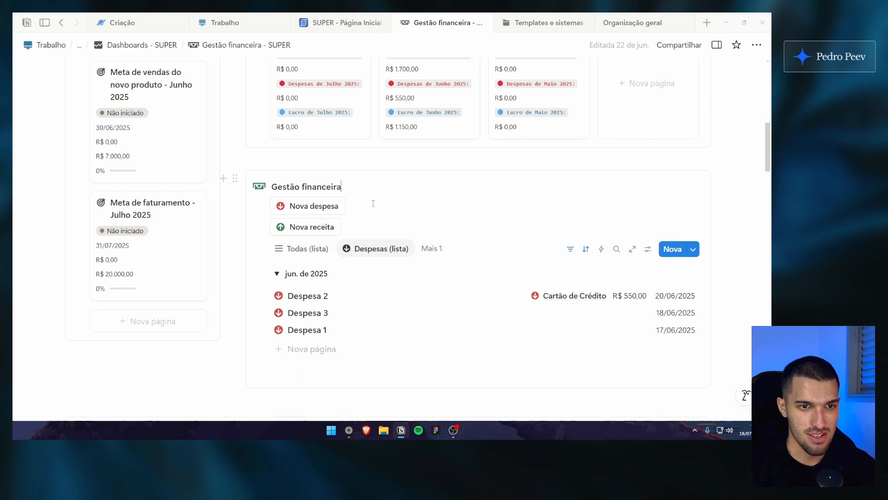
pyautogui.scroll(-5, 373, 204)
pyautogui.scroll(10, 276, 281)
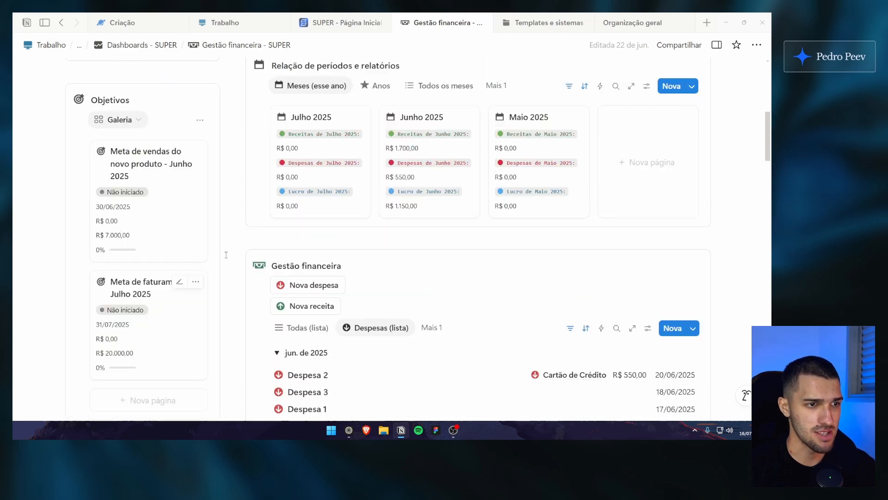
# Browse the "Calendário" weekly view to the week of 16 to 22 June 2025 and examine its income and expense entries
pyautogui.scroll(-11, 220, 250)
pyautogui.scroll(-1, 425, 136)
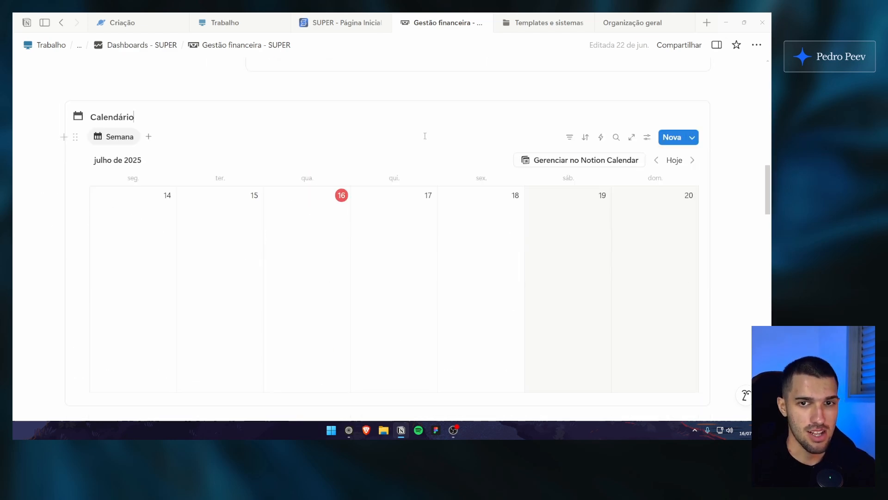
pyautogui.scroll(-1, 592, 155)
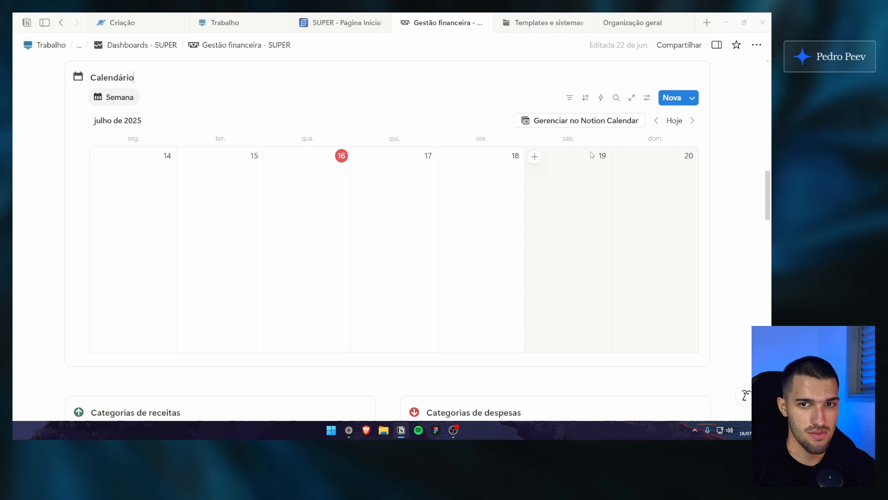
pyautogui.click(660, 123)
pyautogui.click(660, 123)
pyautogui.click(660, 123)
pyautogui.click(661, 123)
pyautogui.click(660, 123)
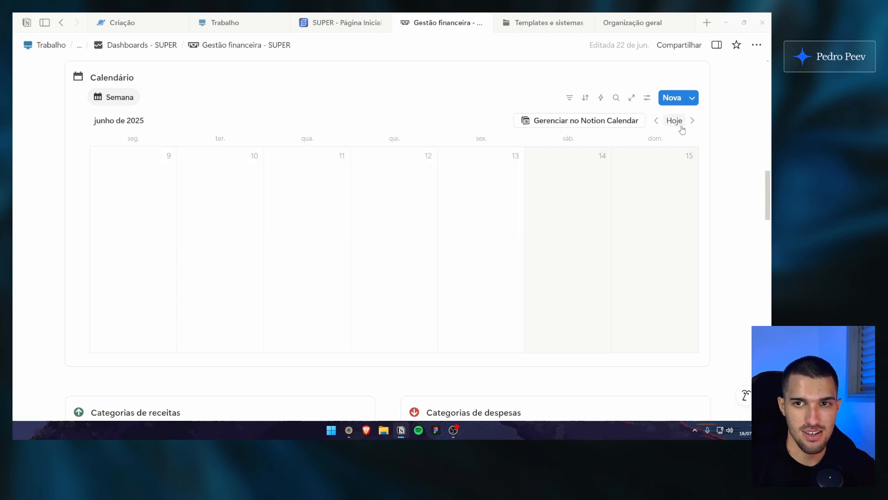
pyautogui.click(692, 120)
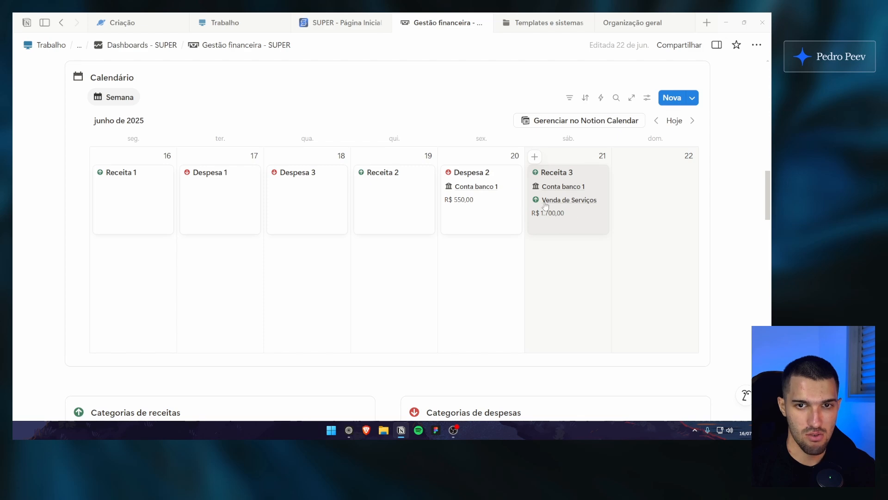
pyautogui.scroll(10, 612, 240)
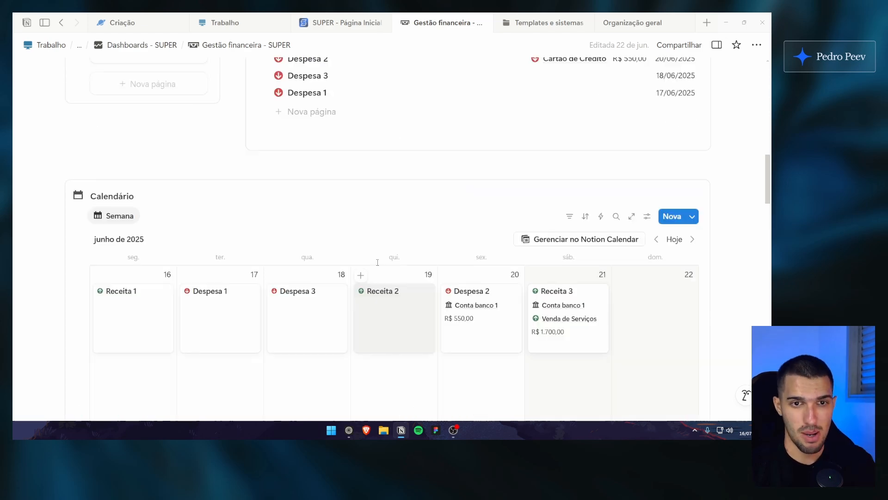
# Check the "Todos os meses" view of "Relação de períodos e relatórios" and return to "Meses (esse ano)"
pyautogui.scroll(3, 392, 266)
pyautogui.click(424, 206)
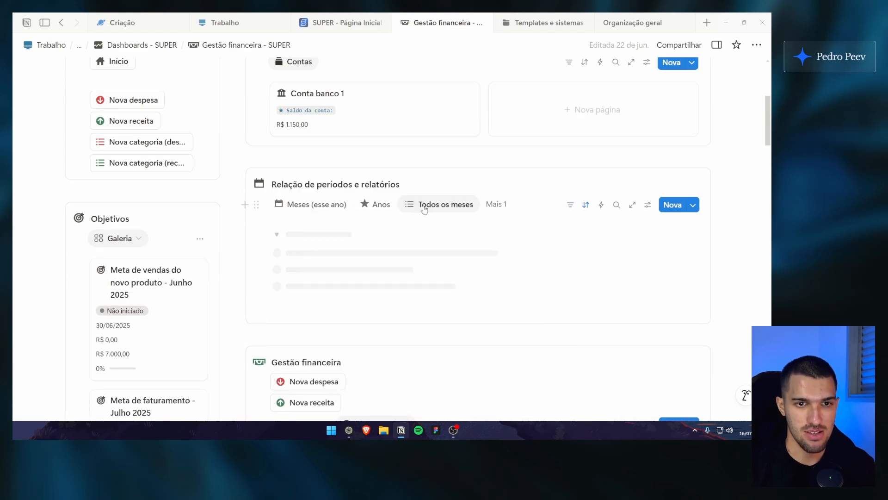
pyautogui.click(321, 205)
# Examine the "Categorias de receitas" and "Categorias de despesas" galleries at a smaller zoom so more cards fit
pyautogui.scroll(-7, 415, 204)
pyautogui.scroll(-15, 415, 204)
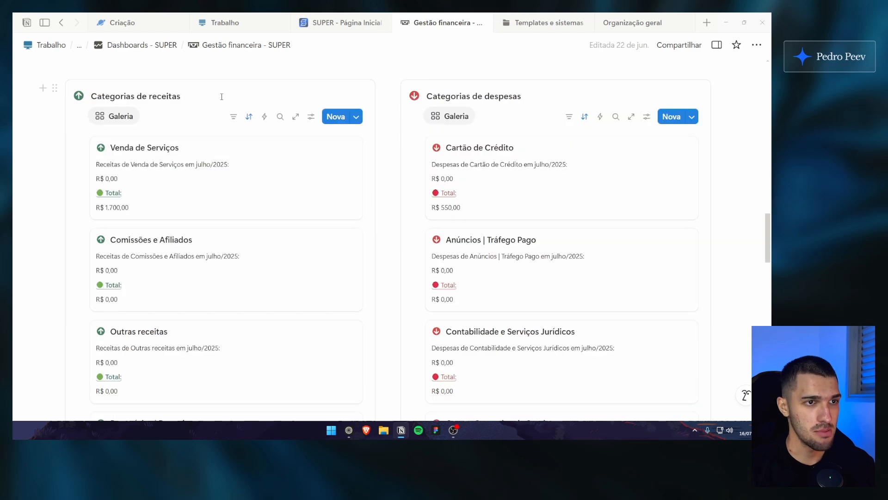
pyautogui.scroll(-4, 305, 296)
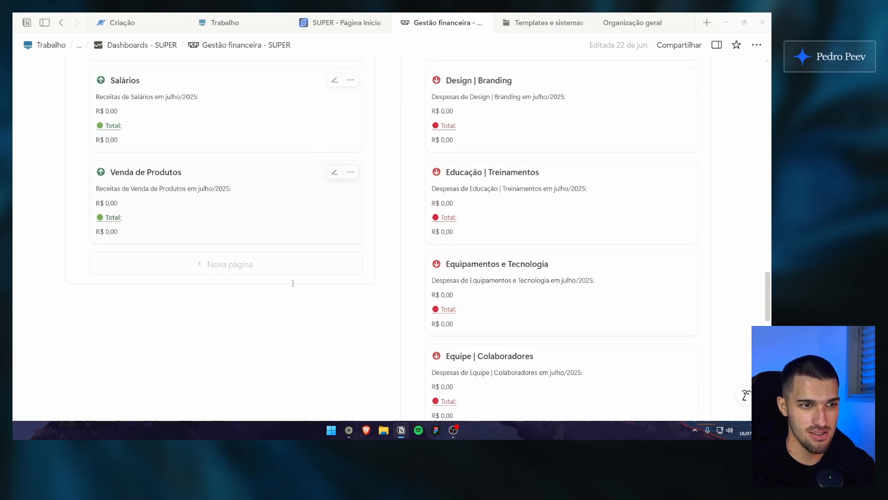
pyautogui.scroll(10, 279, 192)
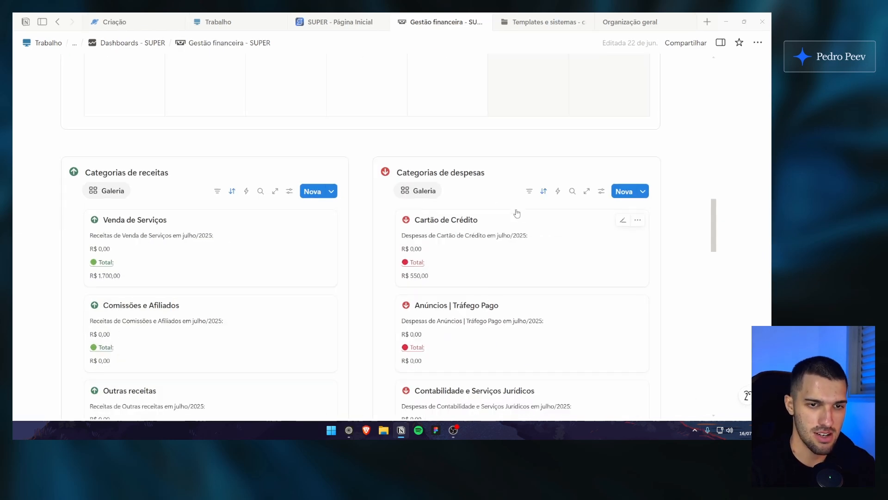
pyautogui.hotkey('ctrl', '-')
pyautogui.scroll(-15, 516, 209)
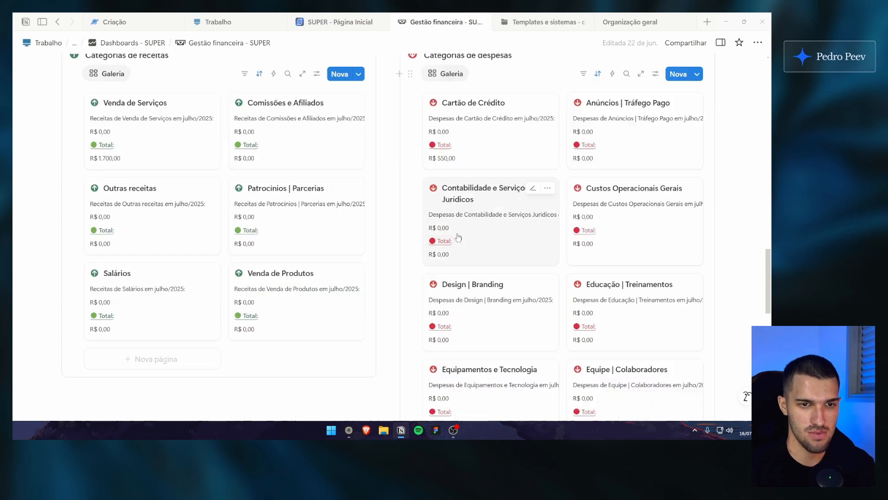
pyautogui.scroll(20, 420, 241)
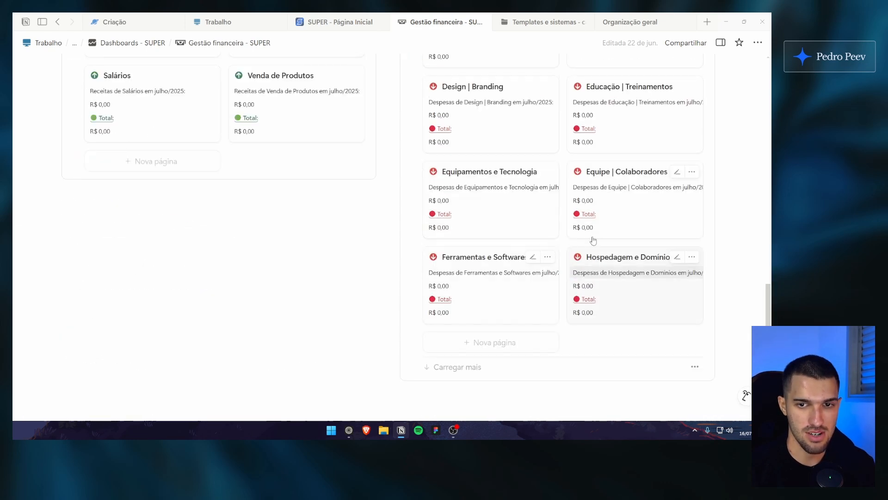
# Go back from "Gestão financeira - SUPER" through "Dashboards - SUPER" to "SUPER - Página Inicial"
pyautogui.scroll(3, 374, 277)
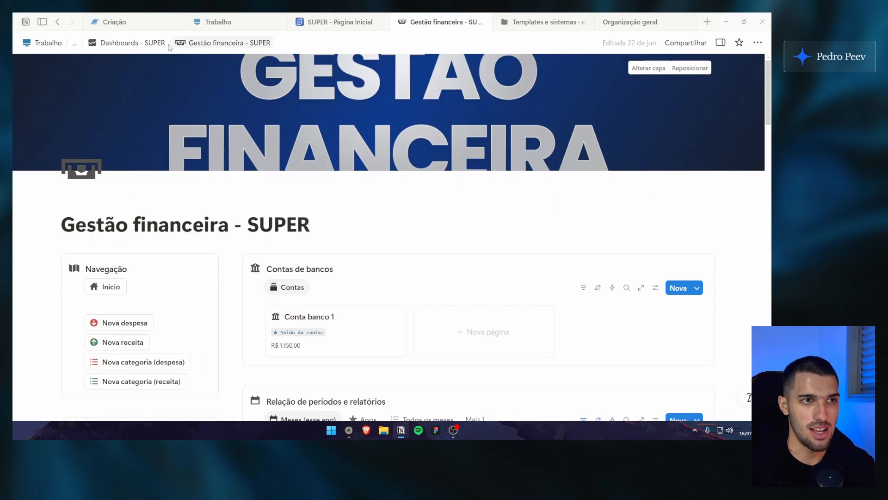
pyautogui.click(153, 43)
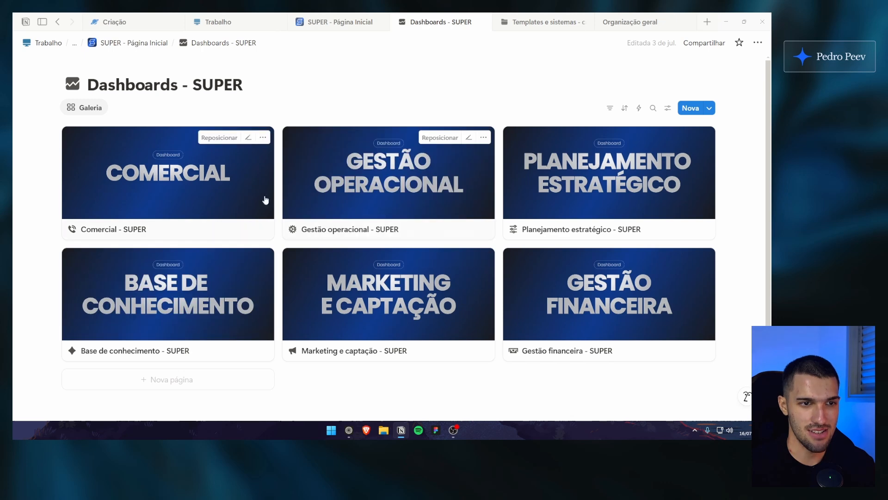
pyautogui.click(134, 44)
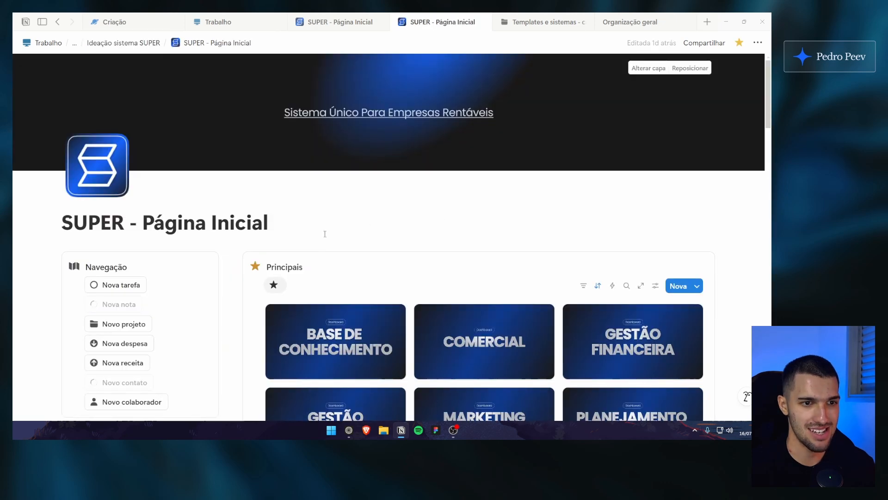
# Open the "Organização geral" page and collapse the "Pessoal" and "Outros" toggle headings
pyautogui.click(630, 23)
pyautogui.scroll(-3, 331, 152)
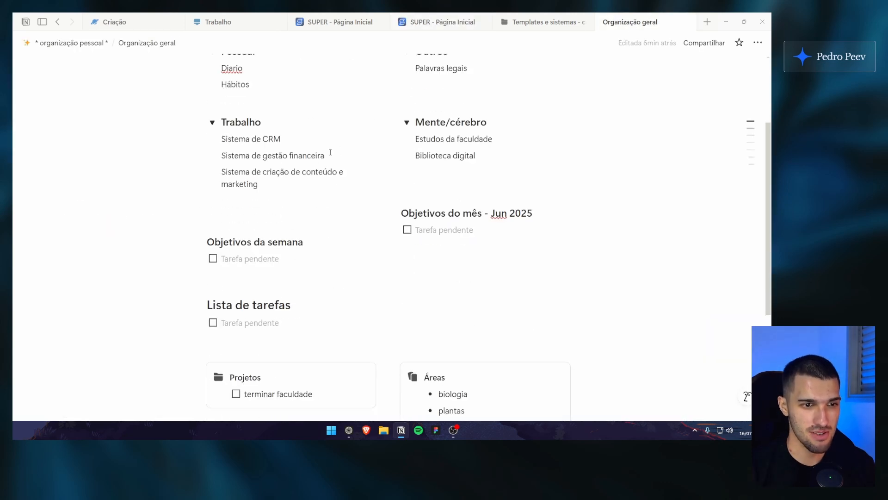
pyautogui.scroll(3, 330, 152)
pyautogui.click(213, 171)
pyautogui.click(407, 170)
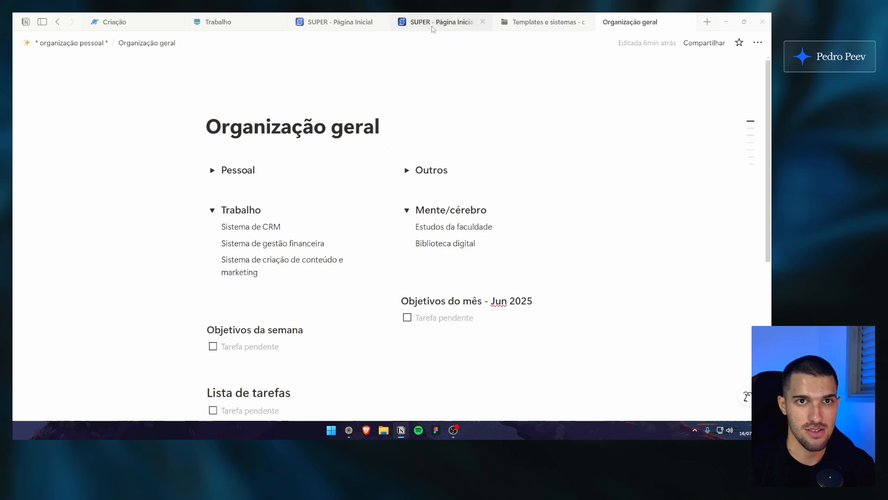
# Close the duplicate "SUPER - Página Inicial" tab and view the "Principais" gallery in the remaining one
pyautogui.click(432, 25)
pyautogui.click(381, 22)
pyautogui.scroll(-4, 378, 63)
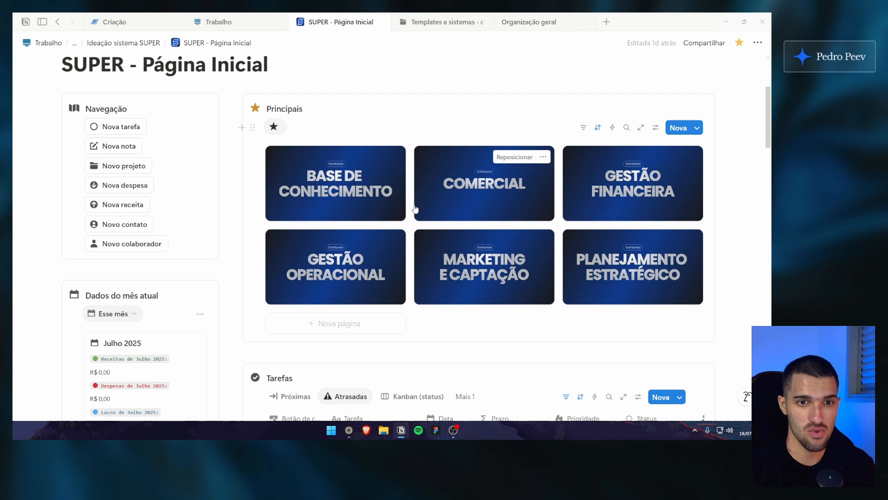
# On "Organização geral", add blank space above "Objetivos do mês - Jun 2025" and turn that heading into plain text, level with "Objetivos da semana"
pyautogui.click(529, 21)
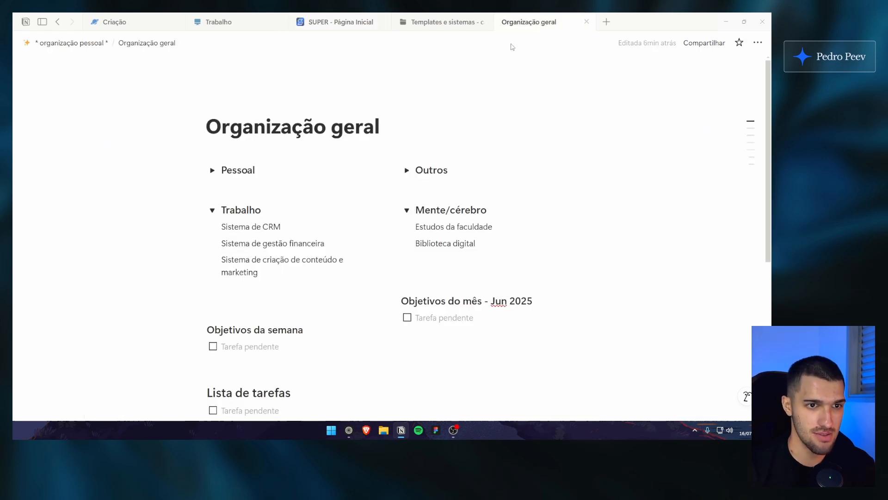
pyautogui.scroll(-3, 255, 239)
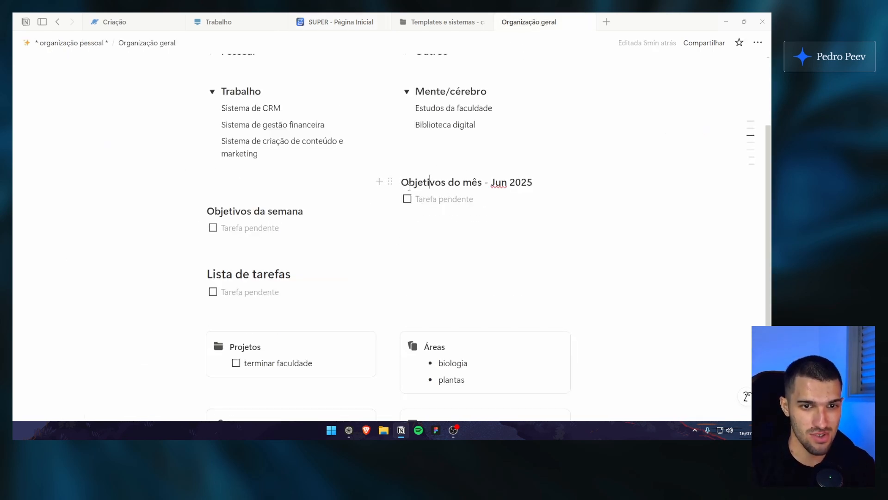
pyautogui.press('Return')
pyautogui.press('Return')
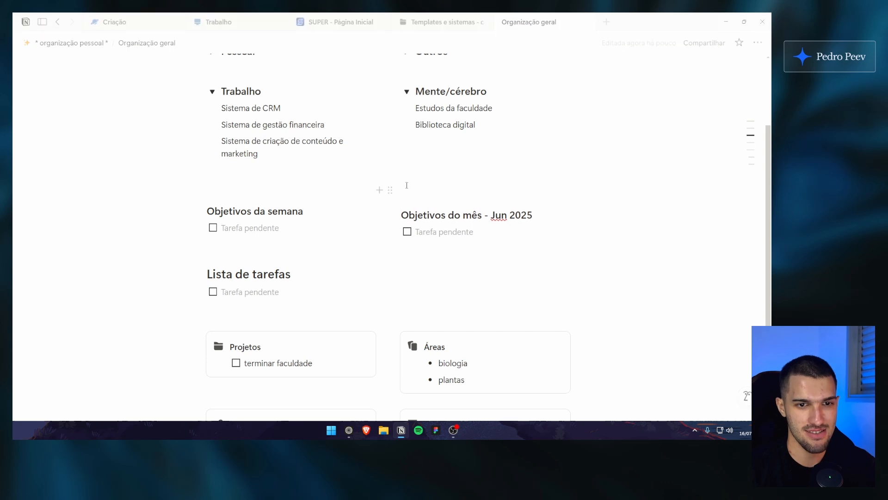
pyautogui.press('BackSpace')
pyautogui.press('BackSpace')
pyautogui.press('Return')
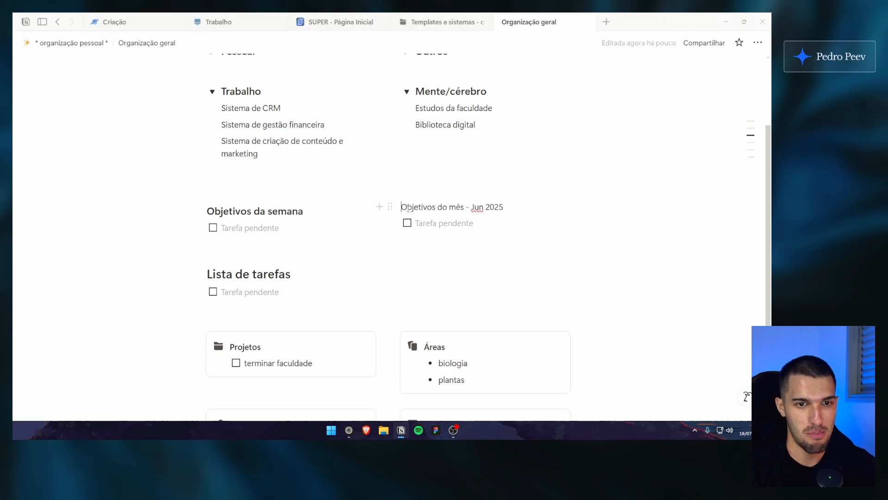
# Make the "Objetivos do mês - Jun 2025" line bold
pyautogui.tripleClick(432, 203)
pyautogui.hotkey('ctrl', 'b')
pyautogui.tripleClick(496, 207)
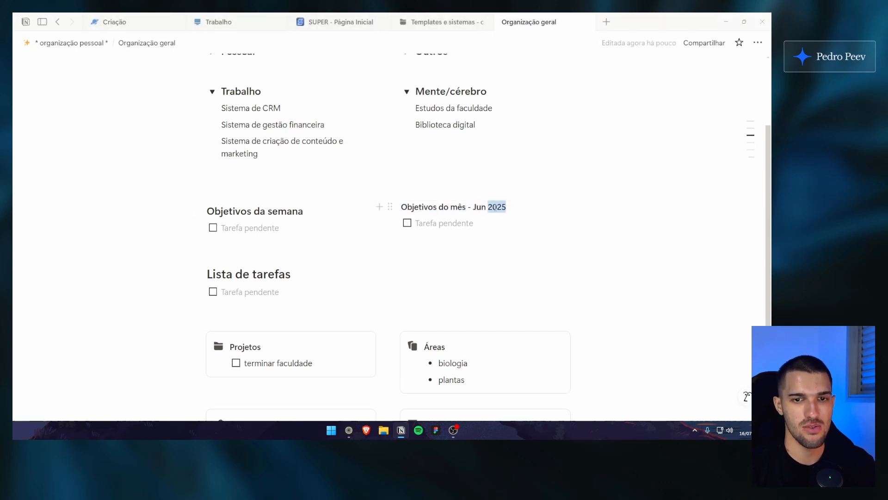
pyautogui.click(491, 227)
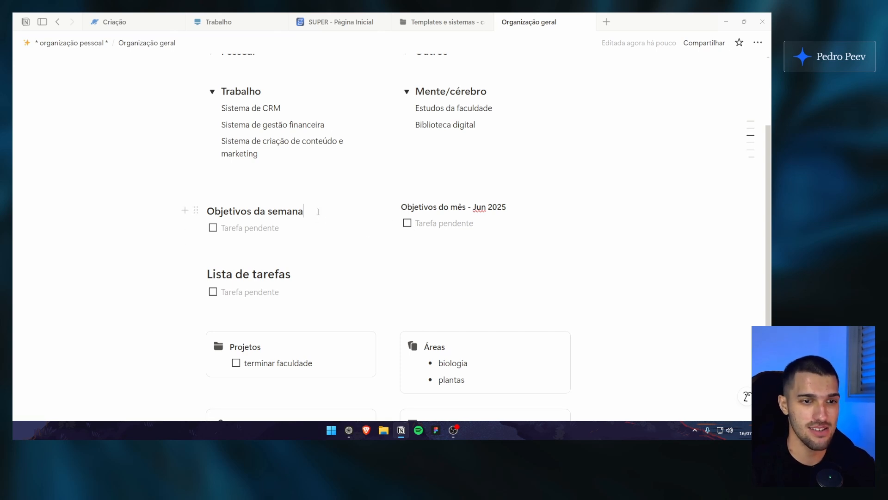
pyautogui.scroll(-1, 215, 173)
pyautogui.moveTo(236, 174); pyautogui.dragTo(291, 242)
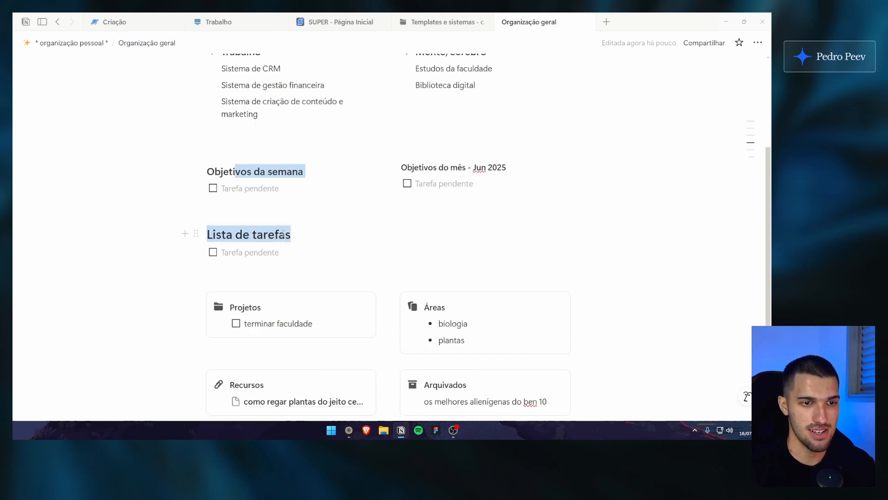
pyautogui.click(296, 238)
# Review the "Tarefas", "Gestão financeira", "Projetos" and "Objetivos financeiros" sections of "SUPER - Página Inicial"
pyautogui.click(340, 21)
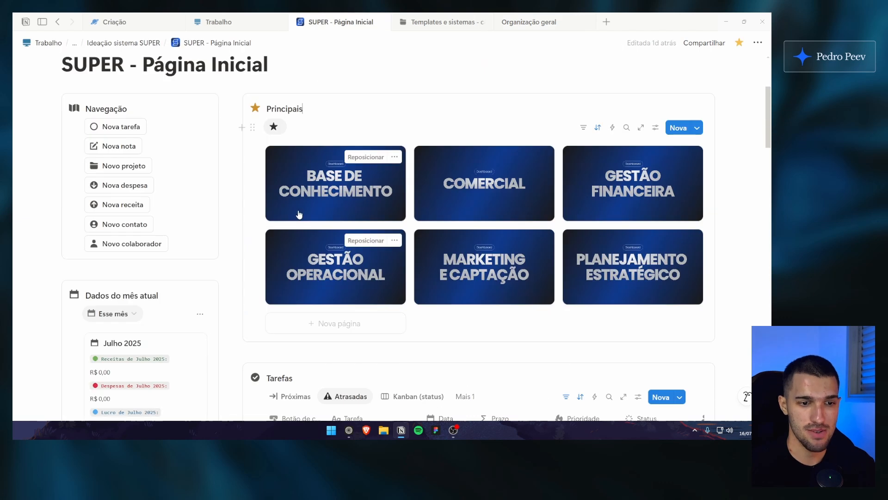
pyautogui.scroll(-5, 376, 202)
pyautogui.scroll(-2, 376, 203)
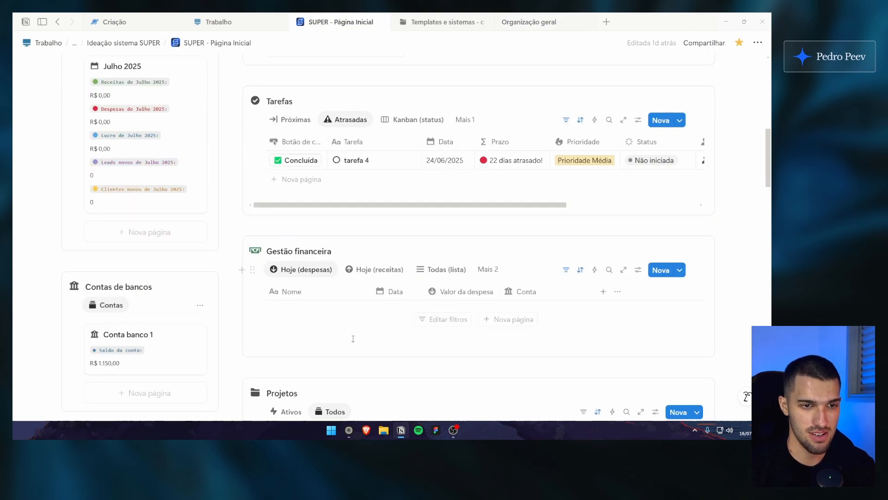
pyautogui.scroll(3, 353, 338)
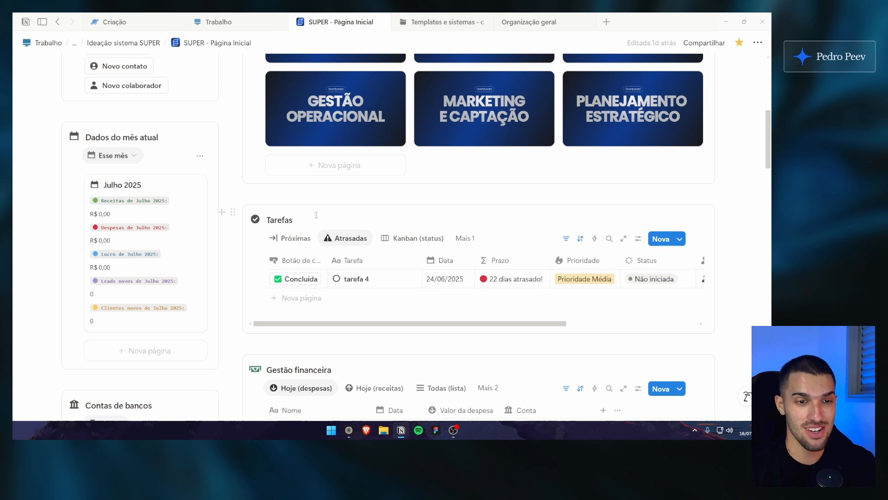
pyautogui.scroll(-7, 316, 215)
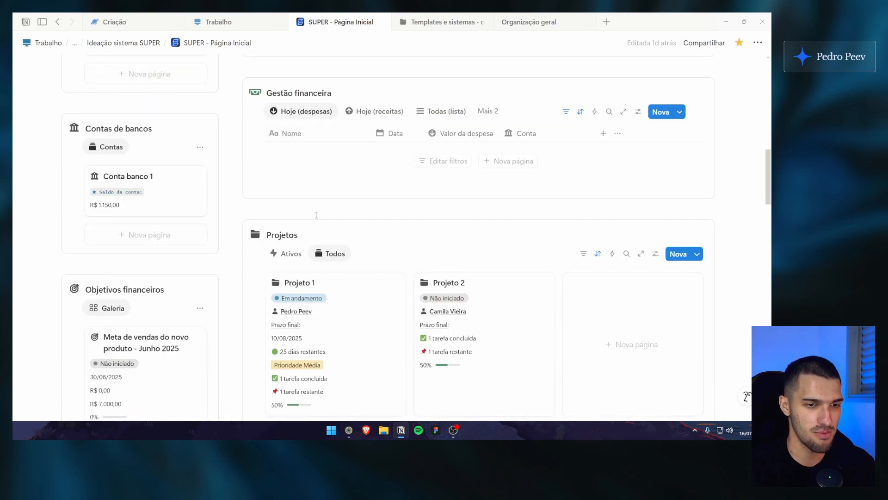
pyautogui.scroll(-3, 313, 142)
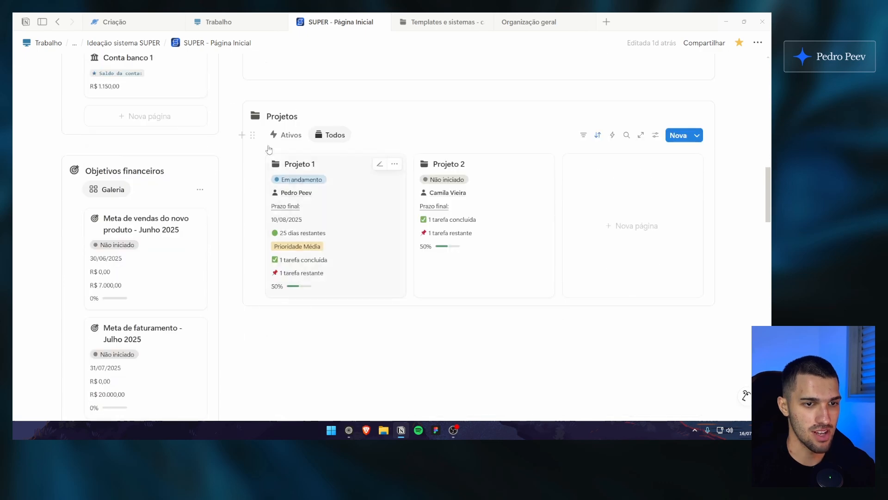
pyautogui.scroll(-2, 347, 212)
pyautogui.click(364, 257)
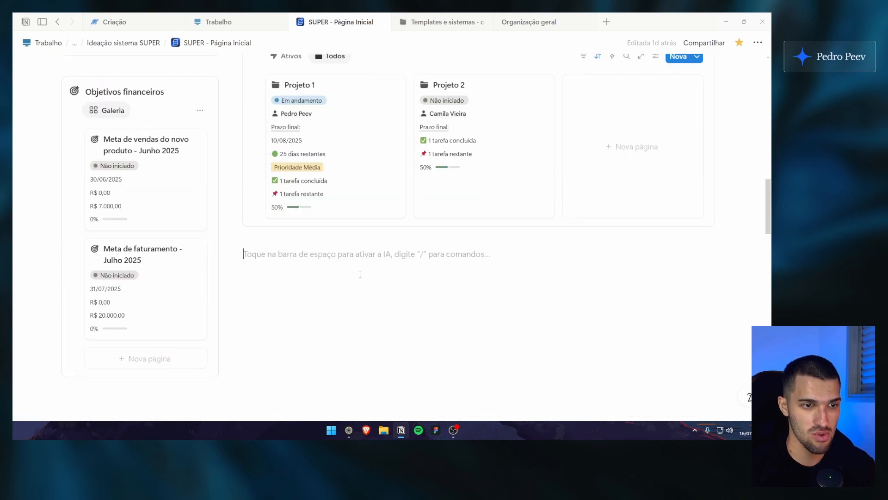
# Look over the "Principais" dashboard gallery on the SUPER home page and compare it with the start of the "Organização geral" page
pyautogui.scroll(8, 361, 273)
pyautogui.scroll(12, 332, 260)
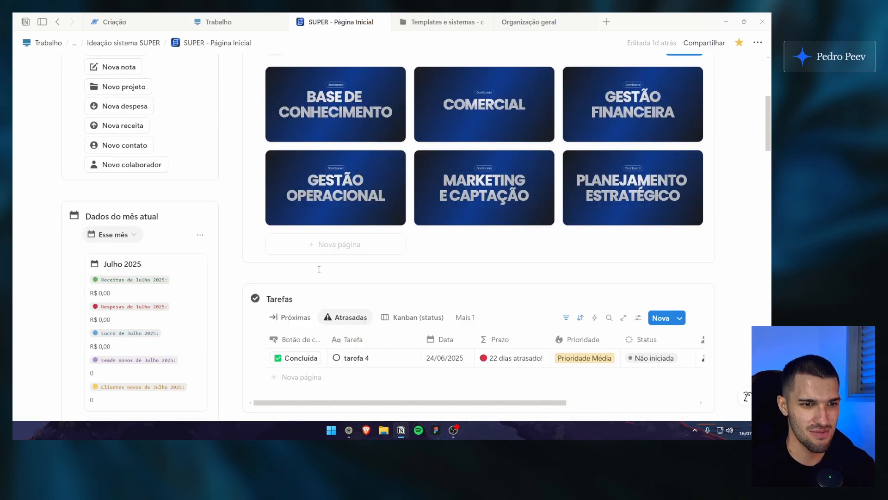
pyautogui.scroll(-3, 300, 224)
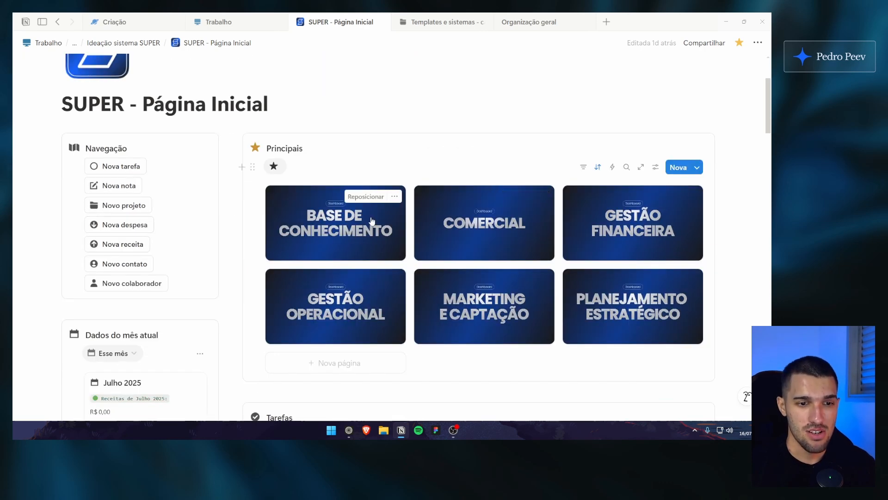
pyautogui.scroll(-1, 462, 194)
pyautogui.scroll(2, 395, 177)
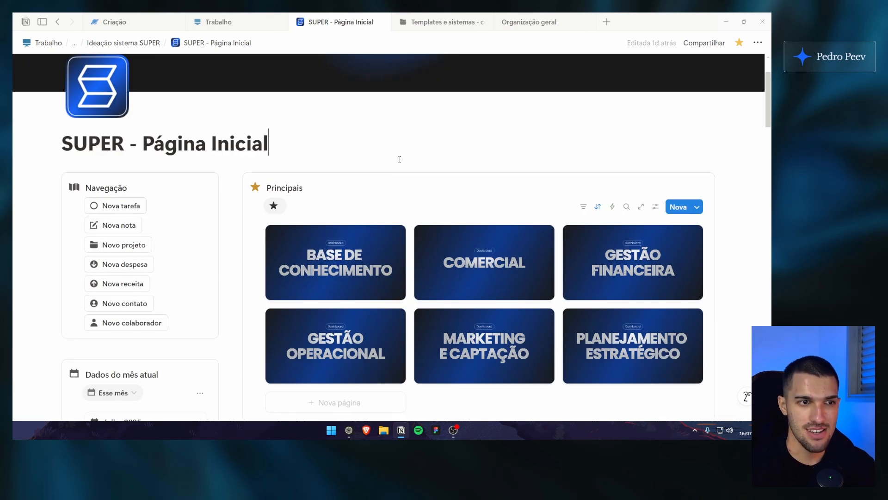
pyautogui.scroll(-1, 399, 160)
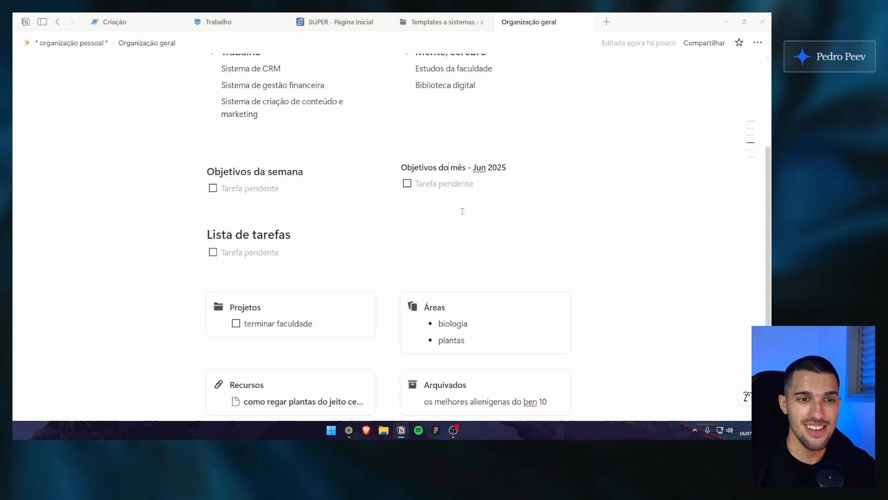
pyautogui.scroll(4, 471, 265)
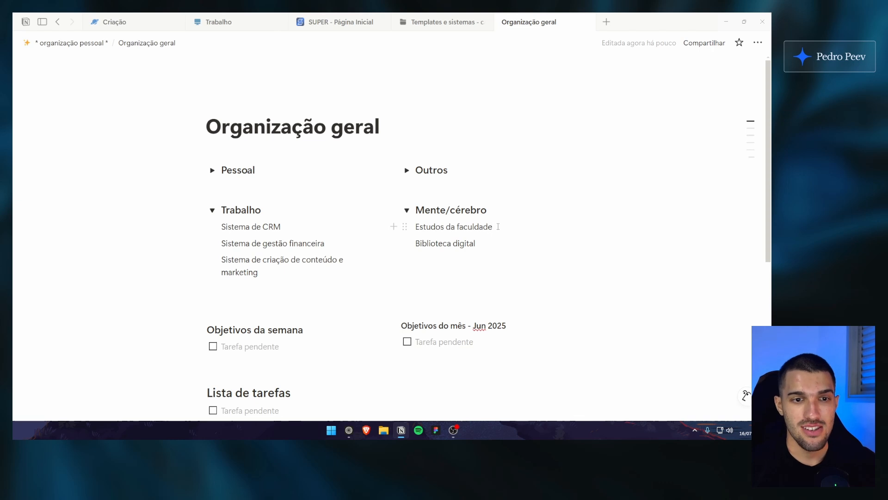
# Reopen "SUPER - Página Inicial" and examine its "Navegação", "Principais", "Dados do mês atual" and "Tarefas" sections
pyautogui.click(334, 24)
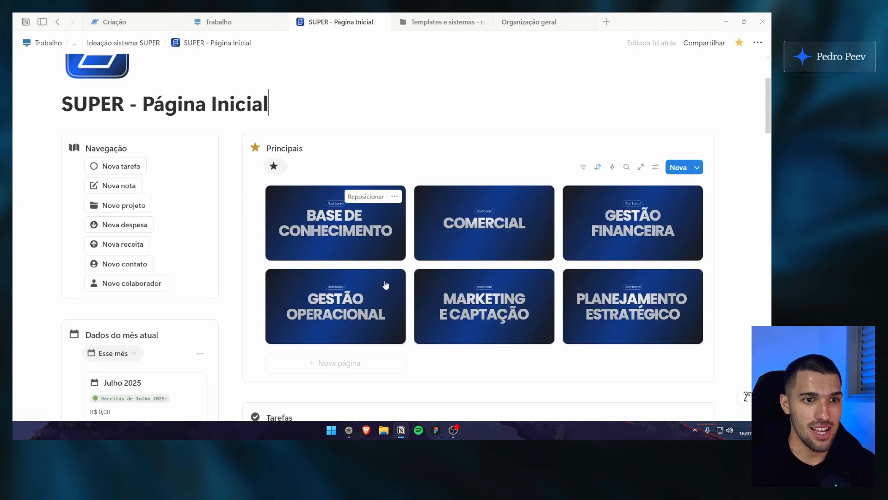
pyautogui.scroll(3, 389, 285)
pyautogui.scroll(-3, 398, 287)
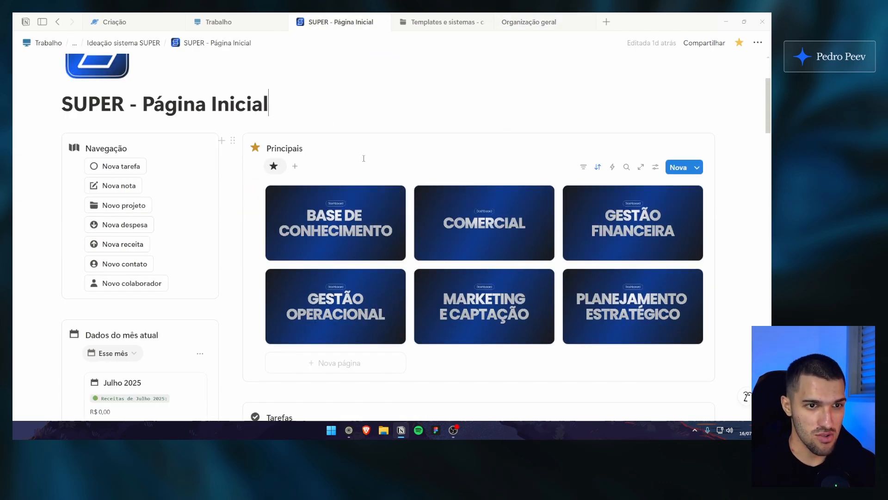
pyautogui.scroll(-5, 398, 240)
pyautogui.scroll(6, 392, 261)
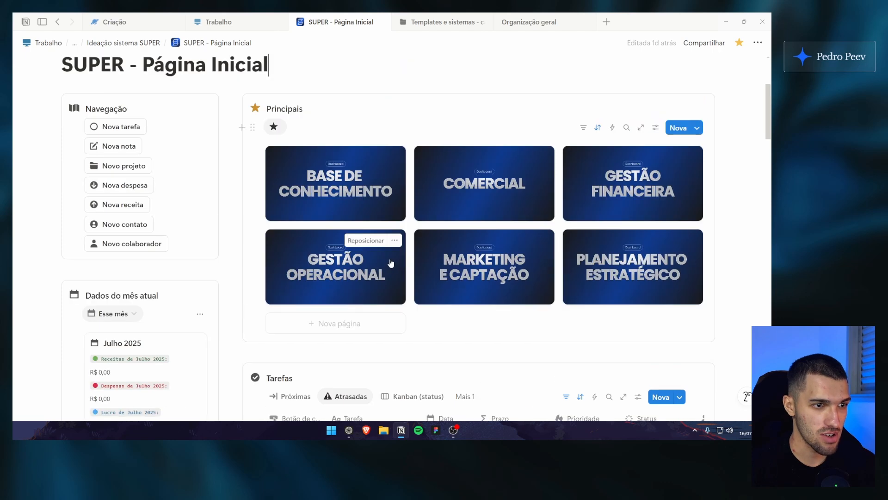
pyautogui.scroll(-8, 385, 253)
pyautogui.scroll(9, 397, 259)
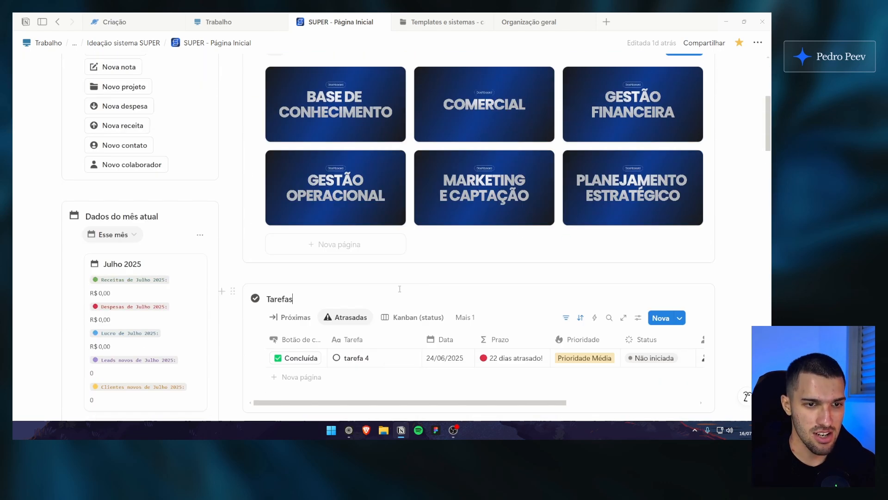
pyautogui.scroll(-3, 306, 151)
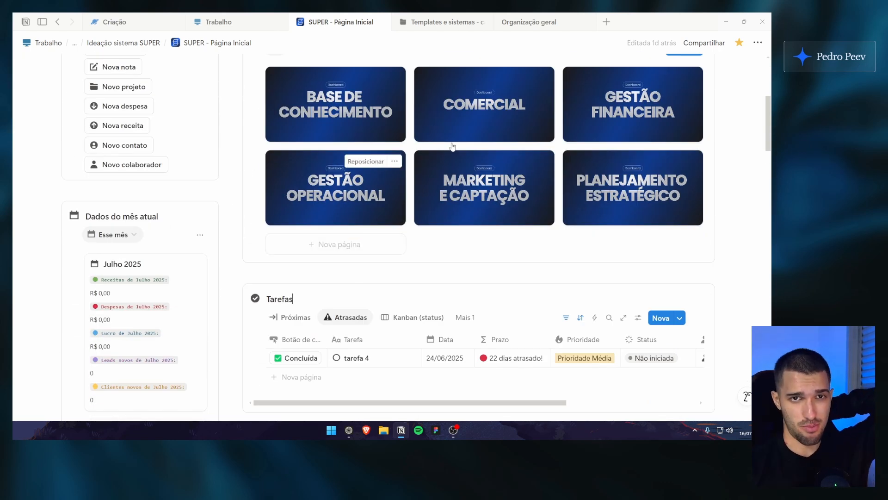
# Compare the "Organização geral" page with the "Principais" dashboard gallery and "Navegação" section of "SUPER - Página Inicial"
pyautogui.click(522, 24)
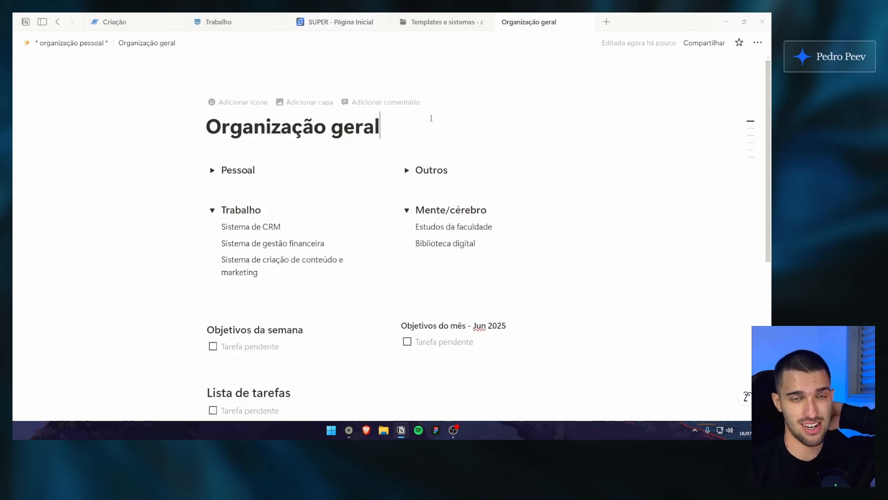
pyautogui.click(358, 26)
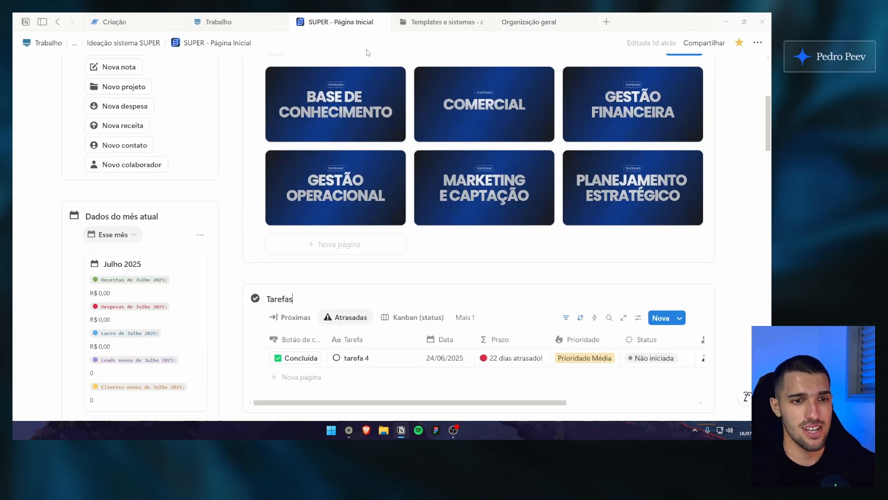
pyautogui.scroll(2, 385, 204)
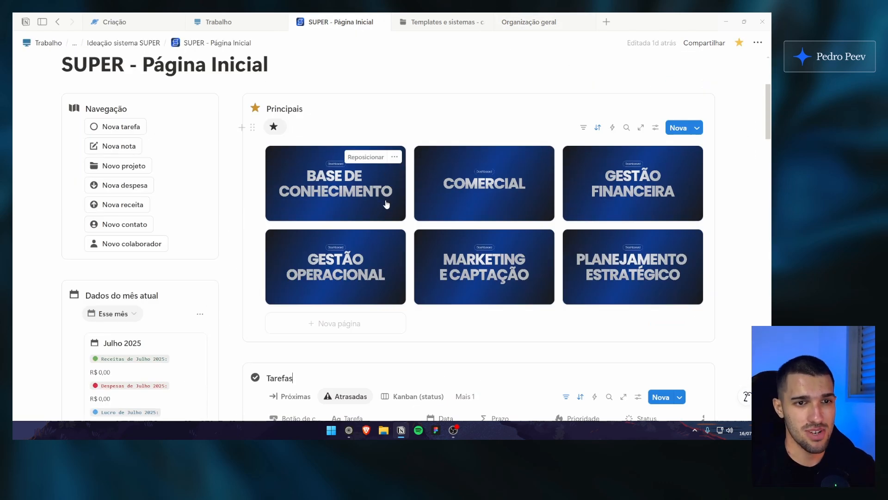
pyautogui.click(514, 25)
pyautogui.scroll(-5, 349, 289)
pyautogui.scroll(5, 349, 289)
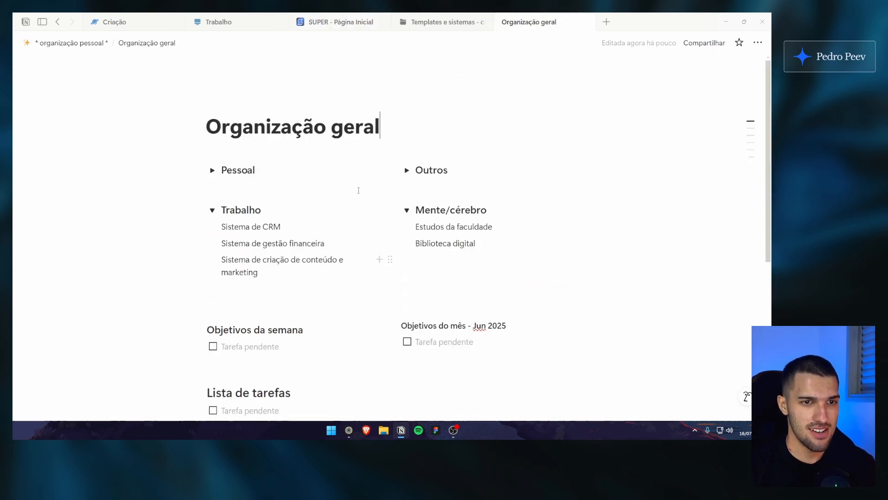
# Look over the "Templates e sistemas - canal" list and review the toggle headings, goals, task list and P.A.R.A. callouts on "Organização geral"
pyautogui.click(437, 27)
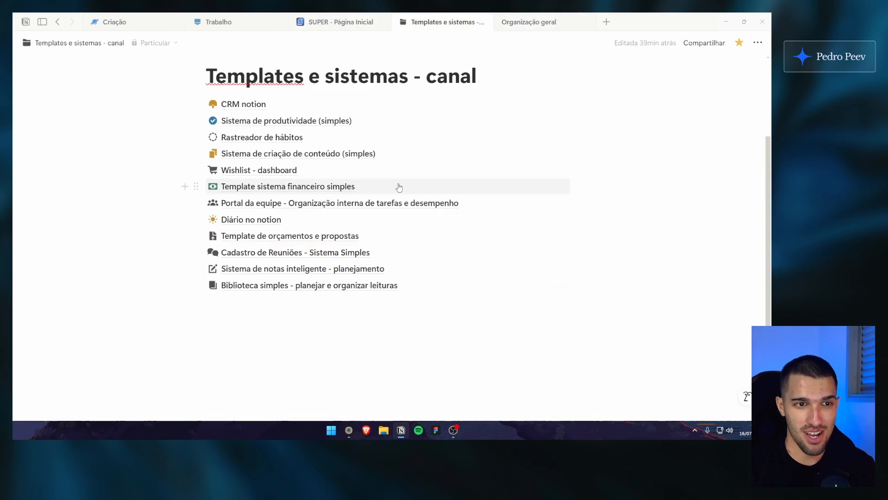
pyautogui.scroll(1, 399, 187)
pyautogui.click(528, 22)
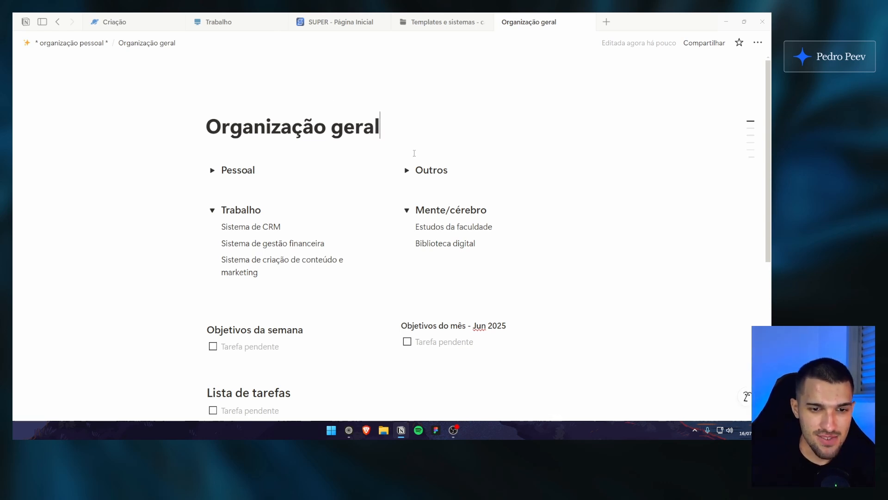
pyautogui.scroll(-3, 182, 176)
pyautogui.scroll(2, 185, 194)
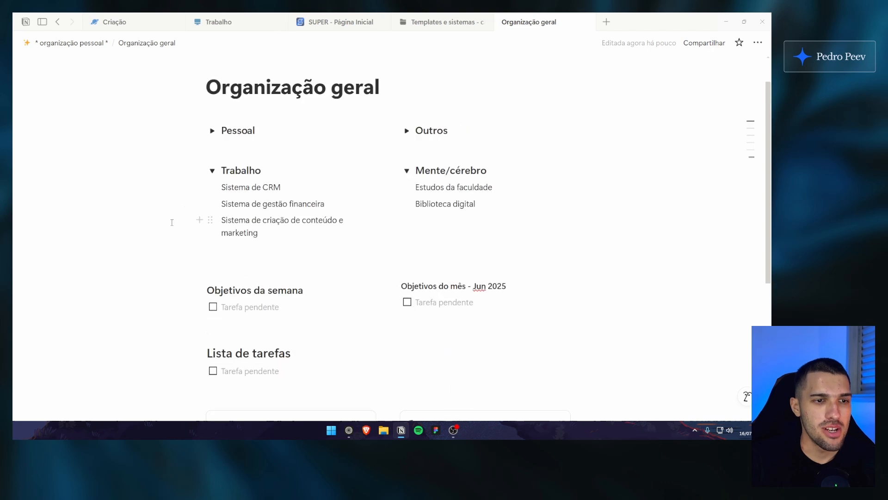
pyautogui.moveTo(170, 206)
pyautogui.mouseDown()
pyautogui.moveTo(534, 129)
pyautogui.moveTo(205, 168)
pyautogui.moveTo(167, 199)
pyautogui.mouseUp()
pyautogui.moveTo(152, 229)
pyautogui.mouseDown()
pyautogui.moveTo(357, 195)
pyautogui.moveTo(131, 226)
pyautogui.moveTo(529, 131)
pyautogui.moveTo(157, 227)
pyautogui.mouseUp()
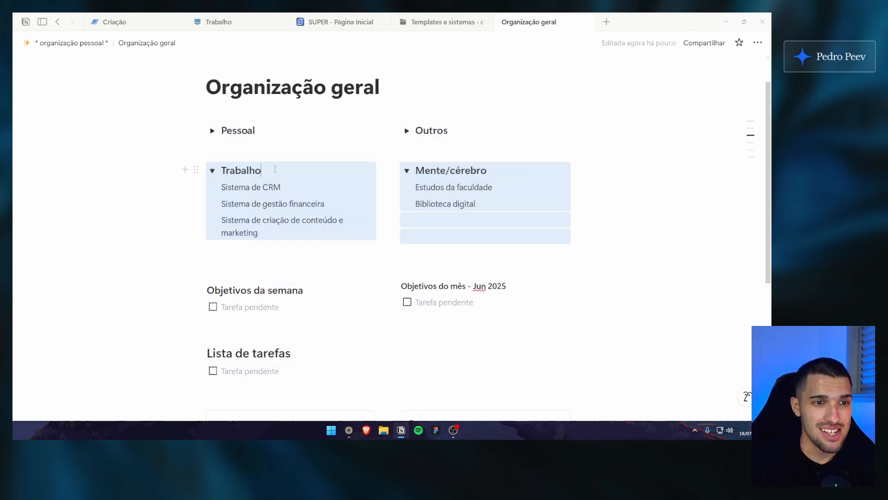
pyautogui.scroll(-4, 169, 250)
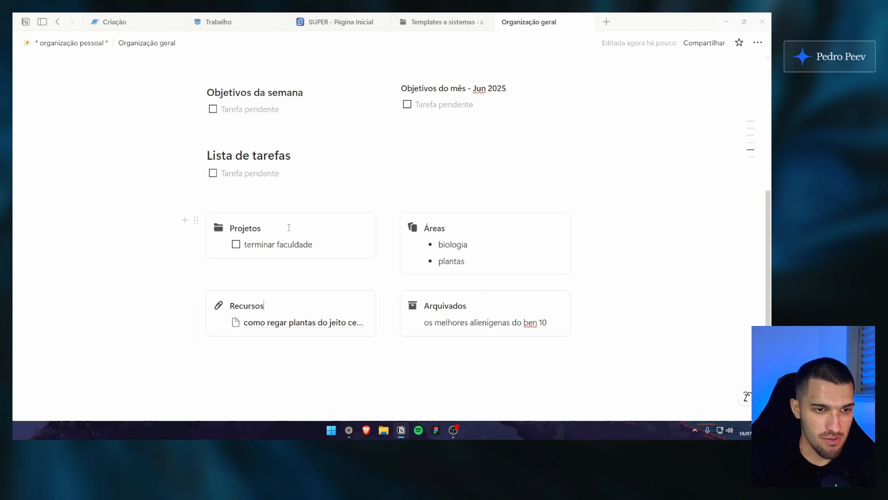
pyautogui.scroll(5, 146, 261)
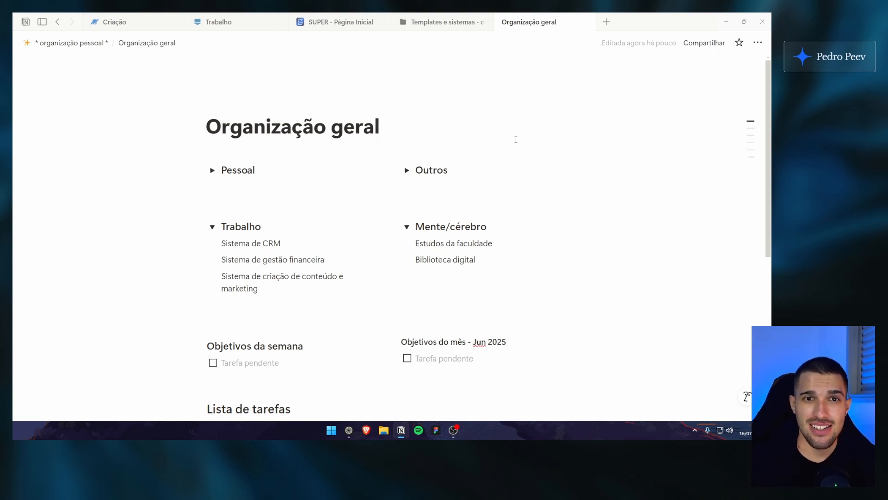
# Examine the templates on "Templates e sistemas - canal", from "CRM notion" to "Biblioteca simples", and return to "Organização geral"
pyautogui.click(441, 24)
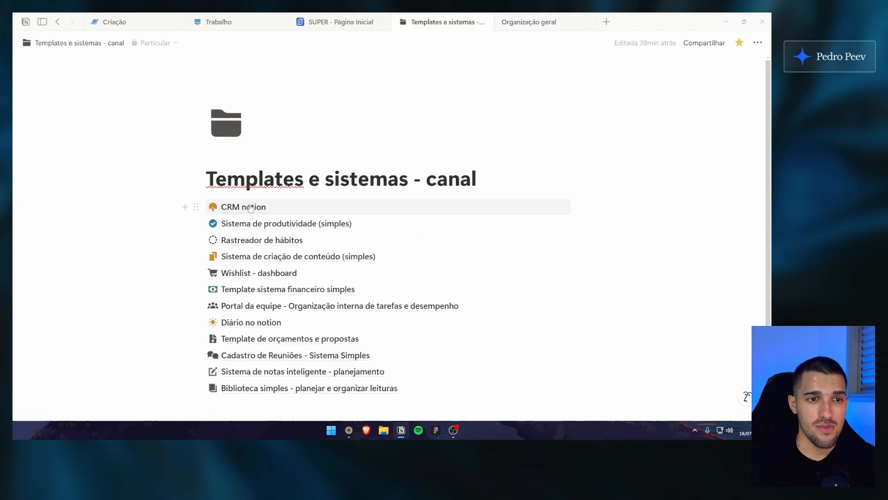
pyautogui.scroll(-1, 157, 215)
pyautogui.moveTo(133, 209); pyautogui.dragTo(176, 275)
pyautogui.moveTo(171, 228); pyautogui.dragTo(153, 293)
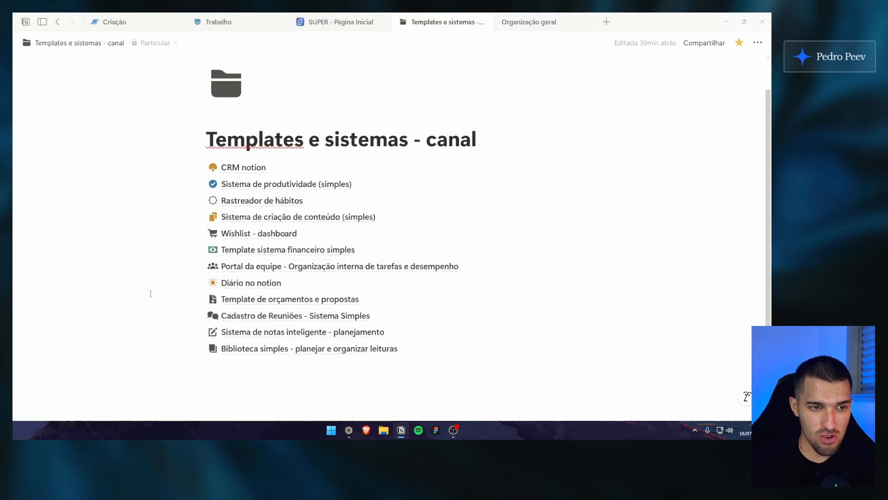
pyautogui.click(528, 21)
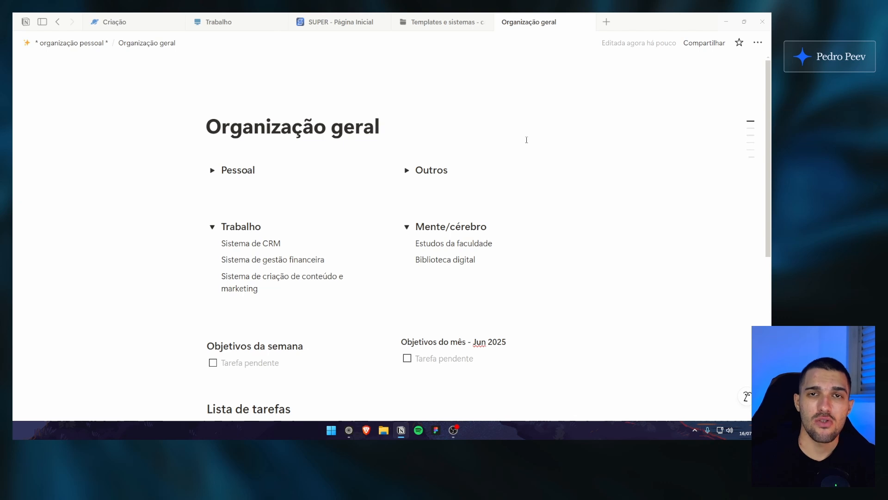